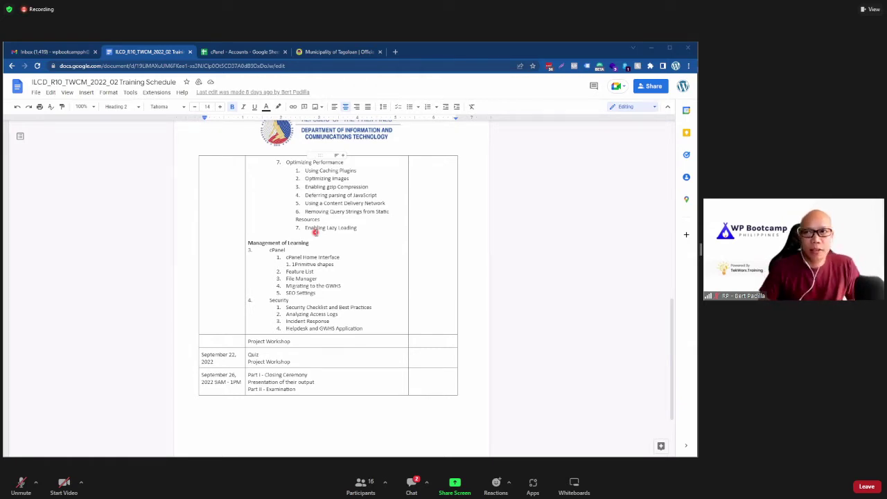
Step: Open the cPanel URL from cell B1 of the cPanel - Accounts sheet in a new tab
left_click(248, 53)
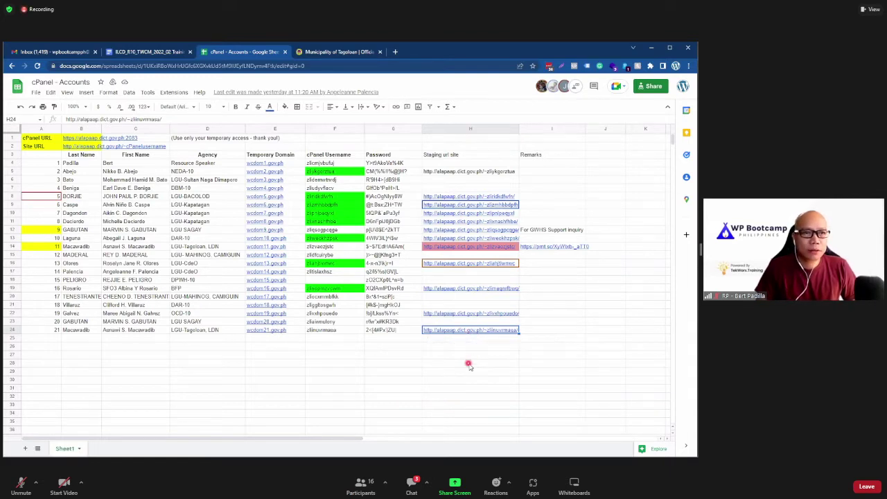
left_click(471, 354)
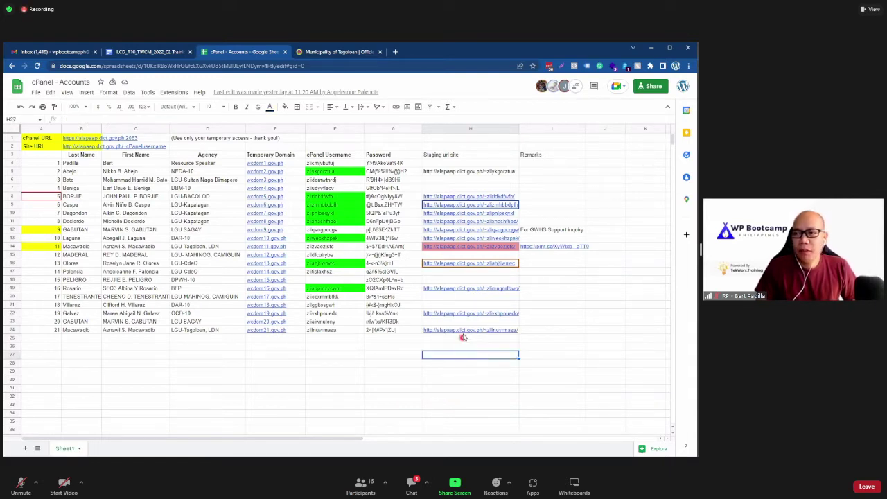
left_click(462, 330)
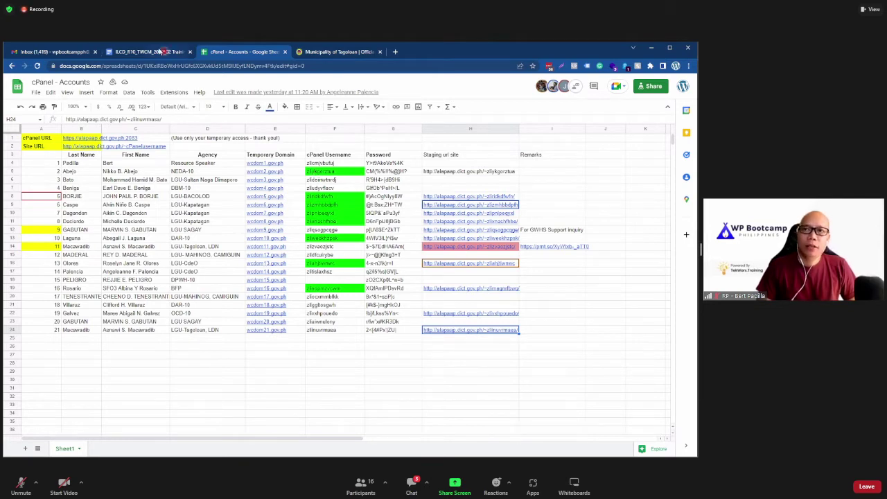
key("ctrl+shift+Tab")
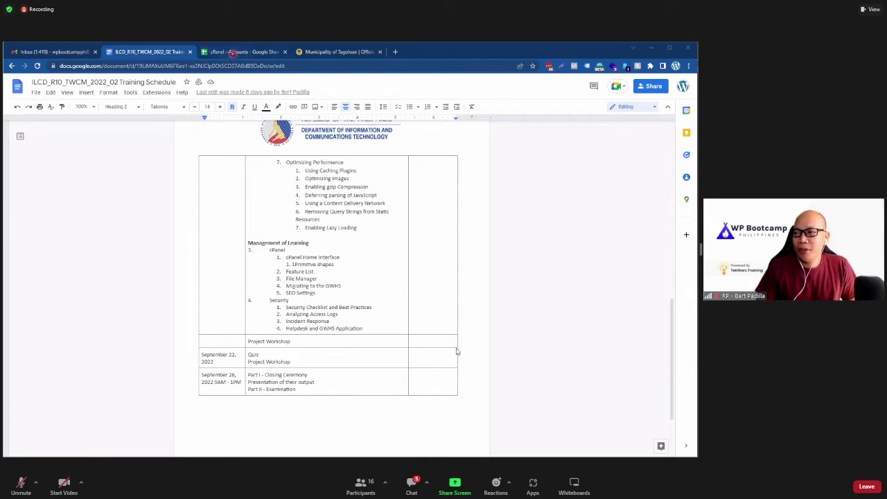
key("ctrl+Tab")
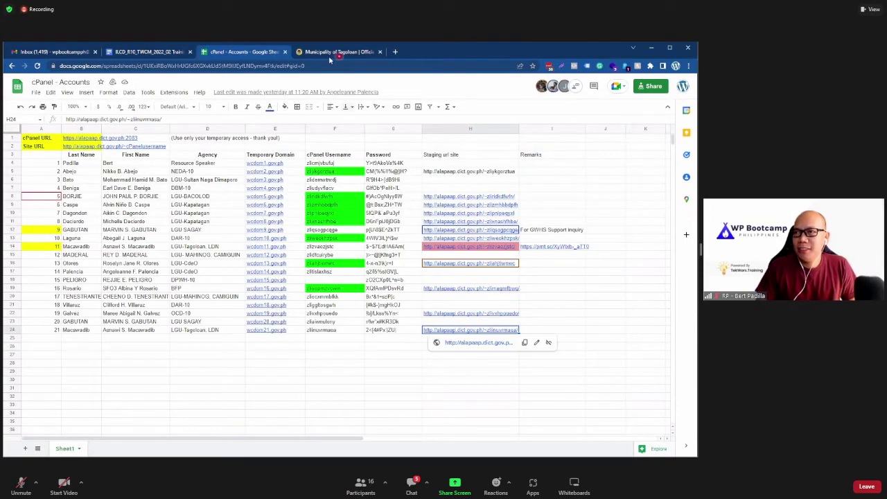
key("ctrl+Tab")
key("ctrl+shift+Tab")
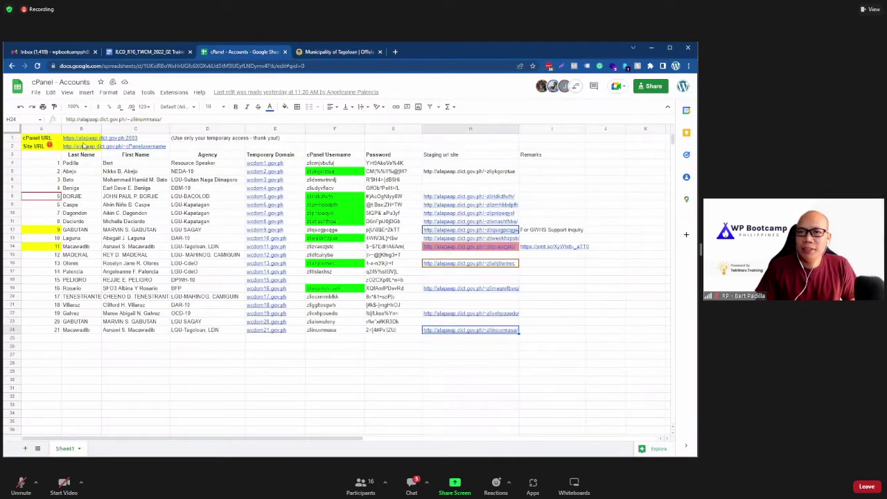
left_click(84, 139)
left_click(111, 148)
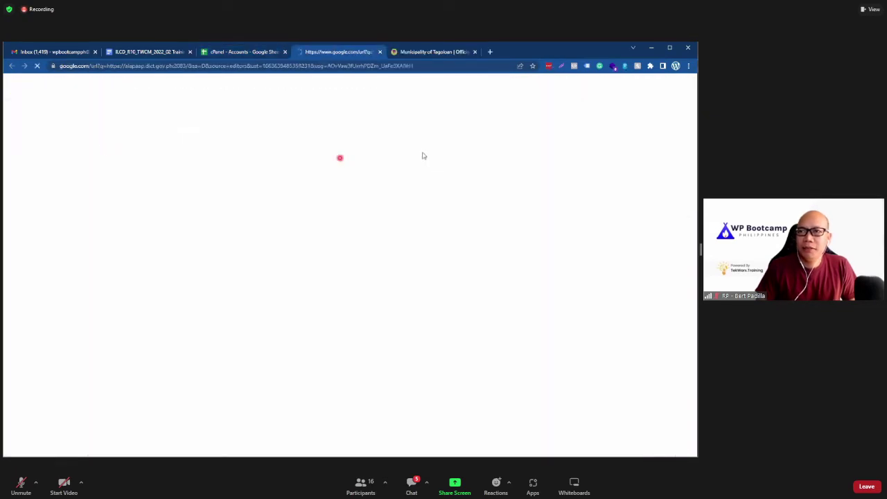
Step: Check the cPanel login page and the meeting chat, then return to the accounts sheet
left_click(233, 55)
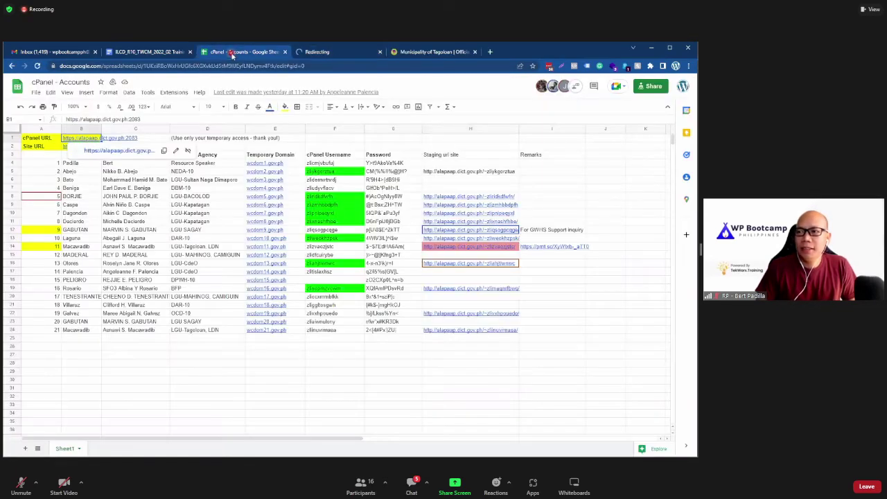
left_click(325, 56)
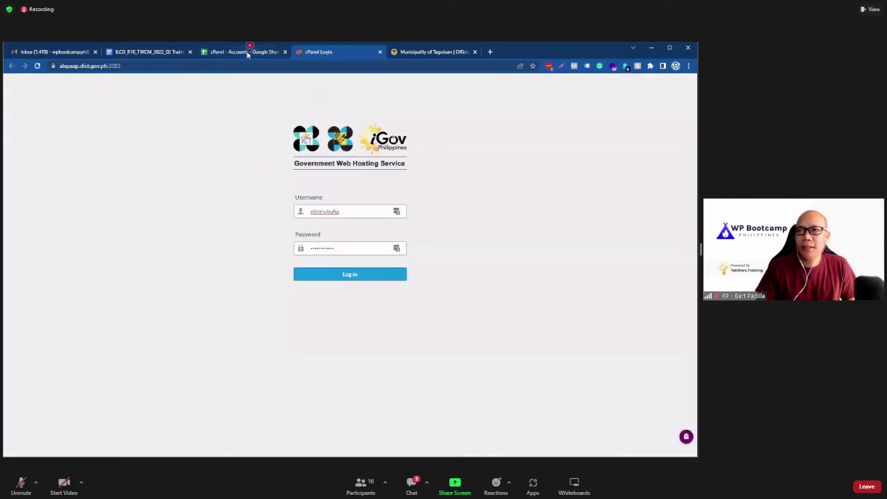
left_click(248, 52)
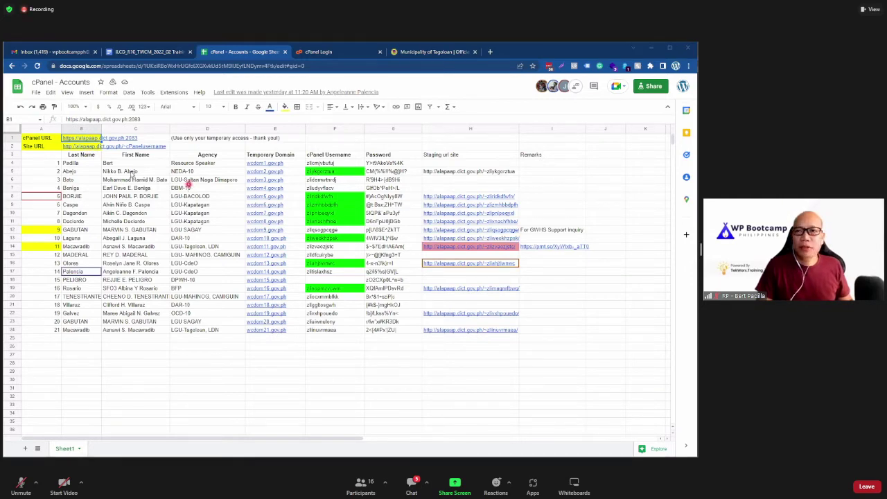
mouse_move(90, 147)
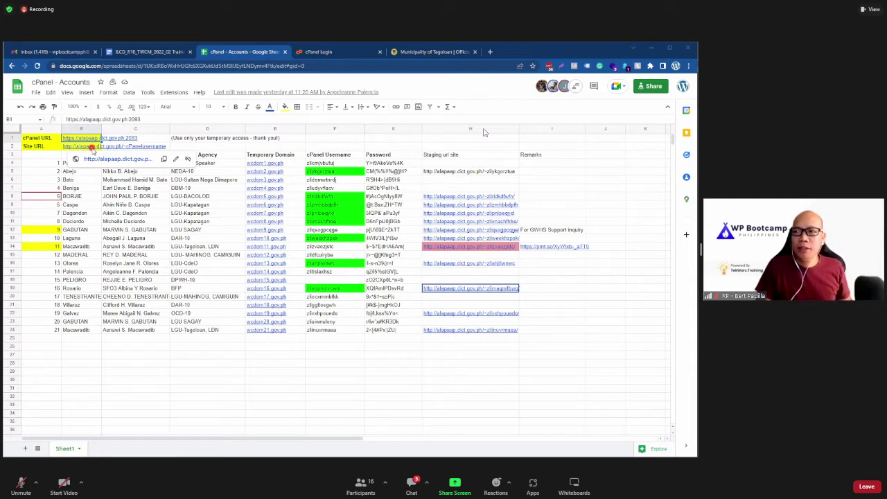
left_click(412, 485)
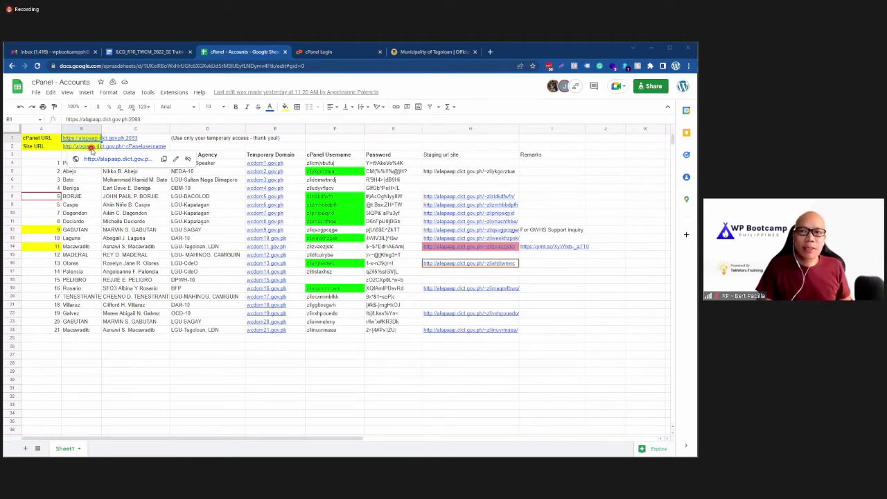
left_click(91, 147)
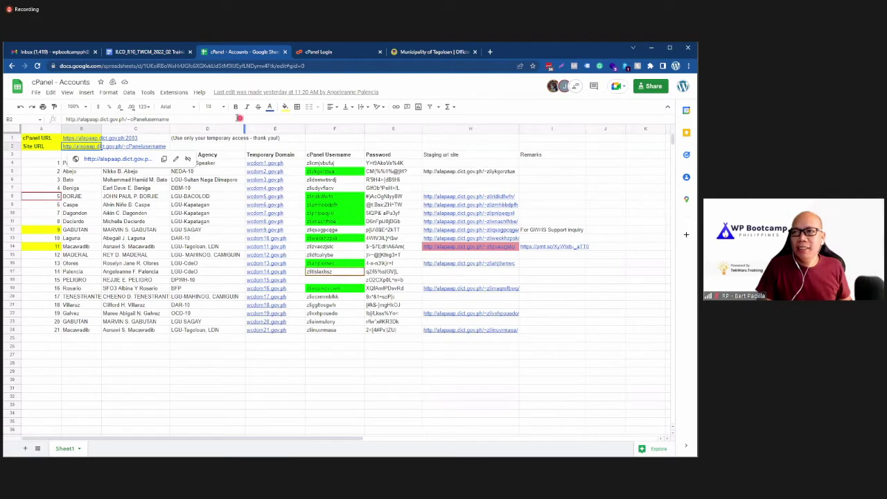
Step: Copy the cPanel username from cell F24 into the cPanel login's Username field
left_click(319, 331)
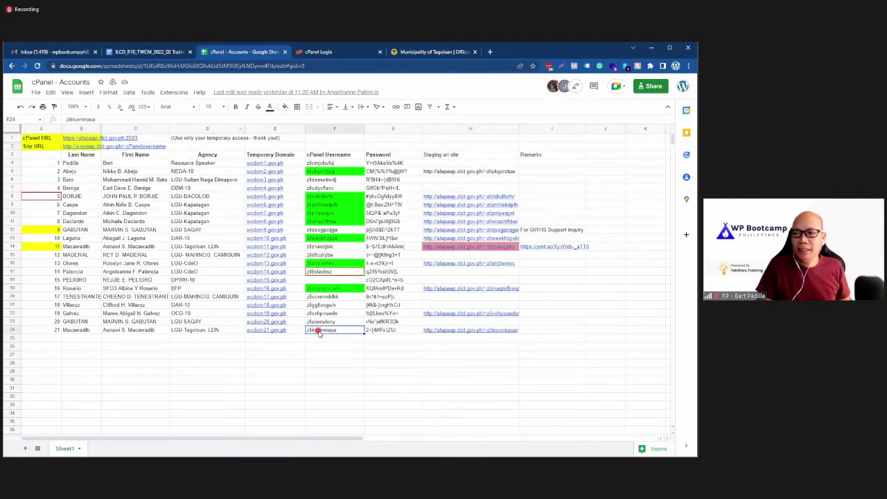
left_click(92, 119)
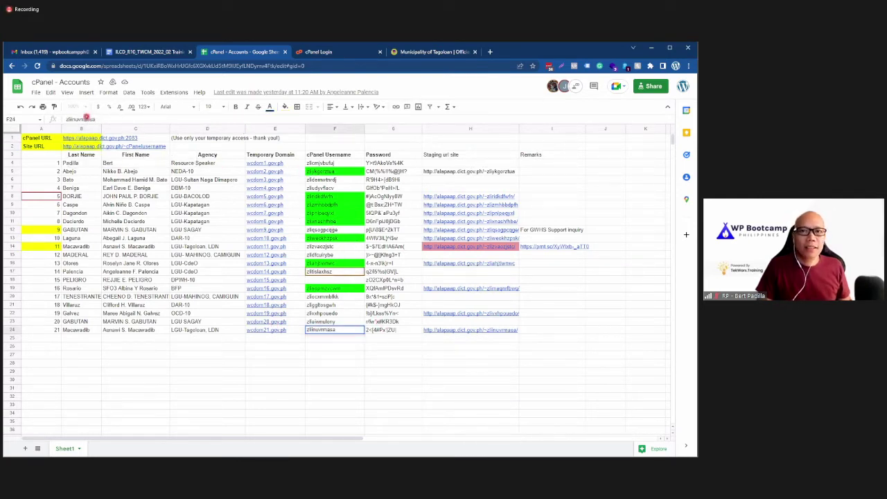
double_click(86, 119)
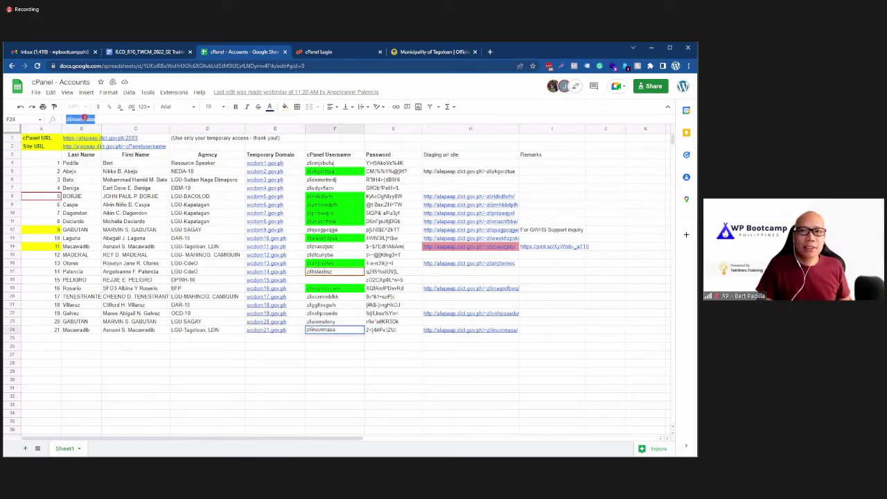
left_click(339, 56)
left_click(321, 211)
type("zlinuvrmasa")
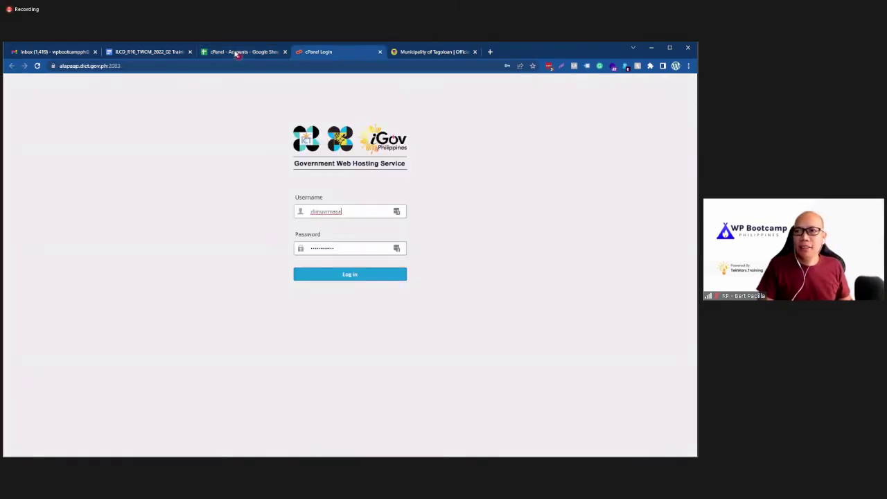
left_click(238, 53)
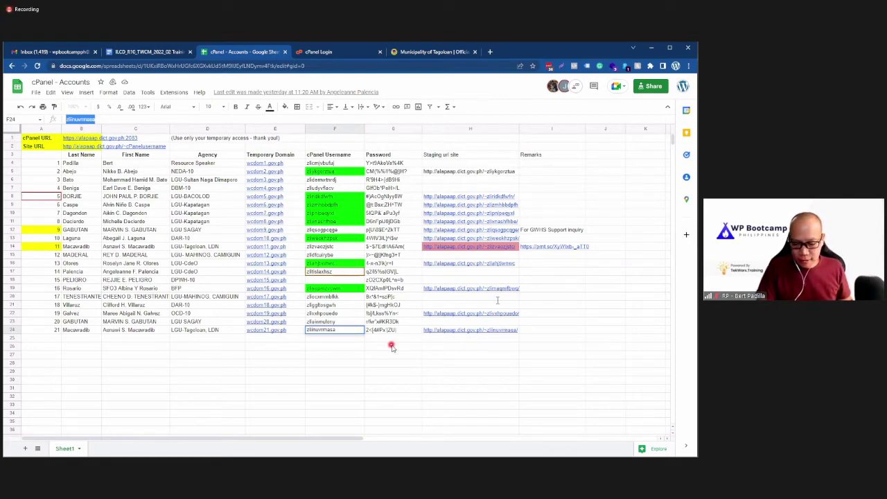
Step: Search the accounts sheet for the trainee's name to find their row
left_click(445, 380)
key("ctrl+f")
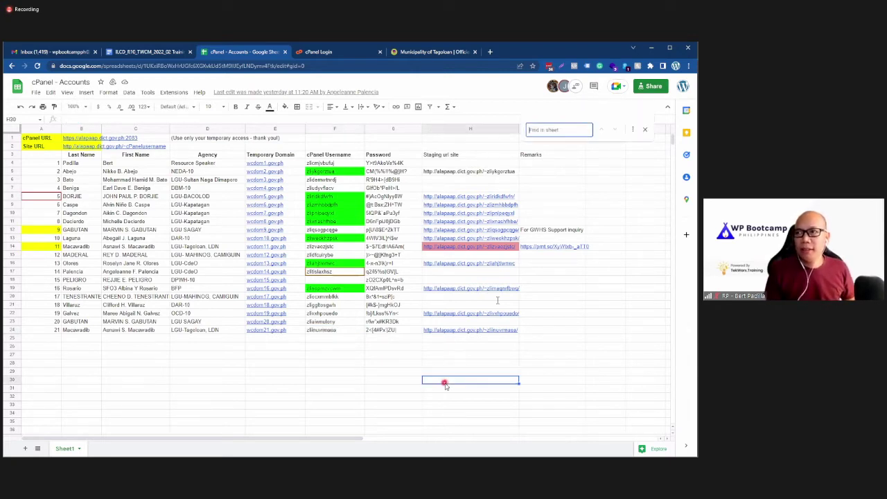
type("ain")
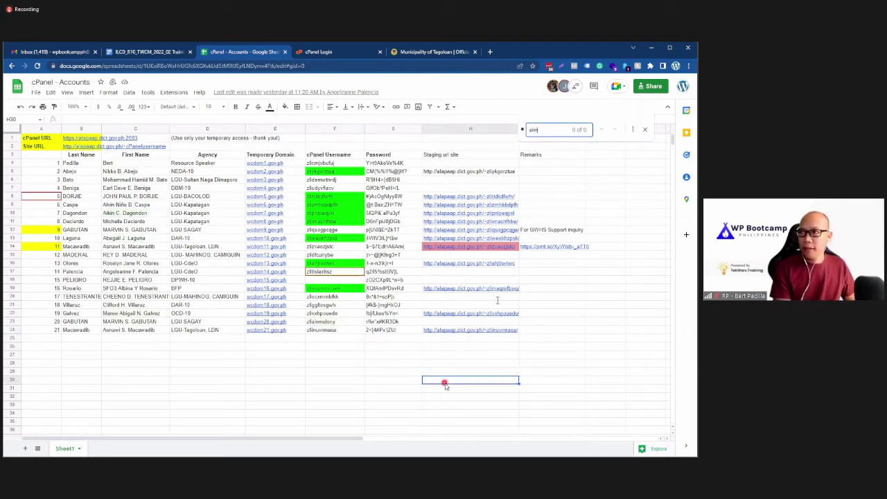
key("BackSpace")
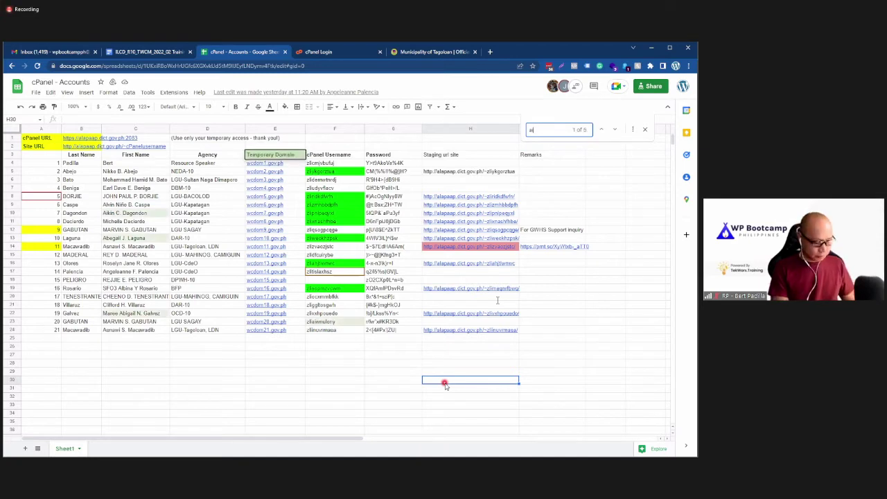
type("kin")
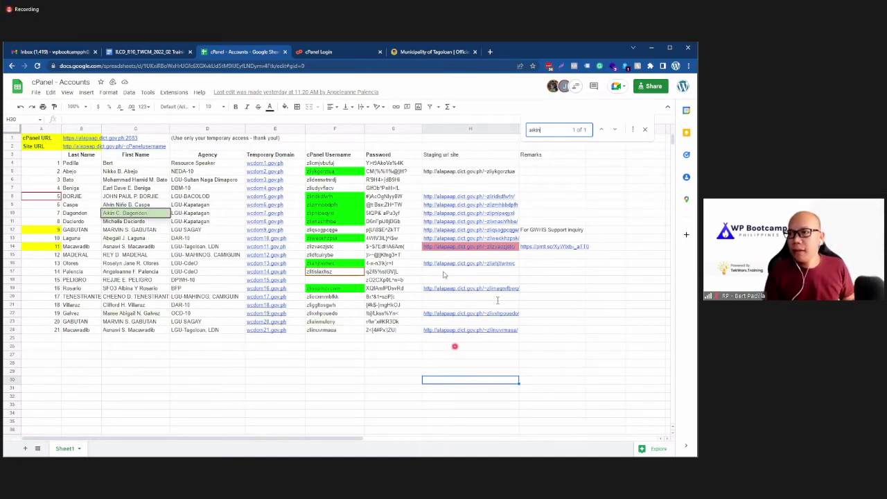
Step: Open the trainee's staging URL from H10 and close the cPanel login and Tagoloan tabs
left_click(468, 215)
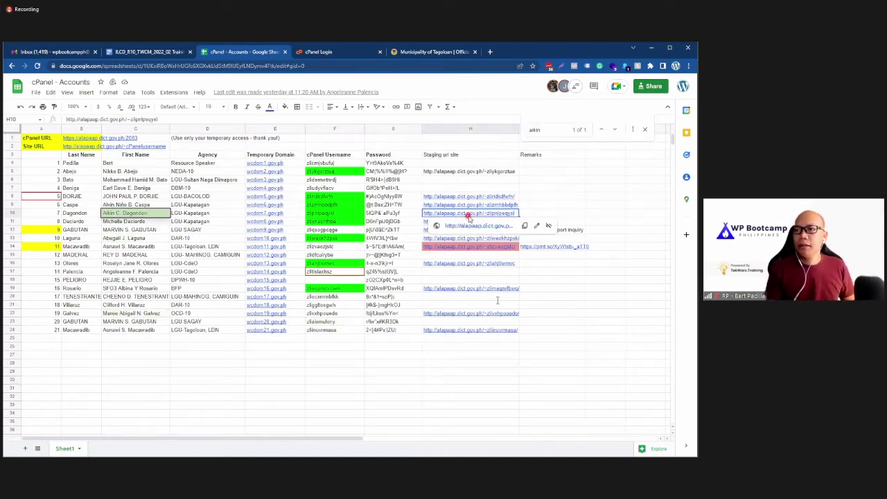
left_click(437, 227)
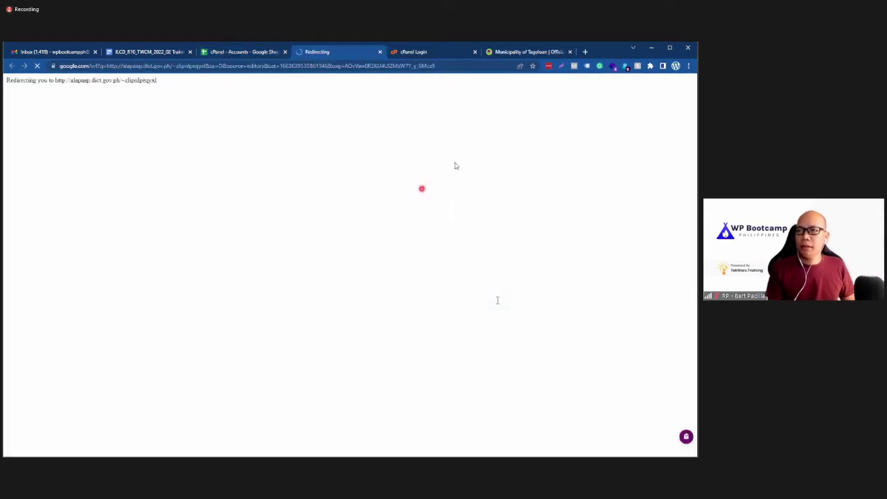
left_click(475, 52)
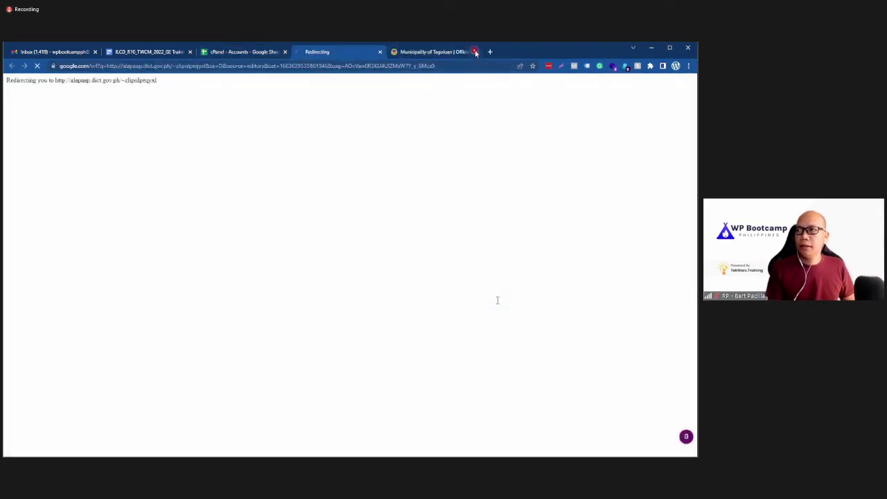
left_click(475, 52)
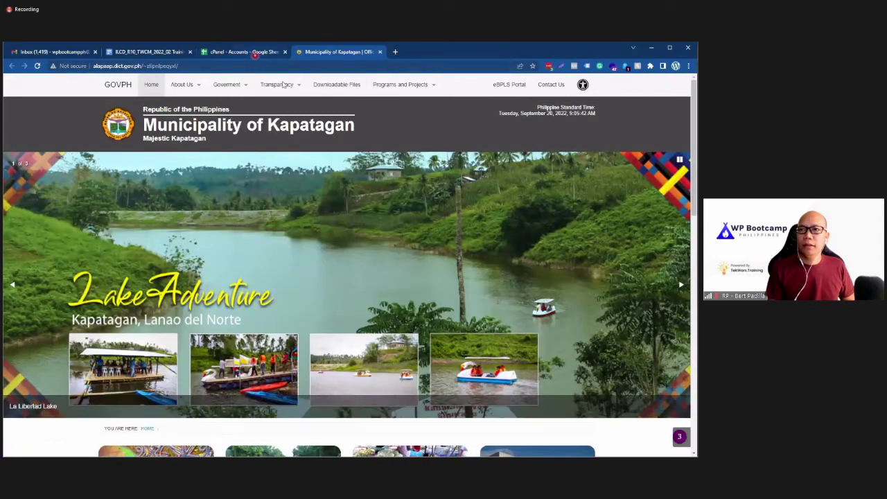
left_click(249, 52)
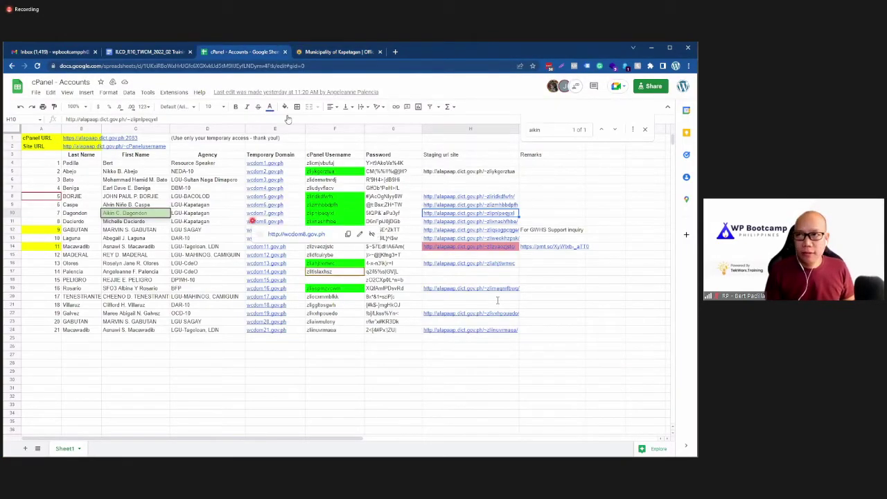
left_click(328, 51)
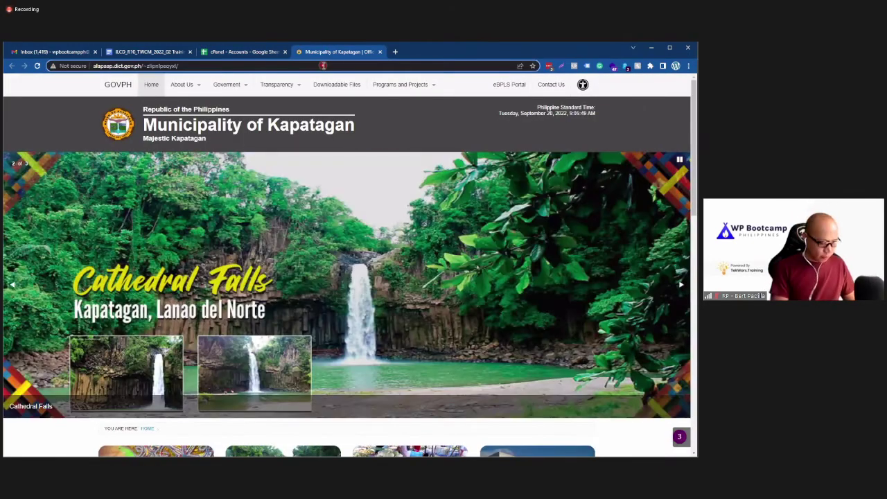
Step: Load the Kapatagan staging site's /wp-admin login page
left_click(323, 65)
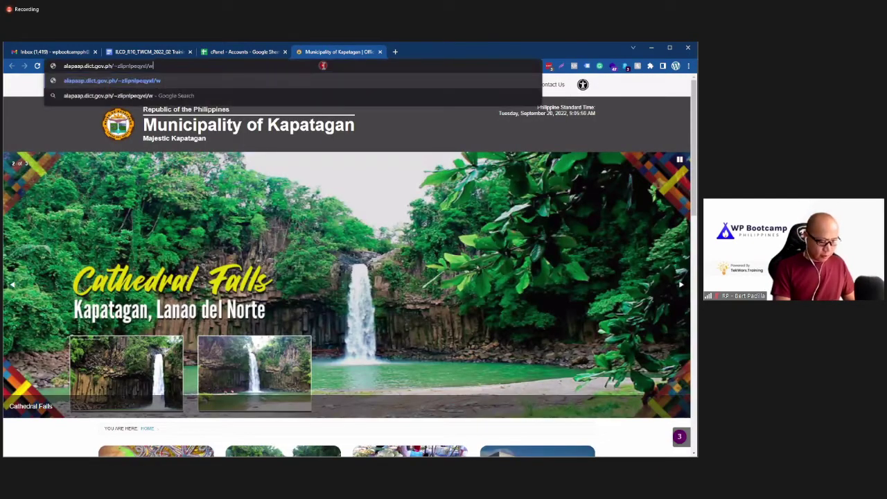
type("wp-admin")
key("Return")
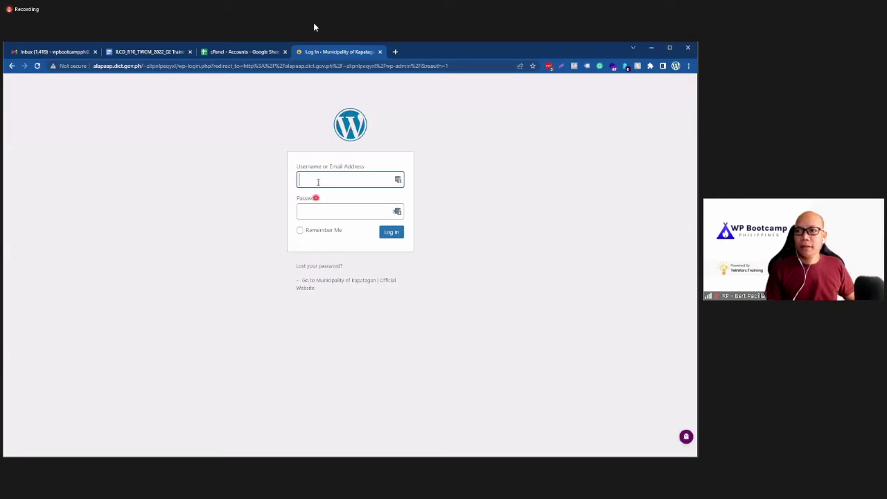
Step: Sign in to WordPress with the trainee's username and password, skipping the save-password prompt
type("aikin")
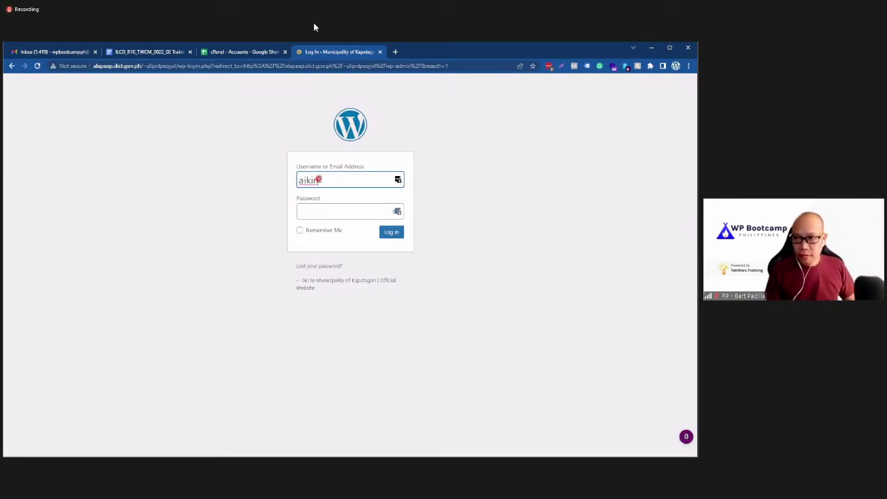
key("Tab")
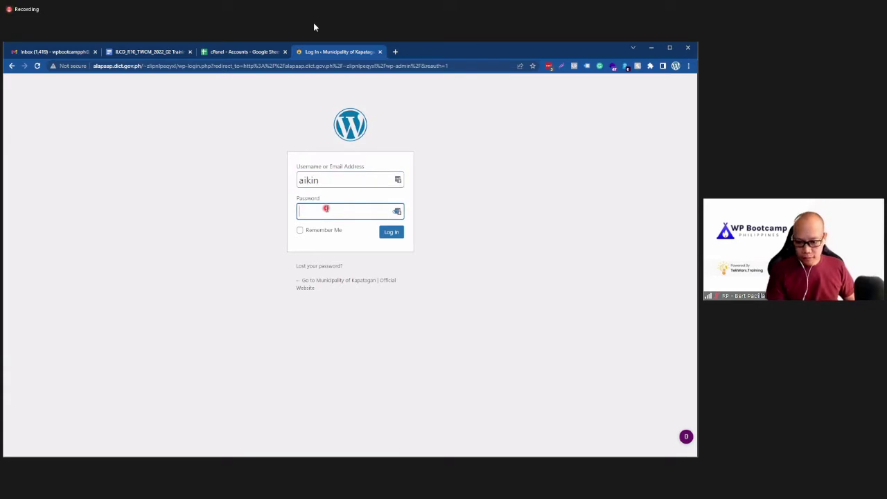
type("•")
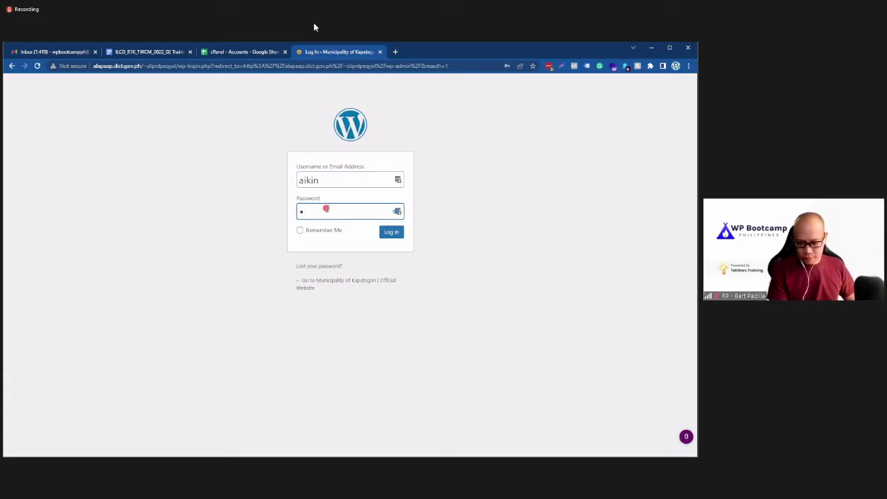
type("••••••••••")
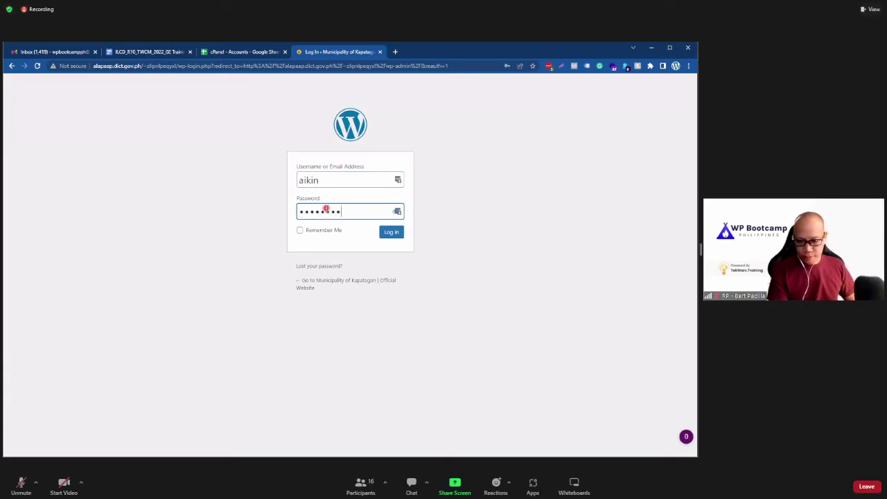
type("•••")
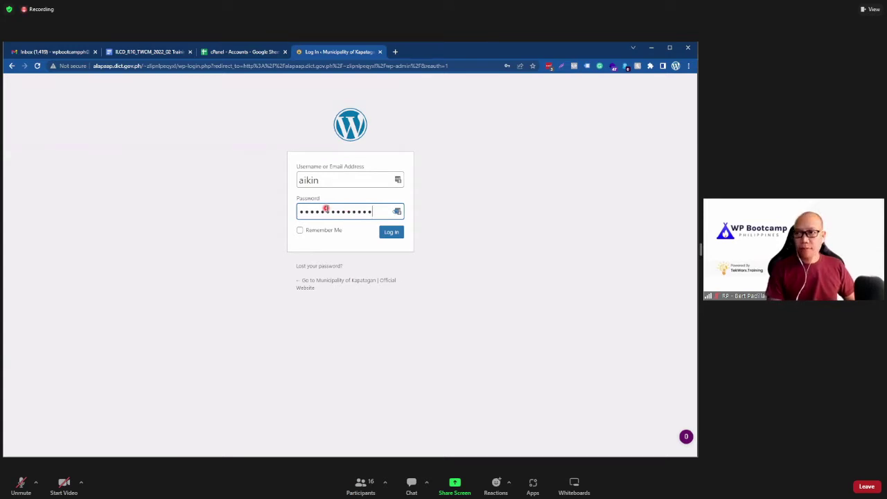
left_click(391, 232)
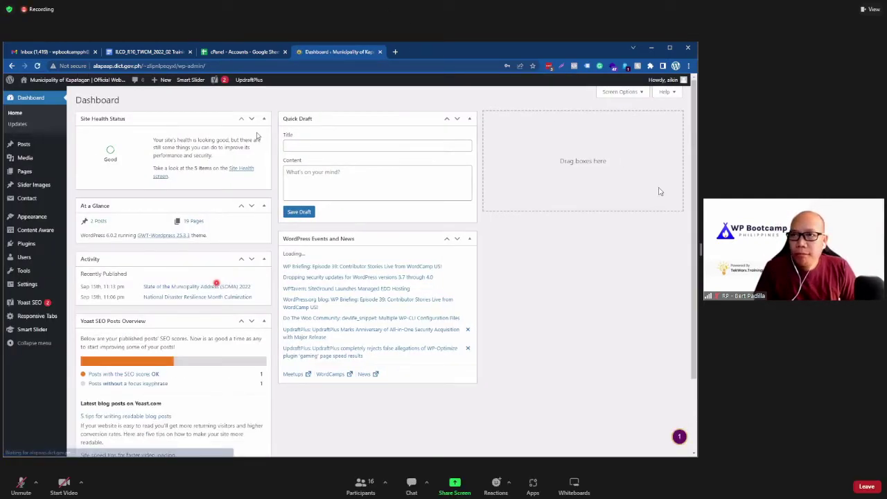
left_click(621, 137)
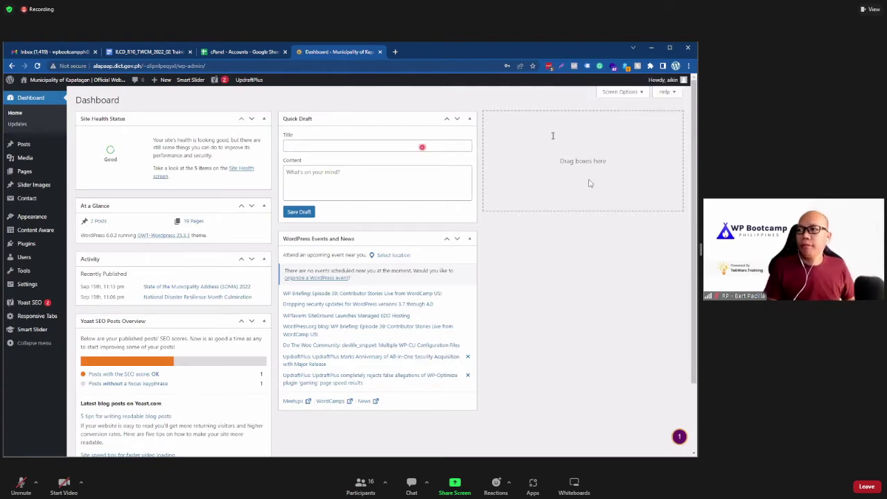
key("ctrl+shift+Tab")
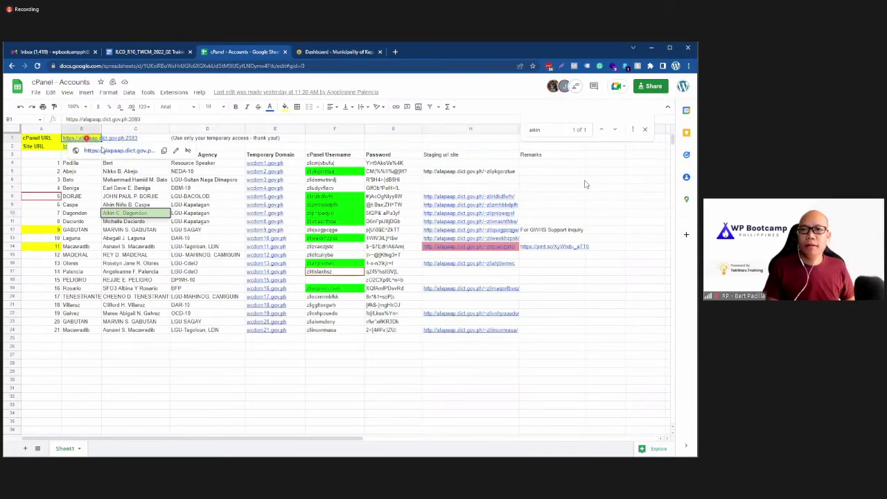
Step: Log in to cPanel using the account username and the G10 password copied from the sheet
left_click(100, 150)
left_click(255, 53)
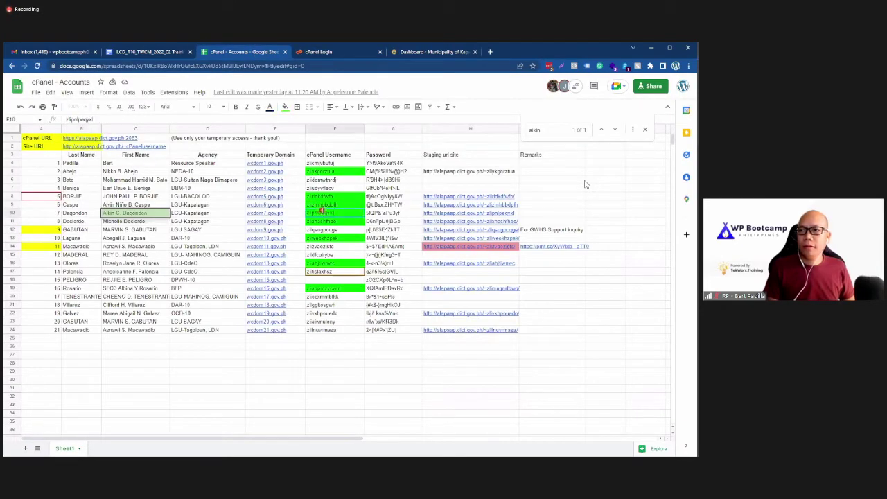
left_click(326, 52)
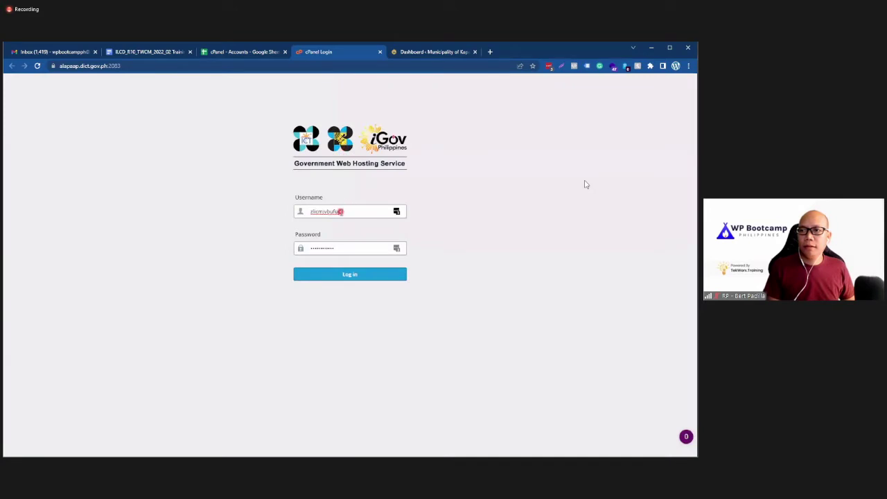
double_click(324, 211)
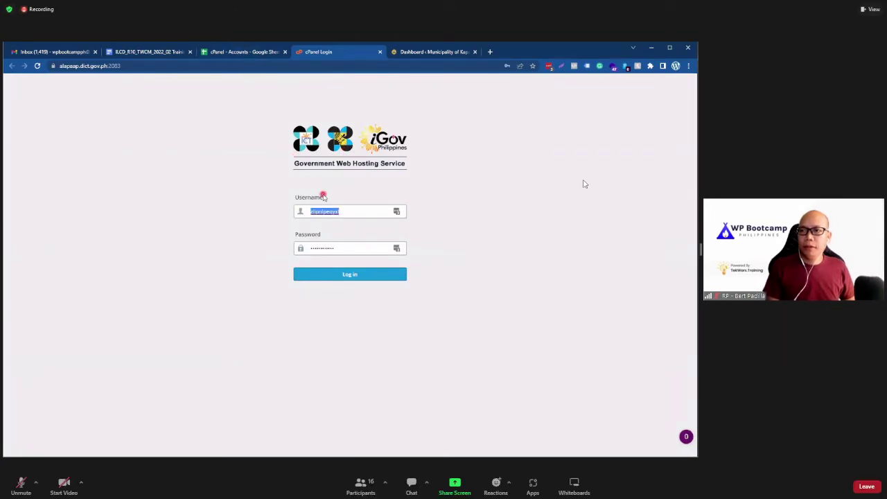
left_click(239, 52)
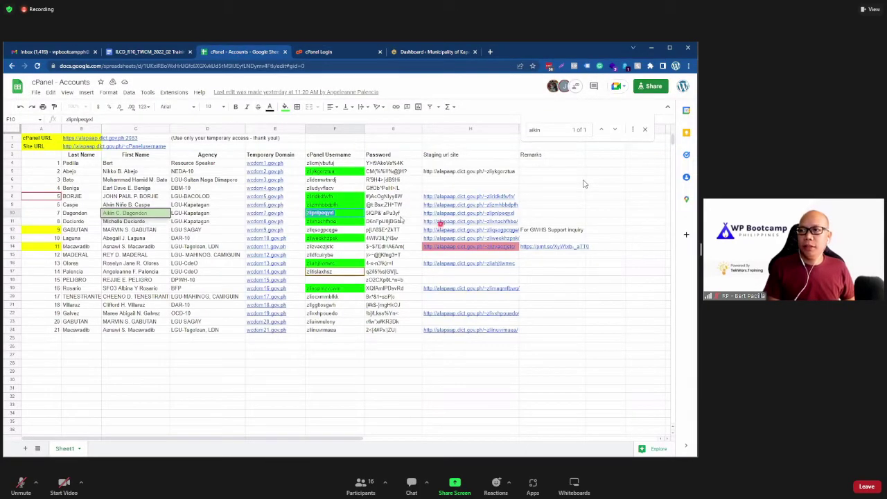
left_click(383, 213)
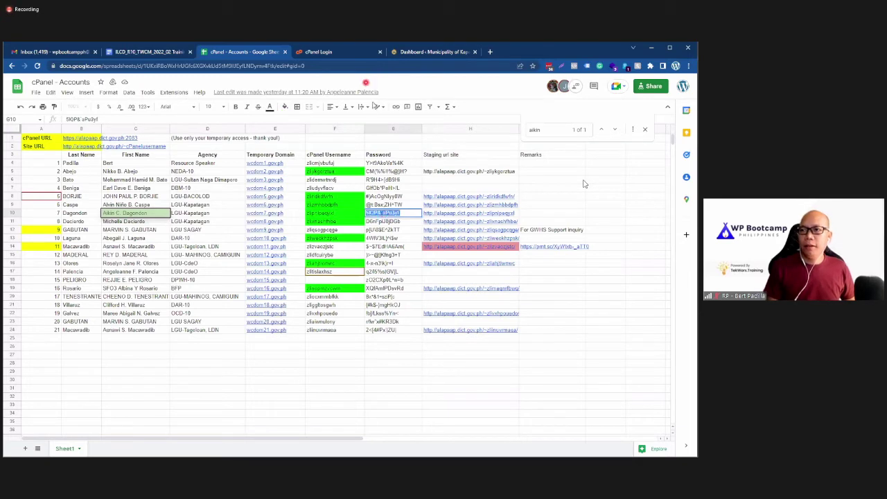
left_click(340, 53)
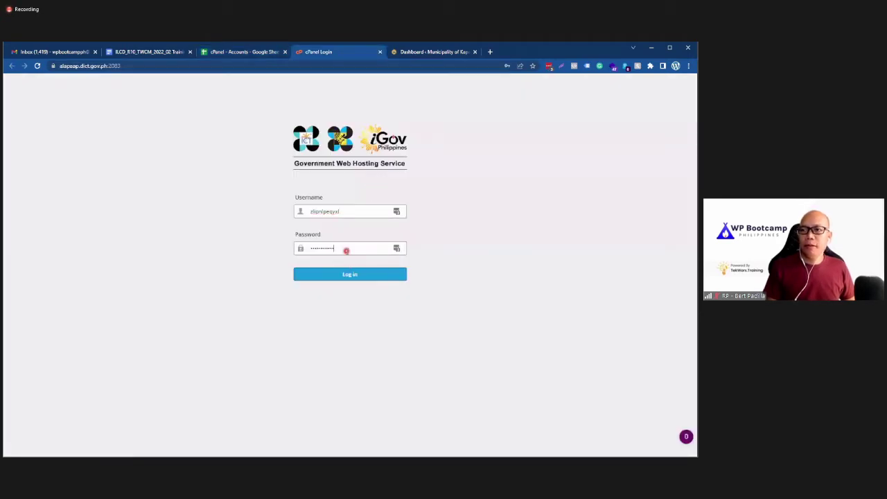
double_click(347, 250)
key("ctrl+v")
left_click(312, 272)
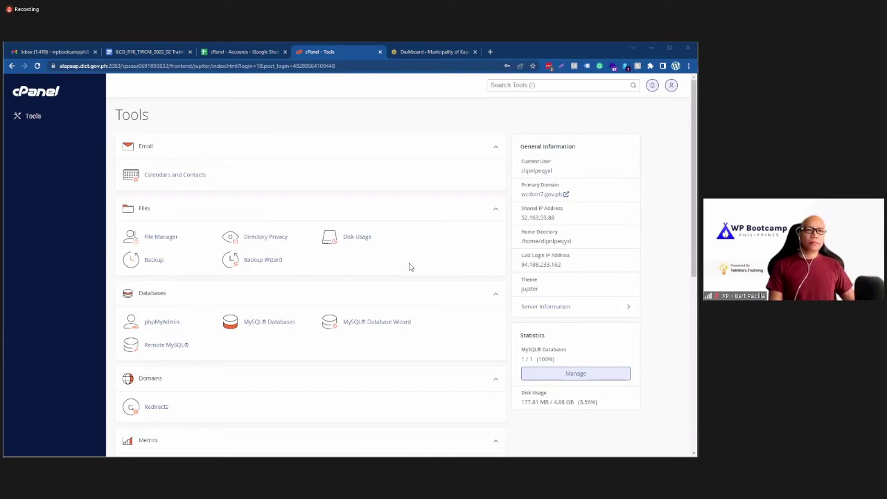
Step: Bring the Zoom meeting with its chat panel in front of cPanel
mouse_move(83, 255)
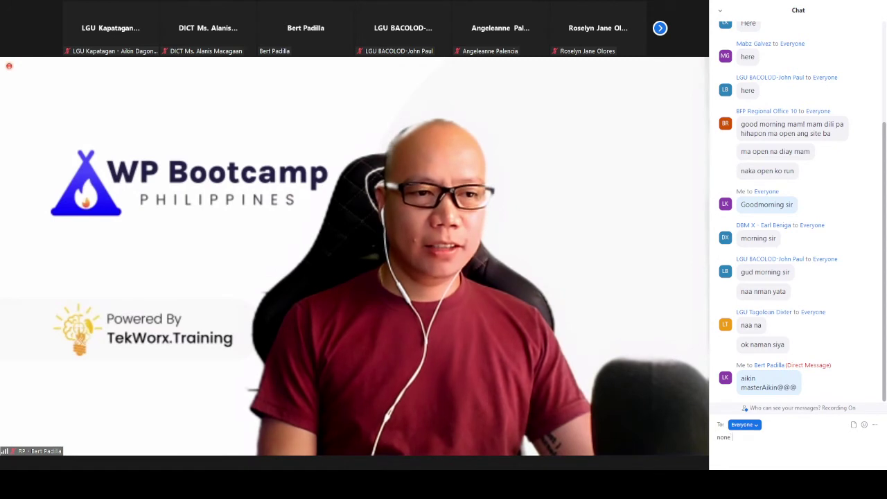
Step: Reply 'none so far sir naputol' to everyone in the Zoom chat, then go to Plugins
type("so far s")
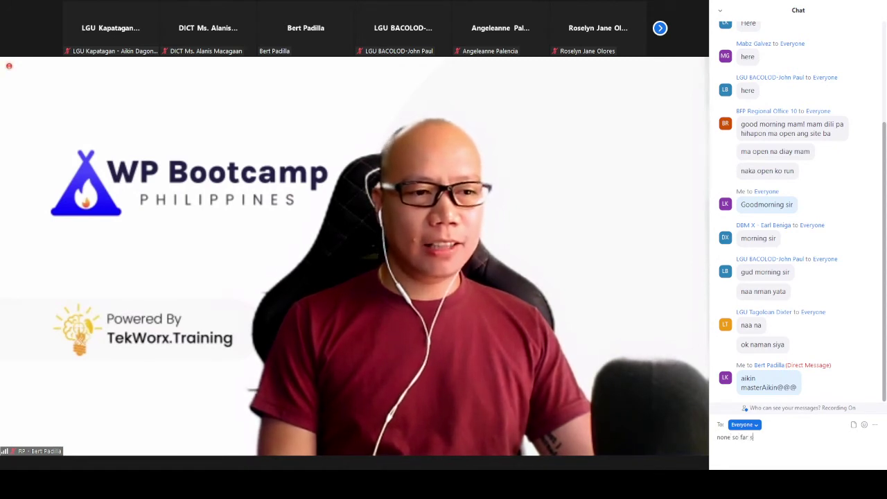
type("ir nap")
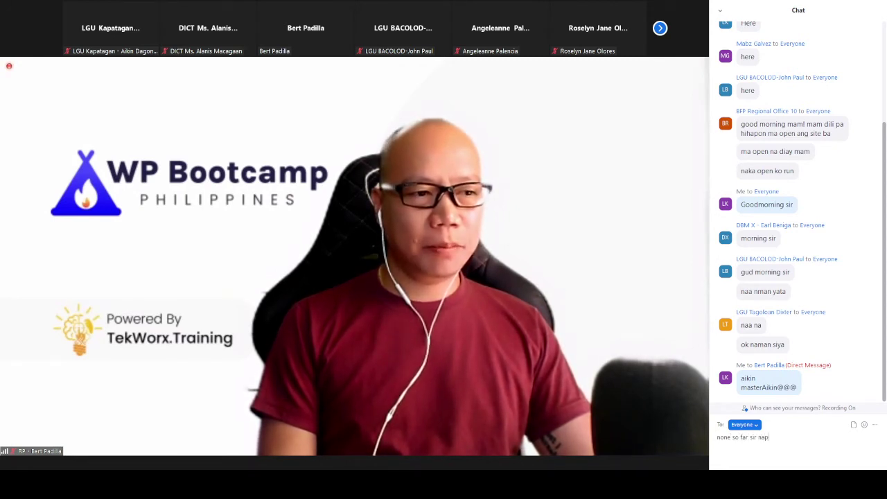
type("utol")
key("Return")
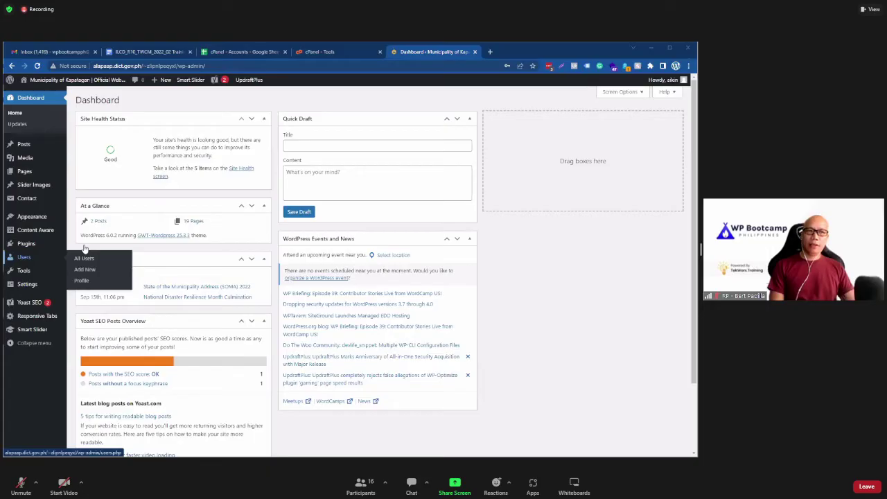
left_click(26, 243)
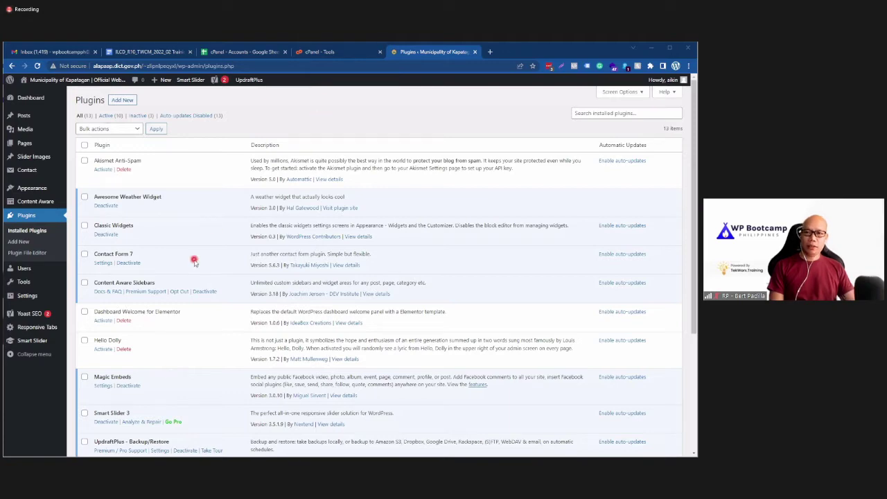
Step: Scroll through the 13 plugins, including Smart Slider 3, UpdraftPlus, WP Map Block and Yoast SEO
scroll(194, 261, "down", 5)
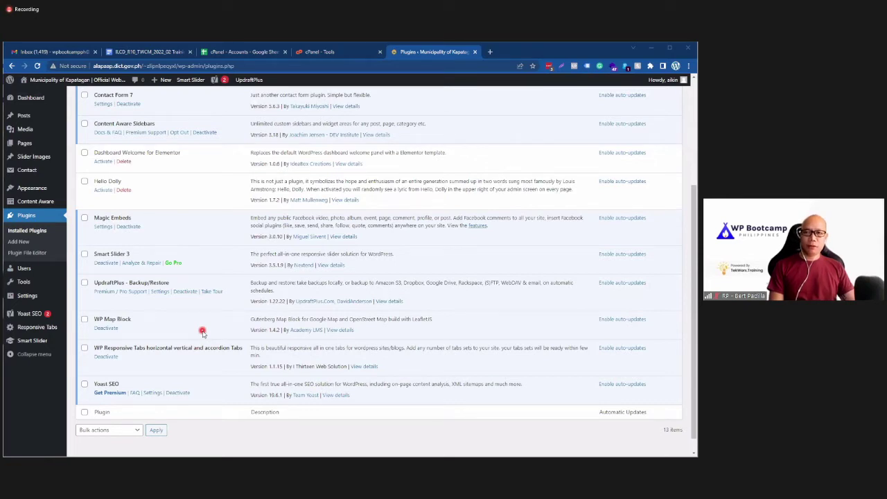
scroll(200, 331, "up", 3)
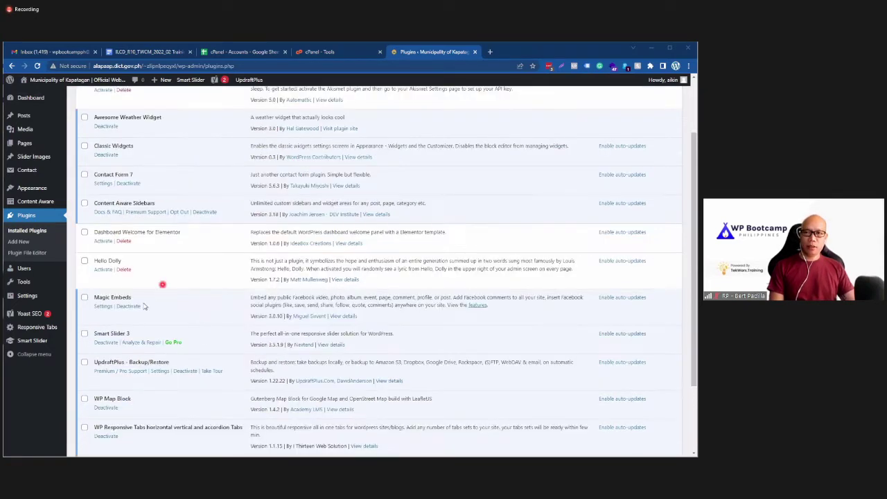
scroll(166, 295, "down", 1)
scroll(167, 296, "down", 1)
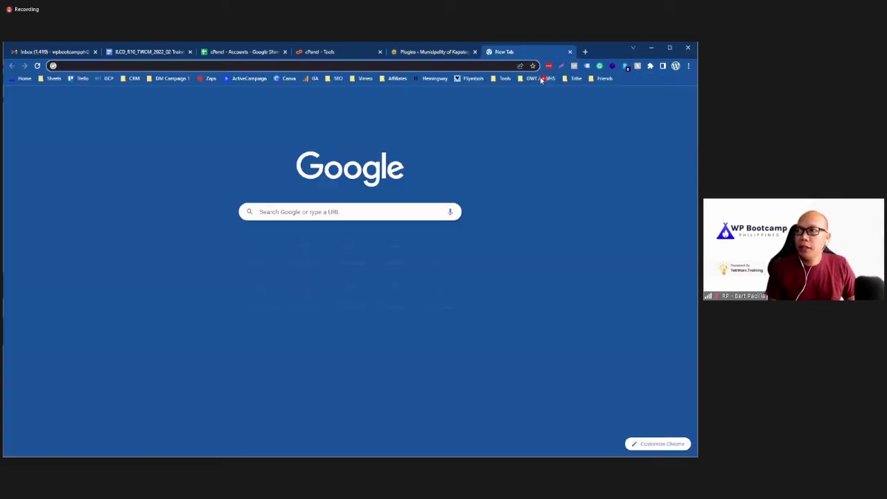
left_click(540, 79)
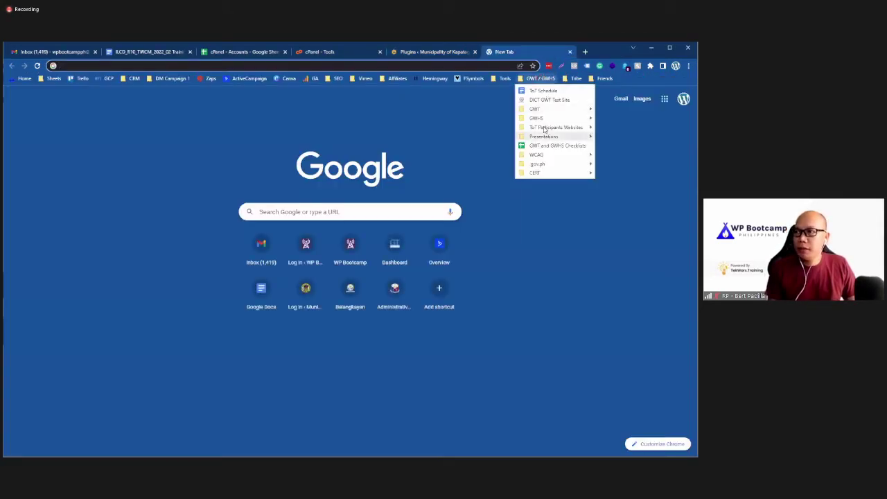
mouse_move(544, 128)
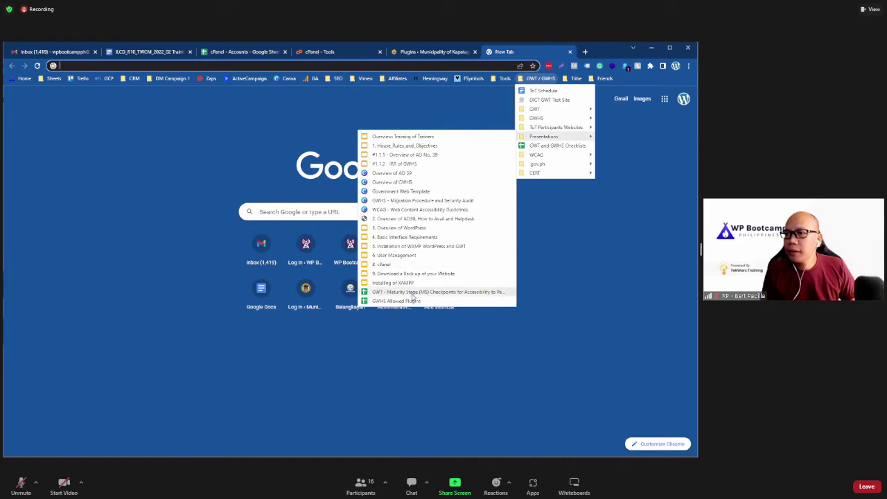
left_click(430, 52)
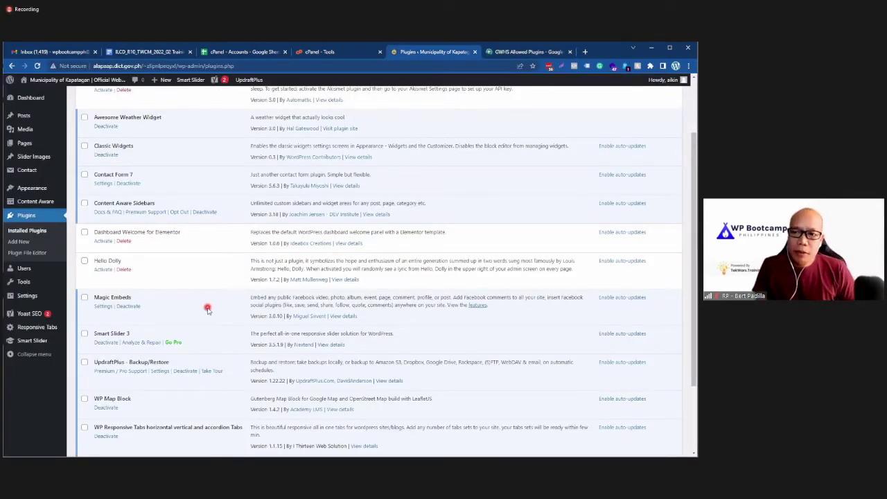
scroll(219, 315, "down", 2)
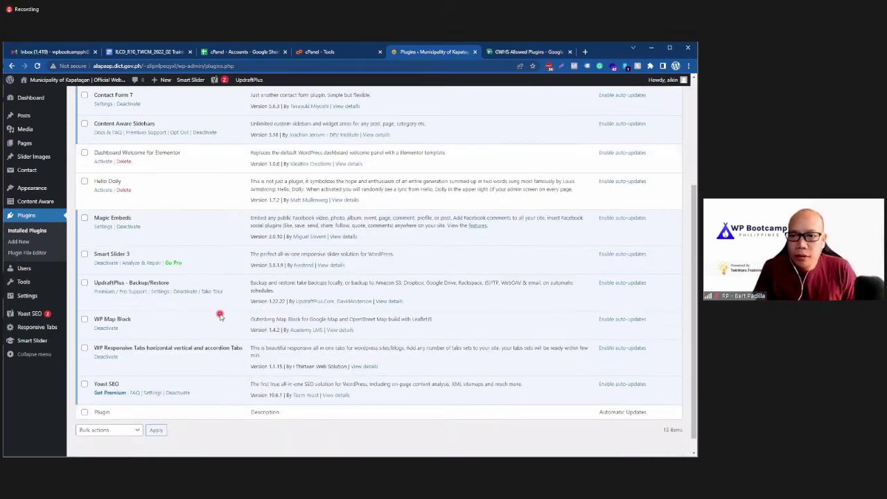
scroll(220, 315, "up", 4)
scroll(219, 316, "down", 2)
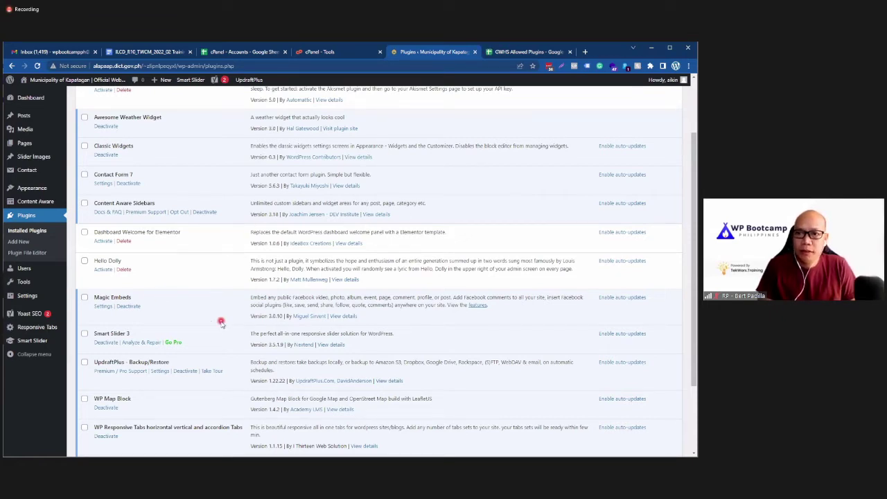
scroll(220, 322, "down", 2)
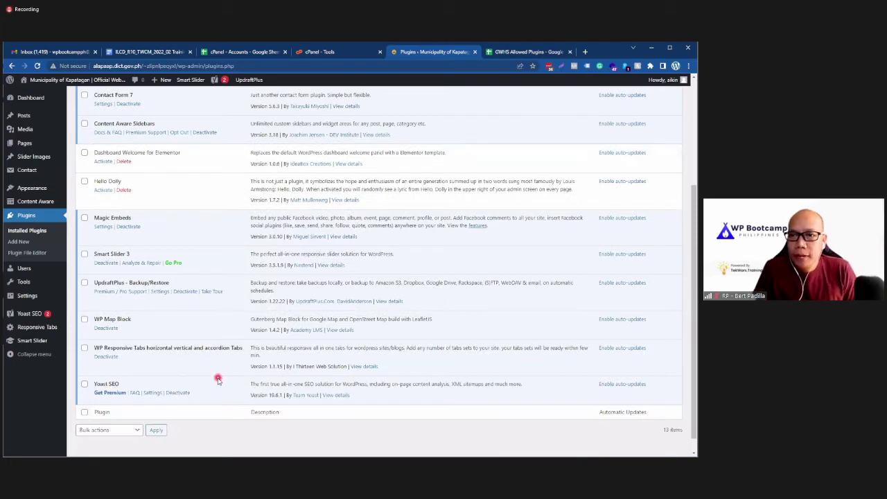
scroll(218, 380, "up", 3)
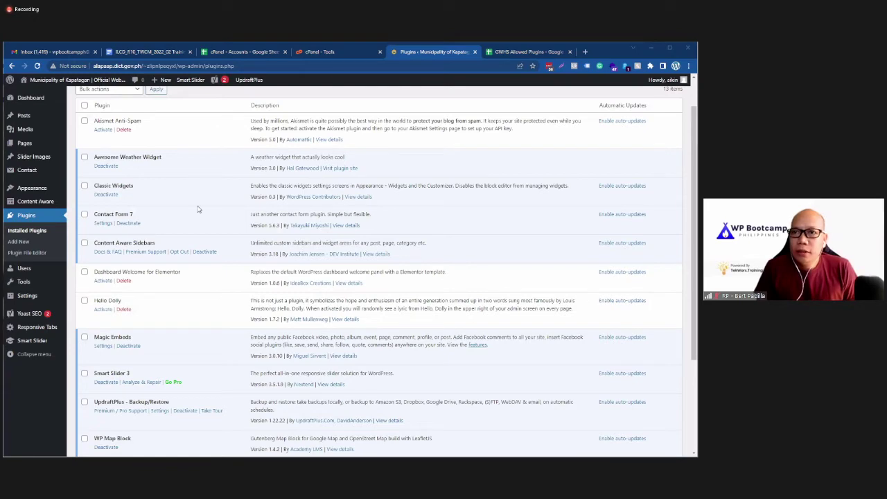
scroll(228, 292, "down", 1)
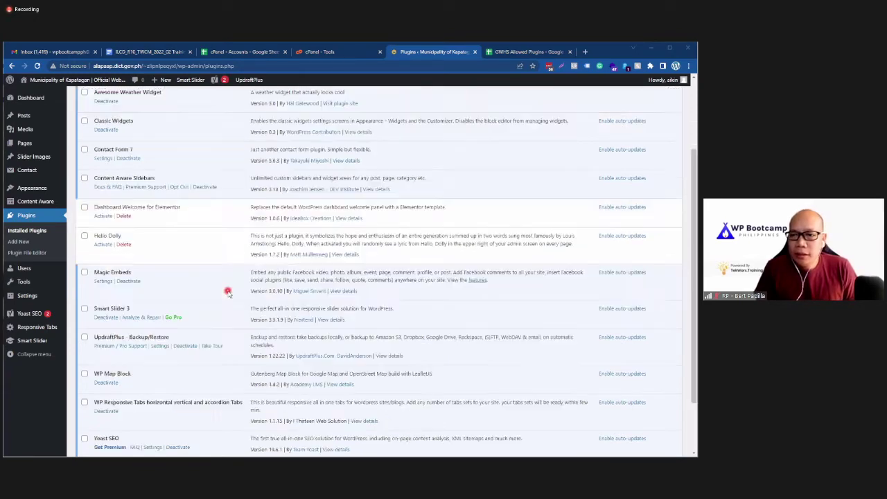
scroll(228, 291, "down", 1)
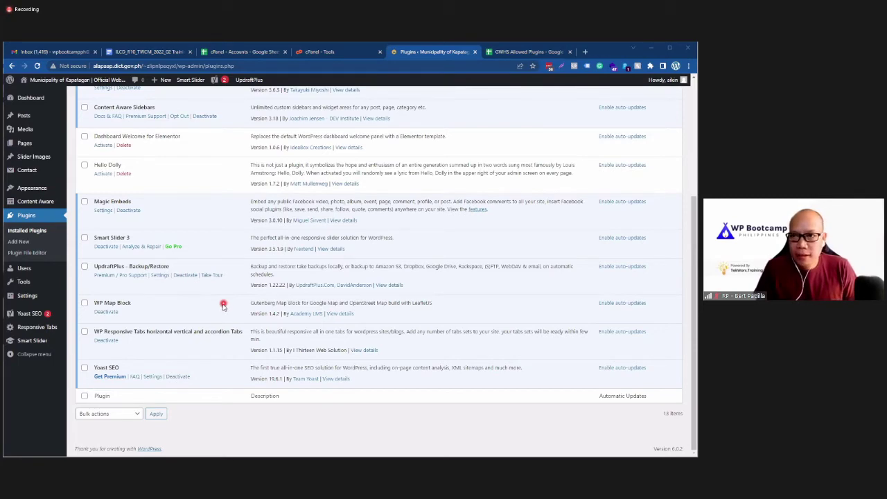
scroll(223, 305, "up", 2)
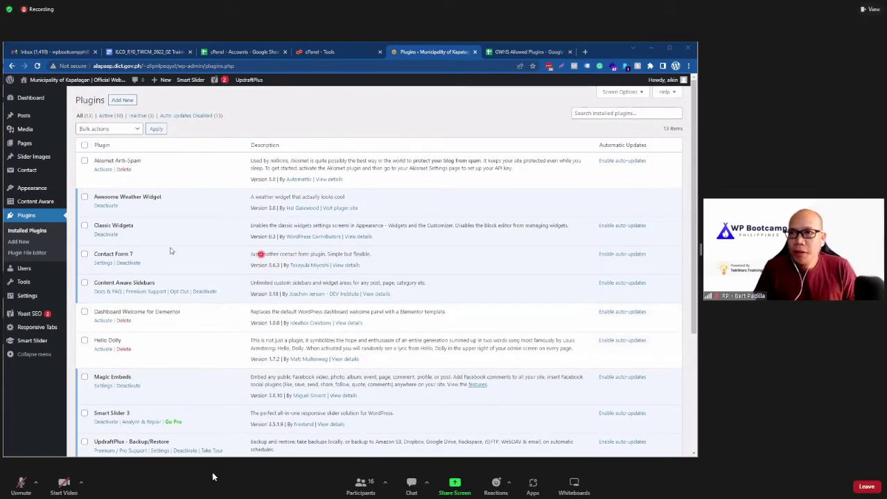
Step: Scroll the plugins list, then mute, unmute and re-mute the Zoom microphone
scroll(223, 261, "down", 3)
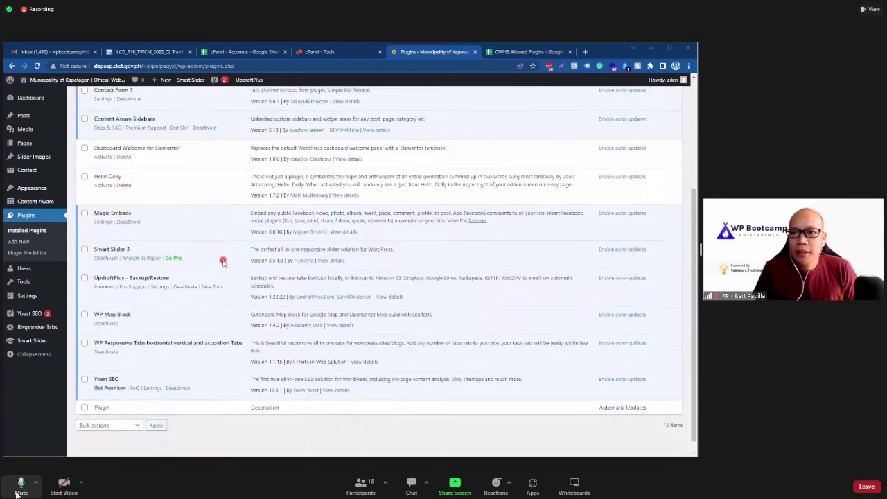
scroll(224, 316, "up", 2)
scroll(224, 316, "up", 1)
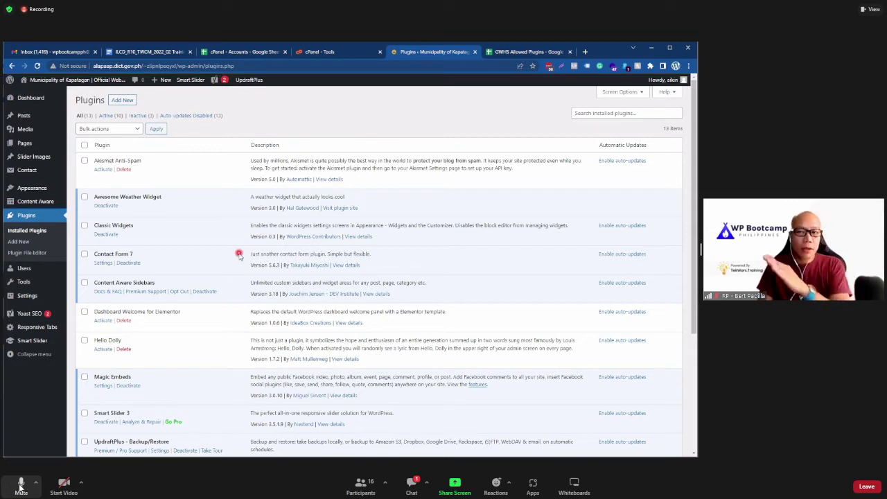
left_click(20, 485)
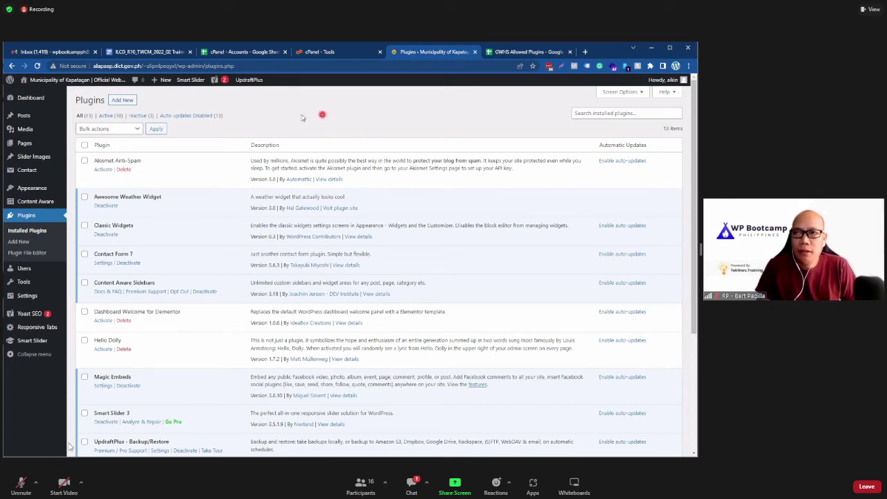
left_click(22, 486)
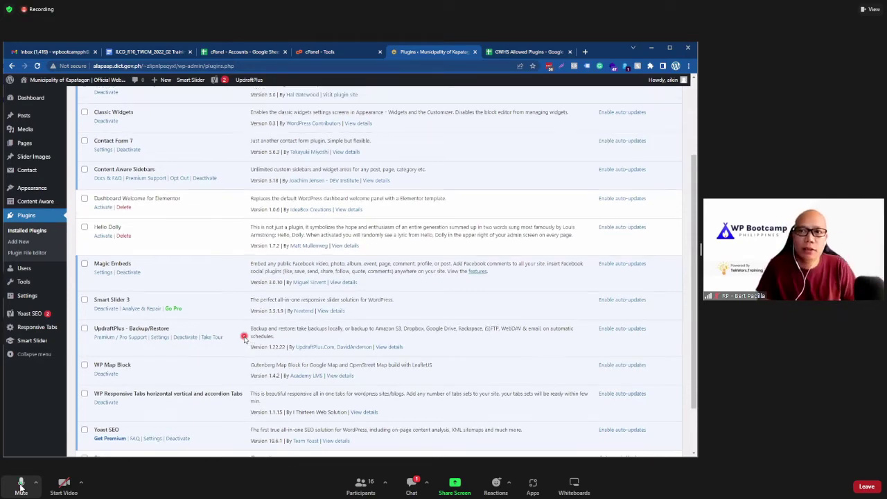
left_click(21, 487)
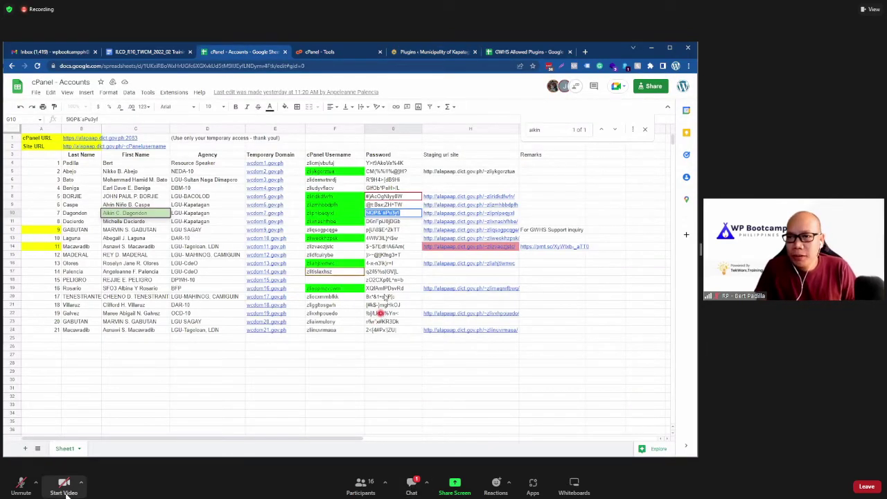
Step: Briefly unmute the Zoom microphone to speak, then mute it again
left_click(22, 485)
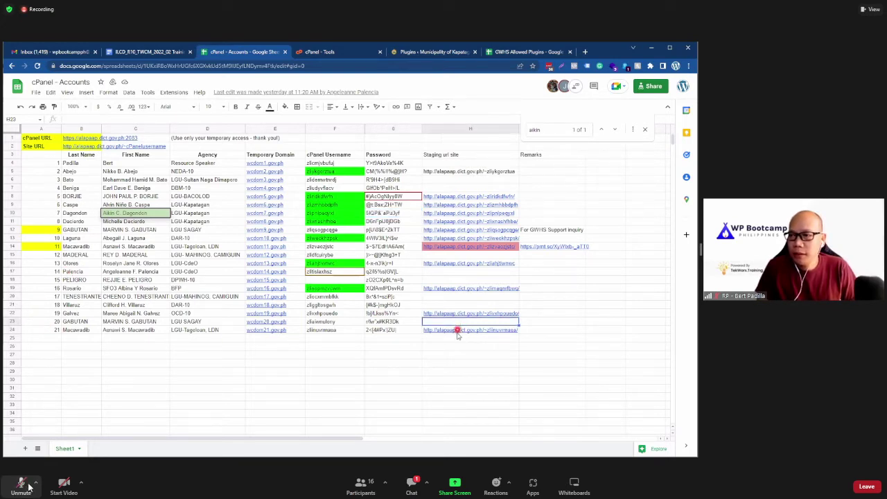
left_click(26, 485)
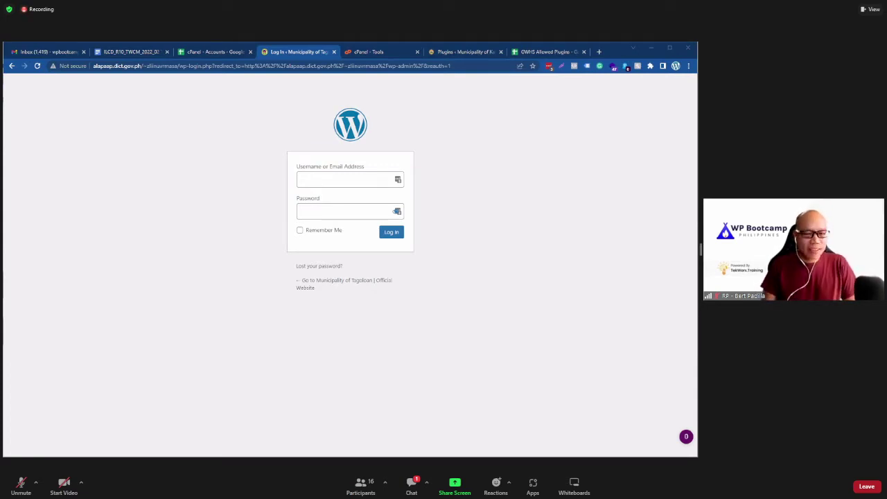
Step: Sign in to the Tagoloan WordPress admin with the admin username and password
left_click(325, 185)
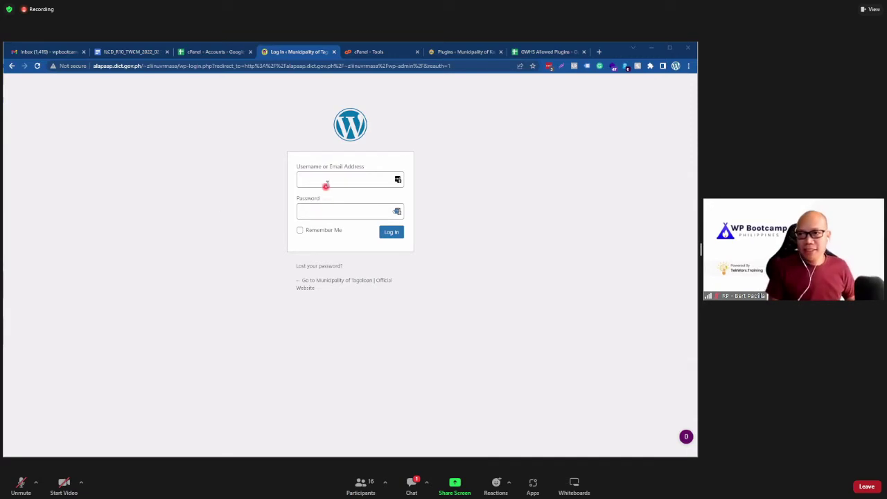
left_click(328, 181)
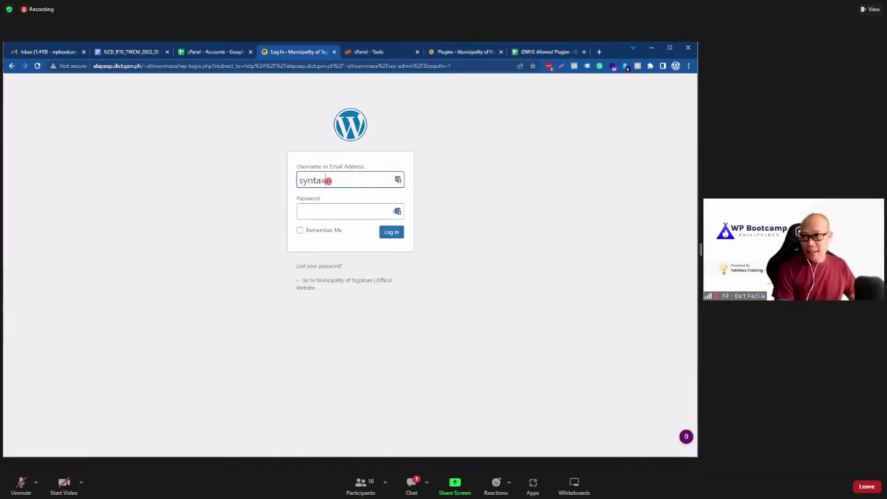
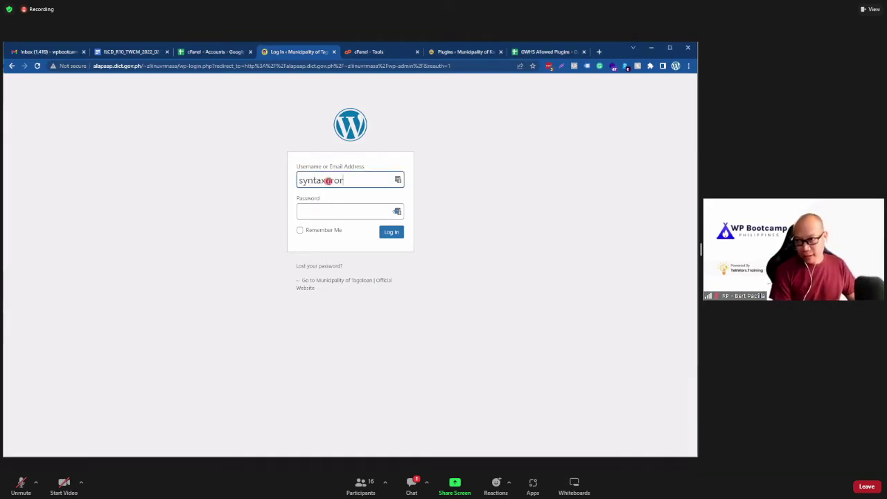
left_click(317, 215)
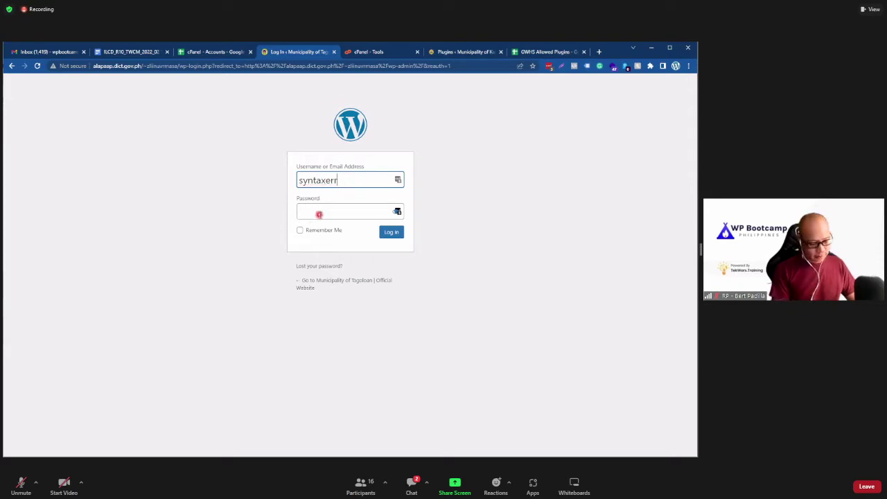
left_click(314, 215)
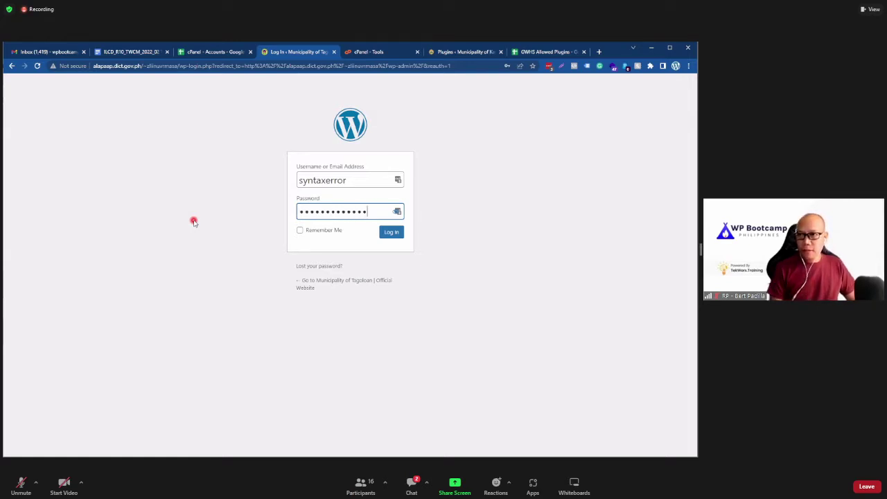
left_click(391, 231)
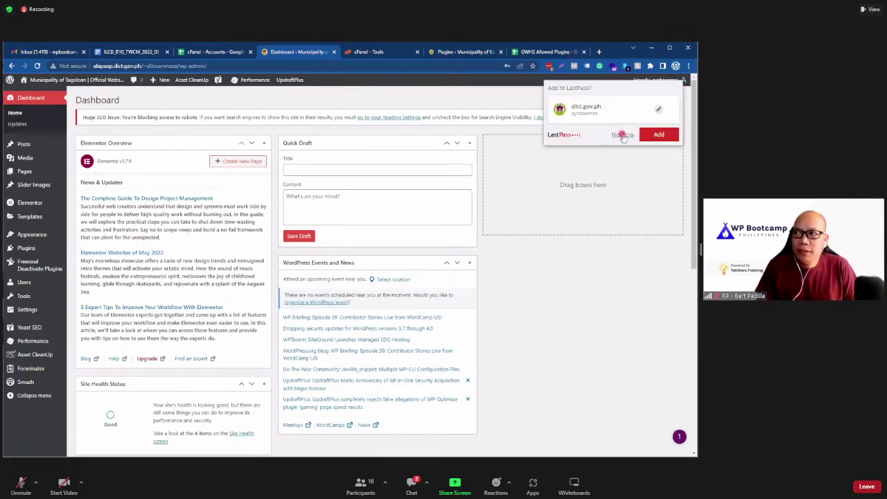
Step: Decline saving the login in LastPass and open the Asset CleanUp Settings page
left_click(623, 136)
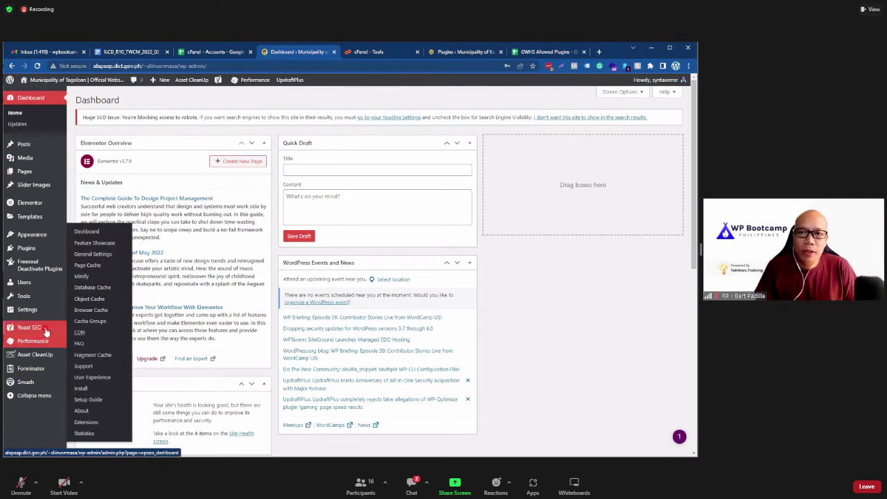
mouse_move(44, 332)
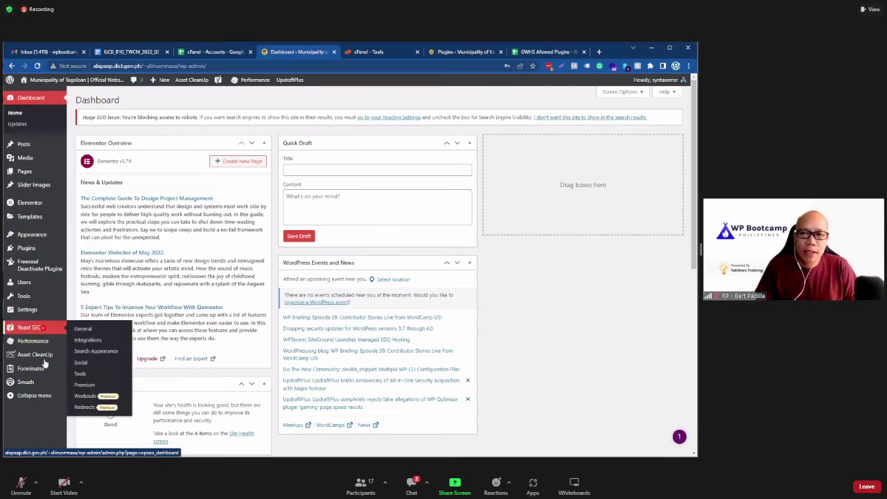
left_click(42, 356)
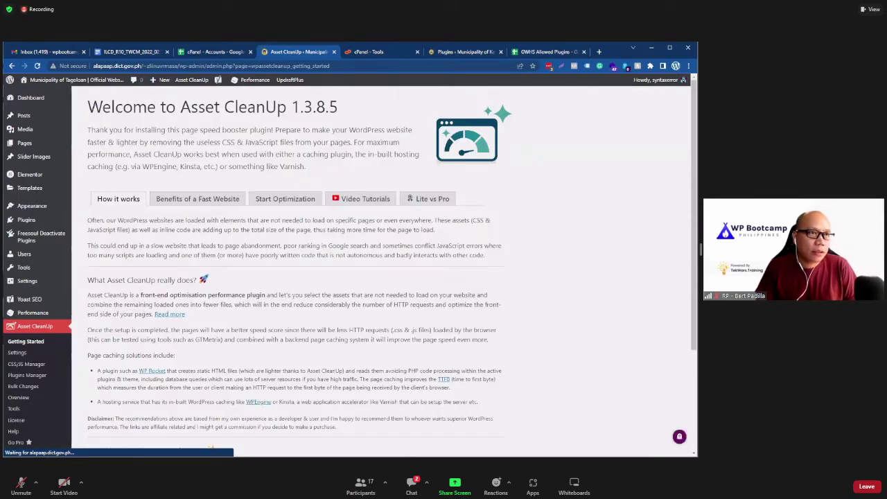
scroll(305, 349, "down", 1)
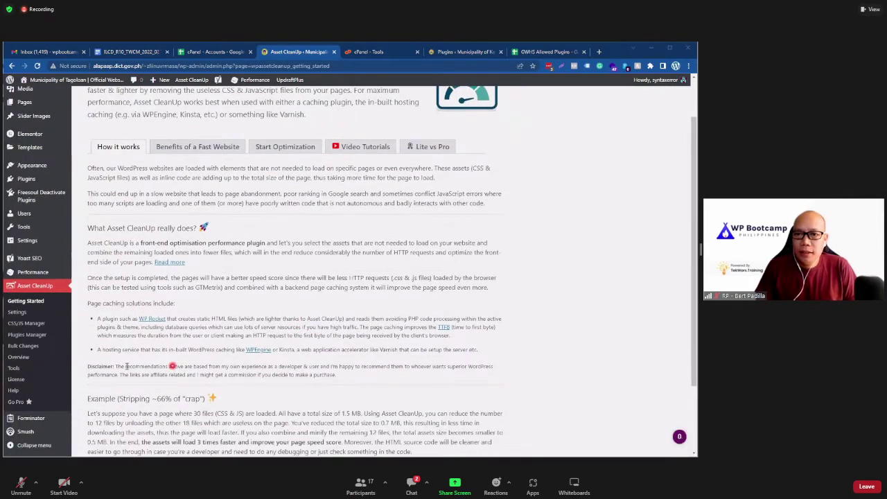
scroll(293, 335, "down", 1)
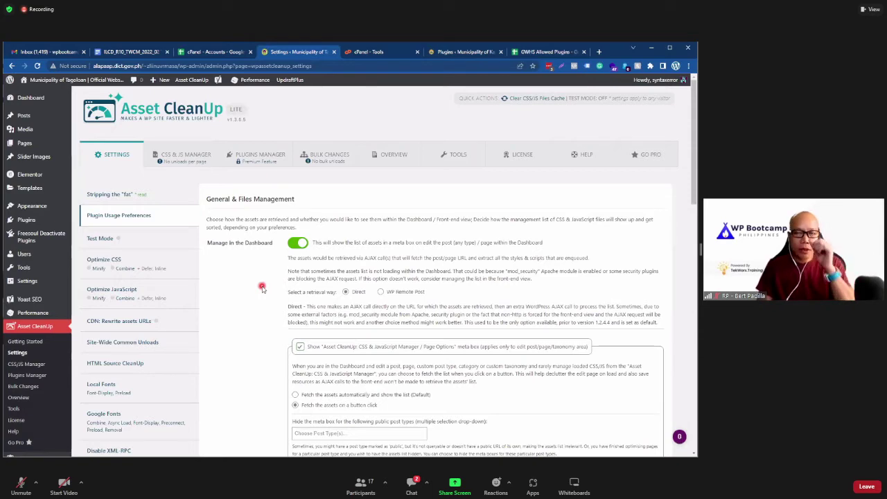
Step: Open the Tagoloan public homepage in a new tab, plus another blank tab
right_click(109, 95)
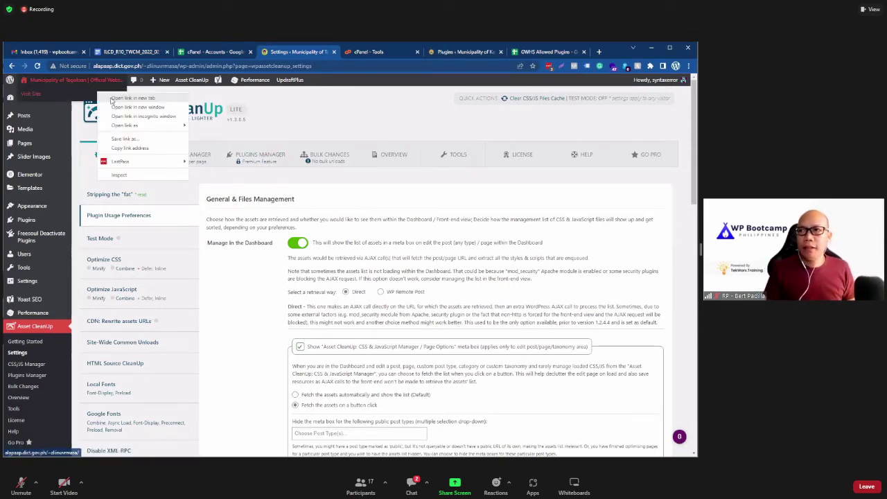
left_click(340, 50)
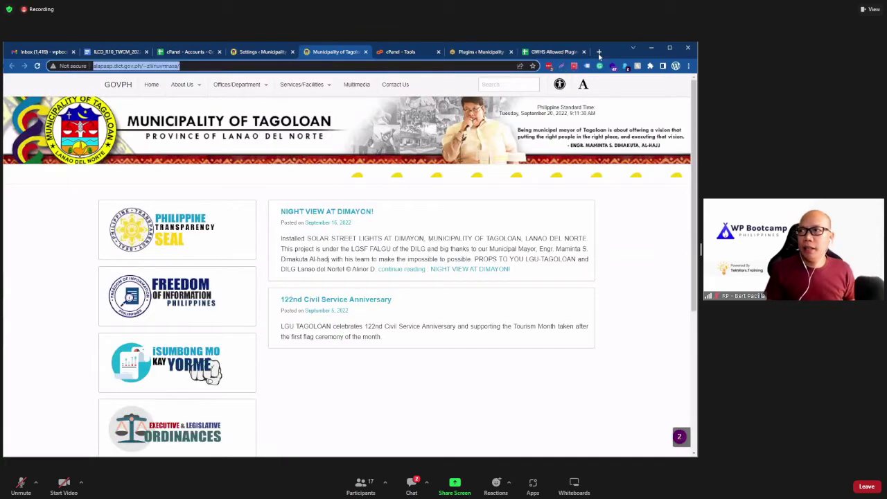
left_click(600, 53)
Step: Go to gtmetrix.com and analyze the site alapaap.dict.gov.ph/~ziiinuvrmasa
type("gt")
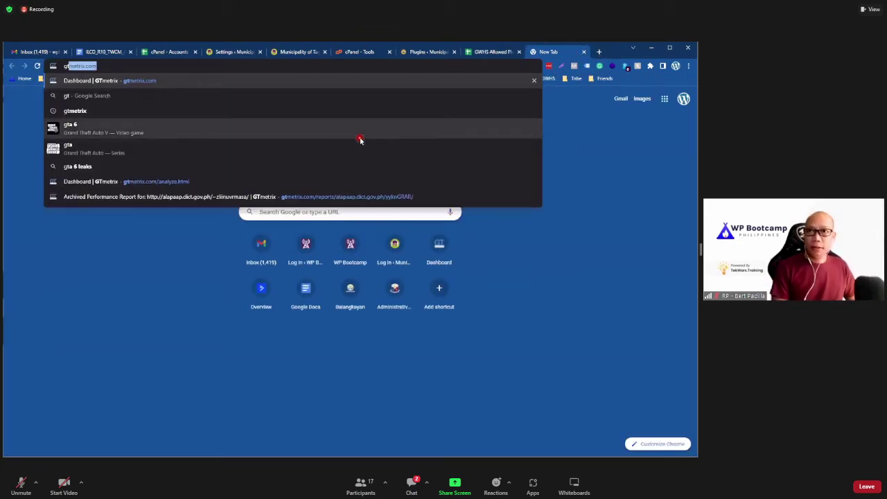
key("Return")
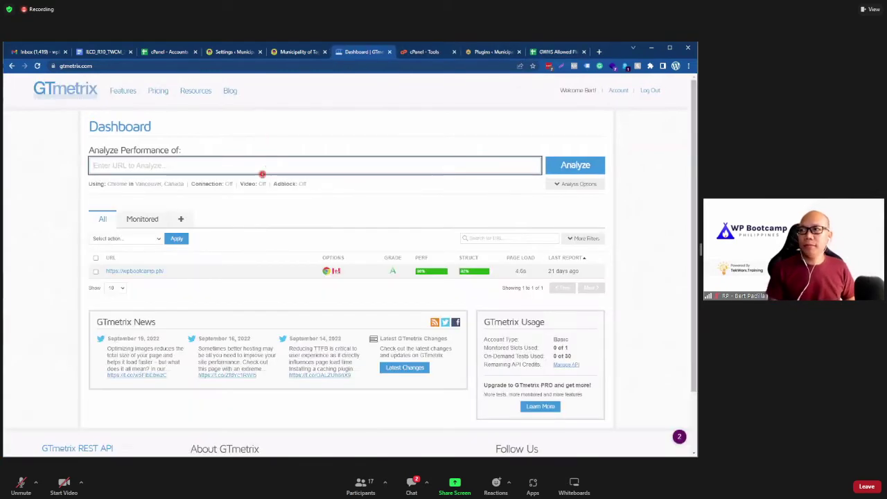
left_click(262, 172)
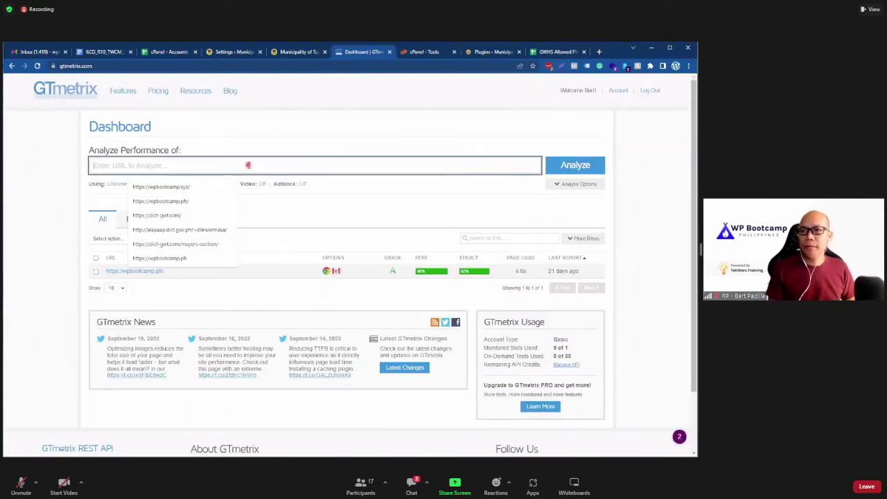
type("http://alapaap.dict.gov.ph/~ziiinuvrmasa")
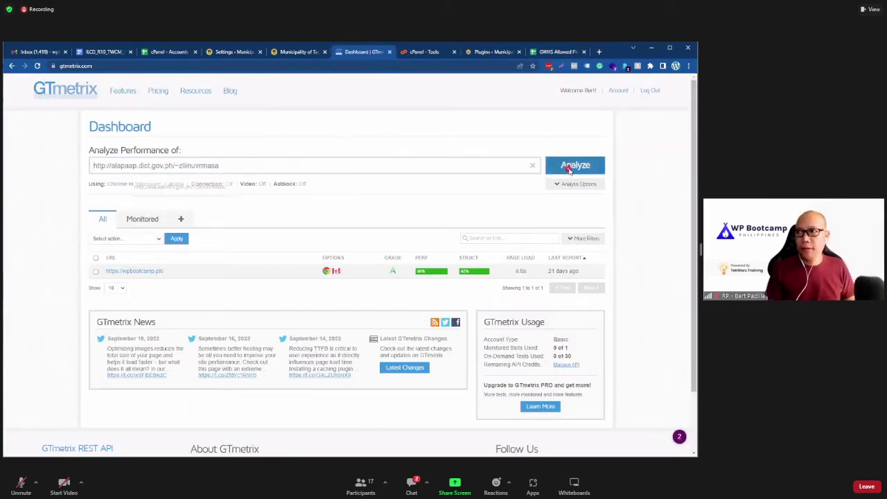
left_click(570, 167)
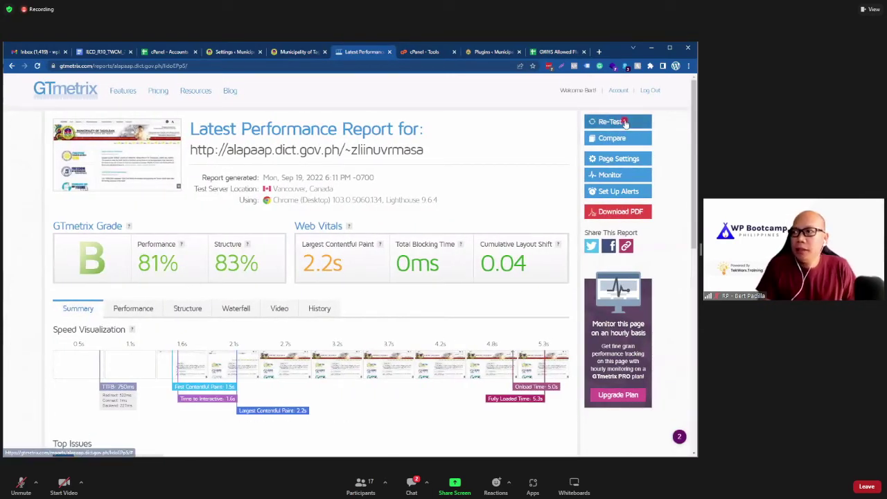
Step: Re-run the GTmetrix test on the Tagoloan site and return to the Asset CleanUp Settings tab
left_click(621, 123)
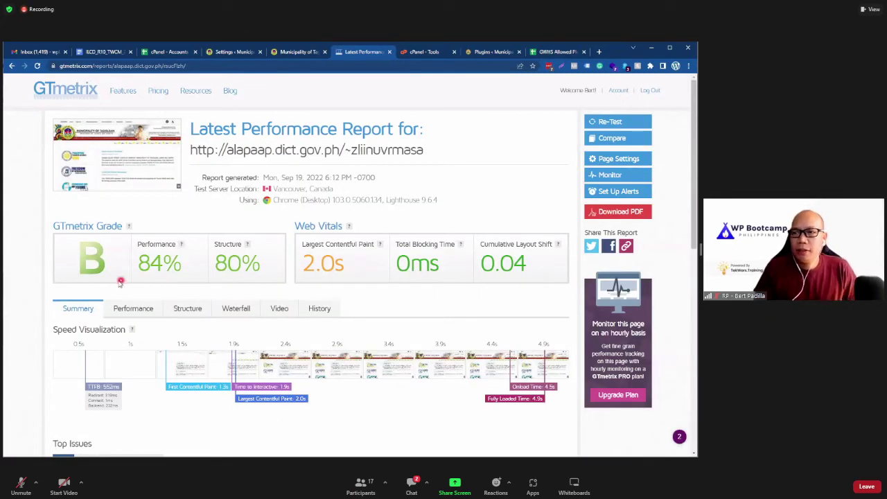
left_click(611, 127)
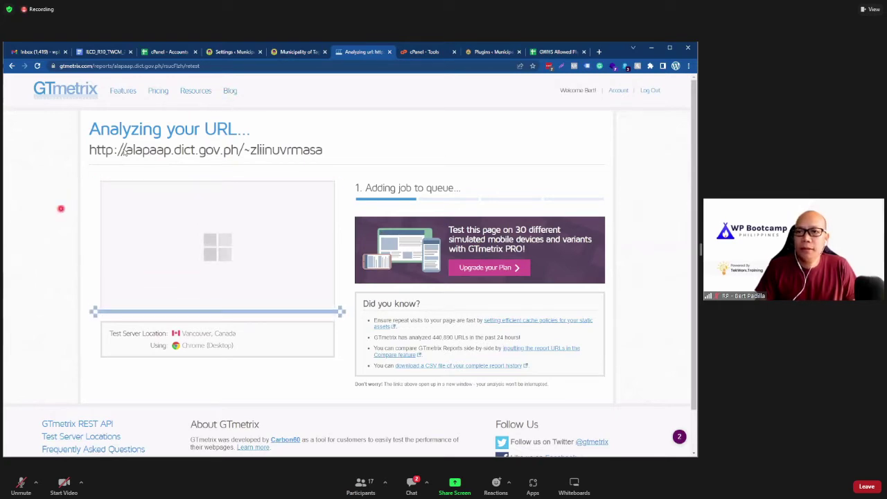
key("ctrl+shift+Tab")
key("ctrl+shift+Tab")
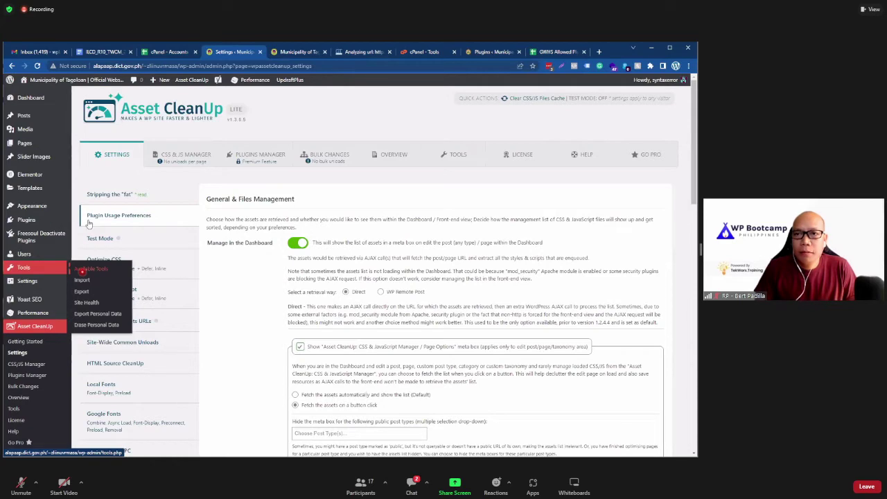
Step: Check the 8 active plugins on the Plugins page, then return to the GTmetrix report
left_click(194, 280)
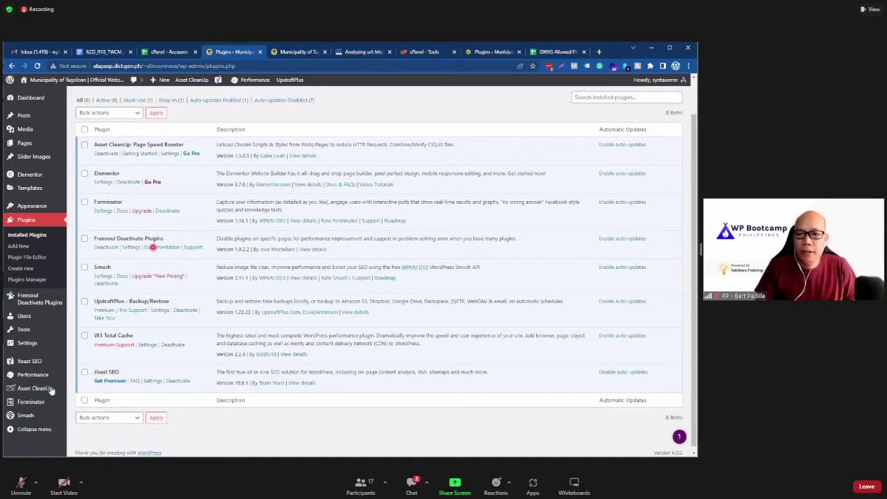
left_click(343, 54)
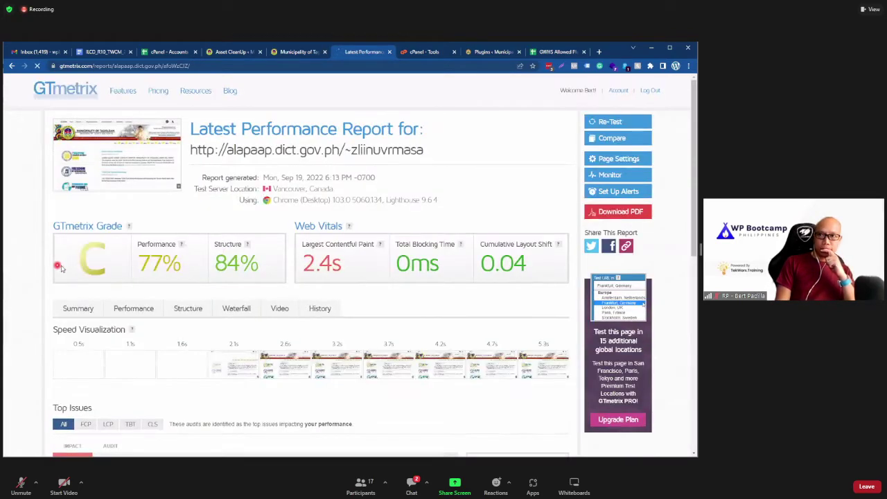
scroll(262, 321, "down", 3)
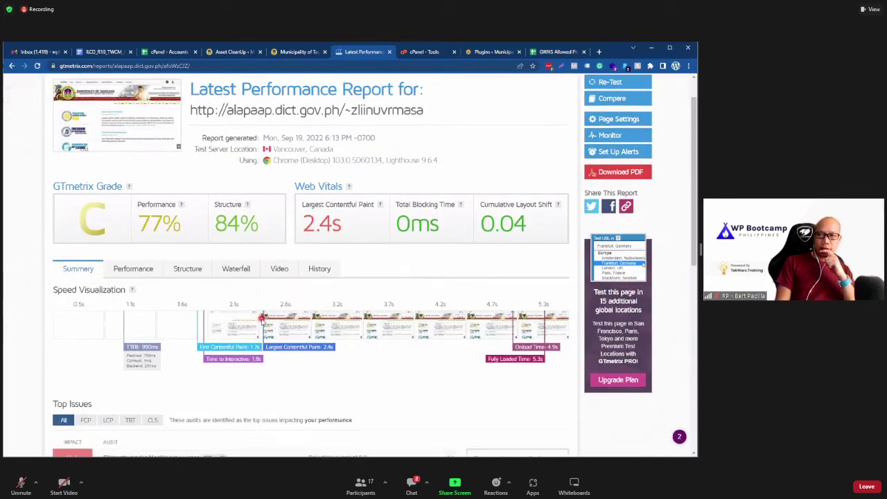
scroll(249, 331, "down", 4)
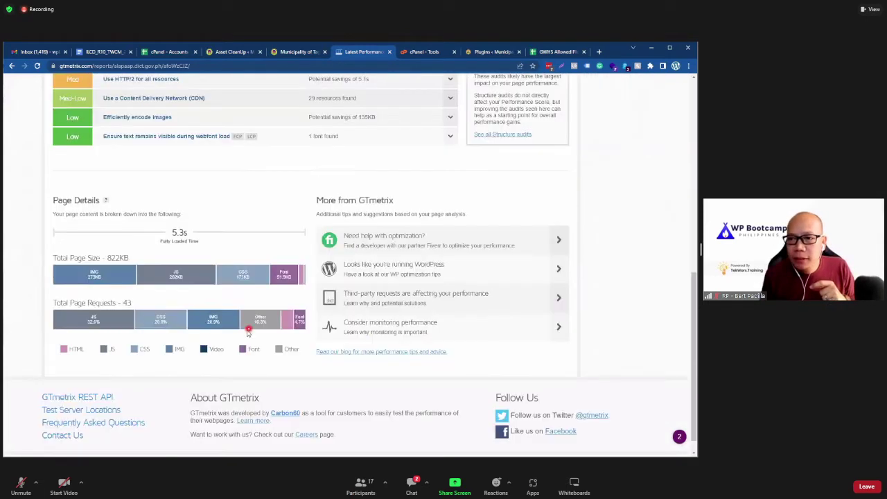
mouse_move(122, 280)
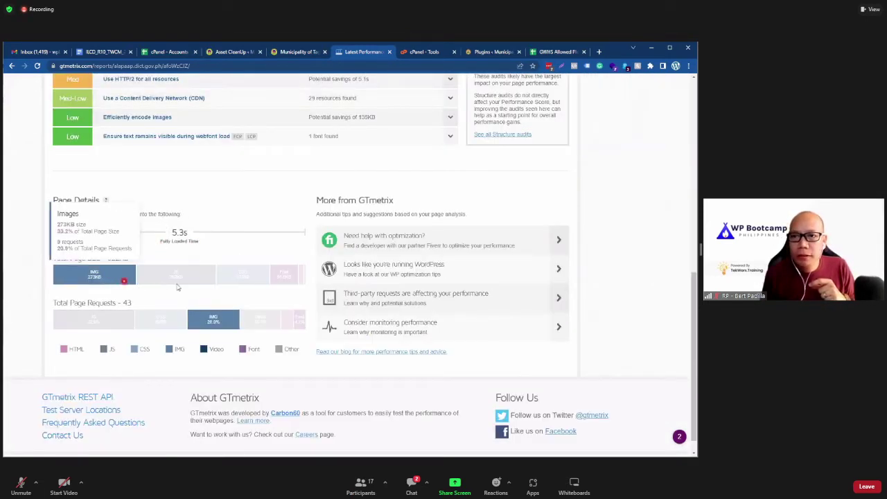
left_click(294, 52)
left_click(362, 52)
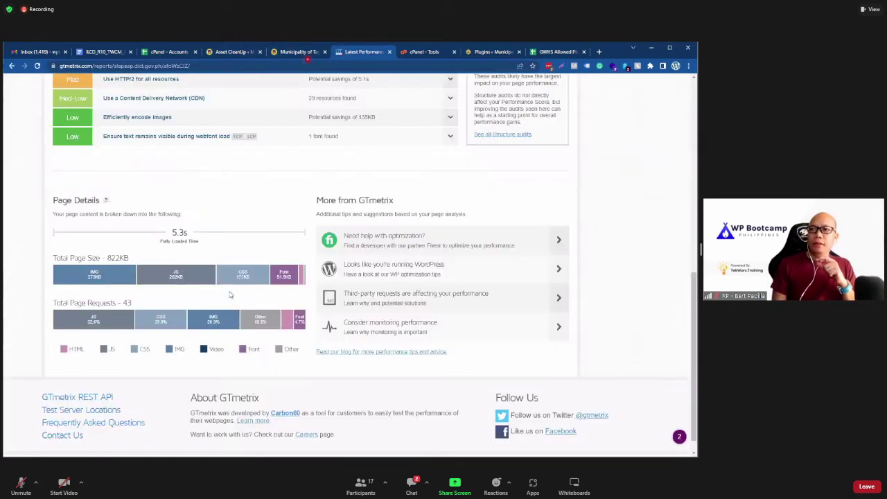
scroll(228, 311, "up", 5)
scroll(200, 347, "up", 3)
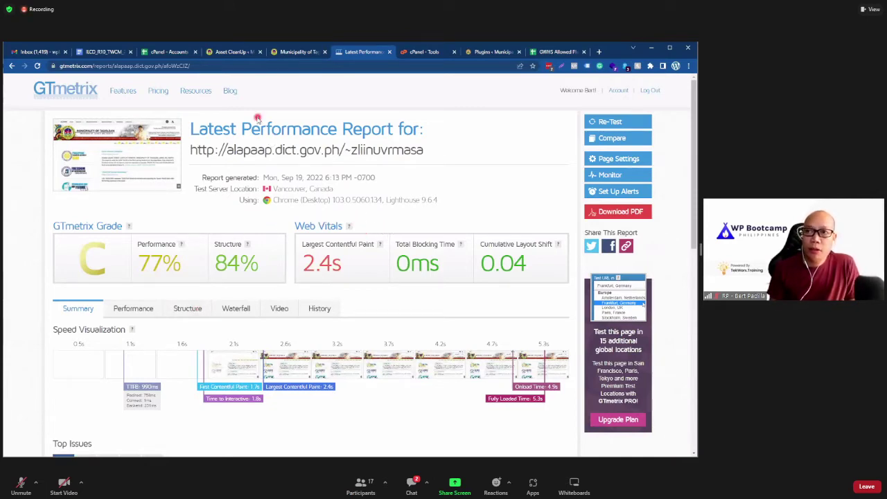
Step: In Asset CleanUp Settings, view Optimize CSS and Optimize JavaScript, then Site-Wide Common Unloads
left_click(220, 55)
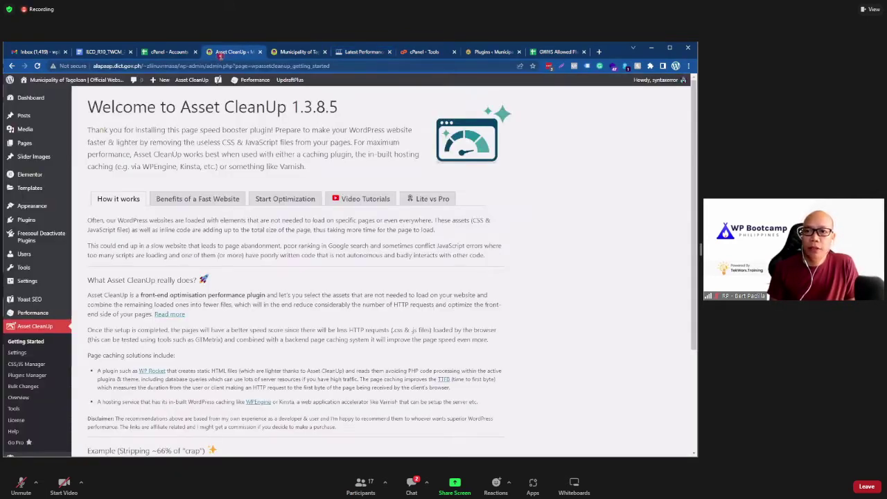
scroll(149, 349, "down", 5)
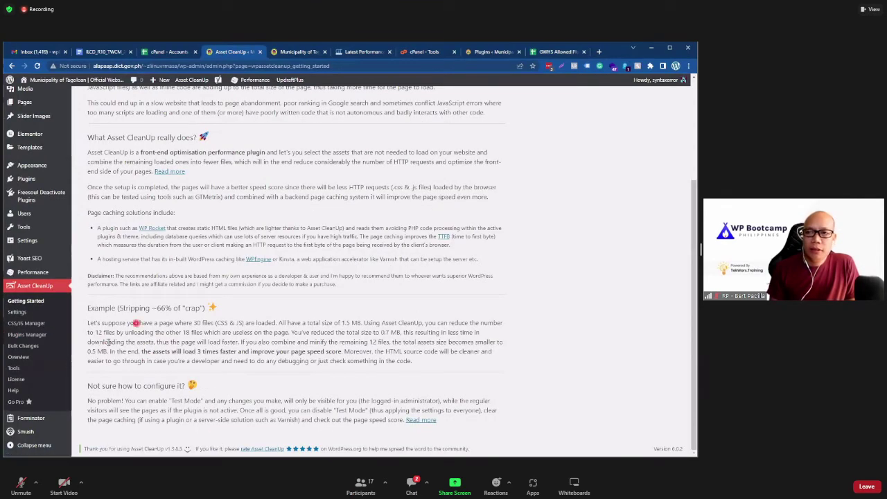
left_click(16, 312)
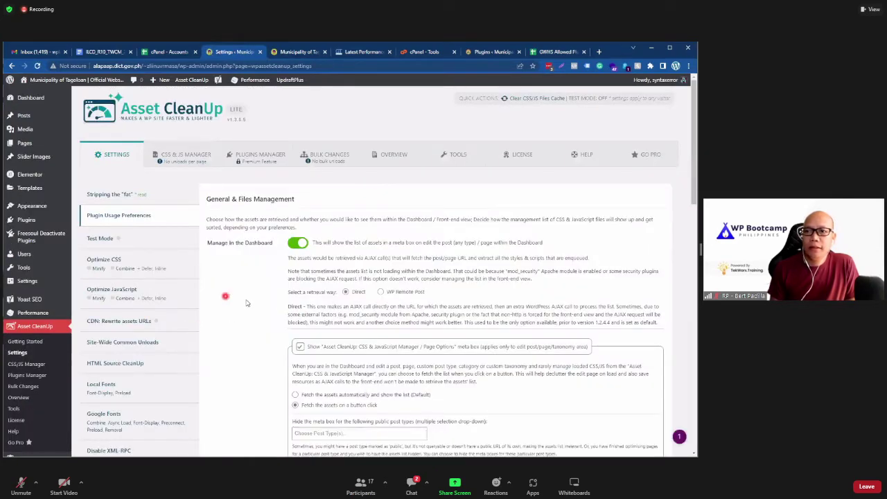
scroll(240, 302, "down", 10)
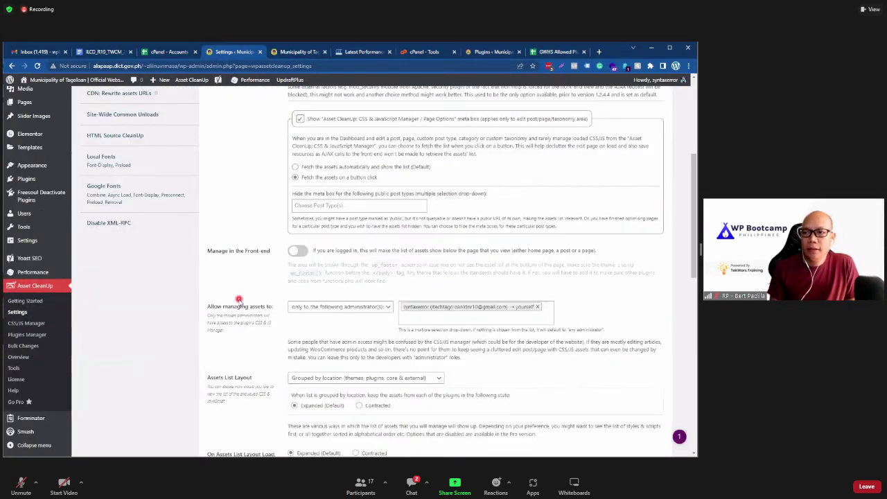
scroll(238, 302, "down", 5)
scroll(239, 301, "up", 20)
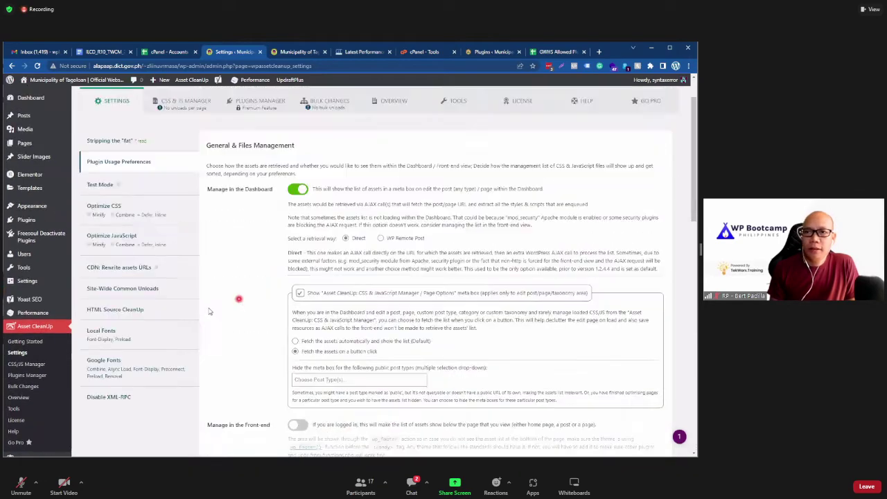
left_click(141, 263)
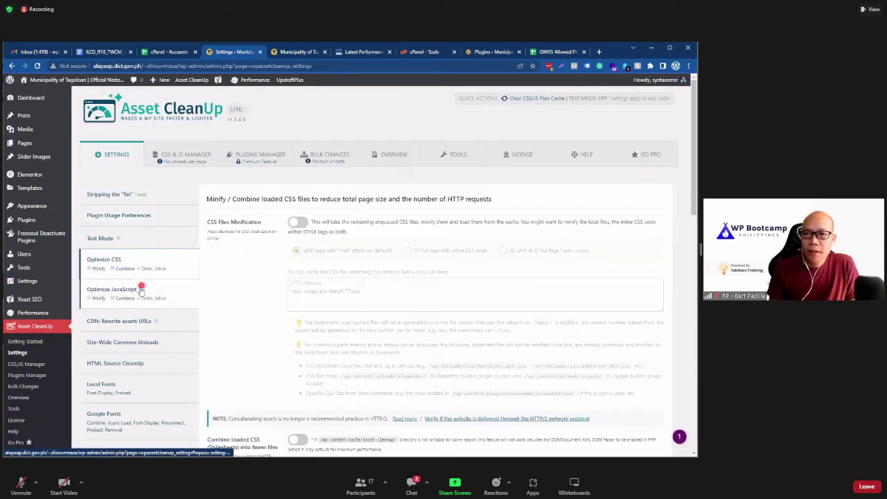
left_click(140, 301)
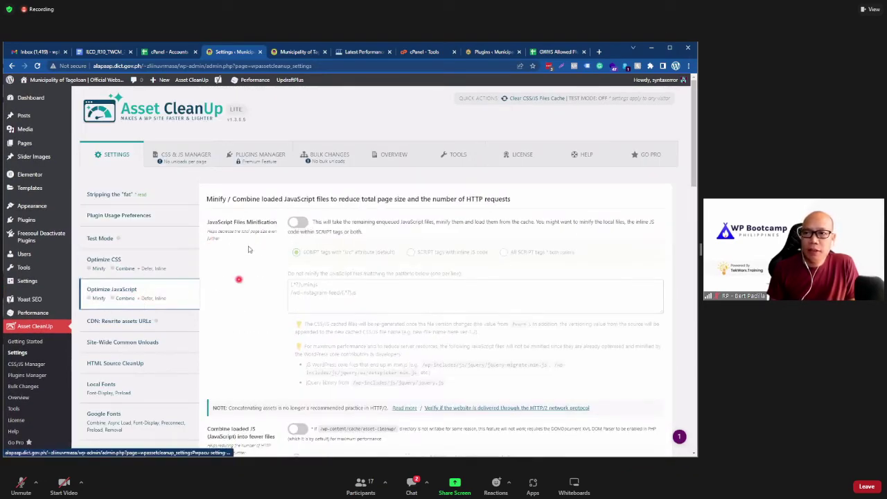
scroll(208, 249, "down", 1)
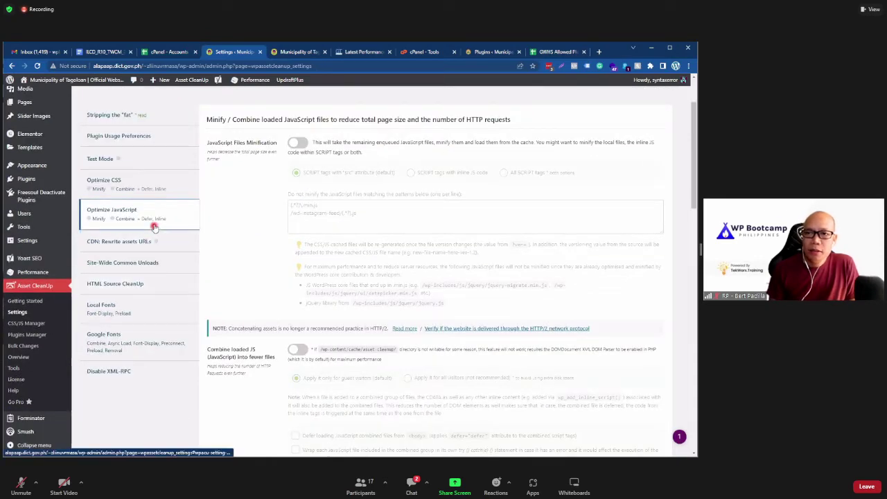
left_click(133, 266)
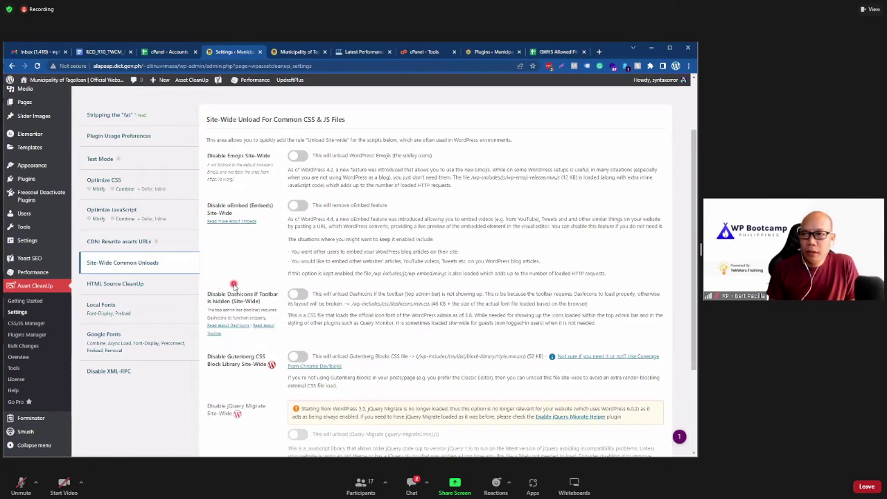
Step: Turn on site-wide unloading of WordPress Emojis and oEmbed
scroll(233, 285, "down", 2)
scroll(282, 263, "up", 3)
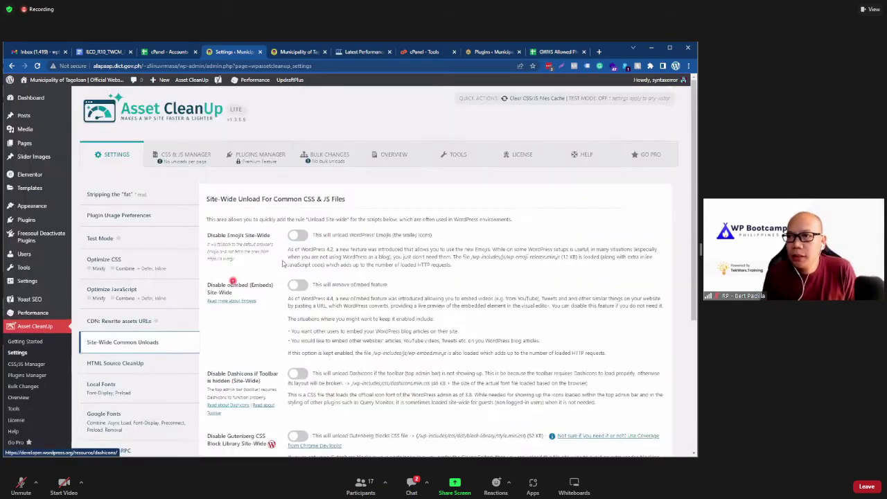
left_click(298, 236)
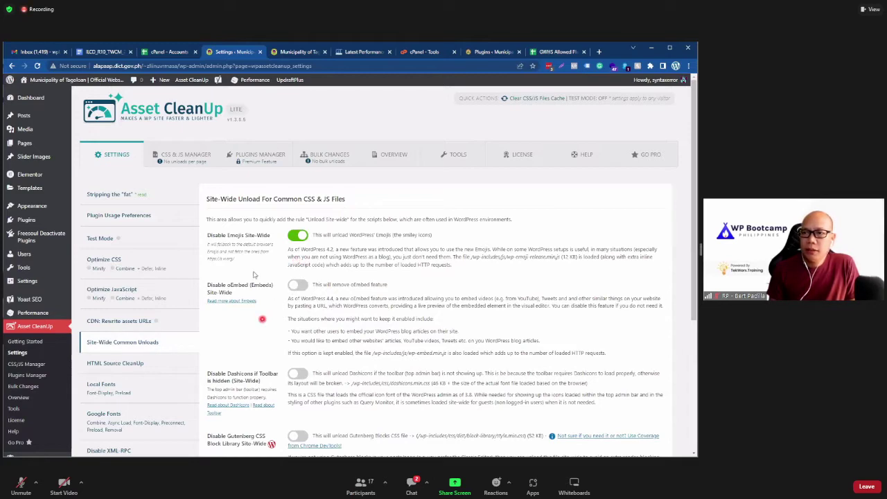
scroll(254, 275, "down", 1)
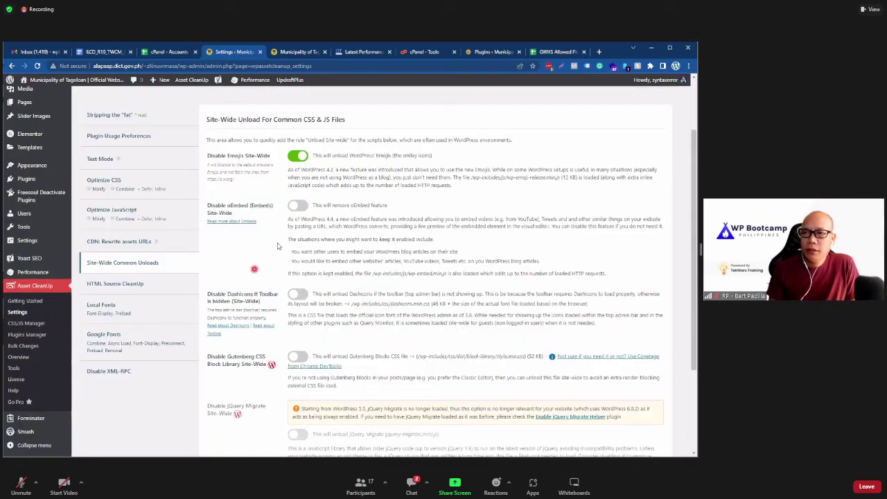
left_click(296, 207)
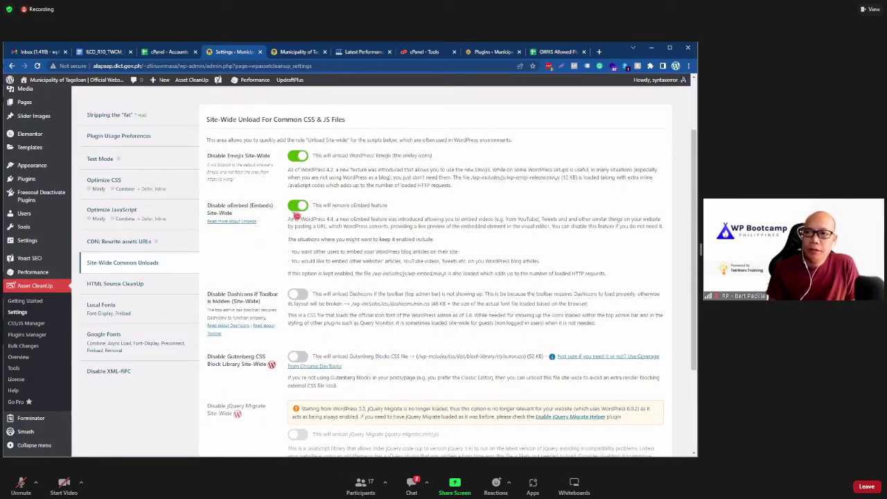
left_click(290, 53)
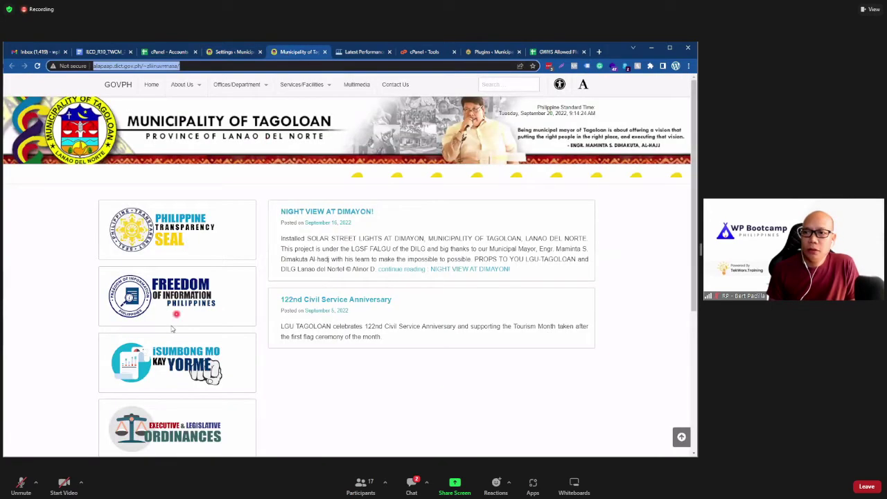
left_click(228, 53)
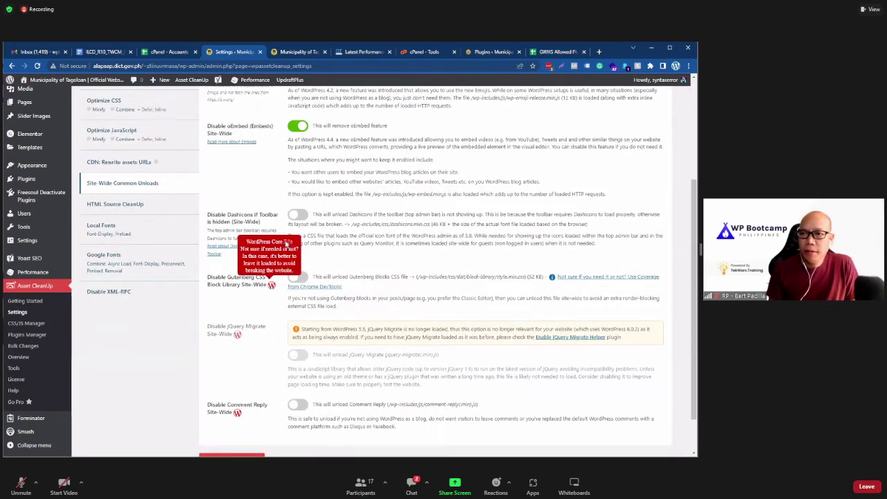
Step: Unload Dashicons, jQuery Migrate and Comment Reply, confirm the prompts, and update all settings
left_click(298, 215)
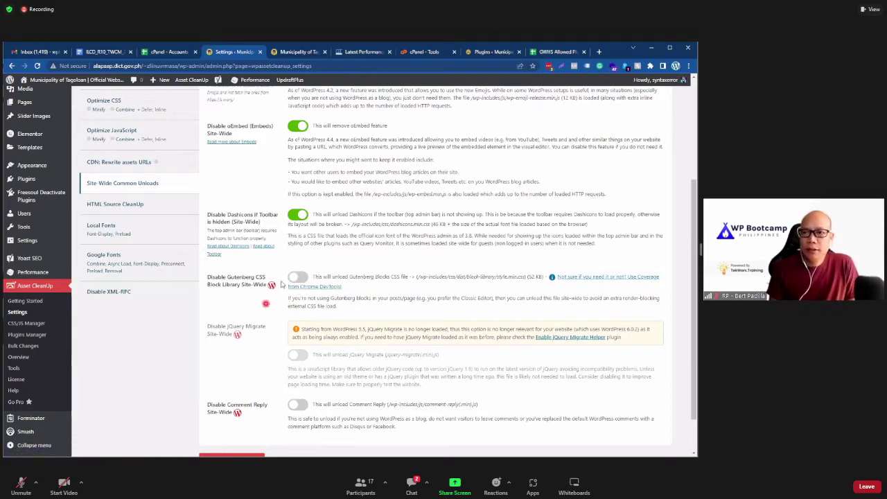
scroll(298, 312, "down", 1)
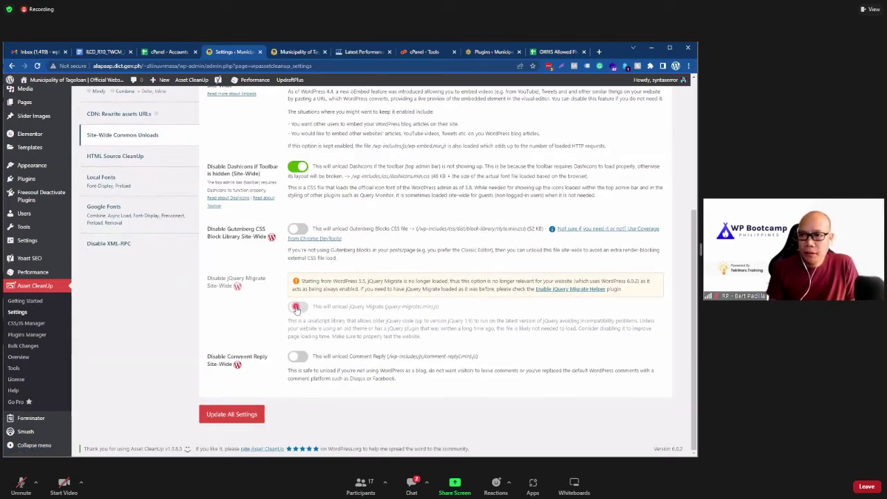
left_click(297, 308)
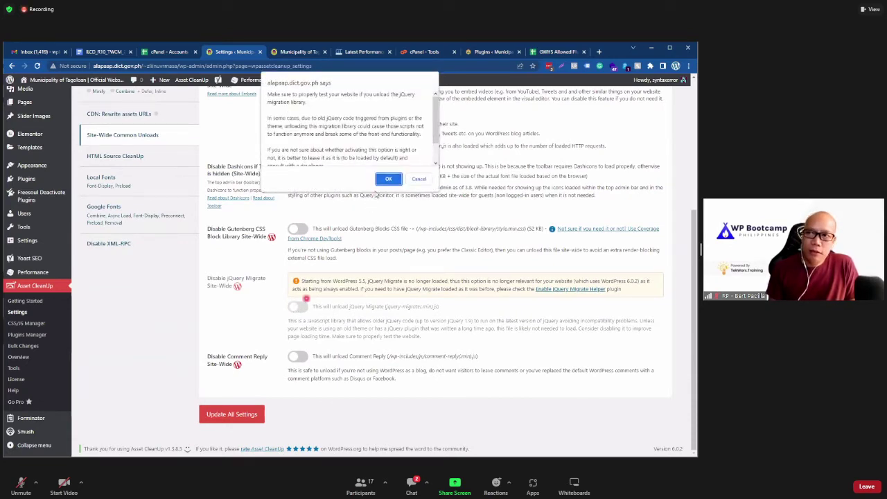
left_click(387, 179)
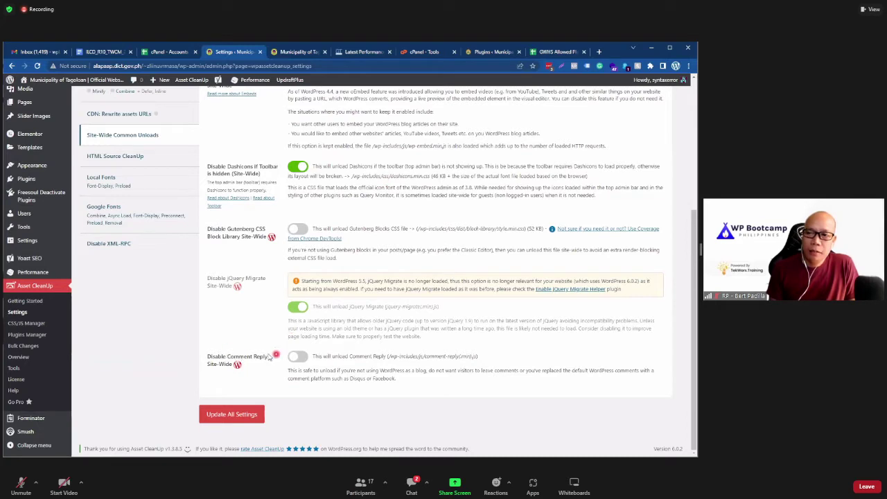
left_click(290, 358)
left_click(381, 179)
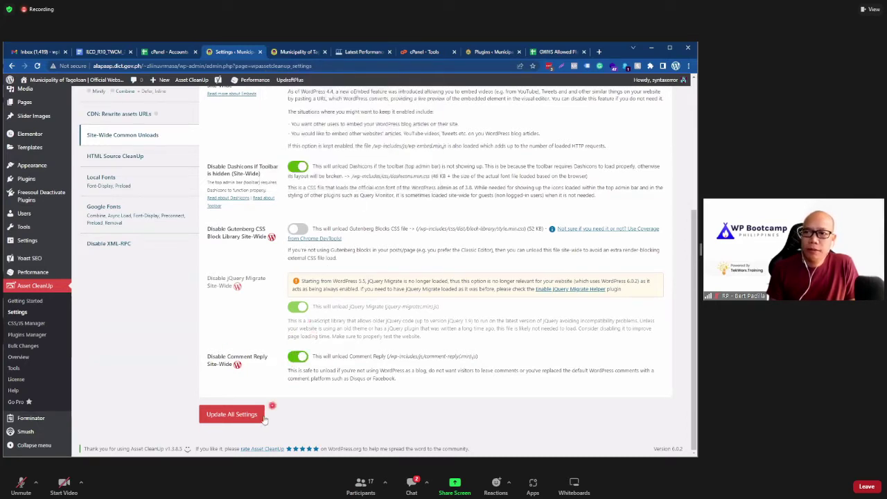
left_click(239, 415)
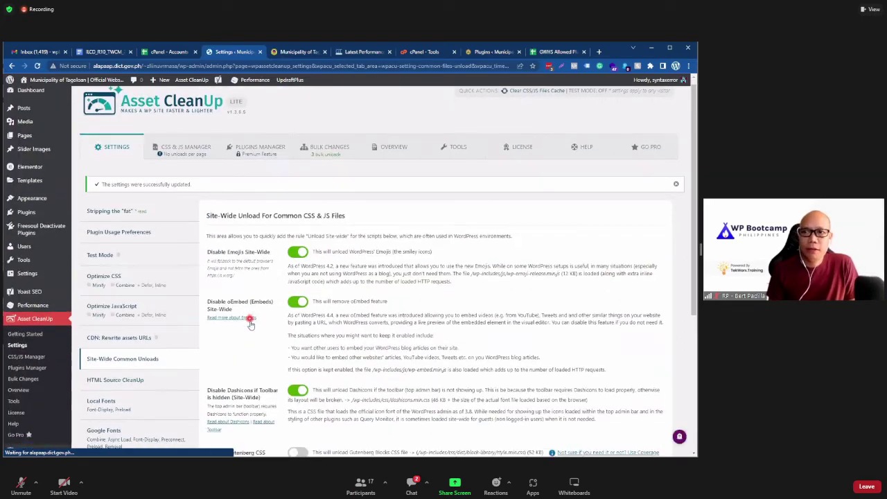
Step: Reload the Tagoloan homepage and run Performance > Purge All Caches
left_click(291, 52)
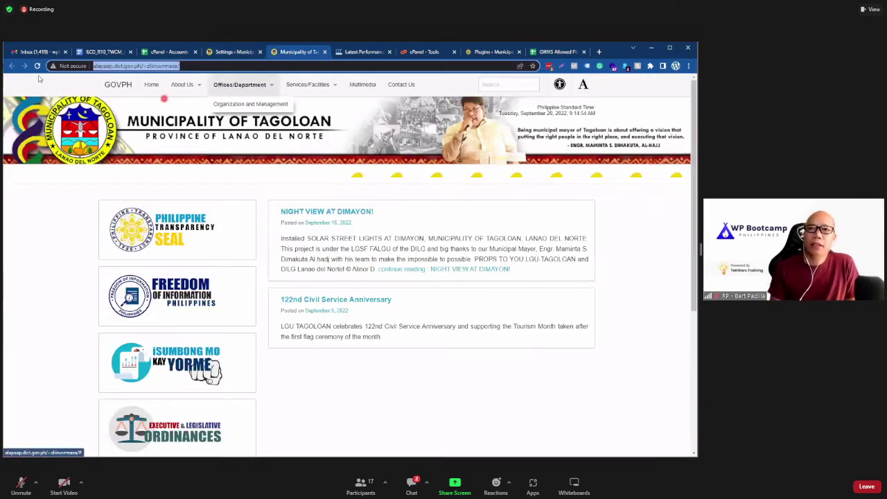
left_click(60, 223)
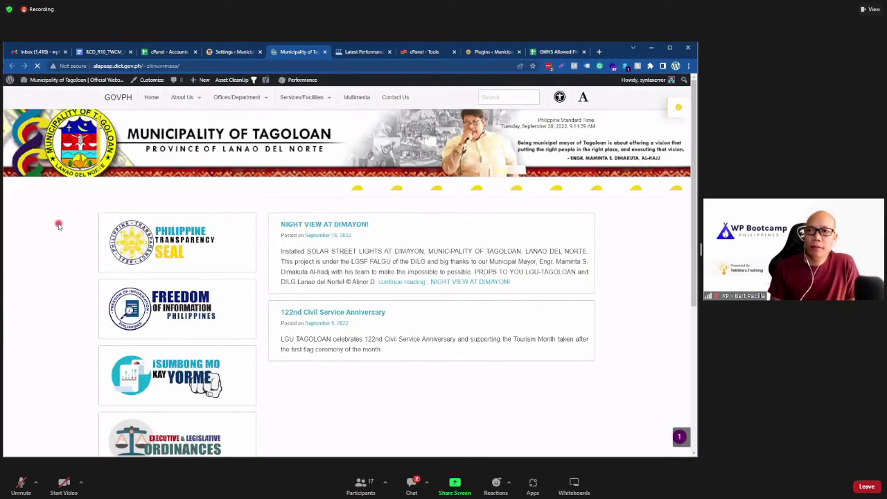
scroll(58, 223, "down", 5)
scroll(58, 224, "up", 5)
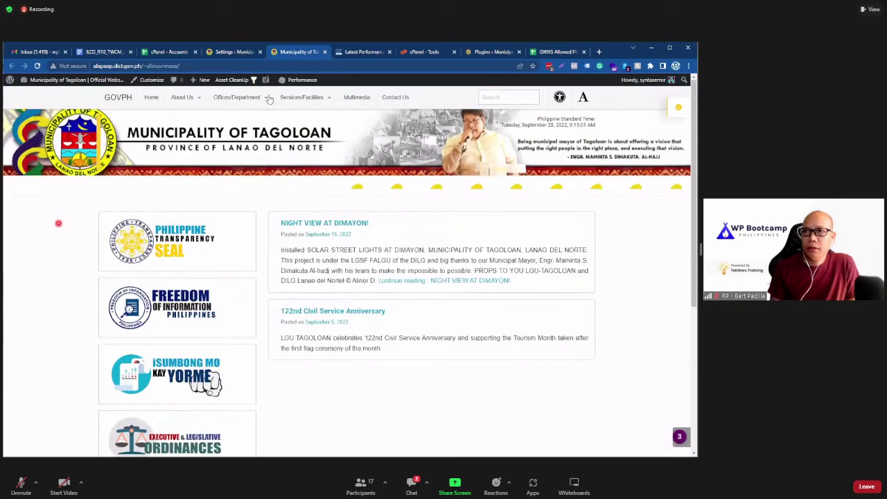
left_click(303, 94)
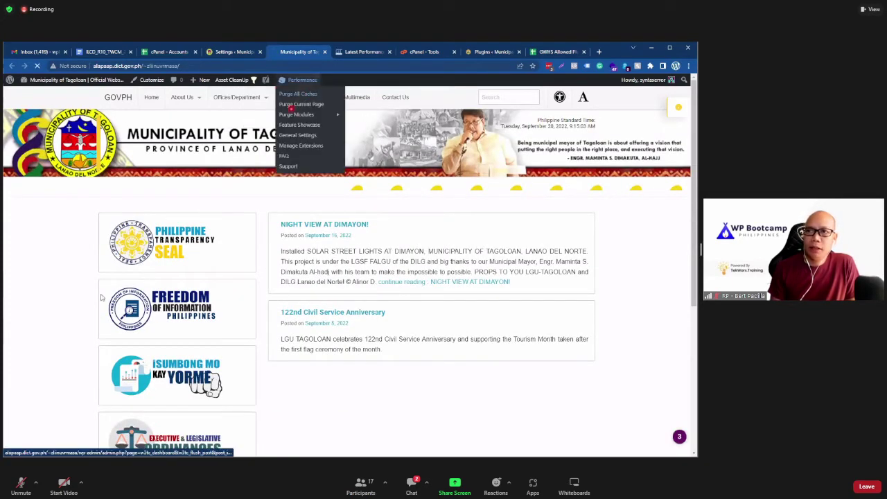
left_click(74, 316)
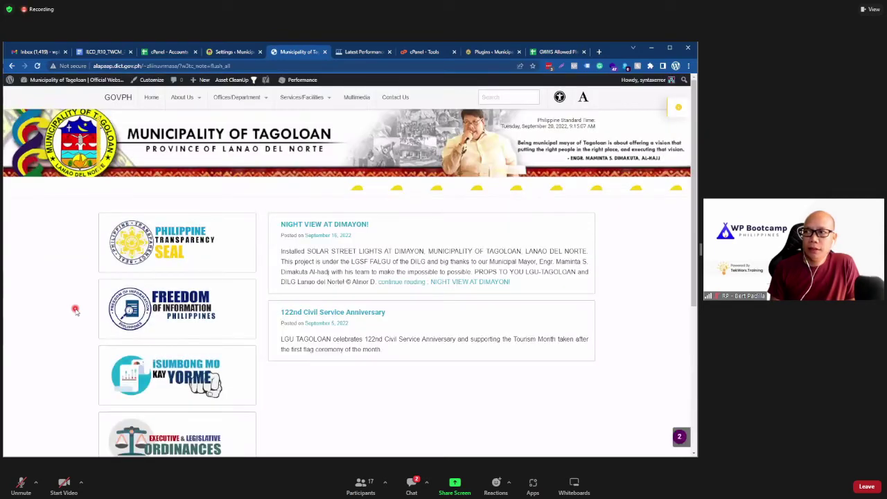
Step: Strip the flush_all note from the URL, reload the homepage, and return to Asset CleanUp settings
scroll(74, 310, "down", 5)
scroll(74, 309, "up", 5)
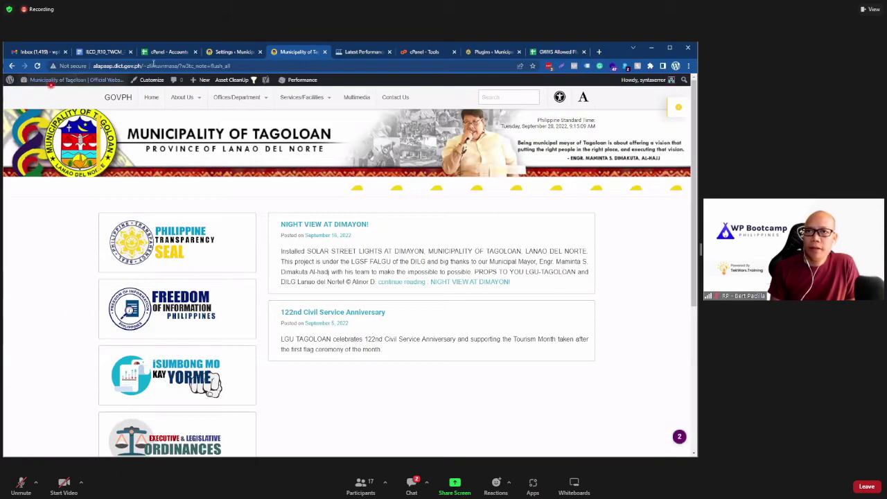
left_click_drag(176, 66, 262, 67)
key("BackSpace")
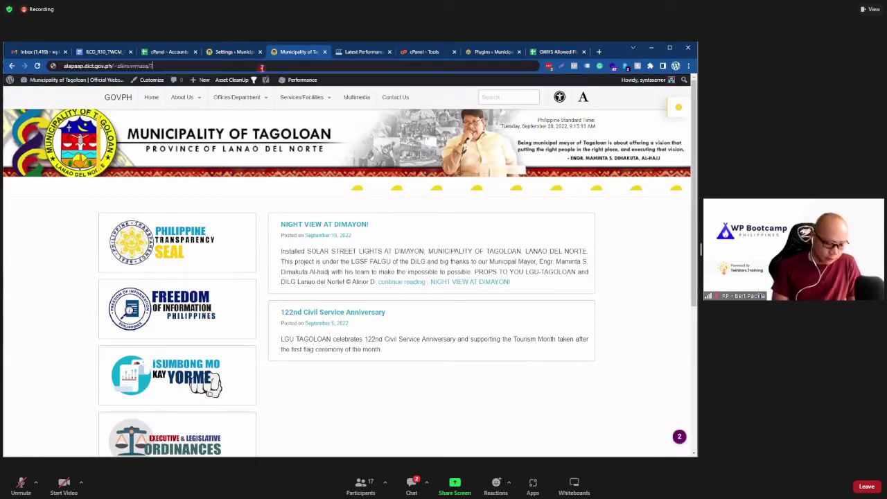
key("Return")
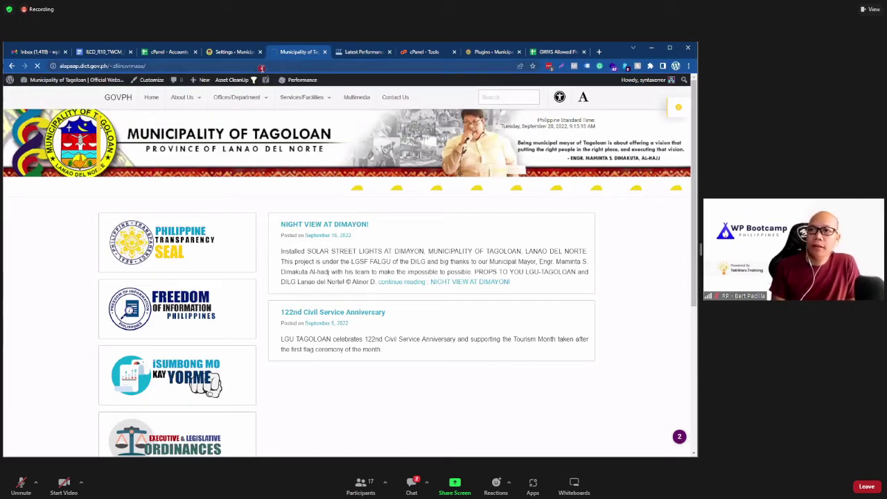
left_click(229, 52)
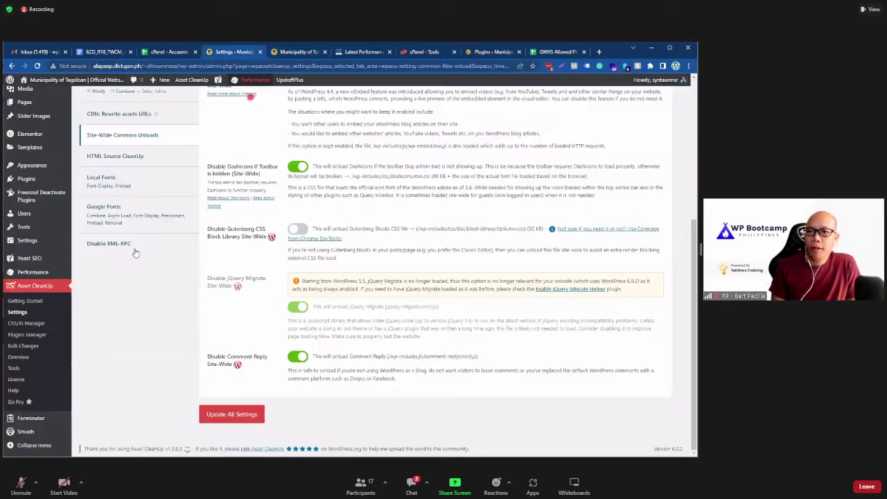
Step: Save the site-wide unload settings with Update All Settings
scroll(128, 300, "up", 3)
scroll(220, 380, "down", 3)
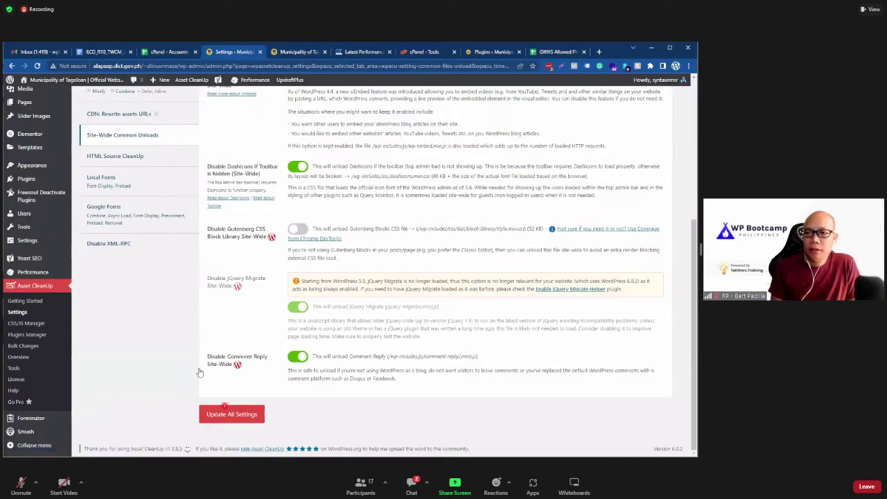
left_click(231, 413)
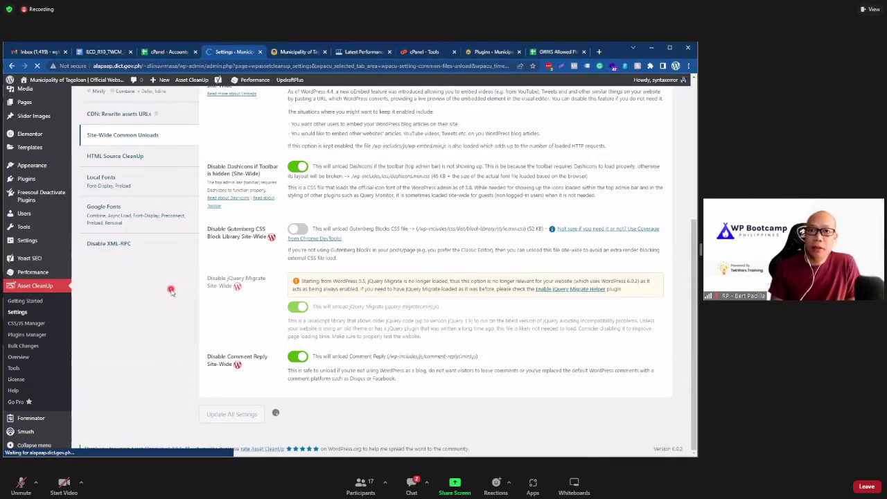
Step: Open and review the HTML Source CleanUp options, with head-element removals still off
scroll(153, 315, "down", 3)
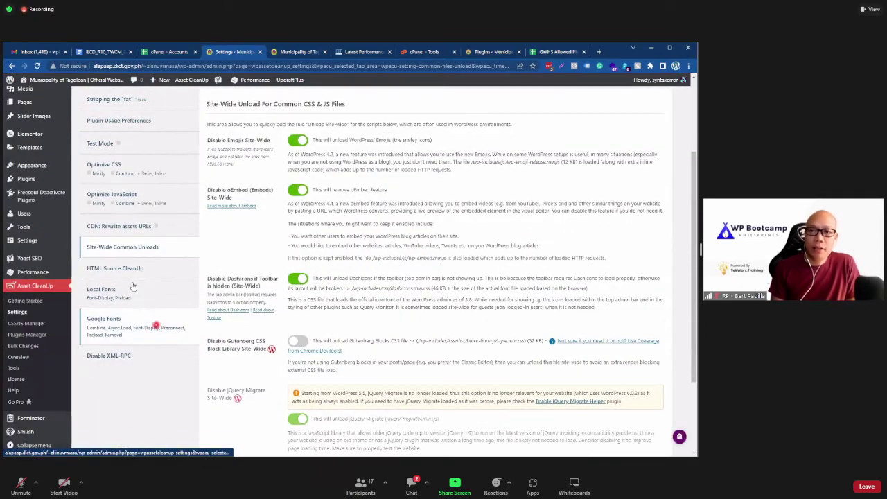
left_click(131, 275)
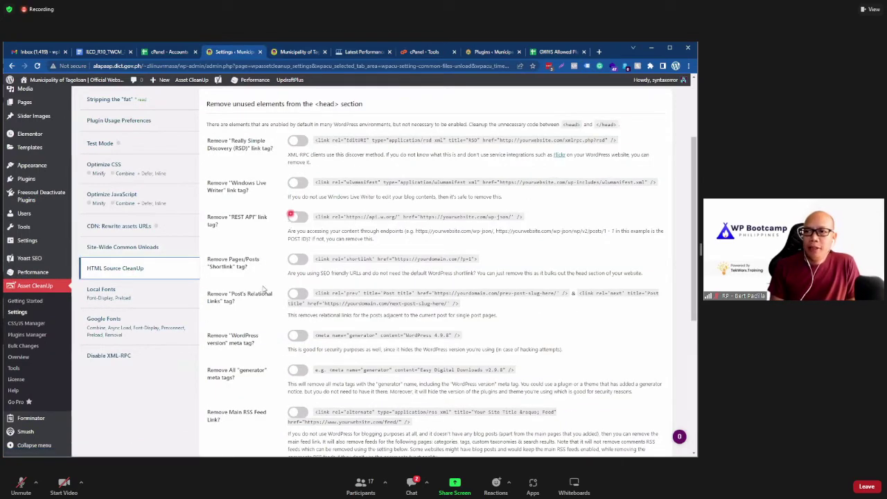
scroll(252, 322, "down", 3)
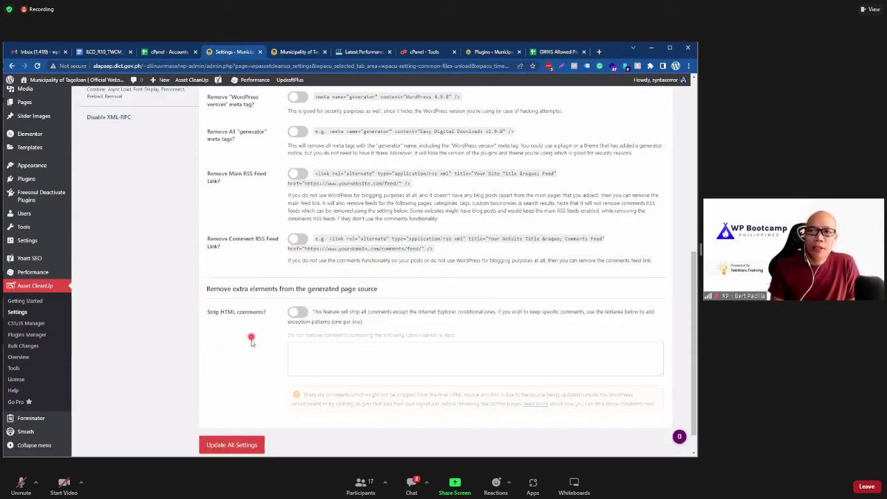
scroll(250, 340, "up", 5)
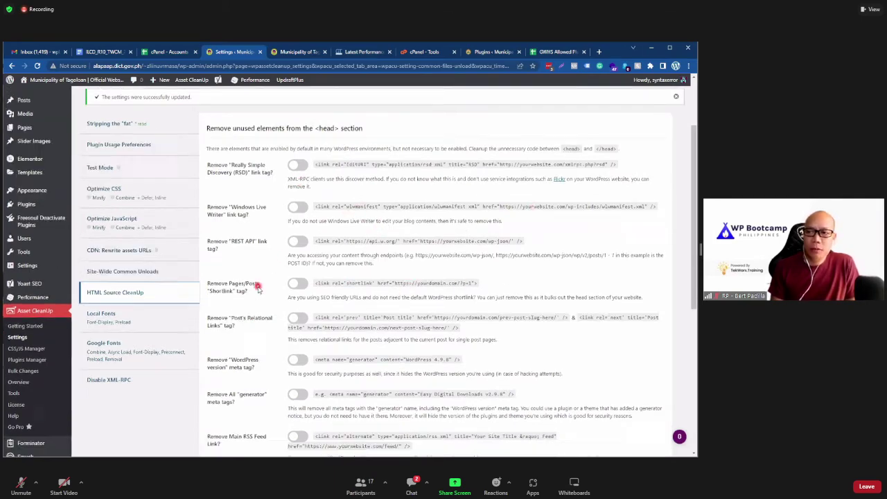
scroll(256, 287, "down", 2)
scroll(254, 284, "up", 3)
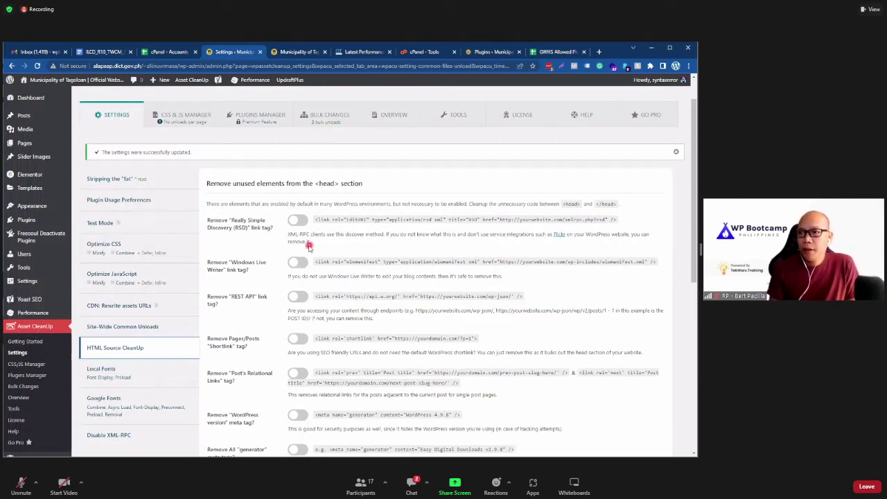
Step: Switch on removal of the RSD, Windows Live Writer and REST API link tags
mouse_move(328, 241)
left_mouse_down()
mouse_move(288, 232)
mouse_move(343, 243)
left_mouse_up()
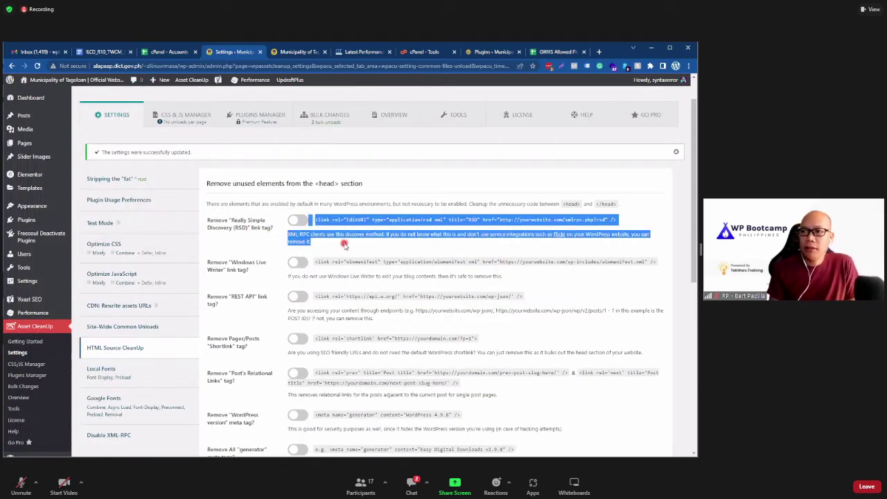
left_click(324, 242)
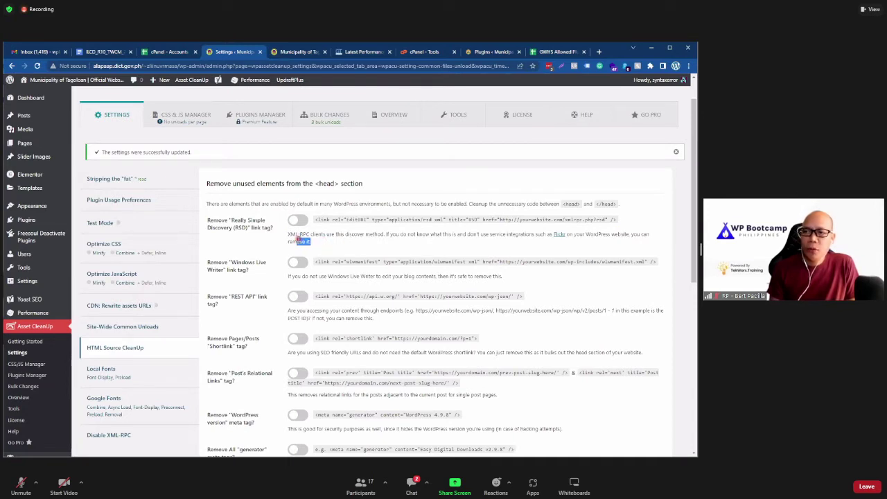
left_click(332, 246)
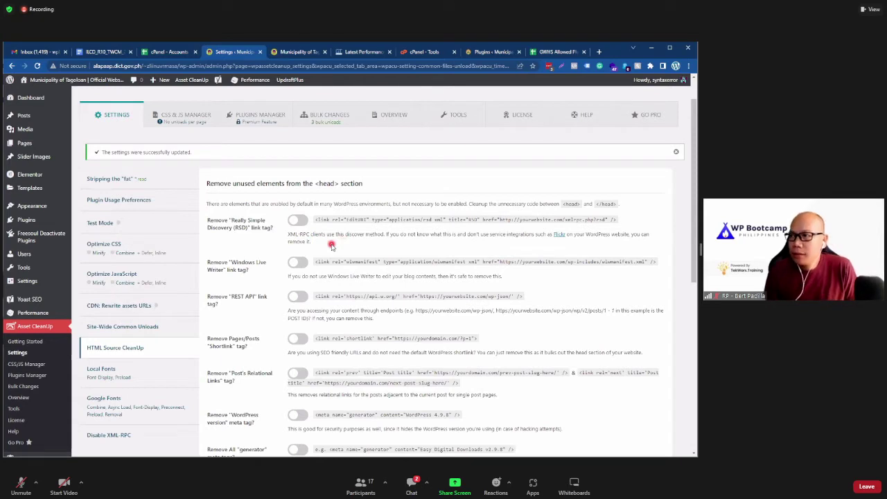
left_click(298, 221)
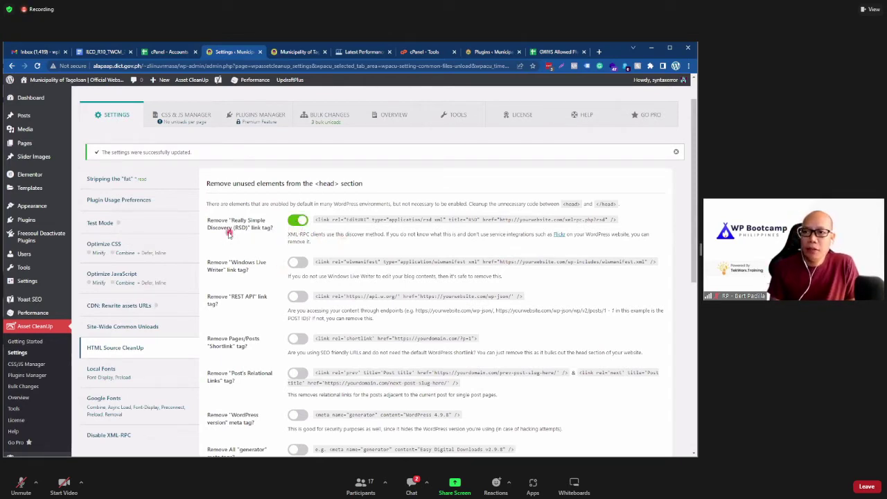
left_click(303, 262)
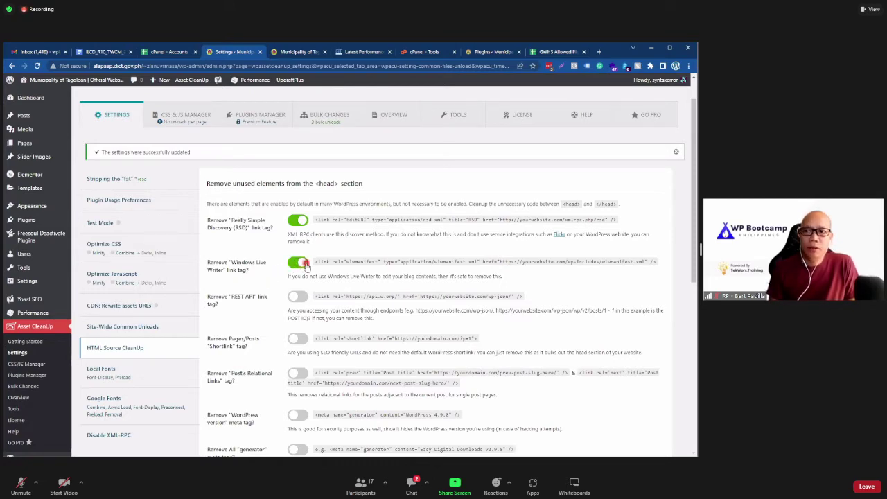
scroll(260, 286, "down", 1)
scroll(265, 279, "down", 1)
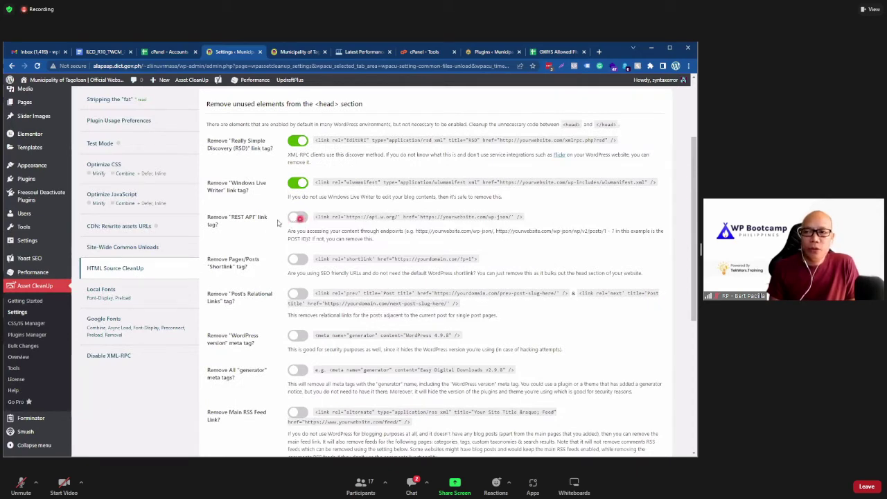
left_click(302, 218)
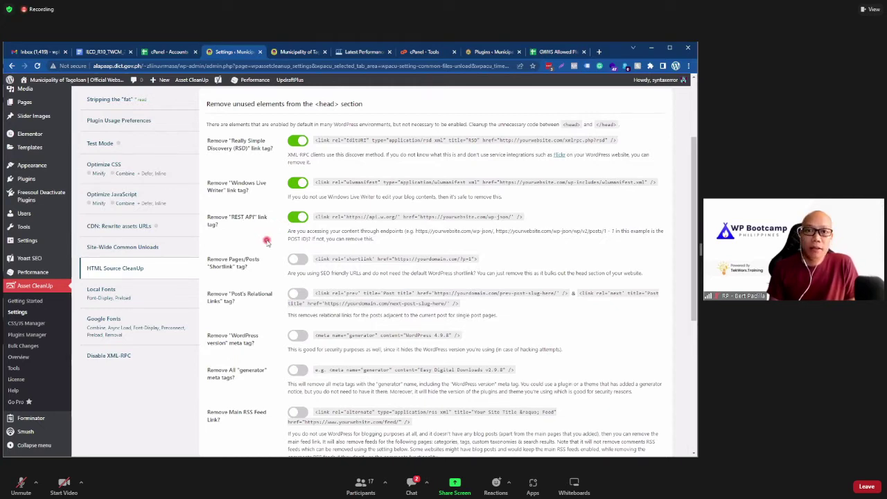
scroll(267, 241, "down", 1)
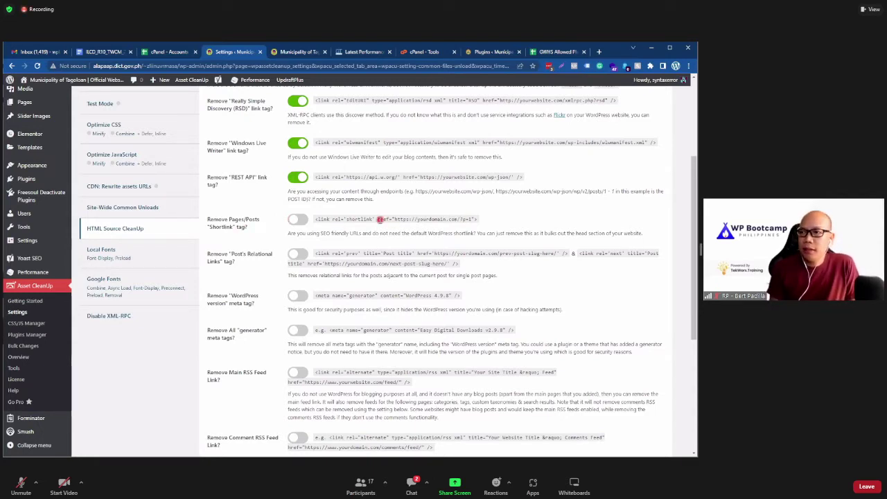
left_click_drag(379, 219, 478, 219)
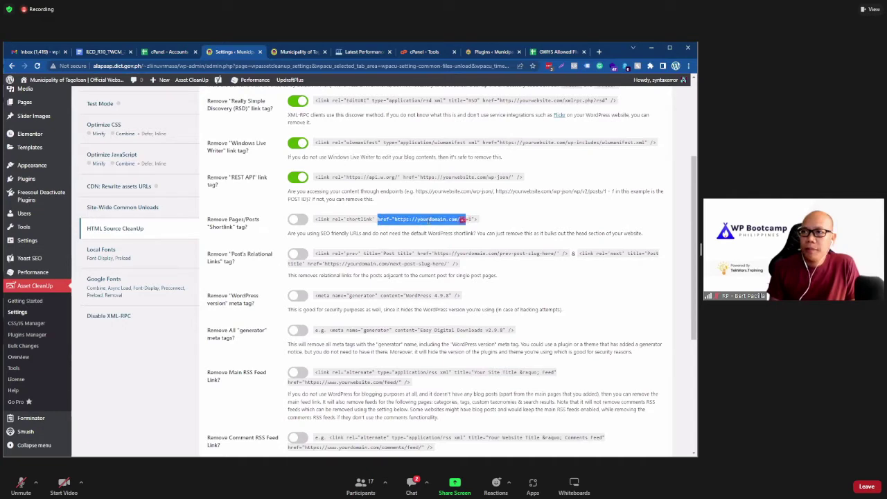
Step: Search the homepage's page source for the rel='shortlink' text copied from the settings
left_click(299, 52)
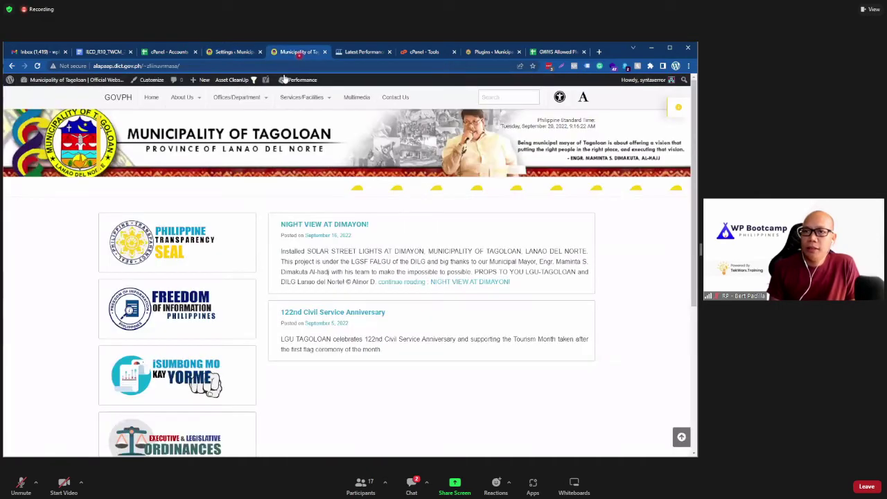
right_click(81, 234)
left_click(119, 351)
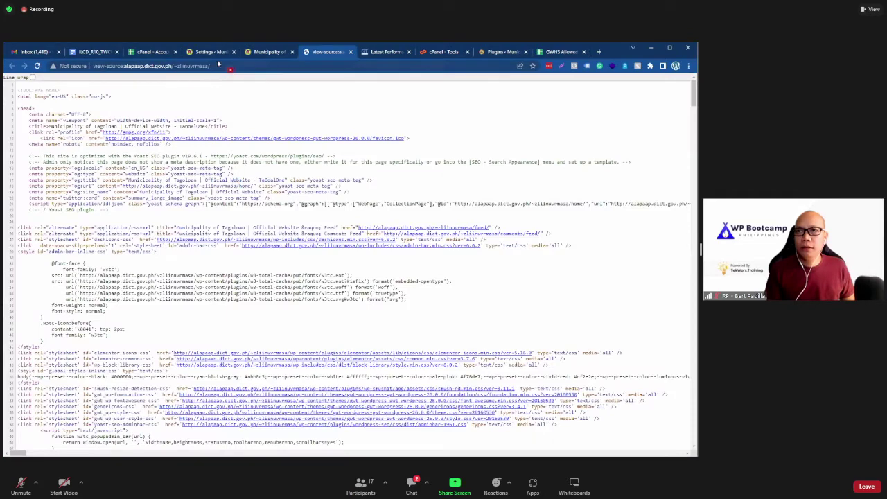
left_click(211, 52)
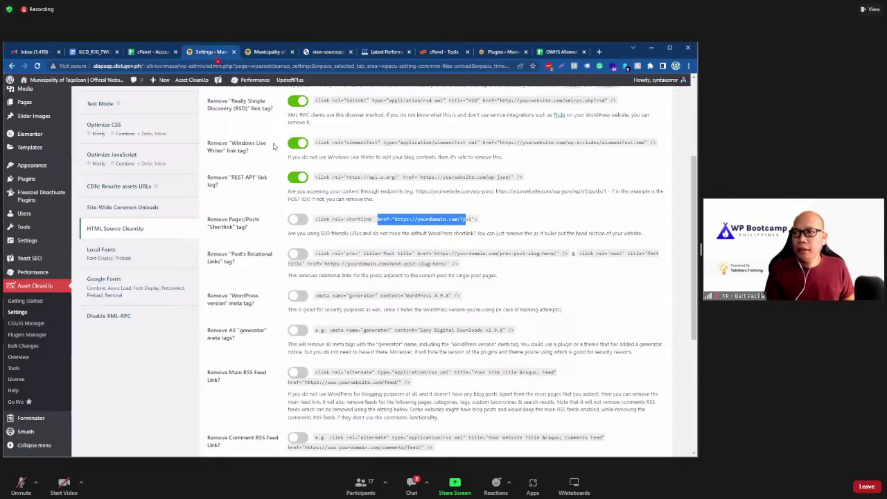
double_click(357, 219)
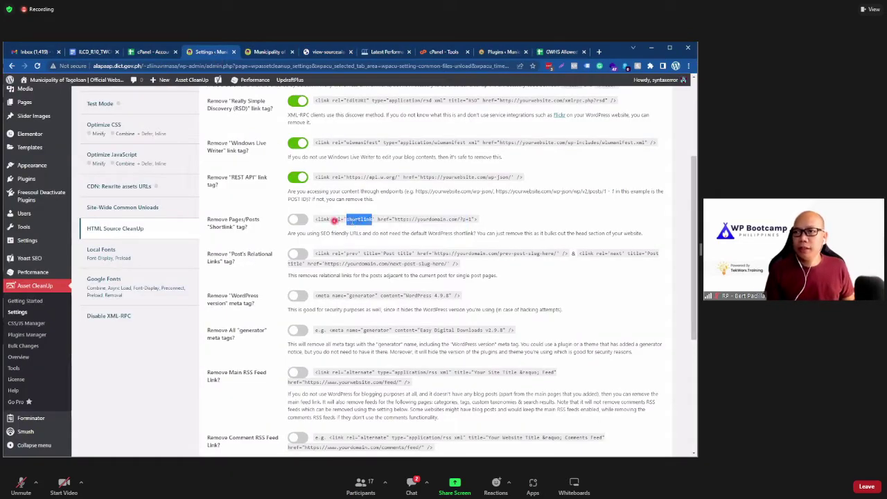
left_click_drag(334, 220, 377, 224)
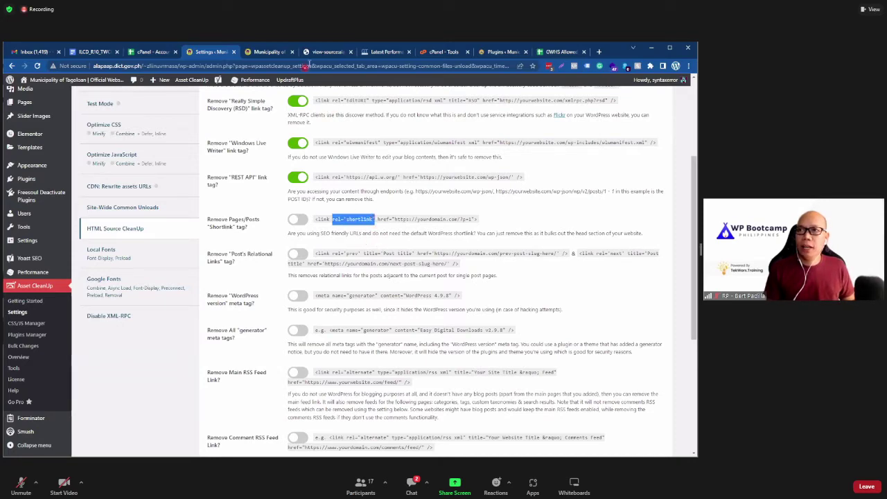
left_click(316, 54)
left_click(349, 178)
key("ctrl+f")
type("rel='shortlink'")
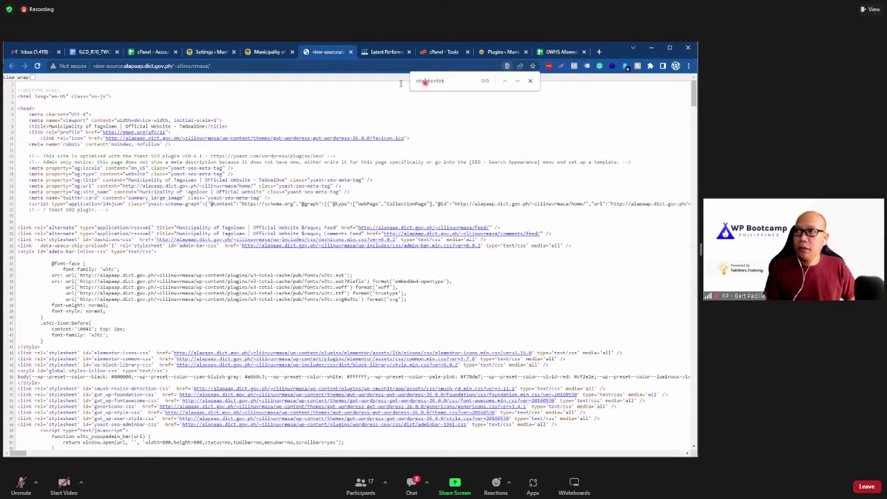
left_click_drag(425, 81, 388, 85)
key("BackSpace")
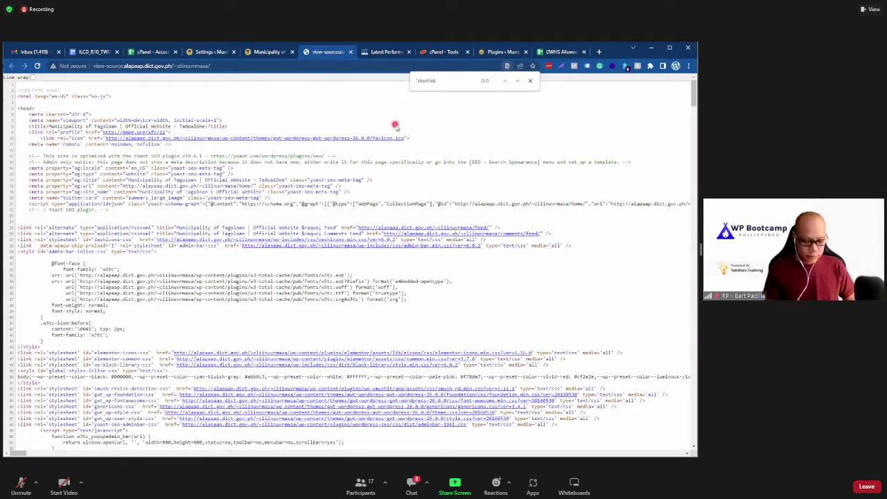
Step: Open the NIGHT VIEW AT DIMAYON! post in a new tab and view its page source
left_click(268, 52)
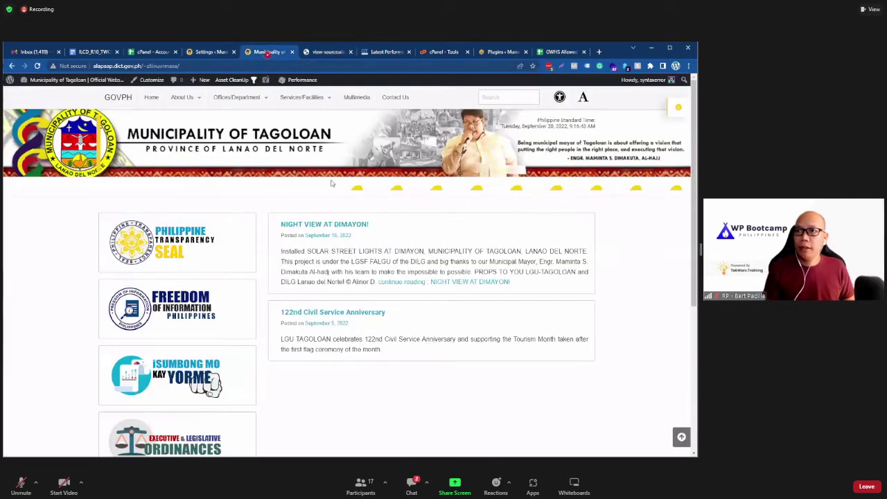
right_click(315, 227)
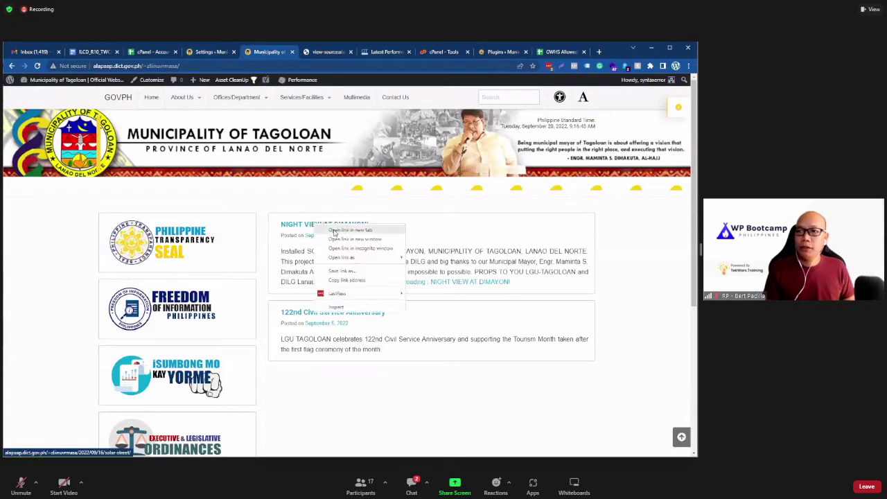
left_click(343, 233)
left_click(296, 52)
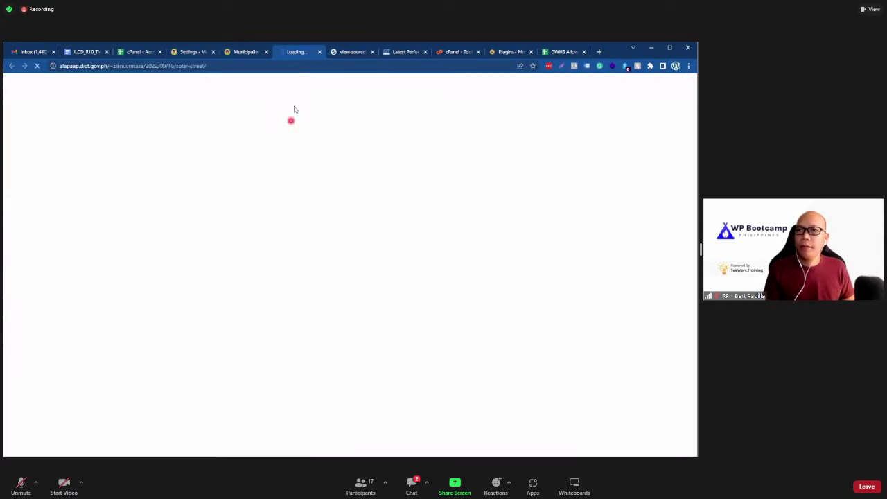
left_click(371, 52)
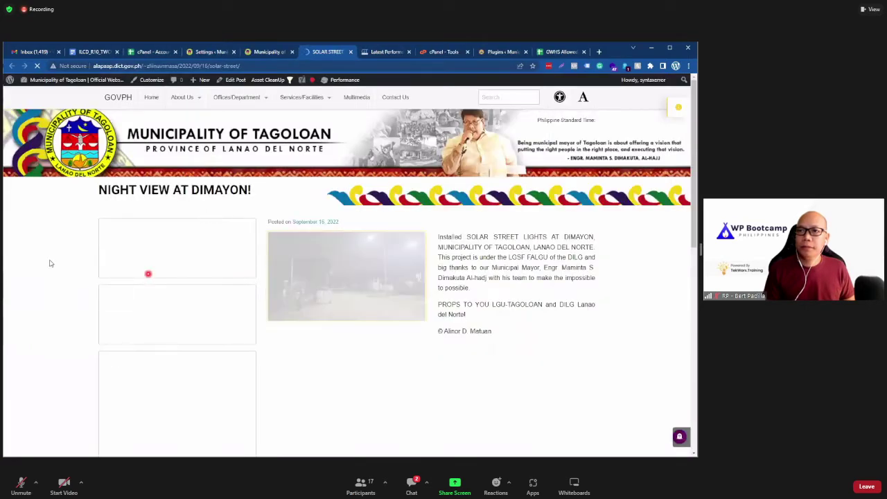
right_click(50, 261)
left_click(97, 379)
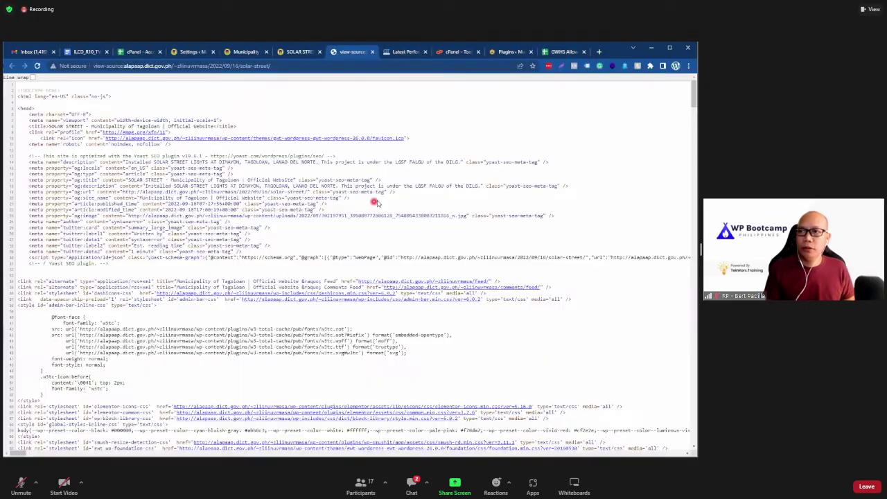
Step: Find the post source's single rel='shortlink' tag, then go back to the cleanup settings
triple_click(378, 202)
key("ctrl+f")
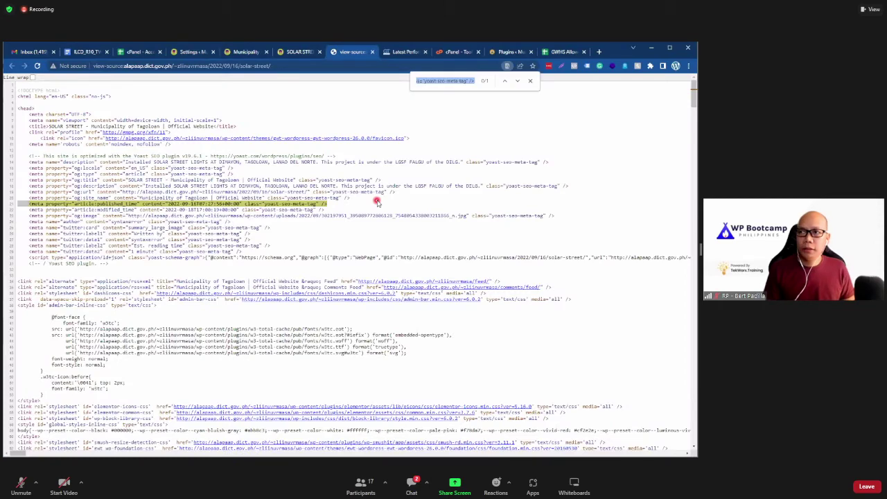
type("rel='shortlink'")
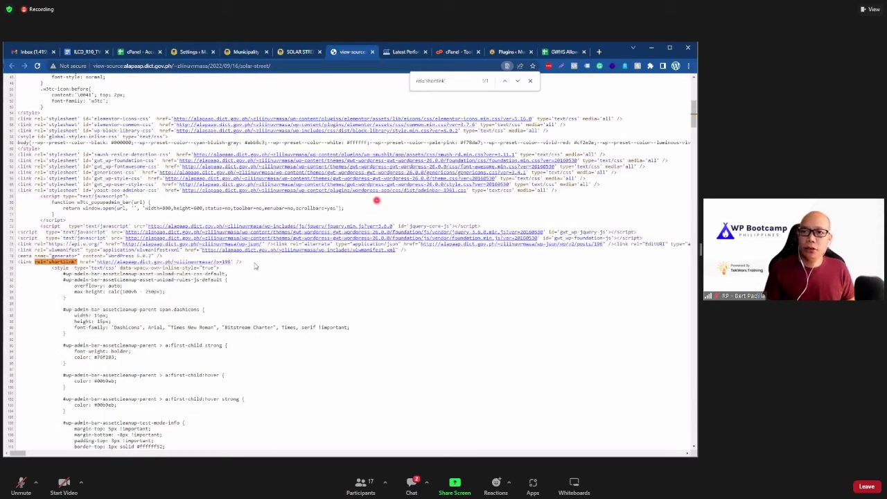
left_click_drag(250, 261, 13, 262)
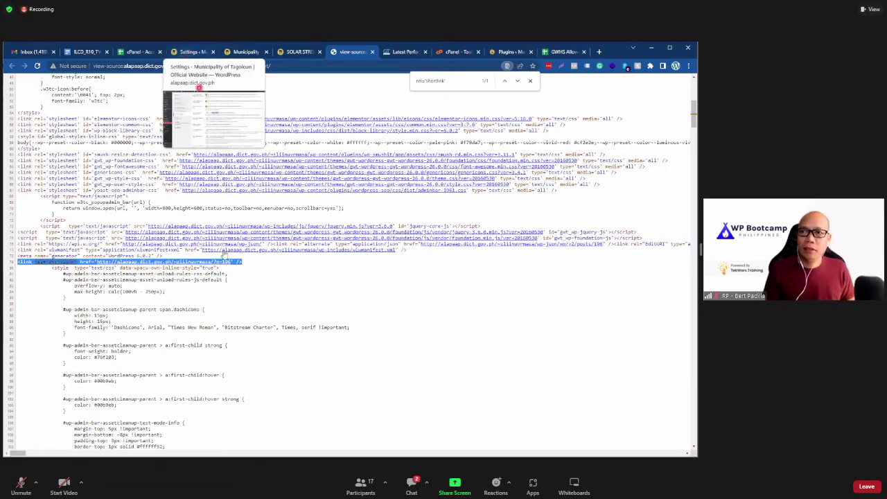
left_click(179, 267)
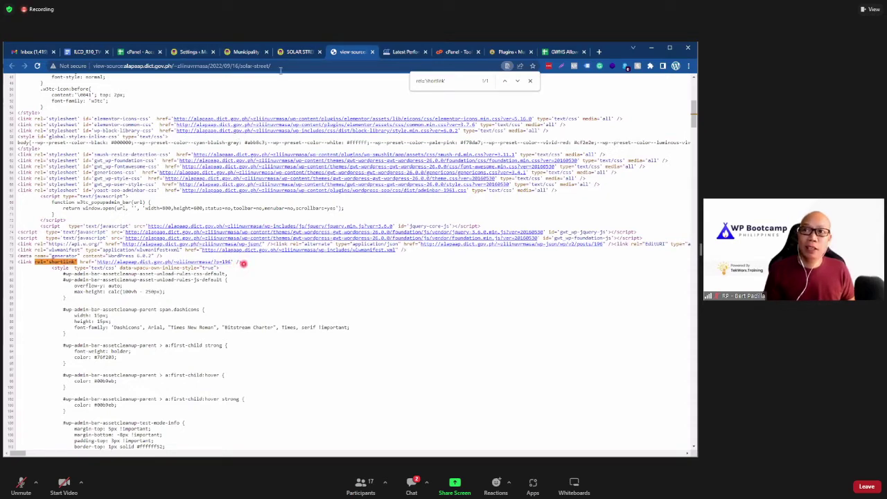
left_click(295, 52)
left_click(204, 66)
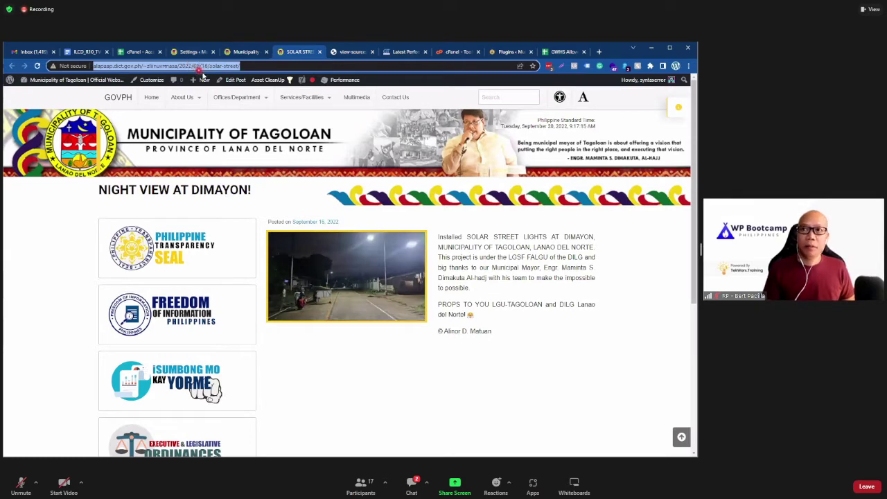
left_click(194, 52)
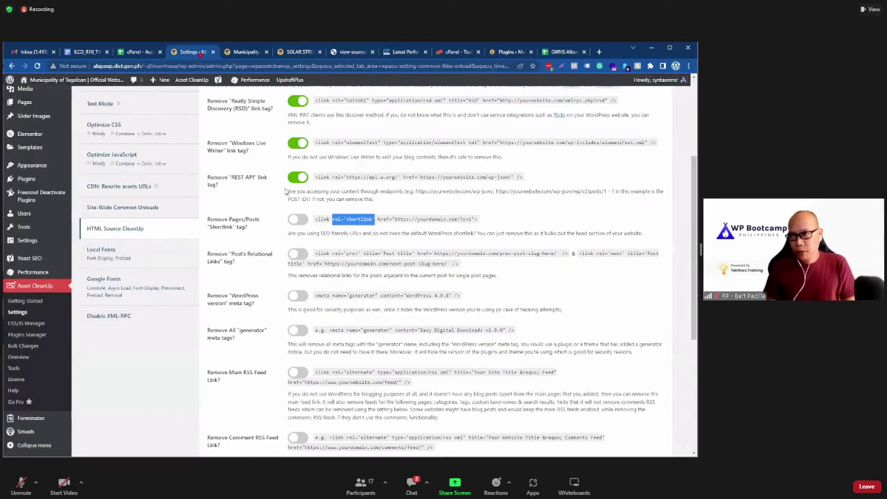
Step: Switch on removal of the shortlink, relational links, WordPress version and generator meta tags
left_click(297, 220)
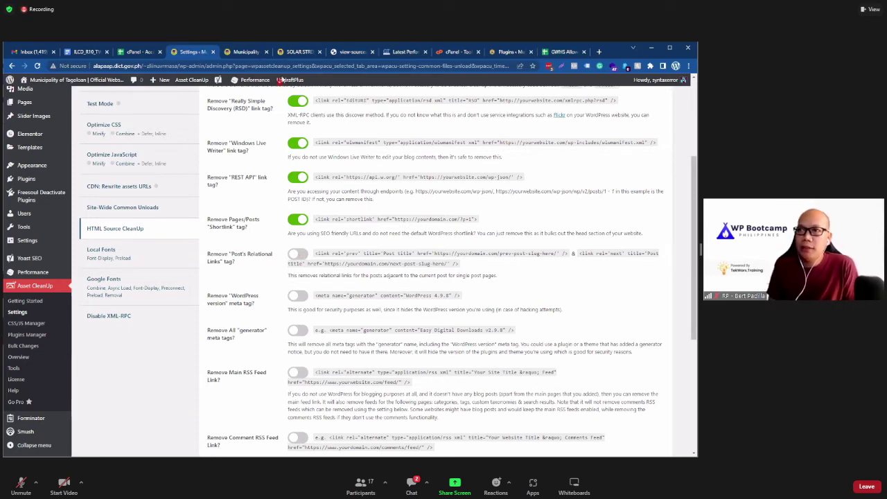
left_click(301, 54)
scroll(299, 303, "down", 5)
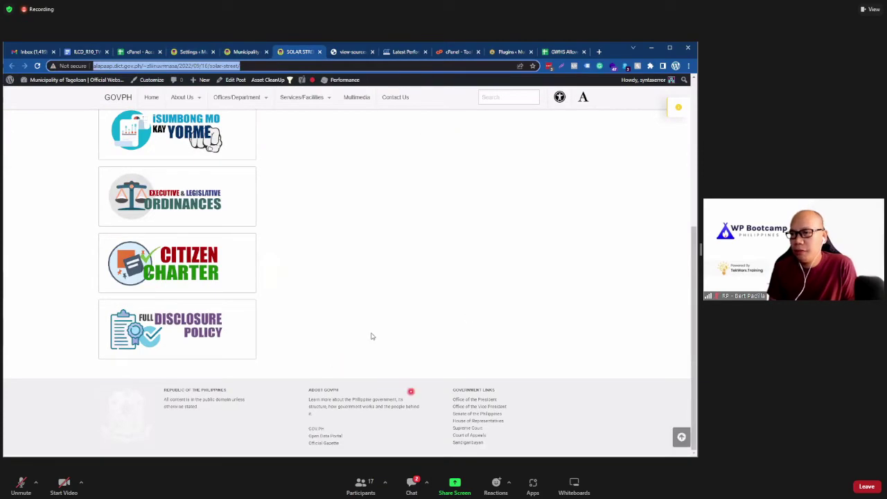
scroll(197, 81, "up", 5)
left_click(192, 51)
left_click(297, 255)
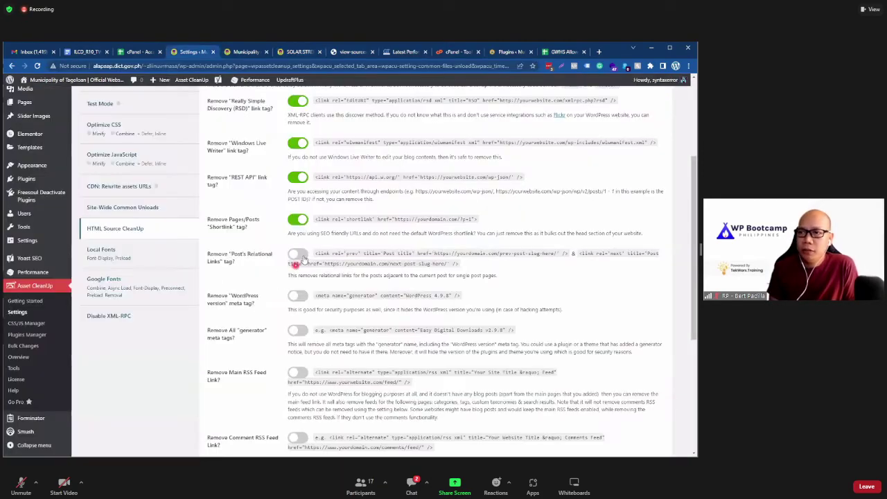
scroll(263, 298, "down", 1)
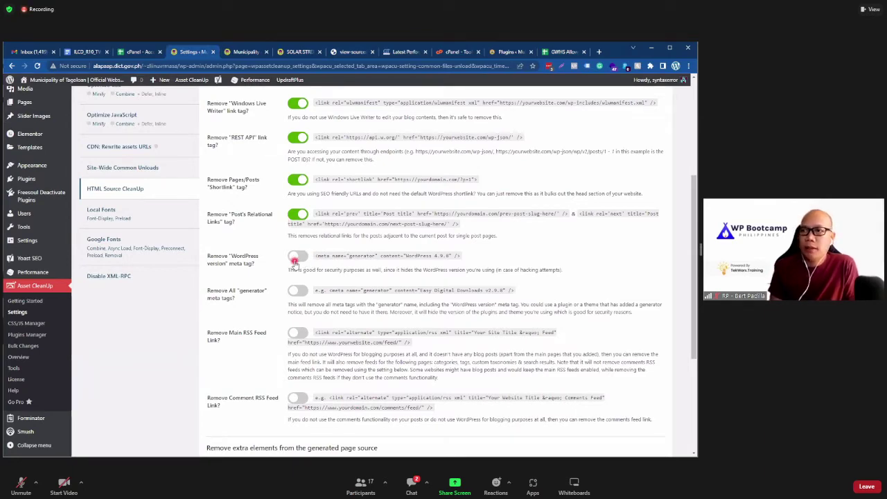
left_click(294, 257)
scroll(294, 261, "down", 2)
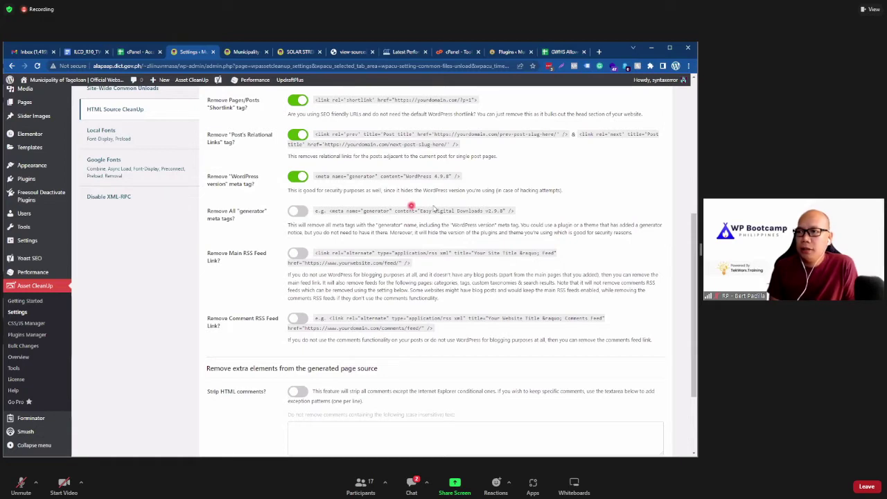
left_click(298, 212)
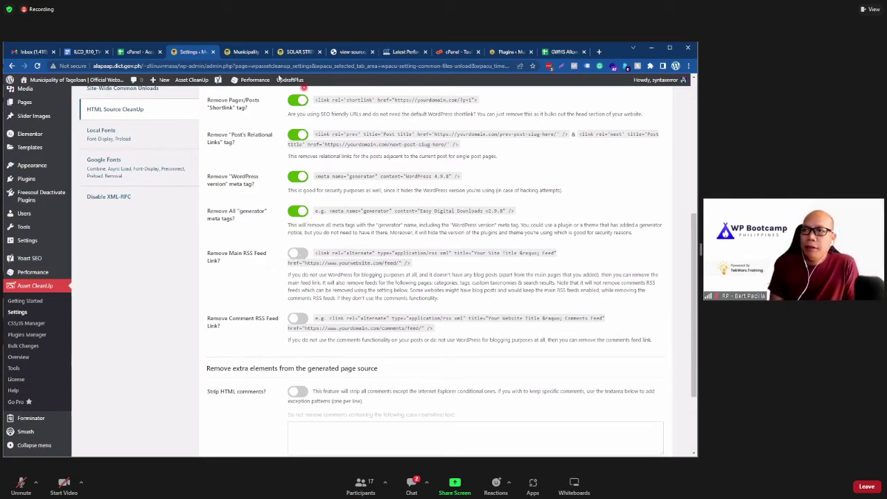
Step: Switch on removal of the main and comment RSS feed links, looking up what RSS means
left_click(297, 53)
scroll(299, 343, "up", 2)
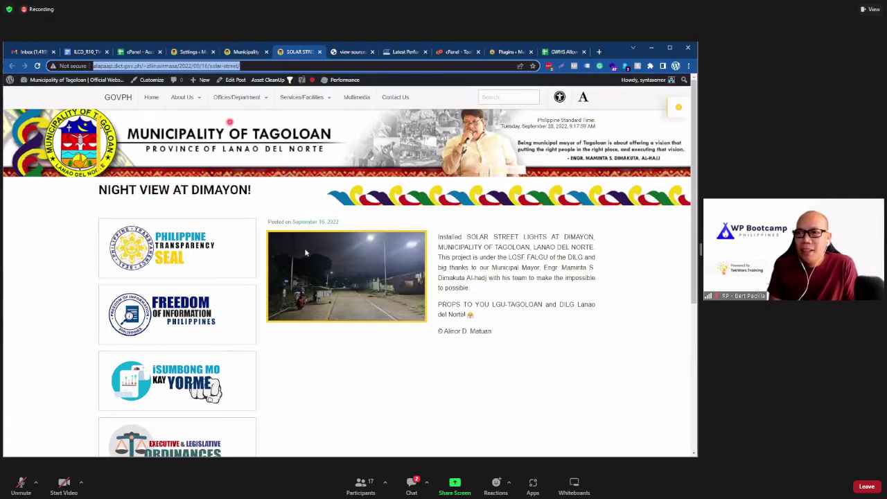
left_click(193, 52)
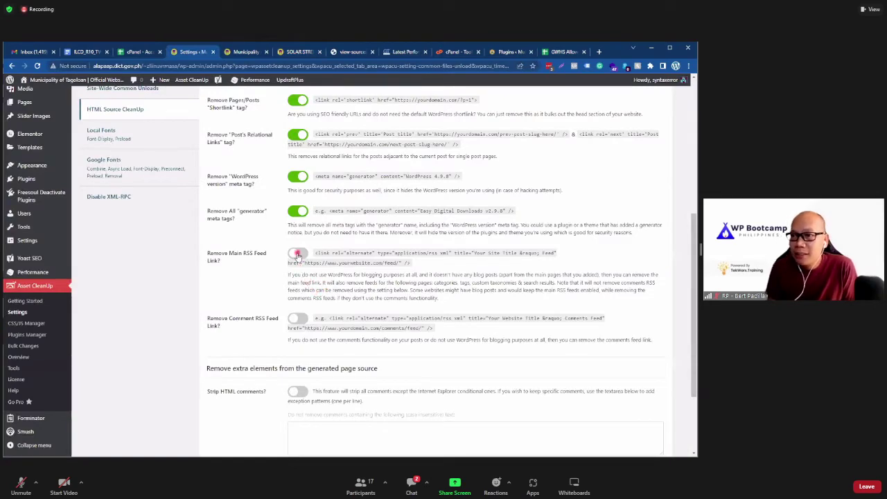
left_click(297, 253)
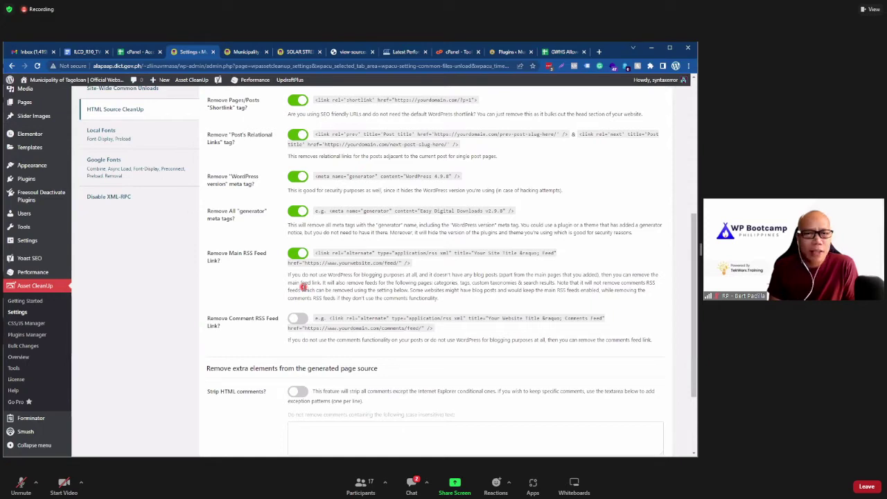
double_click(651, 282)
right_click(651, 283)
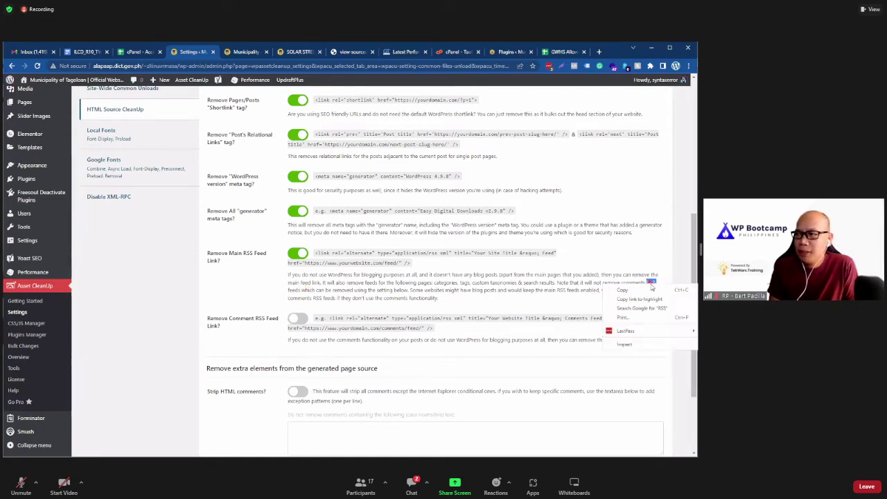
left_click(651, 309)
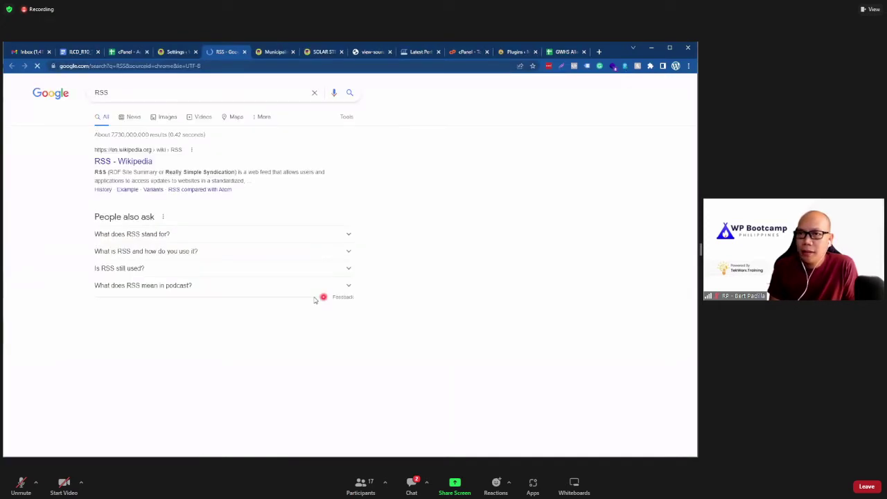
left_click_drag(166, 171, 246, 172)
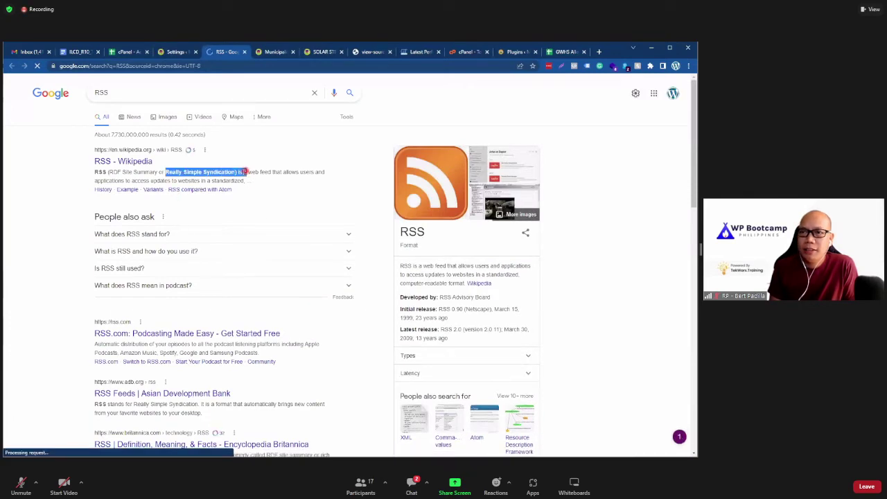
left_click(244, 53)
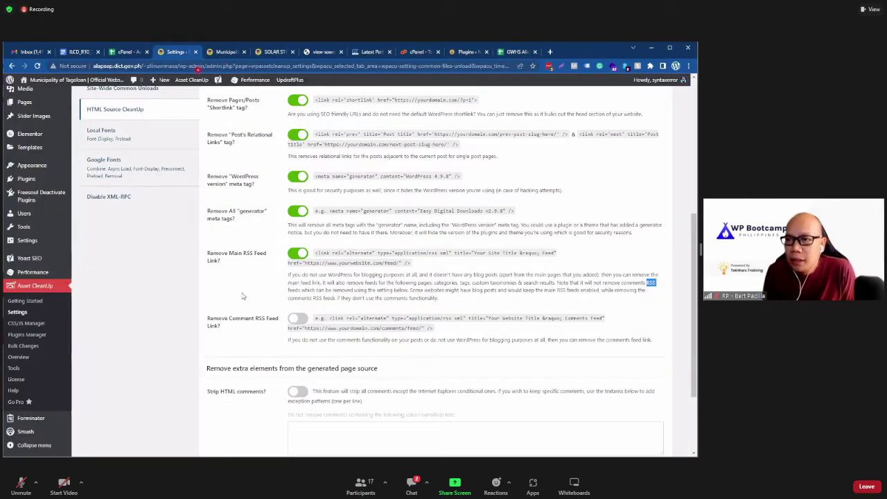
scroll(289, 234, "down", 2)
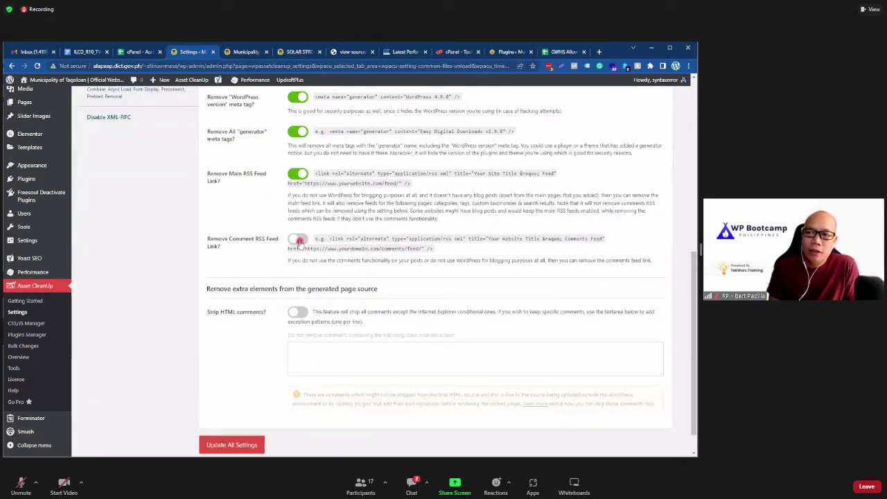
left_click(298, 240)
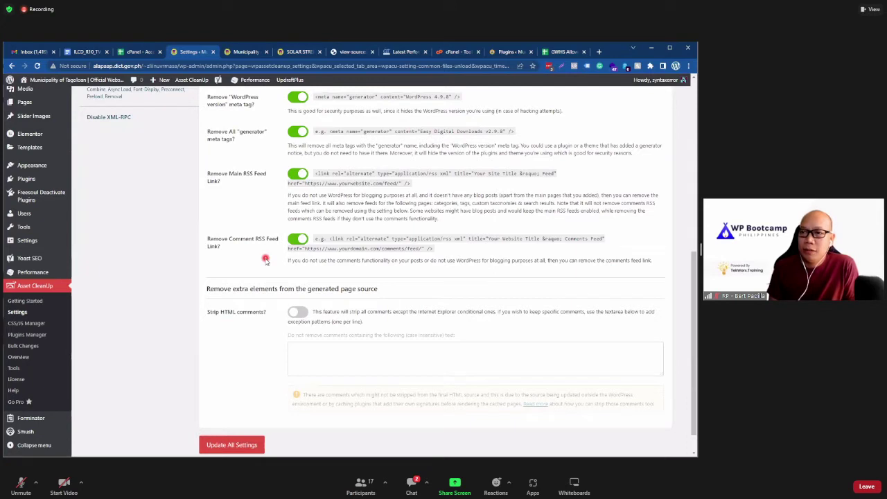
scroll(266, 260, "down", 1)
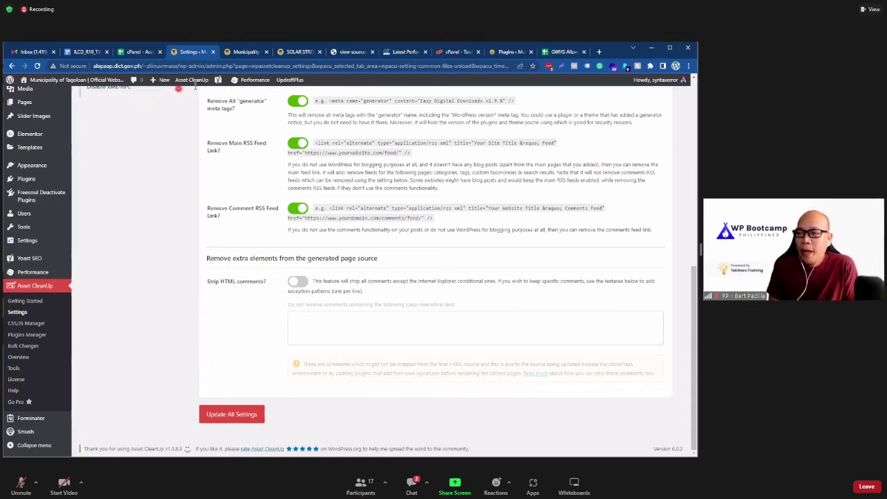
Step: Check the footer comments in the post's source, then turn on Strip HTML comments
left_click(348, 54)
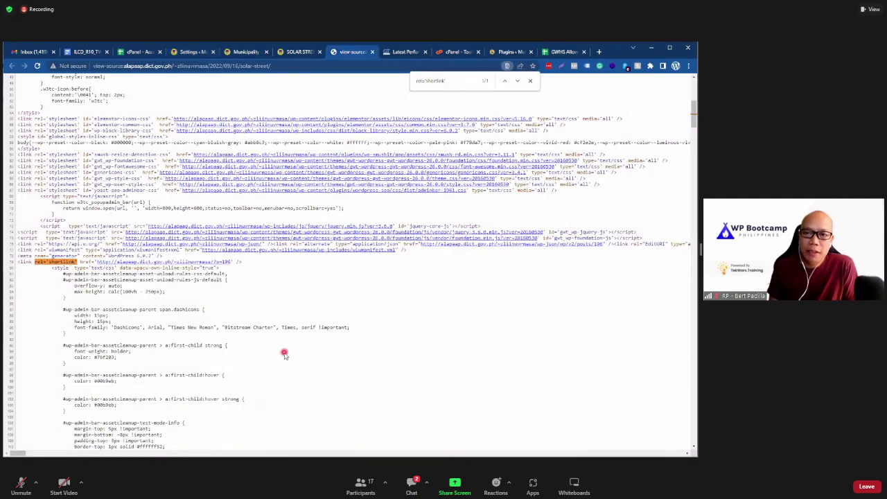
scroll(284, 353, "down", 20)
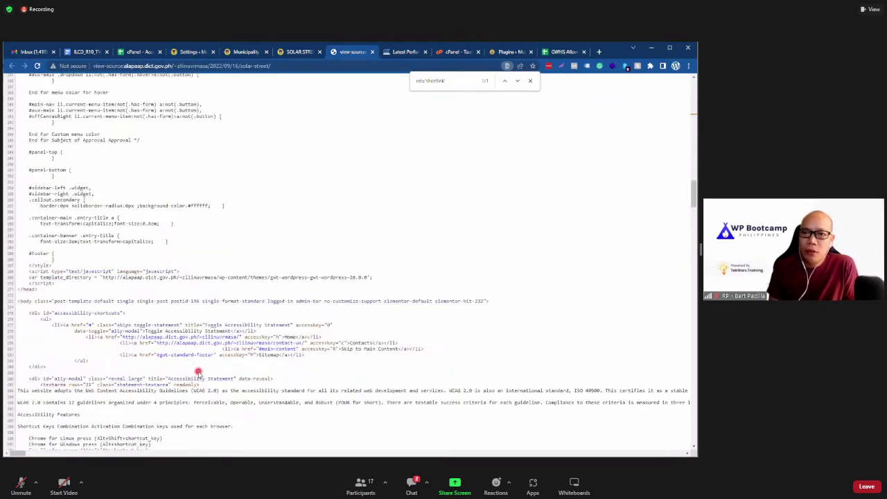
scroll(198, 372, "down", 10)
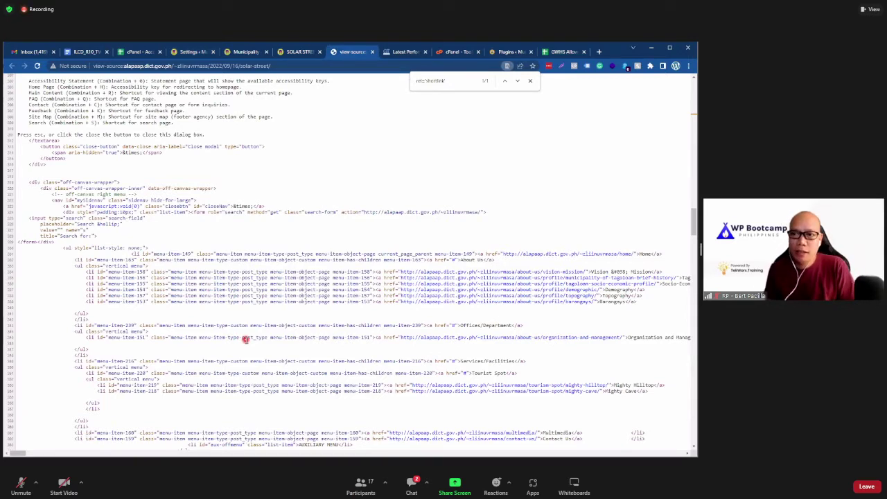
scroll(245, 338, "down", 8)
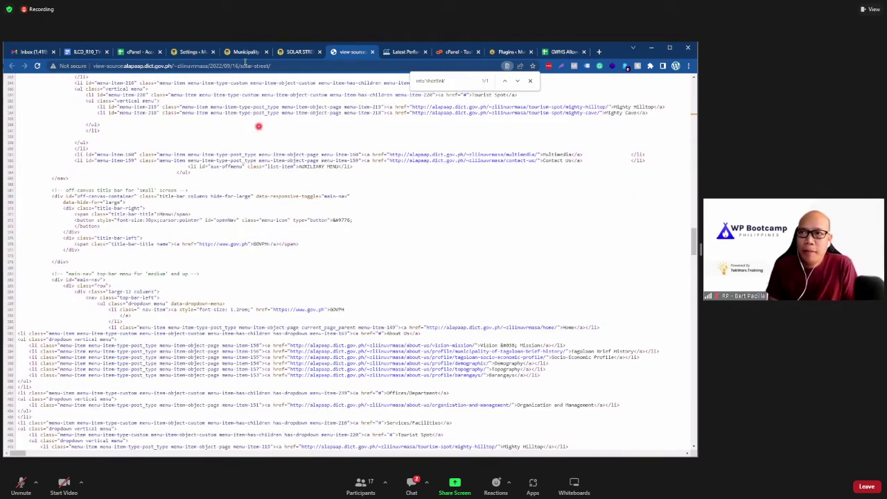
left_click(198, 53)
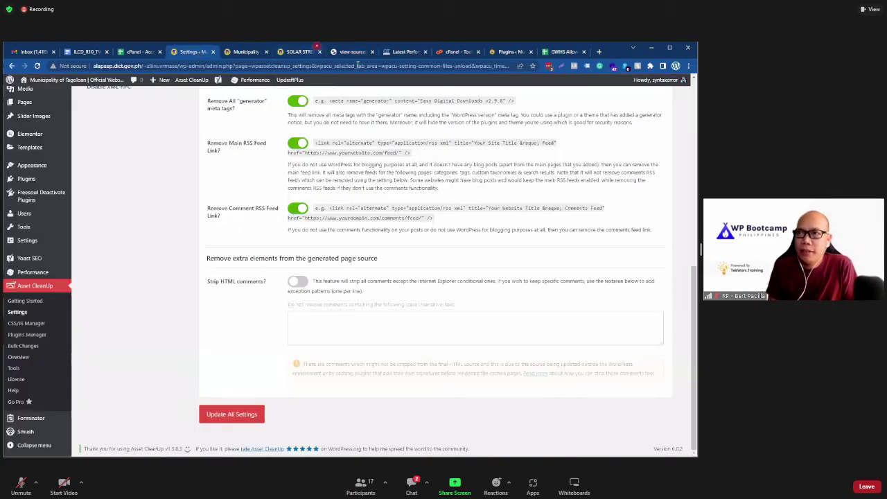
left_click(300, 283)
Step: Review the W3 Total Cache comment lines at the bottom of the page source
left_click(351, 52)
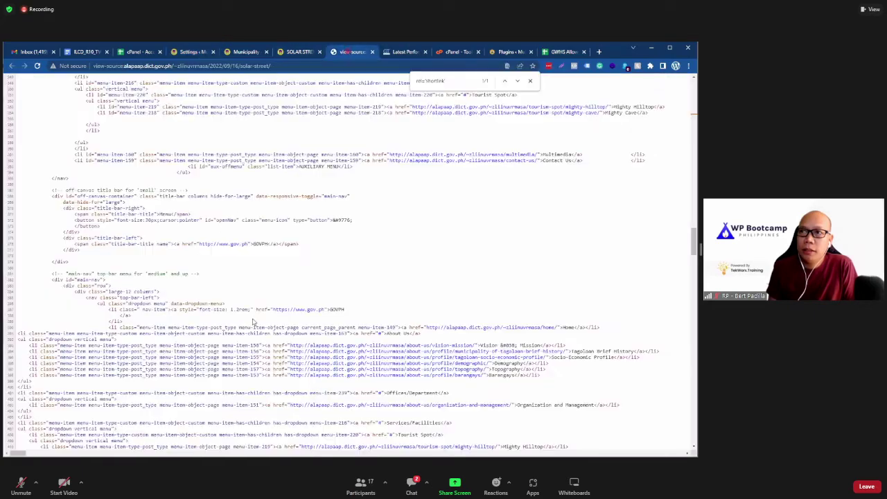
scroll(253, 316, "down", 15)
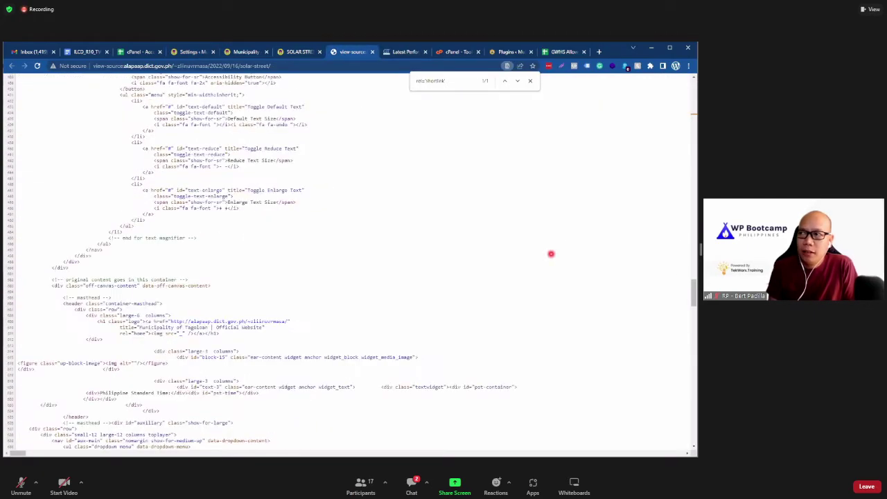
left_click_drag(693, 291, 71, 442)
scroll(70, 442, "down", 20)
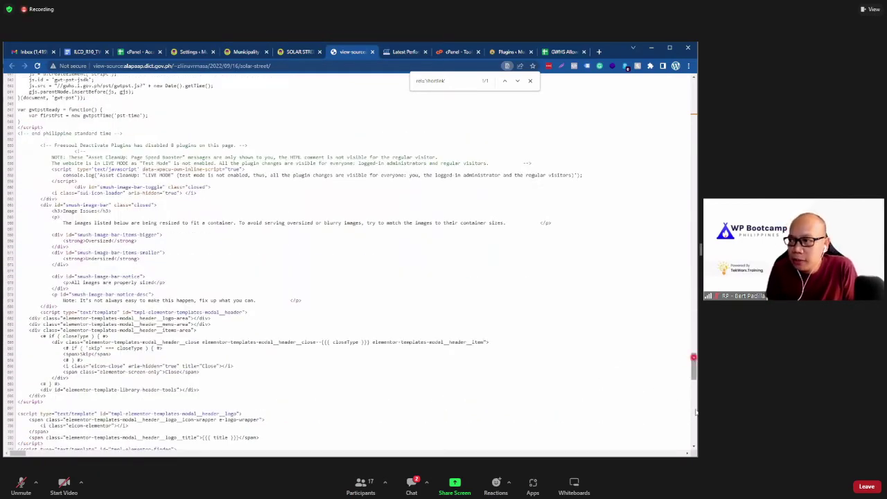
left_click_drag(693, 362, 694, 433)
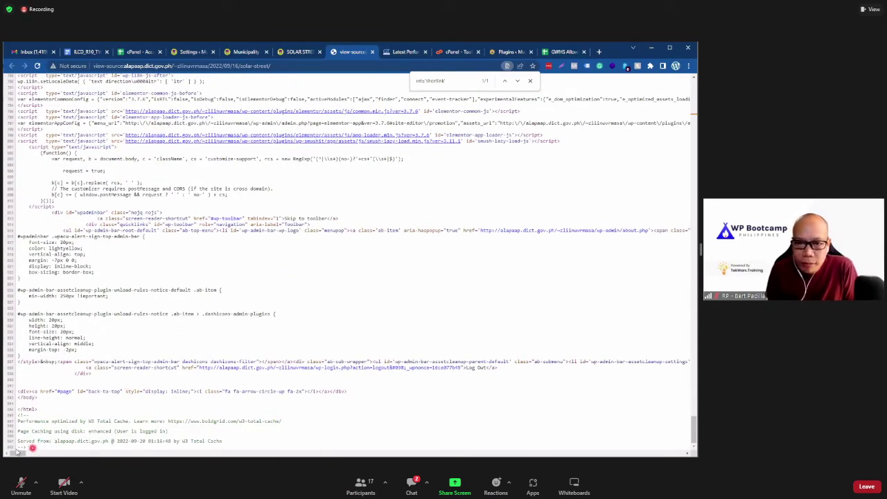
left_click_drag(223, 440, 58, 416)
left_click(70, 399)
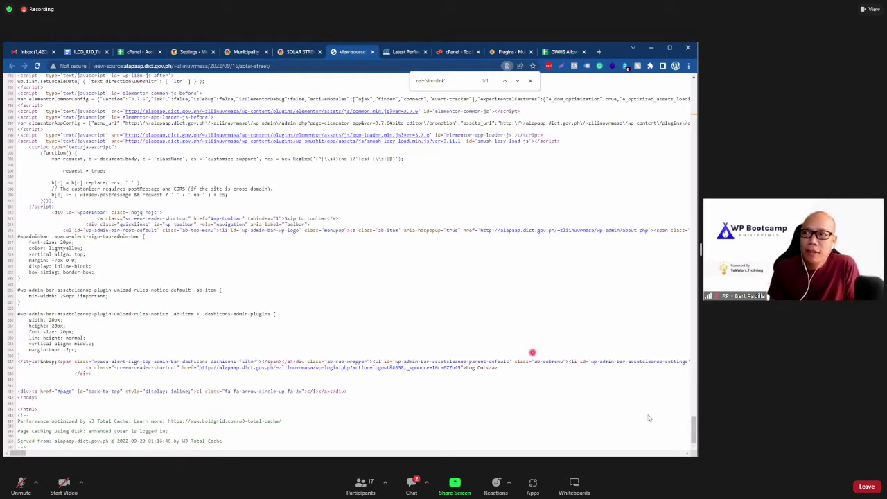
left_click_drag(694, 430, 693, 430)
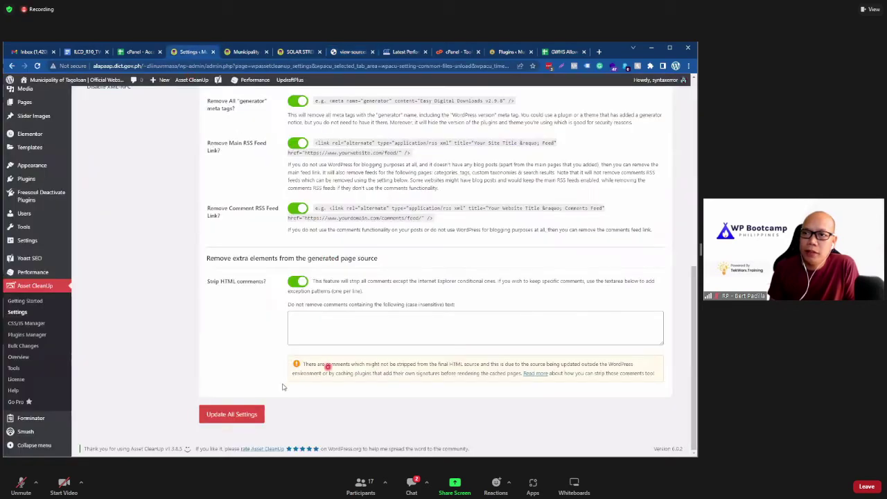
Step: Save with Update All Settings and confirm the HTML comment stripping toggle stays on after reload
left_click(223, 413)
left_click(135, 330)
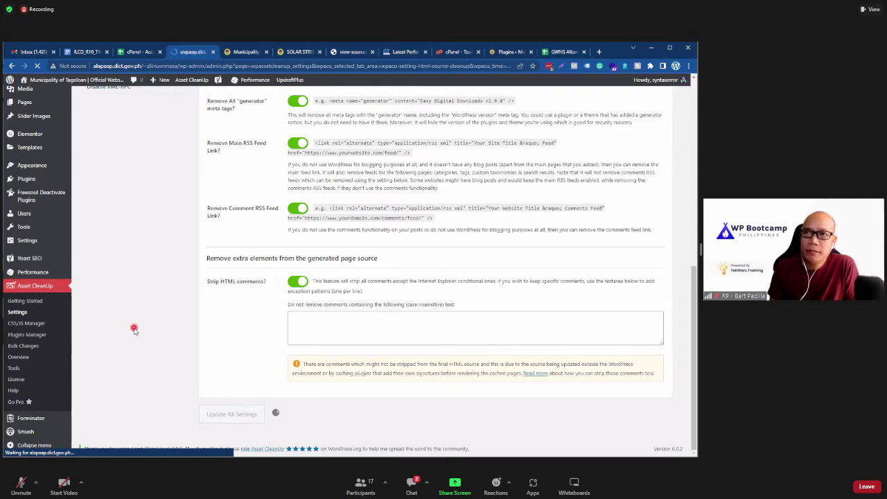
scroll(235, 329, "down", 10)
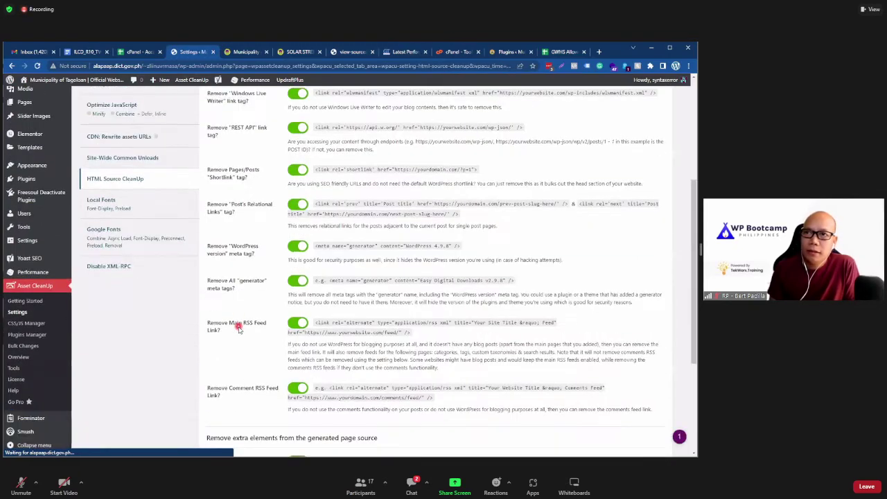
scroll(238, 329, "down", 3)
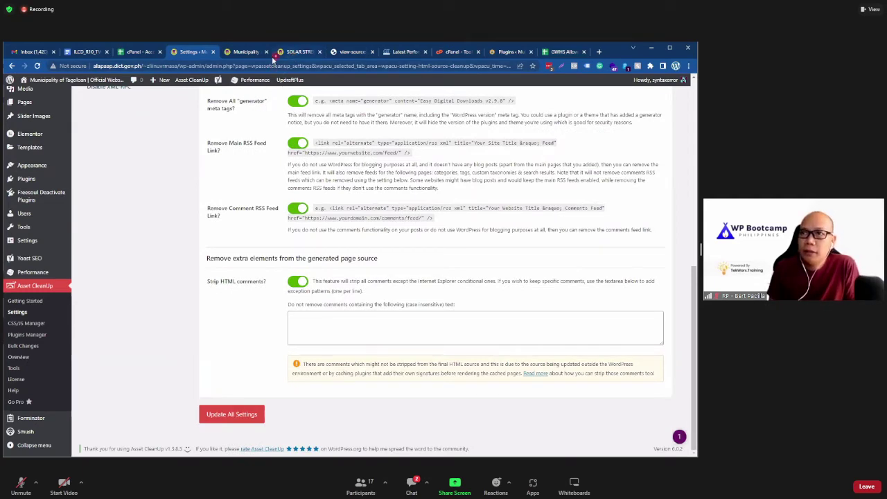
Step: Run Purge All Caches from the Performance admin menu, then reload the solar street post
mouse_move(257, 86)
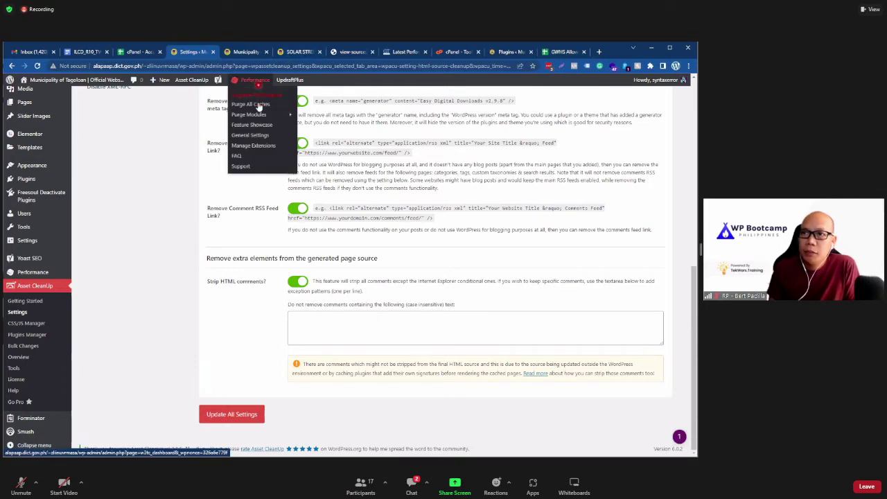
left_click(258, 106)
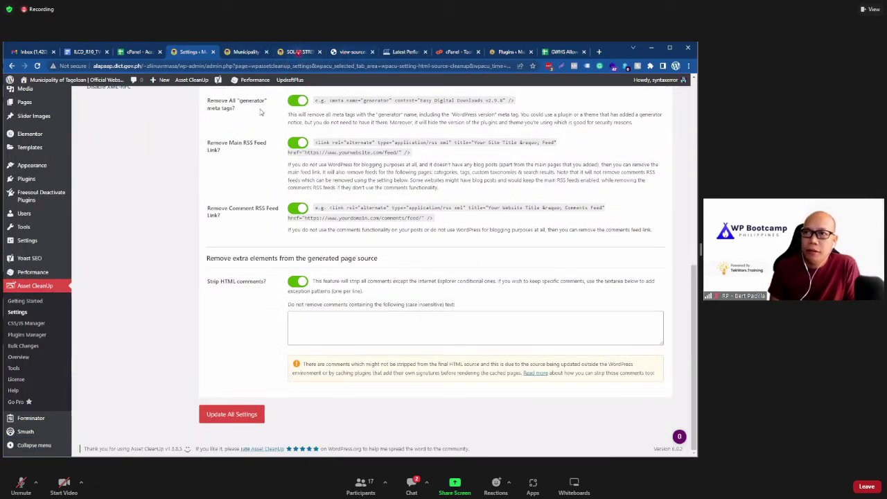
key("ctrl+6")
left_click(37, 66)
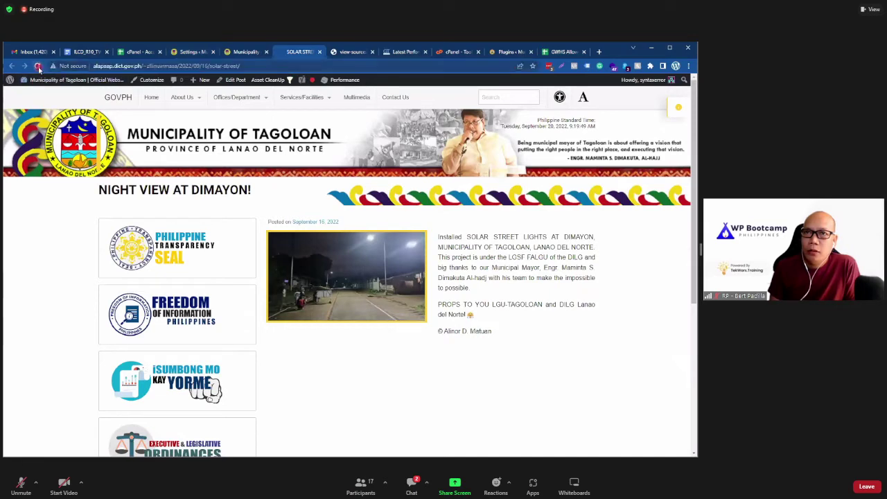
Step: Reload the post's page source to see the 01:20:11 cache time, then view the GTmetrix report
left_click(56, 303)
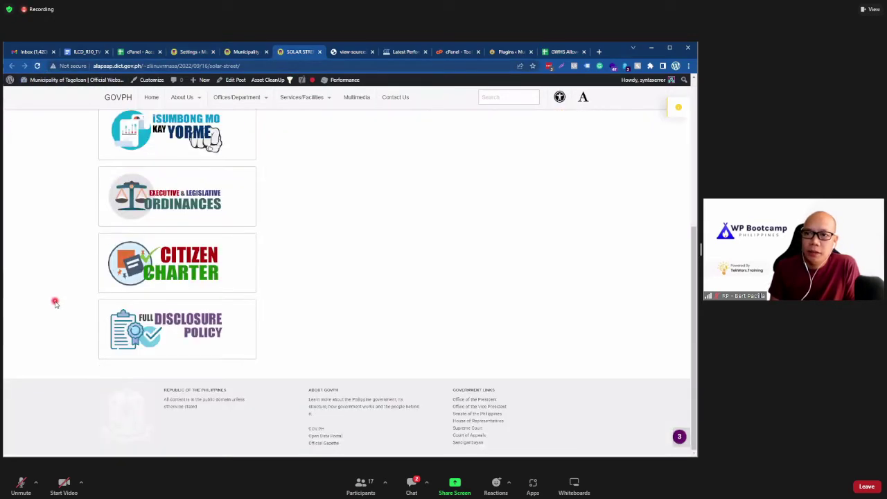
left_click(346, 52)
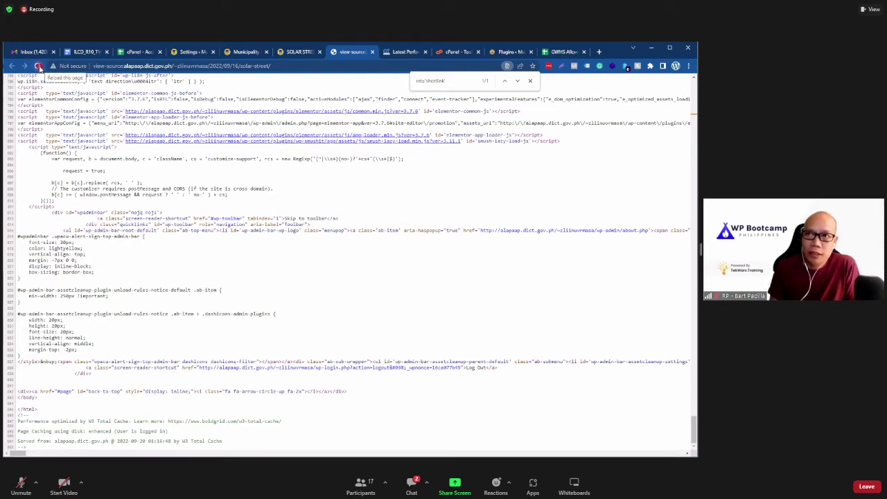
left_click(38, 66)
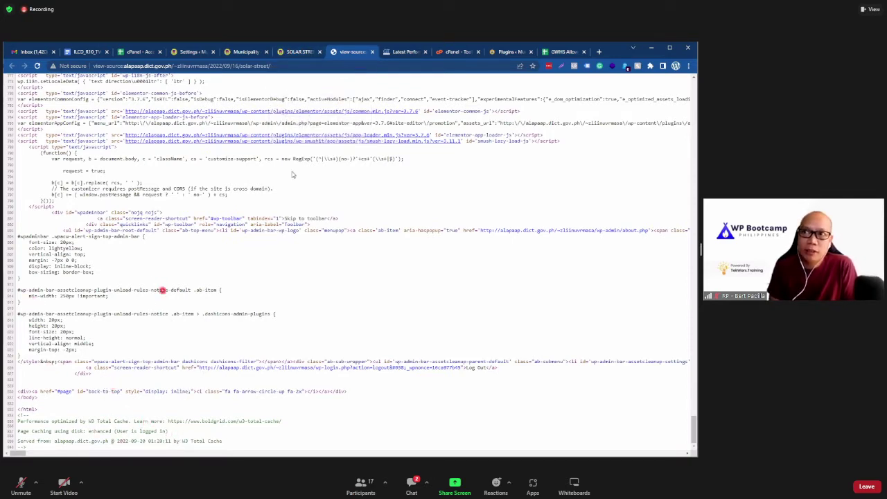
left_click(401, 52)
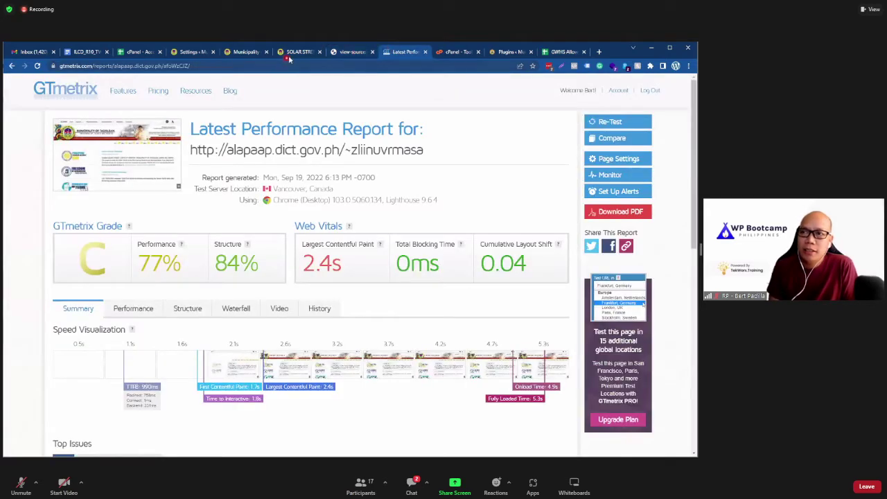
Step: Scroll the GTmetrix report's Top Issues and Page Details, then go back to Asset CleanUp settings
left_click(294, 52)
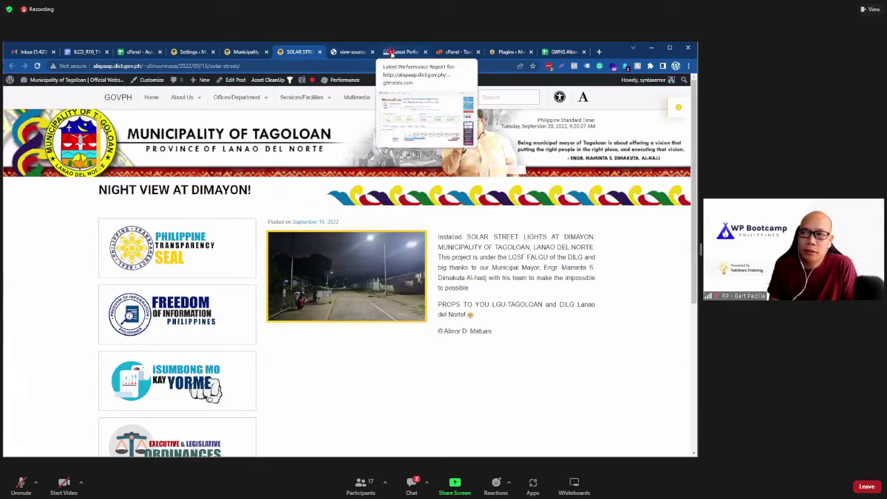
left_click(391, 52)
scroll(76, 356, "down", 5)
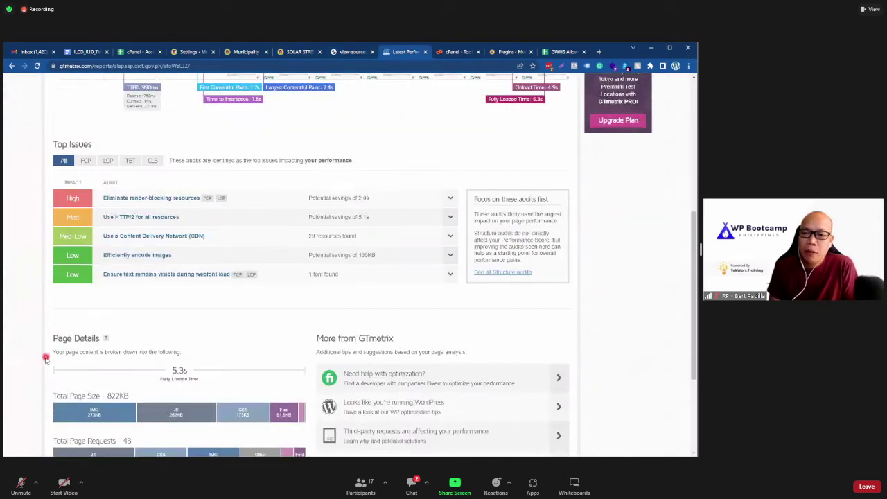
scroll(45, 359, "down", 2)
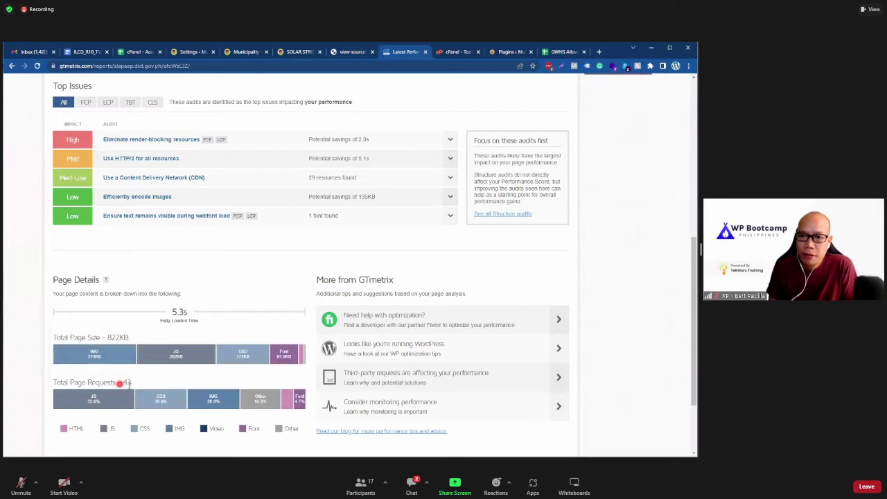
left_click(299, 52)
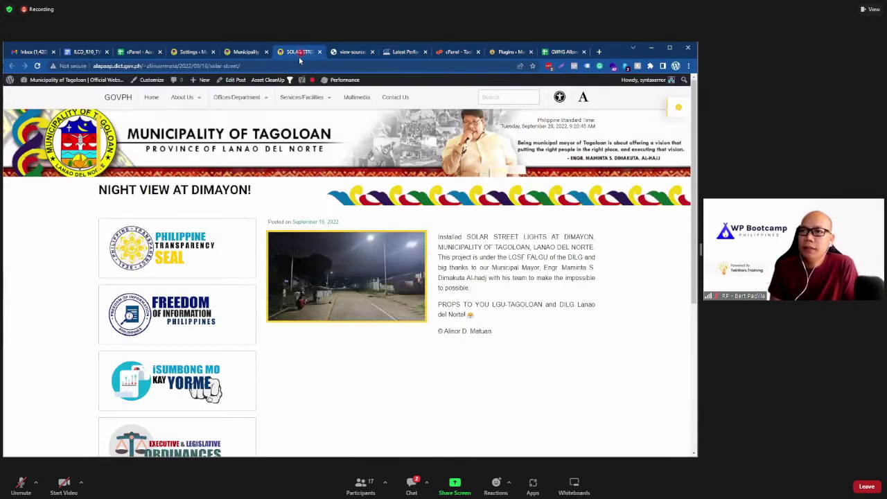
left_click(194, 53)
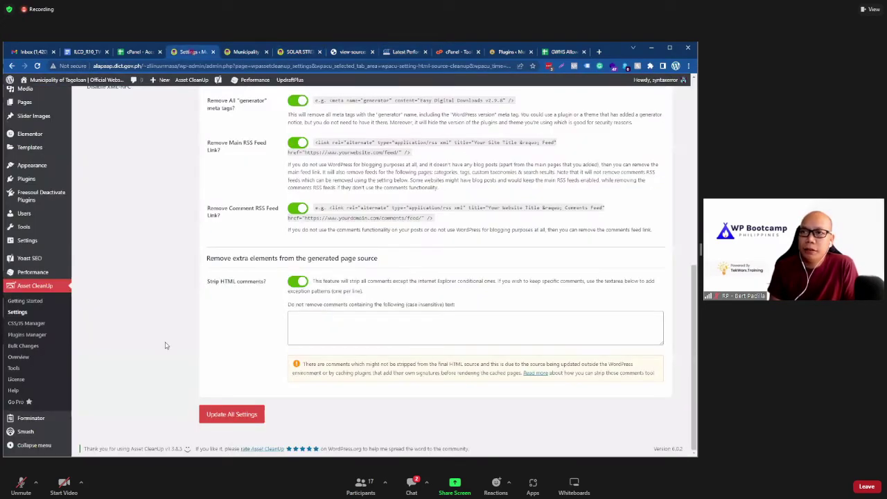
Step: Browse the Local Fonts settings, including the font preload field and its /lato.woff example path
scroll(164, 345, "up", 5)
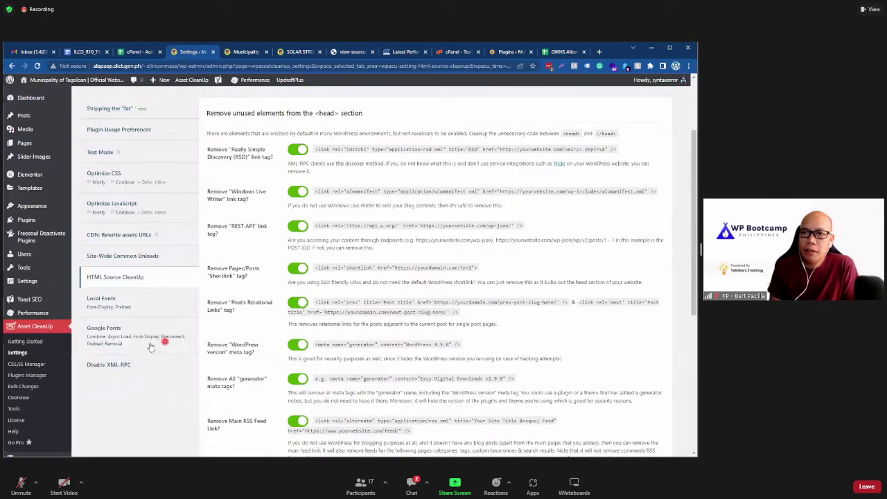
left_click(150, 303)
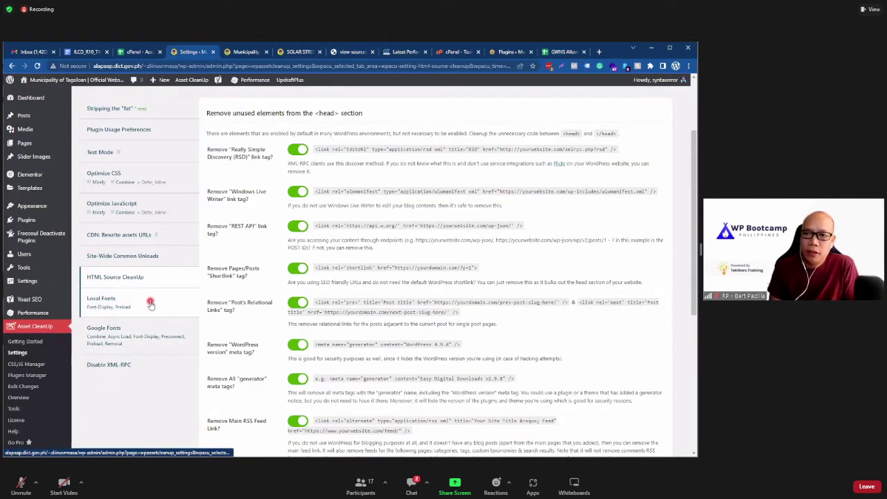
left_click(240, 304)
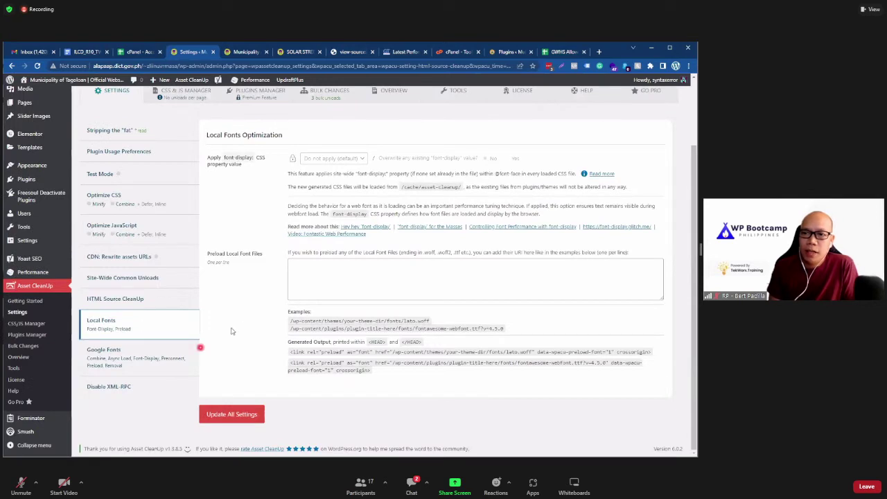
left_click(241, 320)
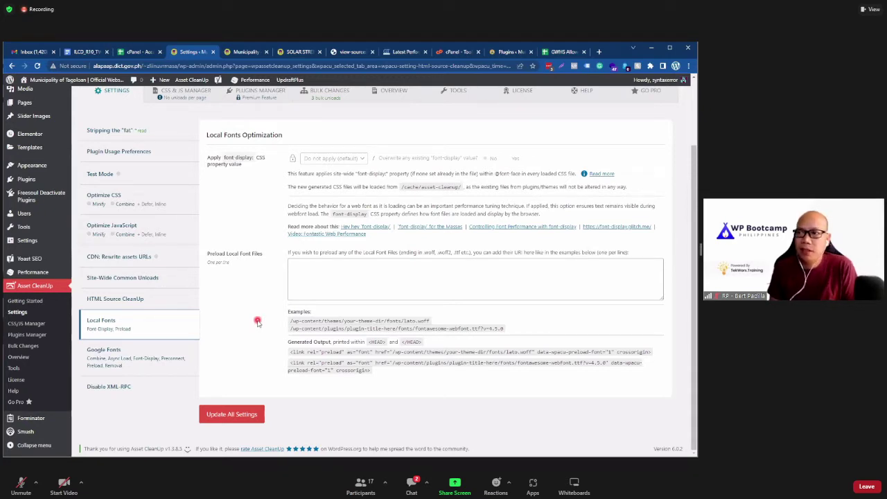
left_click(319, 279)
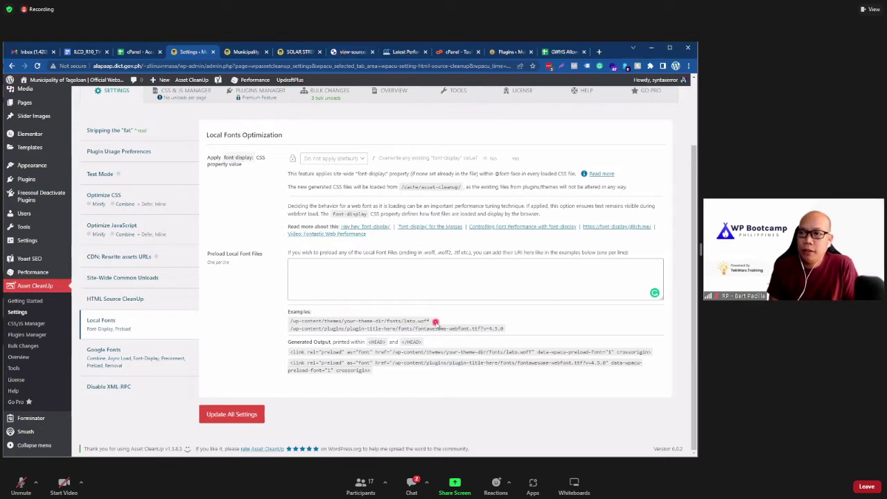
left_click_drag(436, 321, 398, 322)
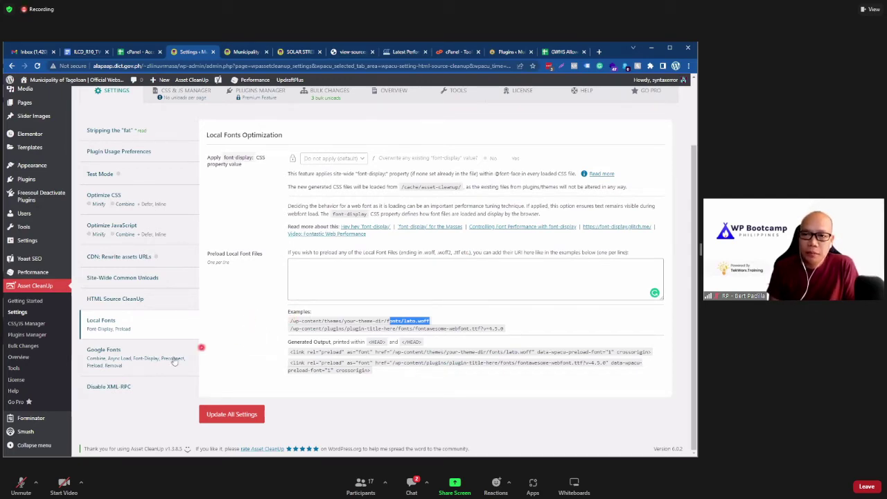
Step: Show the Google Fonts Load Optimizer options and scroll through them
left_click(142, 366)
scroll(260, 350, "down", 3)
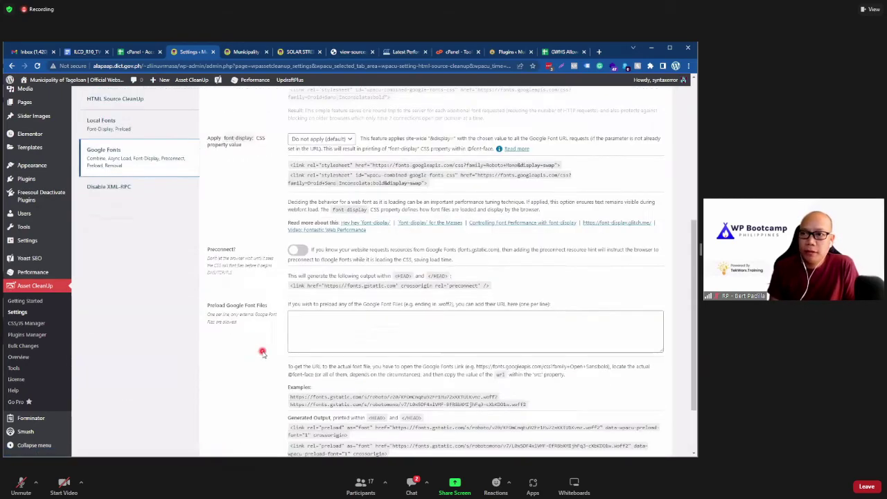
scroll(260, 350, "up", 5)
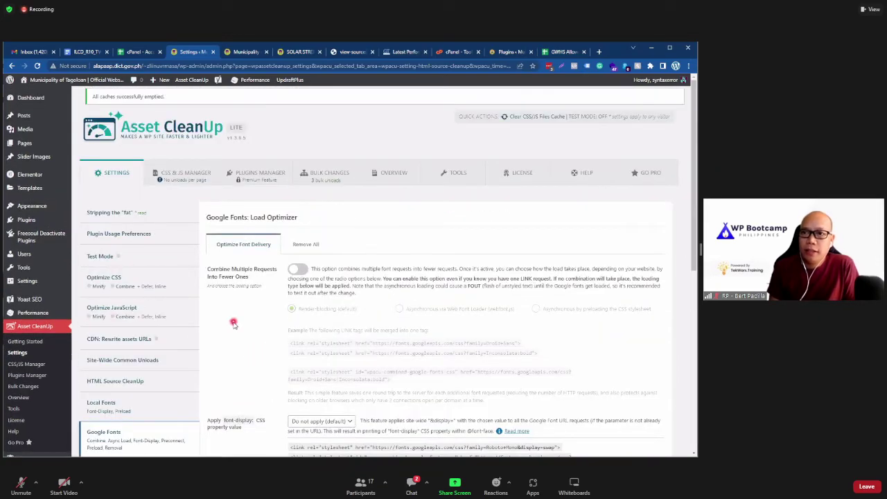
Step: Reload the Tagoloan homepage and copy its address, then go back to the settings tab
left_click(246, 52)
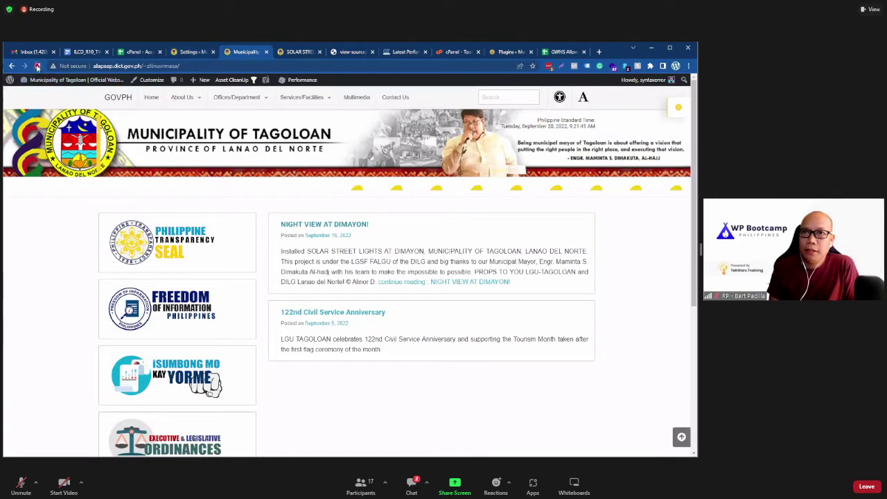
left_click(37, 66)
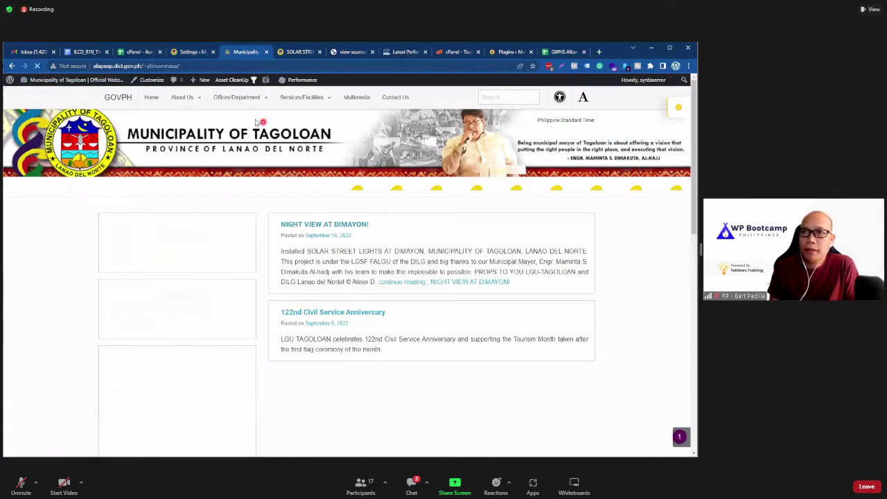
right_click(196, 62)
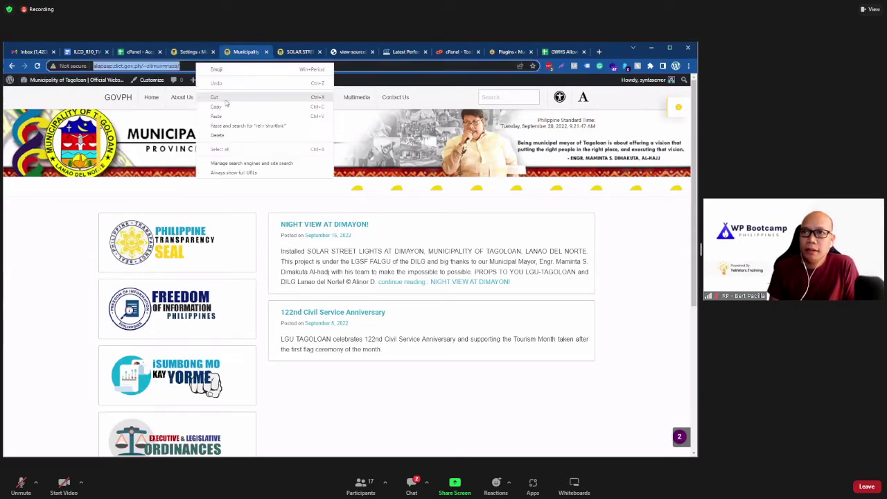
left_click(228, 107)
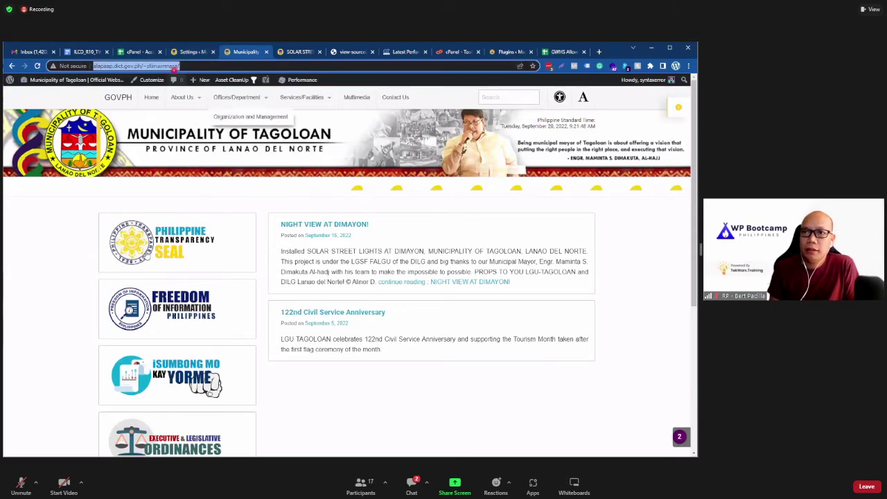
key("ctrl+shift+Tab")
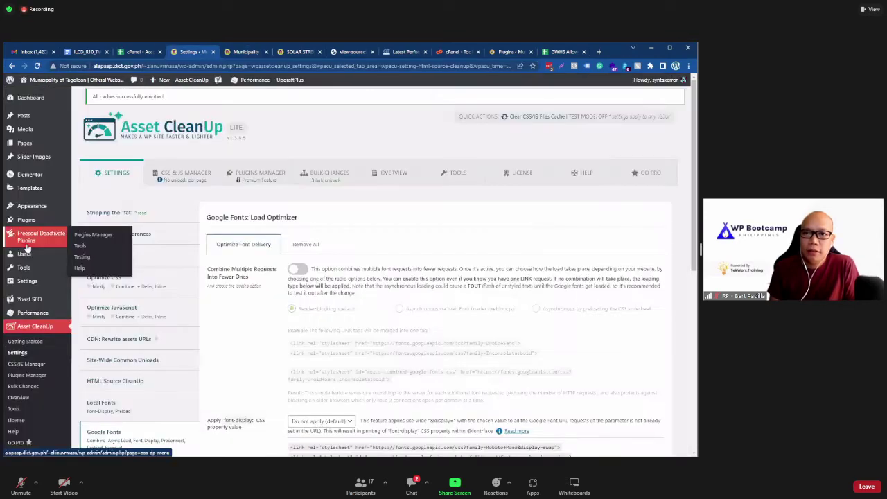
Step: In Freesoul's Plugins Manager, tick W3 Total Cache and WP Smushit for Home and save the grid
left_click(262, 270)
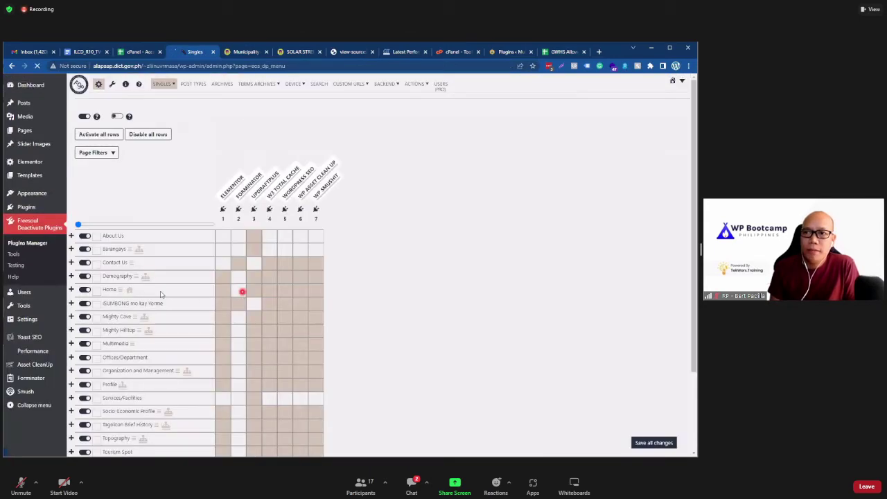
scroll(384, 279, "down", 1)
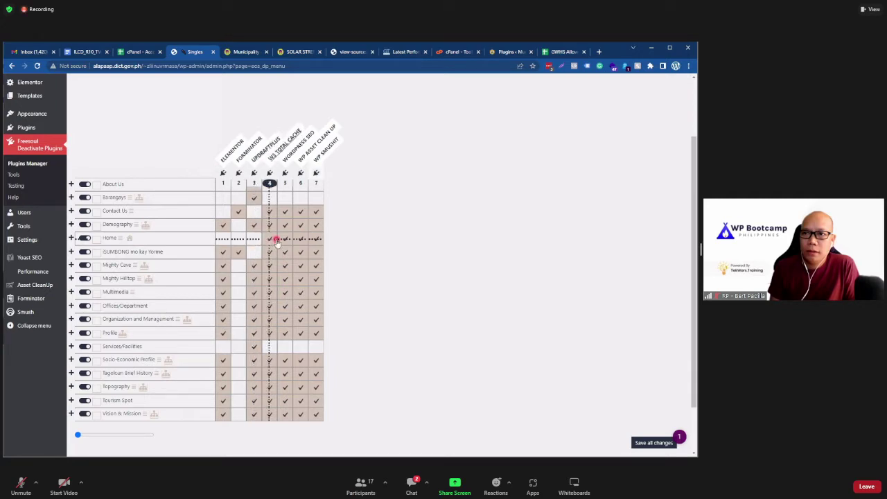
left_click(274, 241)
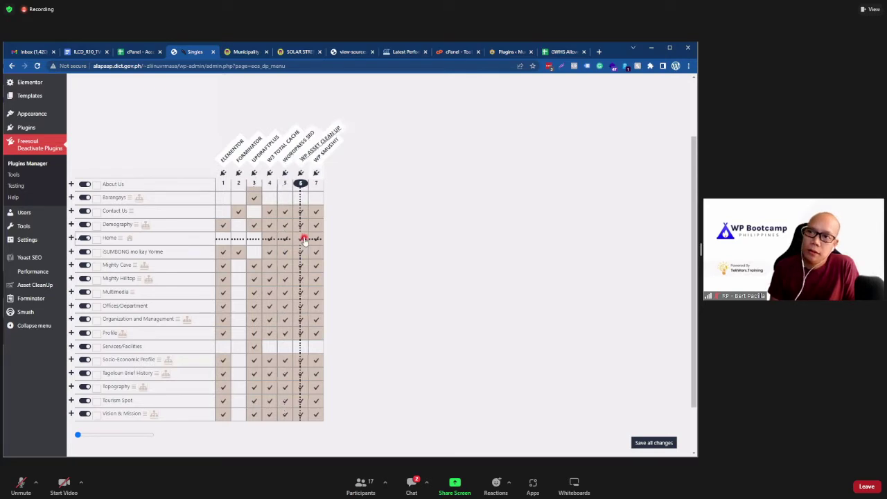
left_click(317, 239)
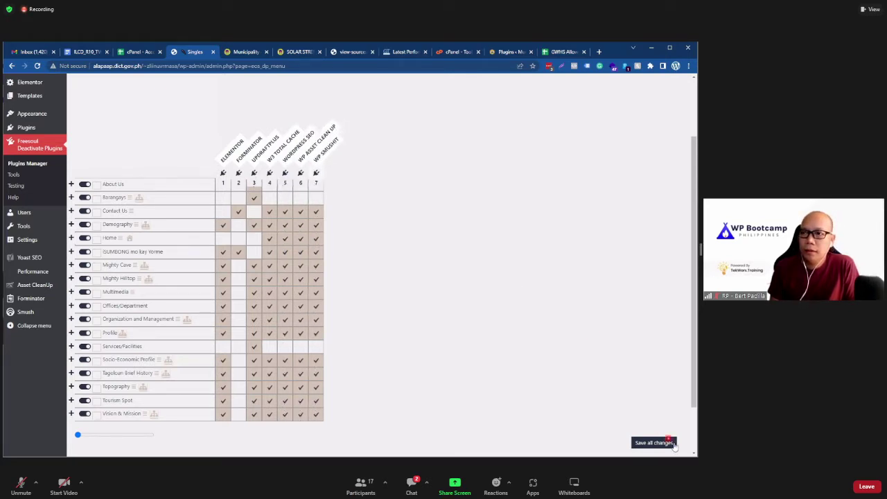
left_click(663, 444)
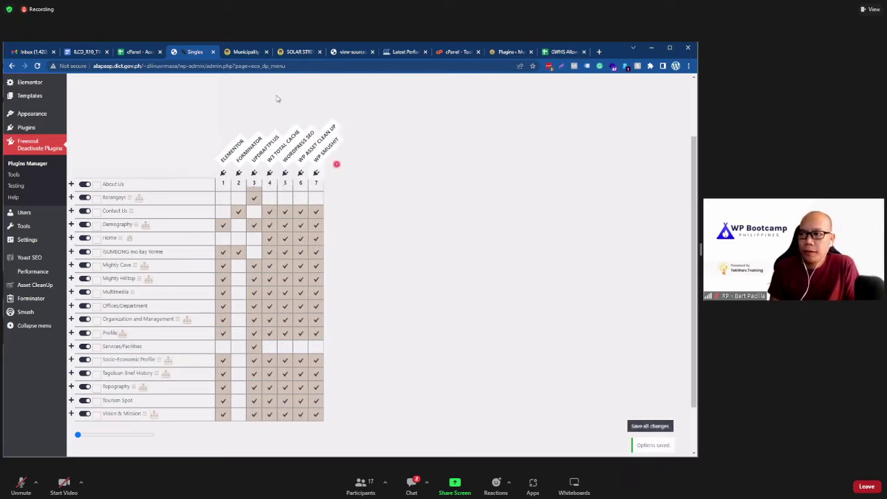
left_click(246, 52)
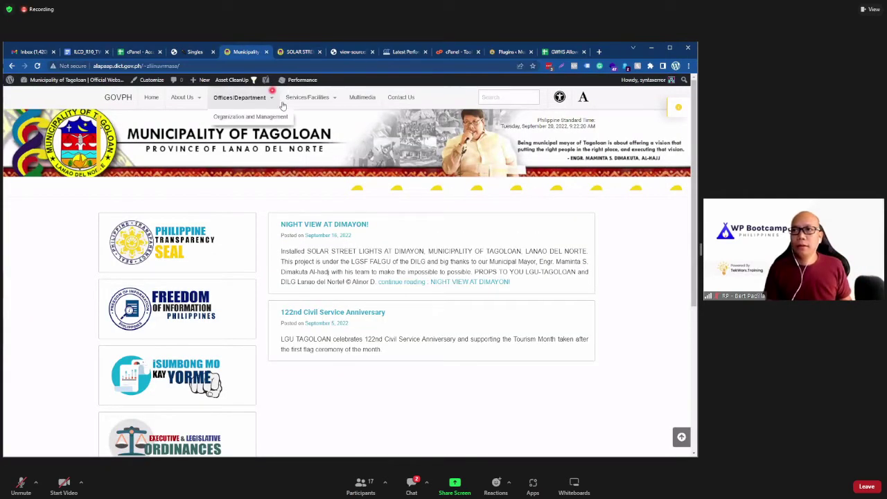
Step: Reload the Tagoloan homepage without the '?w3tc_note=flush_all' query in its address
key("F5")
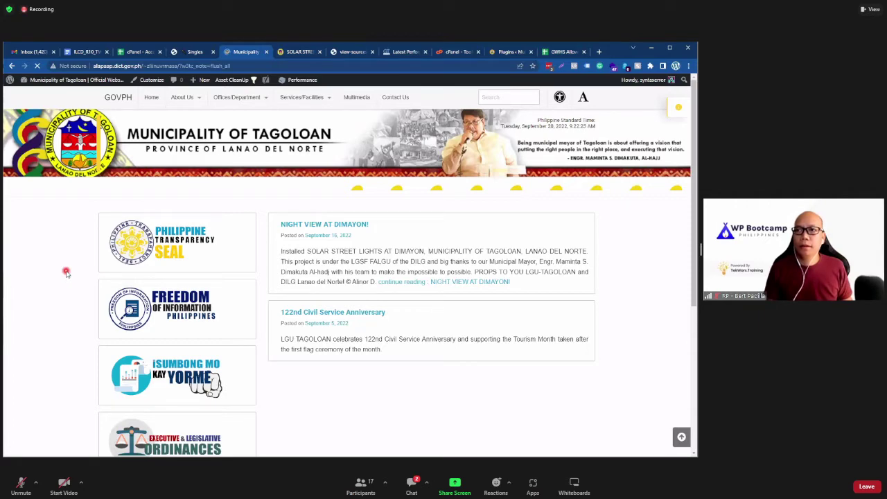
left_click_drag(184, 65, 259, 69)
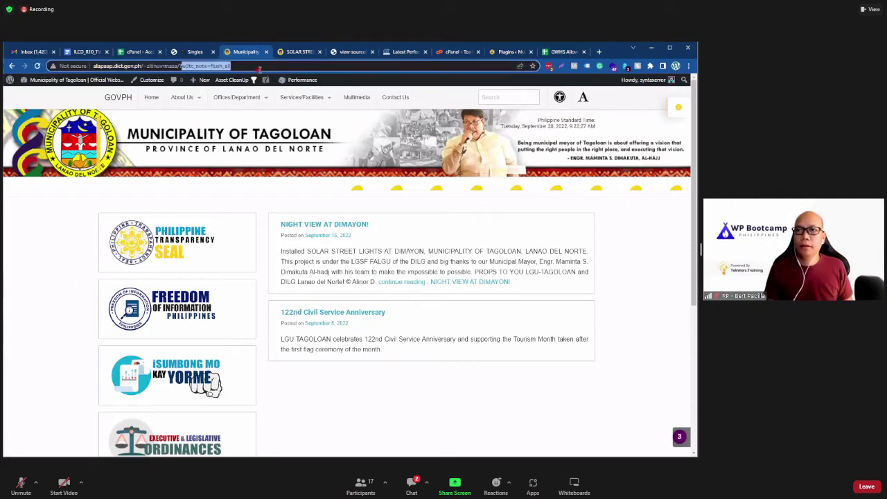
key("BackSpace")
key("Return")
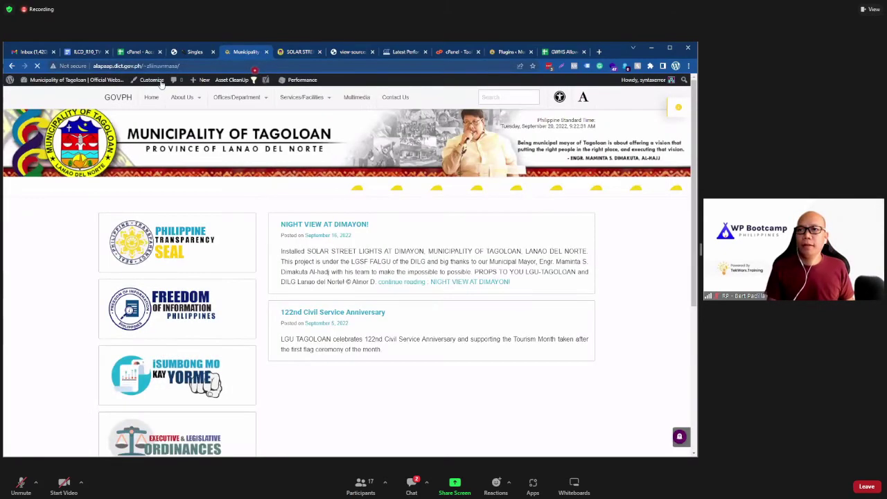
Step: Copy the homepage URL and return to the GTmetrix report showing grade C
right_click(185, 66)
left_click(197, 219)
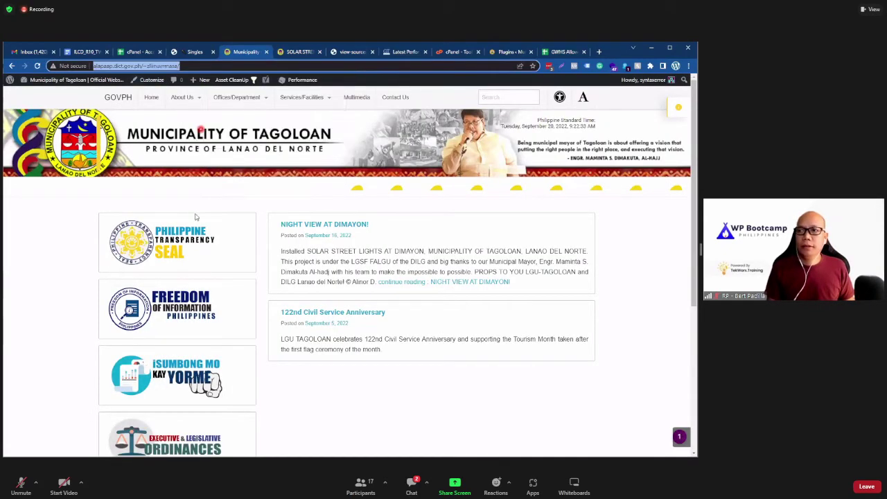
scroll(207, 236, "down", 5)
scroll(226, 261, "up", 10)
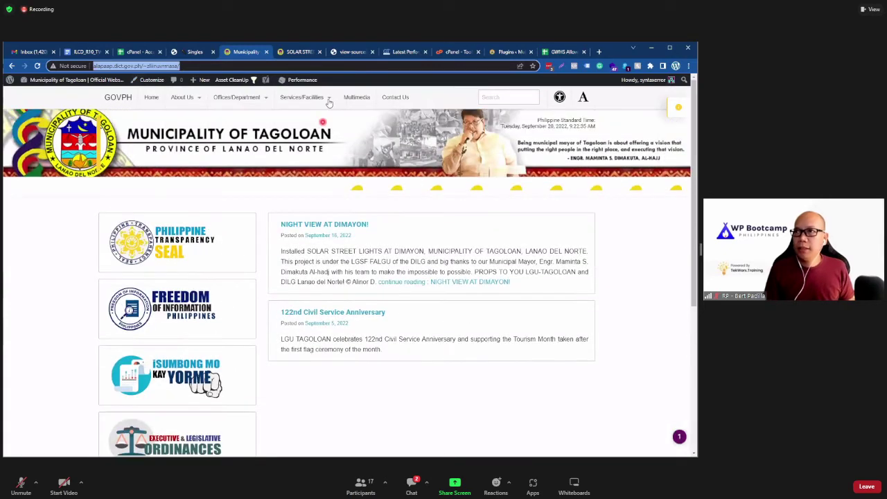
key("ctrl+8")
scroll(225, 247, "up", 5)
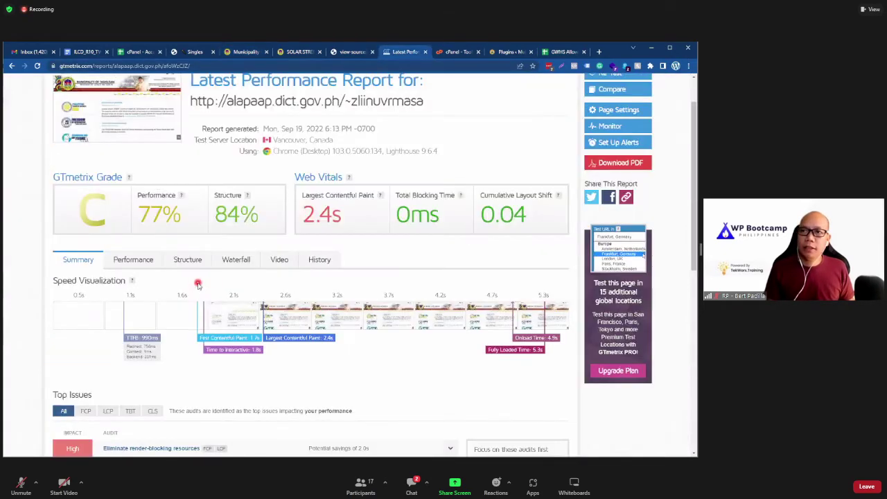
Step: Queue a GTmetrix re-test of the Tagoloan site, then return to the Freesoul plugin grid
left_click(601, 122)
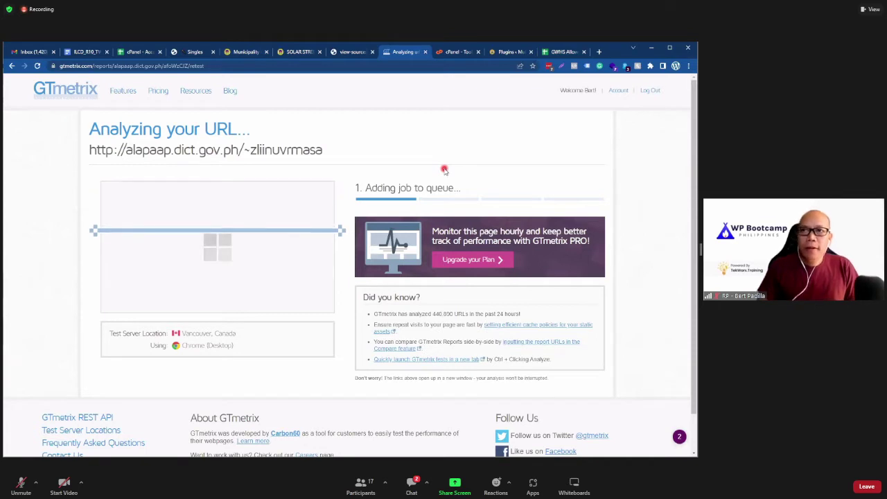
left_click(194, 51)
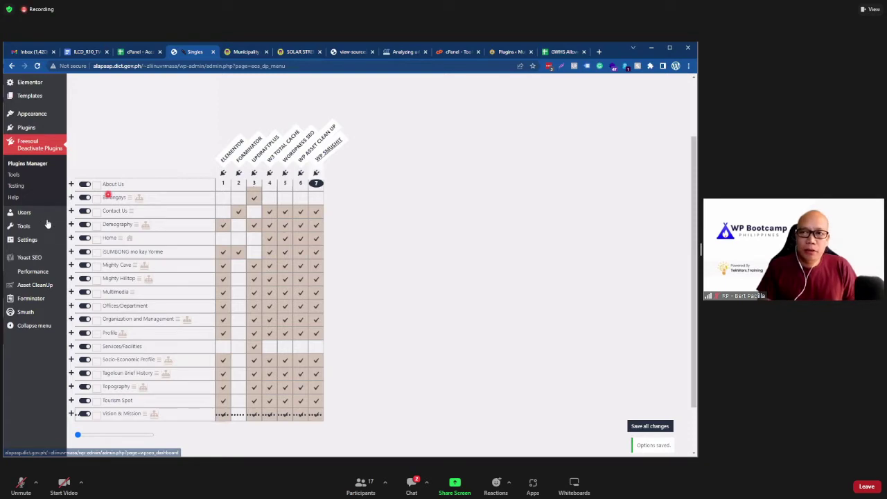
mouse_move(47, 223)
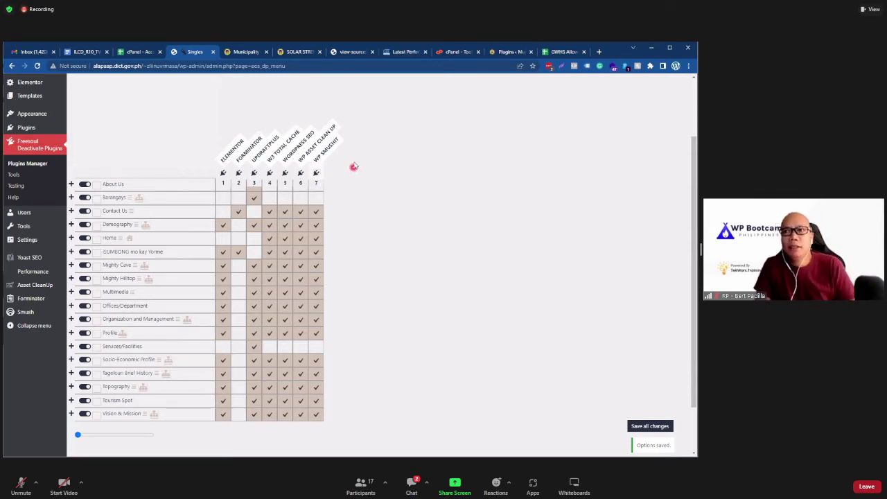
left_click(244, 52)
Step: Re-test Tagoloan in GTmetrix, check the plugin grid while it runs, then view the report
left_click(402, 52)
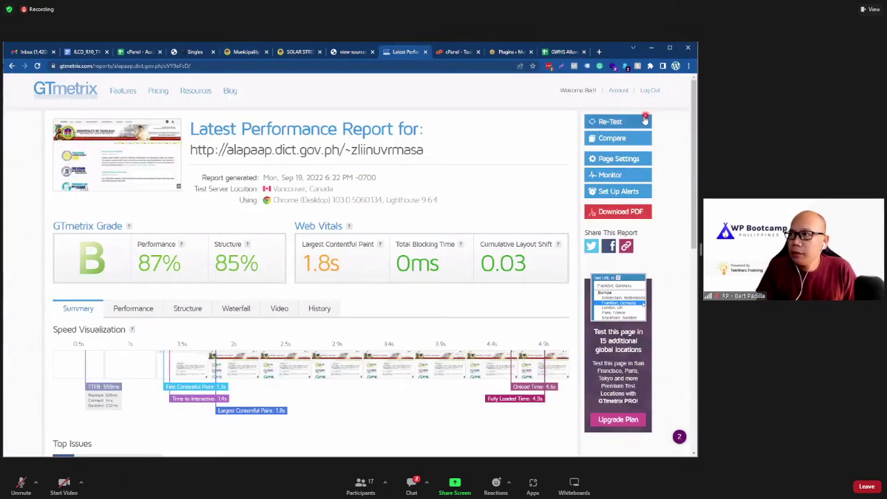
left_click(644, 121)
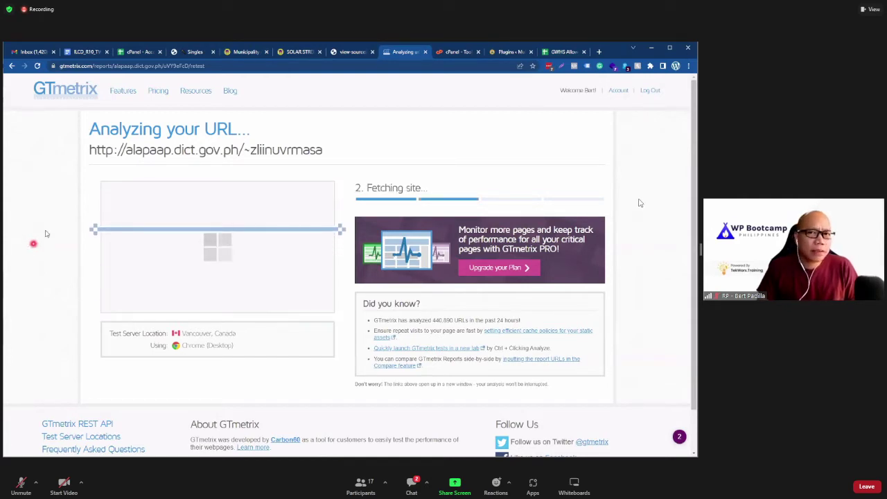
left_click(197, 54)
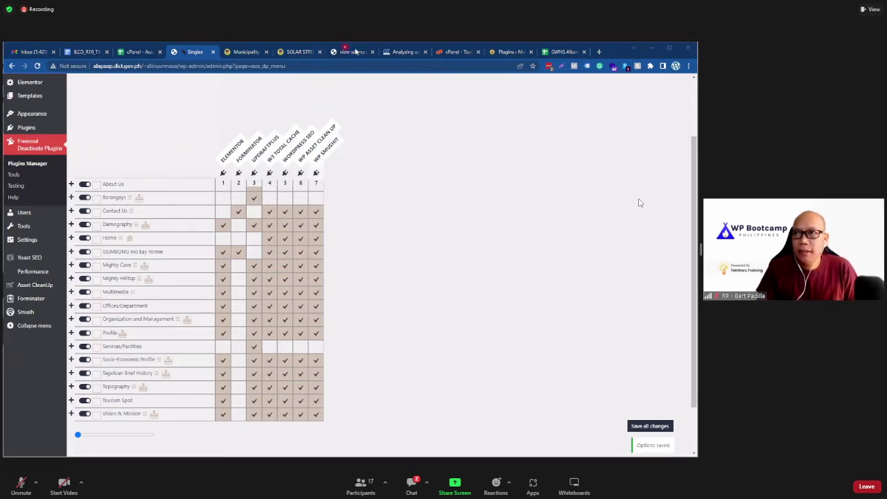
left_click(403, 53)
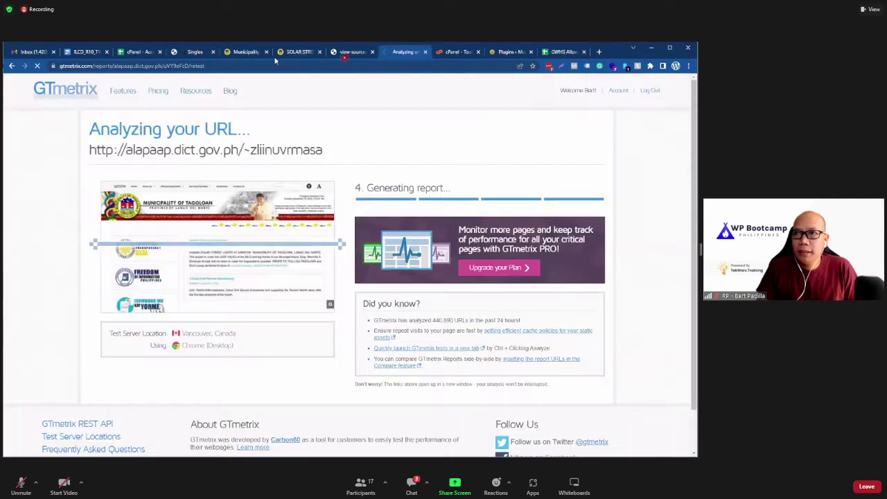
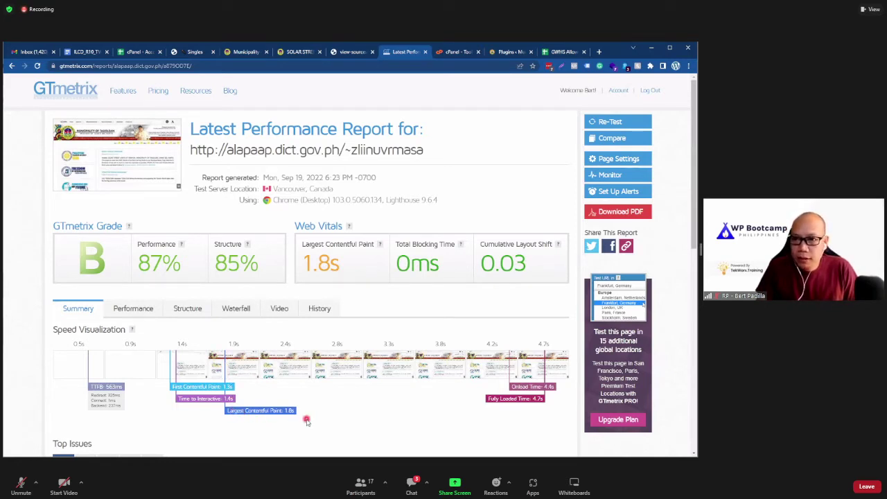
Step: Flip through the Solar Street, GTmetrix and front-page tabs, ending on the Freesoul plugin grid
mouse_move(381, 248)
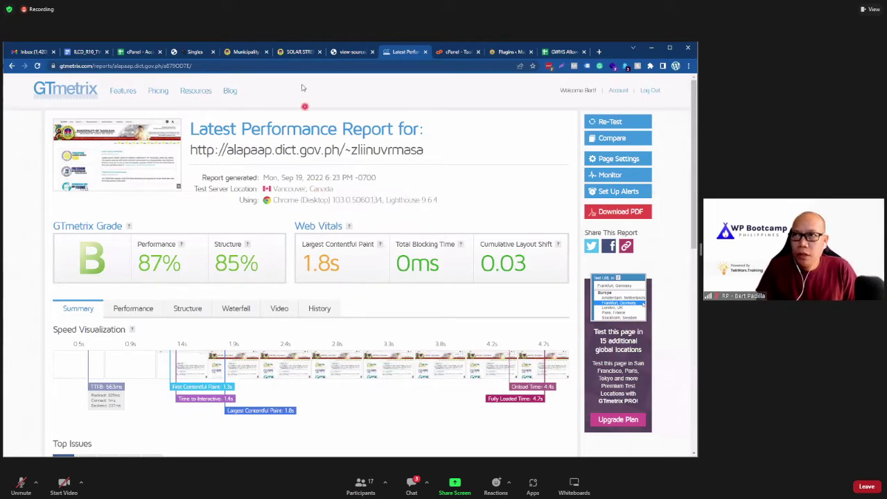
left_click(294, 53)
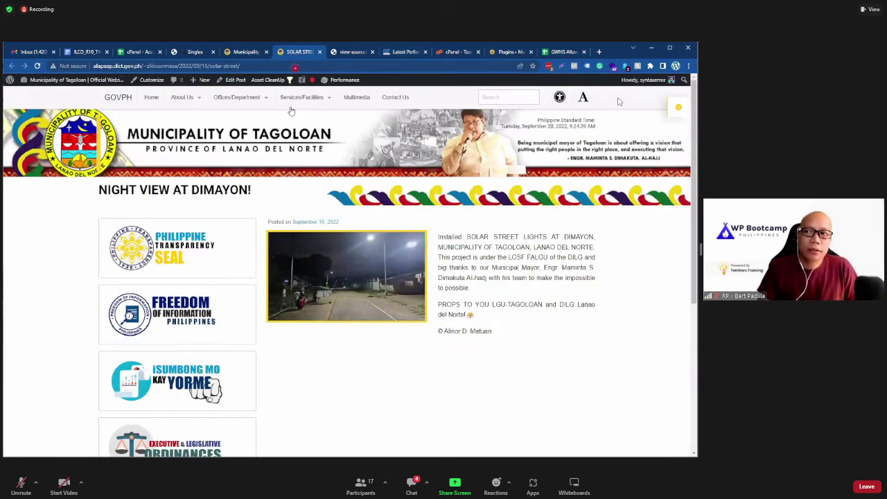
left_click(404, 52)
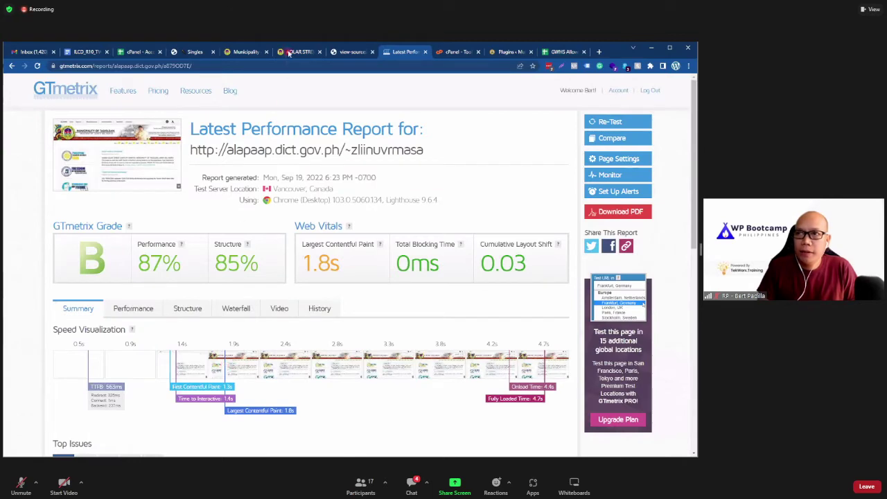
key("ctrl+shift+Tab")
key("ctrl+shift+Tab")
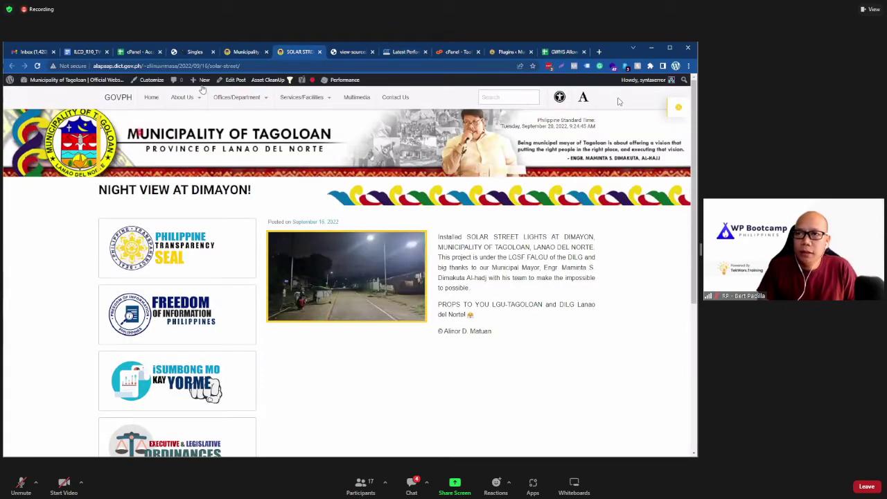
left_click(236, 54)
left_click(194, 52)
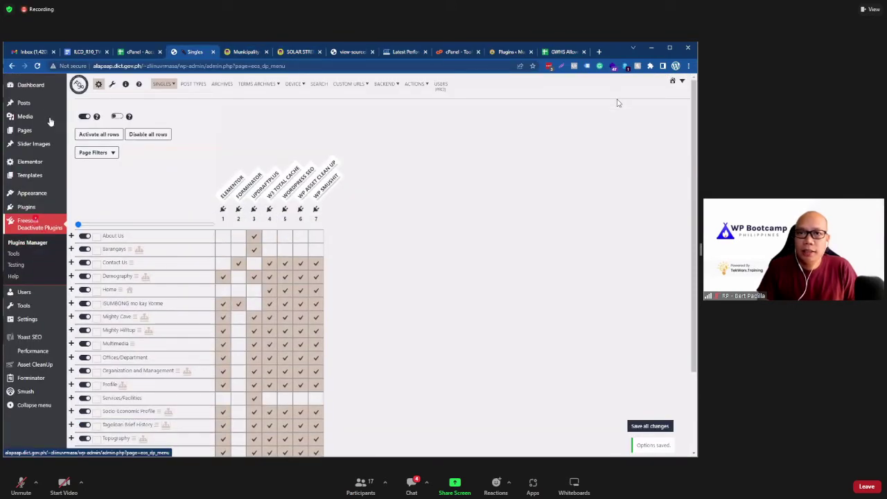
Step: Open Media Library, scroll its 28 items, and switch to the thumbnail grid view
mouse_move(50, 118)
left_click(82, 117)
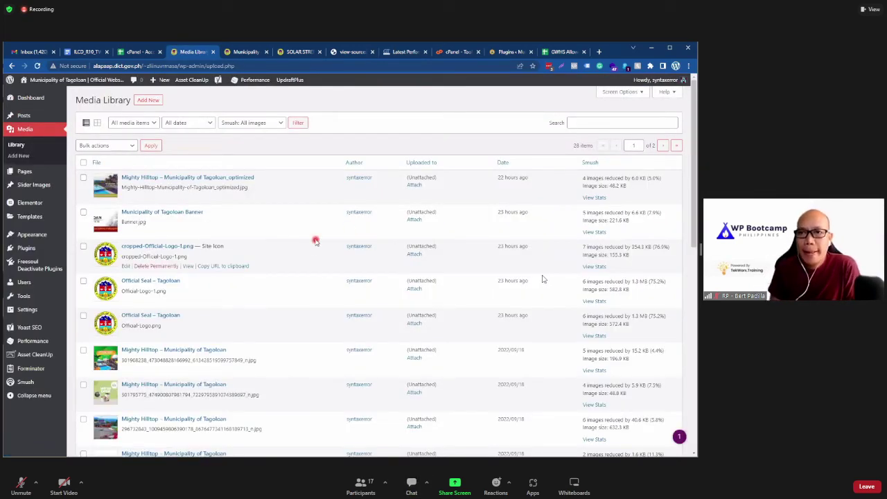
scroll(315, 253, "down", 8)
scroll(324, 261, "down", 2)
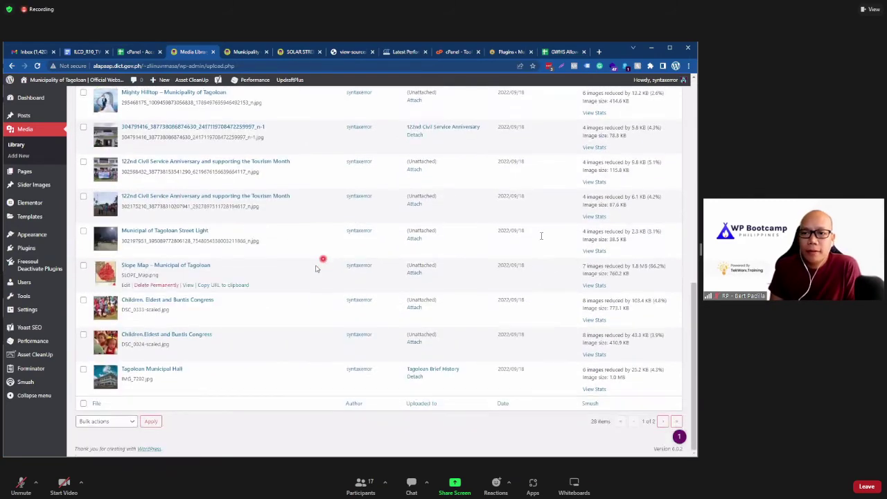
scroll(319, 270, "up", 10)
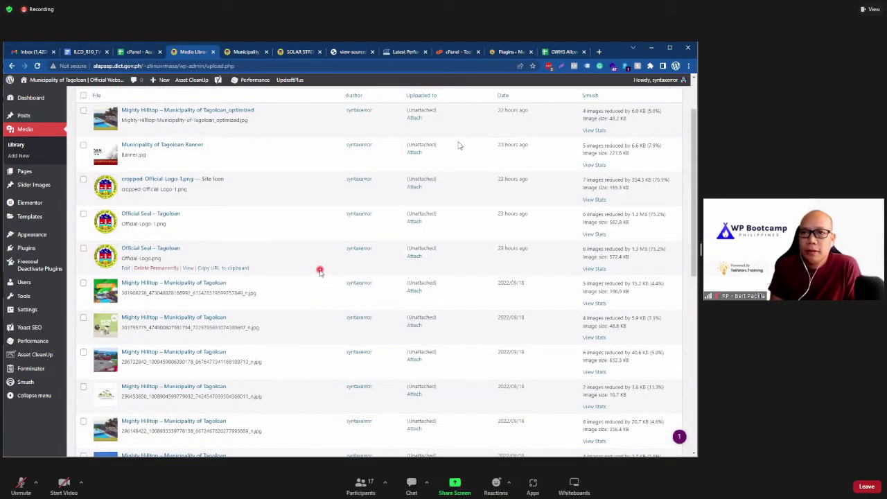
scroll(319, 270, "up", 2)
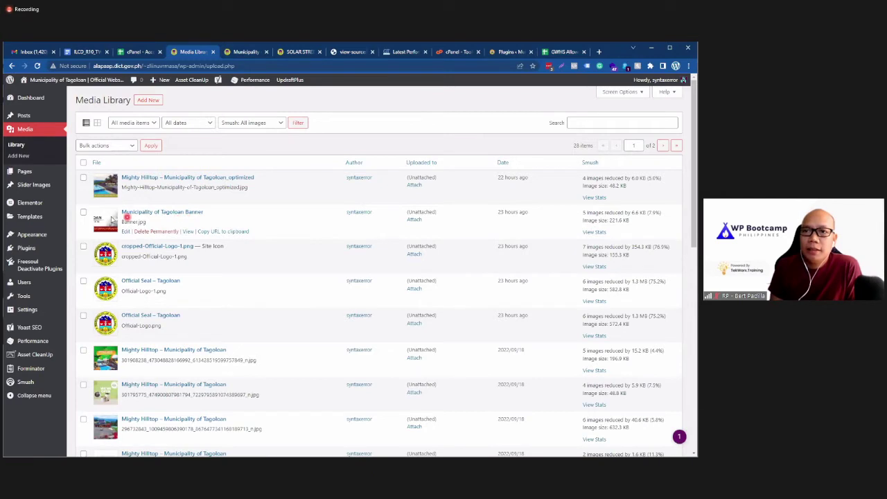
left_click(96, 124)
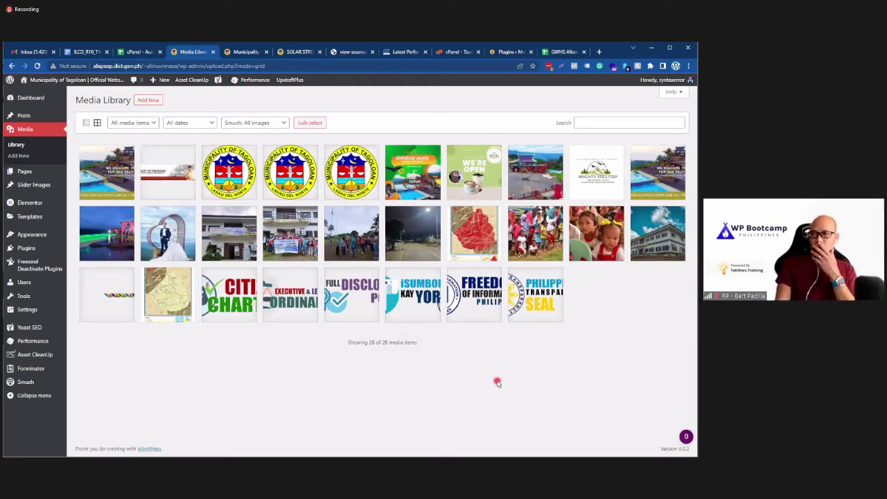
Step: Open the Municipality of Tagoloan banner's attachment details and inspect its compression savings
left_click(184, 167)
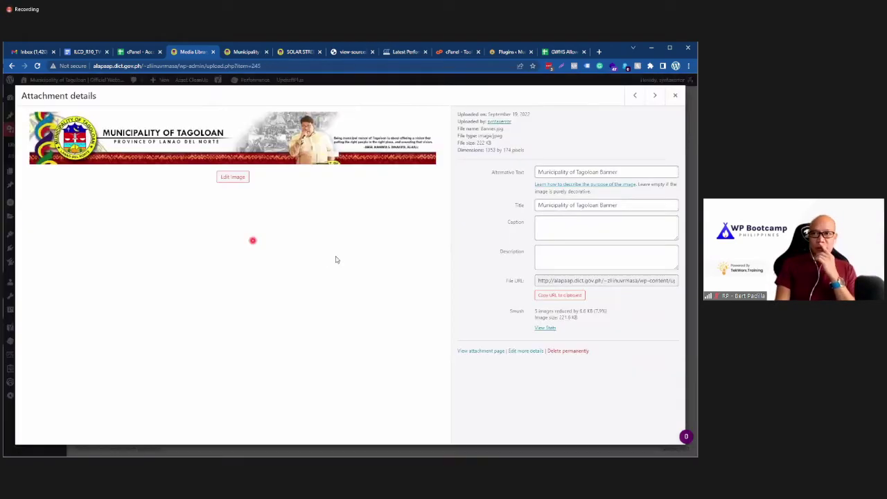
left_click(255, 54)
left_click(194, 53)
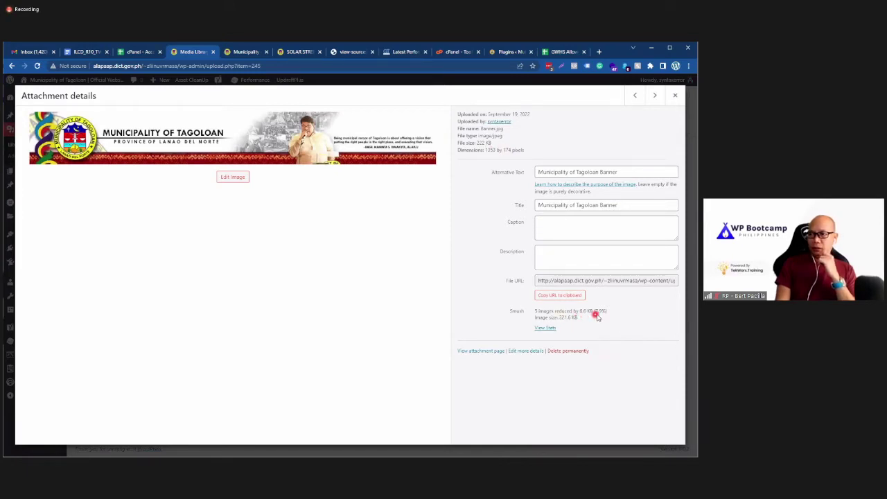
left_click_drag(612, 312, 588, 311)
left_click(482, 218)
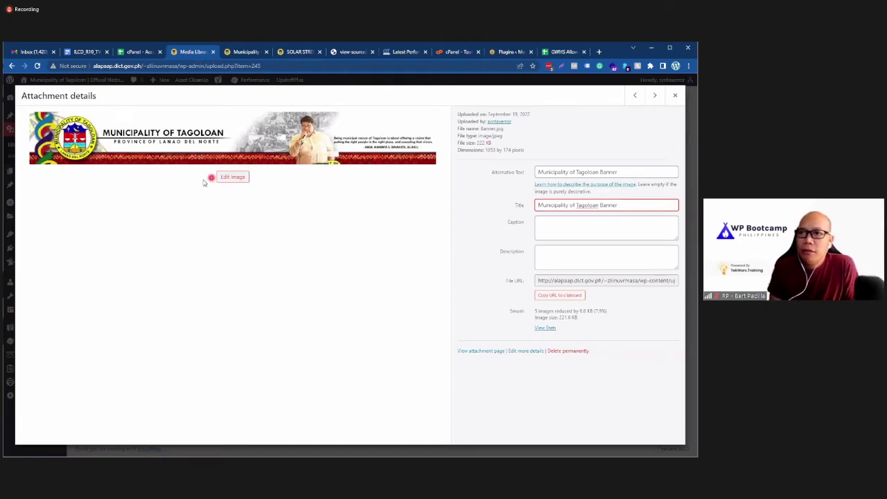
Step: Check the banner on the front page, then load its Banner.jpg file URL in a new tab
left_click(239, 53)
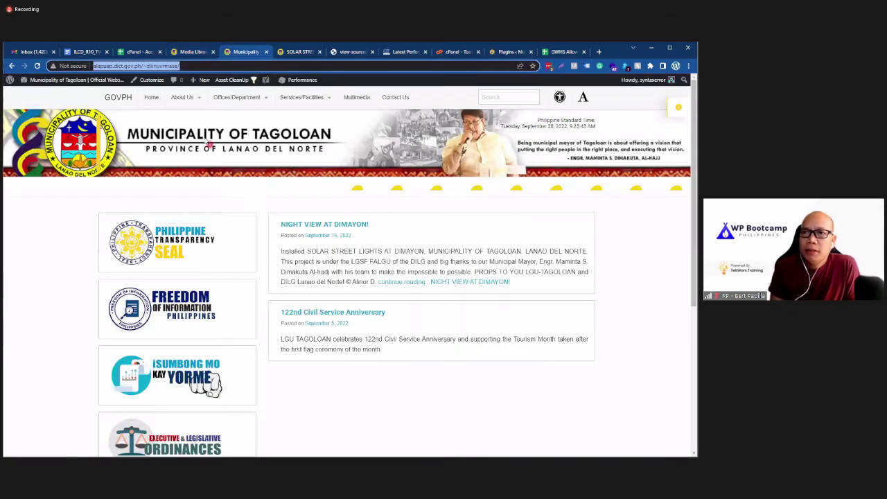
right_click(205, 139)
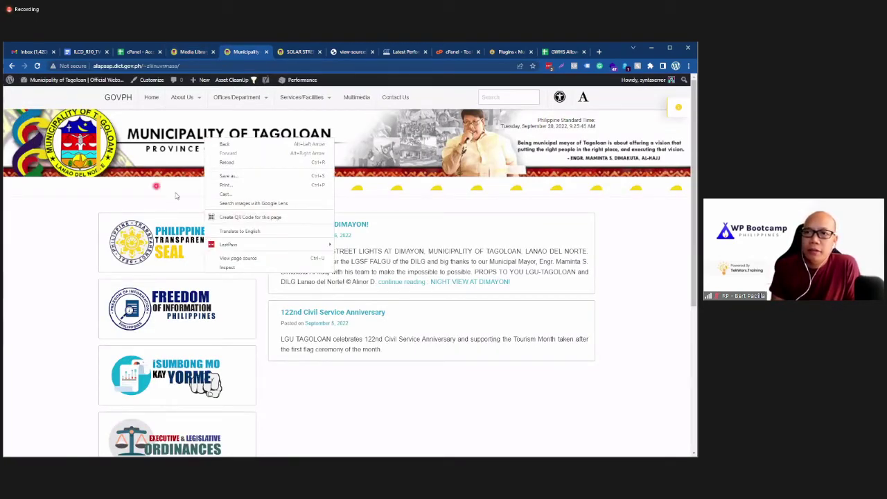
left_click(66, 216)
right_click(248, 146)
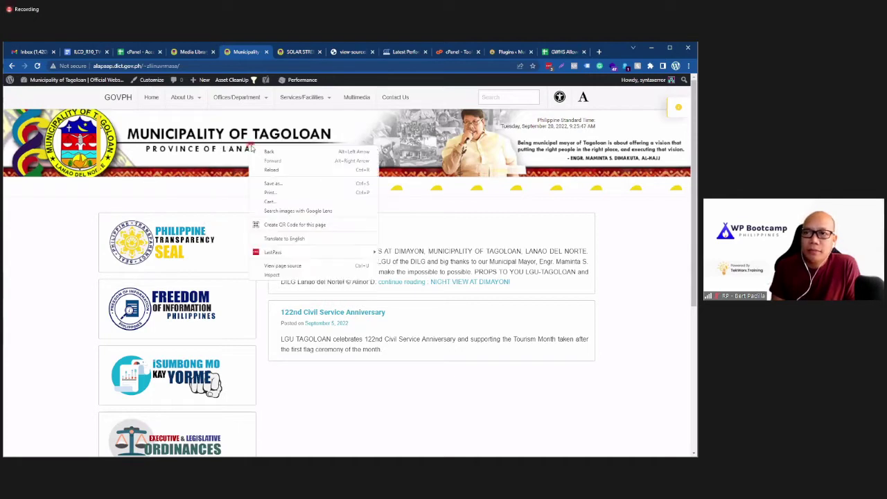
left_click(203, 53)
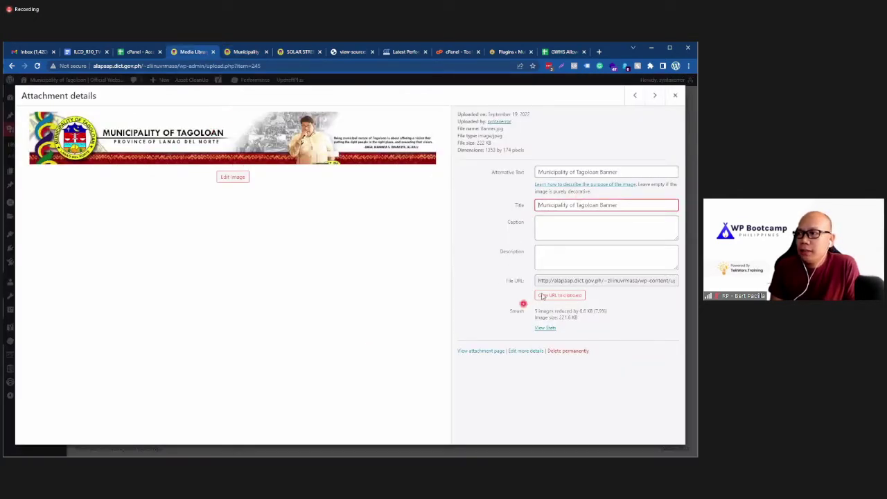
left_click(565, 282)
right_click(565, 281)
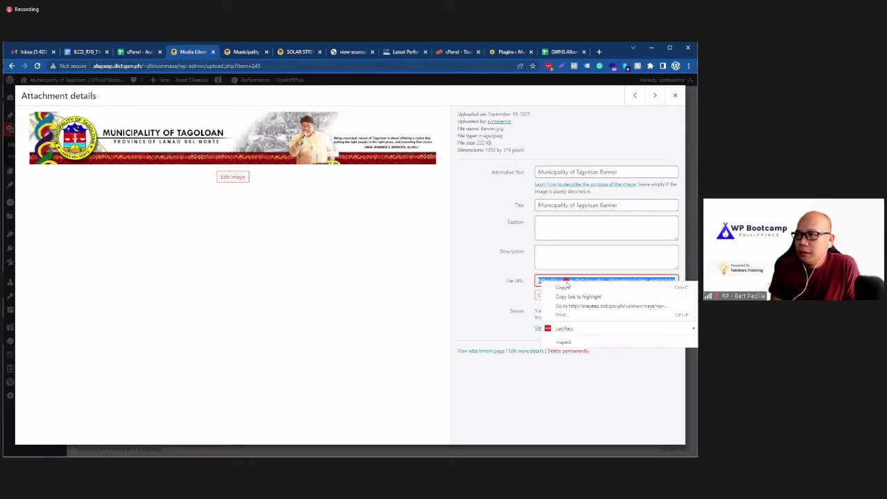
left_click(575, 306)
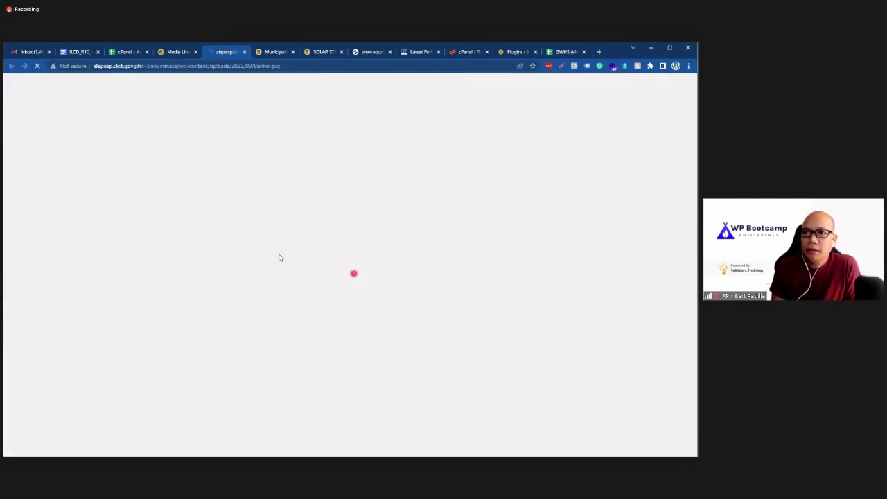
Step: Copy the banner's alternative text from its attachment details
right_click(309, 253)
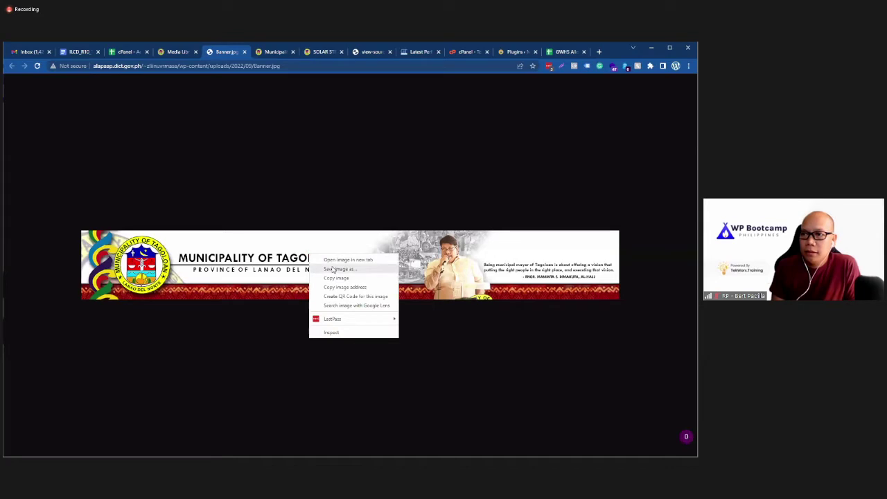
left_click(332, 269)
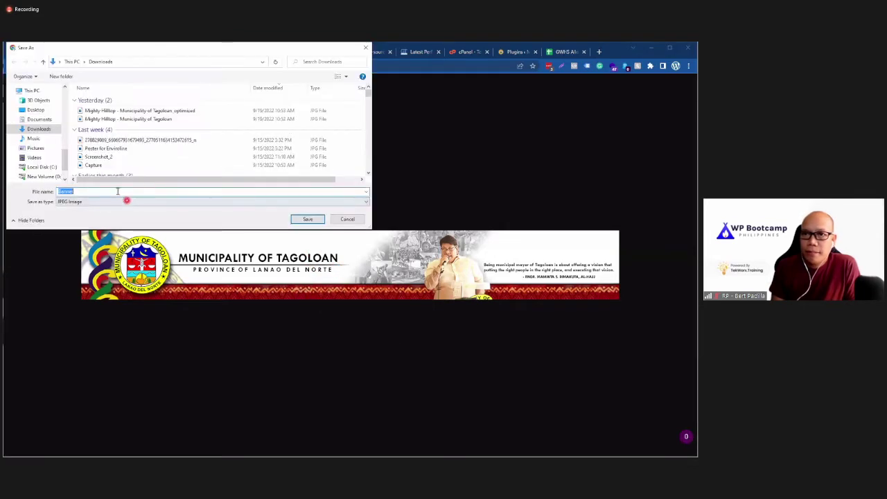
left_click(347, 219)
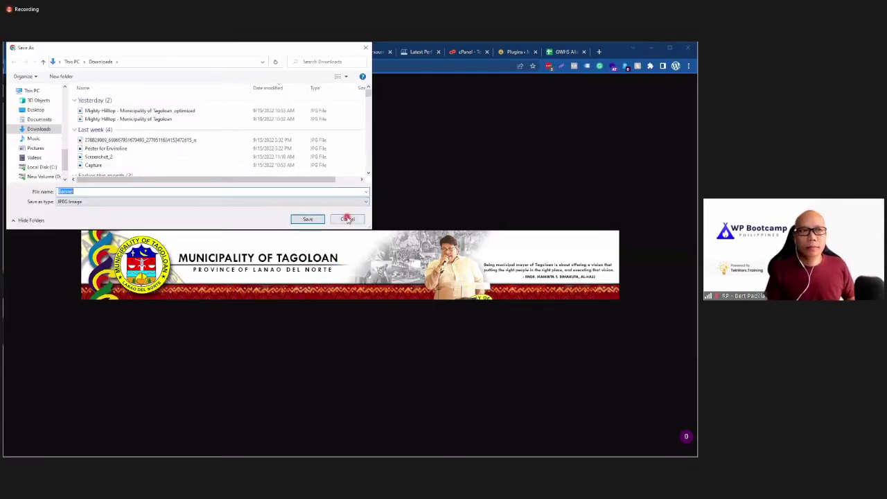
left_click(171, 52)
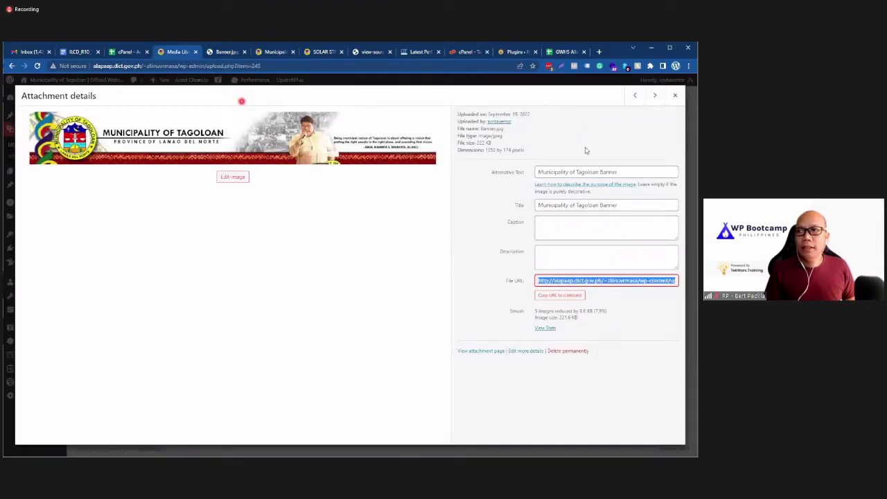
left_click(600, 173)
key("ctrl+a")
key("ctrl+c")
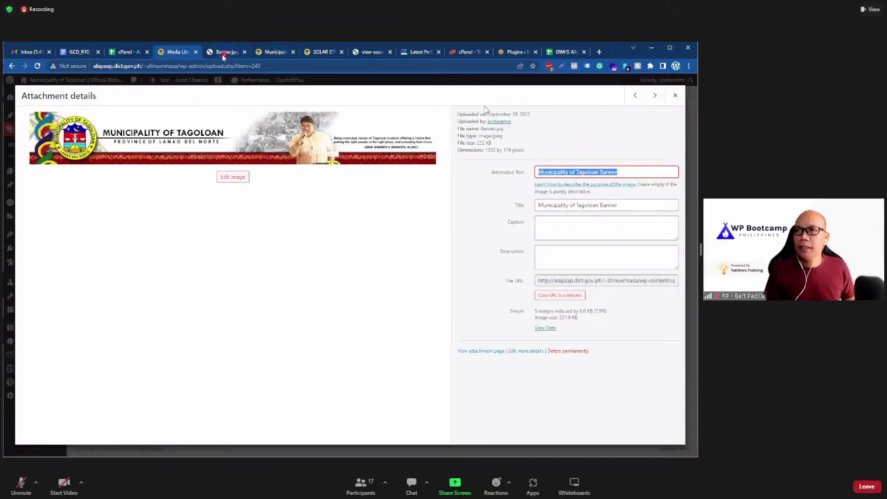
Step: Save Banner.jpg into Downloads as 'Municipality of Tagoloan Banner'
left_click(223, 52)
right_click(219, 263)
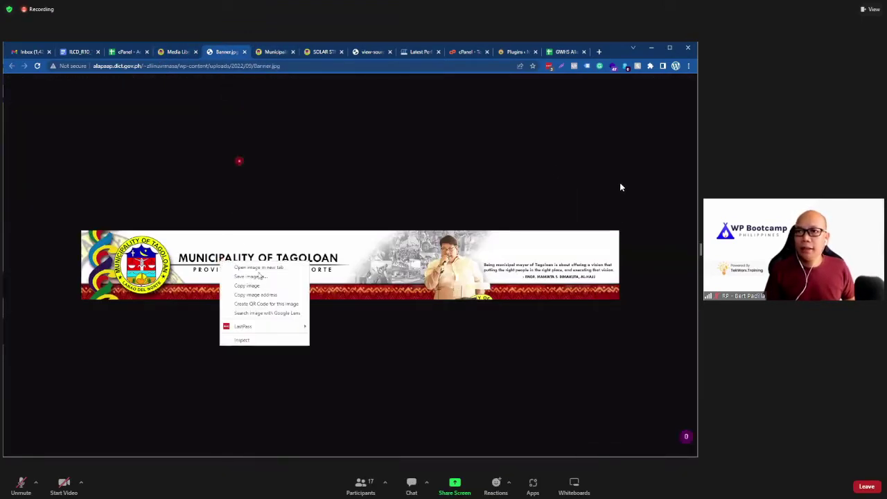
left_click(262, 277)
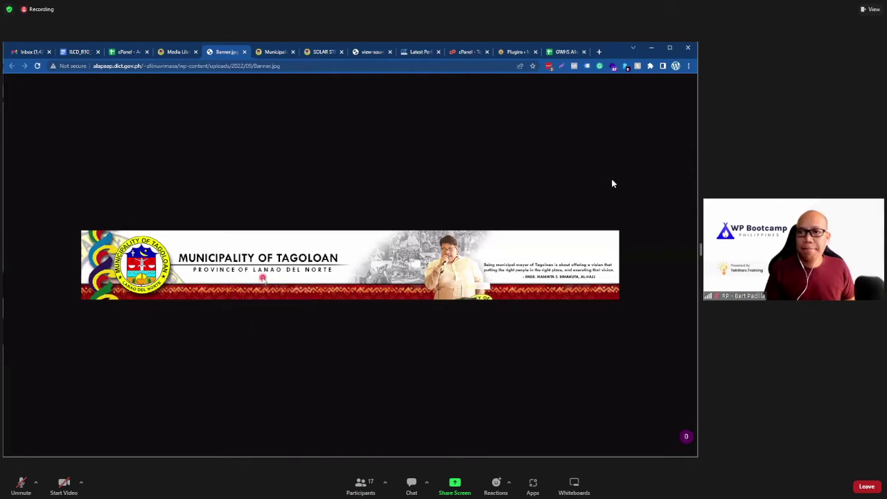
key("ctrl+v")
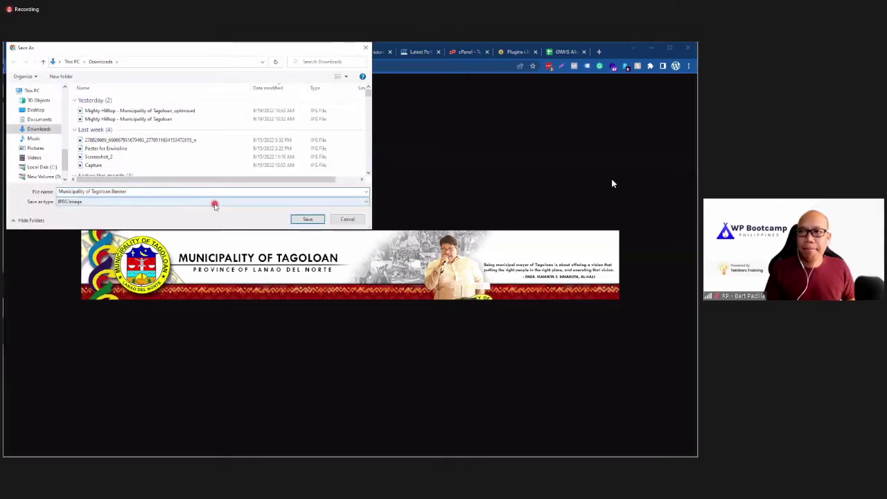
left_click(307, 219)
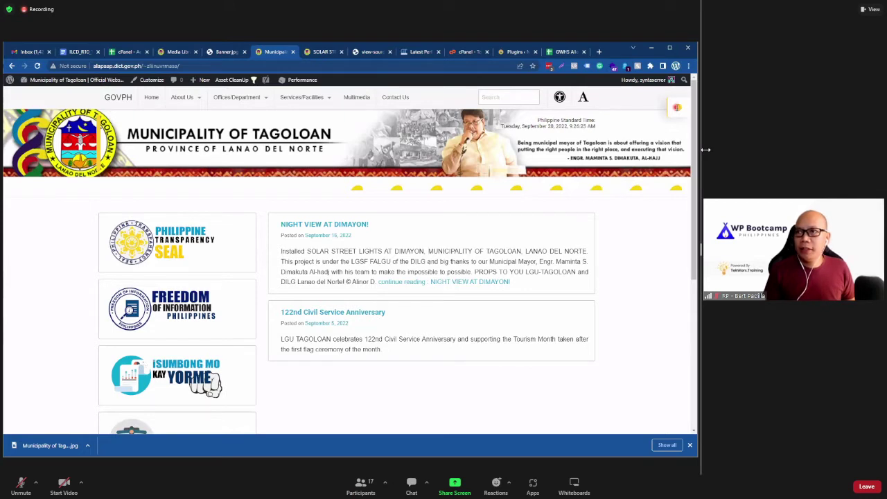
Step: Open the homepage's image issues report and dismiss the download notification
left_click(676, 107)
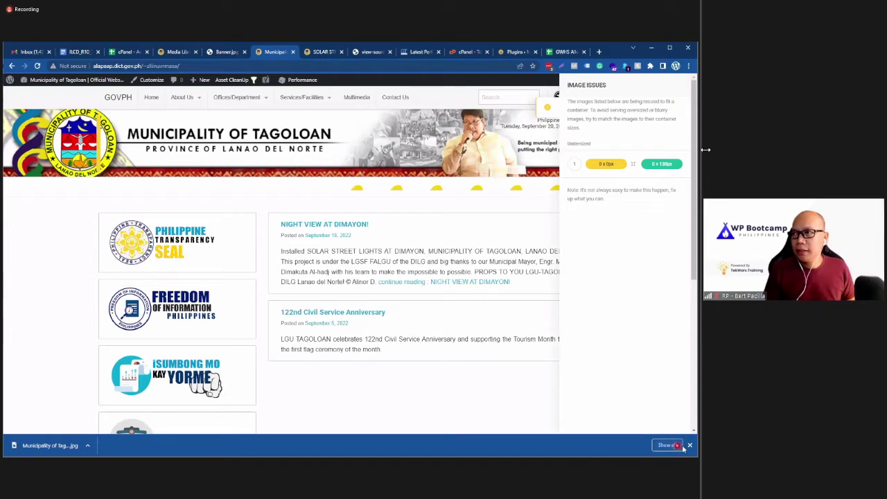
left_click(688, 445)
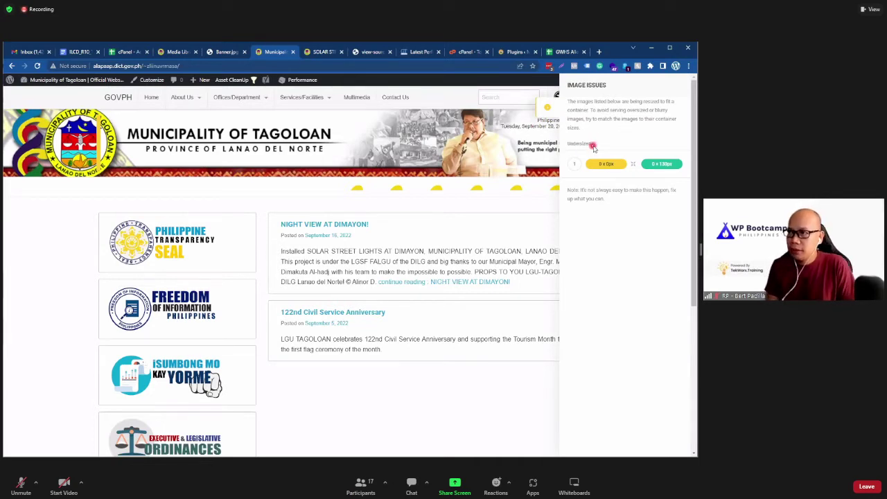
mouse_move(607, 164)
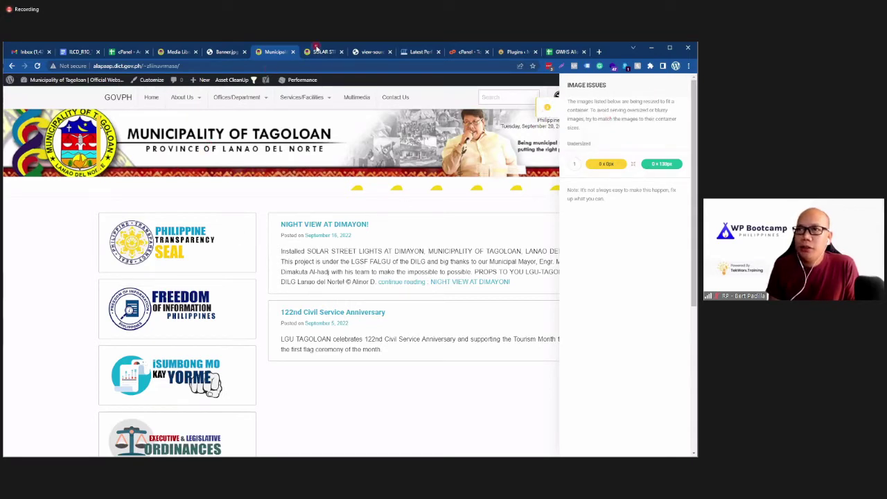
Step: Close the standalone Banner.jpg view and return to the GTmetrix report (810 KB, 41 requests)
left_click(229, 54)
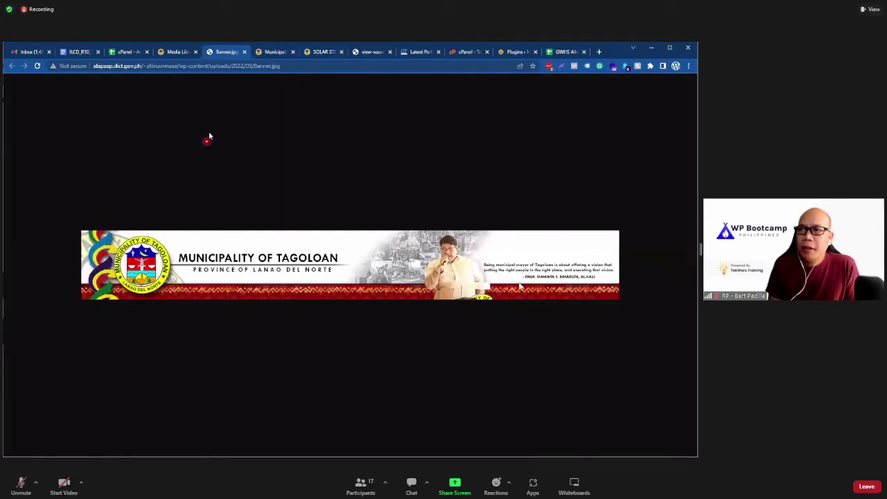
left_click(244, 51)
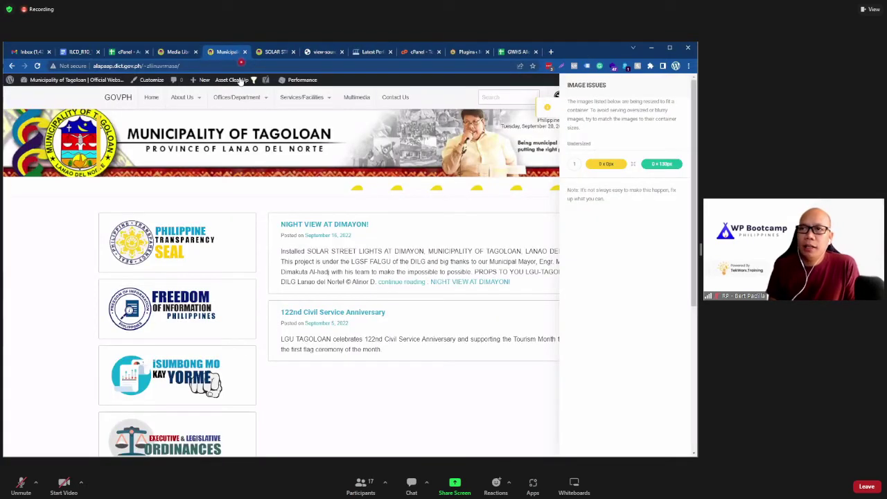
left_click(188, 52)
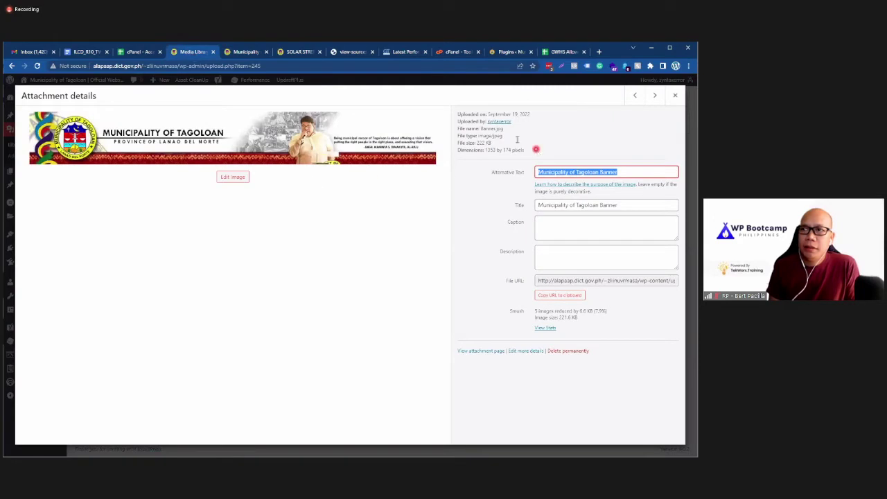
left_click(227, 52)
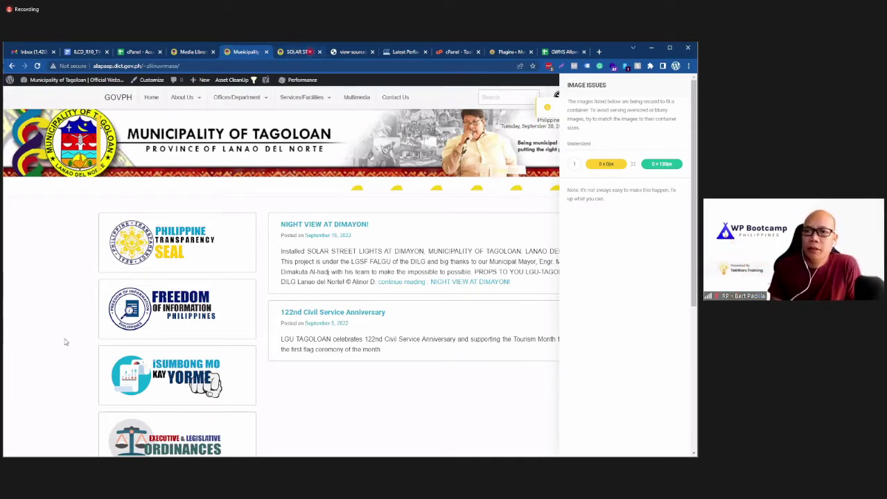
left_click(406, 52)
scroll(31, 360, "down", 11)
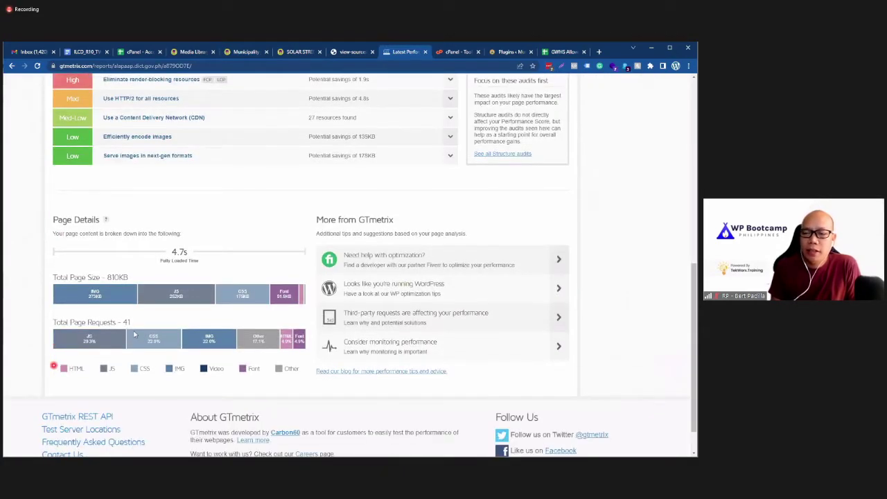
Step: Review GTmetrix's Total Page Size and Requests breakdown by file type
scroll(134, 334, "down", 1)
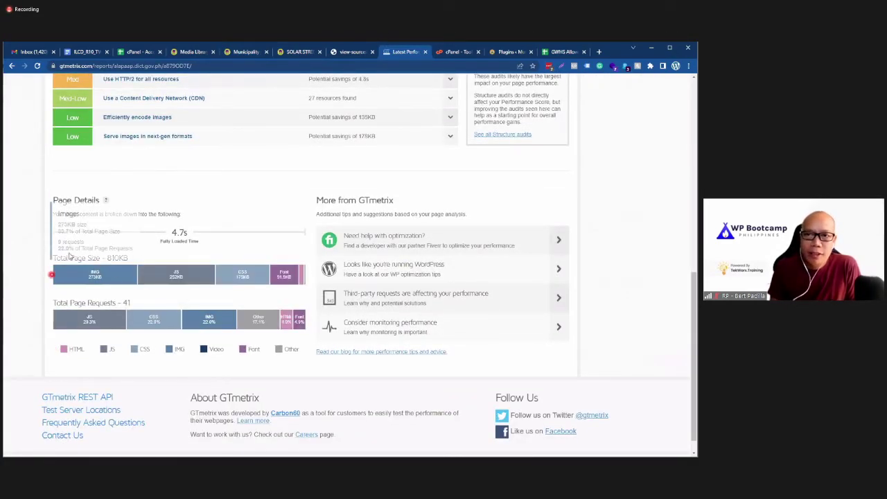
mouse_move(56, 267)
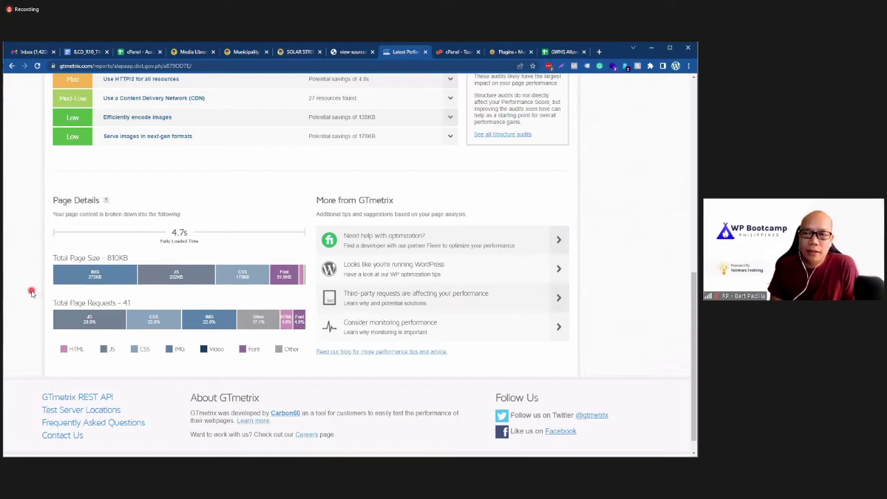
mouse_move(169, 275)
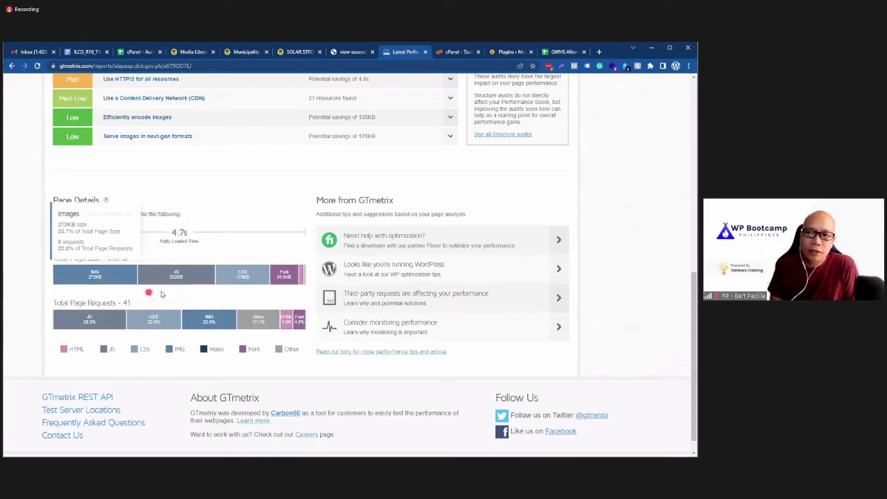
mouse_move(106, 277)
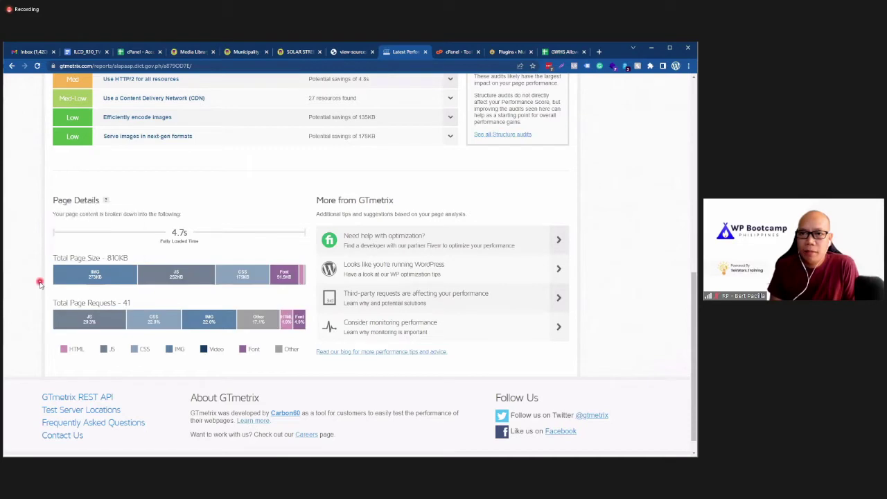
mouse_move(76, 277)
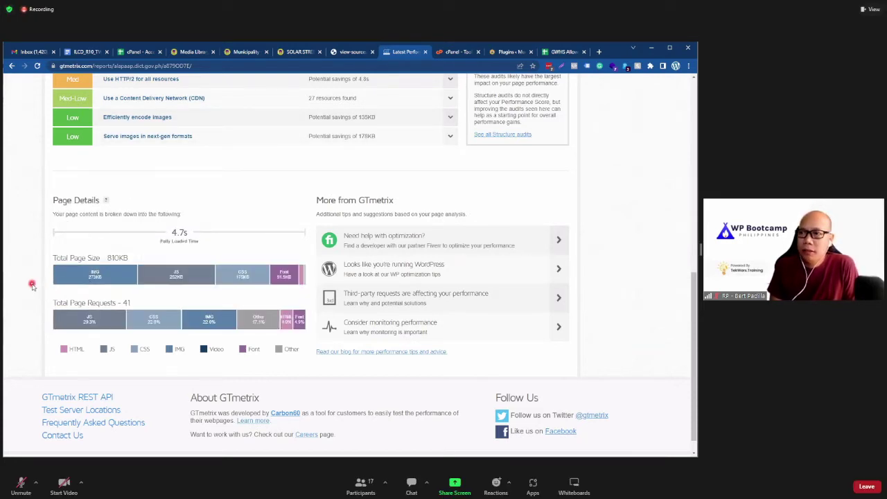
scroll(34, 286, "up", 6)
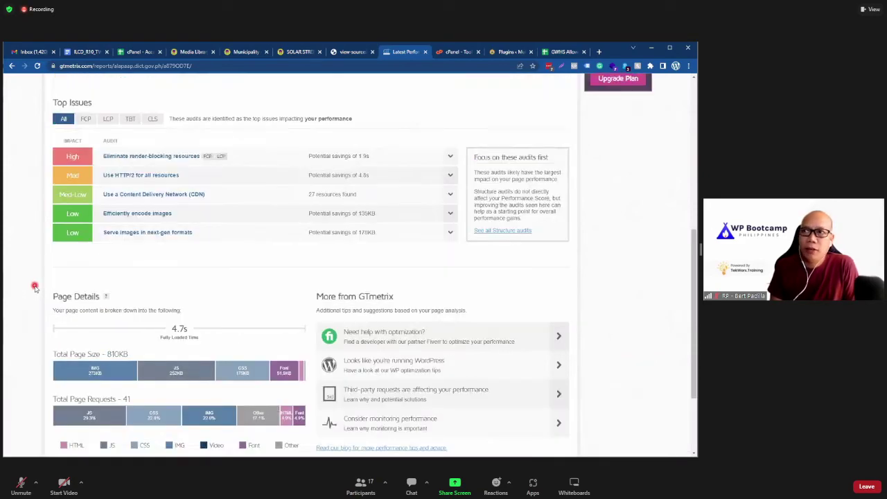
Step: Compare the Solar Street, homepage and GTmetrix tabs, then return to Banner.jpg's attachment details
left_click(307, 54)
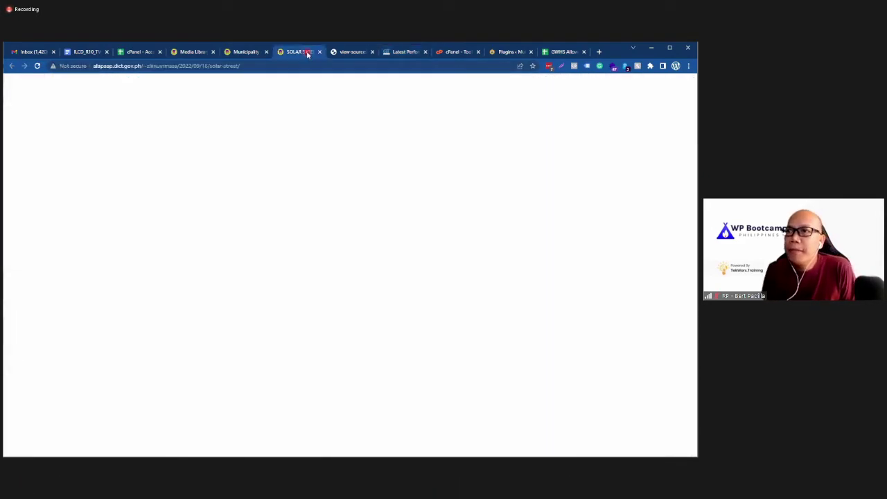
left_click(348, 53)
left_click(394, 53)
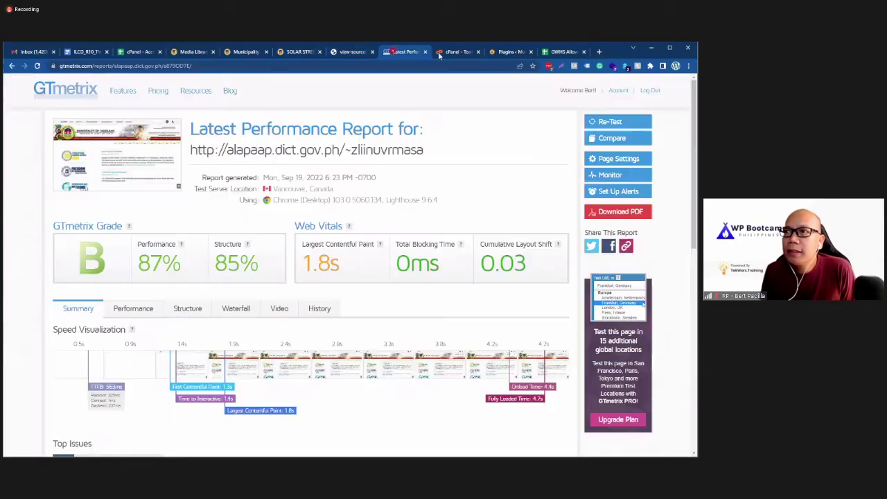
left_click(295, 53)
left_click(242, 52)
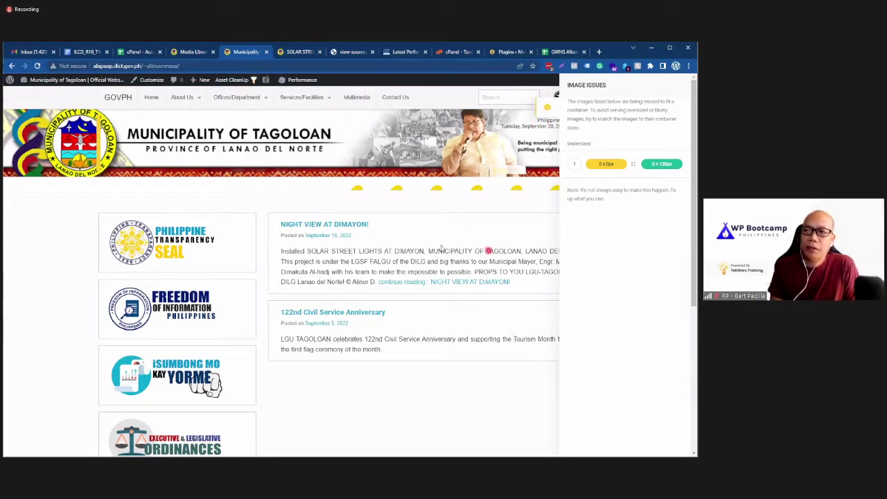
left_click(300, 52)
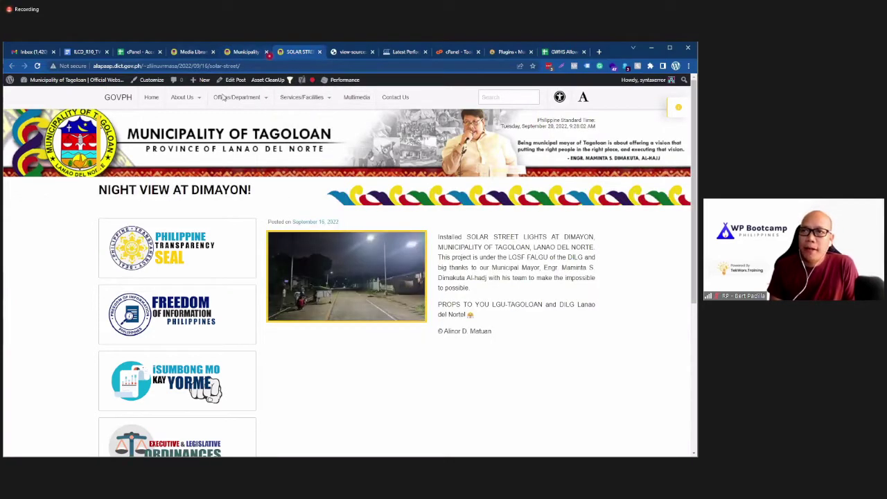
left_click(386, 51)
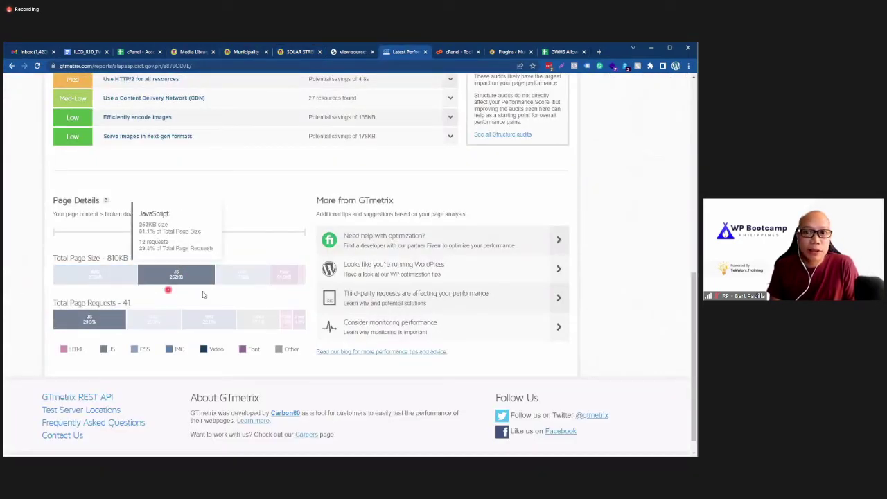
mouse_move(241, 279)
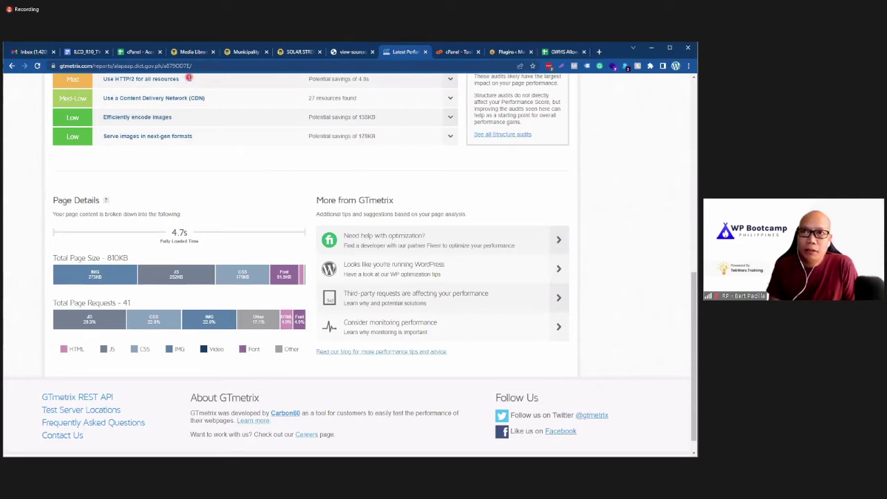
left_click(186, 54)
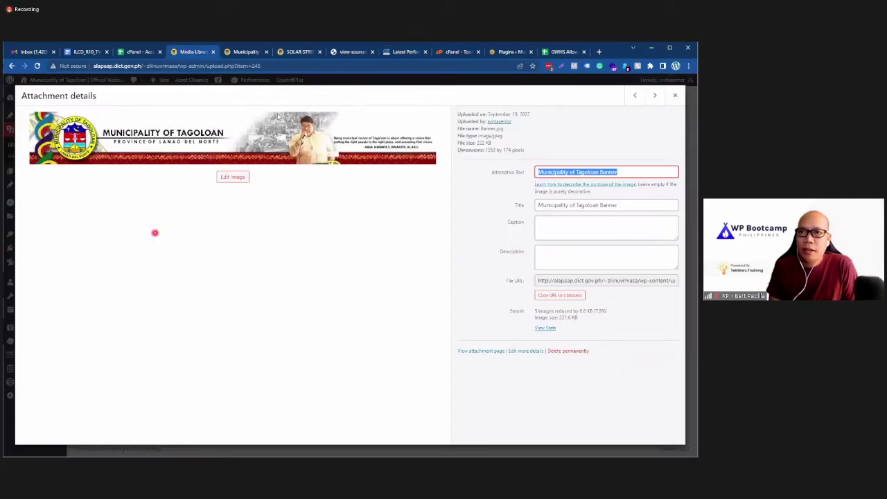
Step: Load the Asset CleanUp CSS & JS Manager asset list
key("Escape")
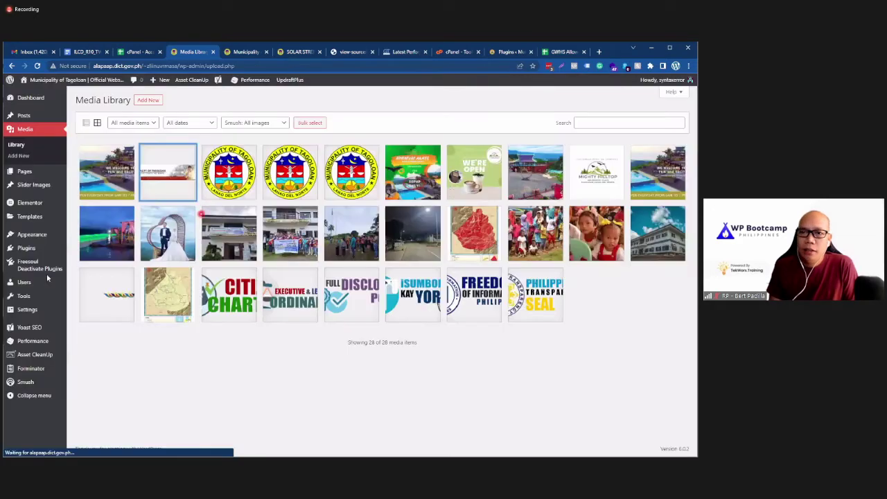
mouse_move(47, 312)
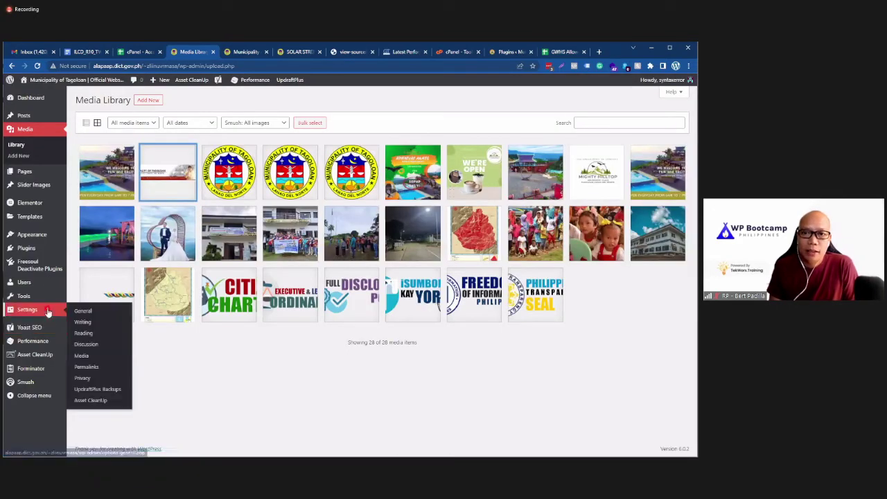
mouse_move(42, 356)
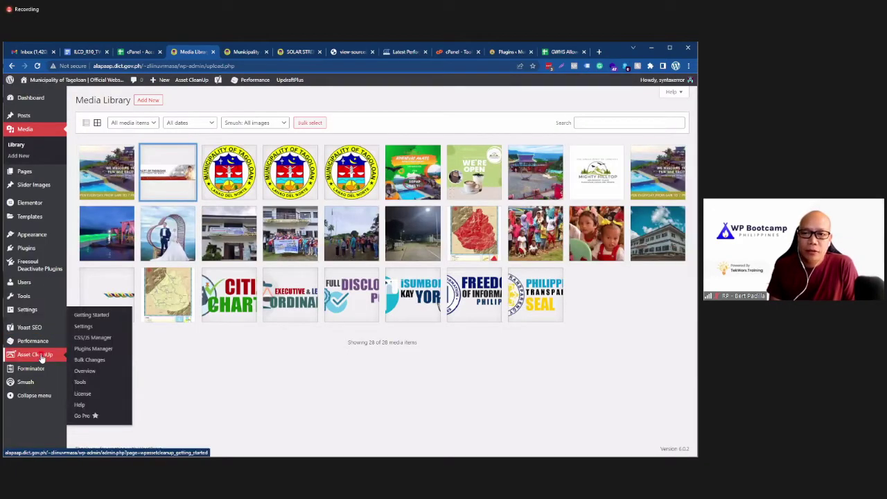
left_click(82, 325)
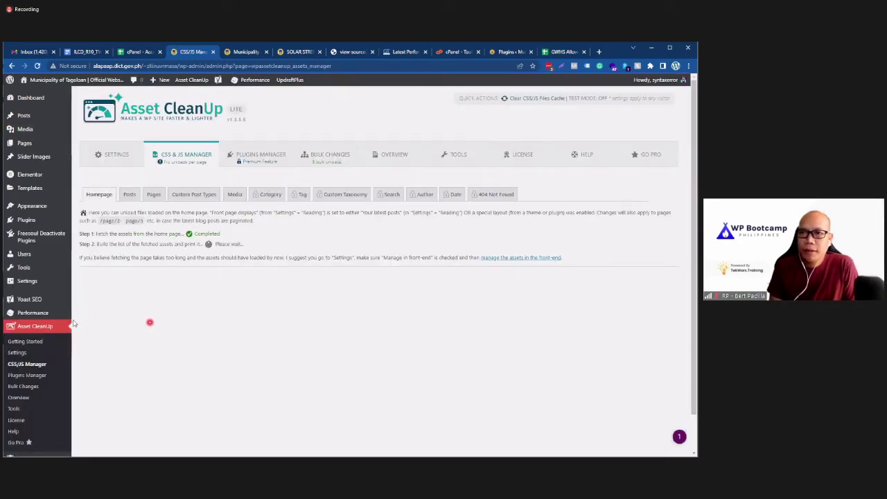
left_click(135, 161)
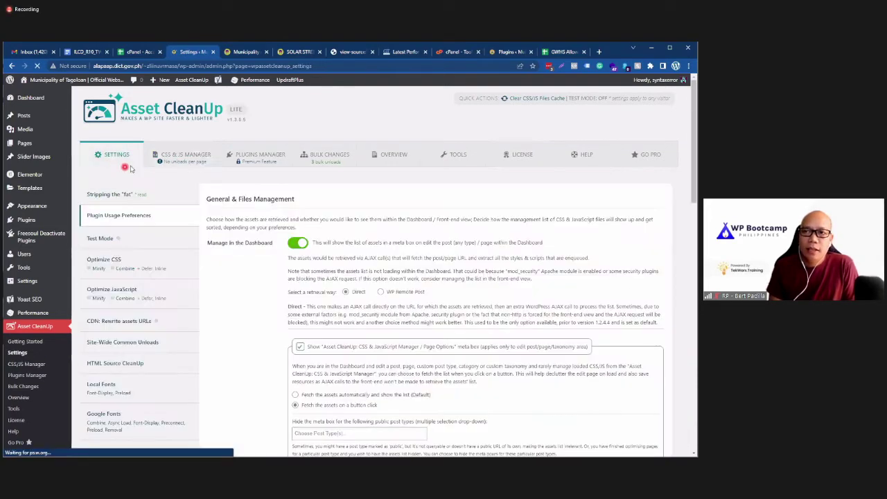
left_click(172, 159)
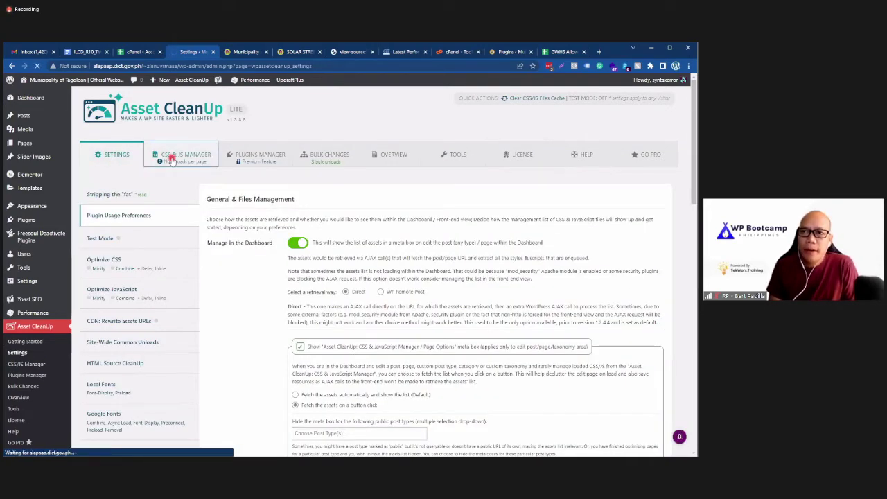
left_click(182, 157)
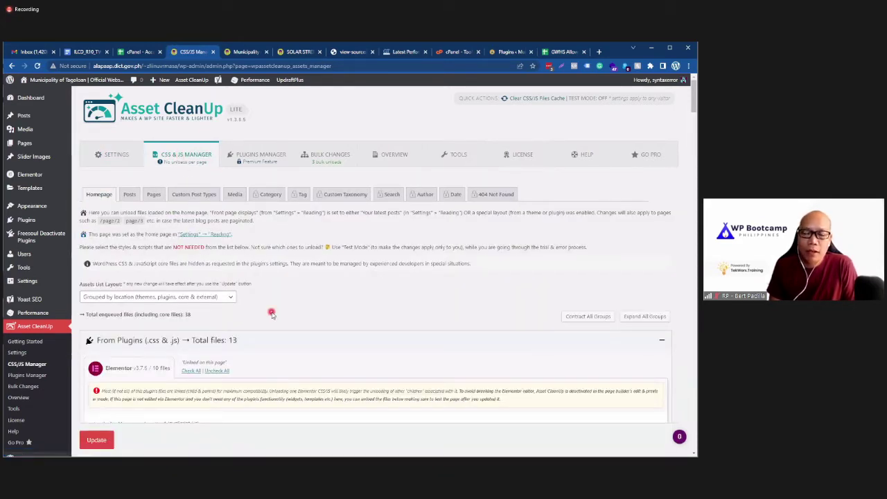
Step: Glance at the Tagoloan homepage, then open the All Pages list in a new tab
left_click(245, 54)
scroll(293, 326, "down", 4)
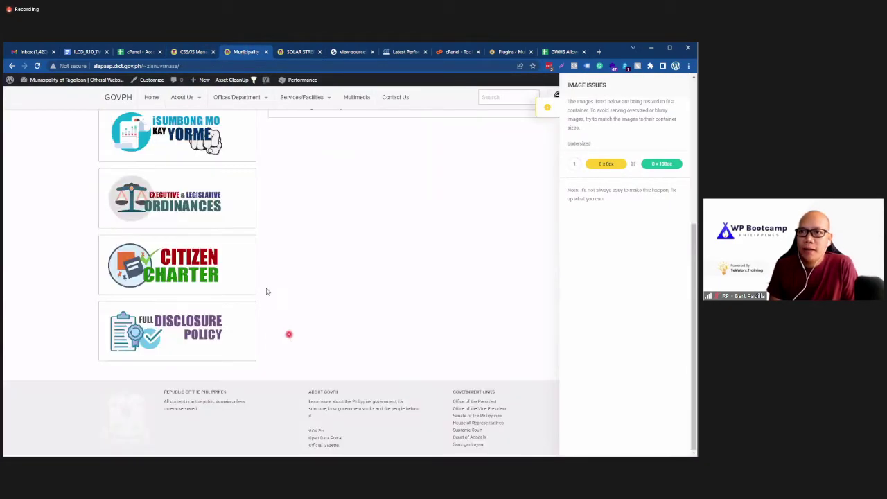
scroll(268, 291, "up", 3)
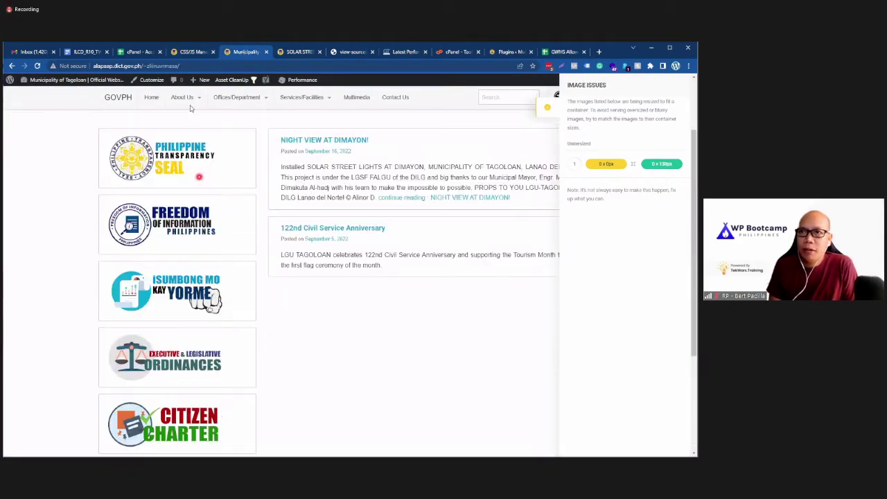
left_click(192, 52)
mouse_move(32, 143)
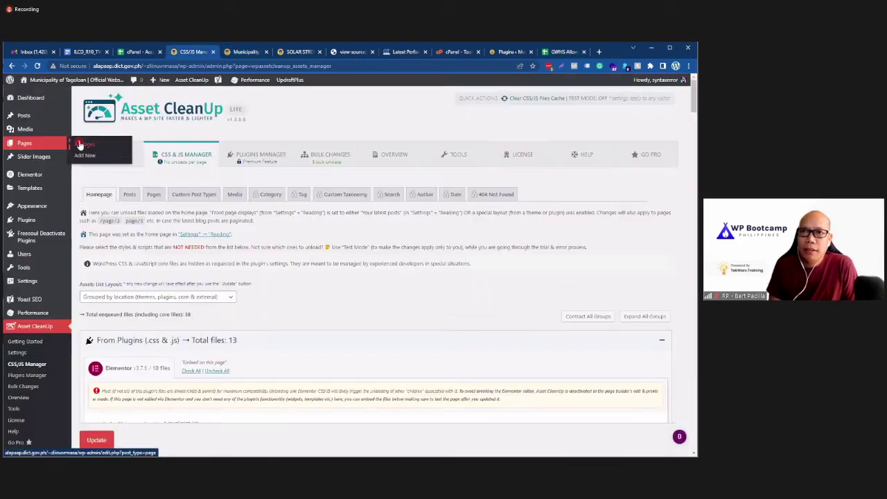
right_click(81, 145)
left_click(108, 148)
Step: Reopen the recently closed Settings > Reading page with Ctrl+Shift+T
left_click(230, 53)
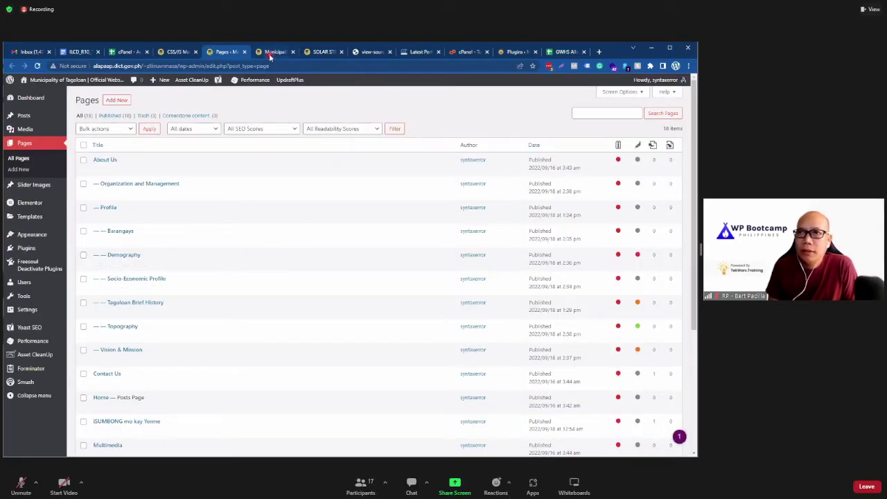
left_click(175, 51)
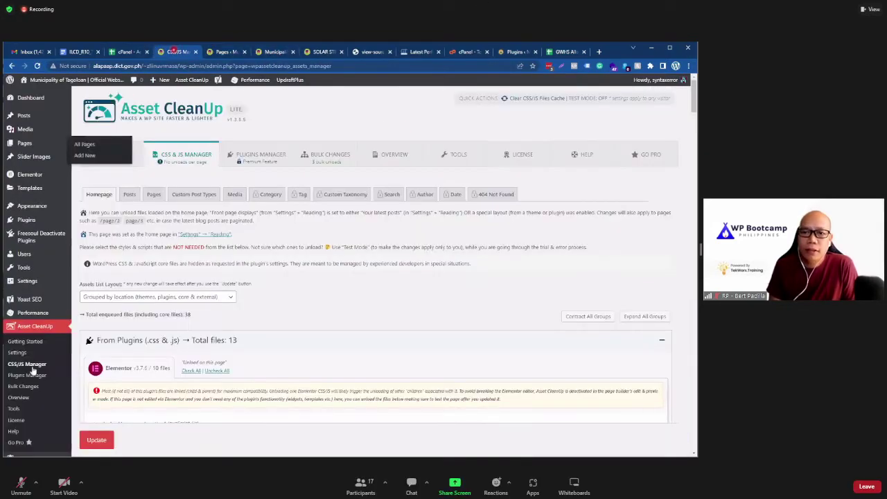
scroll(36, 305, "down", 3)
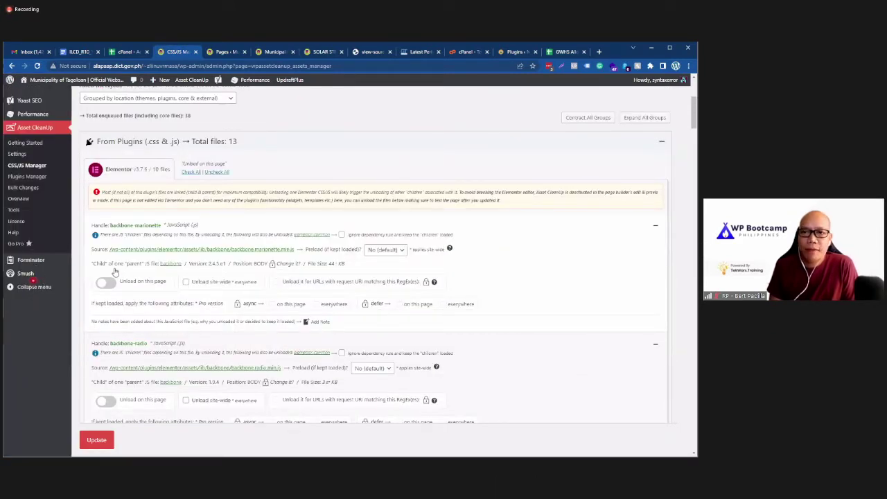
key("ctrl+shift+t")
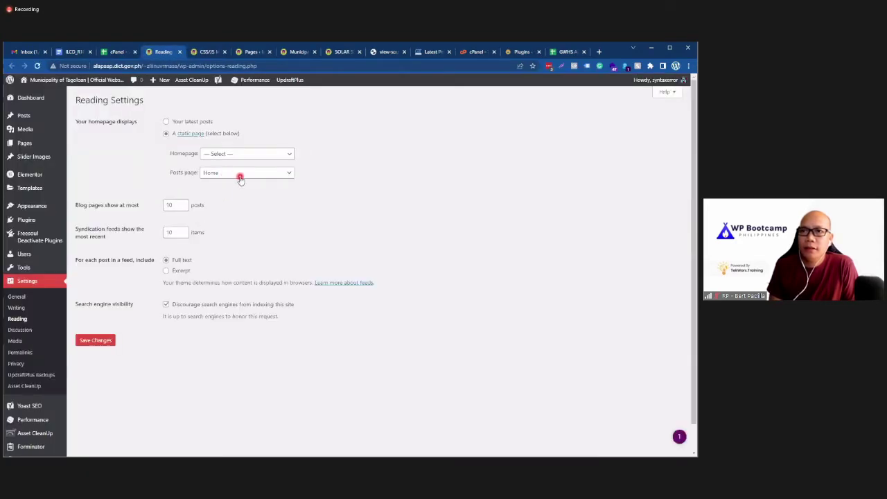
Step: Confirm Home remains the posts page, then return to the Pages list
left_click(240, 178)
left_click(237, 89)
left_click(251, 52)
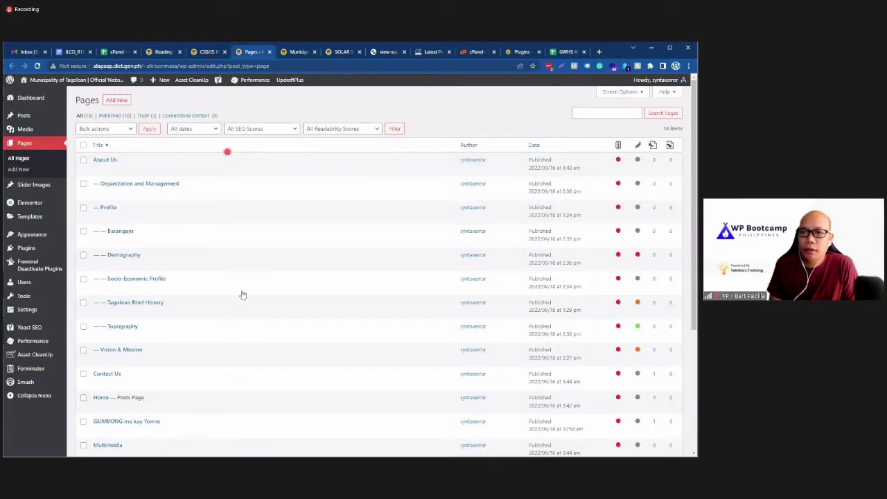
scroll(242, 294, "down", 1)
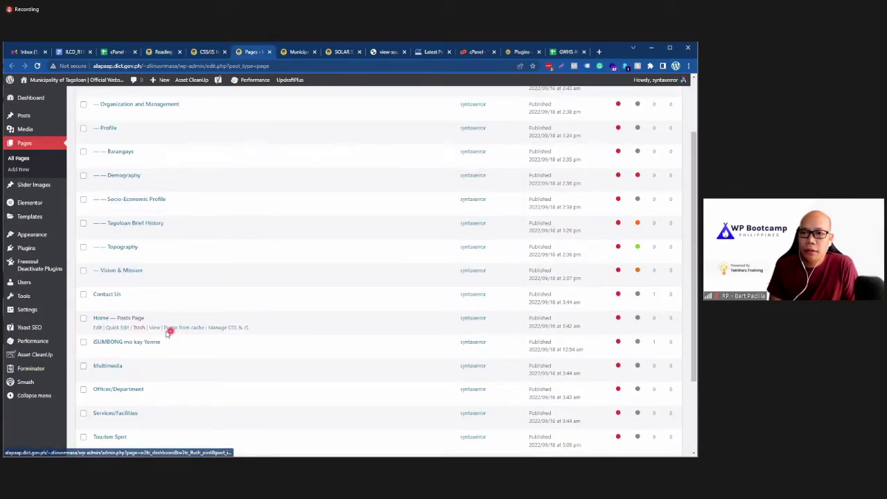
Step: Open the live Home page in a new tab and select its web address
right_click(155, 327)
left_click(175, 334)
left_click(276, 52)
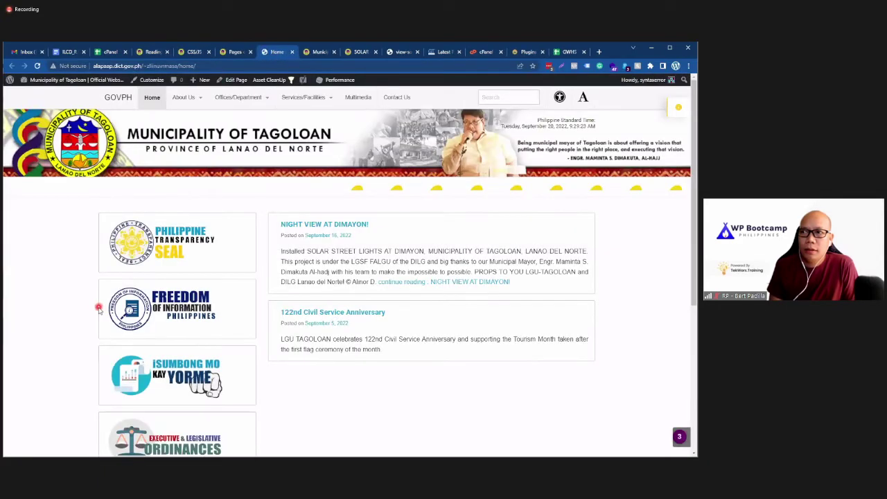
scroll(97, 309, "down", 4)
scroll(92, 312, "up", 4)
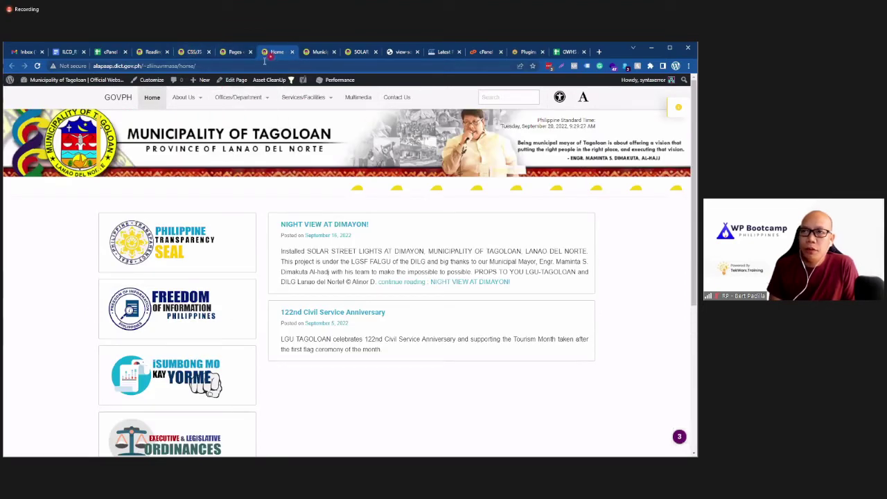
left_click(218, 66)
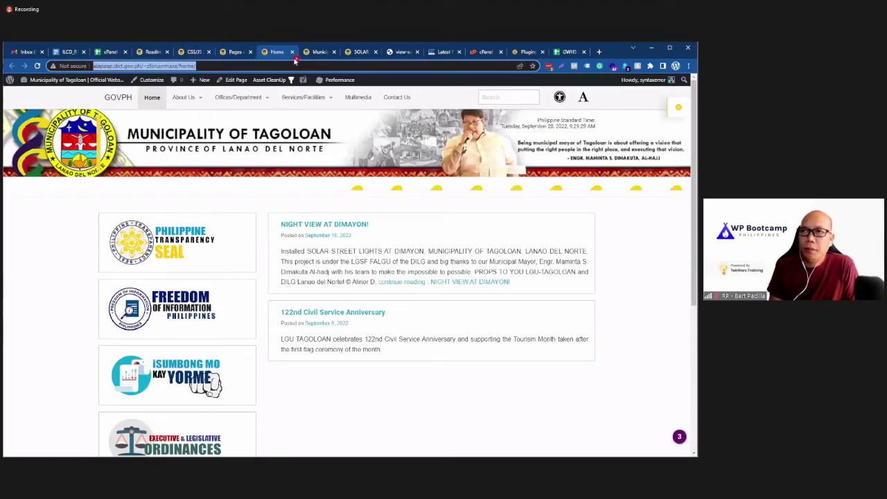
Step: Open the Home page in the WordPress editor
left_click(193, 52)
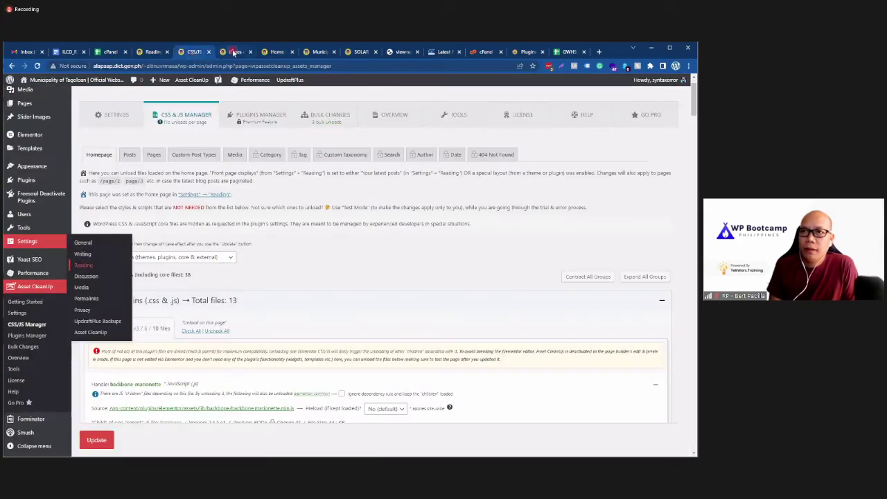
left_click(234, 52)
left_click(100, 322)
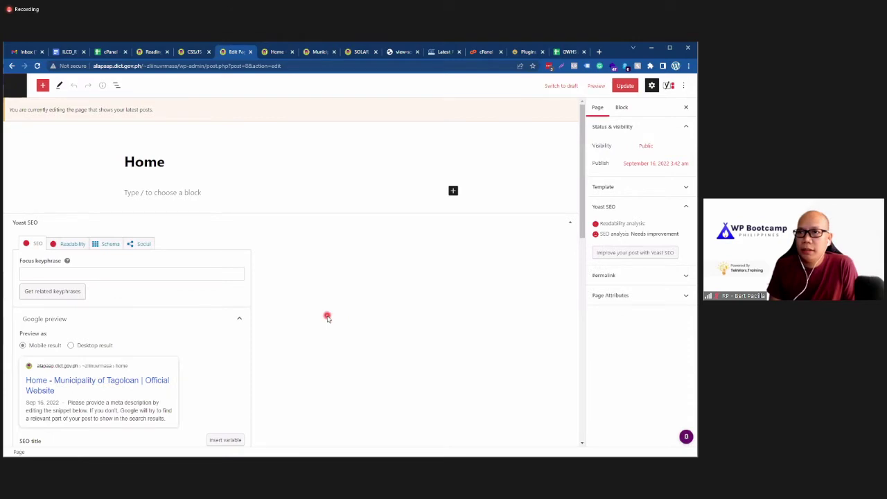
Step: Fetch the Home page's CSS & JavaScript management list in the Asset CleanUp panel
scroll(327, 317, "down", 10)
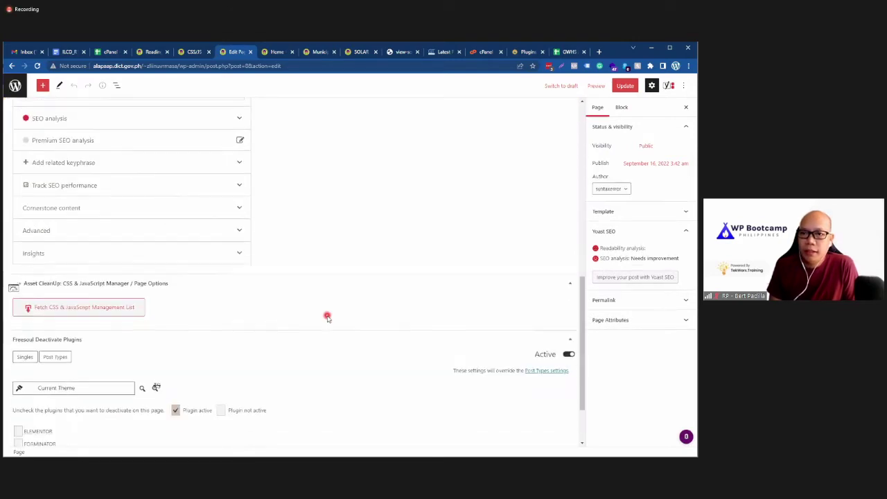
scroll(327, 317, "down", 1)
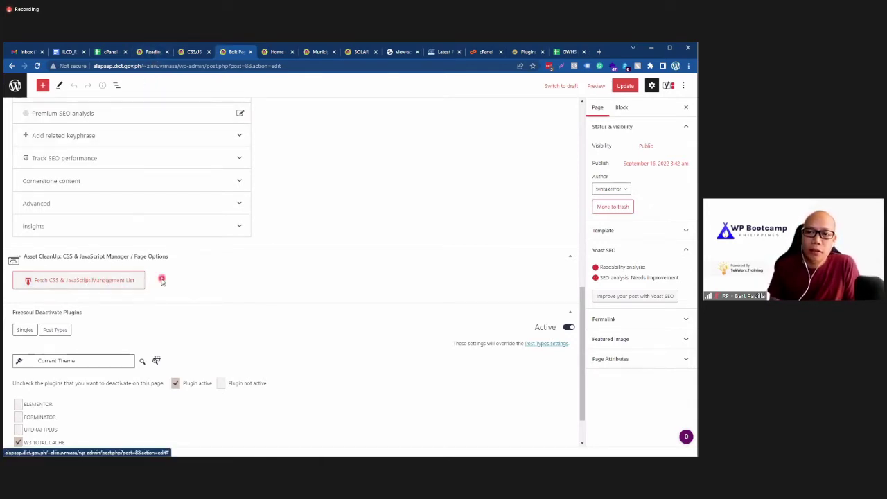
left_click(132, 282)
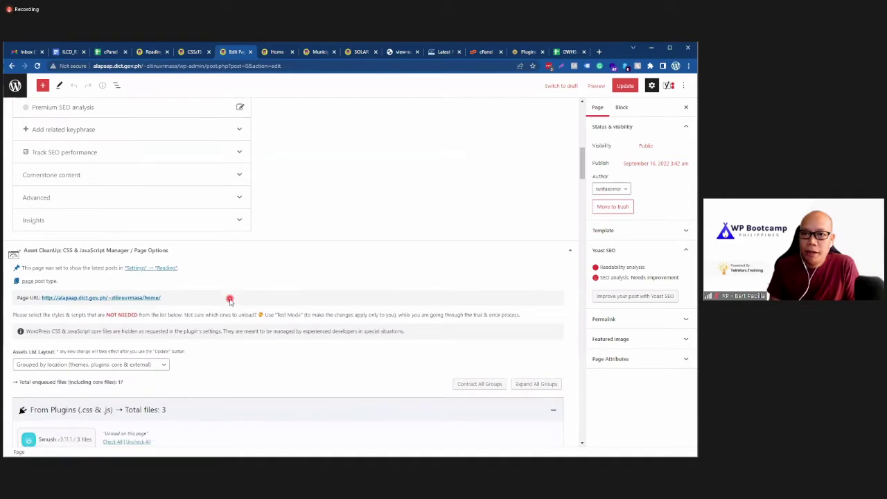
Step: Scroll through the loaded CSS and JavaScript assets for the Home page
scroll(230, 299, "down", 10)
scroll(205, 360, "down", 10)
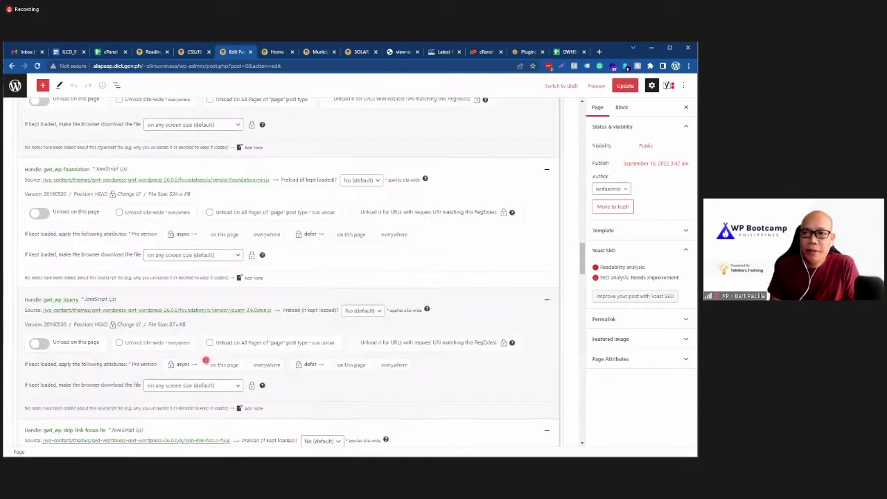
scroll(208, 367, "down", 6)
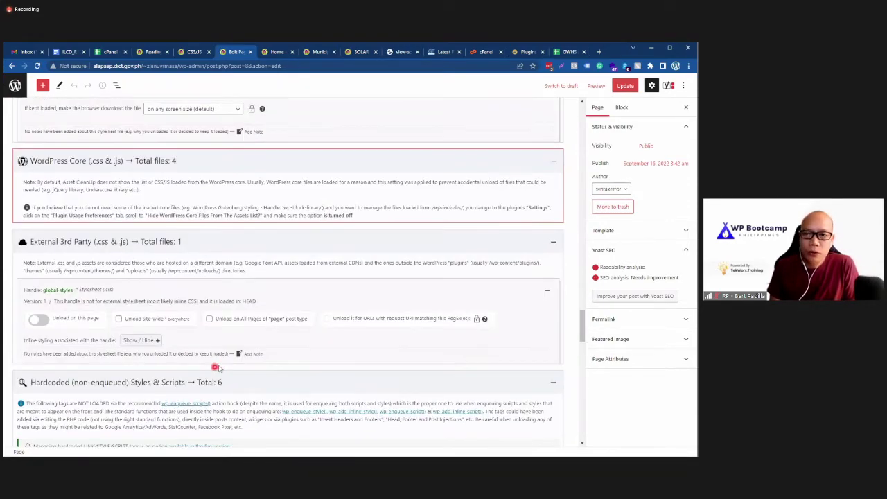
scroll(218, 365, "down", 10)
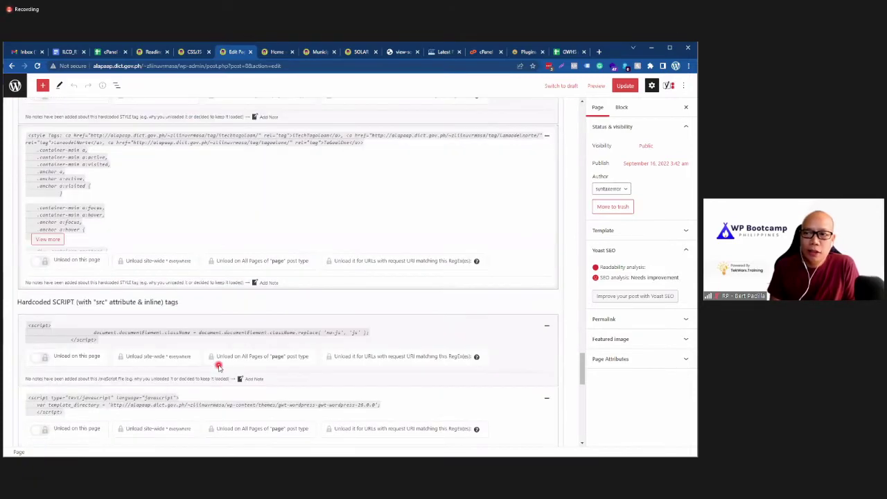
scroll(218, 365, "down", 5)
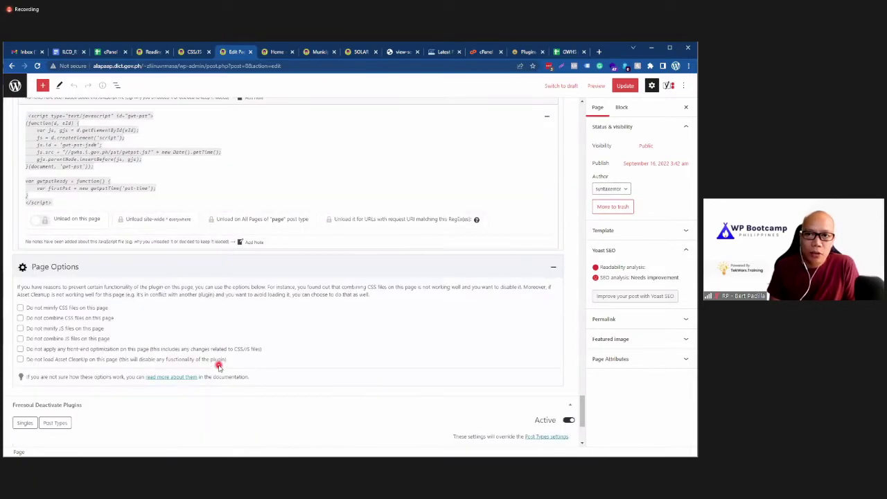
scroll(151, 352, "up", 15)
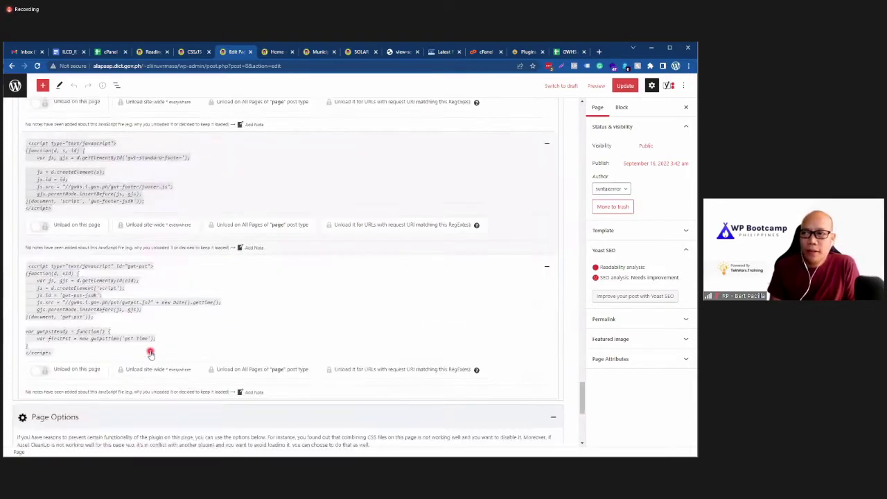
scroll(150, 352, "up", 10)
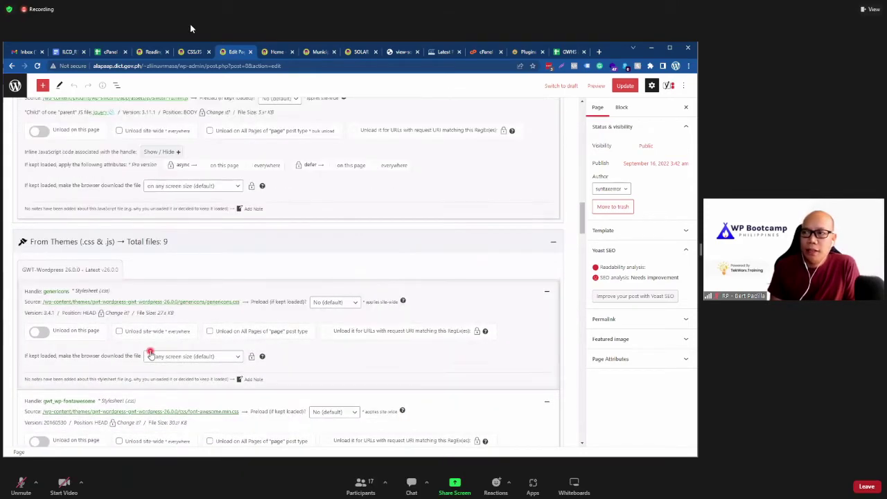
scroll(150, 351, "up", 5)
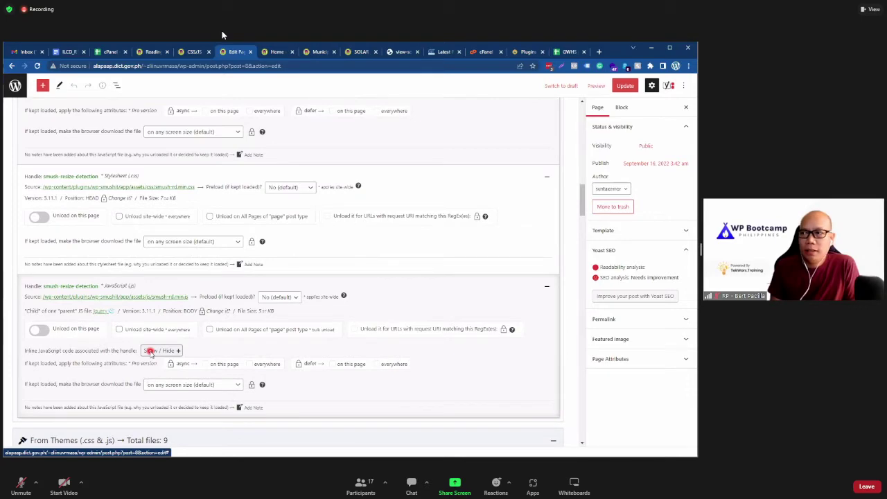
scroll(264, 310, "up", 15)
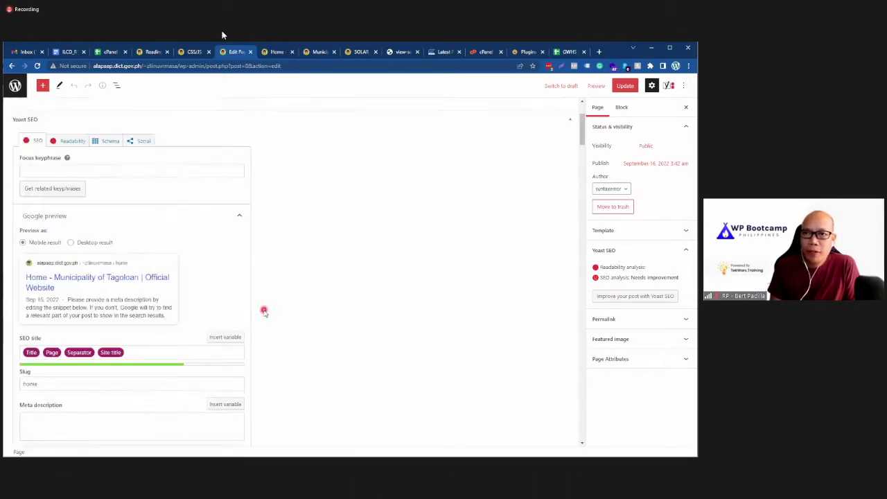
scroll(264, 310, "up", 3)
scroll(287, 305, "down", 5)
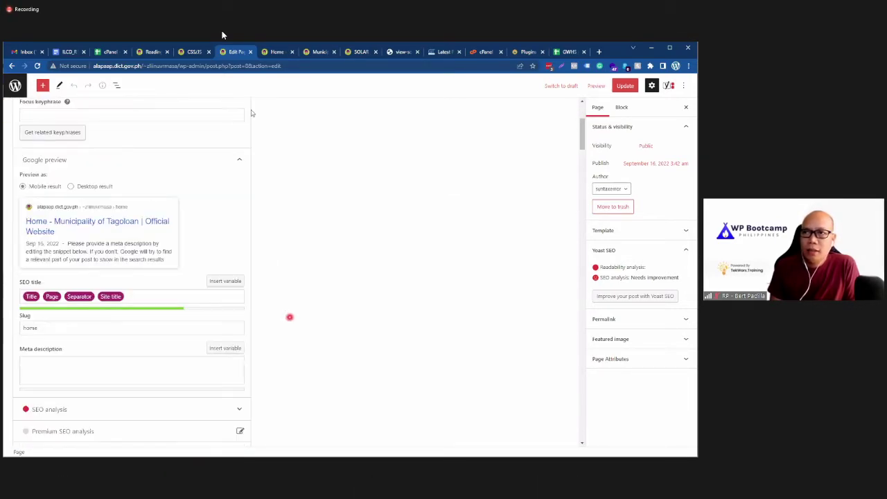
left_click(277, 52)
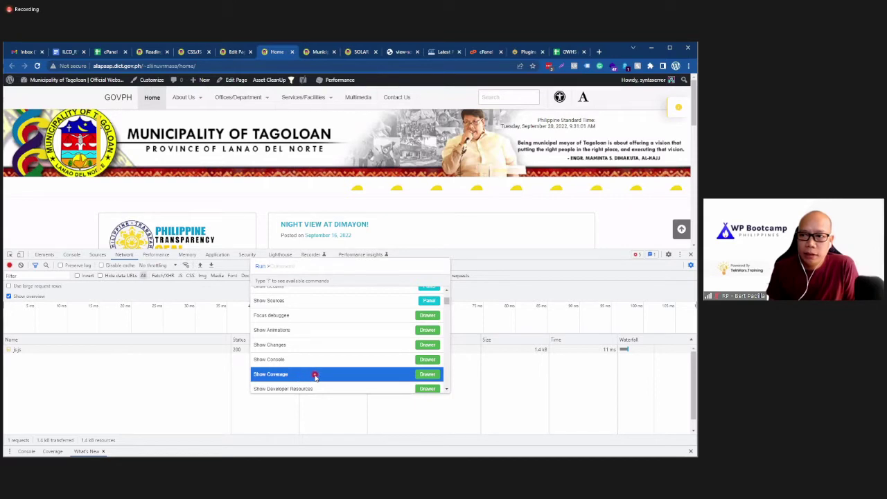
Step: Run Show Coverage from the DevTools command menu to open the Coverage drawer
left_click(315, 374)
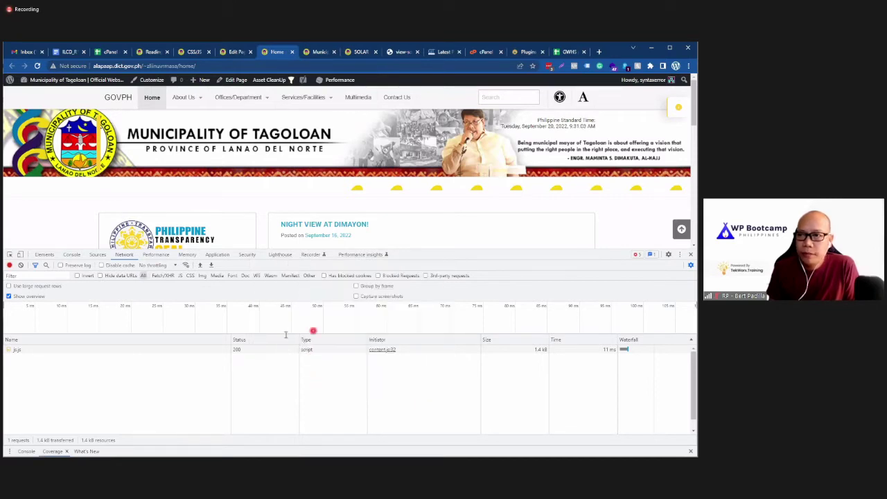
Step: Scroll through the GTmetrix report's Waterfall of requests, then go back to the Home tab
left_click(430, 54)
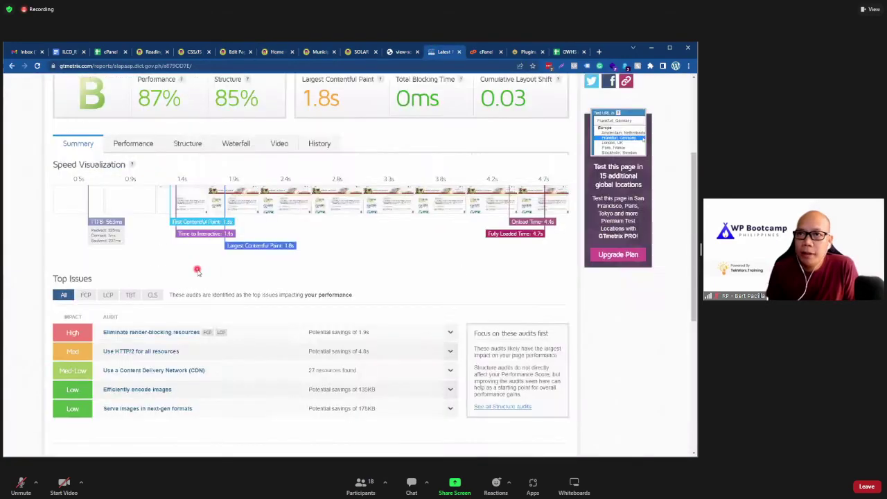
scroll(197, 270, "up", 2)
left_click(234, 267)
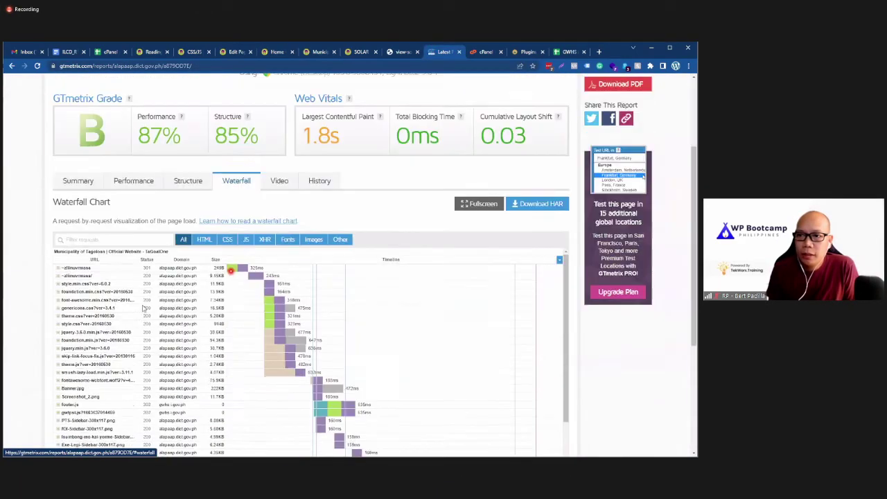
scroll(111, 347, "down", 3)
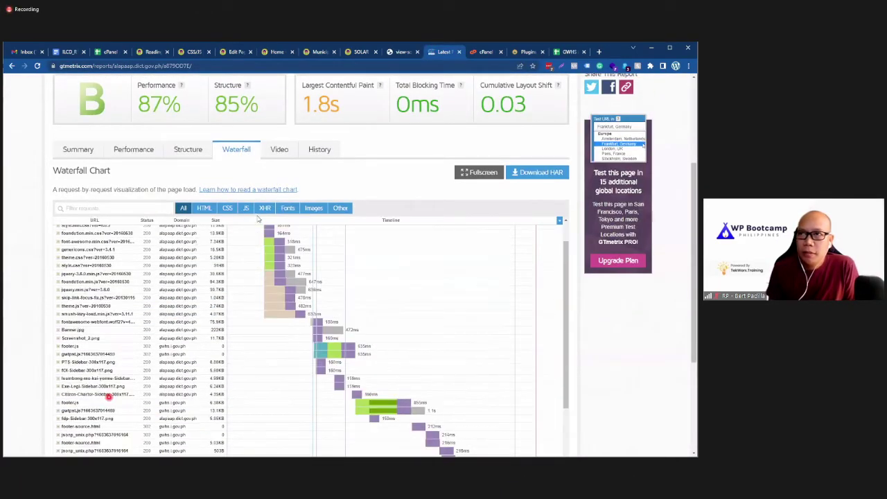
scroll(109, 396, "up", 3)
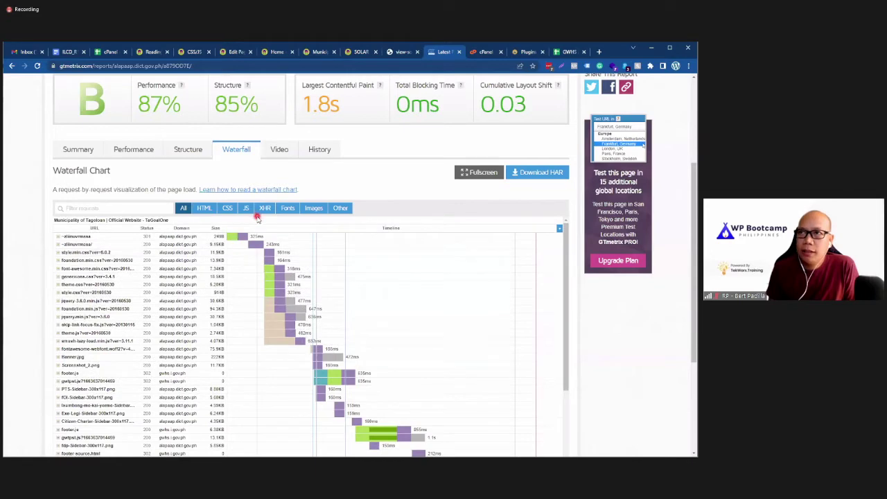
left_click(275, 52)
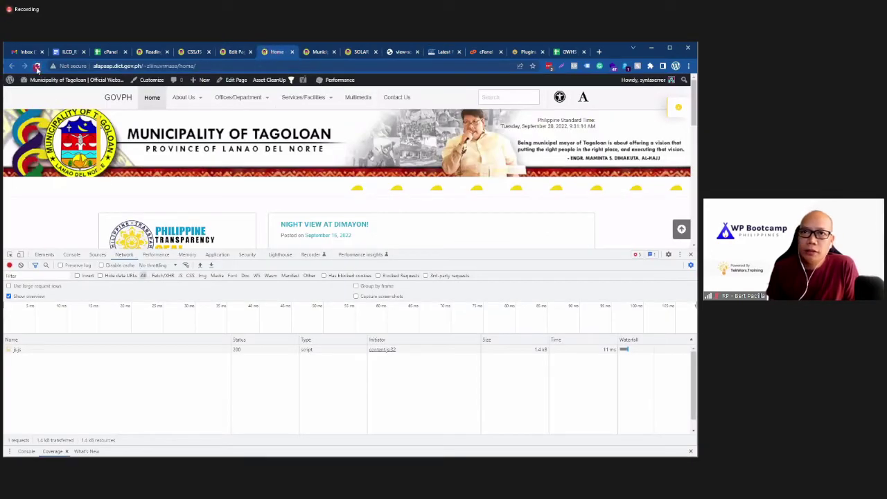
Step: Reload the home page and look through Console, Sources and Elements before returning to Network
key("F5")
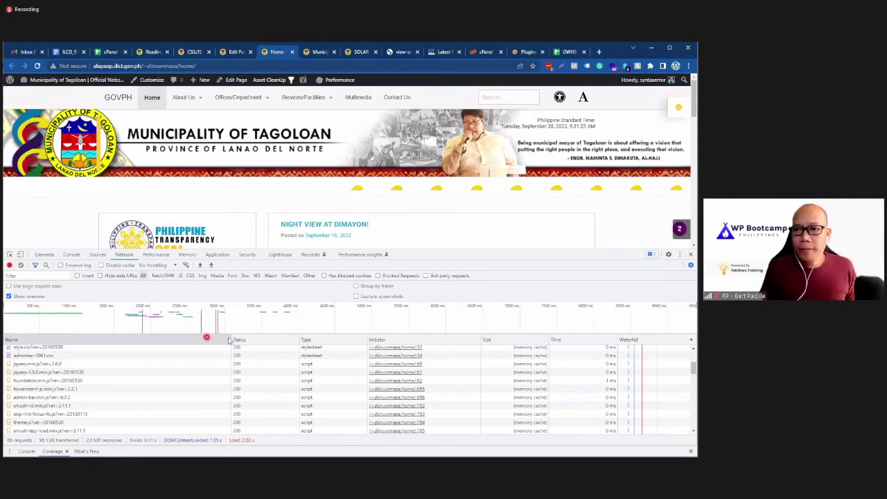
left_click(71, 255)
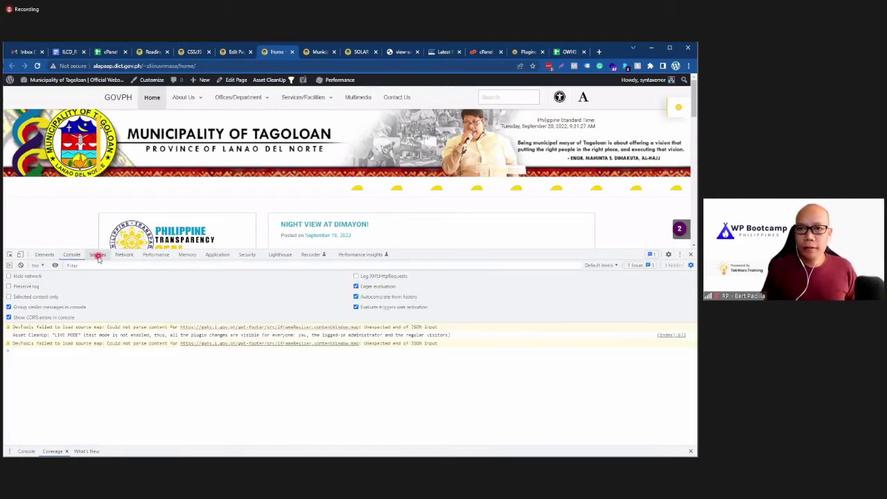
left_click(98, 254)
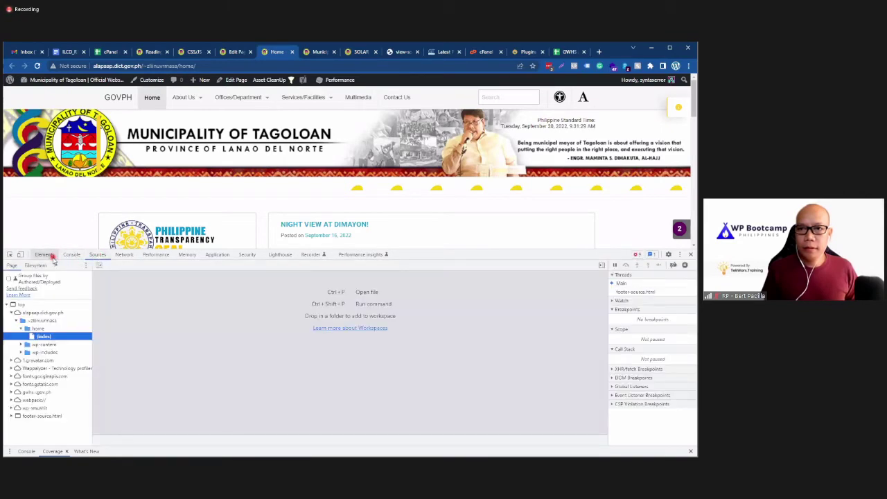
left_click(47, 254)
left_click(98, 255)
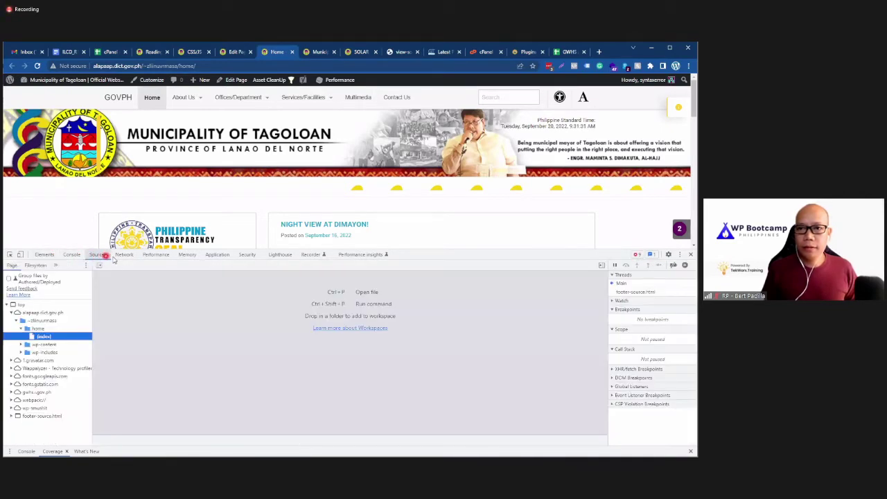
left_click(130, 255)
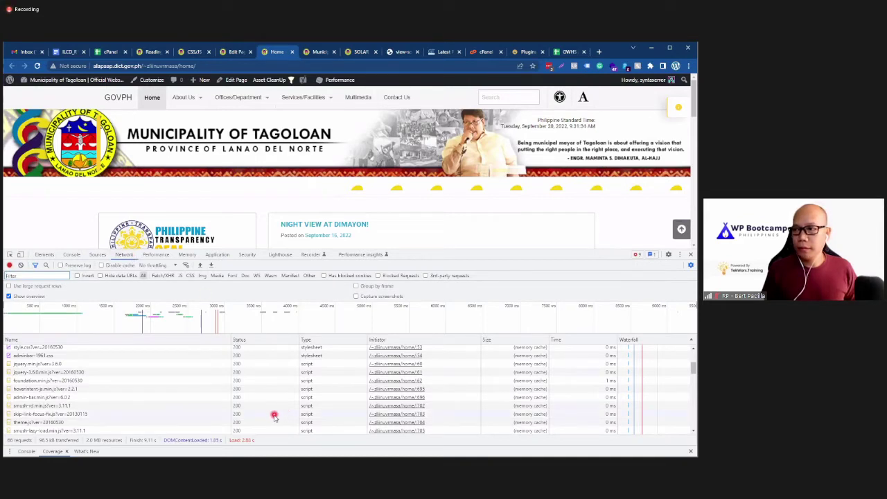
scroll(273, 416, "down", 5)
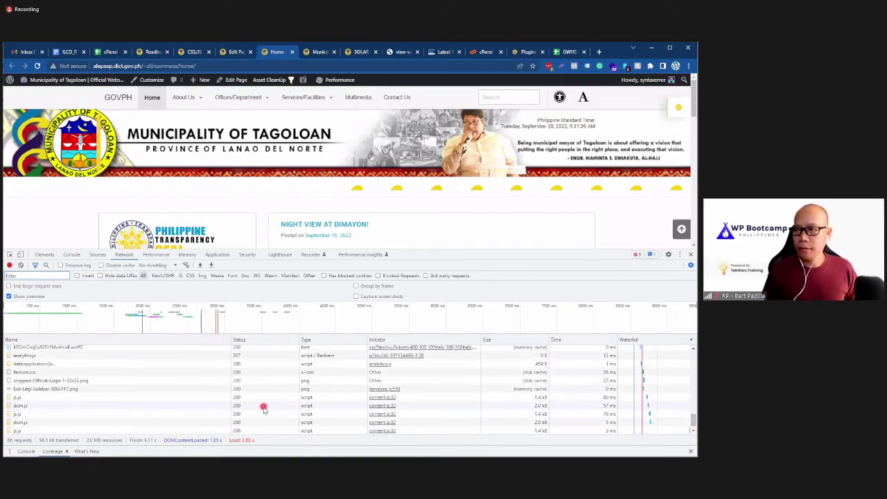
scroll(263, 409, "up", 5)
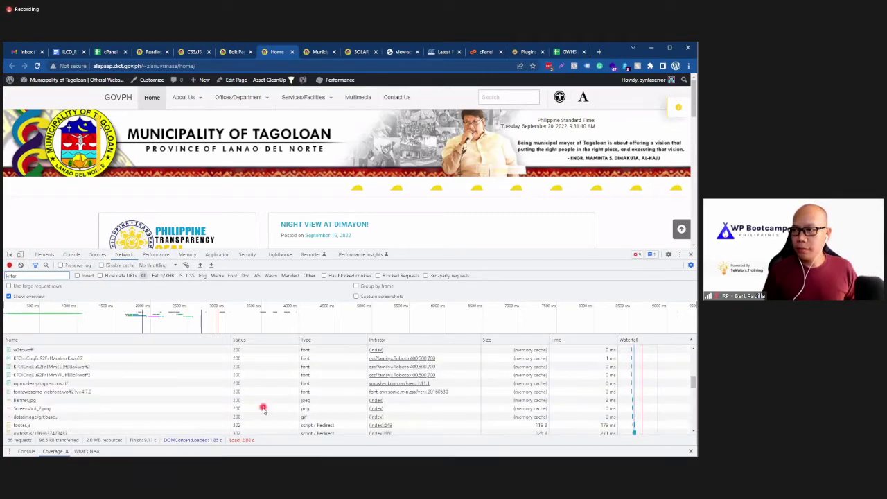
scroll(264, 408, "up", 5)
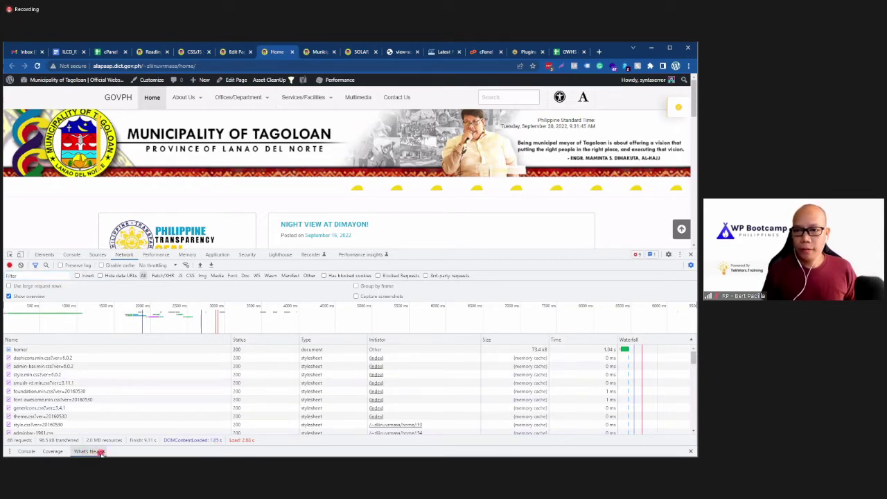
Step: Keep Coverage in the drawer, widen the Waterfall column, and reload to log 65 requests
left_click(27, 451)
left_click(54, 451)
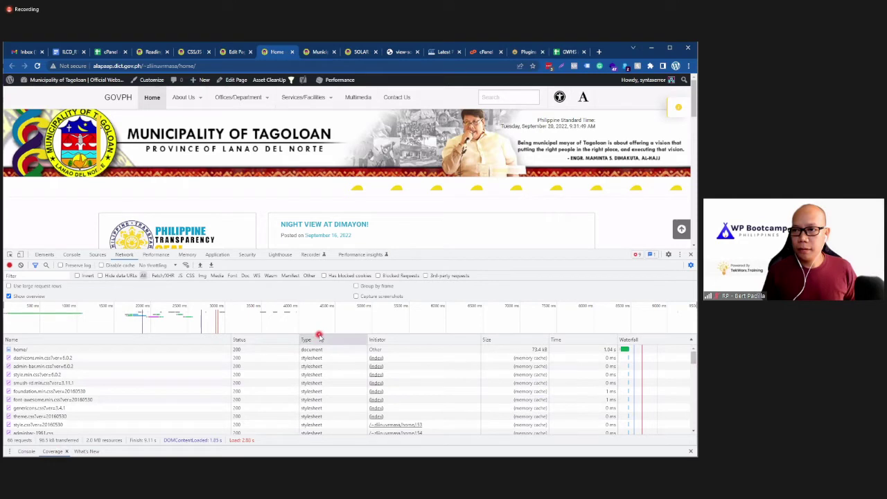
scroll(324, 385, "down", 1)
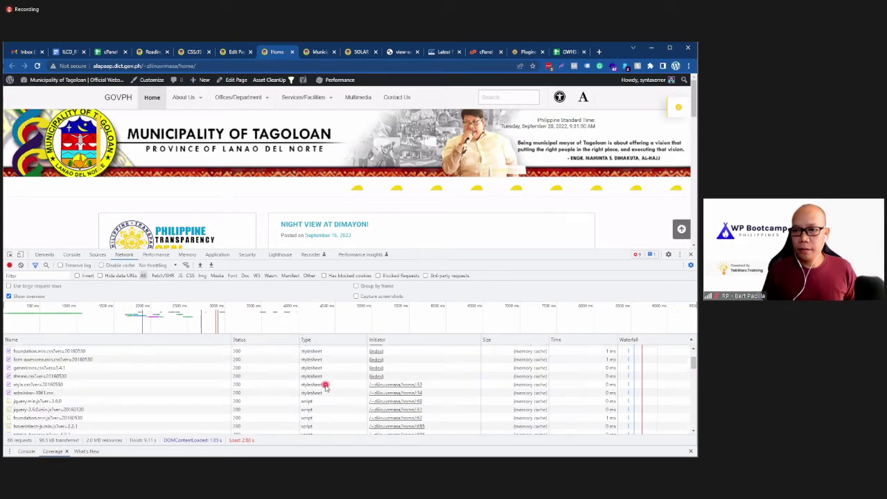
scroll(324, 385, "down", 3)
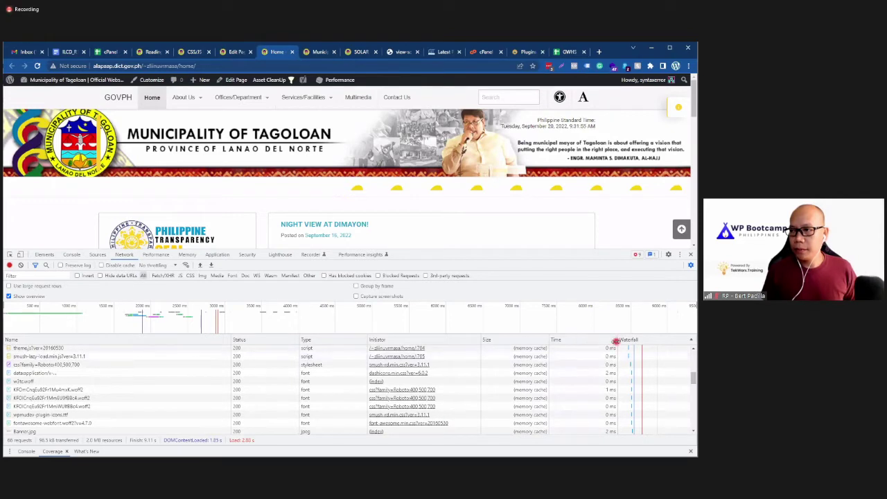
left_click_drag(596, 346, 505, 380)
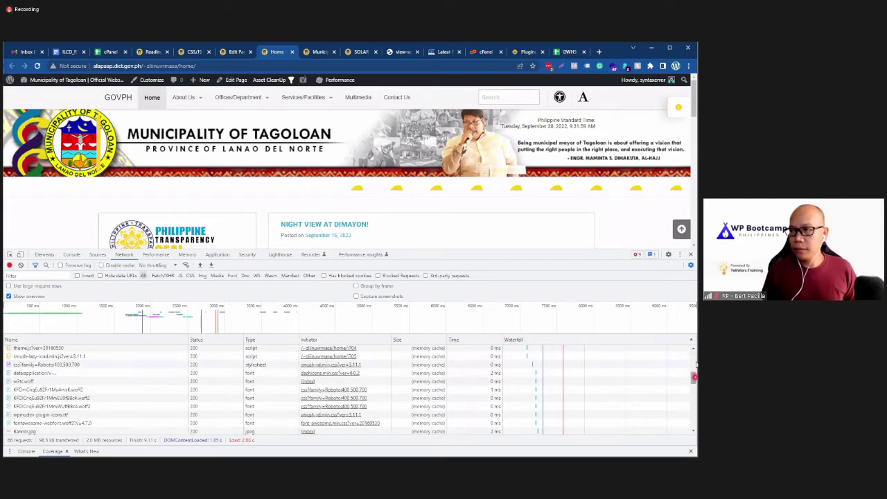
left_click_drag(693, 378, 692, 357)
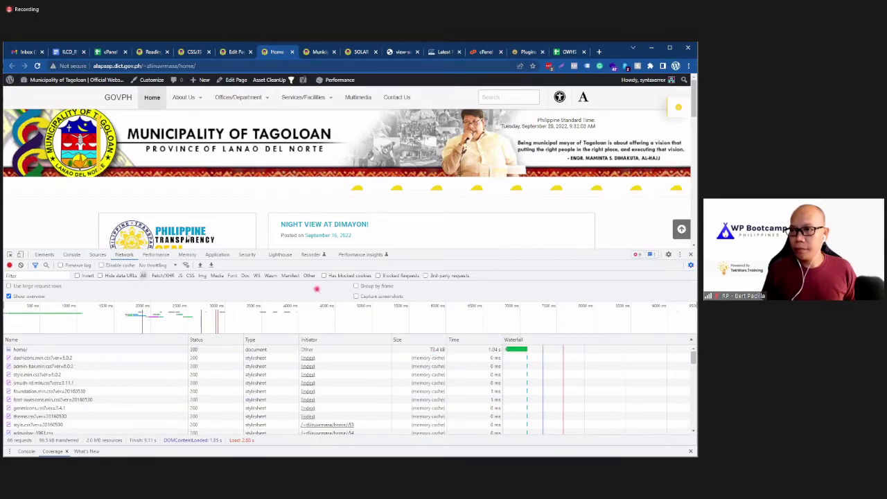
left_click(39, 65)
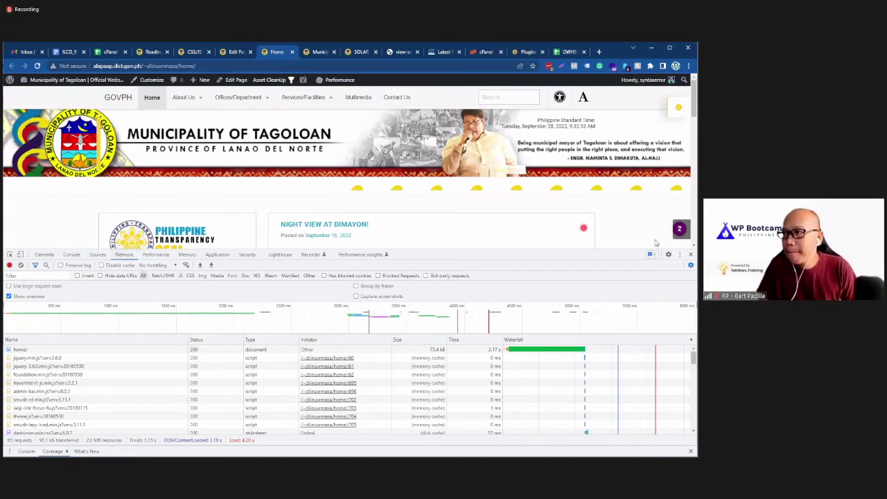
Step: Run 'Show Coverage' from the DevTools command palette by searching 'cover'
left_click(678, 255)
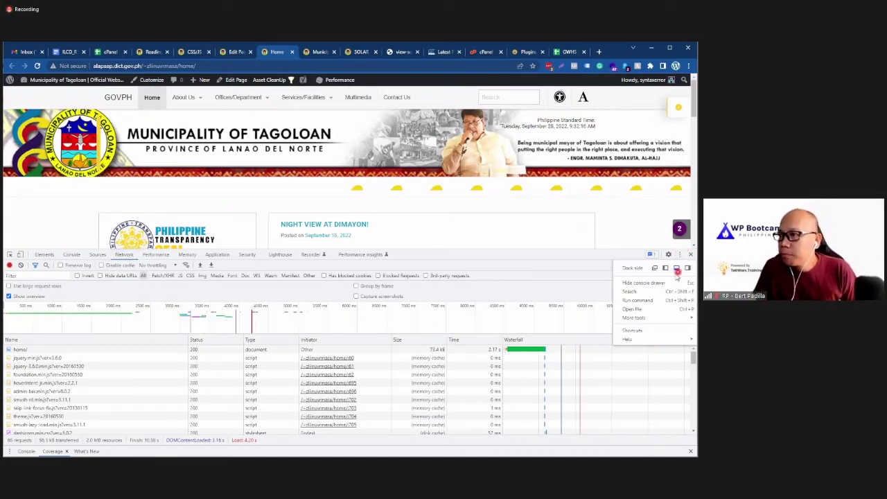
left_click(660, 302)
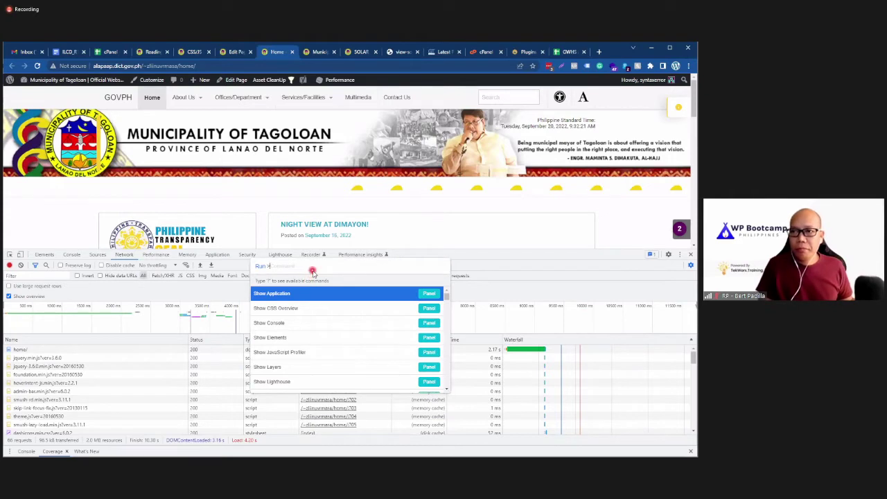
type("c")
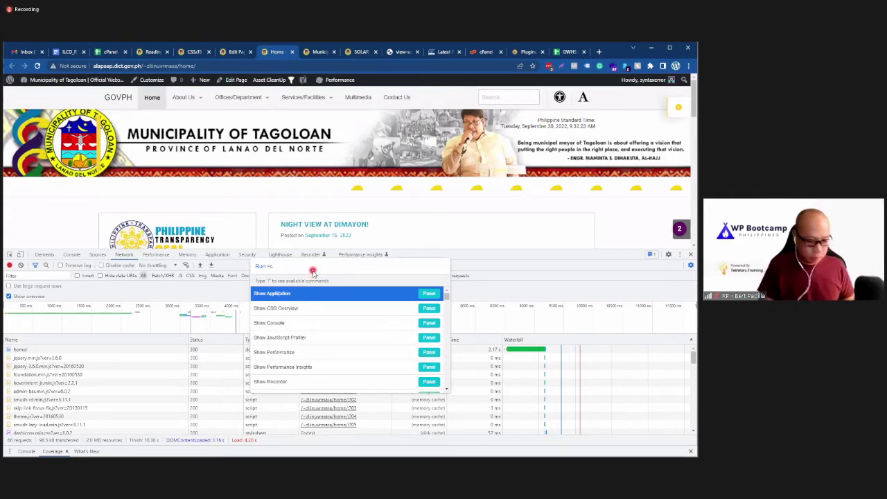
type("over")
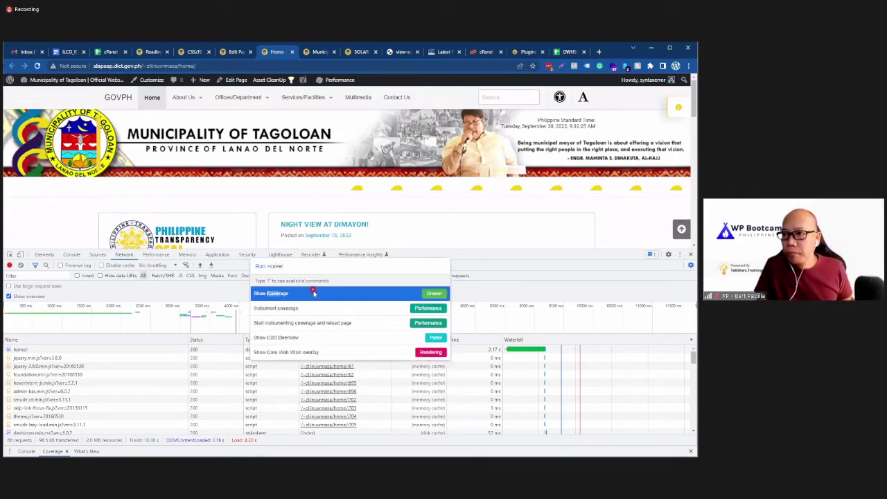
left_click(315, 294)
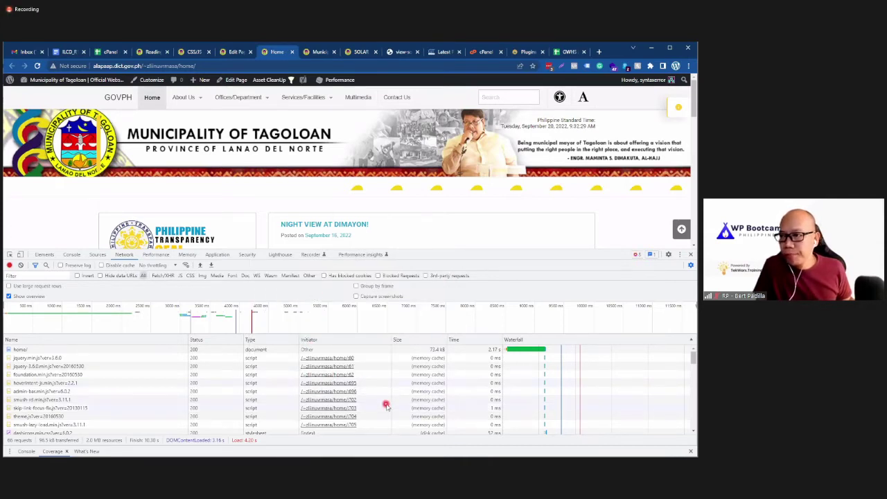
scroll(469, 411, "down", 2)
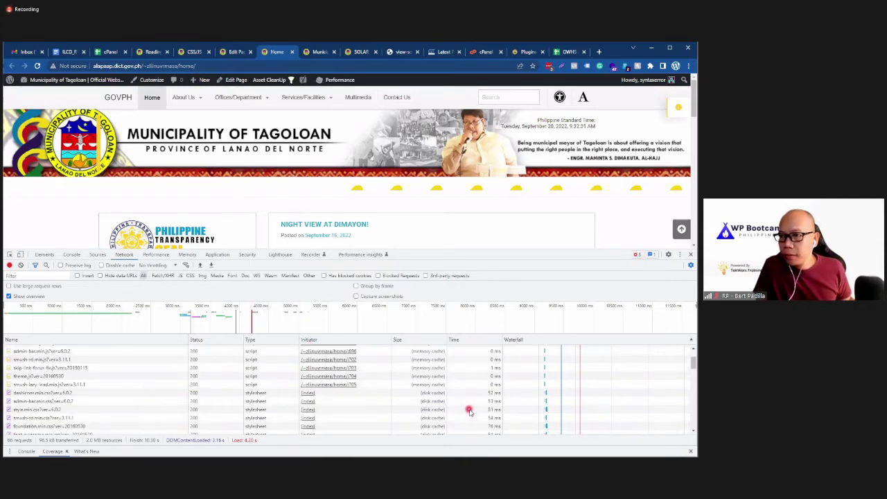
scroll(469, 411, "up", 2)
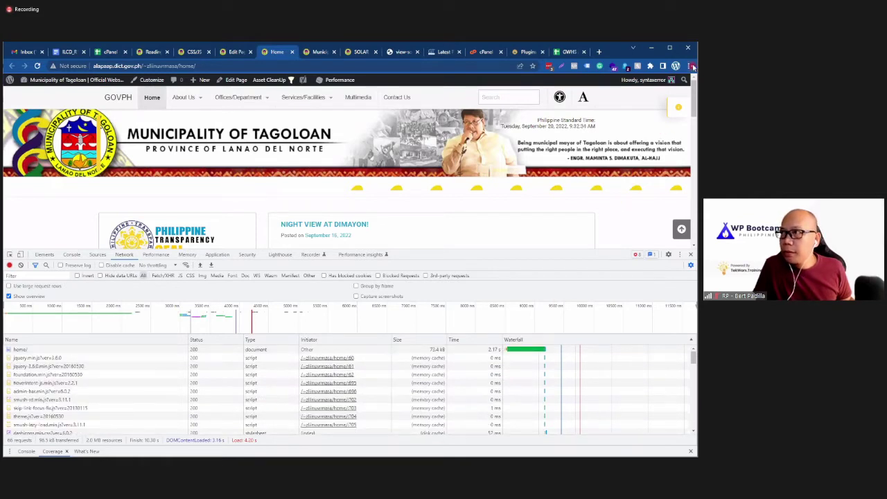
left_click(688, 66)
mouse_move(611, 211)
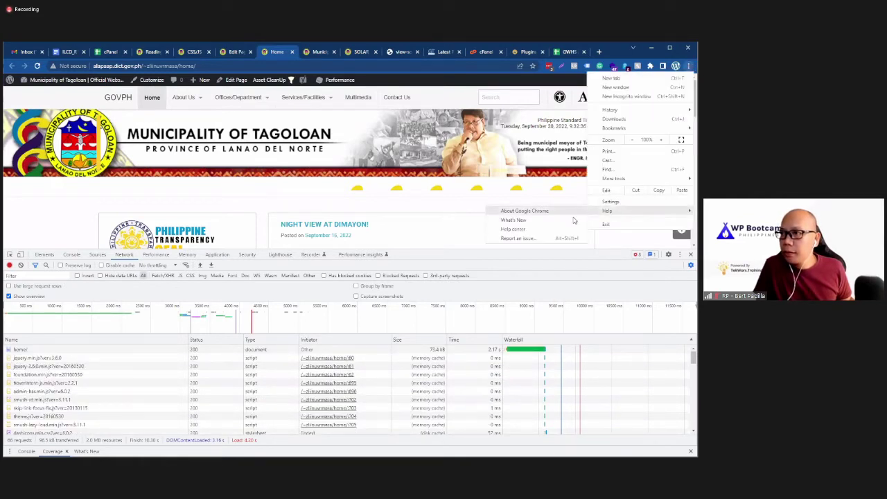
left_click(548, 211)
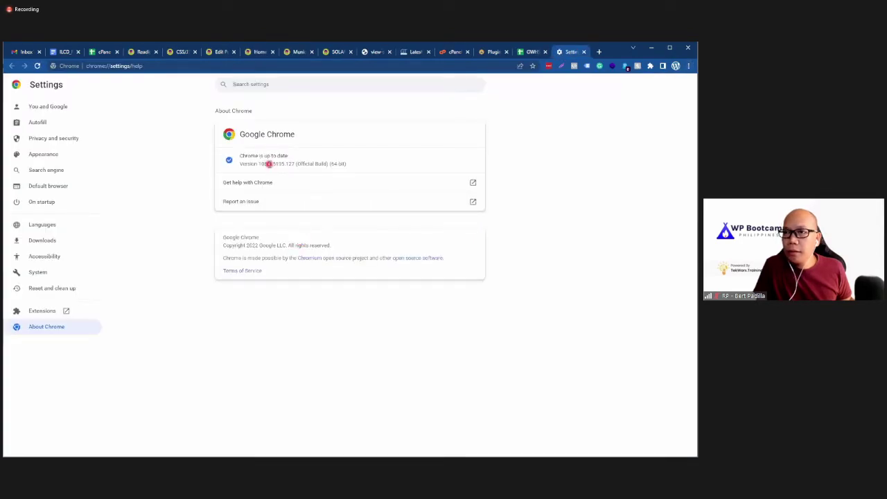
key("ctrl+w")
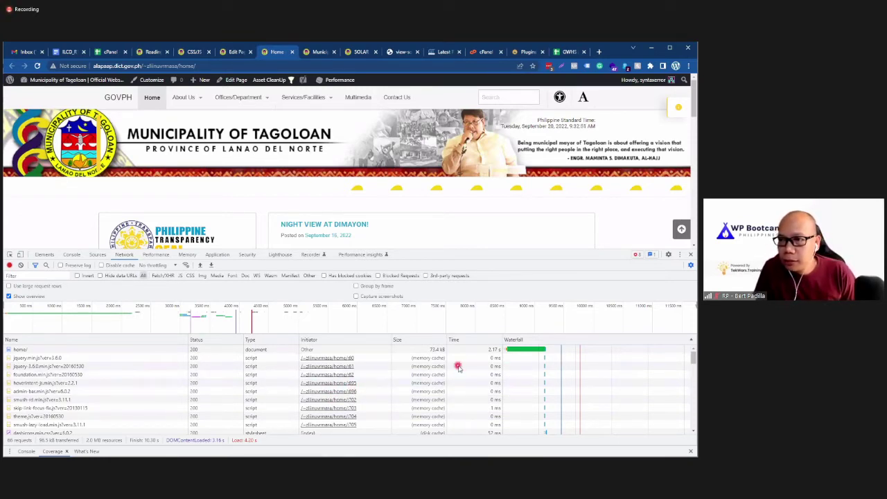
left_click(274, 338)
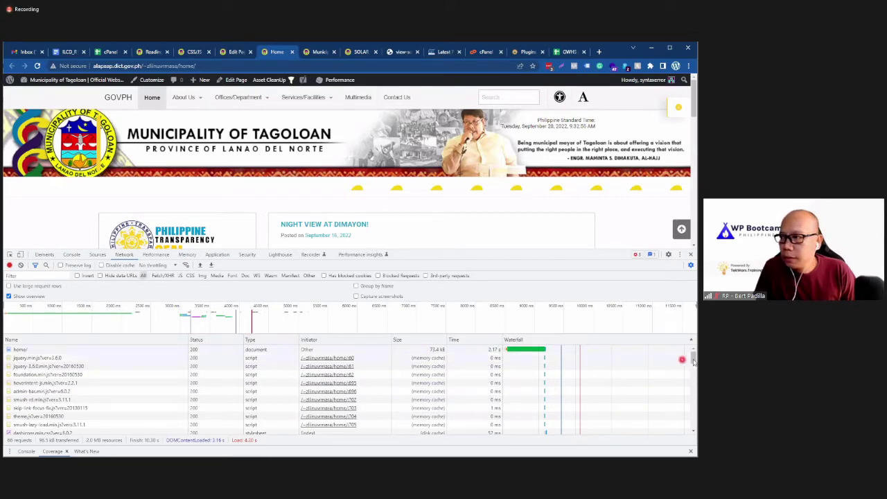
left_click_drag(694, 368, 677, 429)
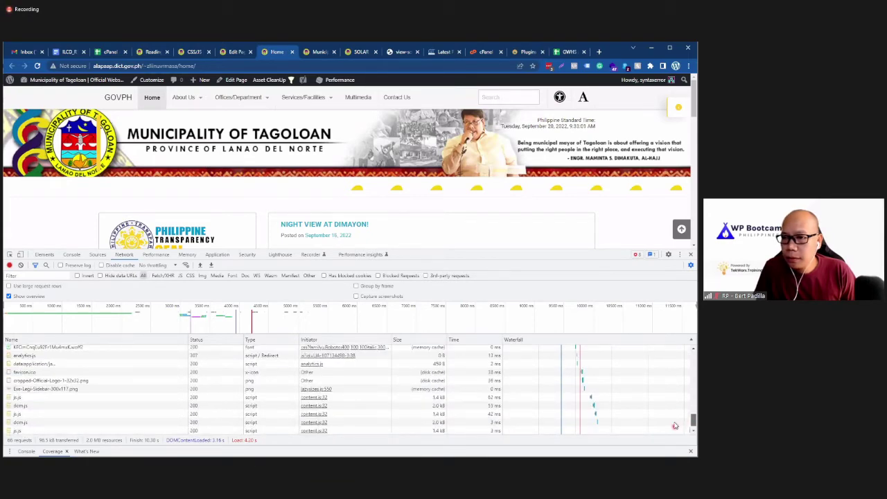
scroll(674, 387, "up", 10)
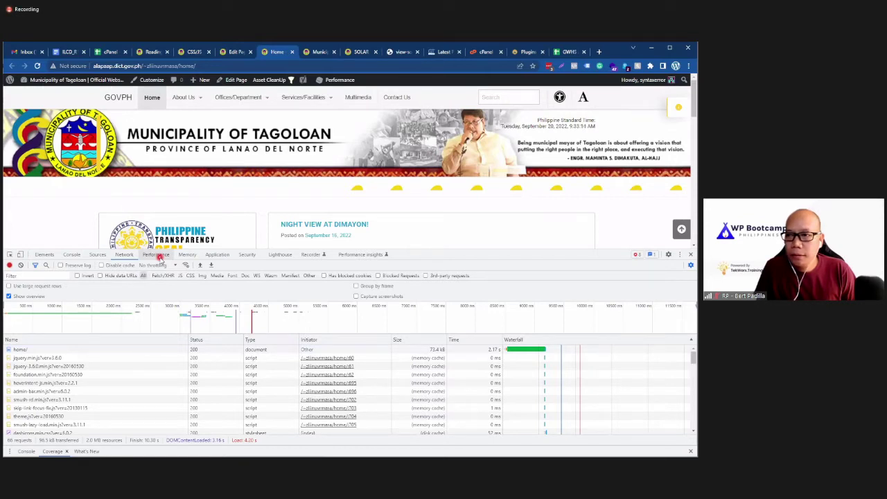
Step: Record a Performance profile of the Tagoloan homepage while it reloads
left_click(157, 255)
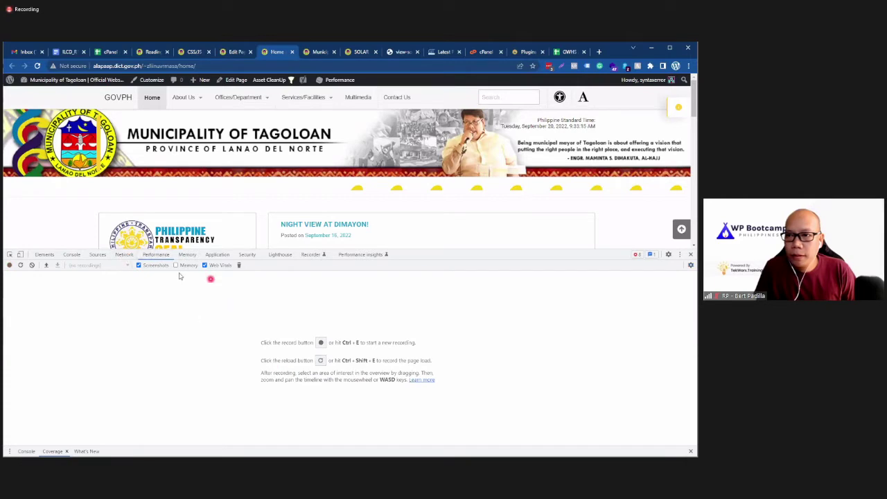
left_click(320, 361)
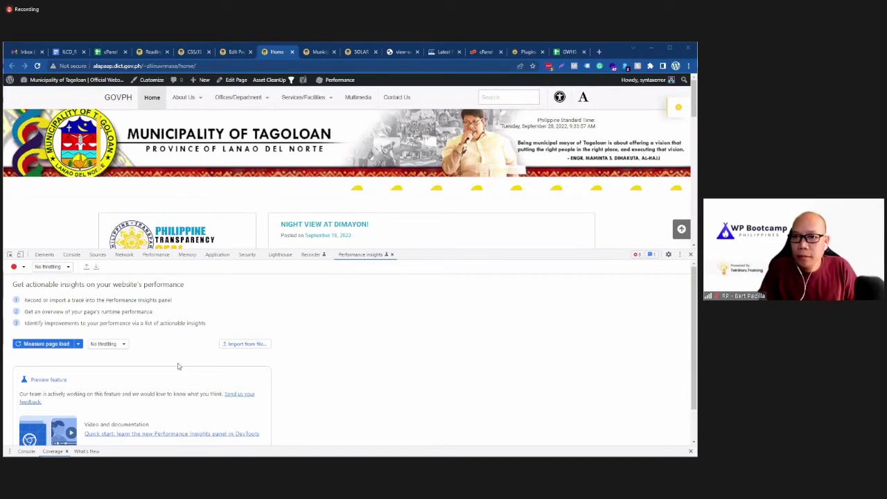
scroll(158, 375, "down", 1)
scroll(159, 371, "up", 1)
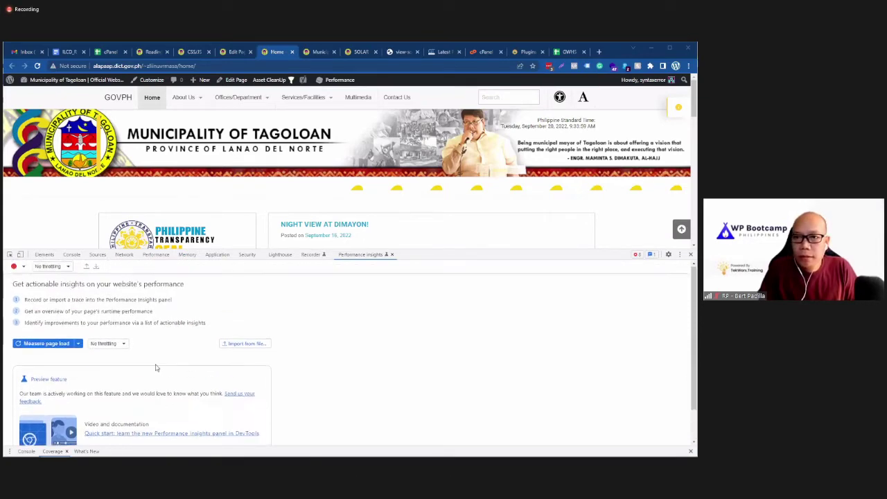
Step: Return to the Network request list scrolled to the top and close the What's New drawer tab
left_click(53, 254)
left_click(75, 255)
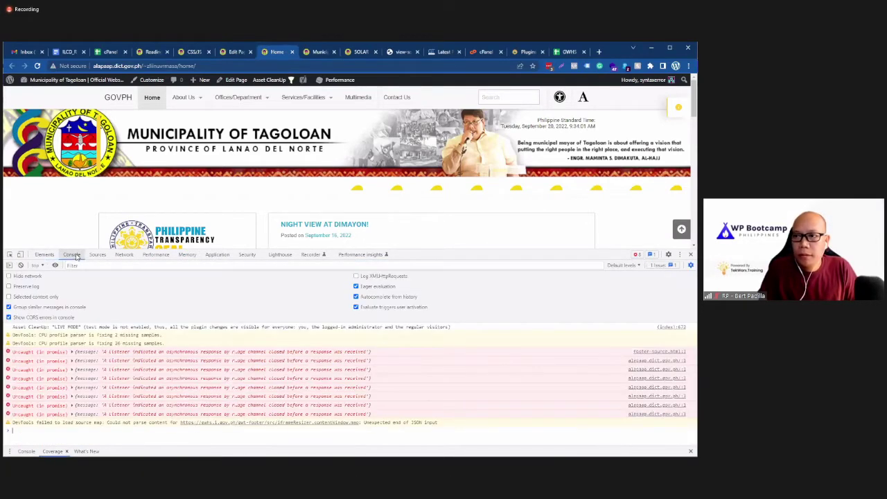
left_click(97, 254)
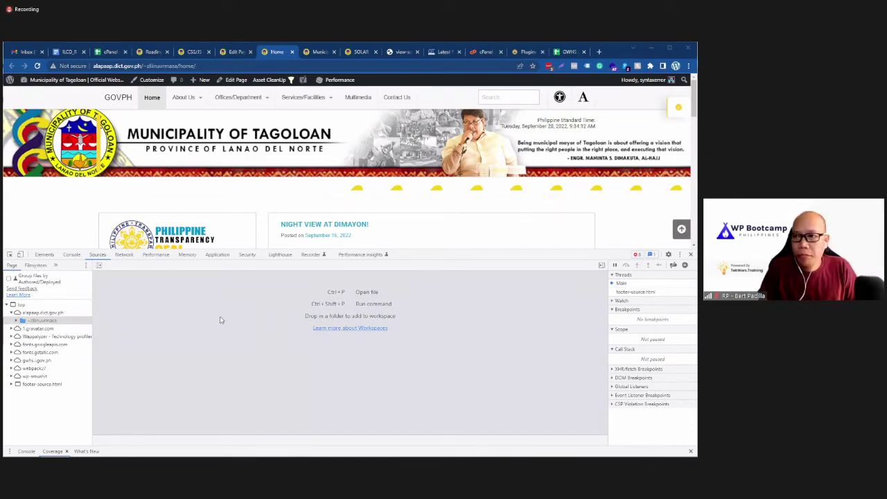
left_click(128, 256)
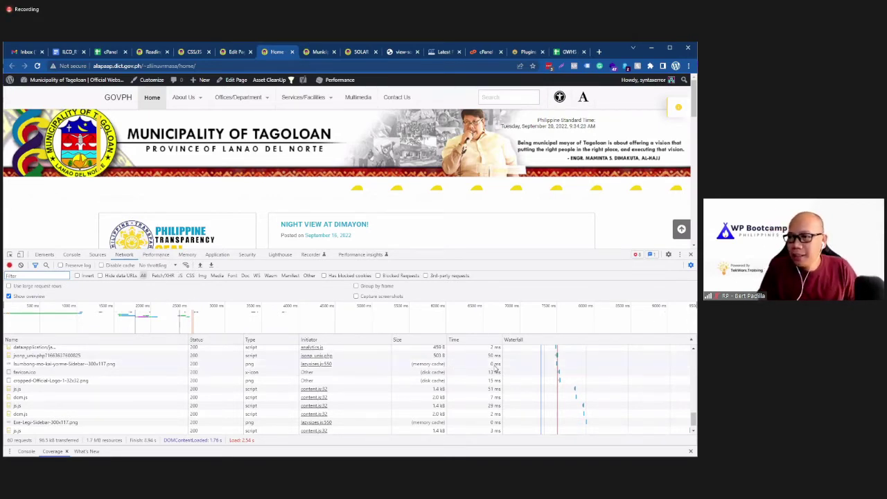
scroll(457, 396, "up", 10)
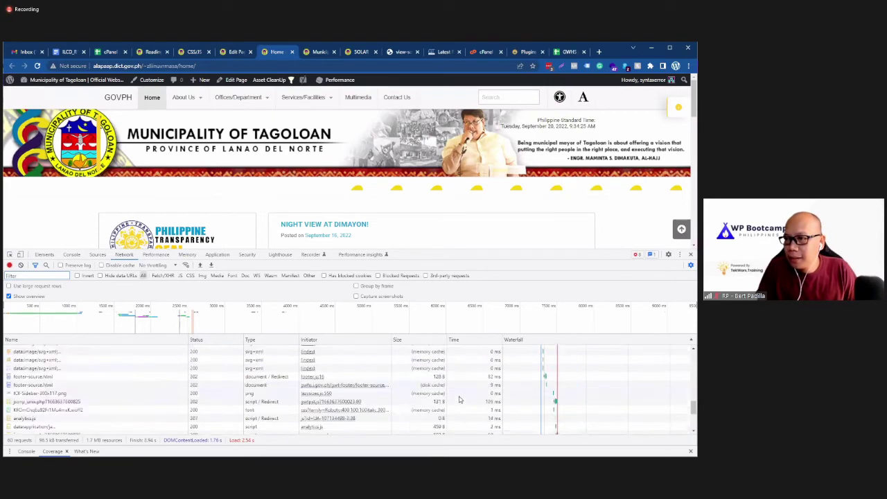
scroll(455, 398, "up", 3)
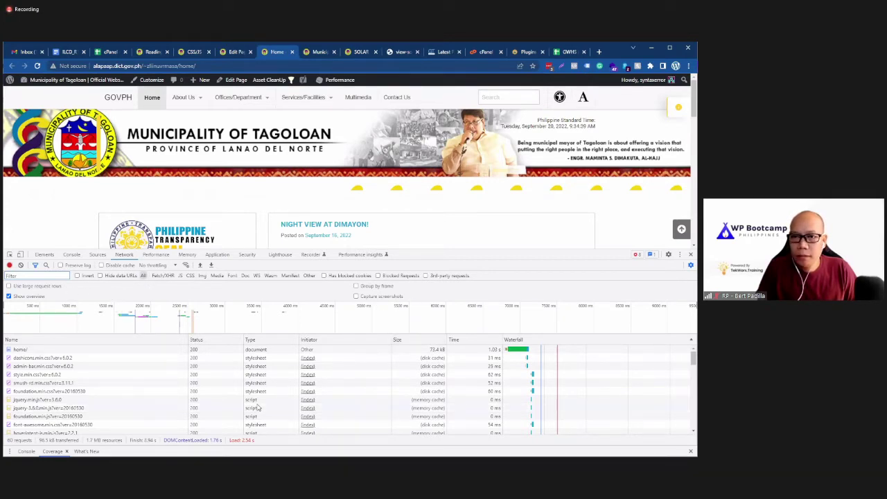
left_click(52, 451)
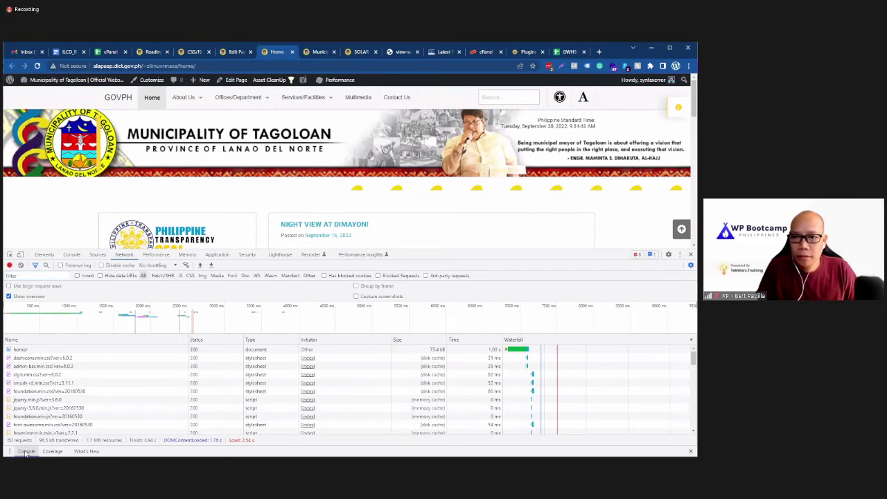
left_click(96, 451)
left_click(104, 451)
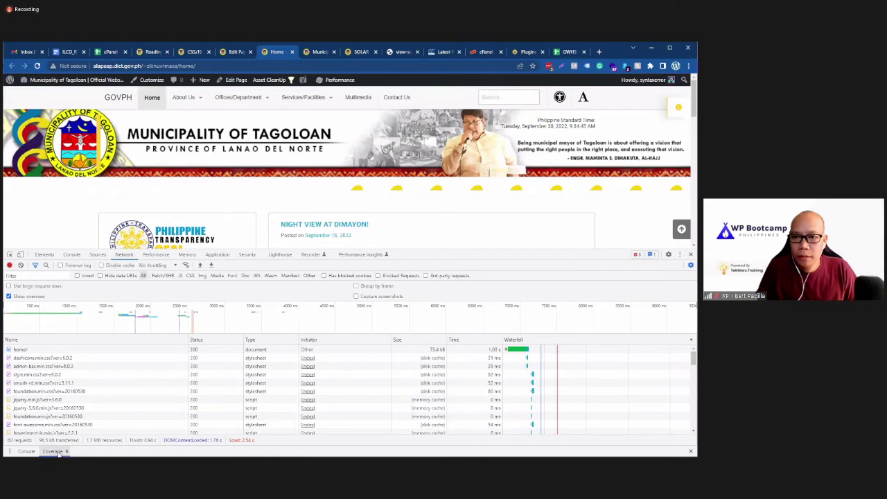
Step: Look over the Performance, Memory, Application, Security and Lighthouse panels, then return to Network
left_click(176, 254)
left_click(181, 254)
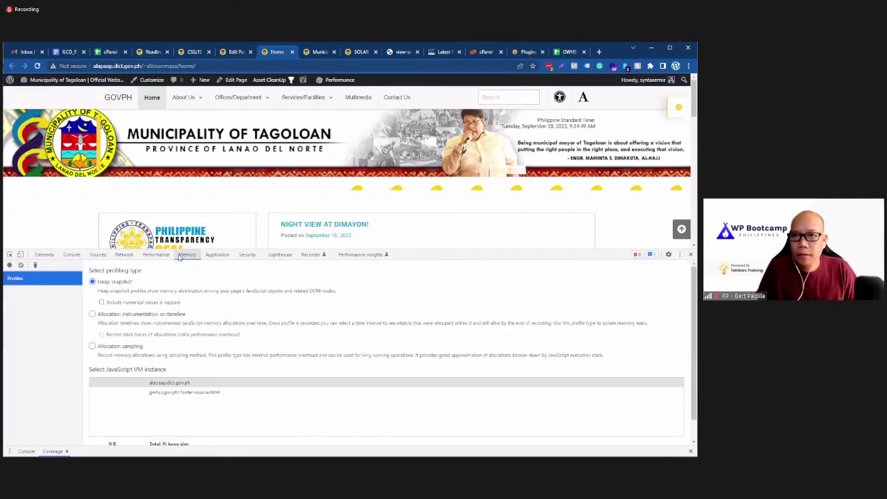
left_click(218, 255)
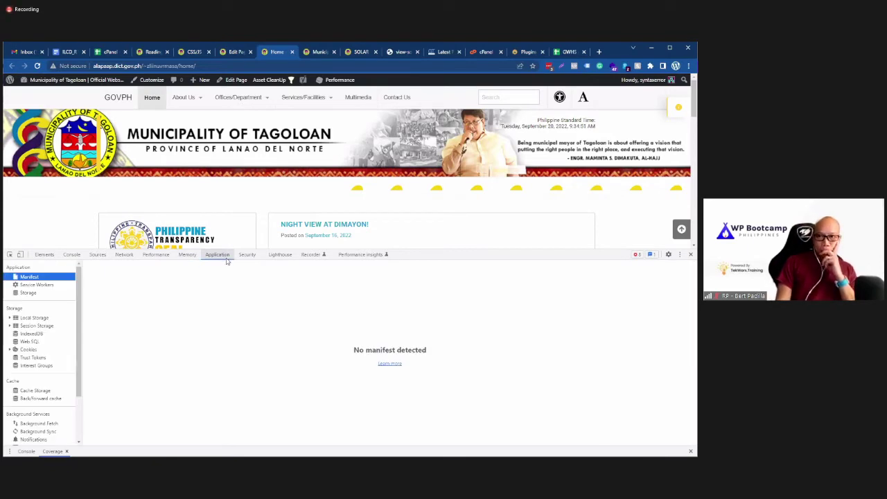
left_click(247, 255)
left_click(274, 255)
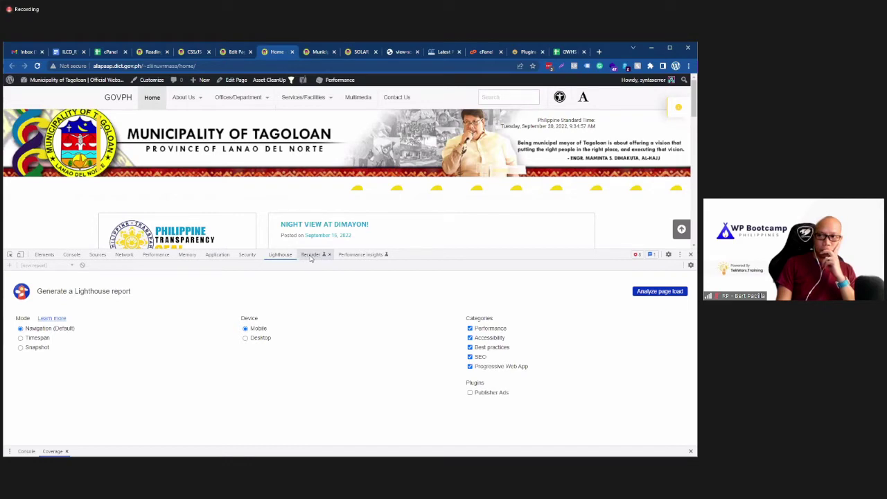
left_click(186, 255)
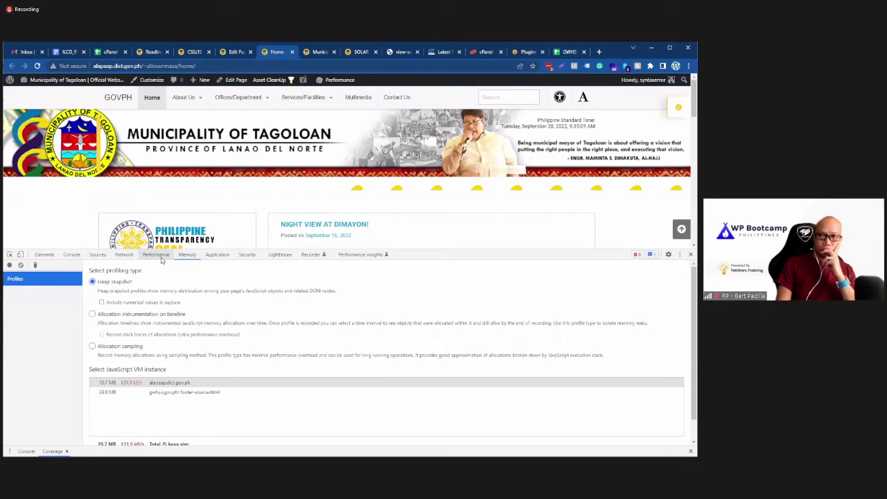
left_click(156, 254)
left_click(124, 255)
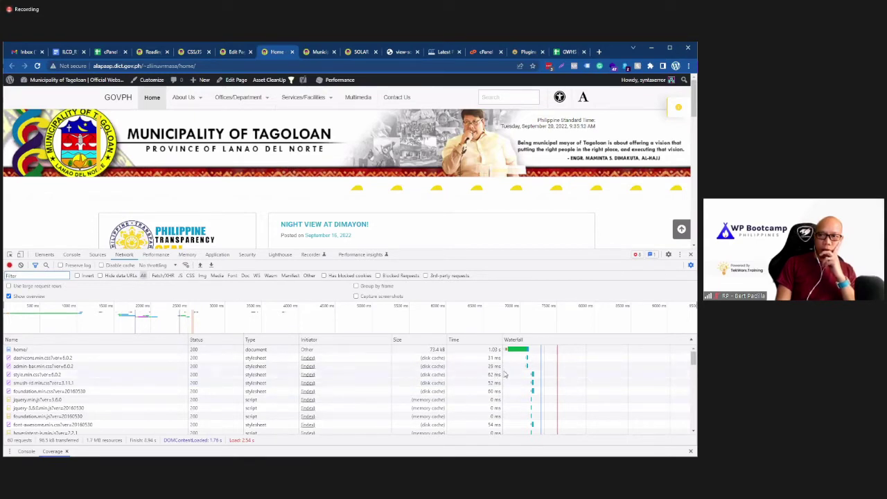
mouse_move(525, 368)
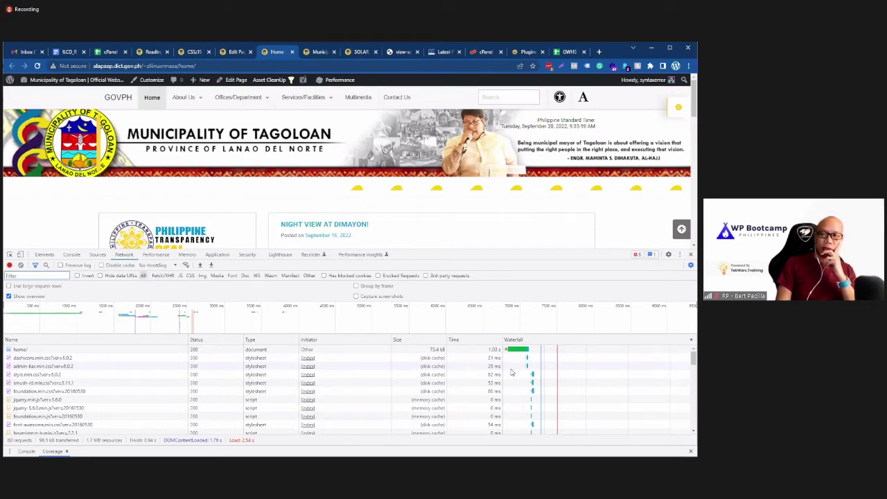
Step: Open a new tab, check DevTools' More tools and Network settings, then switch to the new tab
left_click(598, 52)
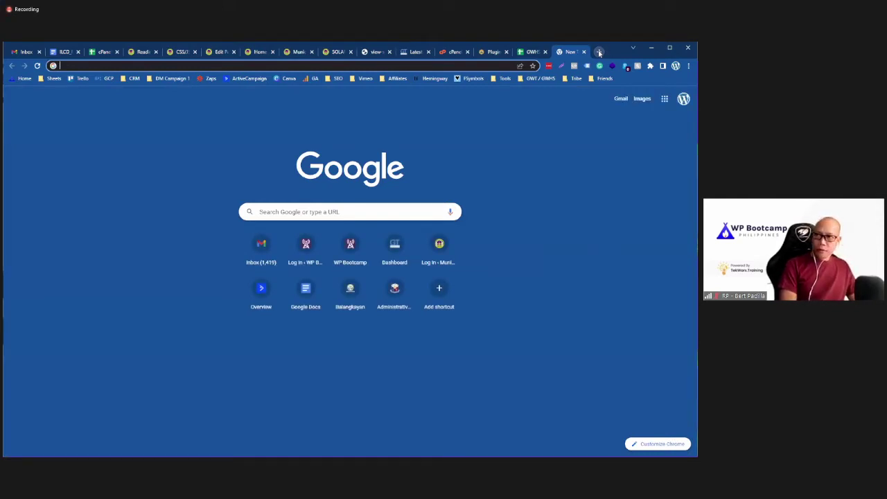
left_click(260, 54)
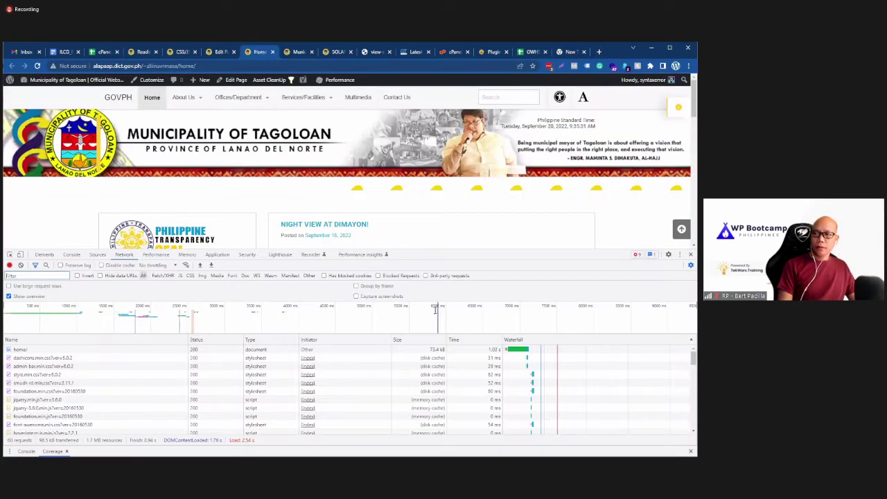
left_click(680, 255)
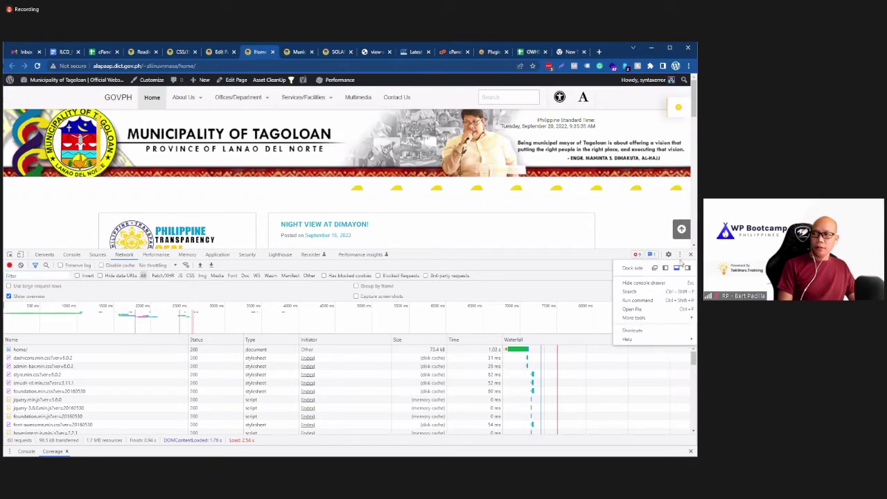
mouse_move(651, 319)
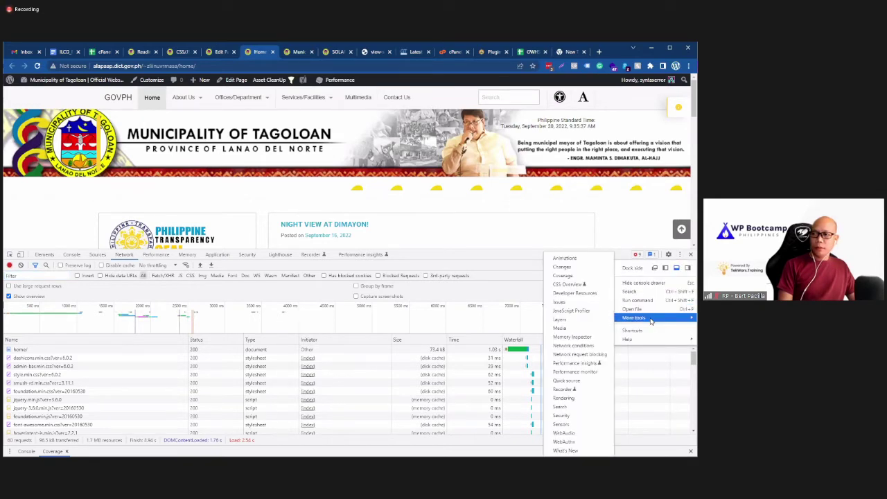
left_click(585, 283)
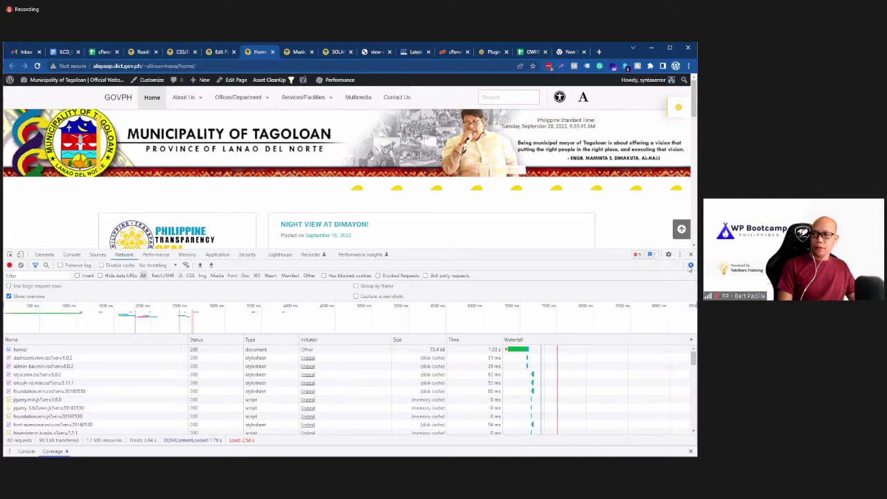
left_click(690, 266)
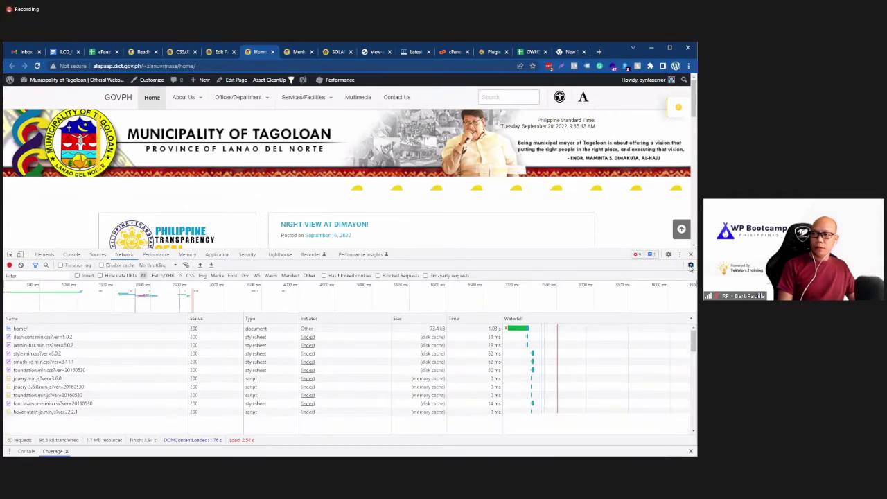
left_click(690, 266)
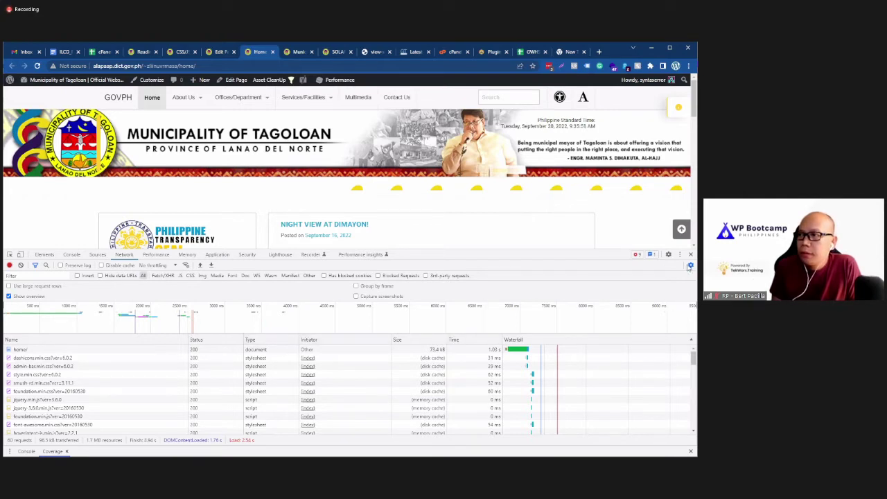
left_click(679, 255)
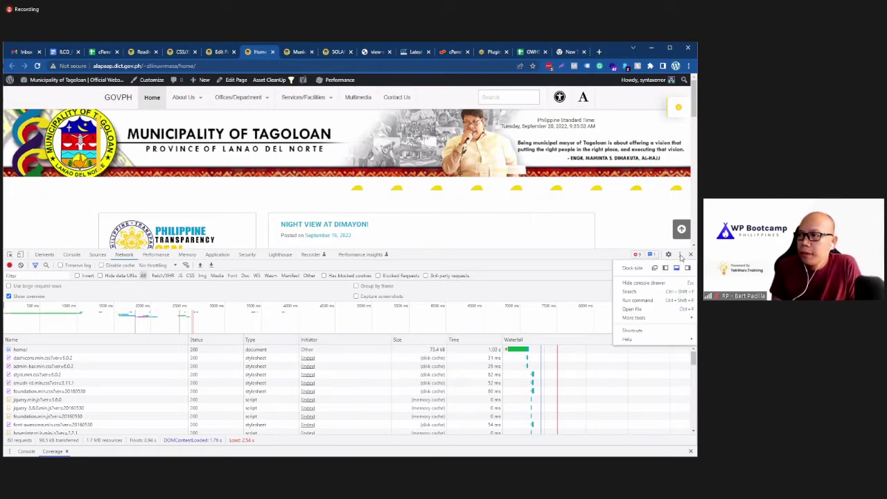
left_click(681, 256)
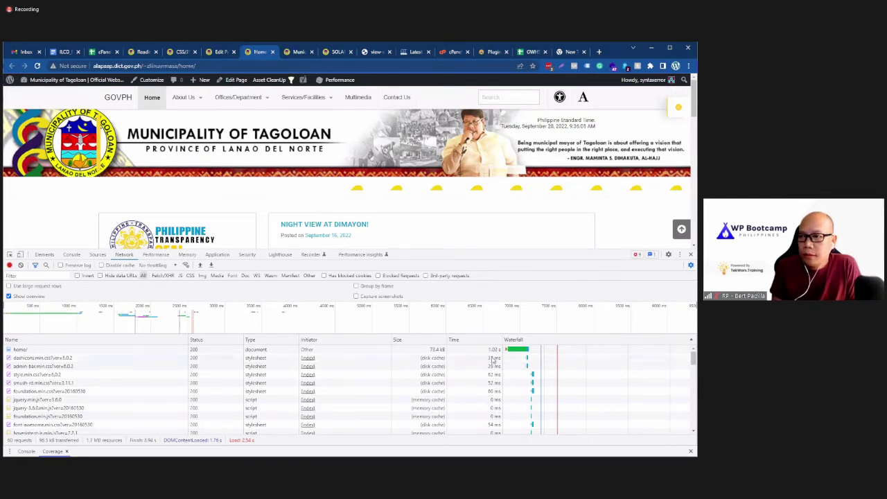
left_click(567, 54)
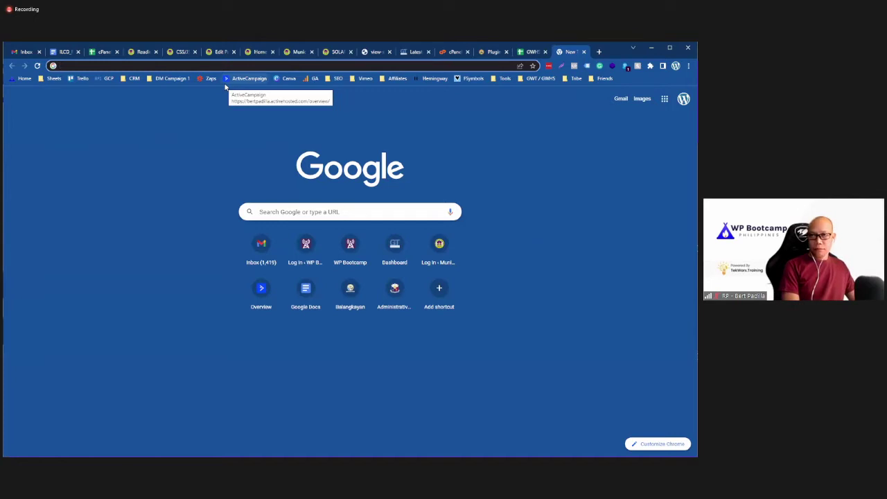
Step: Search 'dev tools coverage percentage' and open the Coverage documentation result in a new tab
type("chrome w")
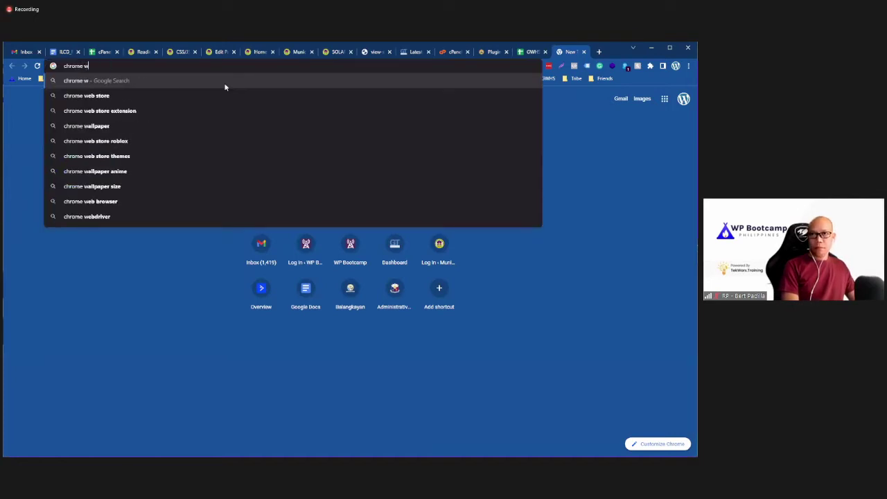
key("BackSpace")
type("dev tools ")
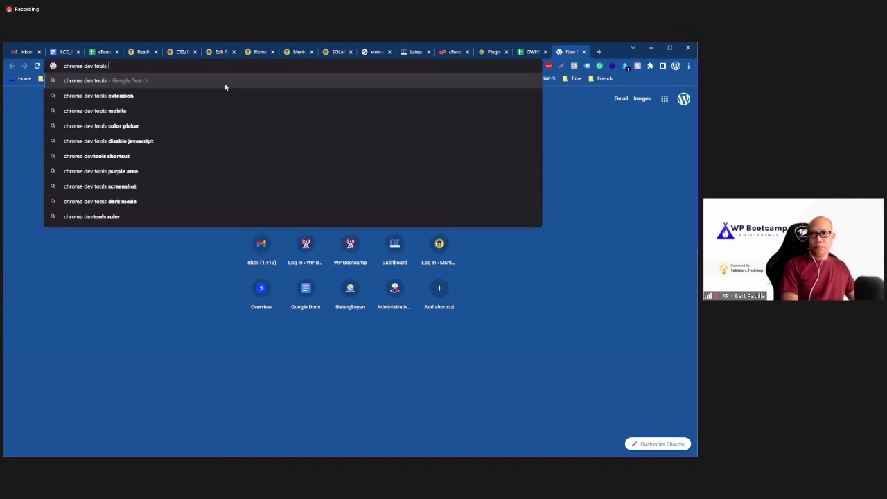
type("coverag")
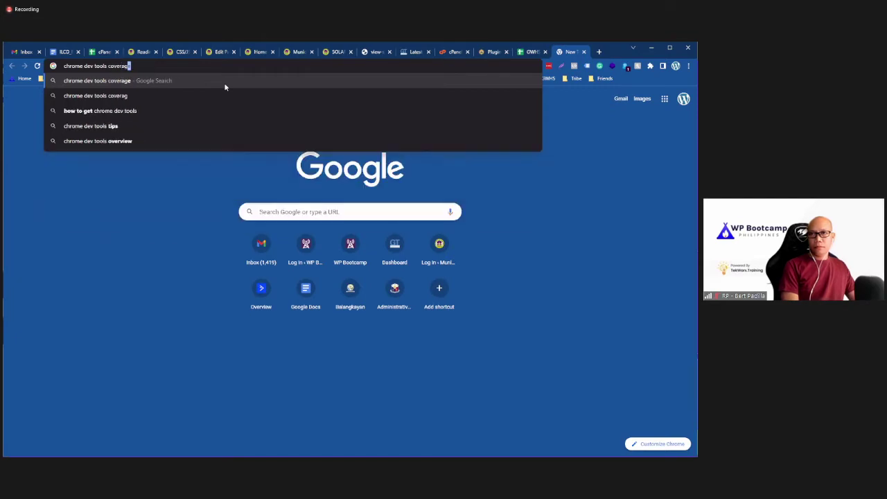
type("e percentage")
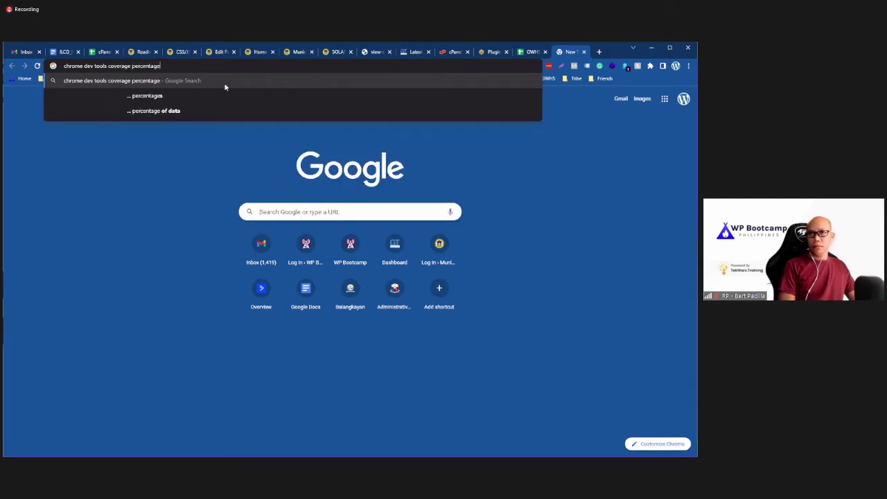
key("Return")
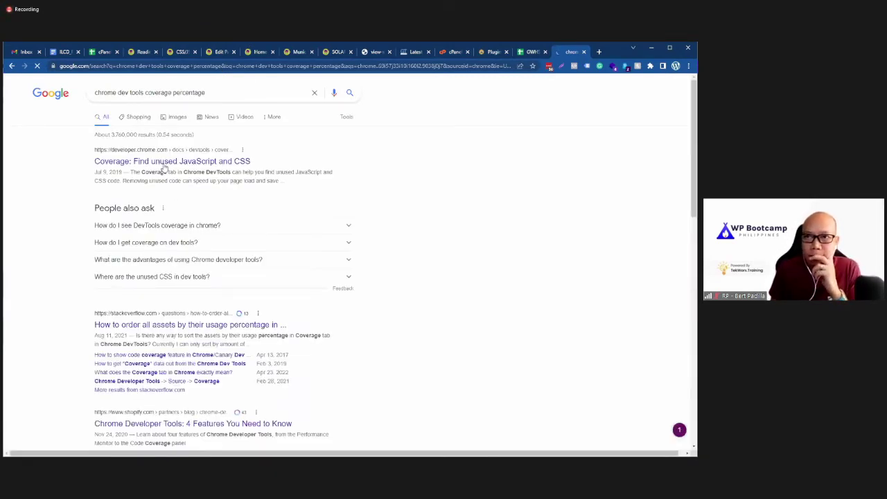
right_click(174, 162)
left_click(201, 173)
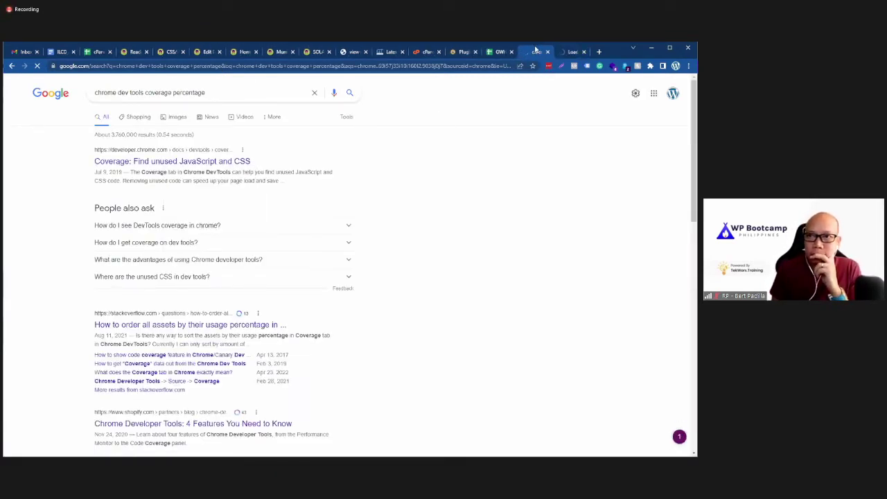
left_click(572, 51)
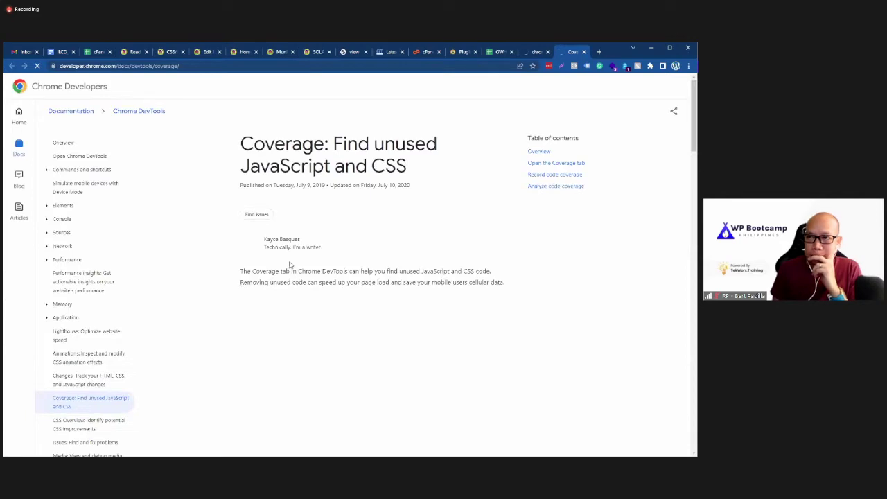
Step: Read the guide's introduction, Figure 1 and Caution box
scroll(297, 319, "down", 1)
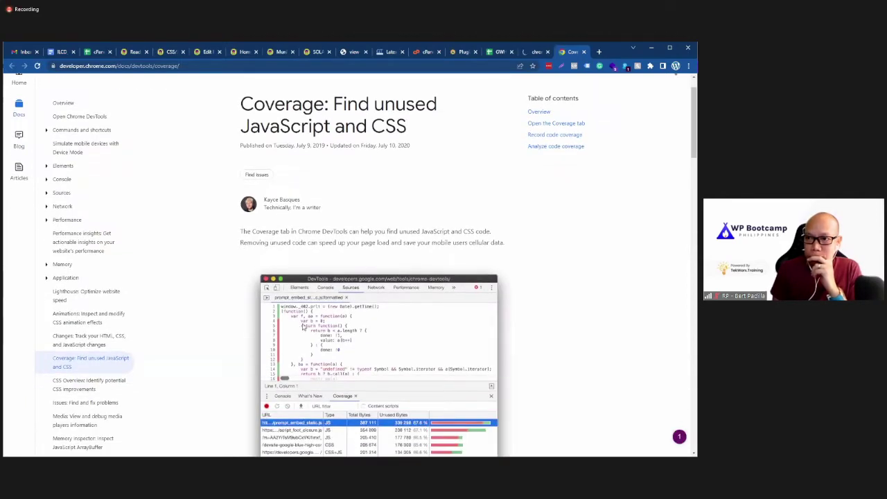
scroll(302, 326, "down", 1)
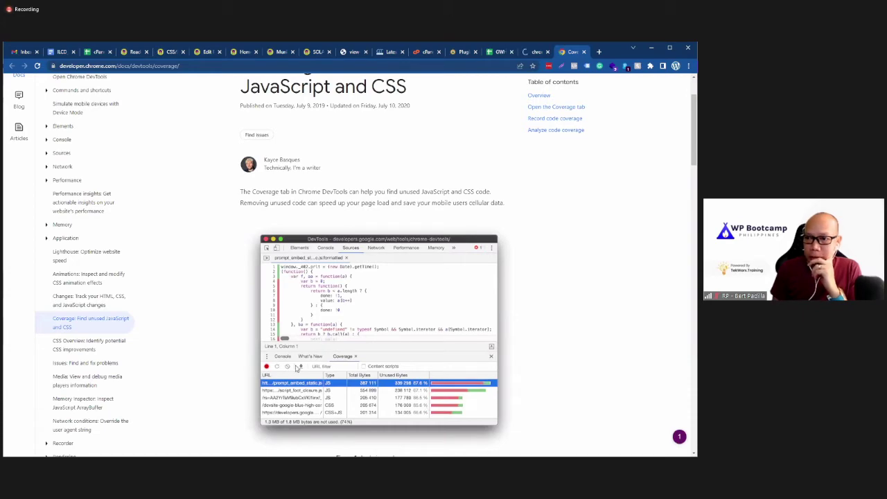
scroll(298, 367, "down", 6)
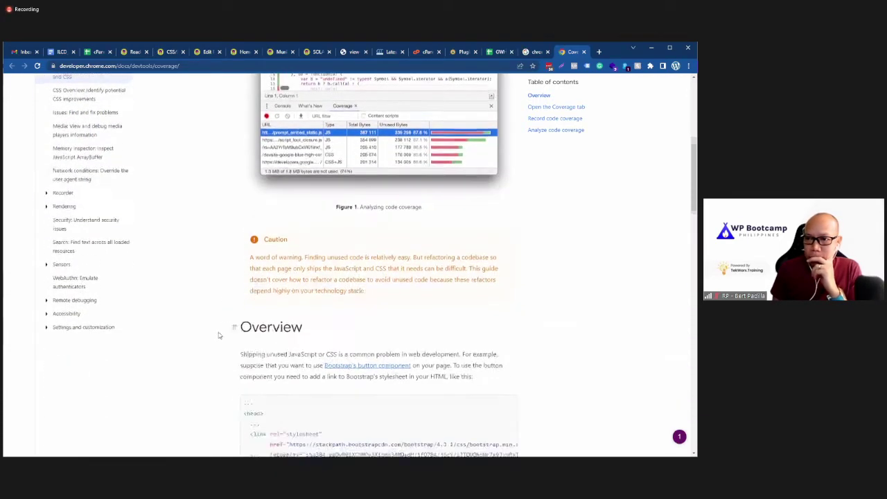
scroll(218, 335, "down", 4)
scroll(245, 259, "up", 8)
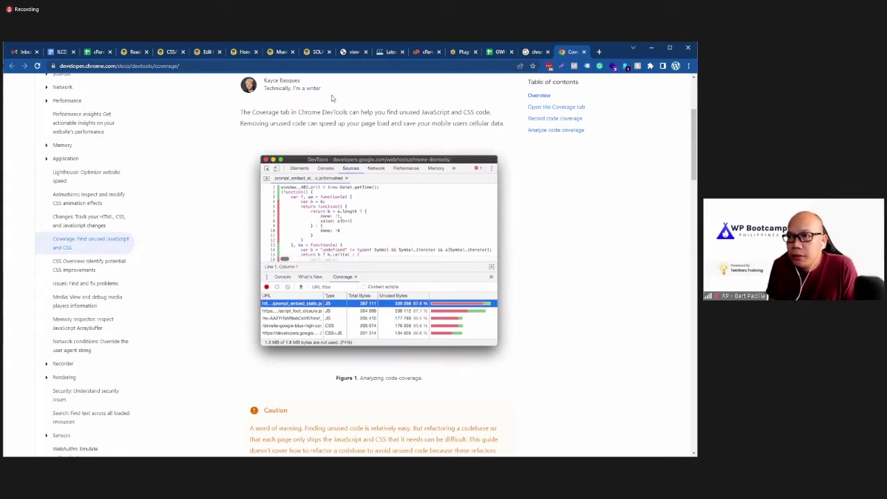
Step: Open the Sources panel on the Tagoloan tab, then glance back at the Coverage docs
left_click(234, 55)
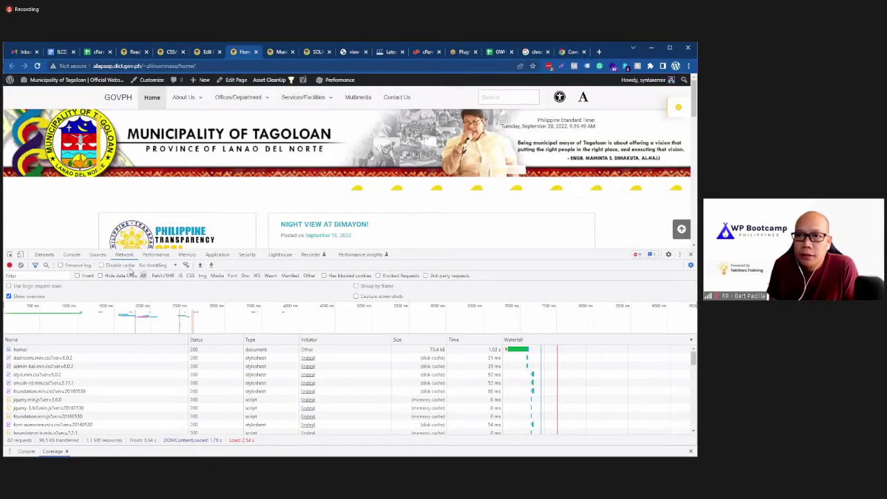
left_click(98, 255)
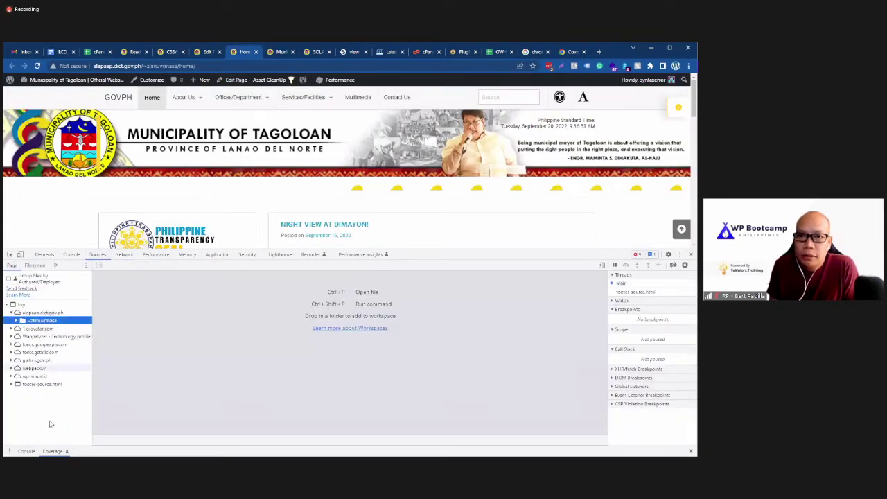
left_click(56, 451)
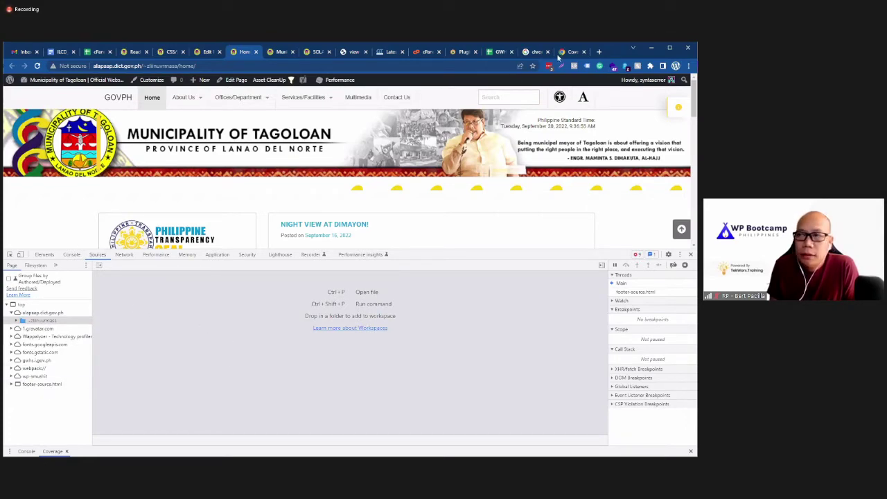
left_click(568, 52)
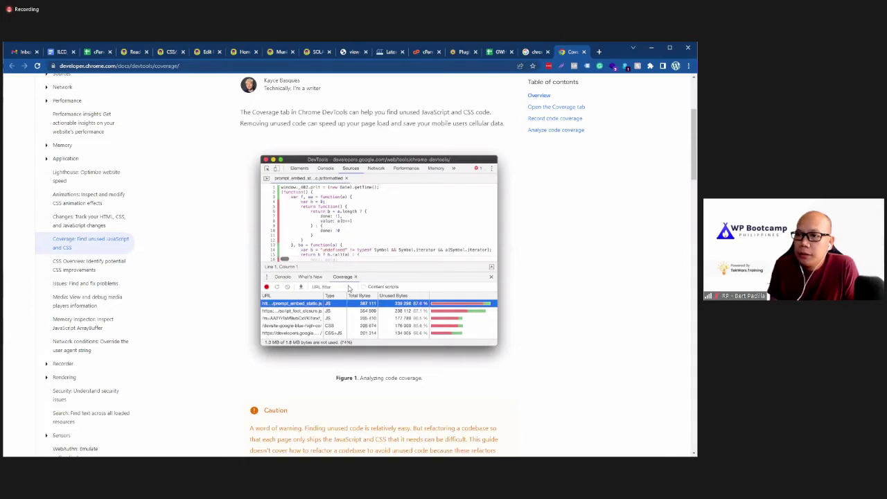
Step: Reload the Tagoloan homepage, select its page folder, then scroll the guide to 'Open the Coverage tab'
left_click(243, 52)
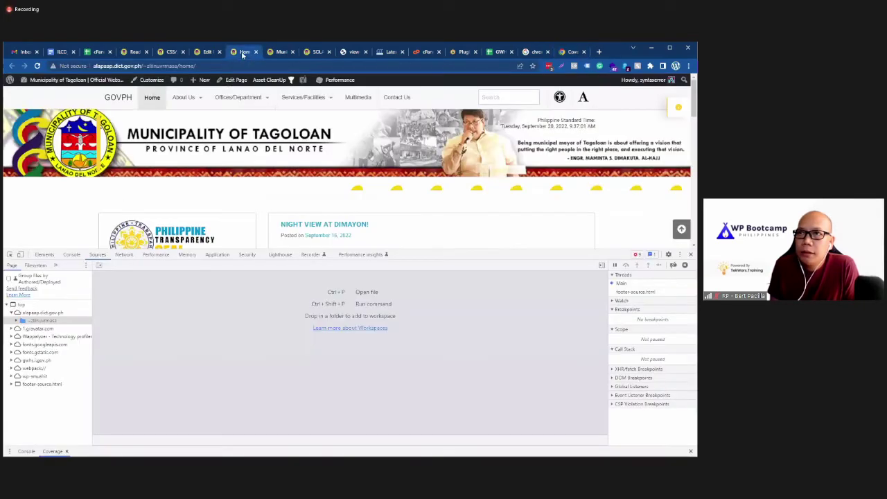
left_click(37, 66)
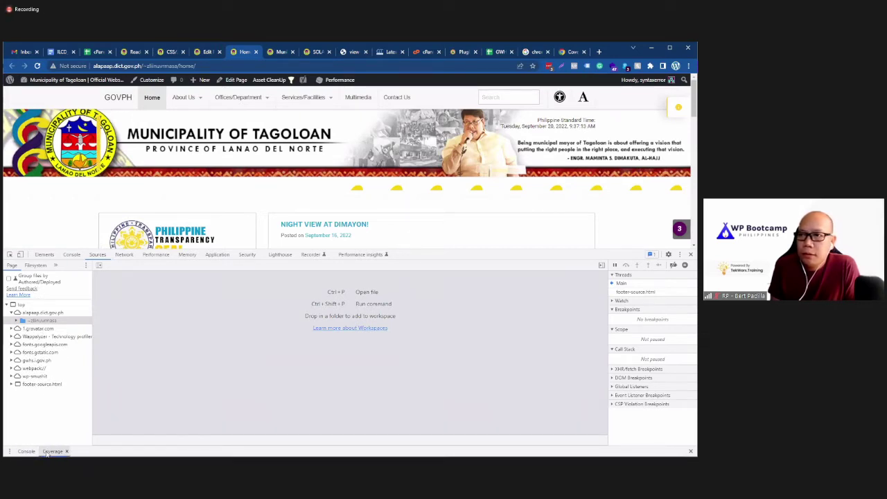
left_click(97, 257)
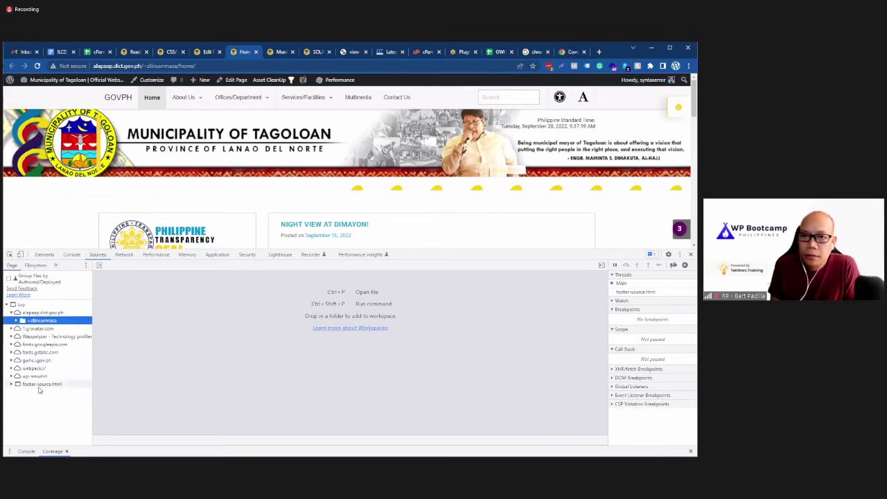
left_click(573, 52)
scroll(259, 348, "down", 10)
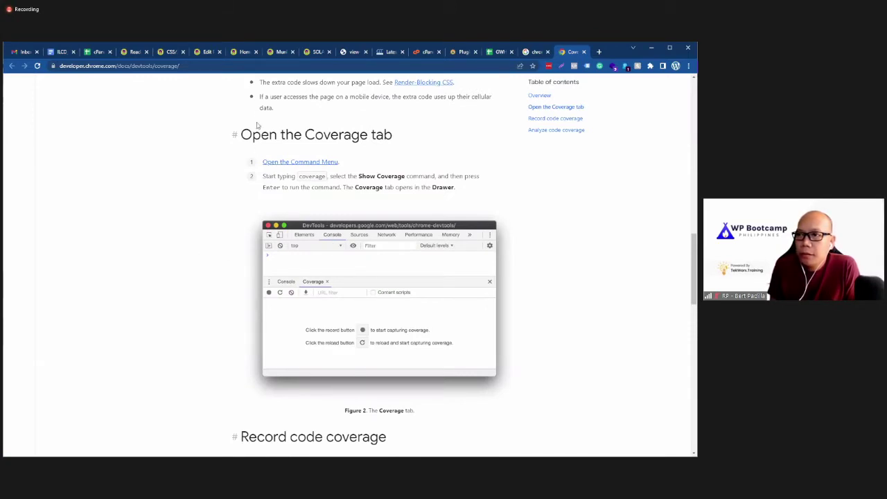
Step: Reload the Tagoloan homepage with the DevTools Console showing
left_click(239, 52)
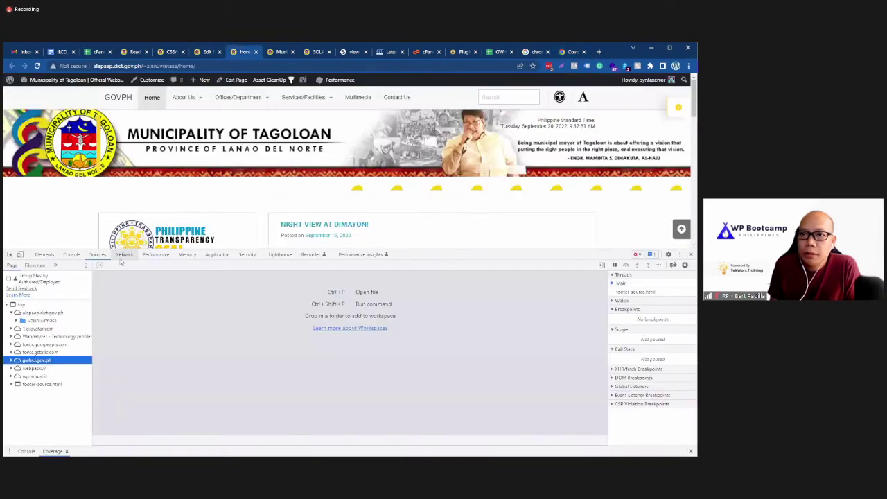
left_click(77, 255)
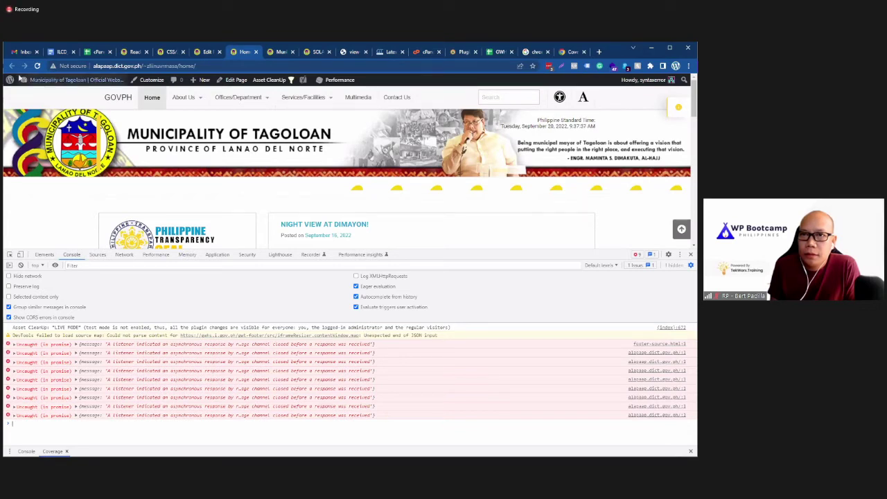
left_click(37, 67)
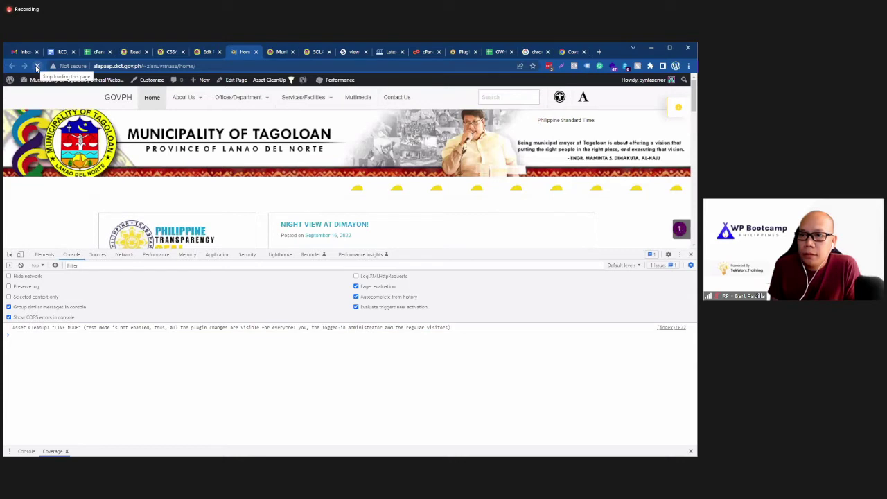
Step: Scroll the Coverage guide to the 'Analyze code coverage' section and Figure 3's report
left_click(564, 53)
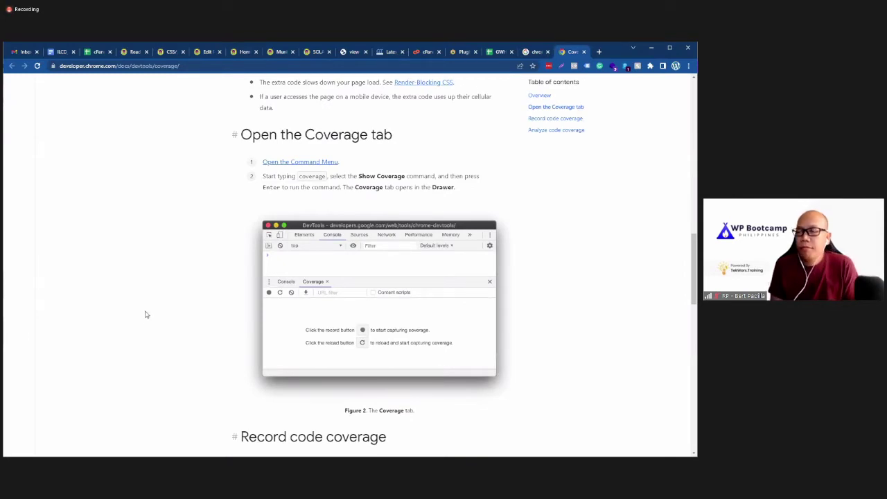
scroll(145, 315, "down", 4)
scroll(145, 308, "down", 3)
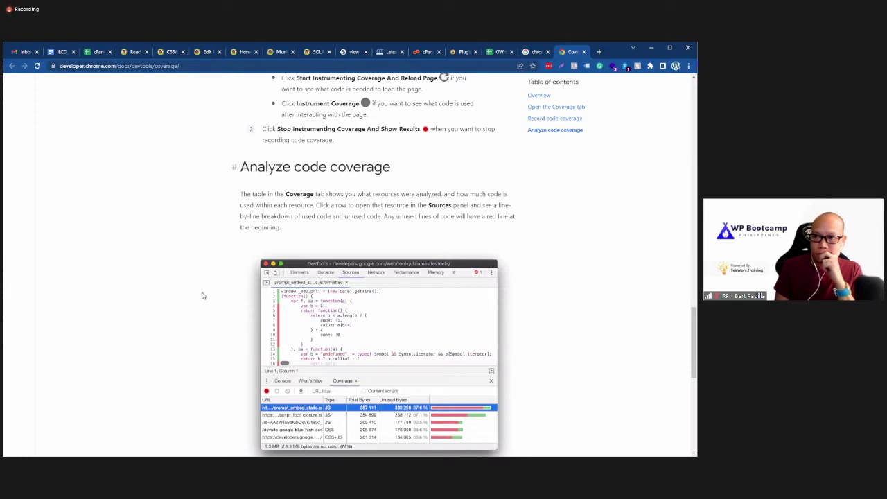
scroll(159, 312, "down", 4)
scroll(204, 325, "up", 3)
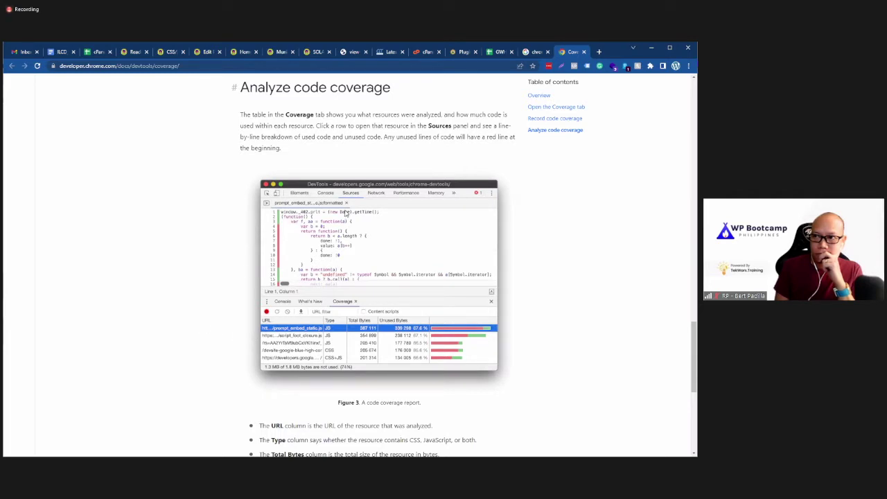
mouse_move(242, 54)
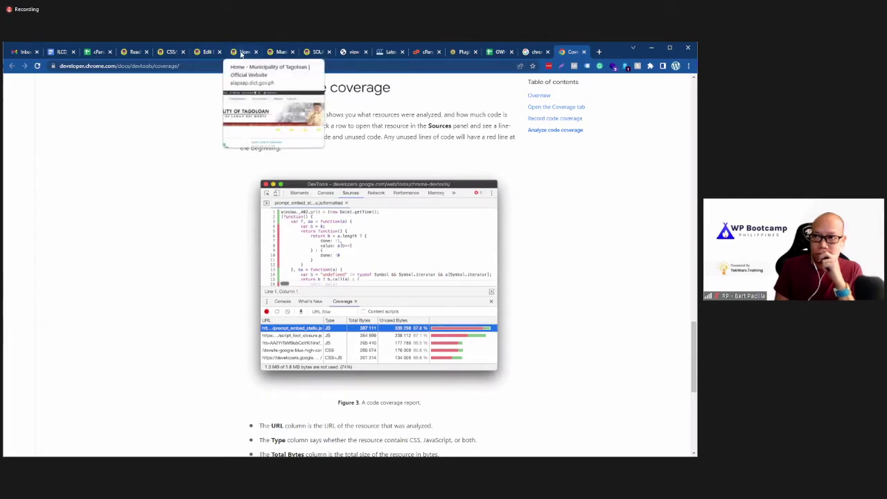
left_click(242, 53)
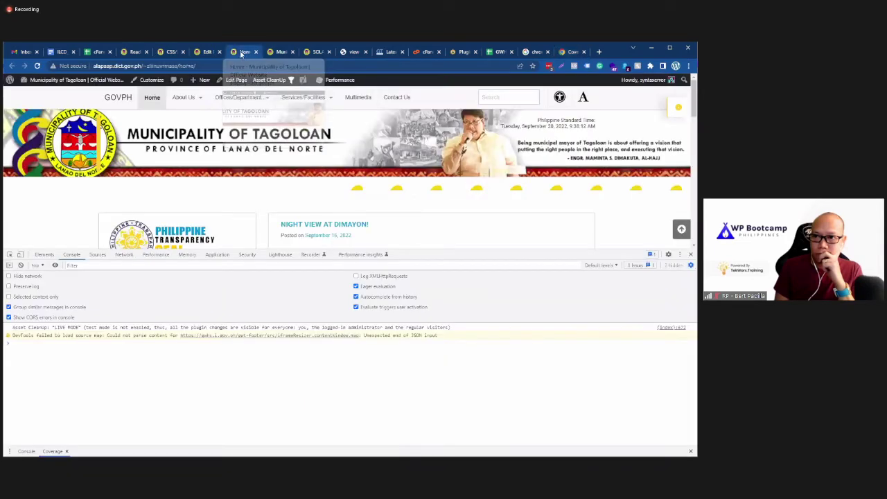
left_click(98, 254)
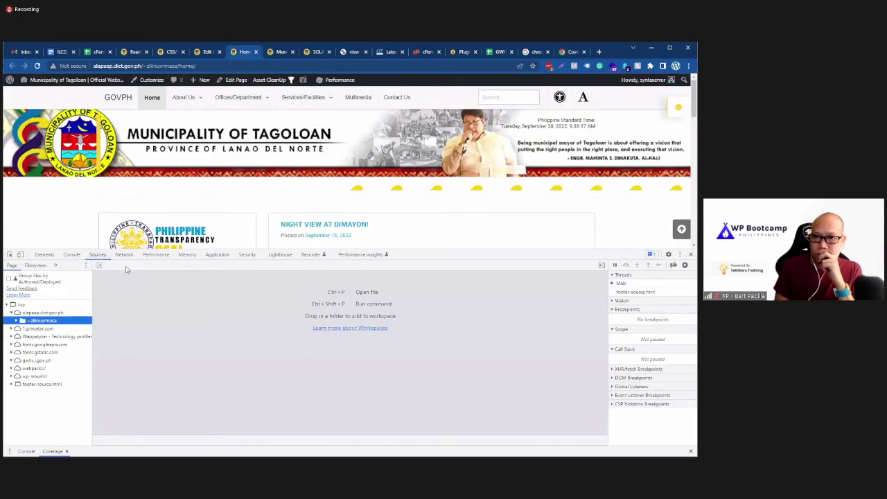
left_click(131, 256)
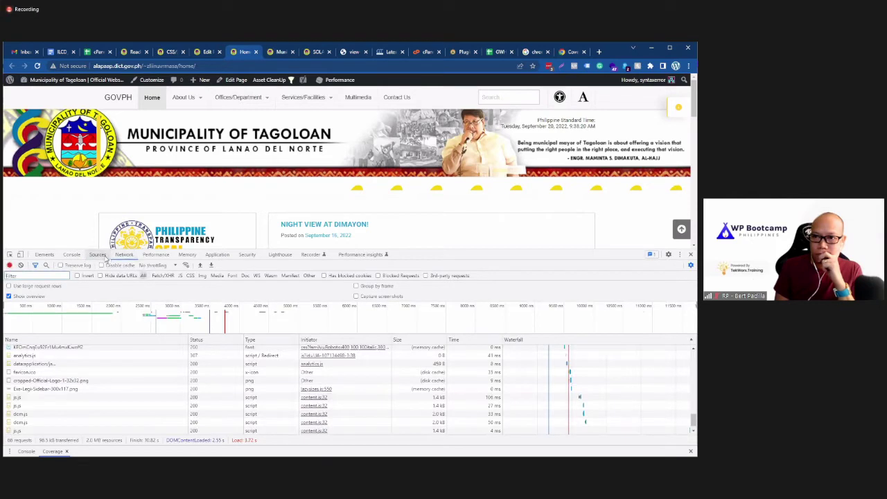
left_click(101, 255)
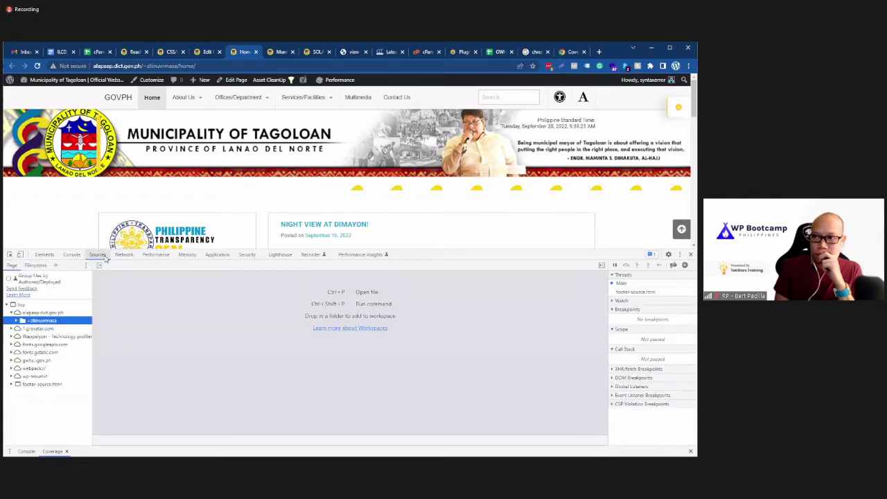
left_click(27, 451)
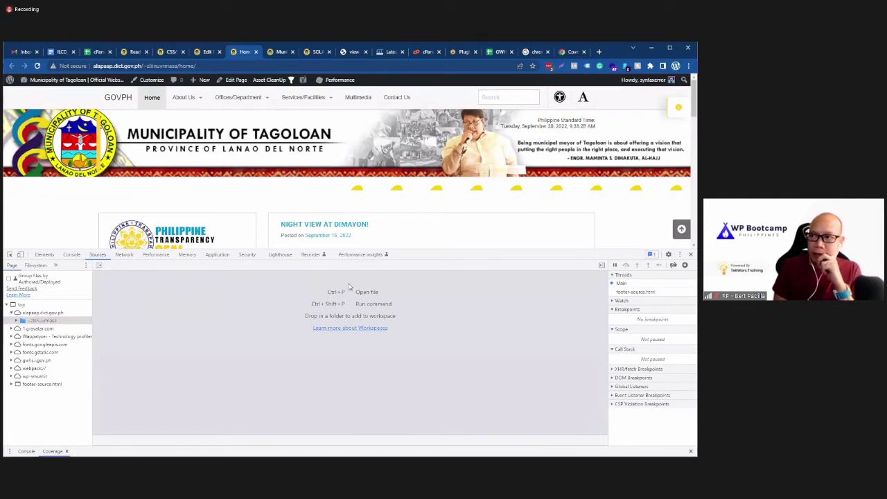
left_click(572, 52)
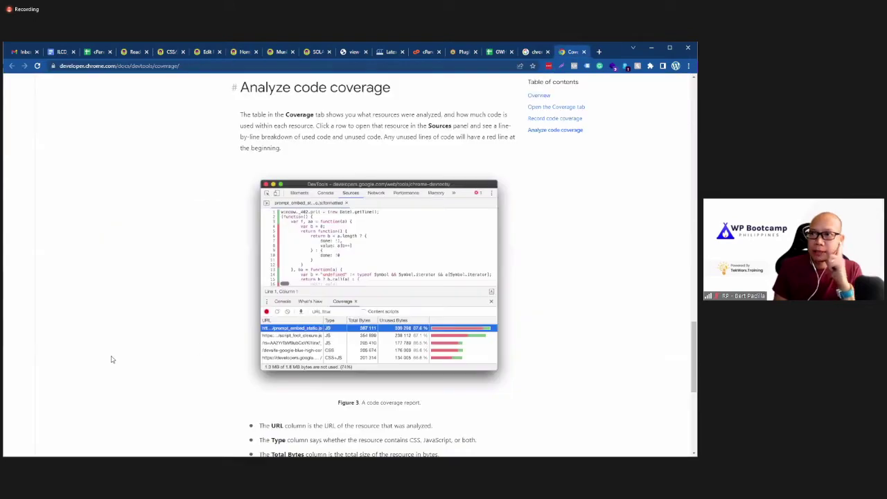
Step: Reopen DevTools on the Tagoloan homepage through the page's Inspect context-menu option
scroll(111, 357, "up", 5)
scroll(109, 357, "up", 15)
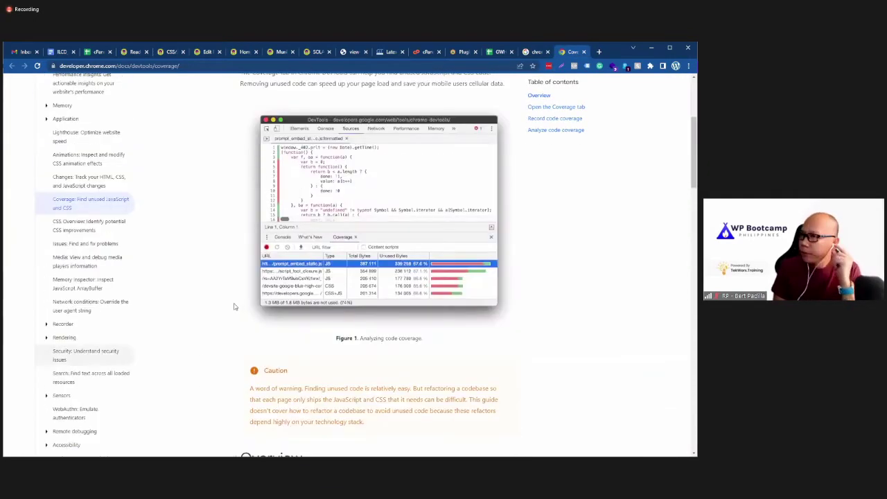
left_click(237, 52)
right_click(238, 187)
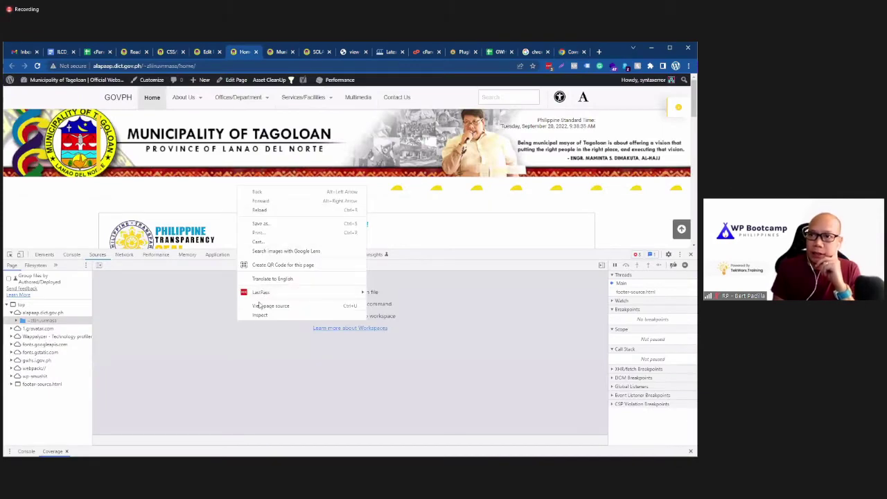
left_click(260, 314)
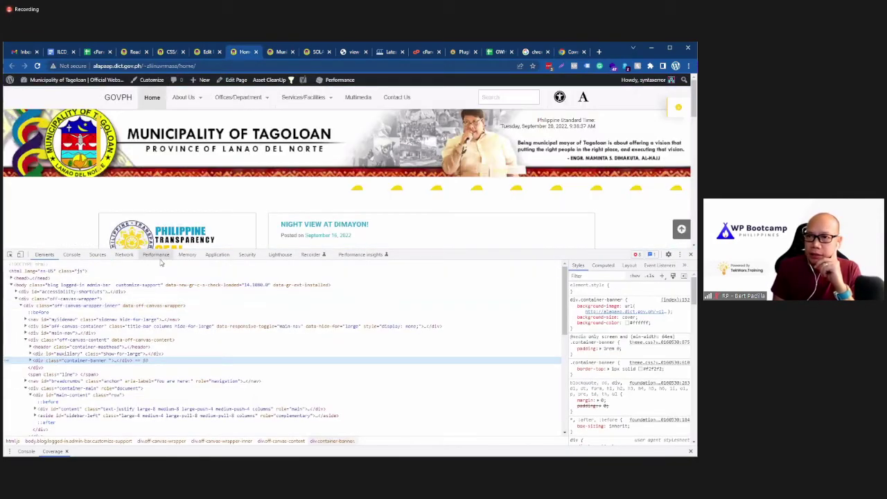
Step: Return to the Network panel, toggle its settings pane off and on, then go to the Coverage docs
left_click(97, 255)
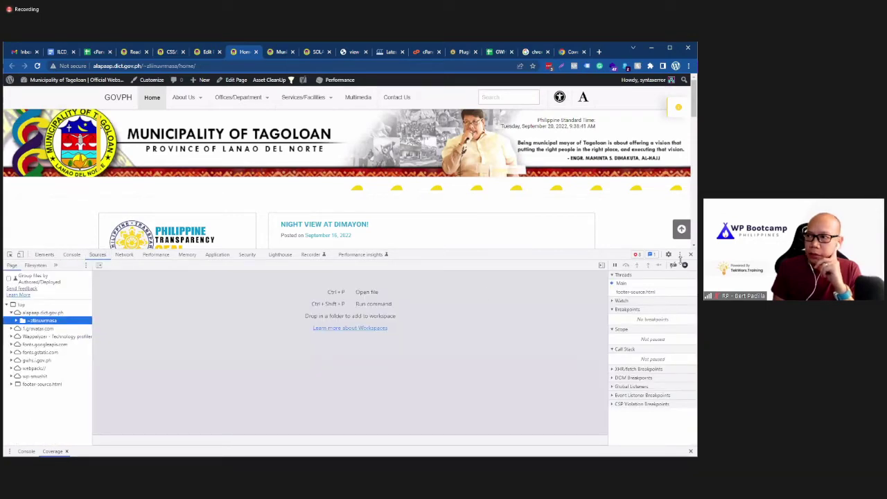
left_click(124, 254)
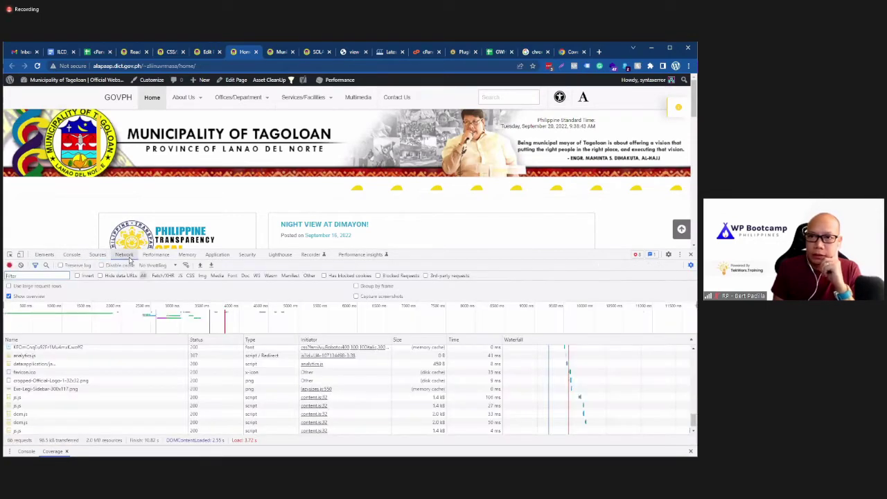
left_click(690, 265)
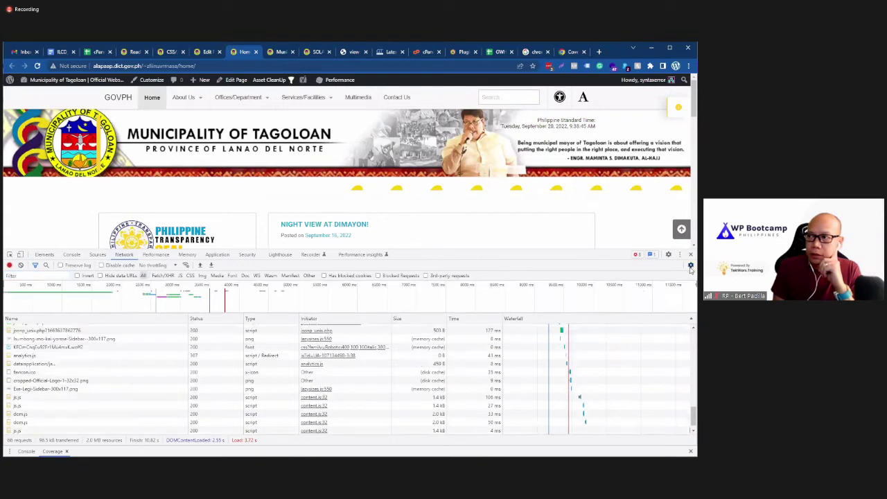
left_click(690, 264)
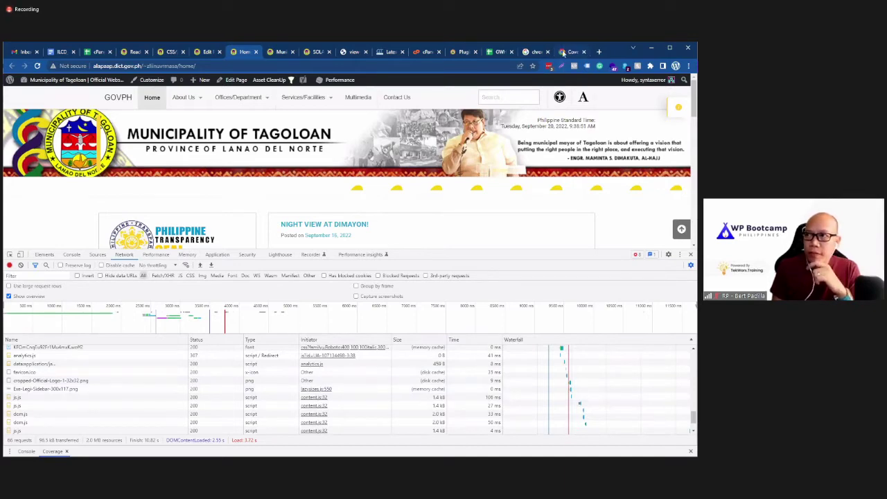
left_click(563, 52)
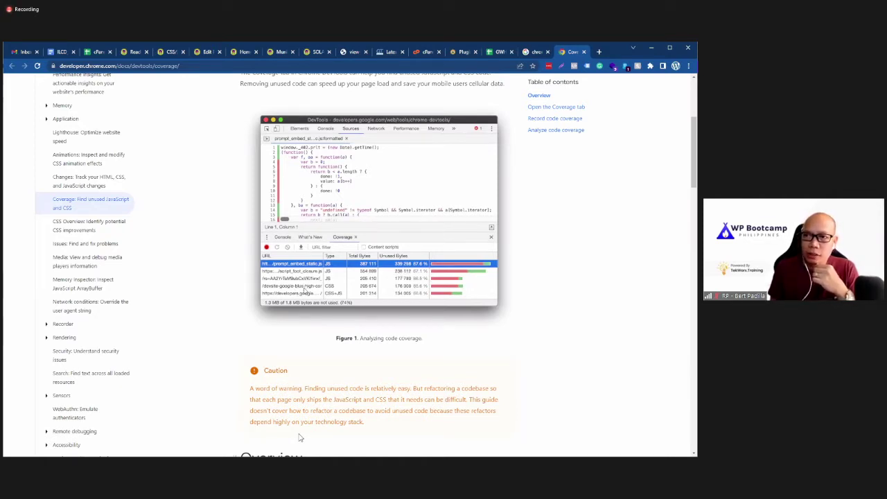
Step: Scroll the home page editor's Asset CleanUp list to the Smush rows, then return to the homepage's requests
left_click(201, 55)
scroll(339, 307, "down", 5)
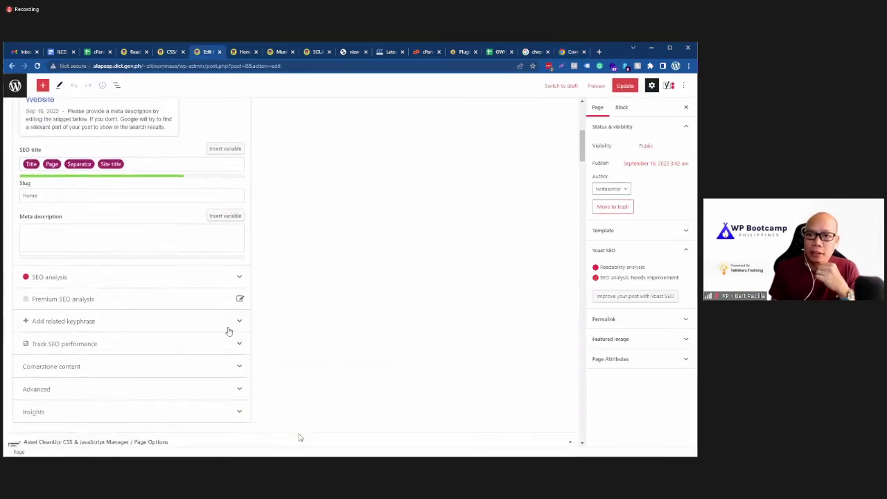
scroll(187, 345, "down", 4)
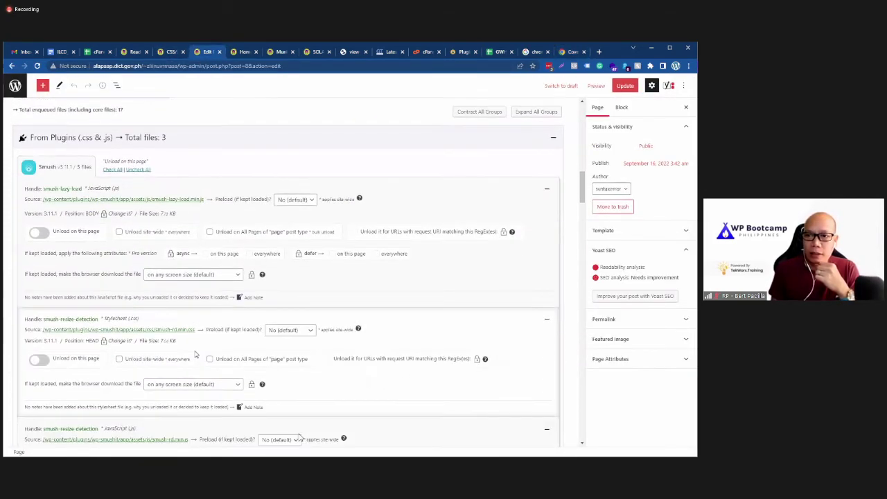
scroll(194, 353, "down", 2)
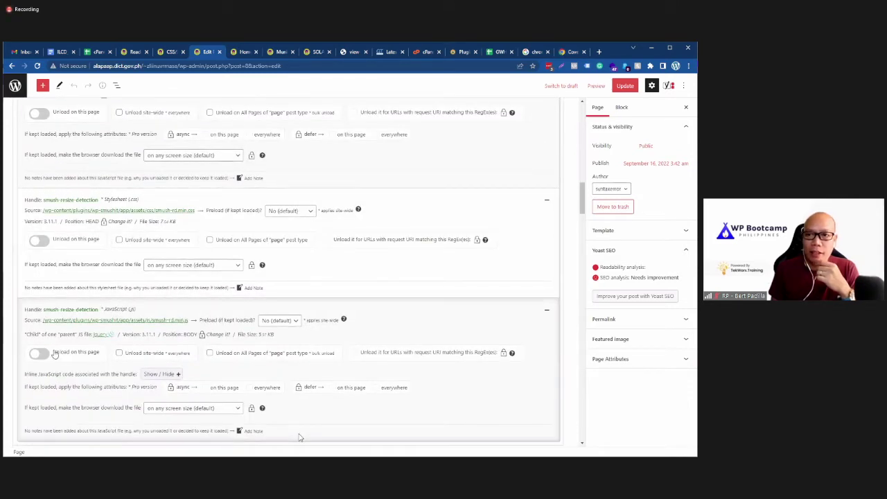
left_click(245, 52)
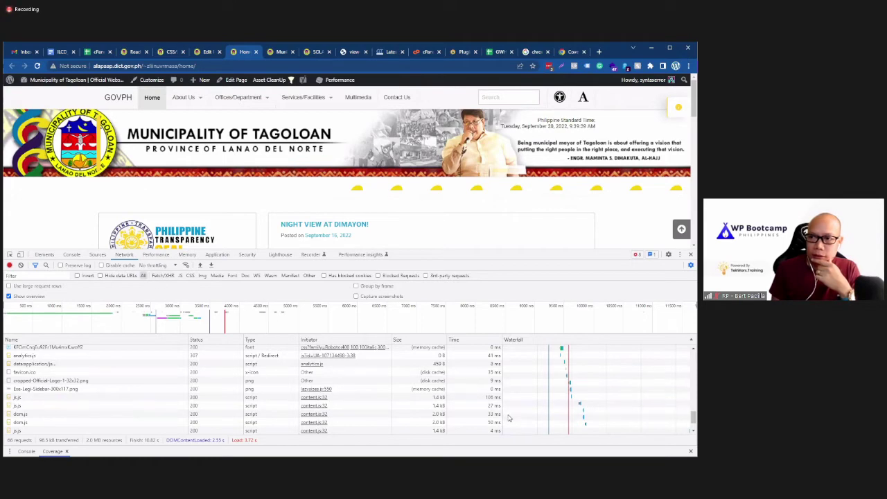
scroll(510, 415, "up", 3)
scroll(503, 411, "up", 15)
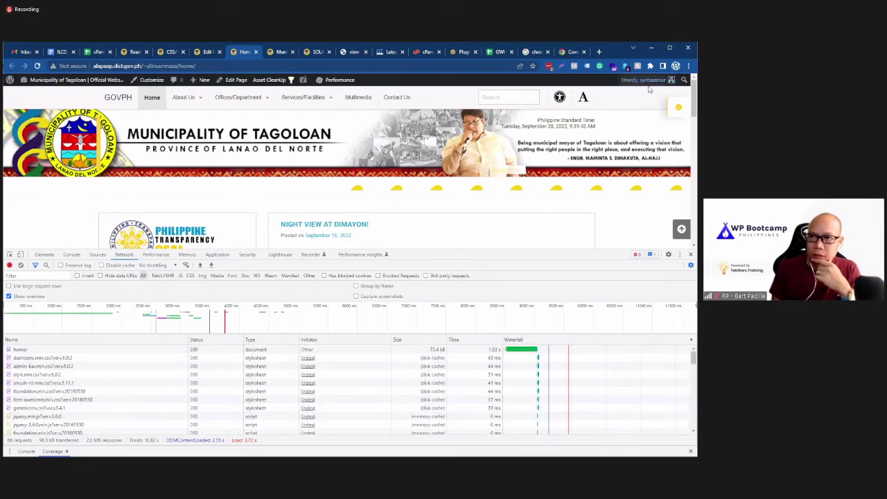
left_click(687, 66)
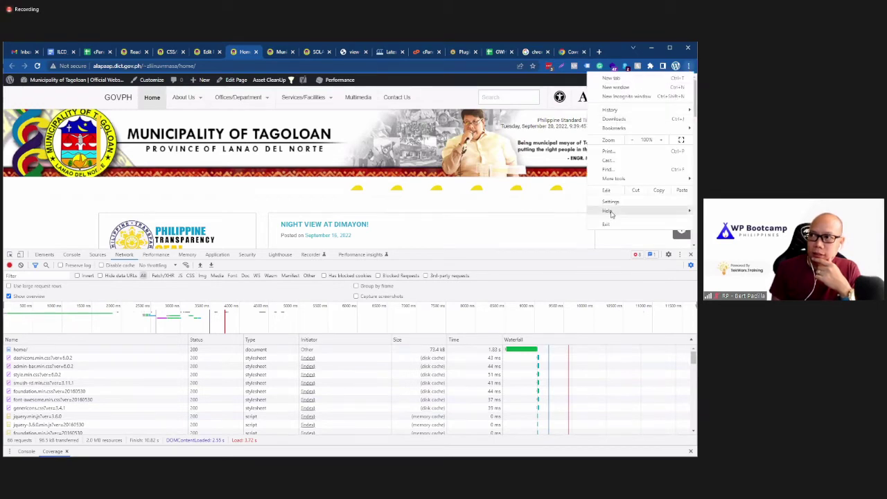
mouse_move(608, 211)
left_click(548, 211)
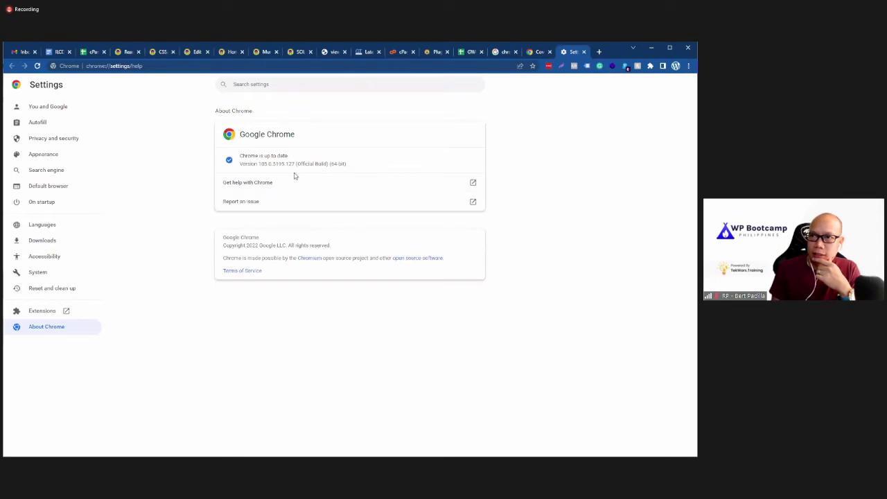
left_click(583, 52)
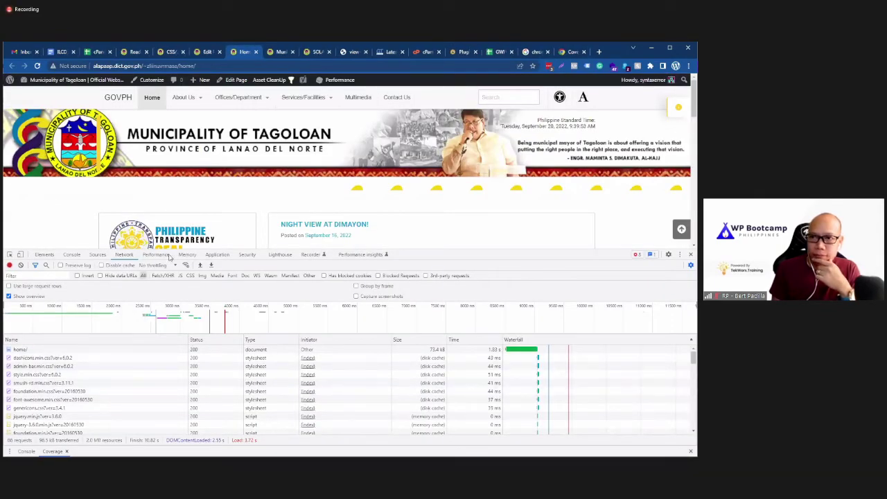
left_click(156, 254)
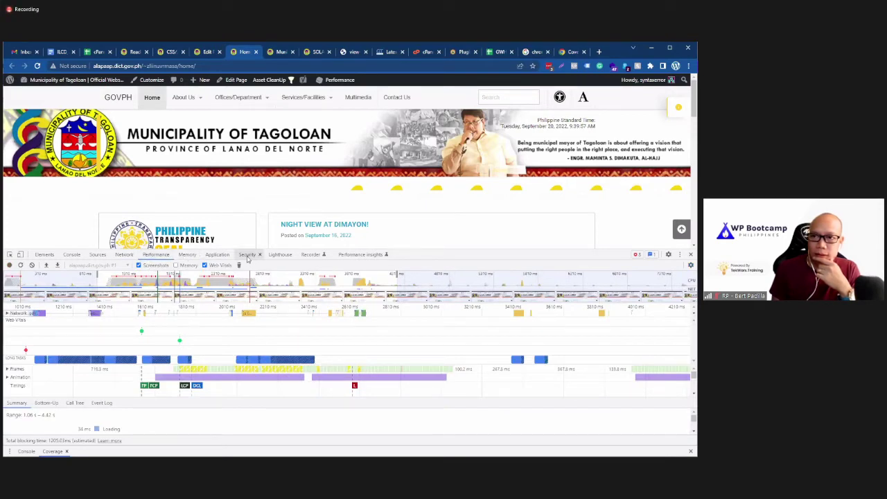
left_click(122, 255)
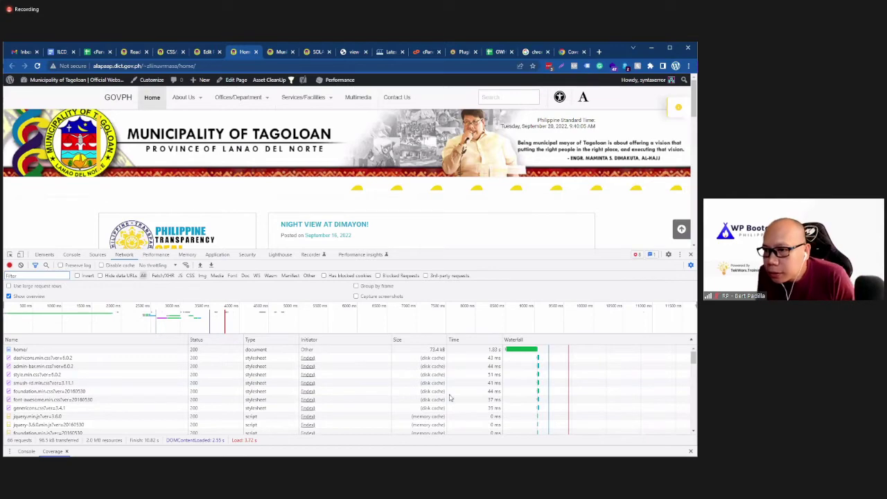
scroll(452, 399, "down", 3)
scroll(450, 402, "down", 5)
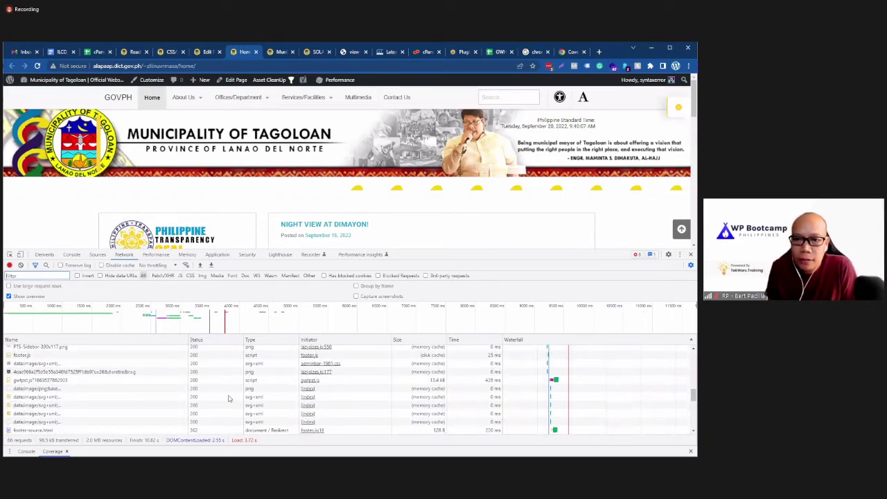
scroll(228, 399, "up", 10)
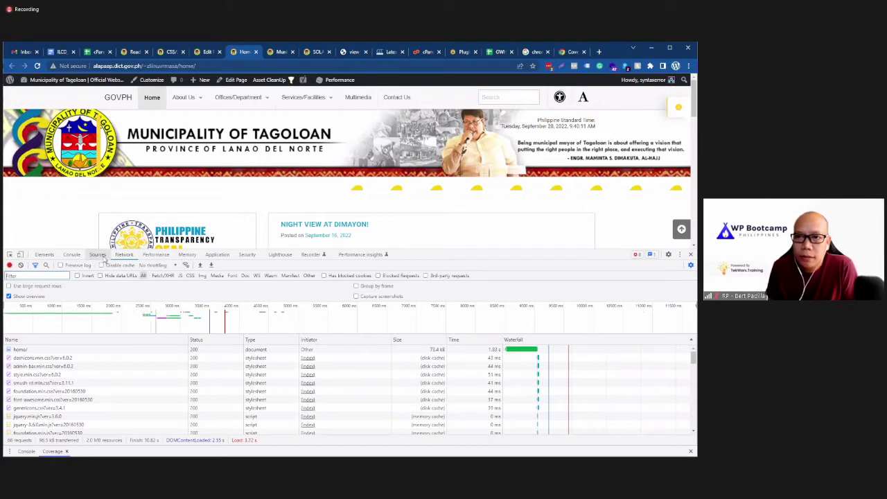
left_click(97, 254)
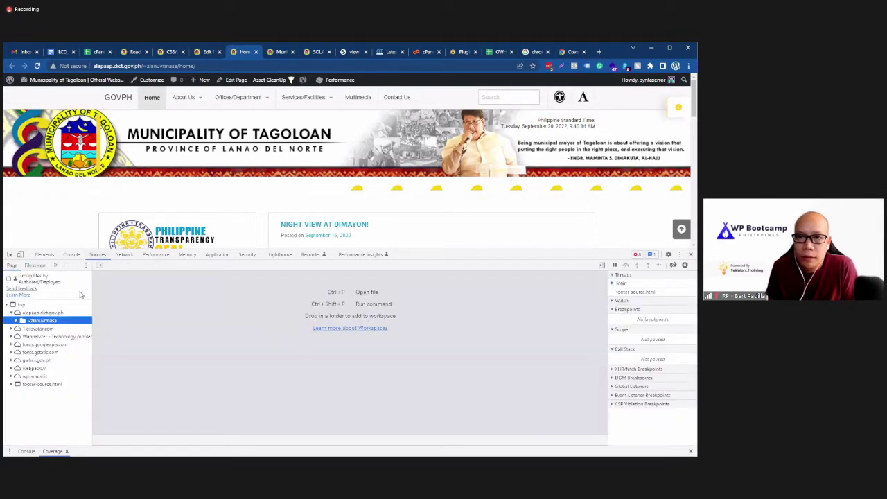
left_click(26, 451)
left_click(53, 451)
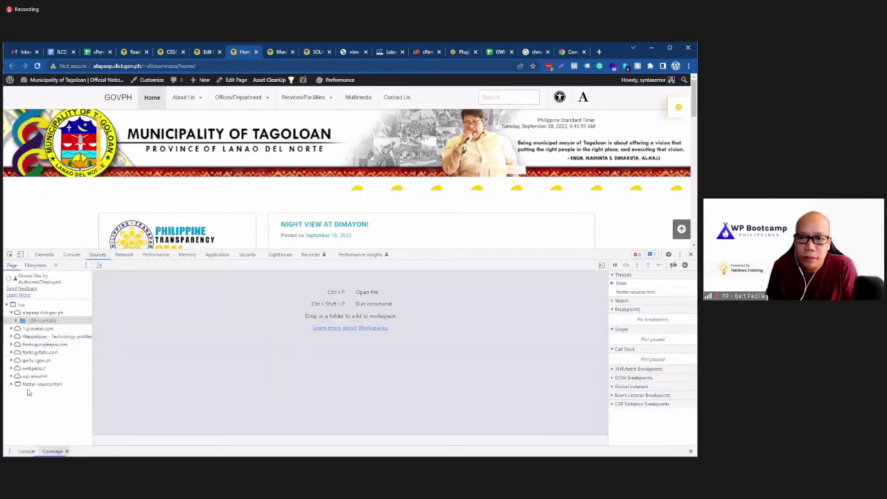
left_click(73, 255)
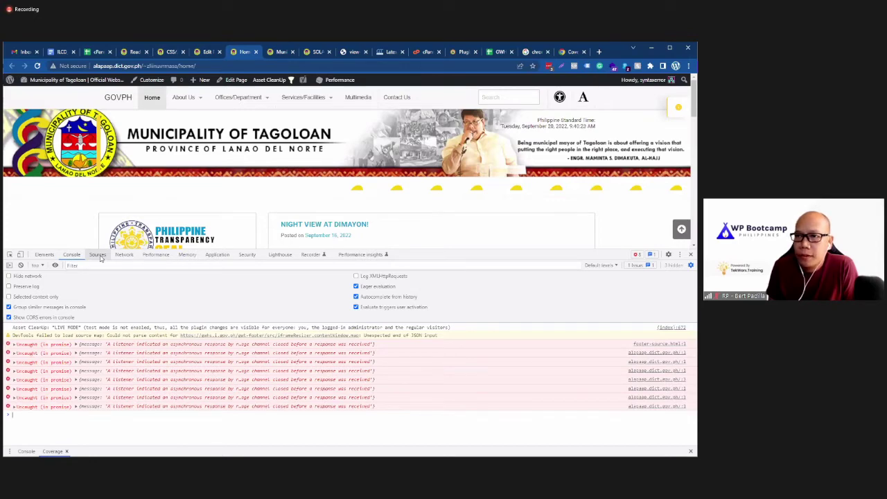
left_click(98, 255)
left_click(124, 255)
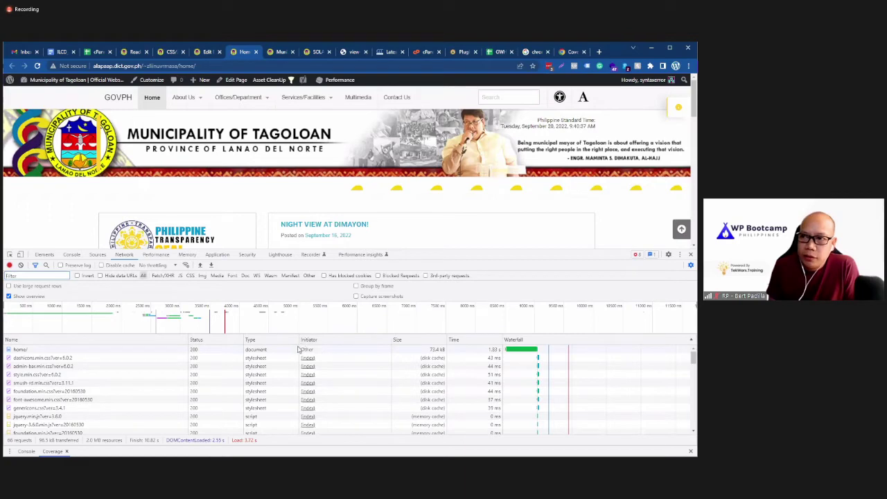
left_click(571, 52)
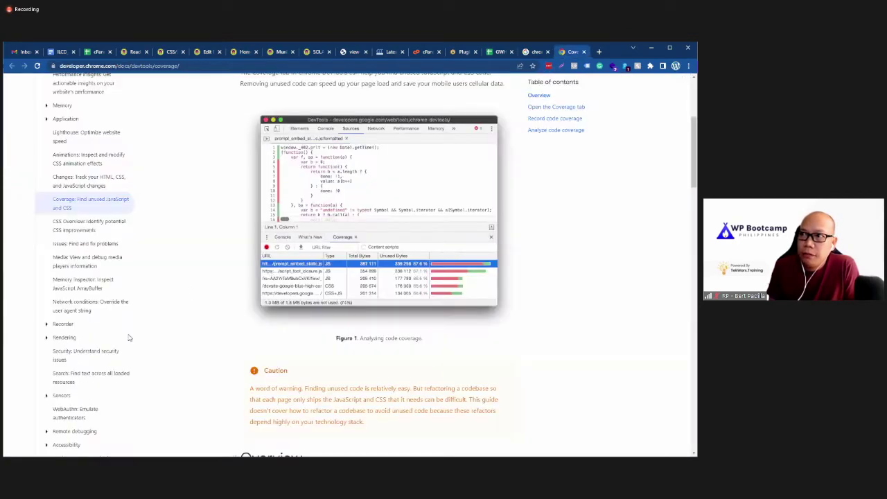
scroll(232, 317, "up", 5)
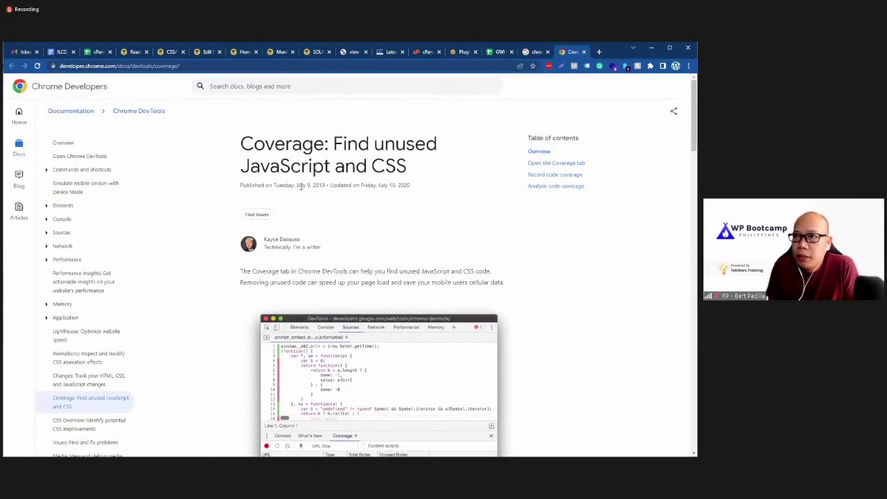
left_click_drag(299, 185, 335, 186)
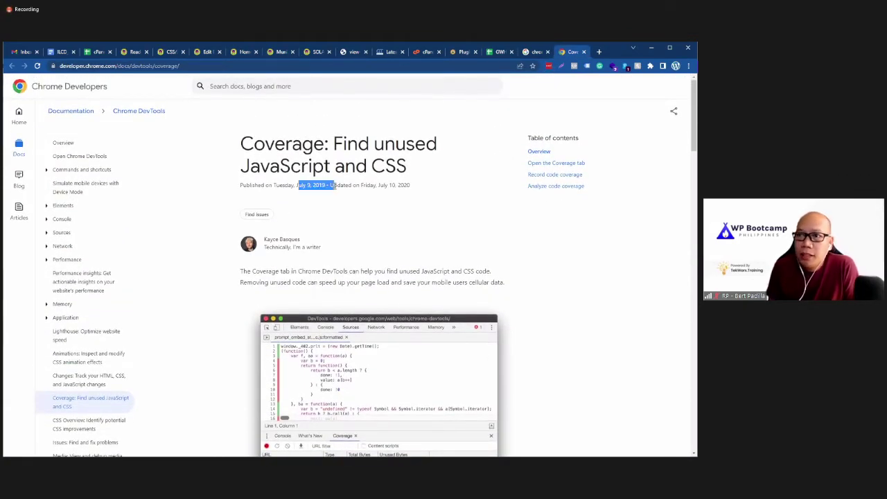
left_click(216, 181)
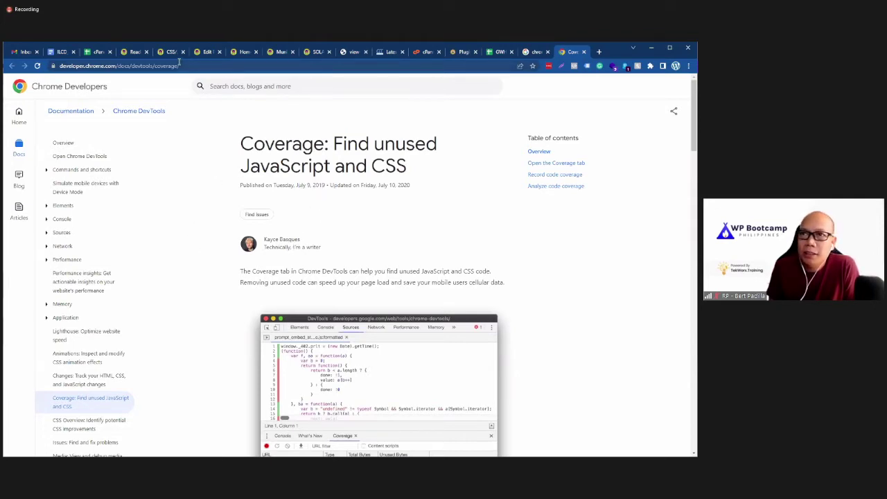
left_click(244, 53)
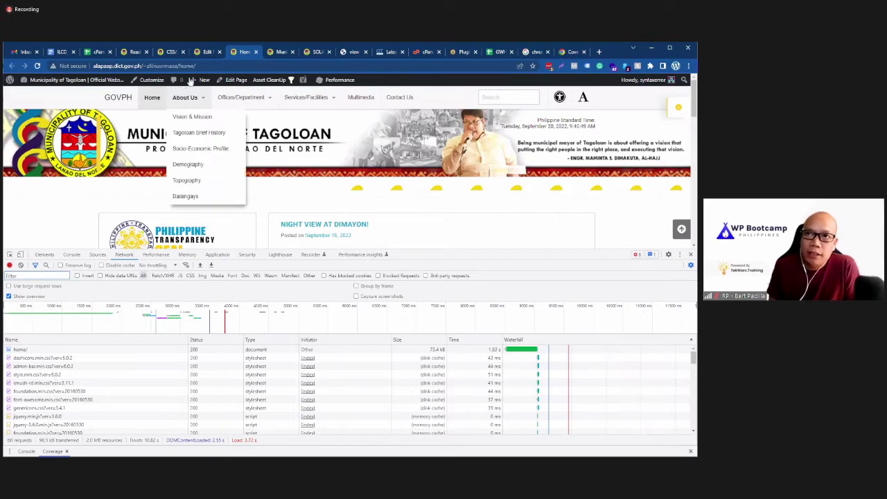
left_click(127, 54)
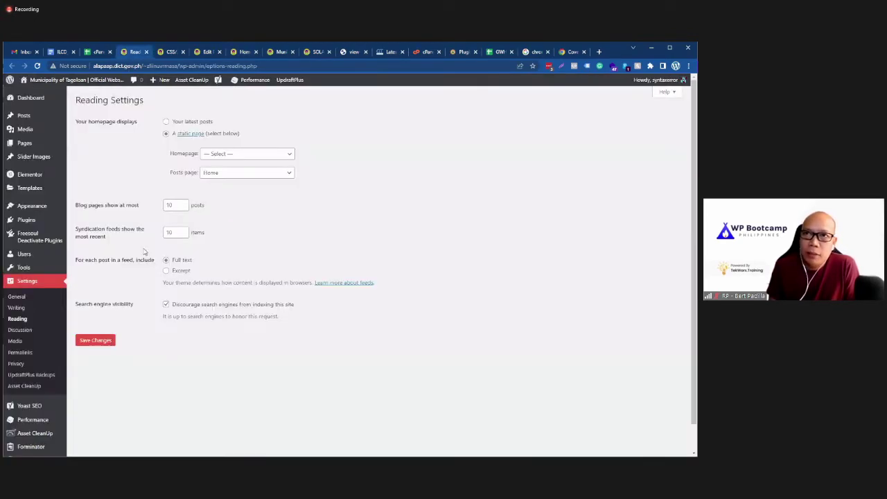
left_click(162, 56)
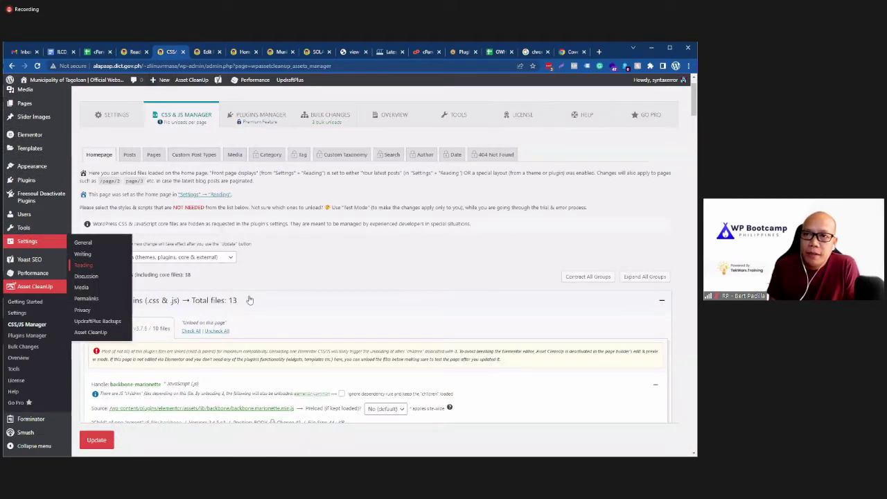
scroll(245, 267, "up", 1)
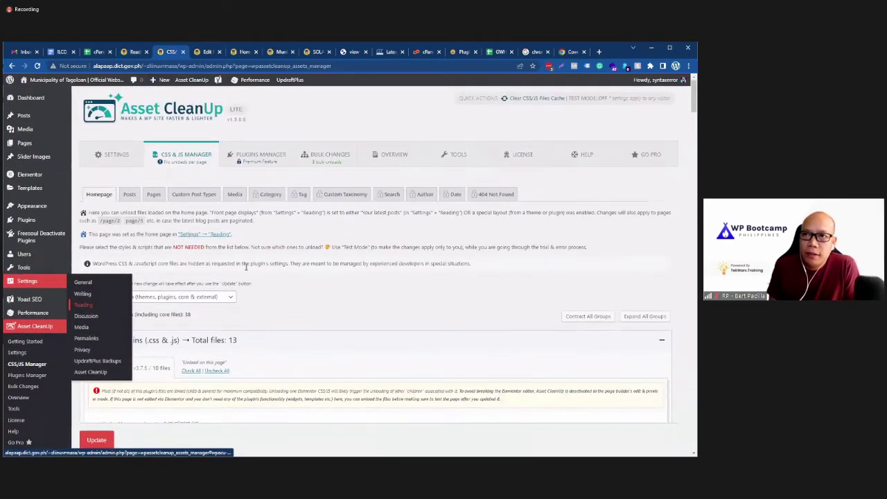
left_click(206, 53)
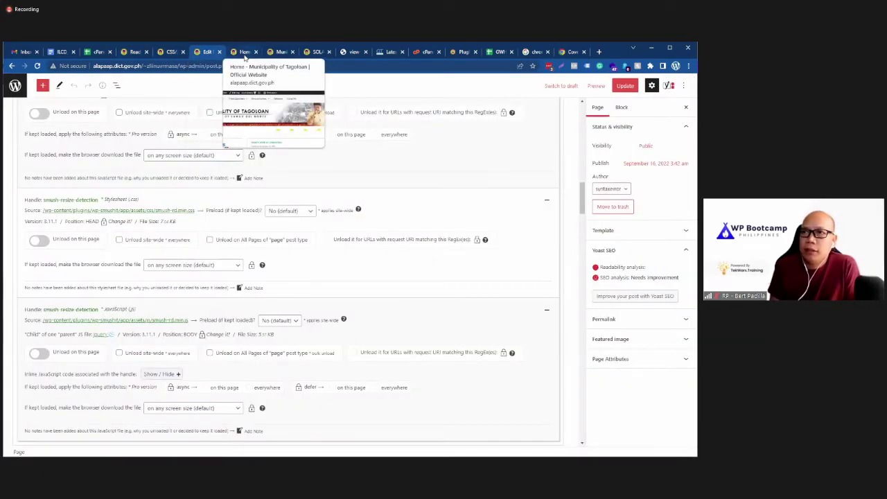
left_click(244, 53)
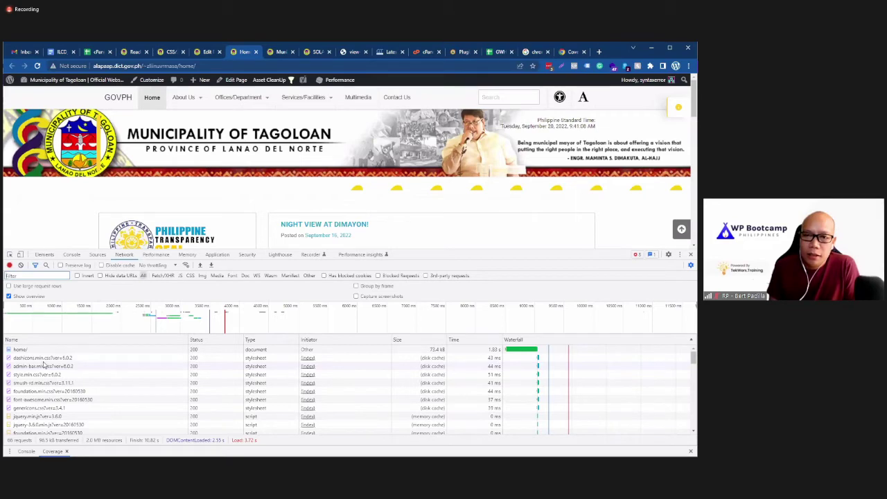
Step: Select and copy the dashicons.min.css file name from the request URL, then go back to the editor
double_click(29, 358)
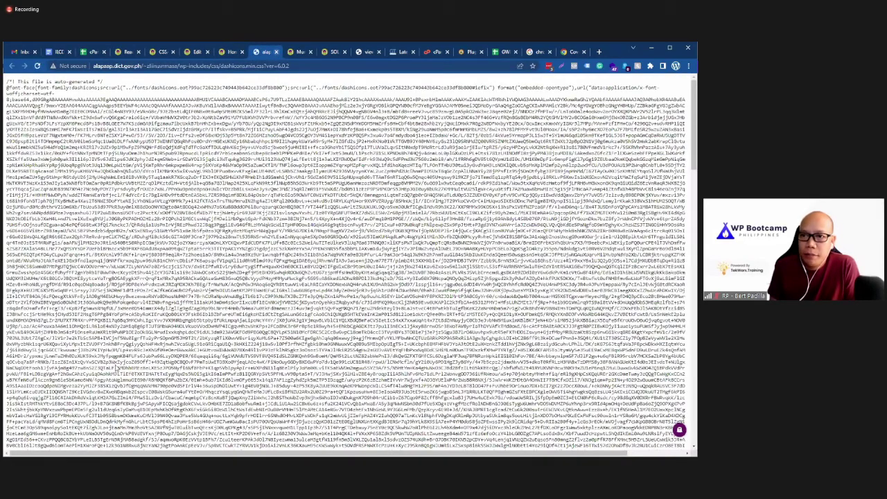
left_click(276, 52)
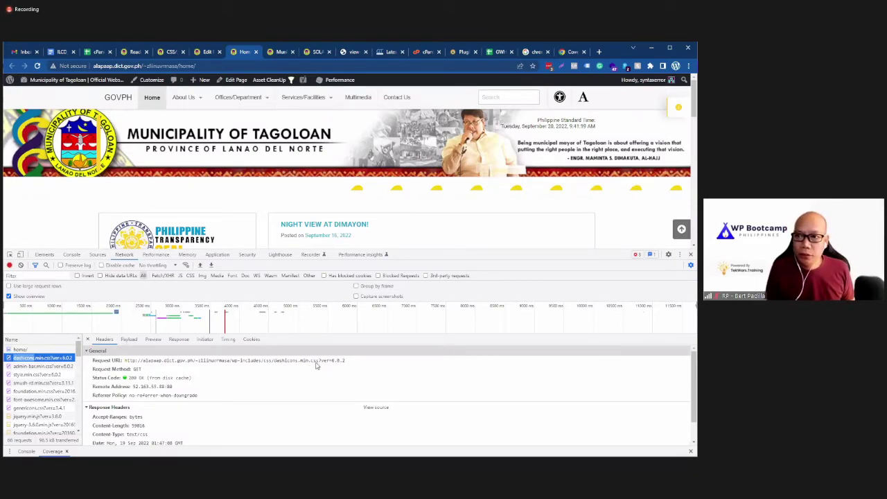
left_click(315, 363)
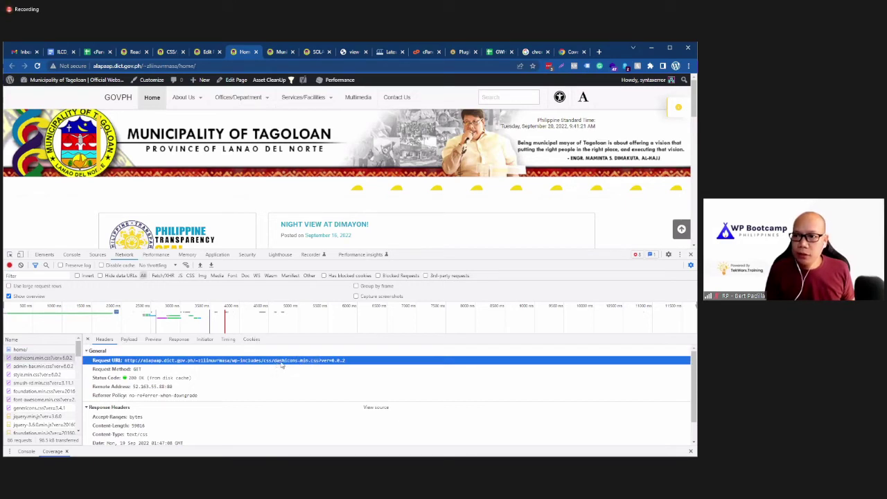
left_click_drag(281, 365, 320, 368)
key("ctrl+c")
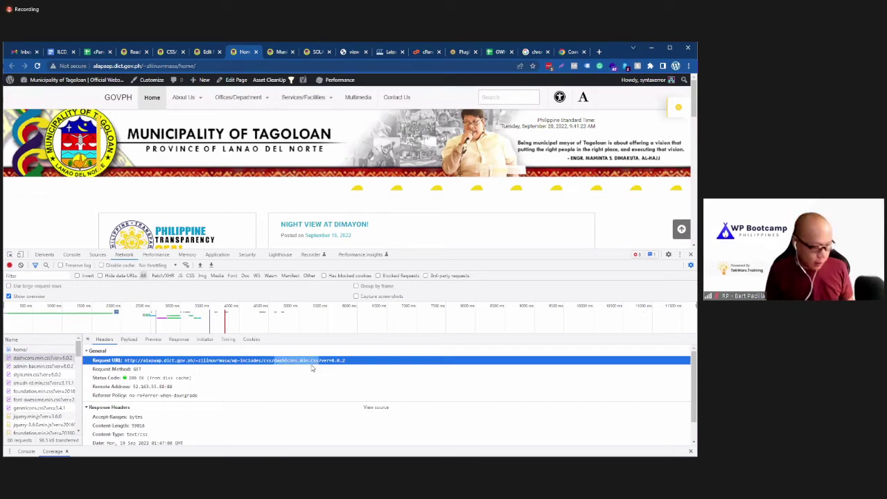
left_click(206, 52)
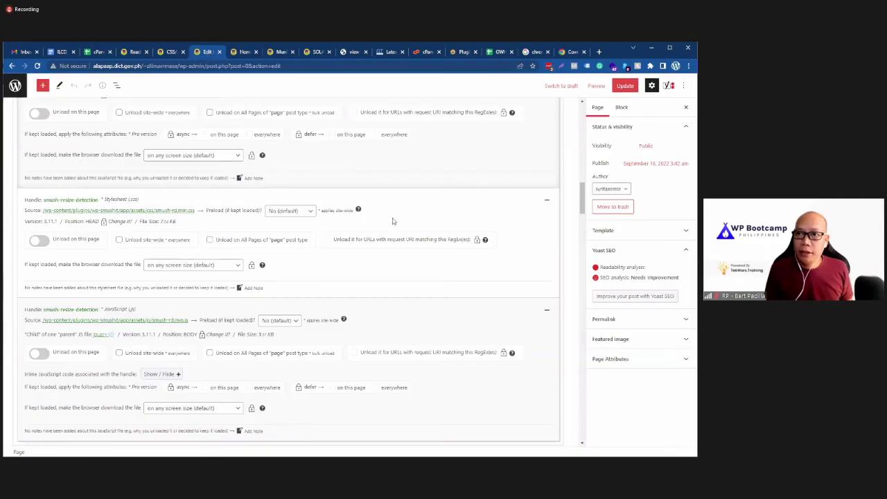
Step: Search the editor's asset list for 'dashicon' and scroll to WordPress Core, finding 0 matches
key("ctrl+f")
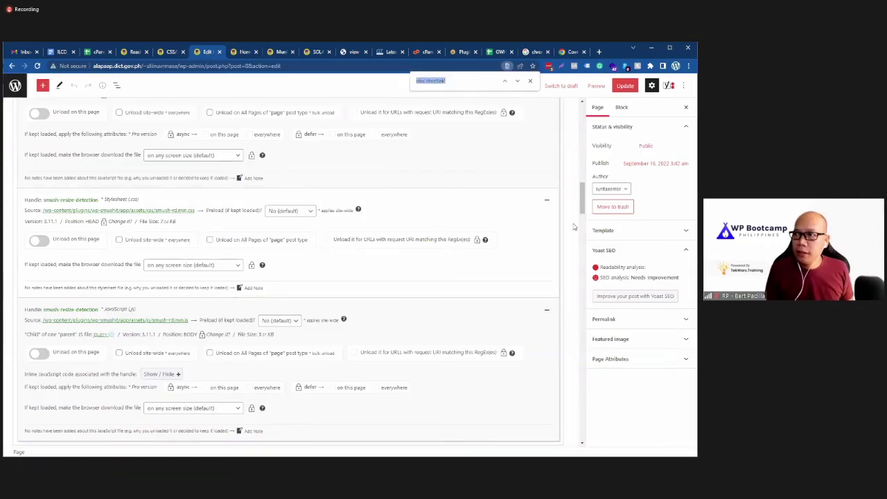
key("ctrl+v")
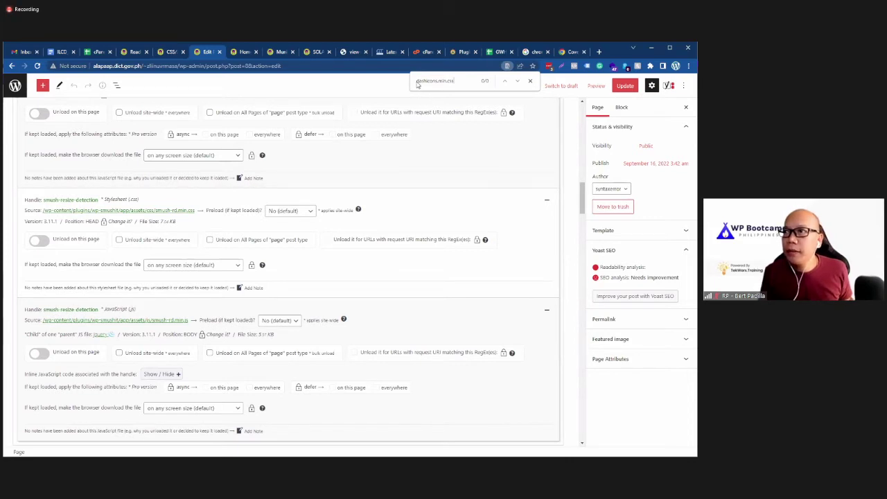
left_click_drag(439, 81, 454, 82)
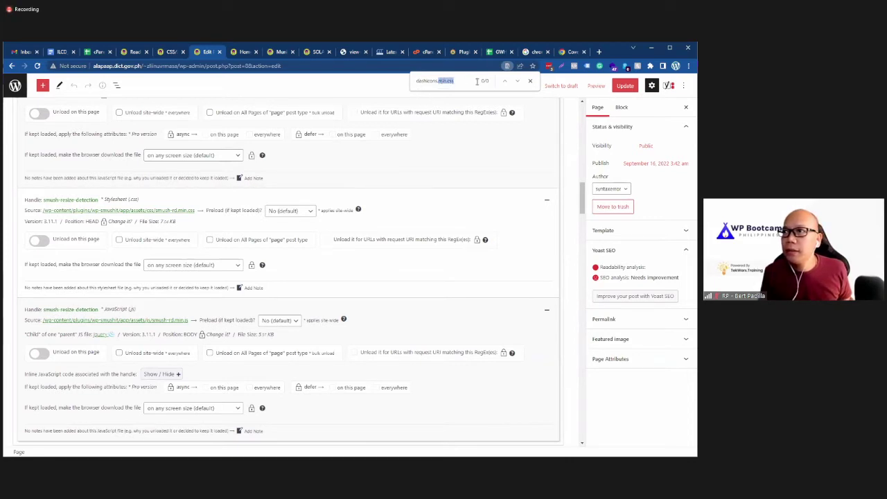
key("BackSpace")
scroll(360, 257, "up", 10)
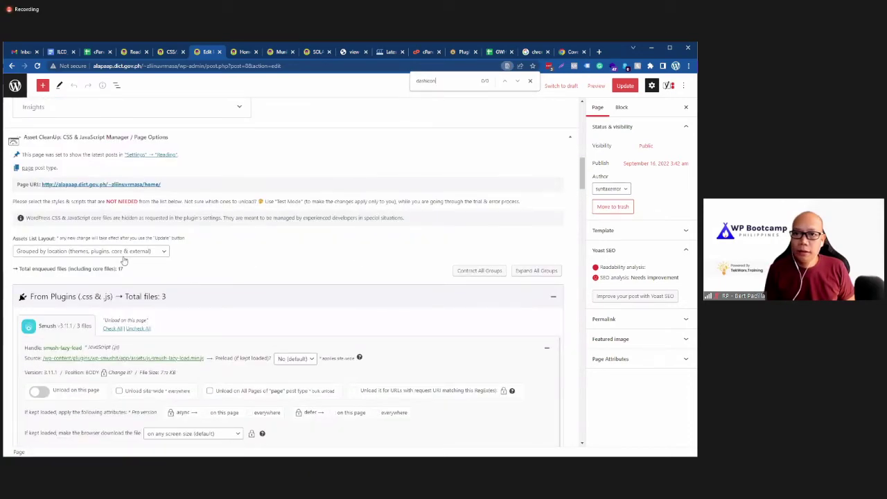
scroll(256, 246, "down", 2)
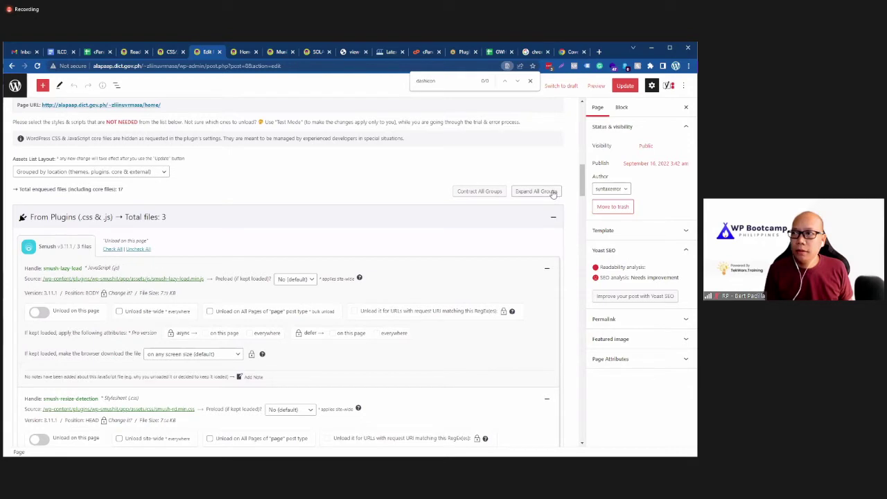
left_click(462, 82)
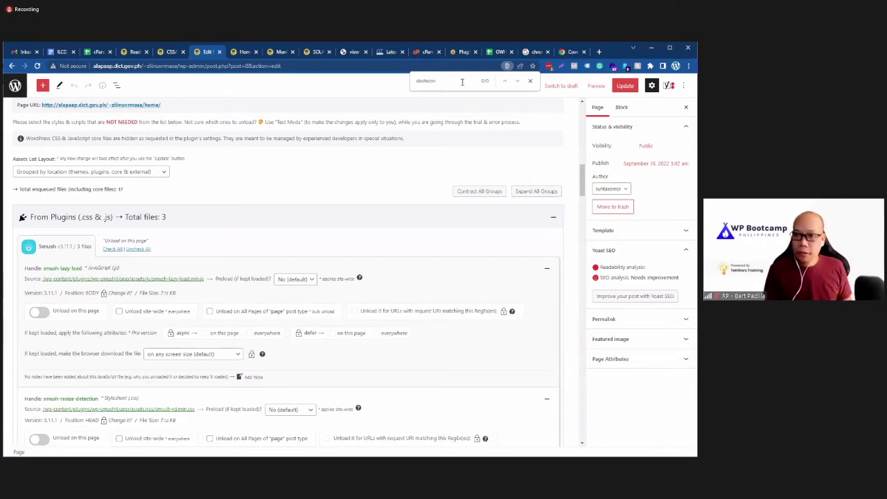
scroll(303, 388, "down", 15)
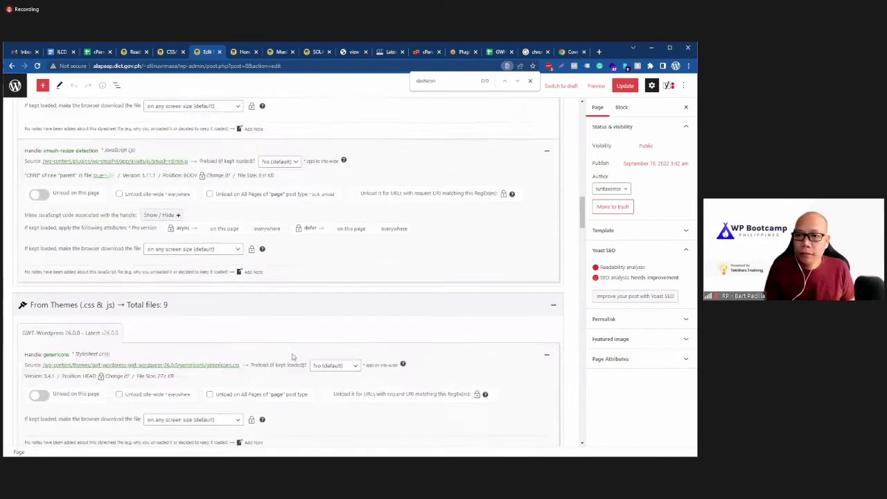
scroll(183, 362, "down", 10)
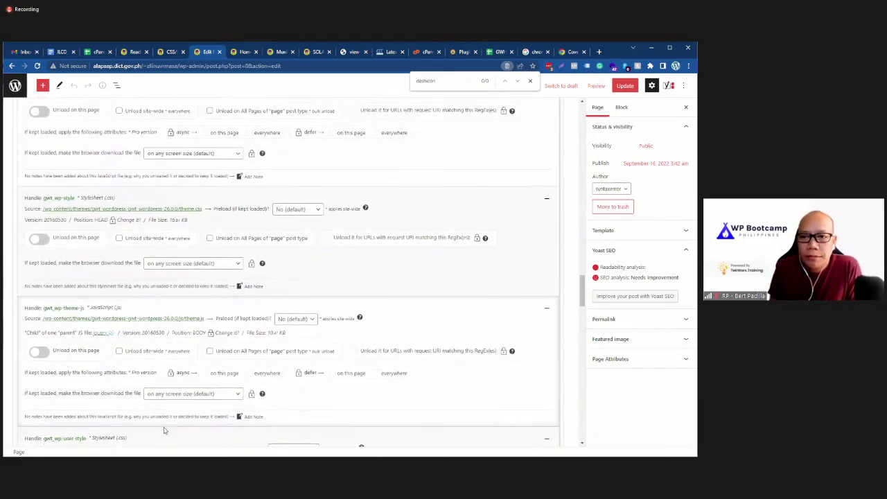
scroll(137, 389, "up", 2)
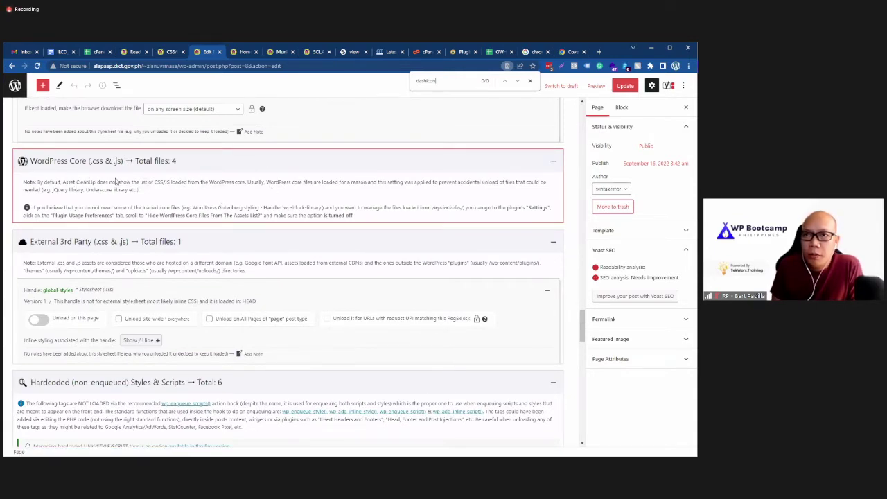
Step: Turn off 'Hide WordPress Core Files From The Assets List?' in Asset CleanUp Settings and Update All Settings
left_click(170, 52)
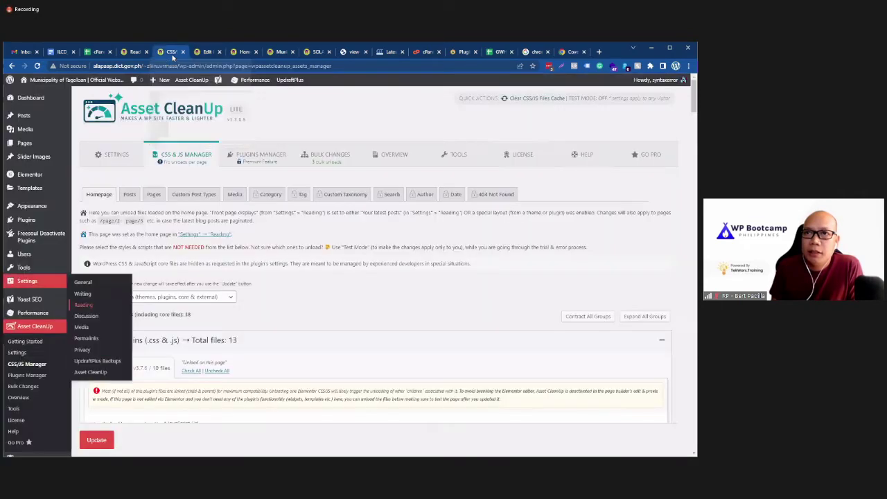
left_click(121, 158)
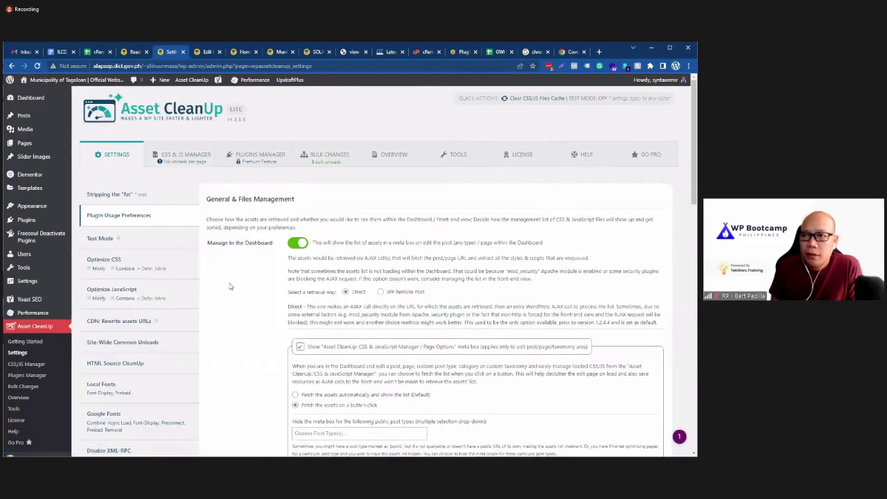
scroll(223, 350, "down", 5)
scroll(243, 347, "down", 2)
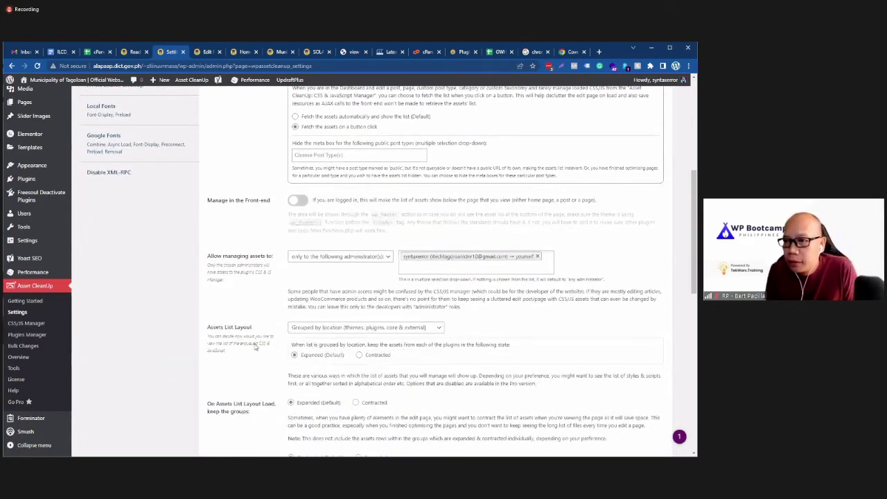
scroll(255, 349, "down", 5)
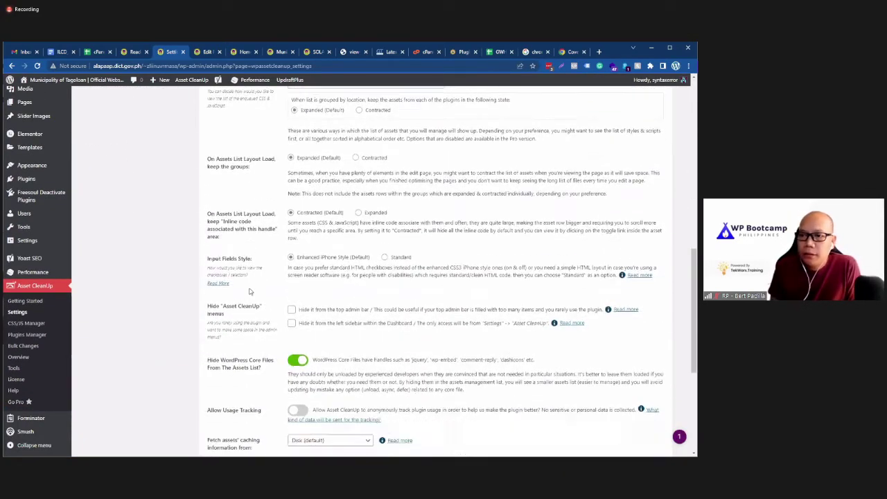
scroll(250, 291, "down", 2)
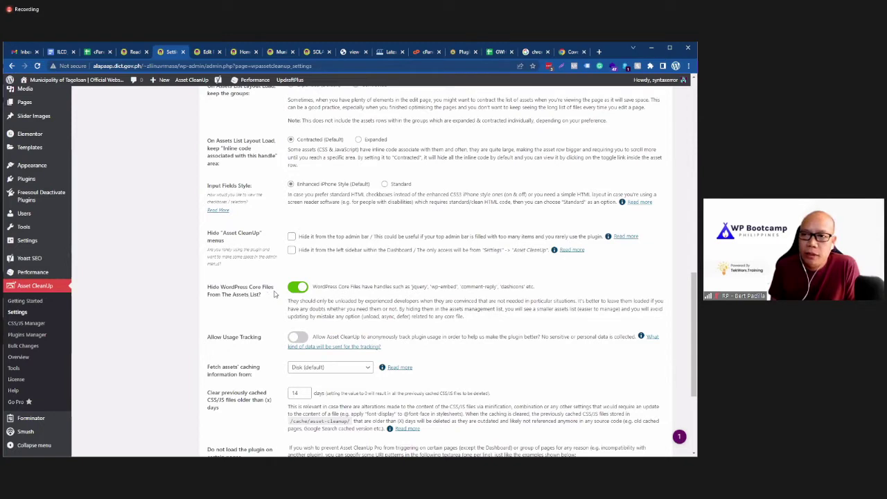
scroll(273, 293, "down", 1)
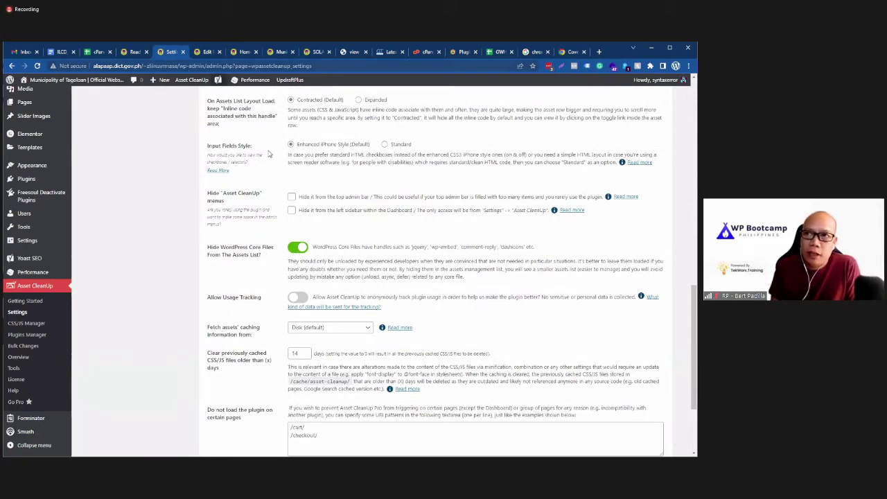
left_click(297, 249)
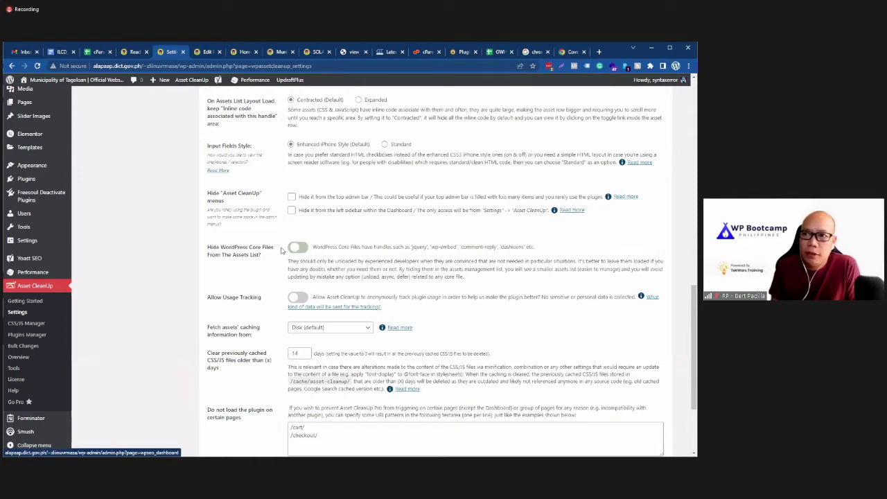
scroll(230, 284, "down", 3)
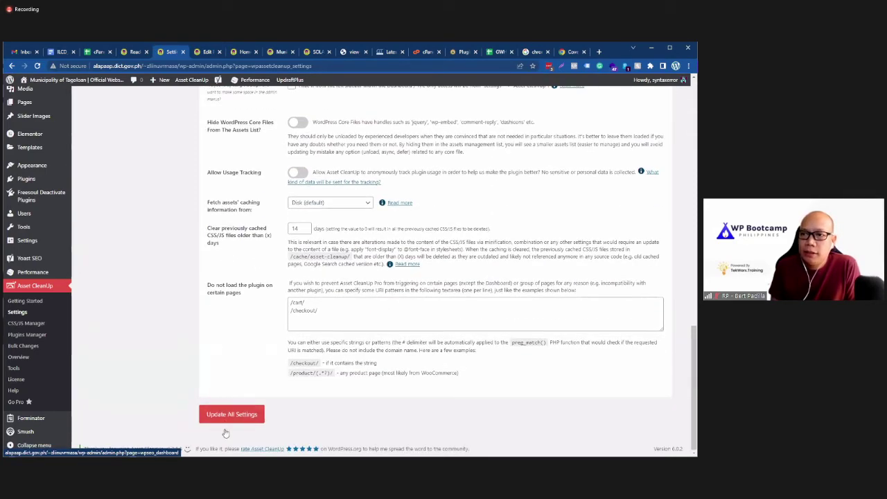
left_click(243, 413)
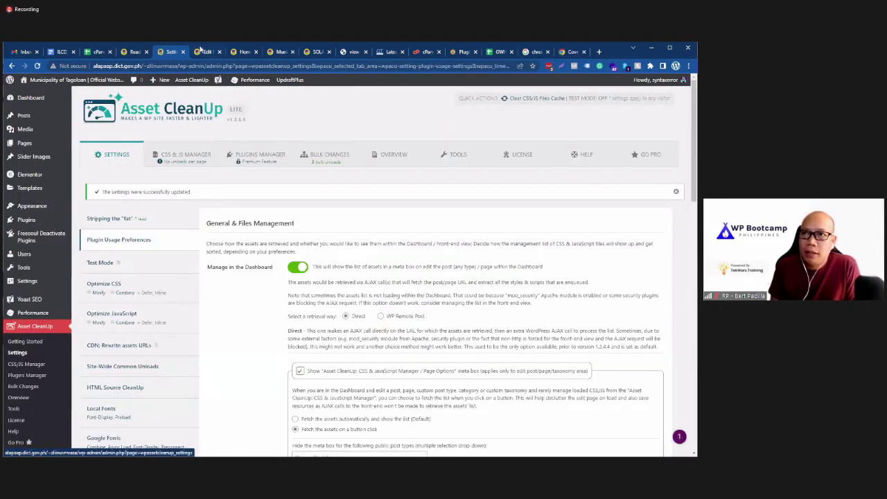
left_click(203, 51)
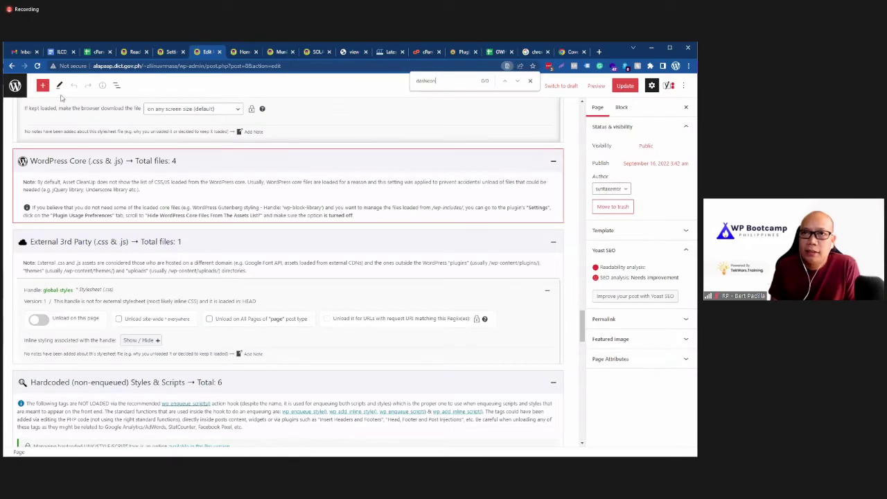
Step: Reload the Home page editor and fetch its Asset CleanUp CSS & JavaScript management list
left_click(36, 66)
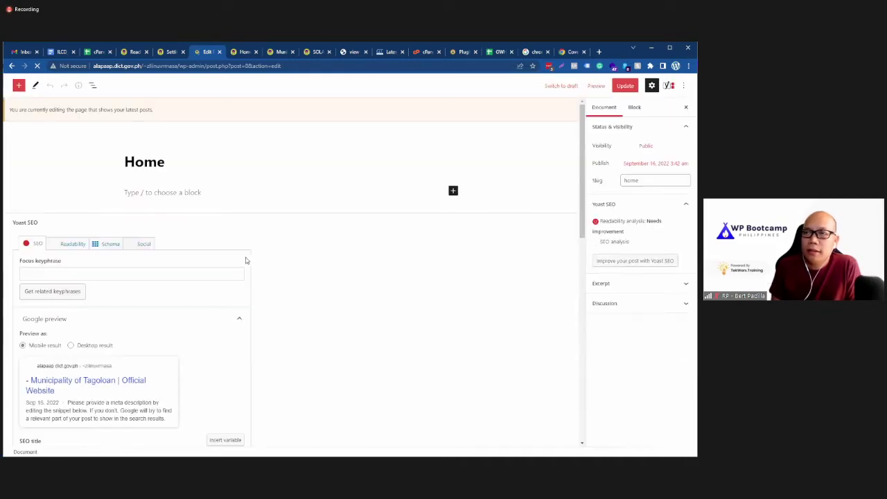
scroll(270, 313, "down", 3)
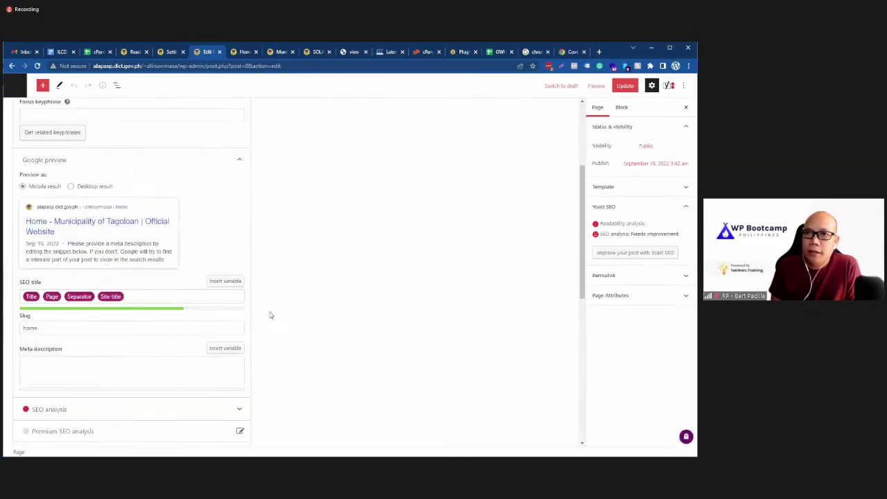
scroll(270, 315, "down", 8)
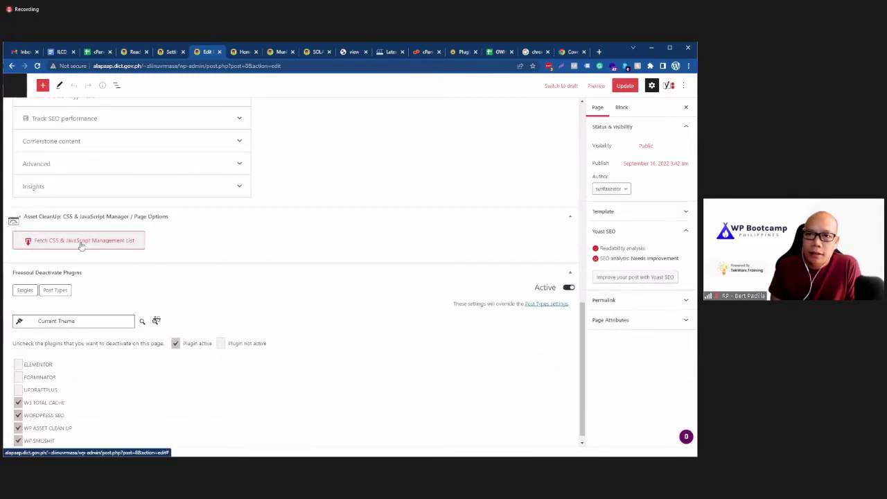
left_click(81, 243)
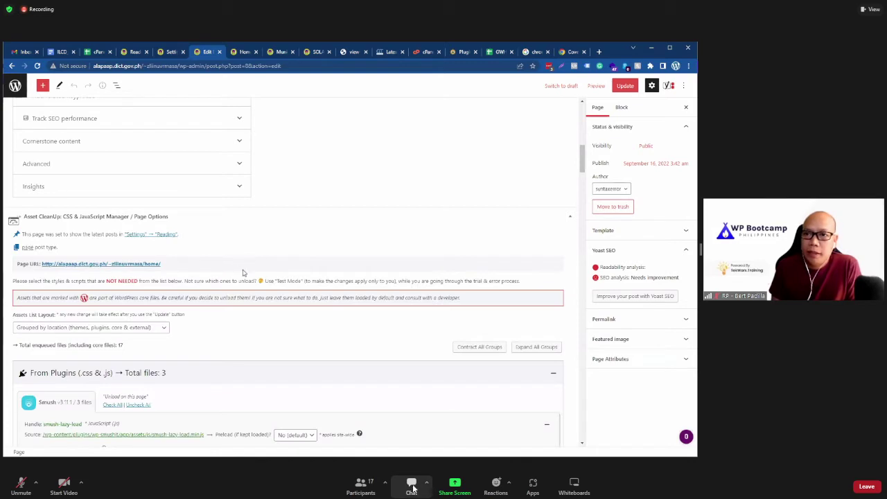
Step: Search the reloaded asset list again for the shortened dashicons term
scroll(254, 312, "down", 2)
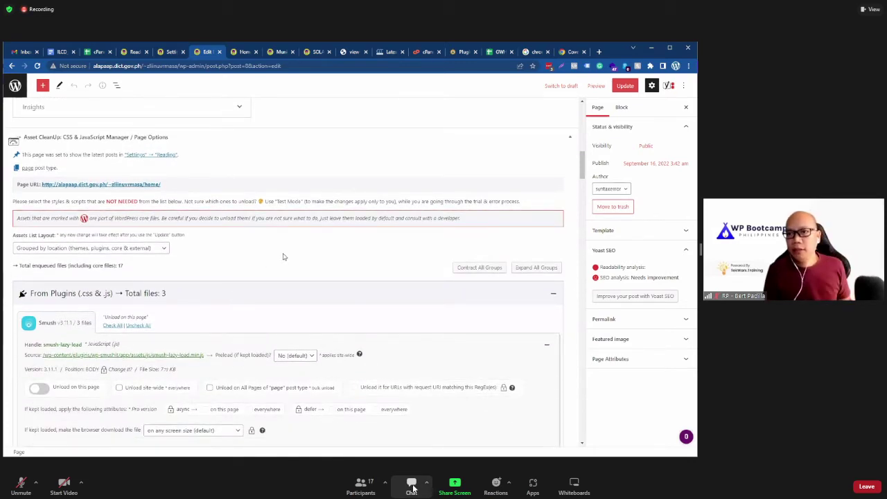
key("ctrl+f")
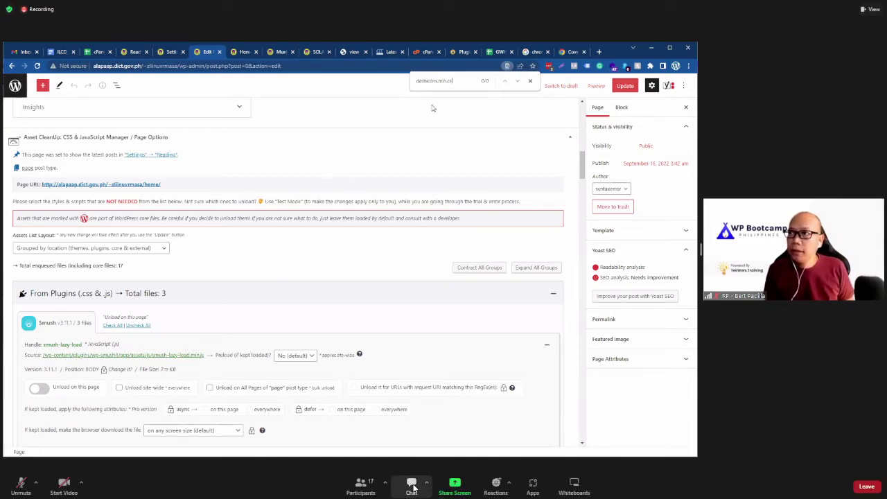
key("BackSpace")
key("BackSpace")
key("BackSpace")
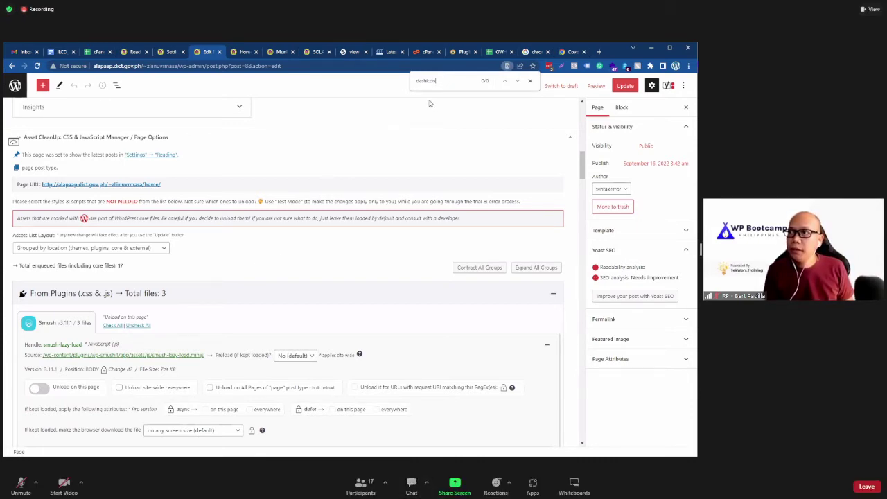
Step: Scroll the Asset CleanUp list down to Hardcoded Styles, then bring back the homepage's network requests
scroll(323, 264, "down", 1)
scroll(322, 264, "down", 15)
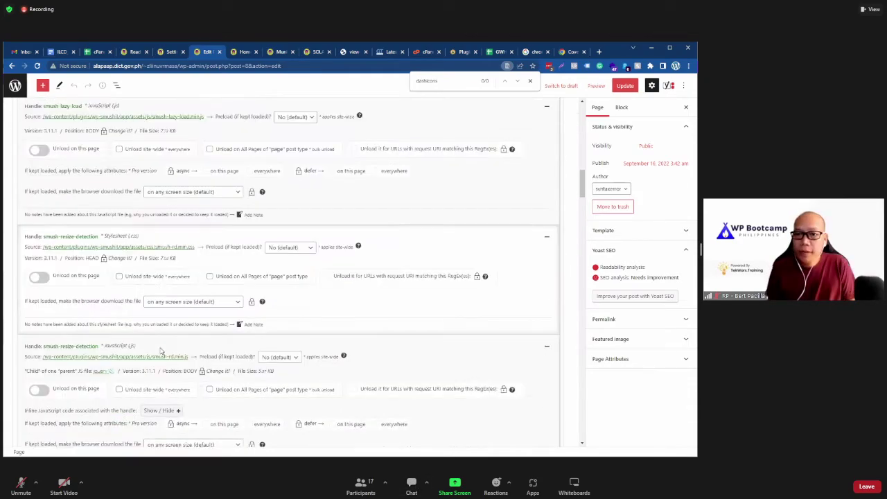
scroll(141, 395, "down", 8)
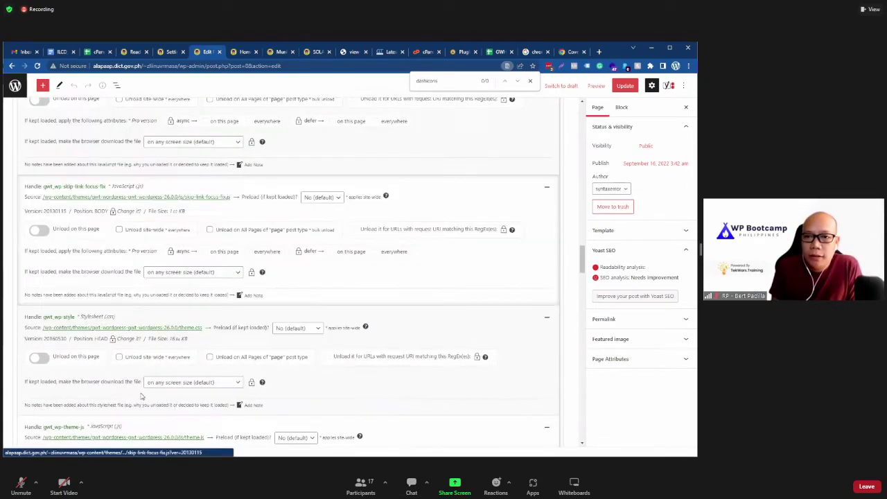
scroll(142, 396, "up", 1)
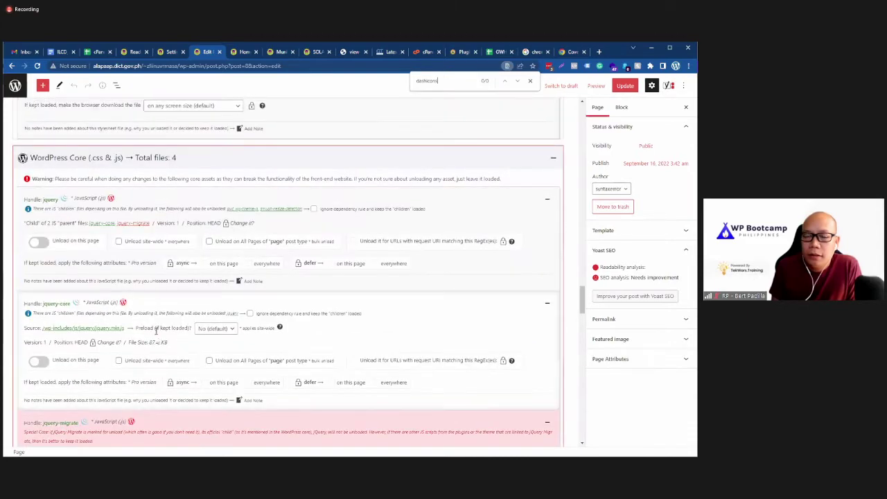
scroll(99, 342, "down", 2)
scroll(99, 341, "up", 3)
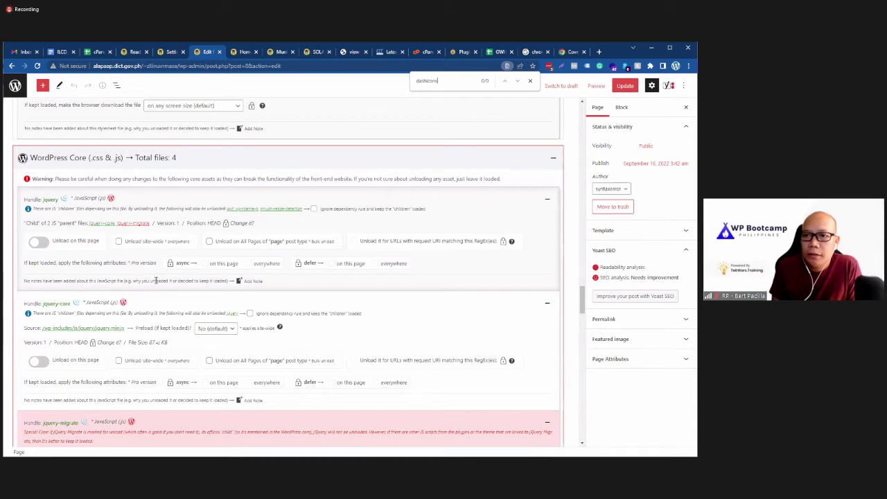
scroll(156, 281, "down", 9)
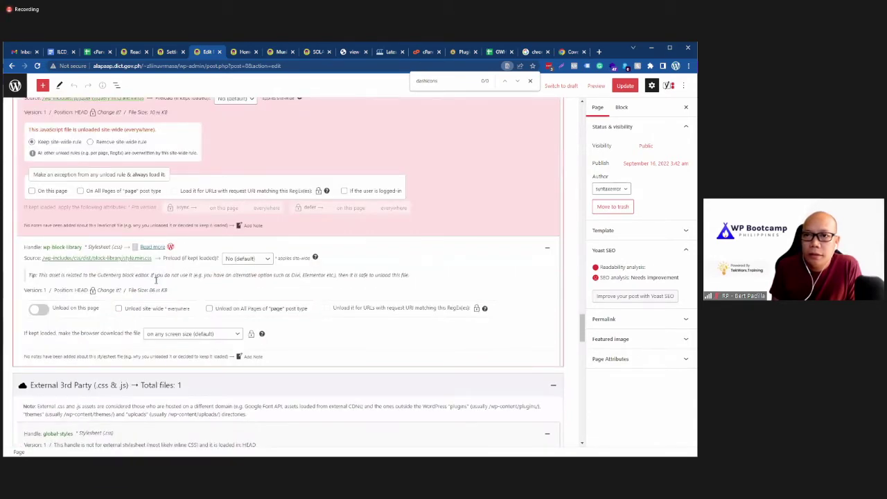
scroll(156, 280, "down", 10)
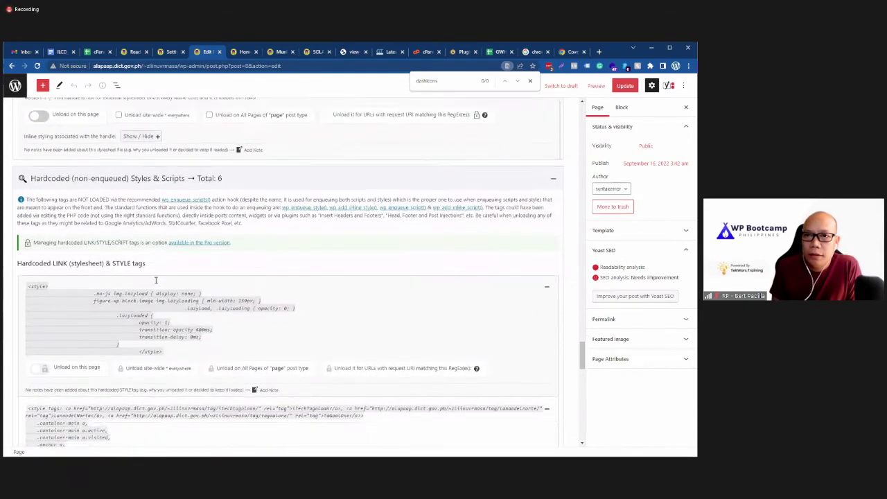
scroll(156, 280, "down", 4)
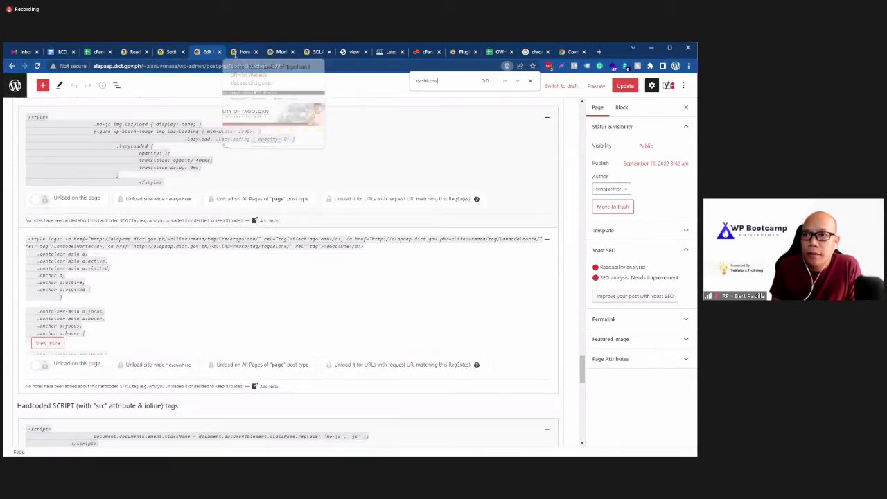
left_click(242, 52)
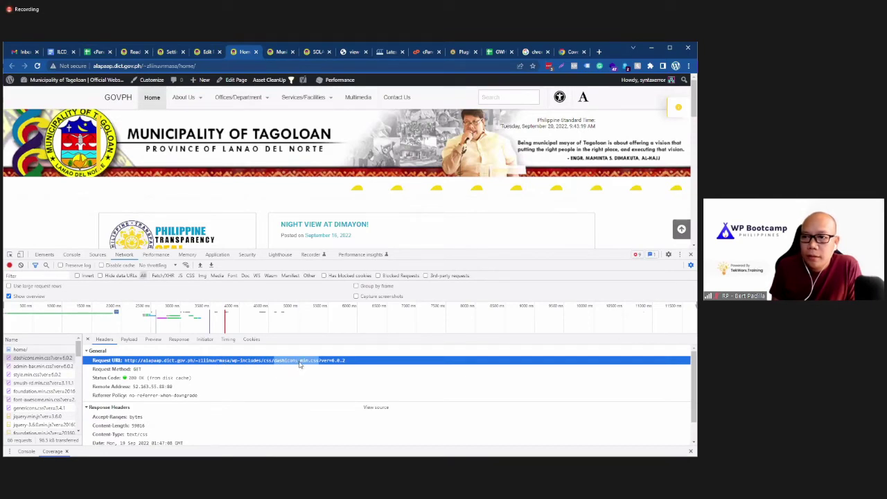
Step: Search the asset list for the wp-includes and wp-includes/css parts of the dashicons request URL
left_click(249, 361)
left_click_drag(234, 362, 261, 366)
key("ctrl+c")
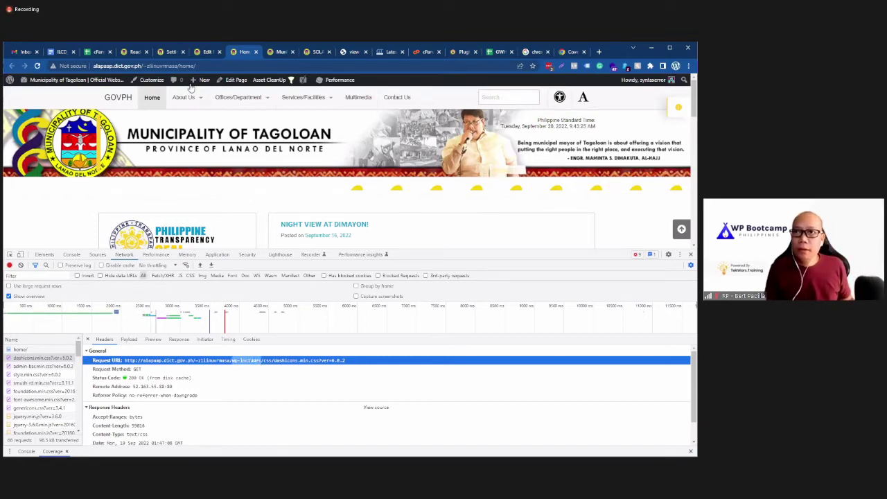
left_click(206, 52)
key("ctrl+v")
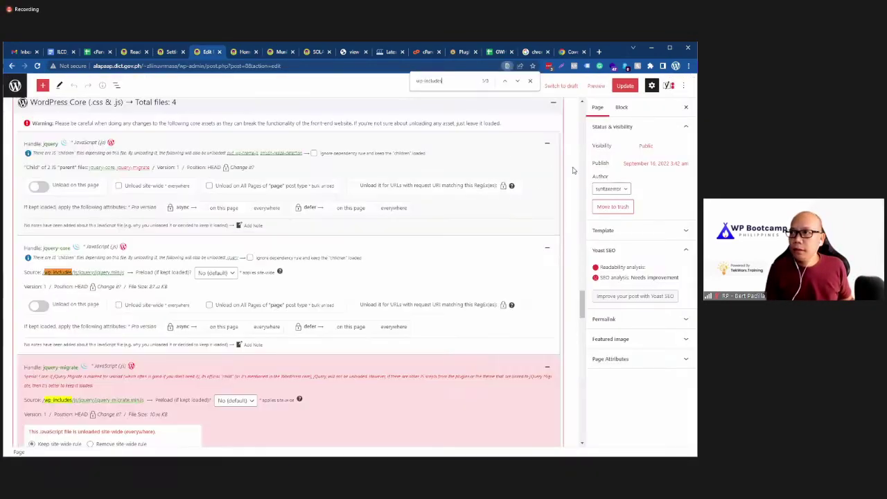
left_click(243, 53)
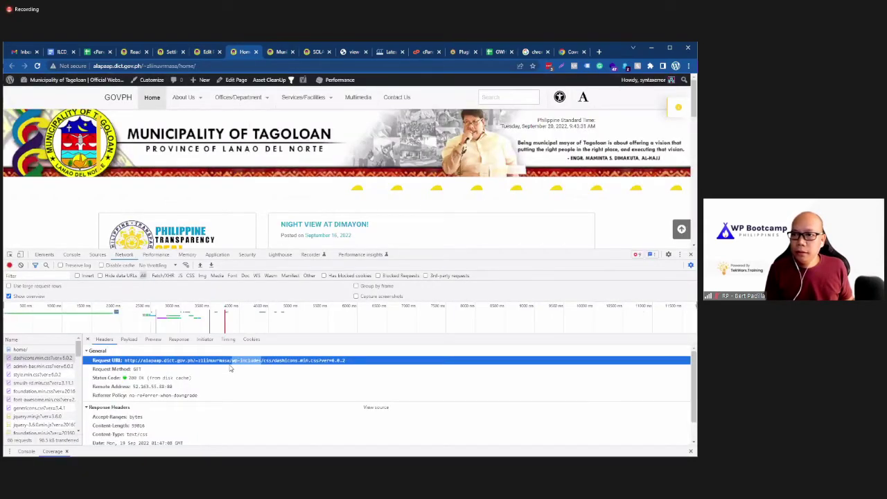
left_click_drag(233, 365, 275, 368)
key("ctrl+c")
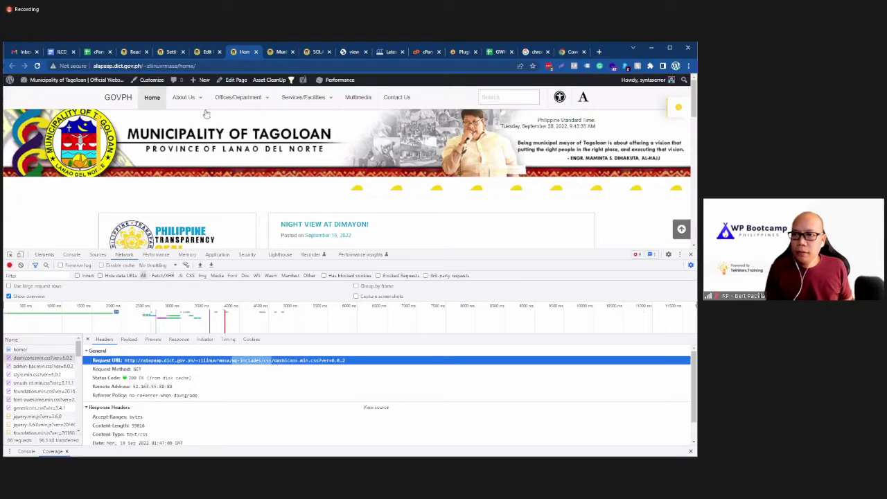
left_click(216, 53)
key("ctrl+v")
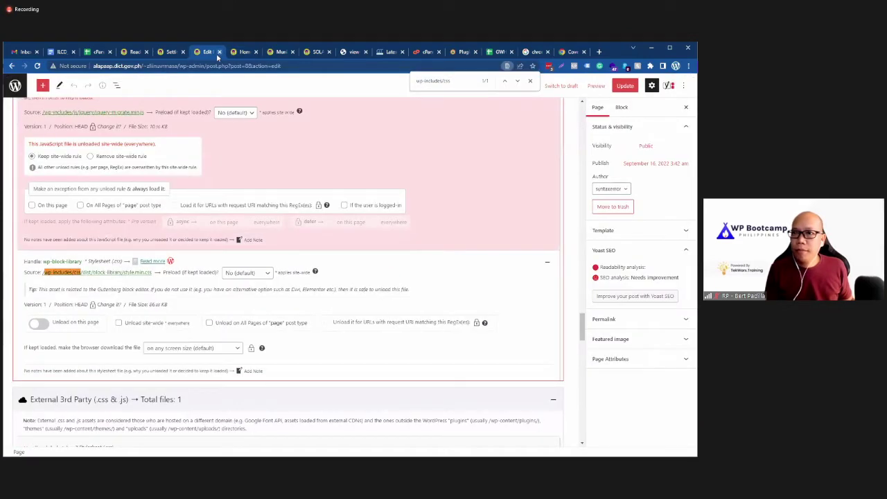
left_click(243, 52)
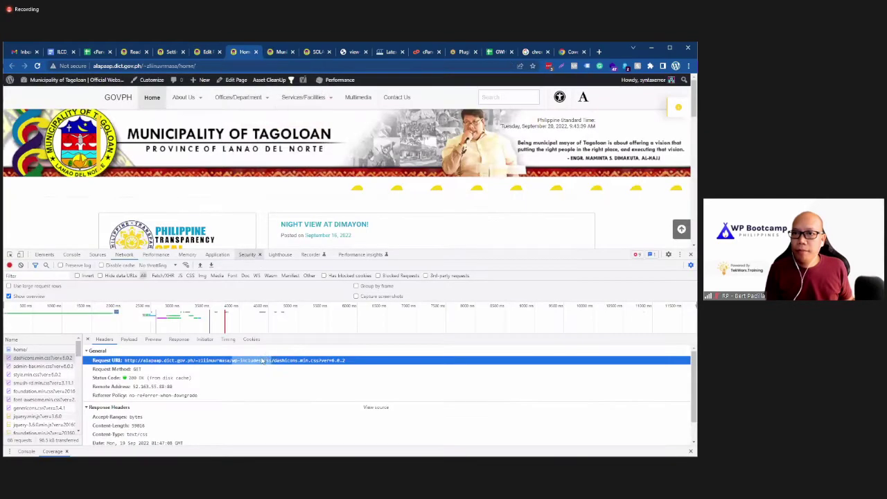
Step: Search the asset list for the dashicons path trimmed to wp-includes/css/das; only the block library stylesheet matches
left_click_drag(232, 361, 296, 363)
key("ctrl+c")
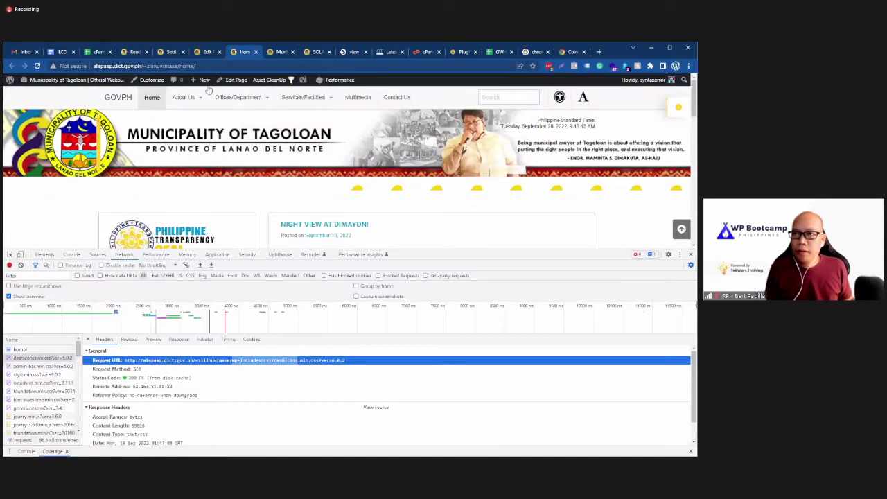
key("ctrl+shift+Tab")
key("ctrl+f")
key("ctrl+v")
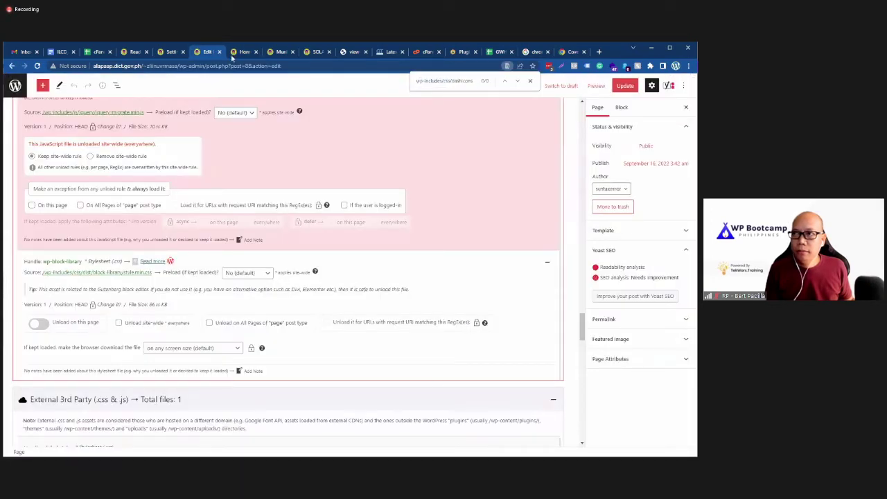
key("BackSpace")
key("BackSpace")
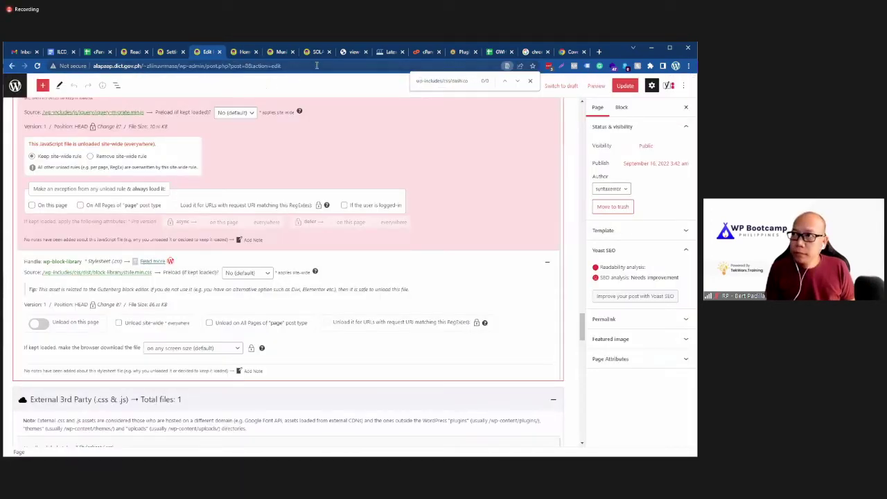
left_click(418, 80)
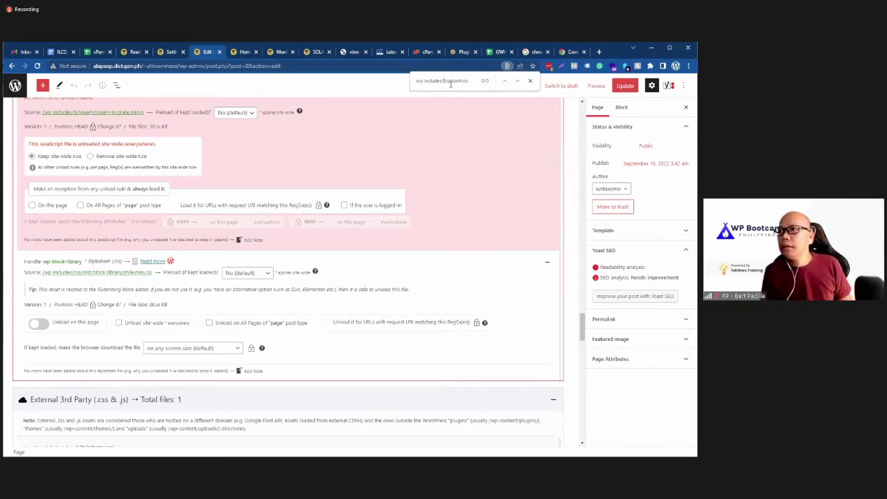
double_click(453, 81)
key("BackSpace")
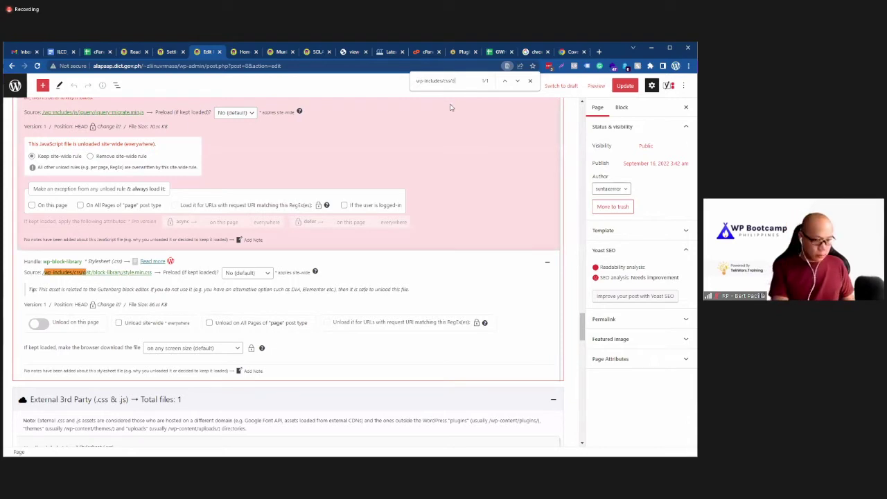
type("das")
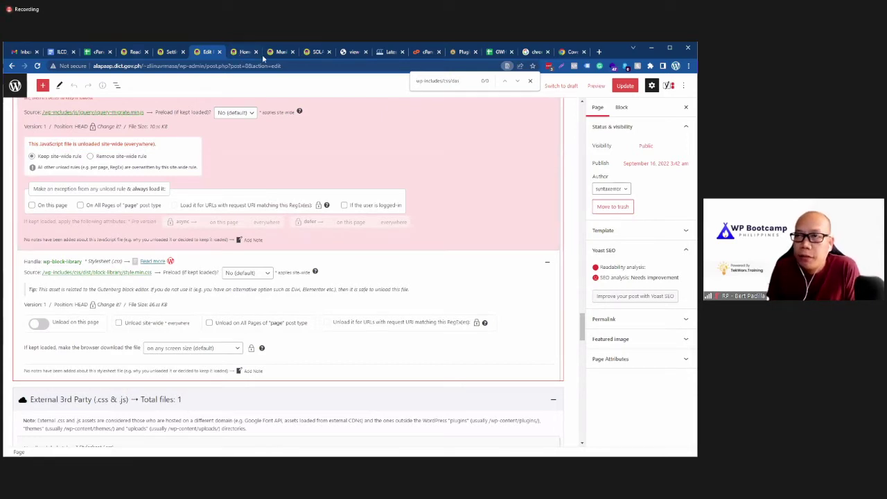
key("ctrl+Tab")
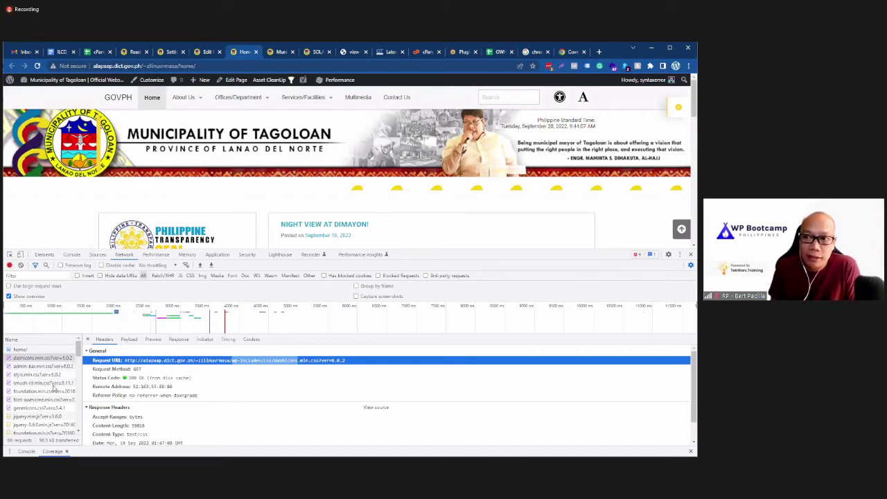
Step: Browse the font-awesome.min.css and jquery.min.js request headers in the Network list
left_click(32, 400)
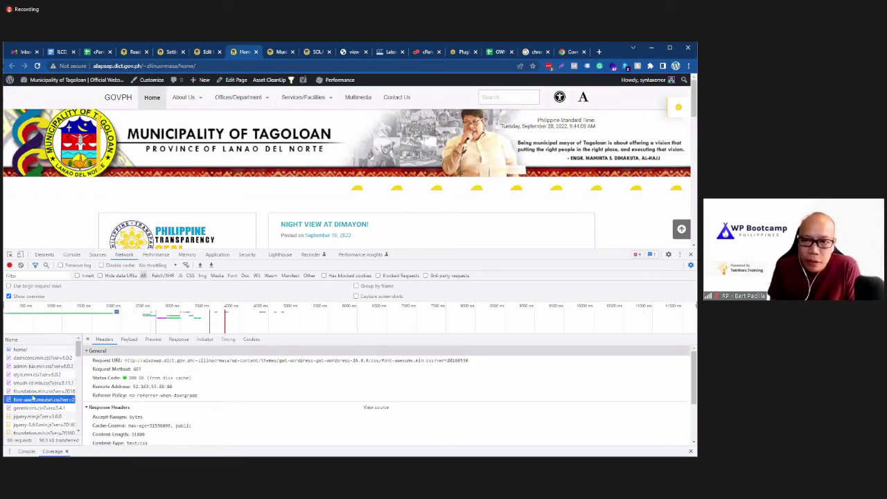
scroll(31, 394, "down", 1)
left_click(32, 377)
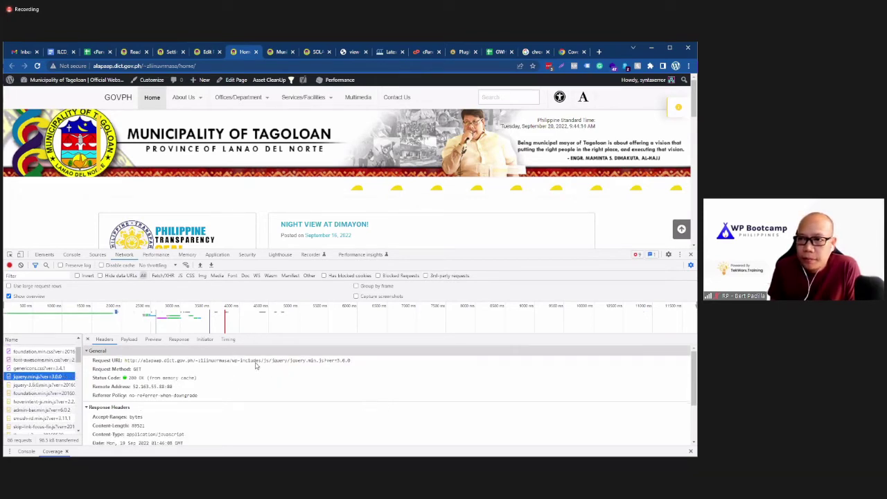
scroll(35, 405, "down", 2)
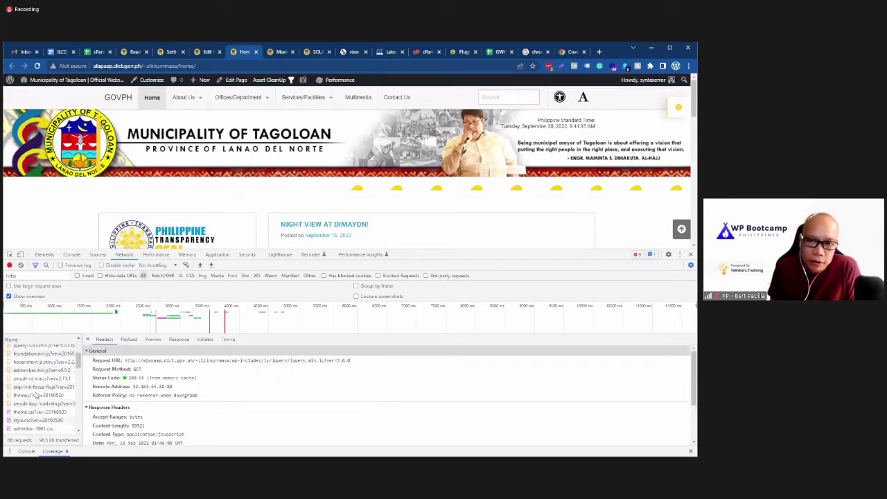
scroll(32, 410, "down", 2)
scroll(25, 410, "down", 3)
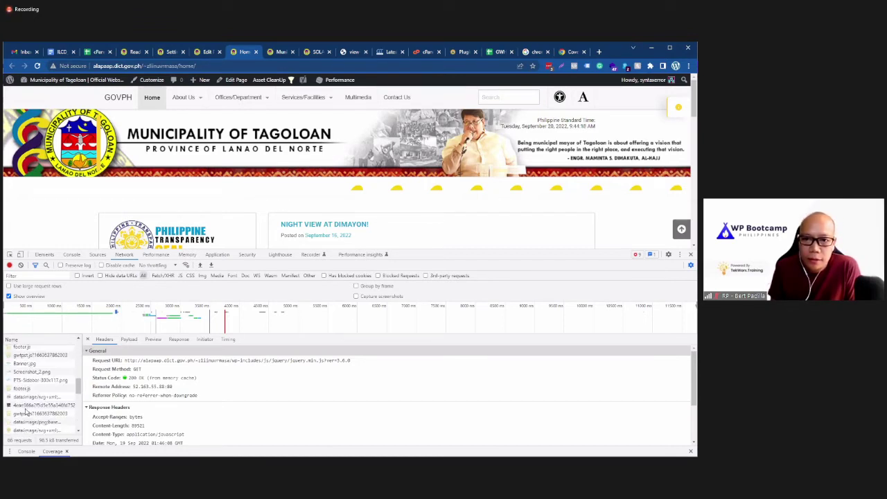
scroll(25, 408, "down", 3)
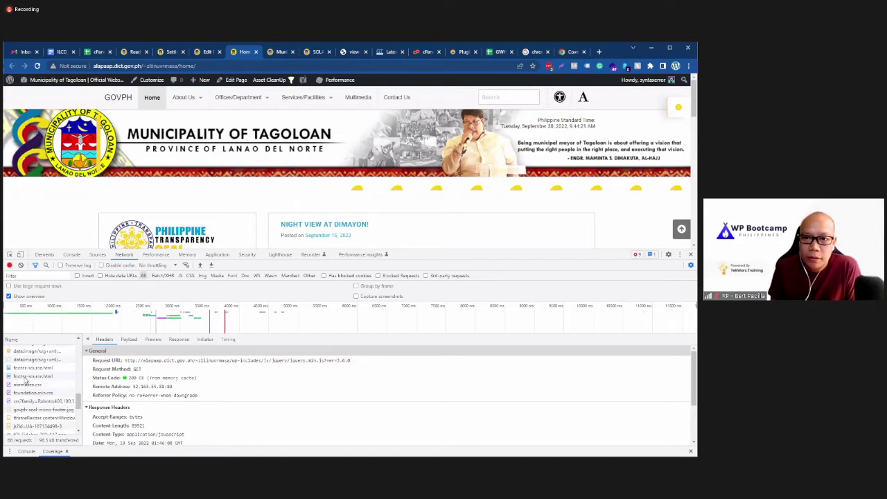
scroll(26, 392, "down", 3)
scroll(26, 392, "up", 5)
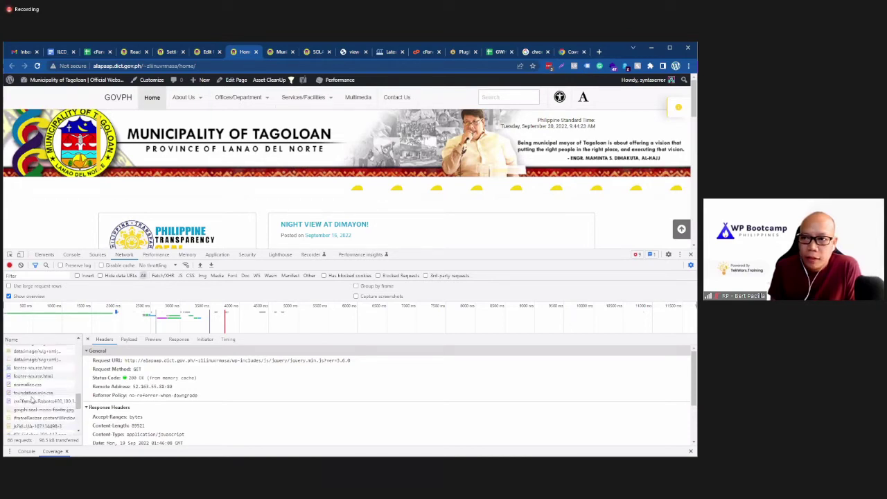
scroll(32, 400, "up", 2)
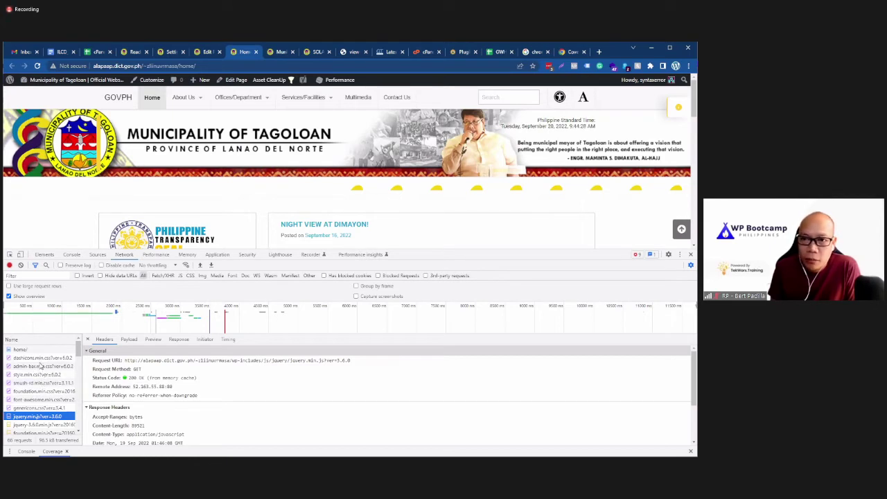
Step: Select the wp-includes/css/admin-bar.min.css path in the admin-bar request URL
left_click(40, 364)
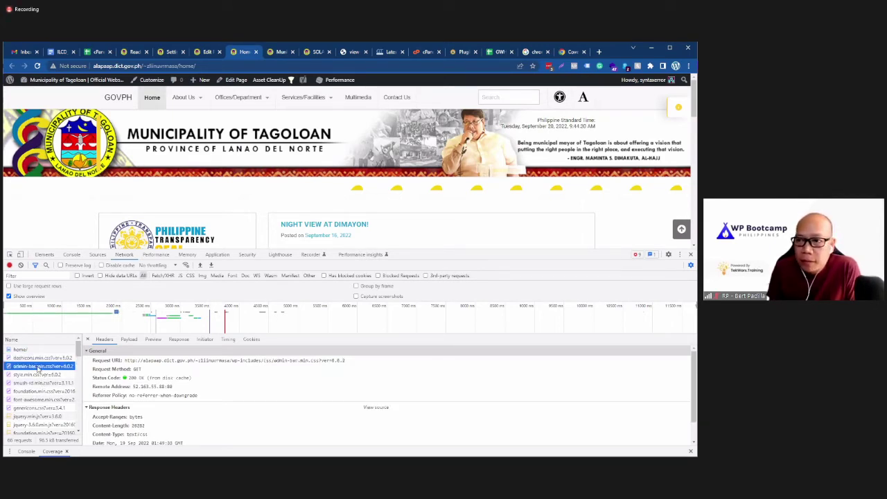
left_click(39, 374)
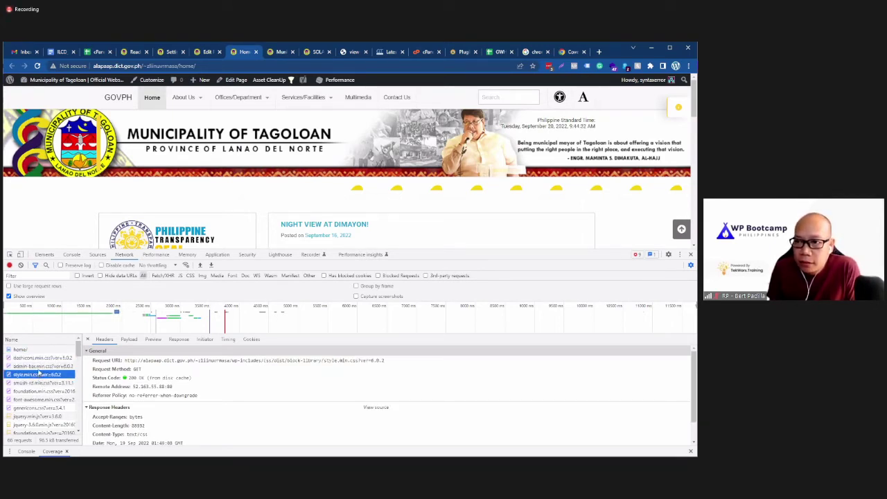
left_click(41, 365)
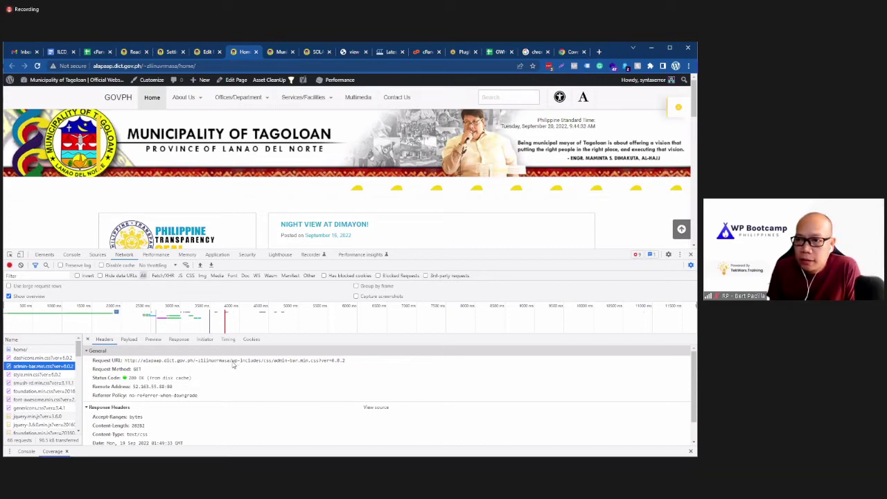
left_click_drag(233, 366, 319, 367)
key("ctrl+c")
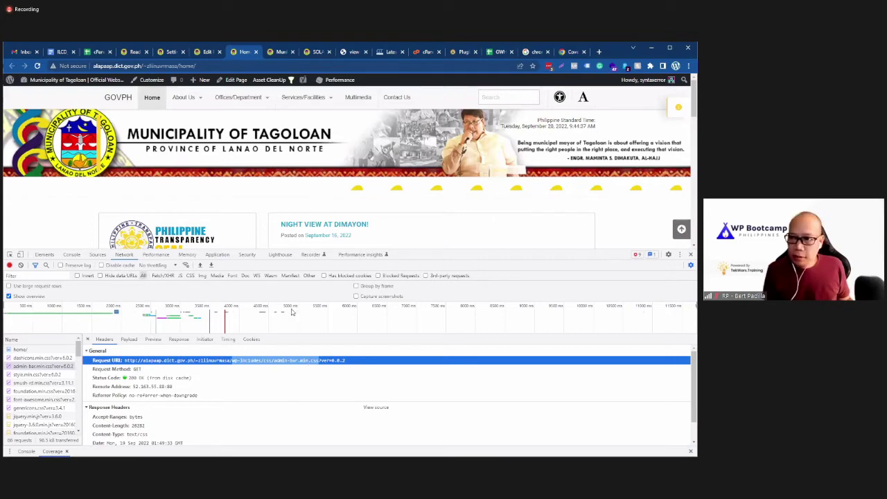
Step: Search the editor's asset list for the admin-bar path trimmed to wp-includes/css/, then return to the homepage
key("ctrl+Page_Up")
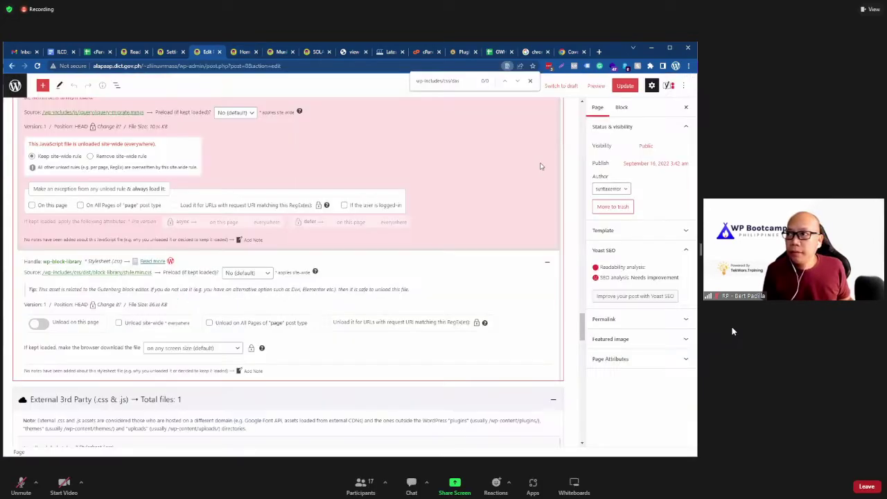
key("ctrl+f")
key("ctrl+v")
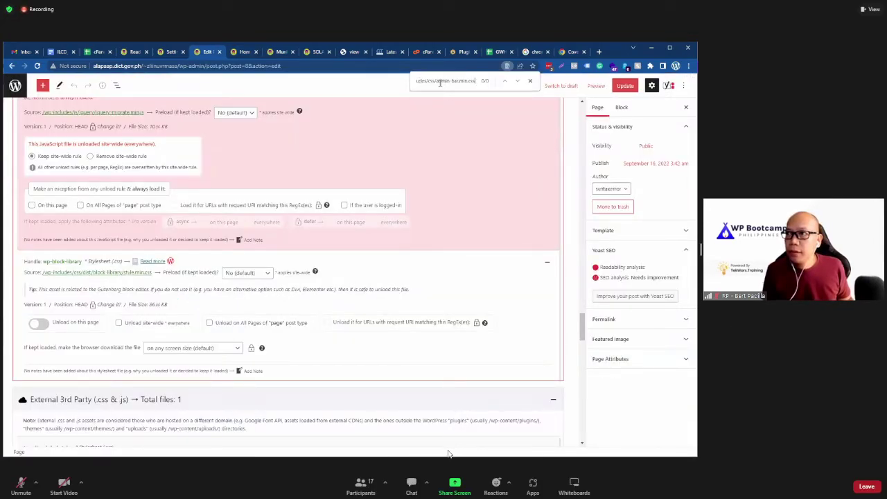
left_click_drag(443, 81, 395, 82)
left_click(392, 84)
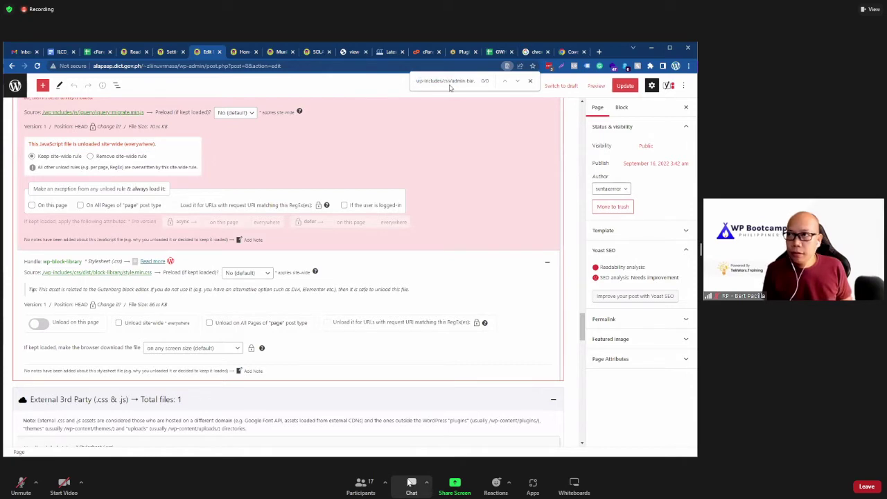
left_click_drag(461, 81, 490, 84)
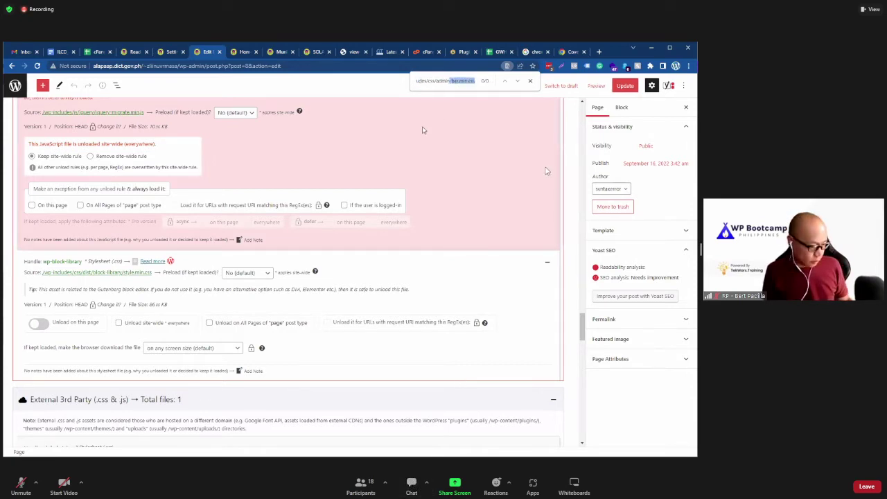
key("BackSpace")
key("BackSpace")
key("BackSpace")
key("BackSpace")
double_click(462, 81)
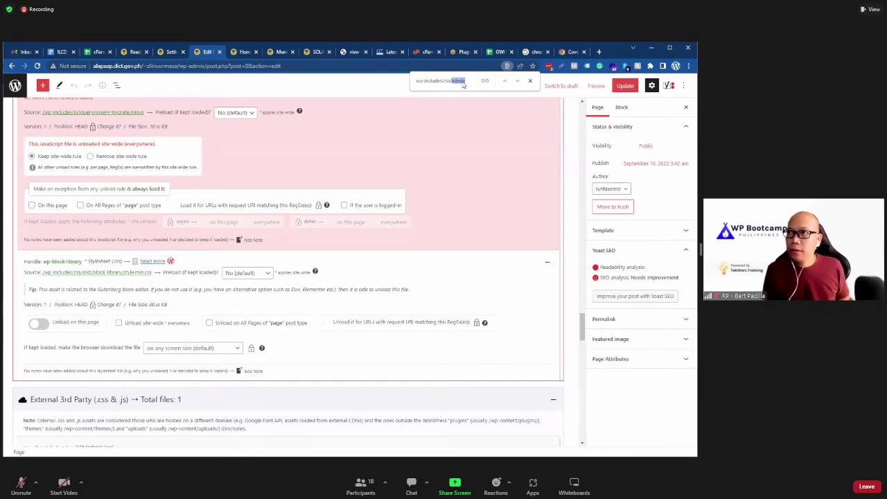
key("BackSpace")
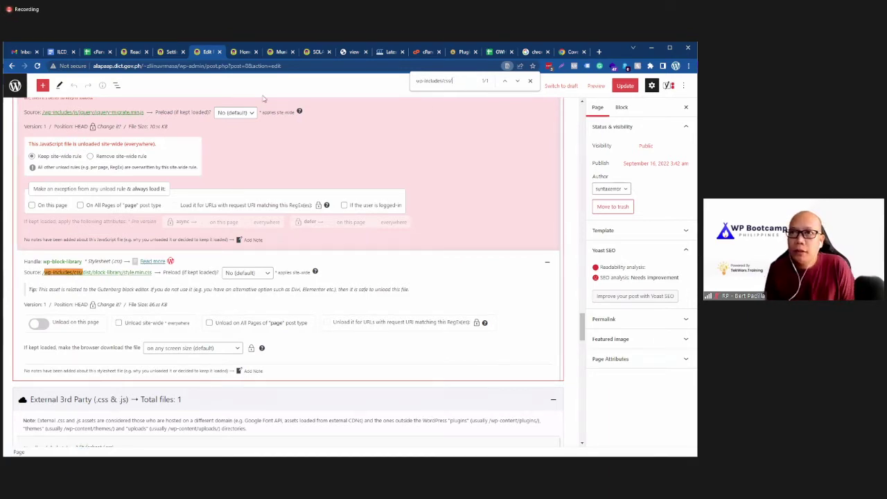
left_click(244, 52)
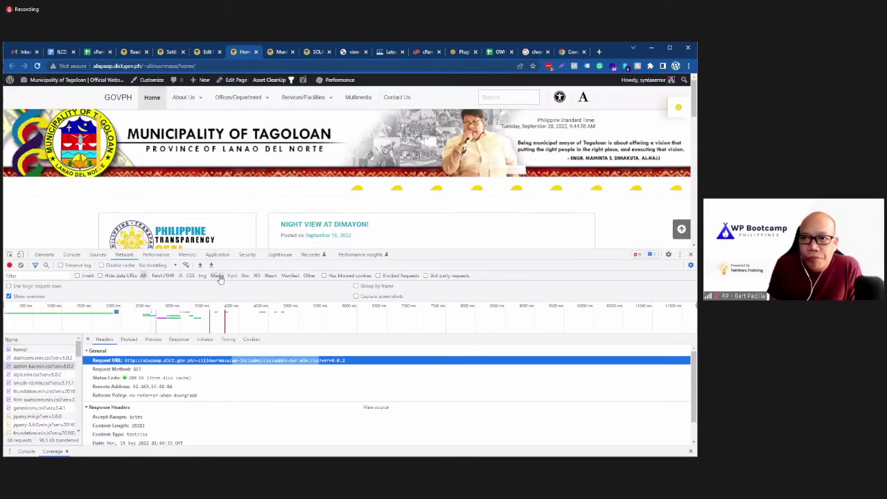
Step: Resize DevTools and switch from Network to the Sources panel showing the site's file tree
left_click(156, 254)
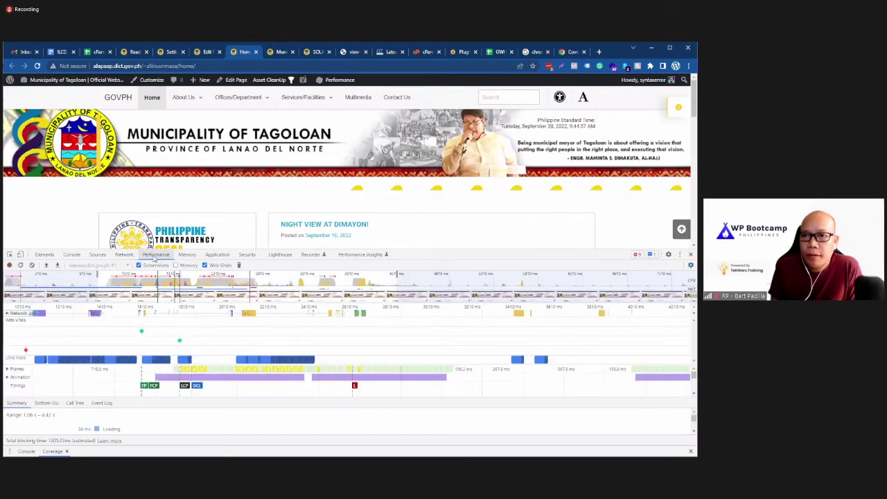
left_click(126, 255)
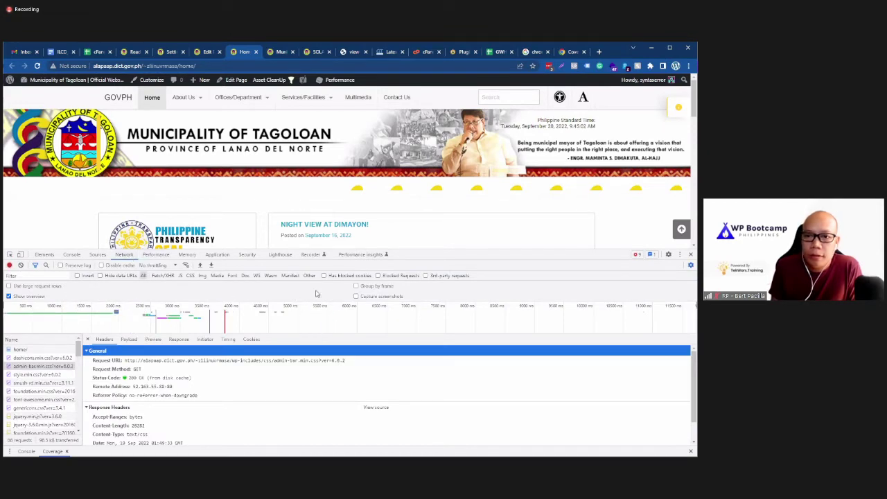
left_click_drag(417, 252, 417, 227)
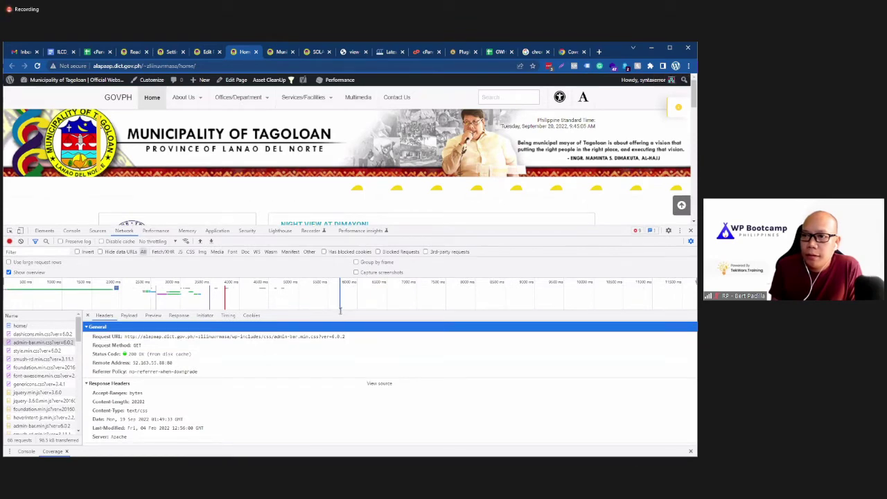
left_click(98, 230)
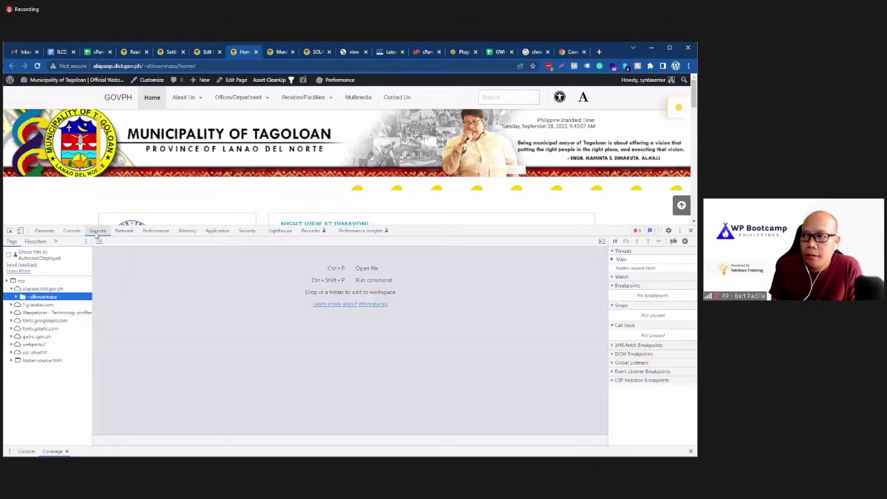
left_click(73, 232)
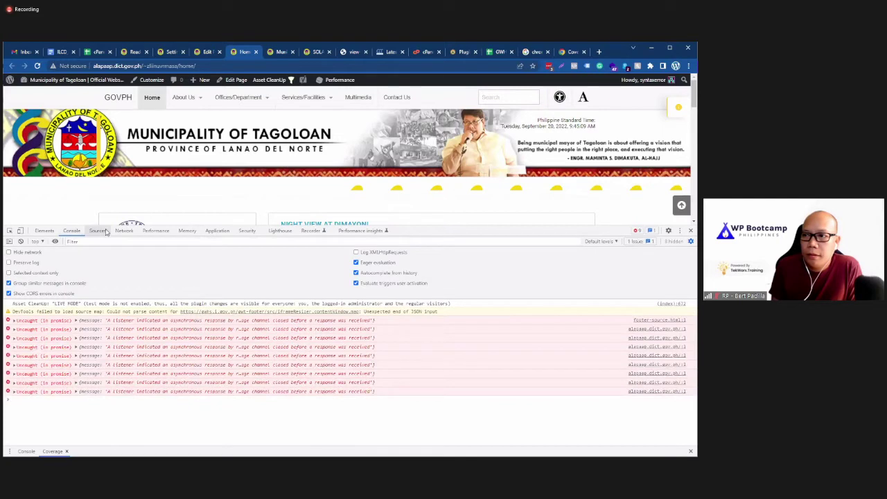
left_click(98, 231)
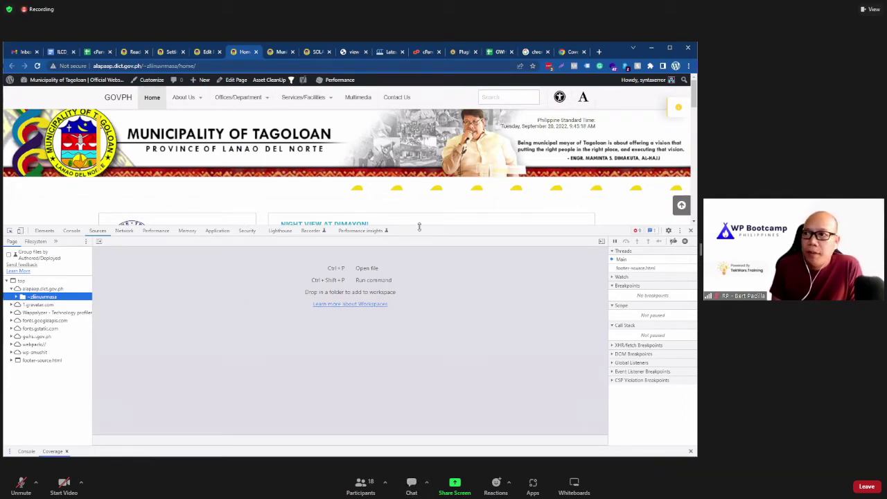
left_click_drag(419, 227, 416, 301)
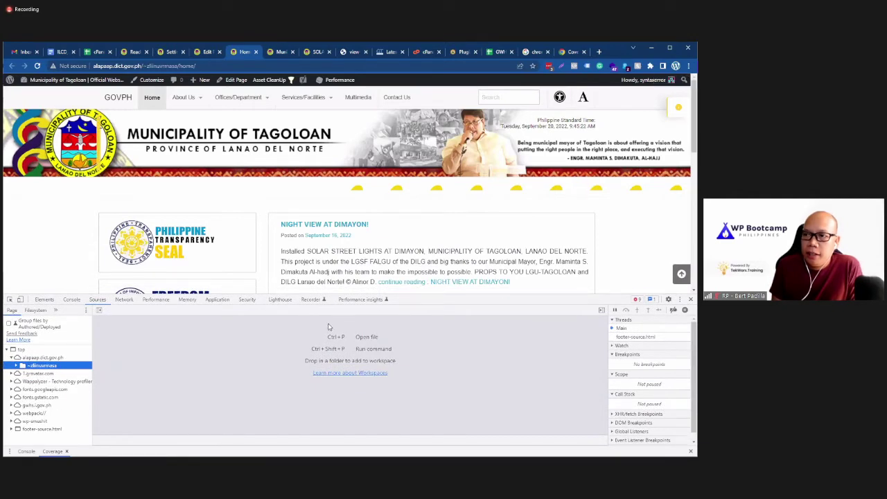
Step: Open the About Us submenu on the Tagoloan home page and reload the page with F5
left_click(284, 199)
left_click(200, 98)
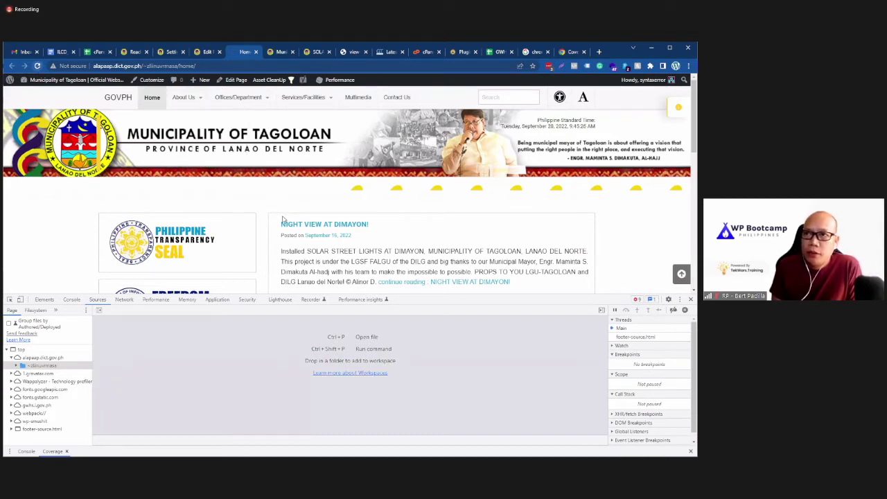
key("F5")
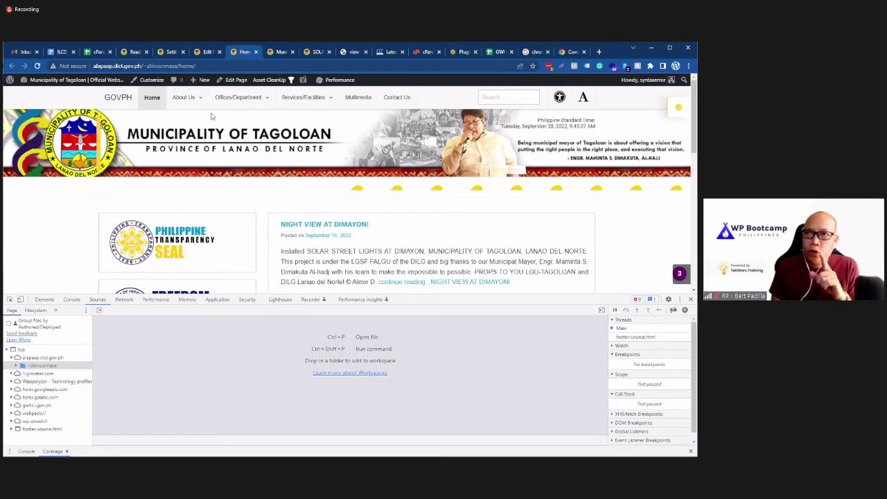
Step: Switch between the page editor and home page tabs, ending on the editor's Asset CleanUp list
left_click(207, 51)
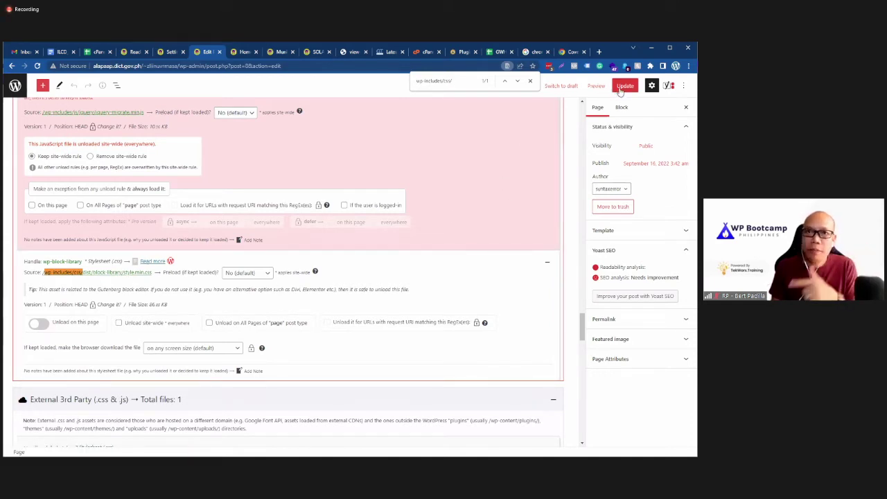
left_click(246, 52)
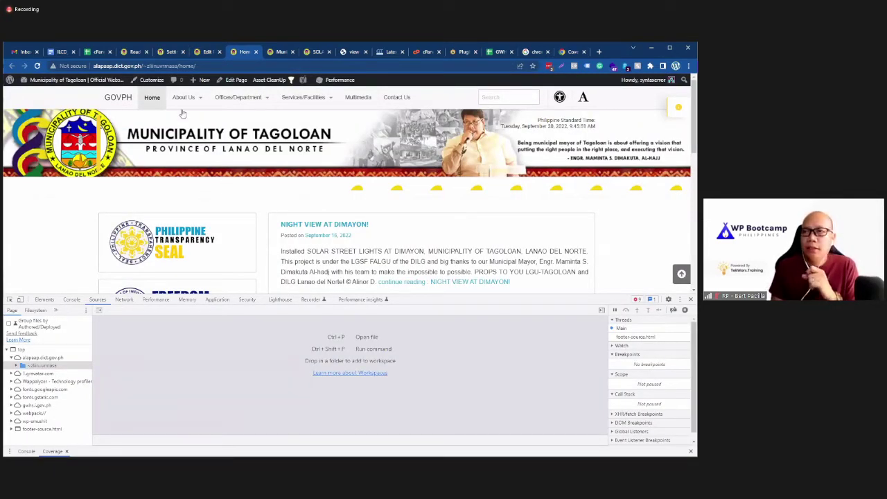
left_click(202, 54)
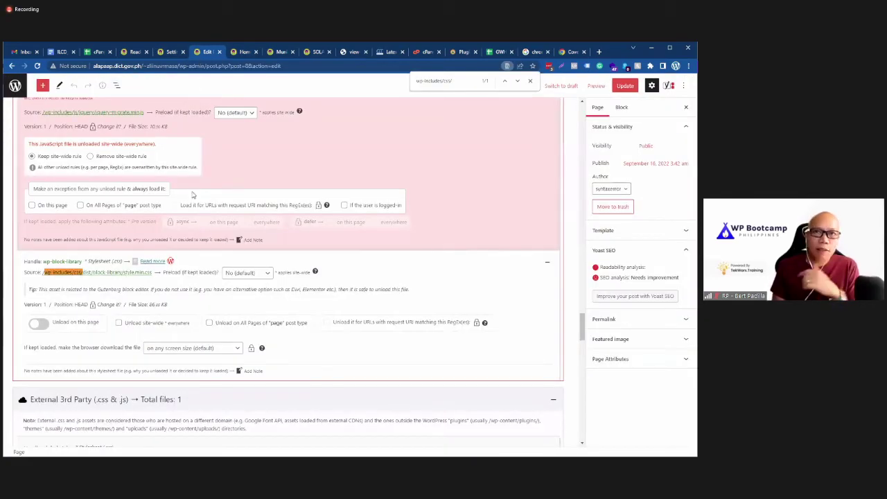
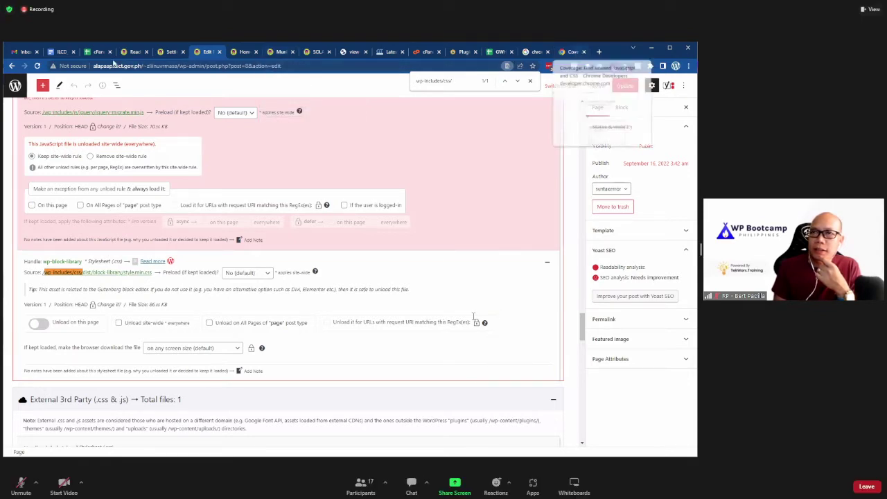
Step: Open the Kapatagan homepage, scroll down through its sections and back, and unmute meeting audio
left_click(496, 282)
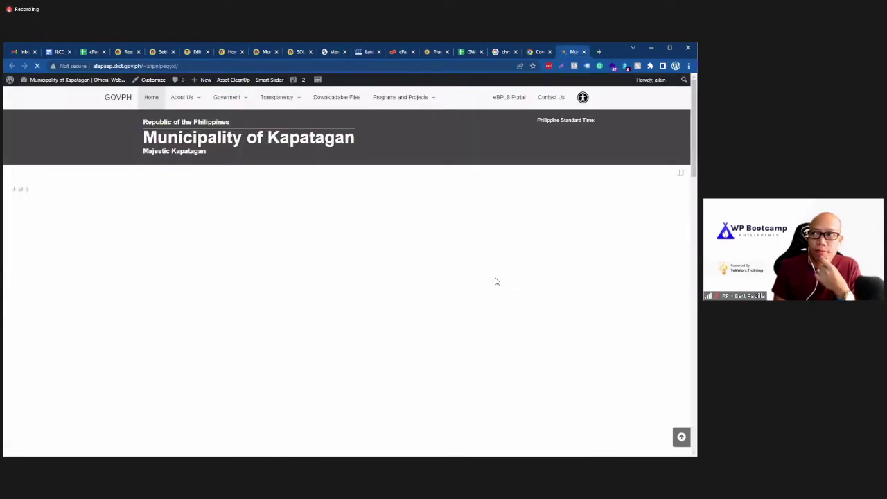
scroll(496, 281, "down", 4)
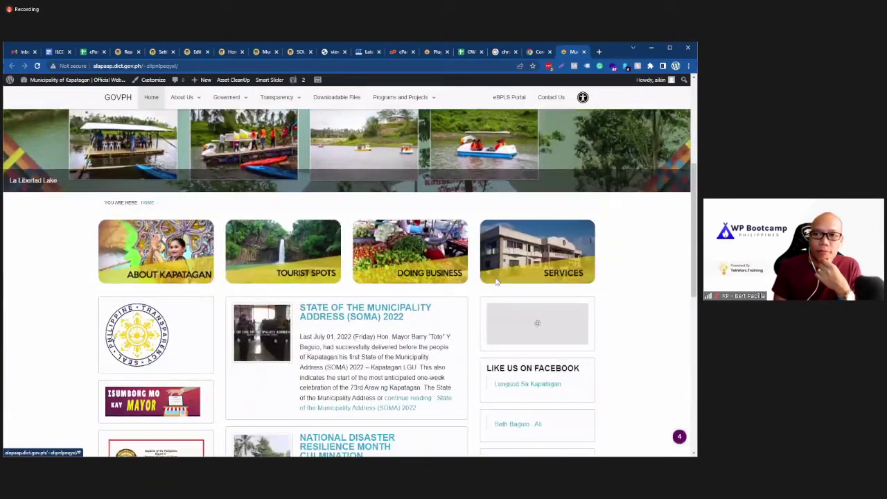
scroll(496, 280, "down", 5)
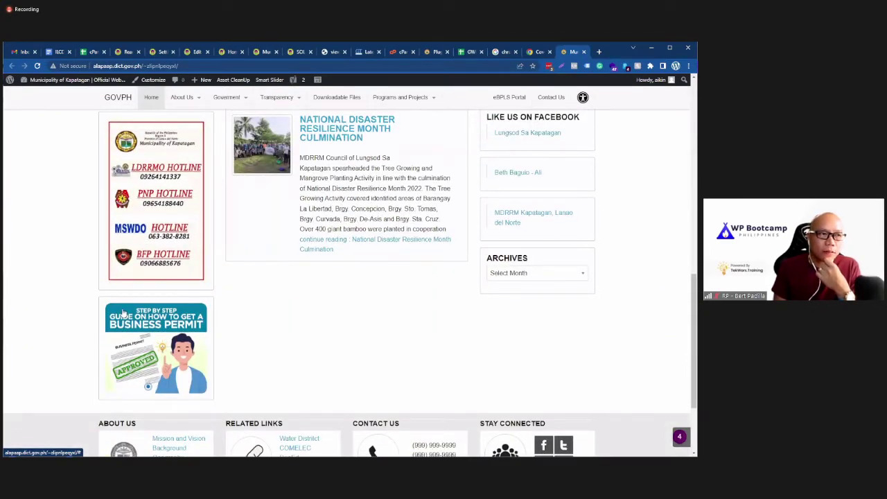
scroll(129, 309, "down", 2)
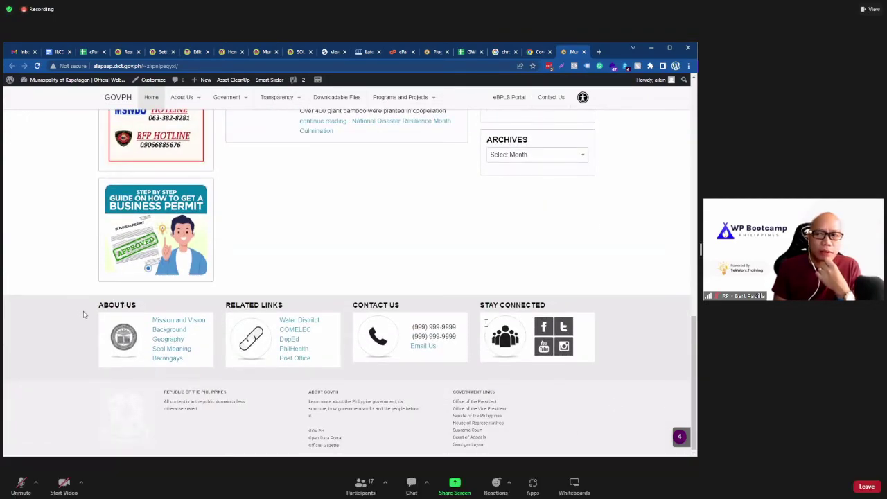
scroll(83, 314, "up", 12)
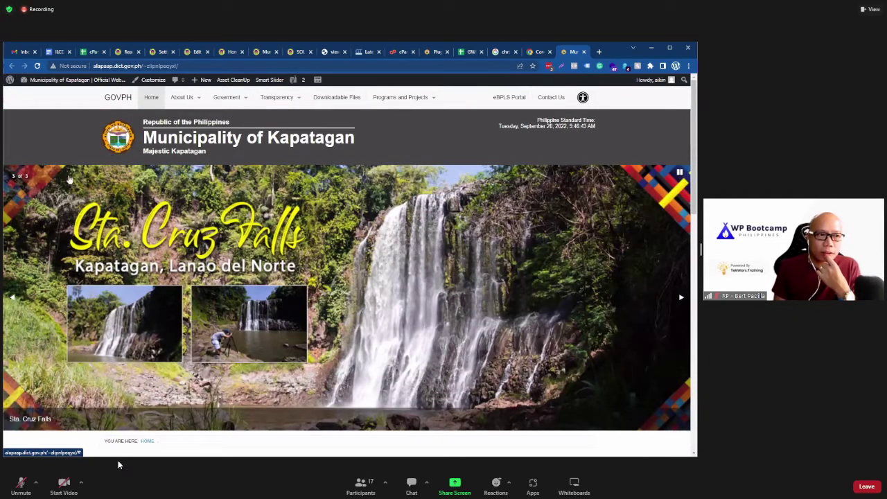
left_click(23, 487)
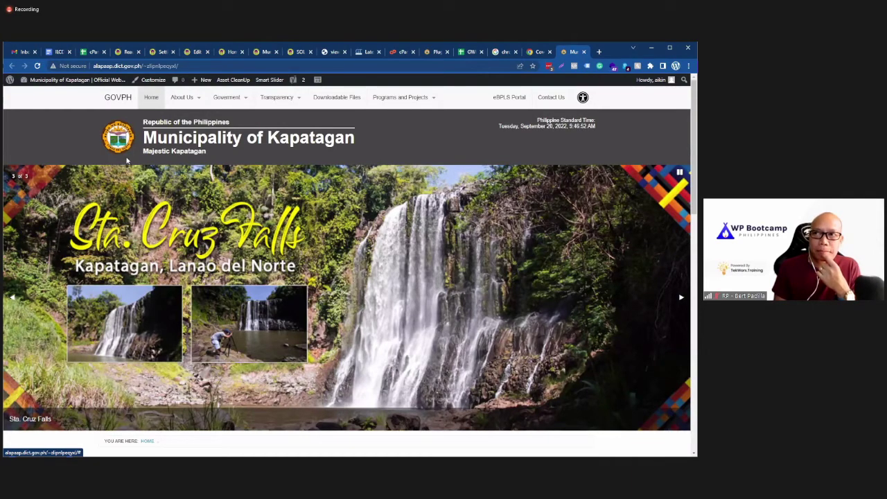
Step: Select the Kapatagan site address and scroll the homepage down to the footer and back
mouse_move(65, 81)
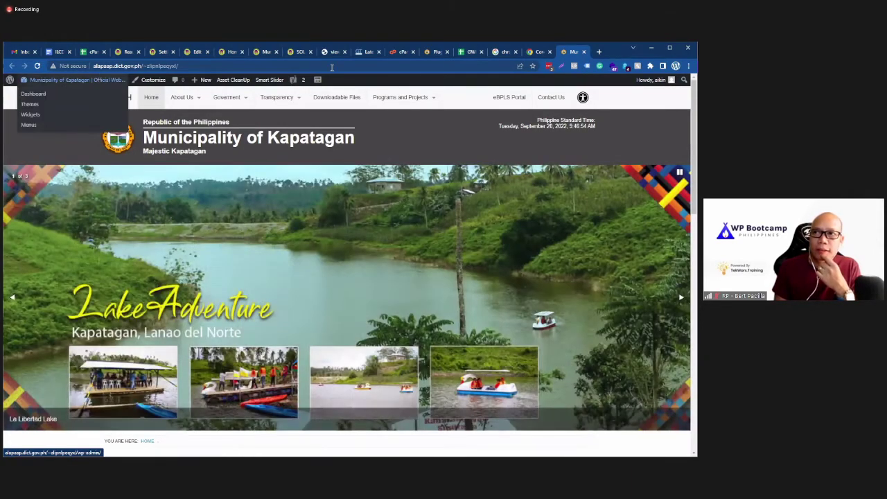
mouse_move(282, 86)
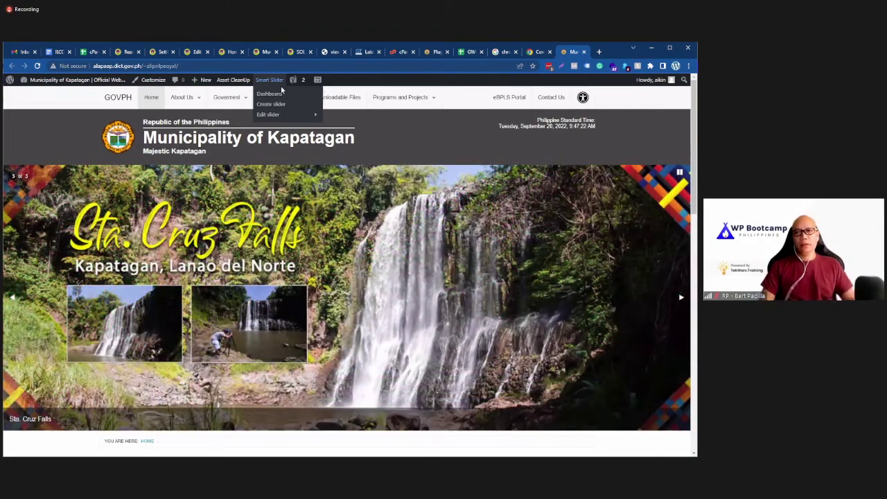
left_click(239, 66)
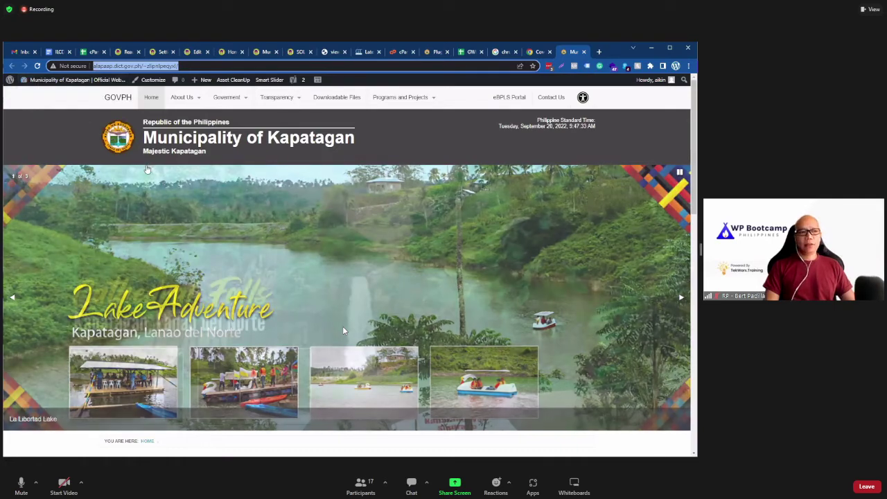
scroll(370, 384, "down", 1)
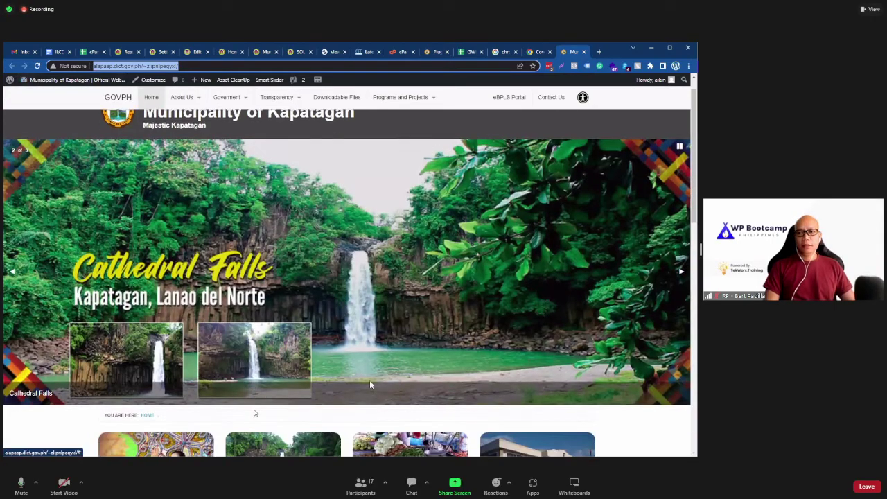
scroll(51, 421, "down", 1)
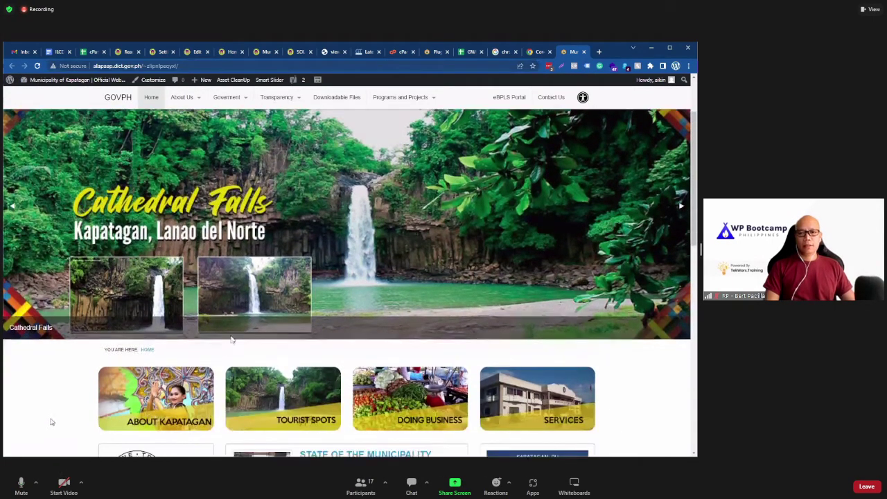
scroll(50, 421, "down", 1)
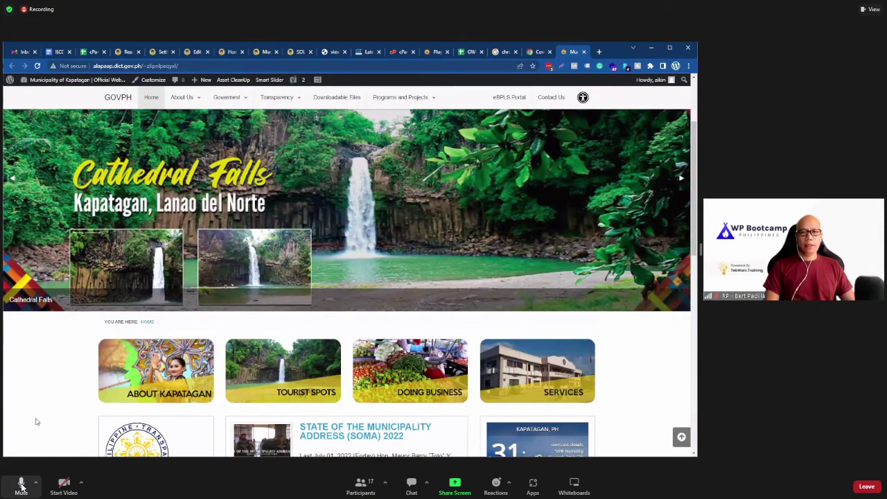
scroll(37, 421, "up", 1)
scroll(37, 421, "down", 1)
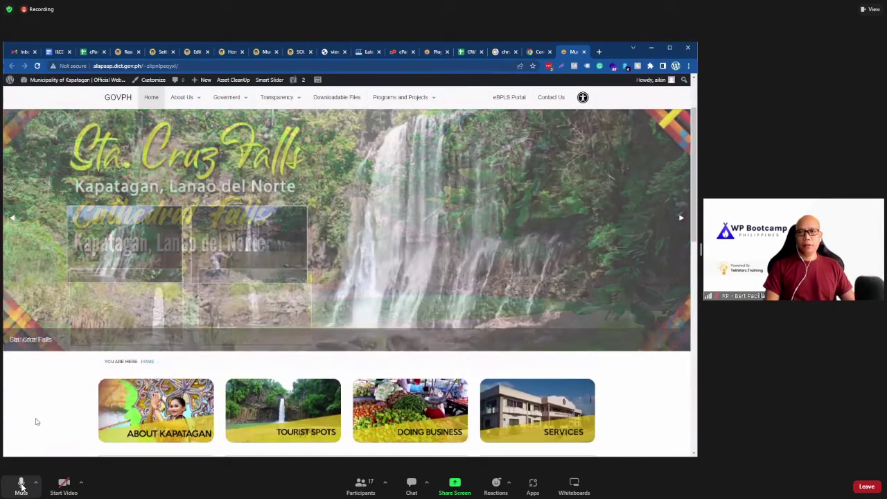
scroll(42, 426, "up", 1)
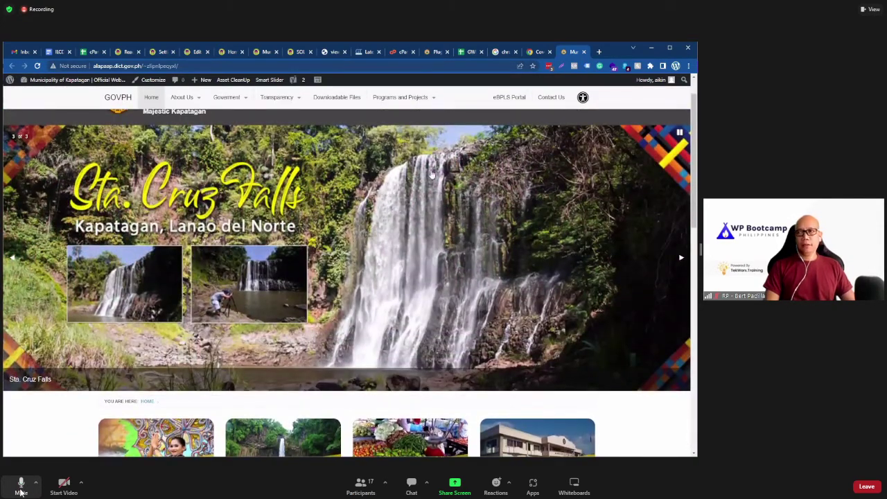
Step: Mute meeting audio and close the Kapatagan site tab
left_click(542, 53)
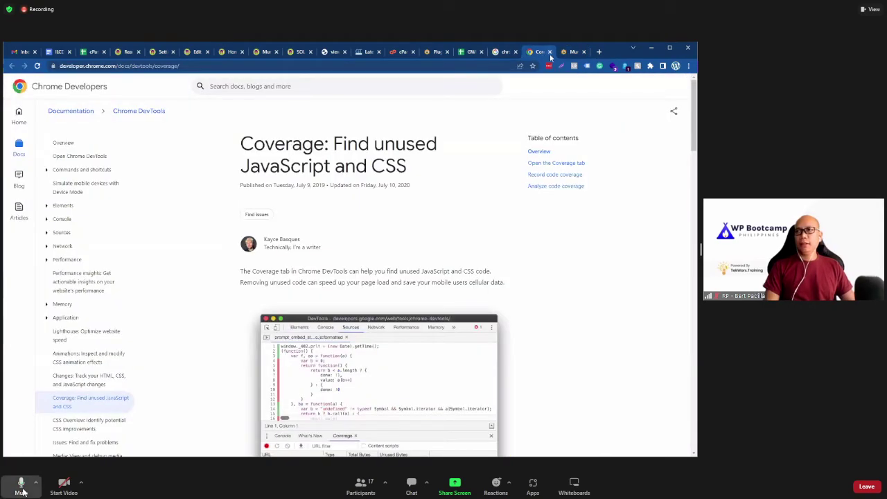
left_click(21, 485)
left_click(572, 52)
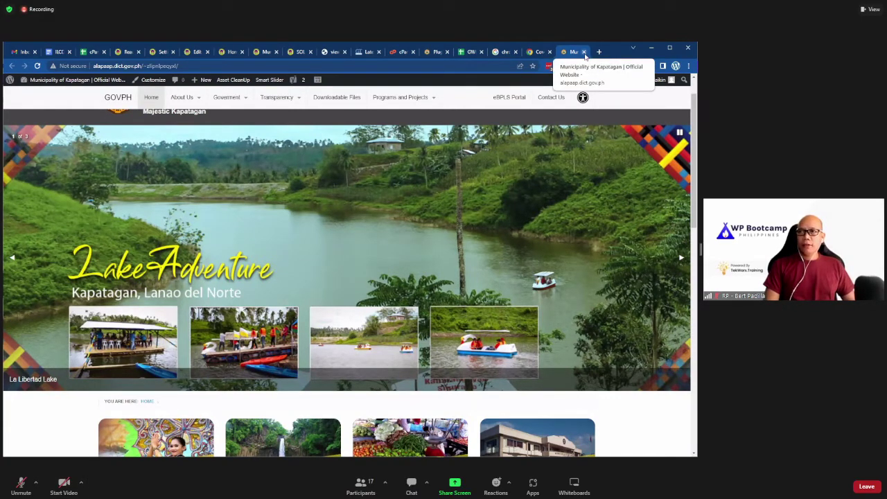
left_click(583, 52)
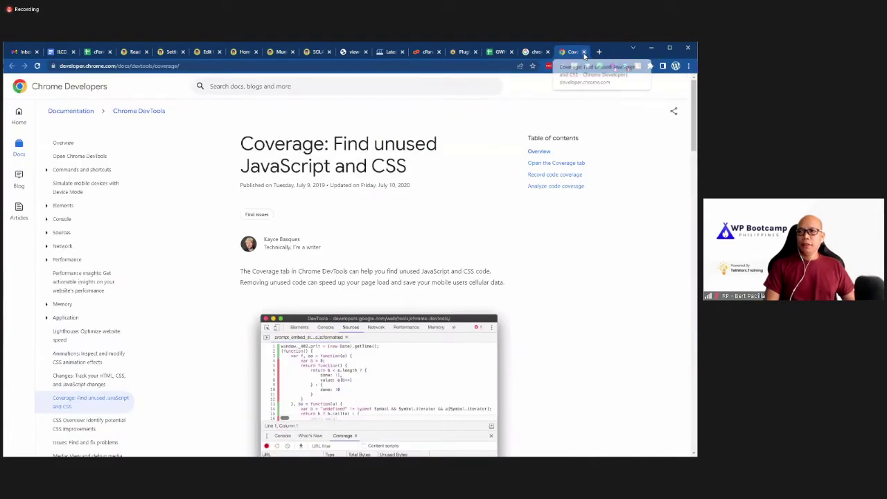
Step: Check the Tagoloan homepage and solar street lights post, opening and closing its page source
left_click(274, 52)
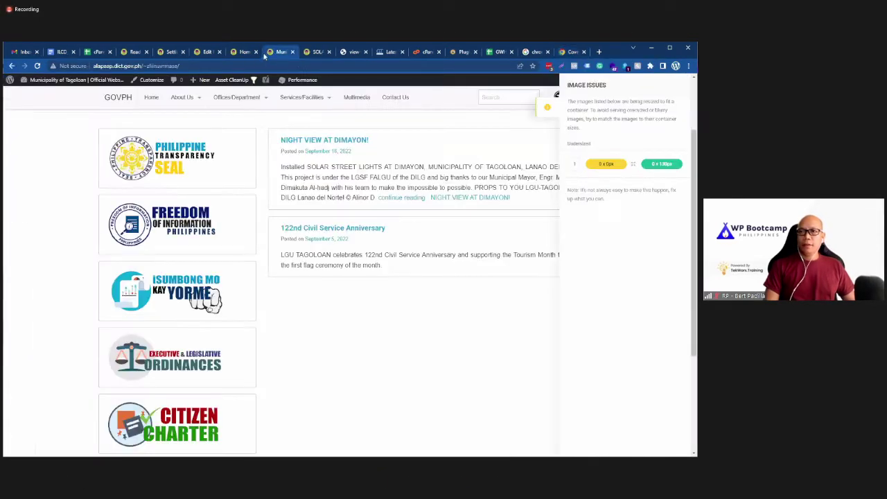
left_click(547, 109)
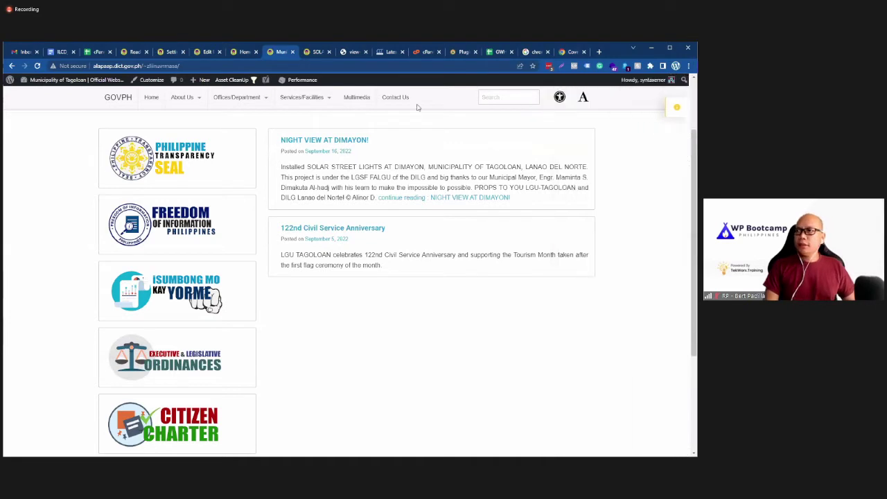
left_click(63, 53)
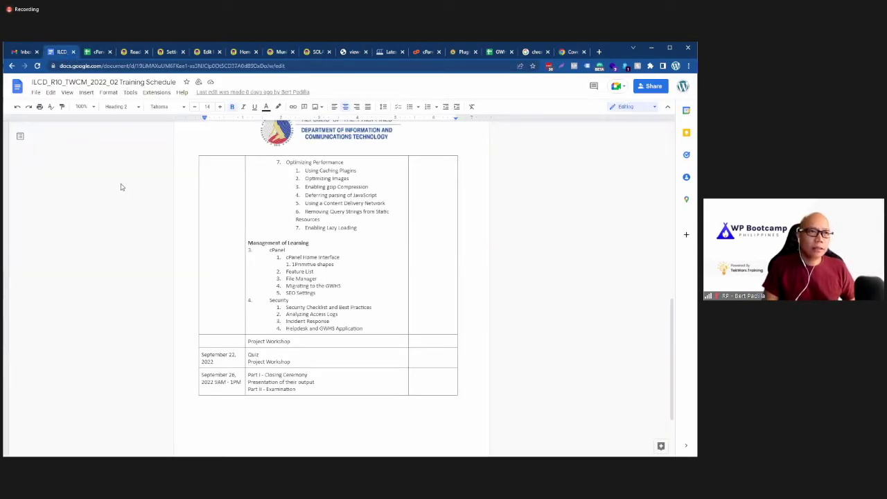
left_click(313, 52)
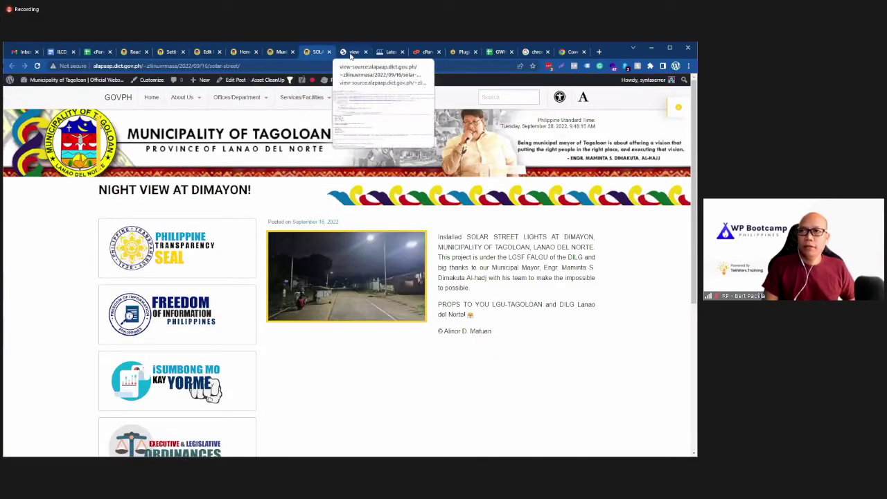
left_click(354, 52)
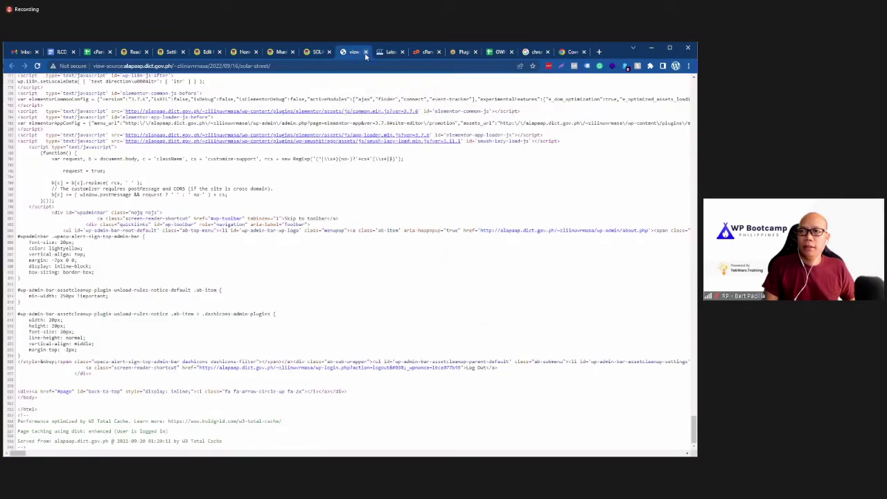
left_click(365, 52)
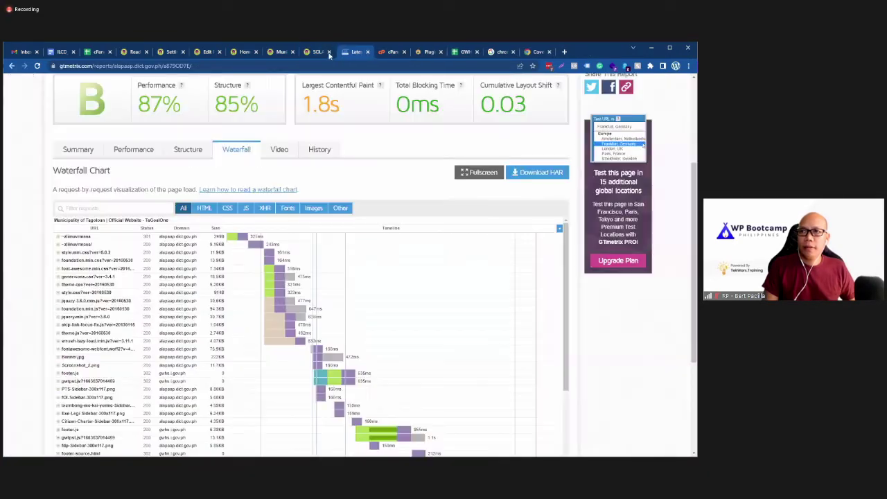
Step: Review the Tagoloan GTmetrix waterfall and grade B retest, then bring up the cPanel Tools page
scroll(466, 200, "up", 3)
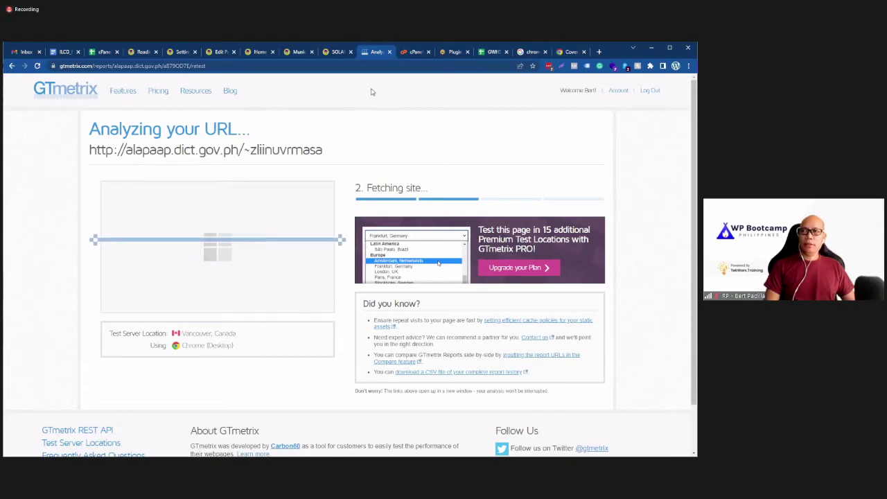
left_click(291, 52)
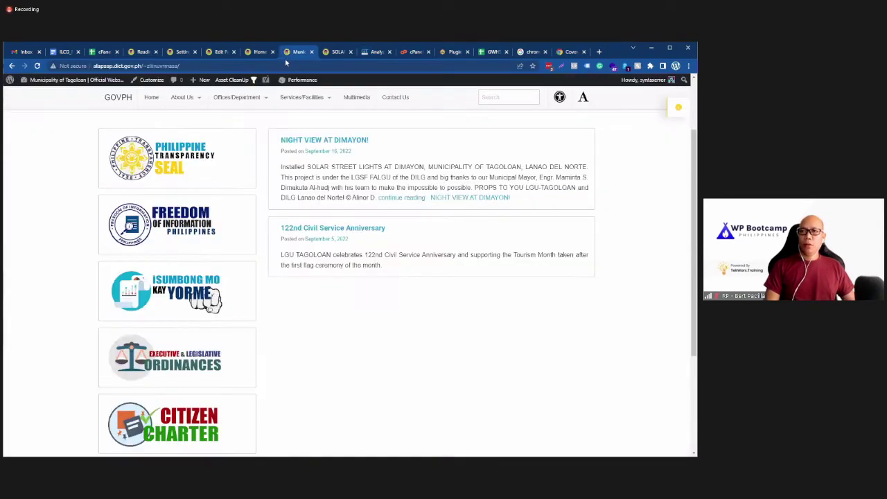
key("ctrl+shift+Tab")
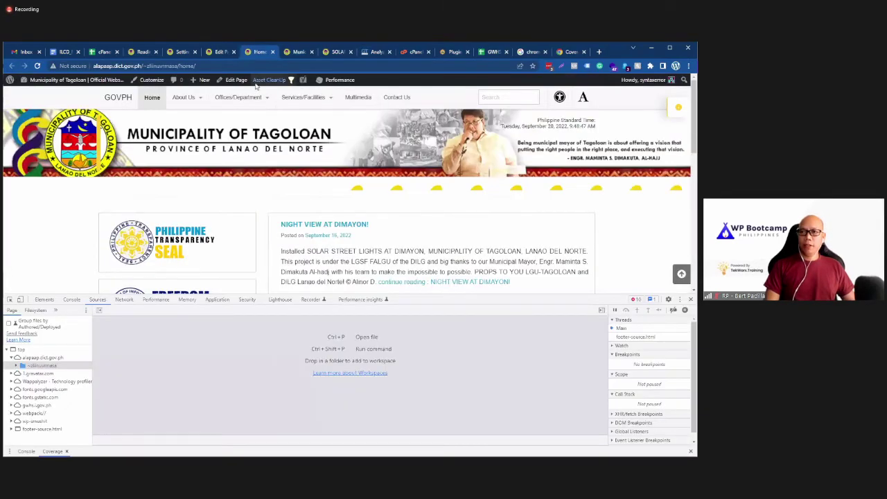
left_click(376, 52)
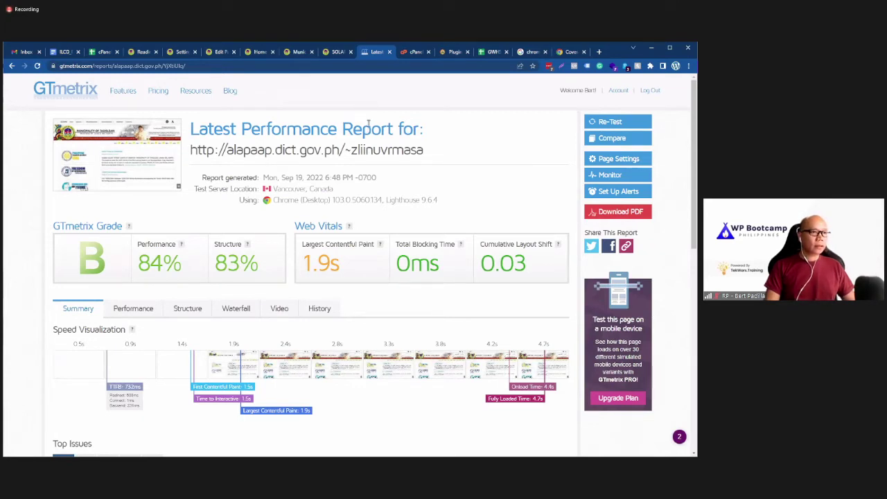
left_click(413, 54)
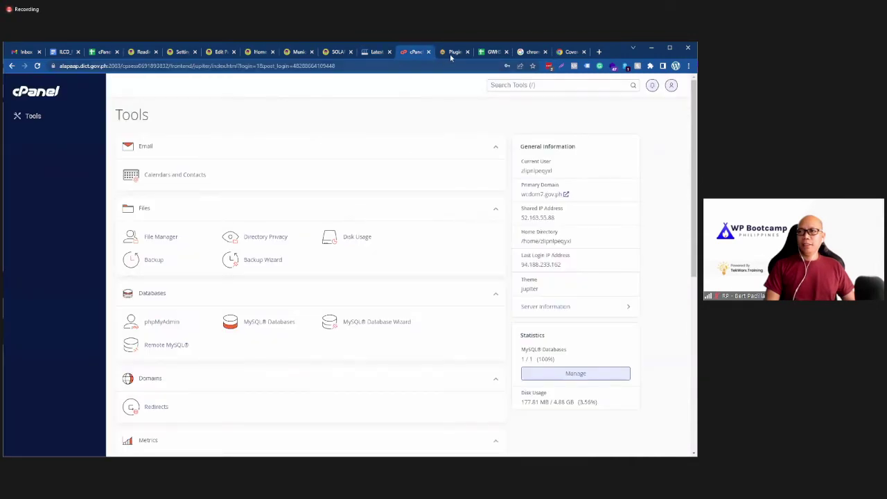
Step: View the Tagoloan installed plugins list, comparing it against the cPanel tools tab
left_click(450, 54)
left_click(416, 53)
left_click(451, 54)
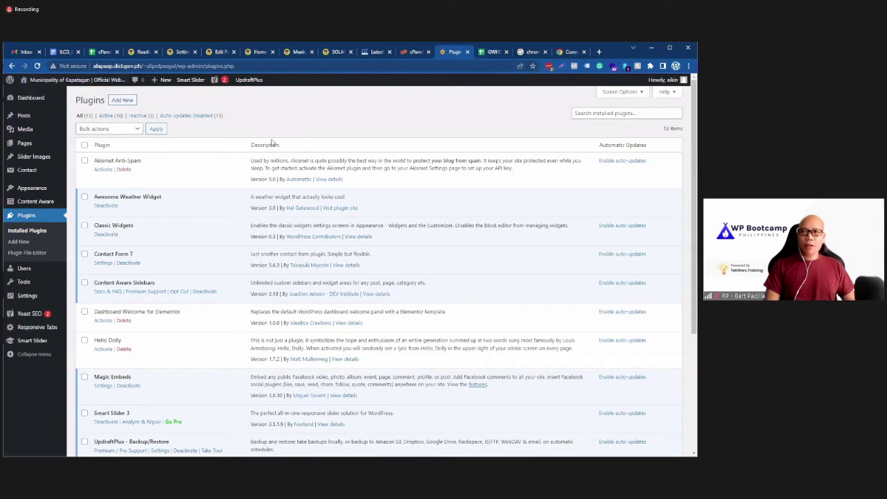
left_click(142, 52)
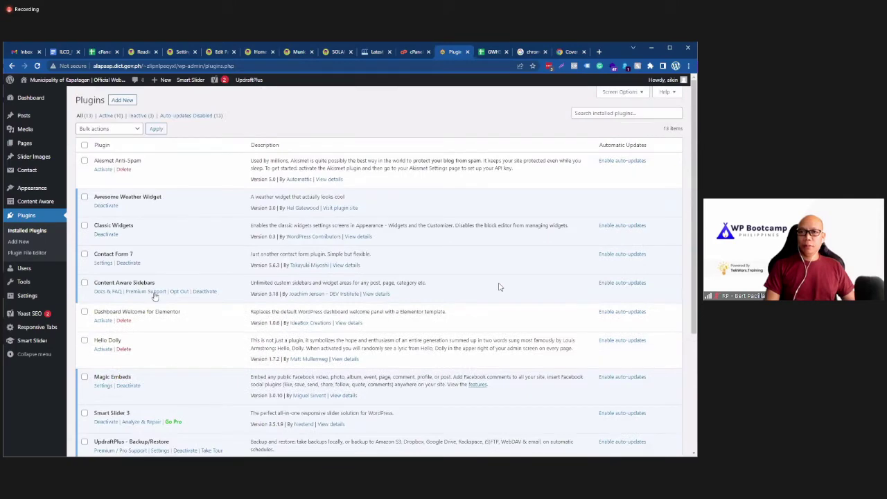
Step: Check the GWHS Allowed Plugins sheet, close both Coverage tabs, and show Tagoloan's Reading Settings
left_click(477, 53)
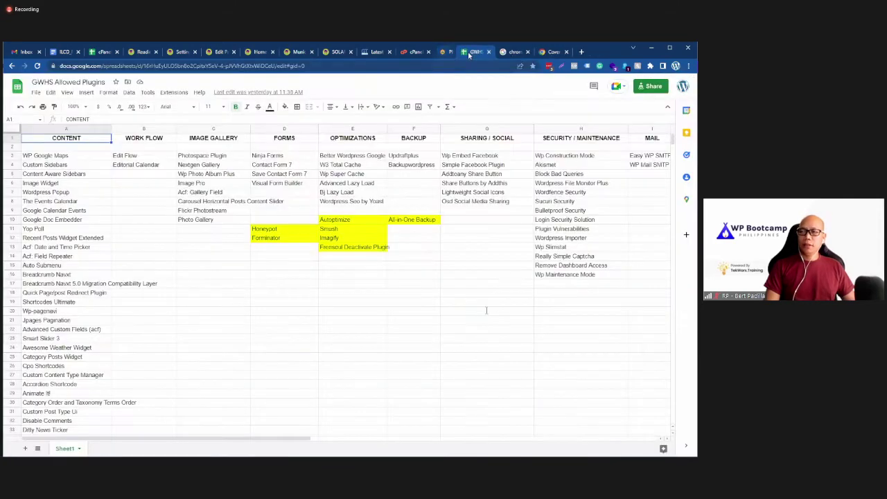
left_click(496, 53)
left_click(506, 52)
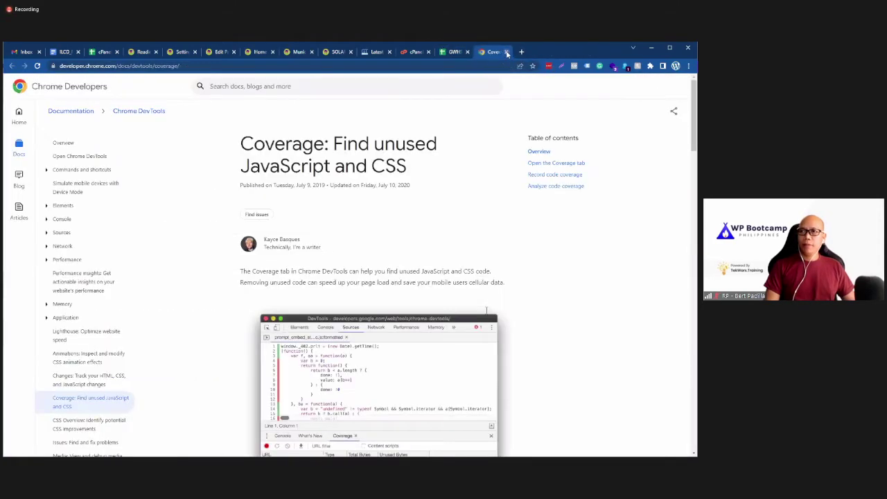
left_click(507, 53)
left_click_drag(181, 55, 466, 56)
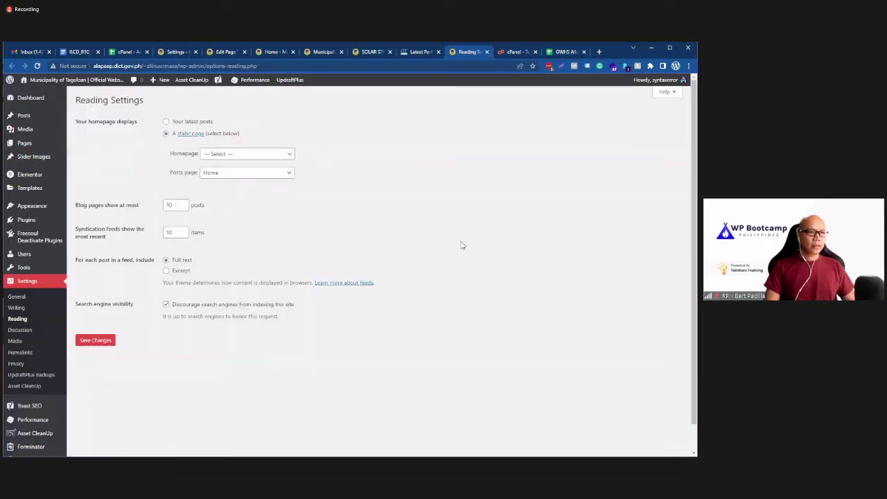
key("alt+Tab")
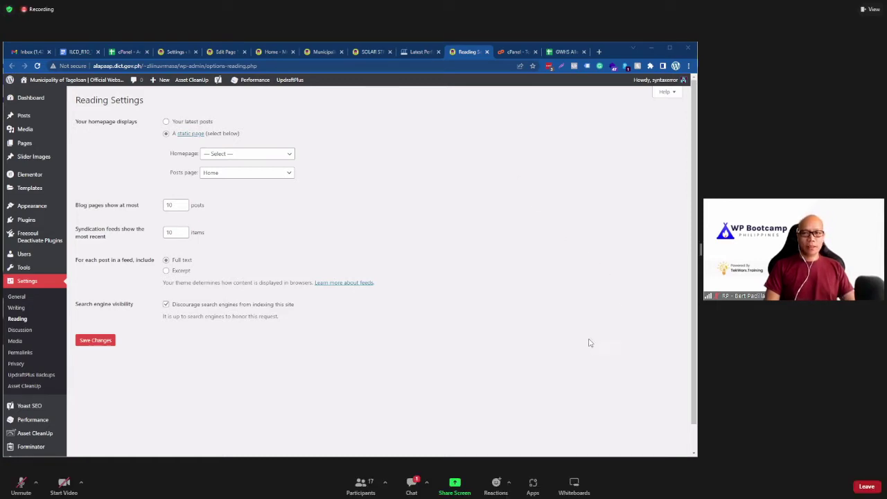
left_click(415, 490)
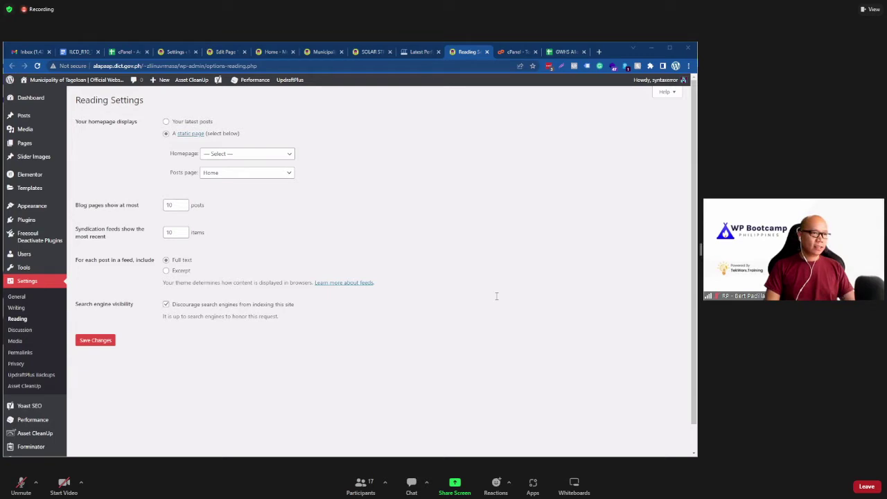
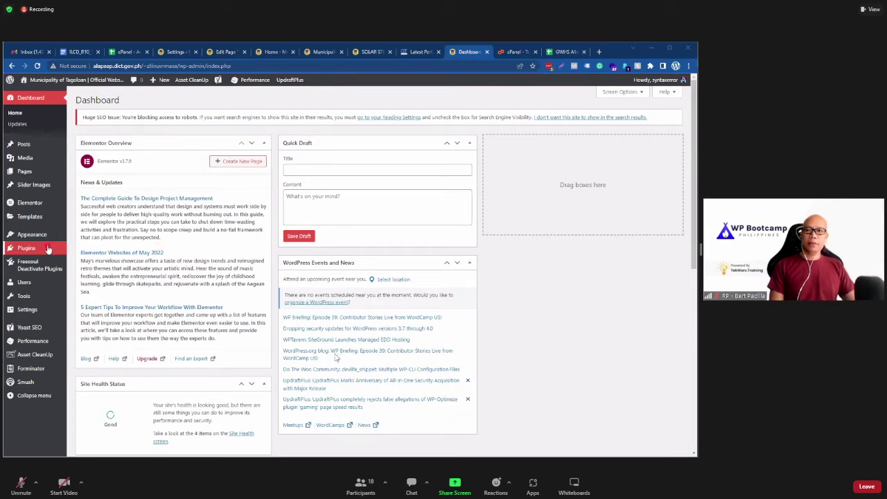
Step: View the eight installed plugins, then switch to the GWHS Allowed Plugins spreadsheet
mouse_move(49, 249)
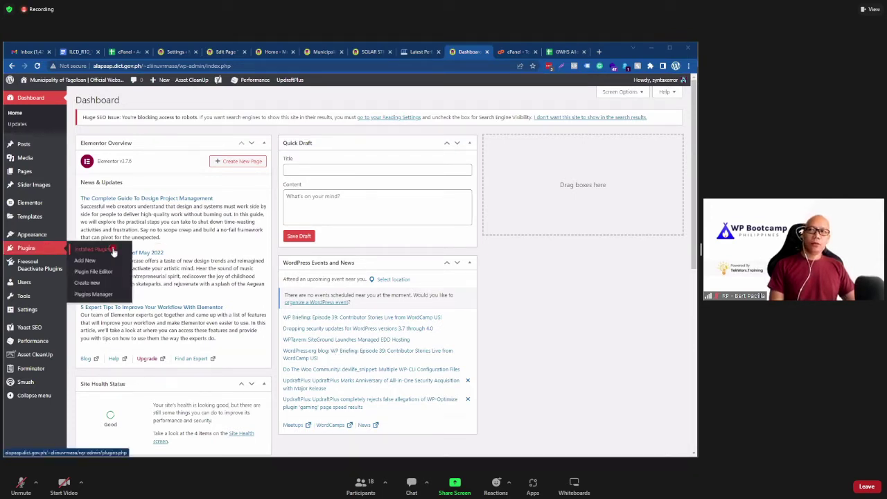
left_click(112, 251)
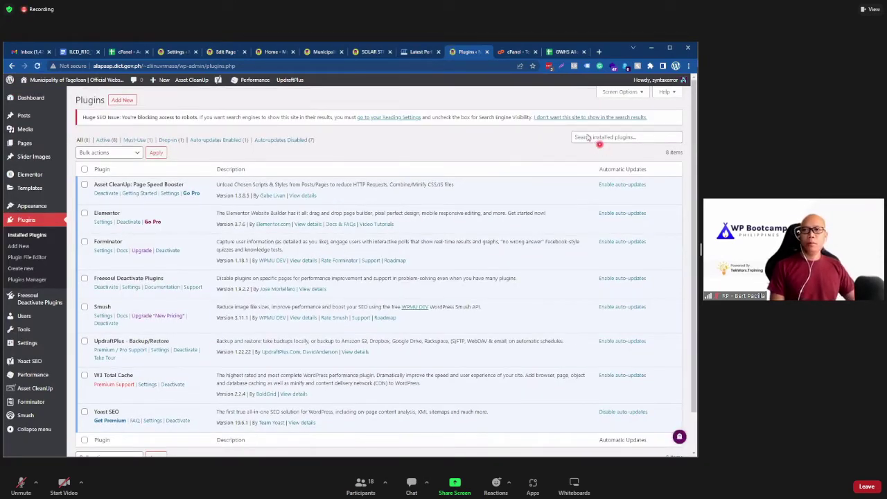
left_click(563, 52)
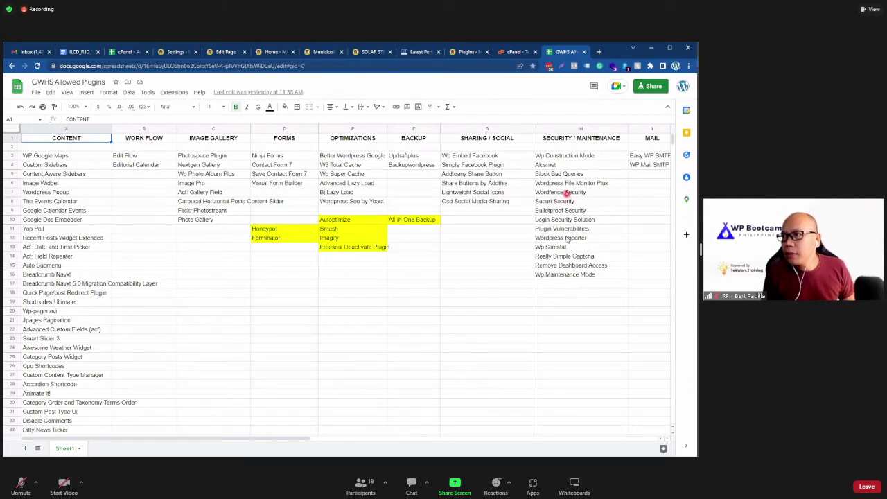
Step: Check the Wordfence and Sucuri Security entries in column H, then return to WordPress Plugins
left_click(565, 195)
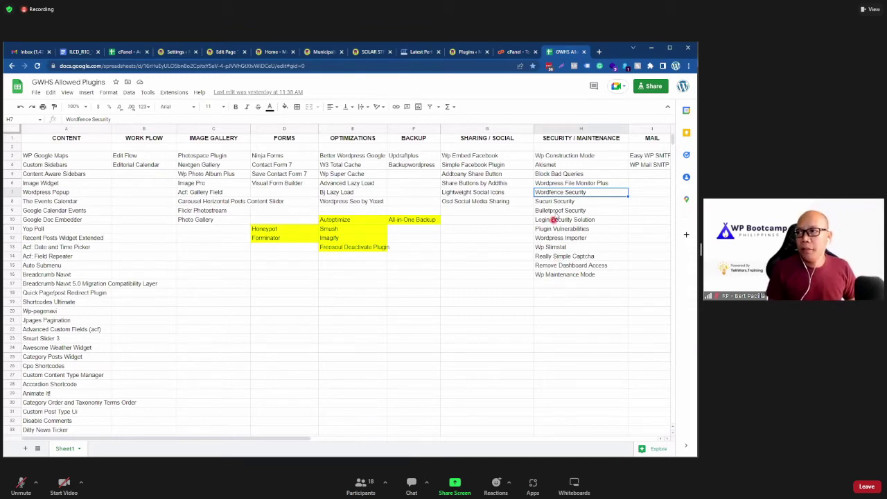
left_click(568, 201)
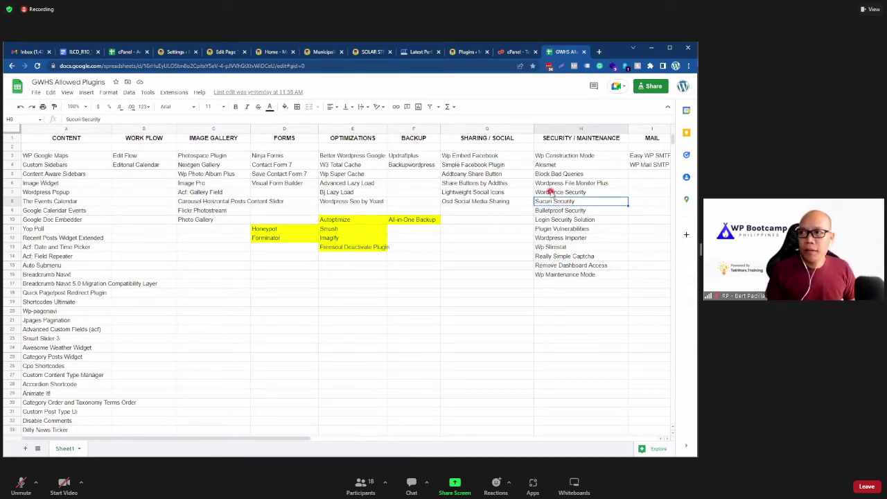
key("Up")
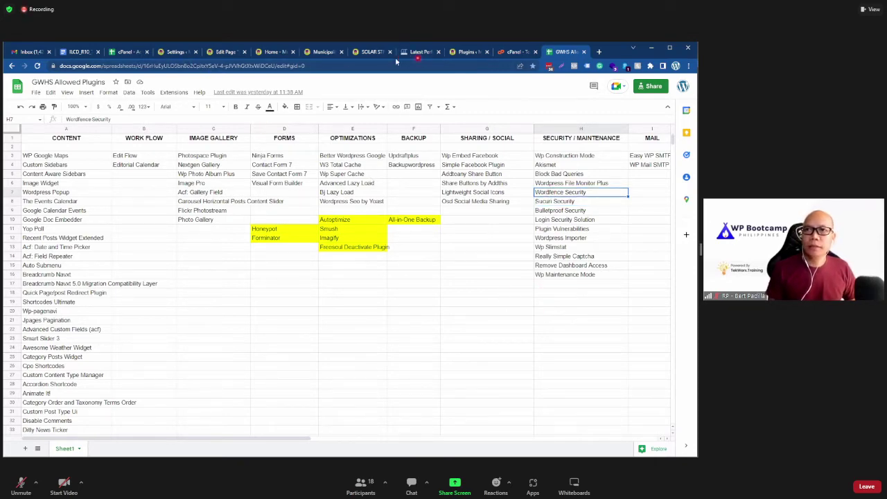
left_click(462, 52)
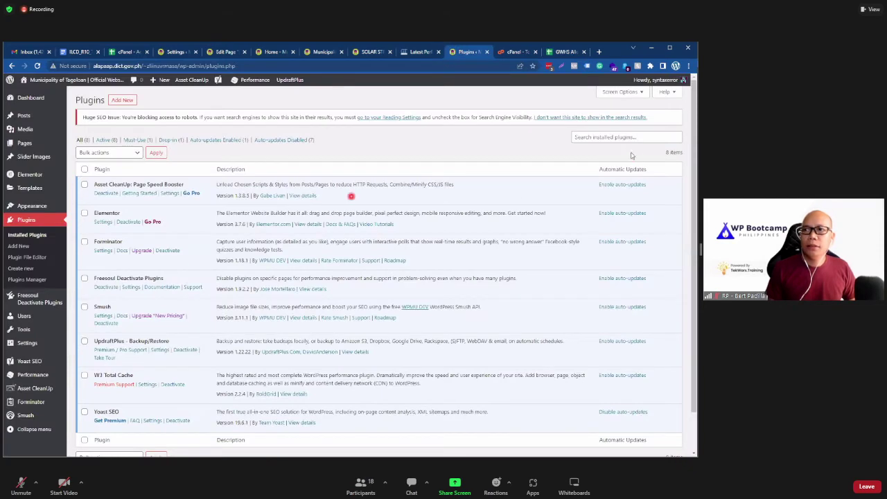
Step: Search the plugin directory for 'wordfence', then install and activate Wordfence Security 7.6.2
left_click(122, 99)
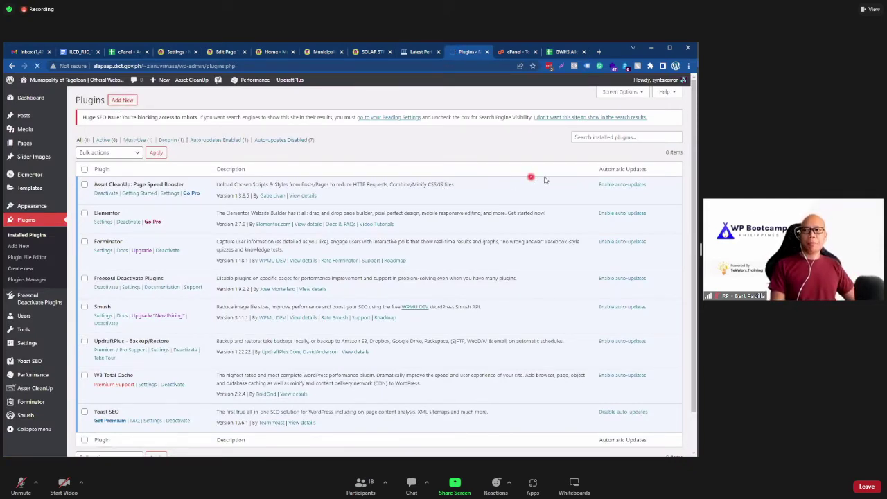
left_click(588, 122)
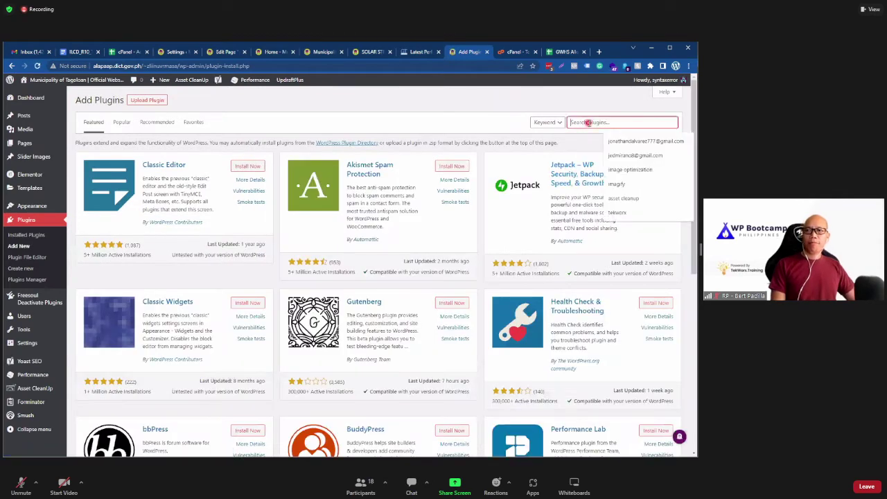
type("wordfence")
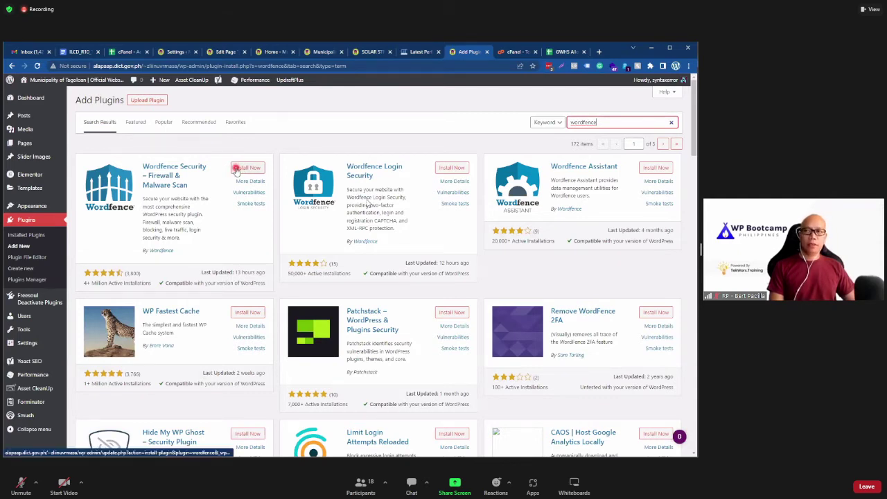
left_click(235, 168)
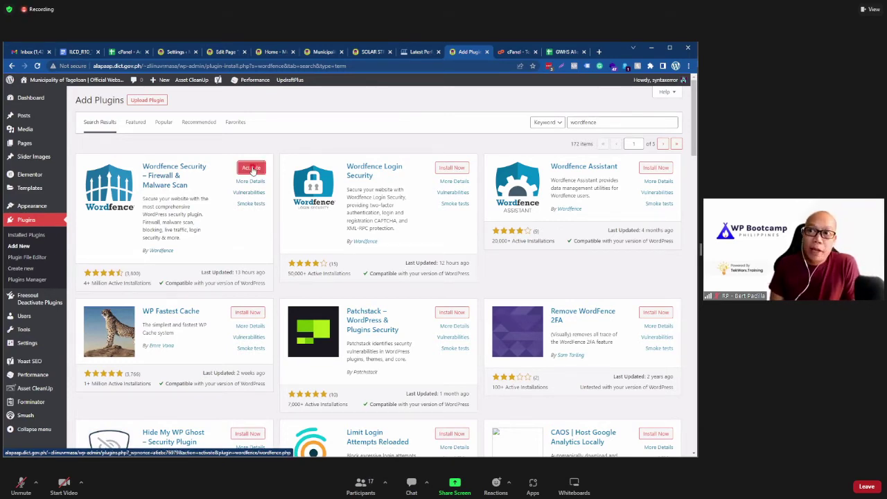
left_click(250, 168)
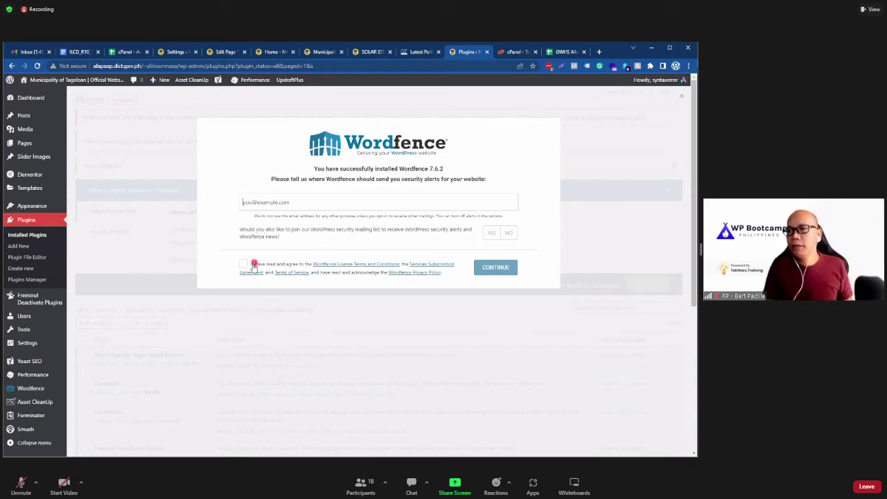
Step: Accept the Wordfence licence terms and copy the administration email from General Settings
left_click(243, 264)
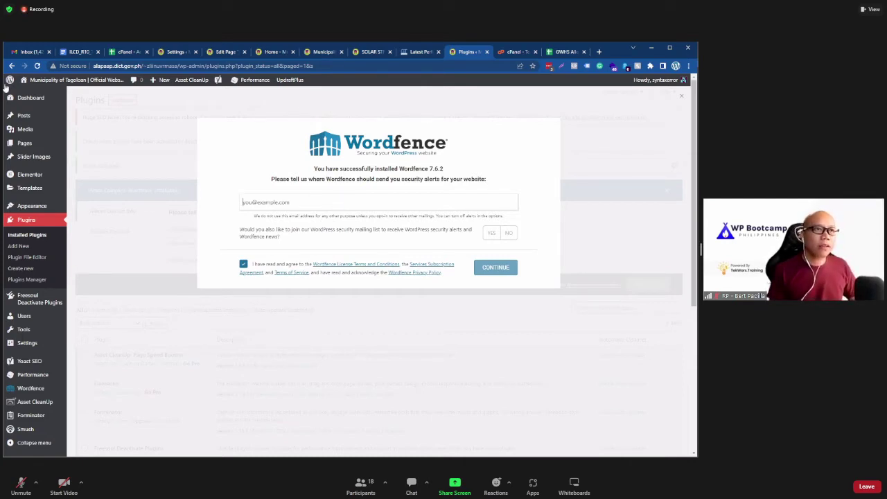
left_click(176, 52)
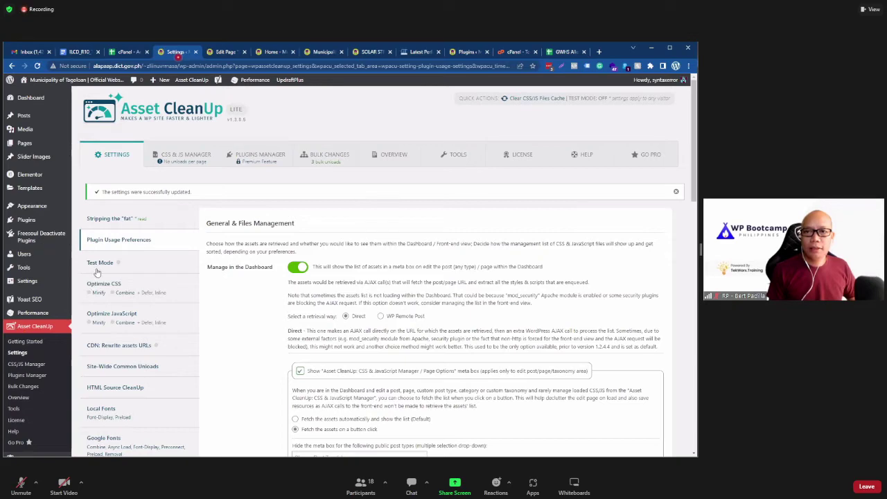
scroll(101, 247, "down", 5)
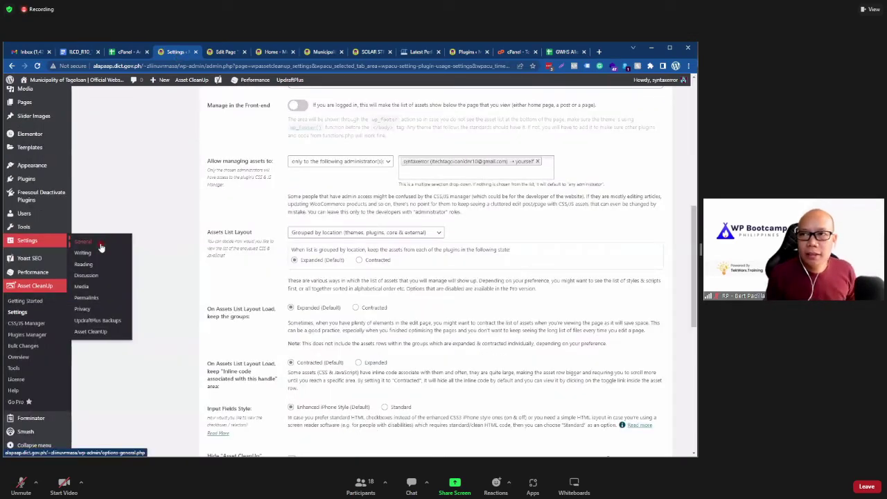
left_click(101, 247)
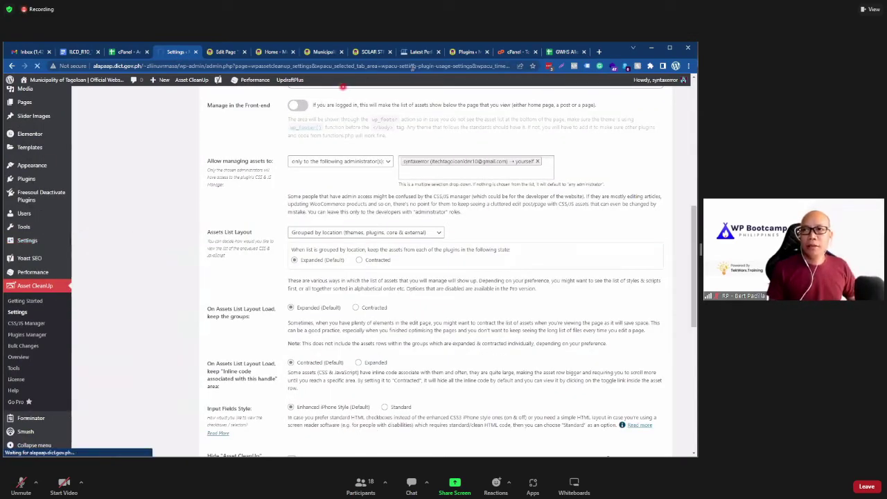
left_click(462, 54)
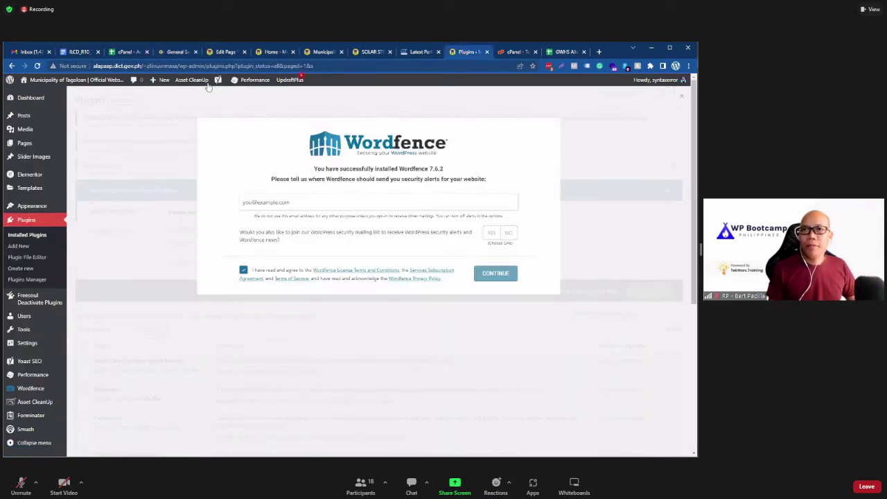
mouse_move(60, 96)
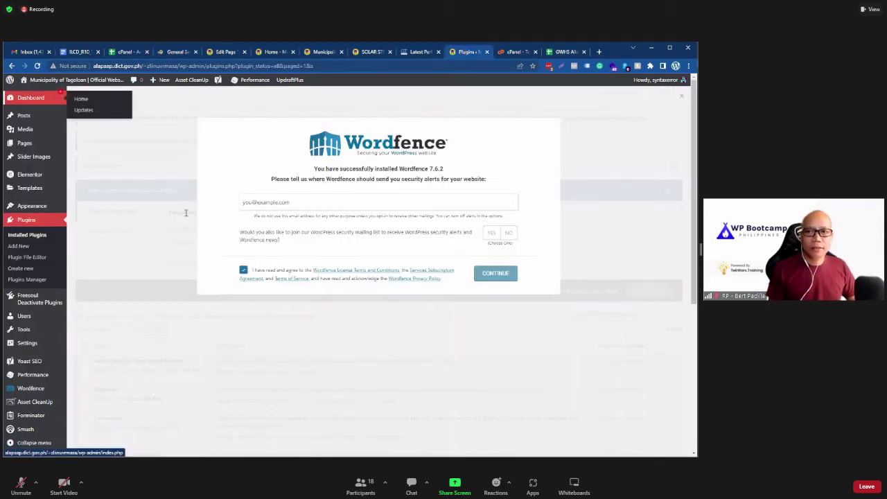
key("ctrl+4")
left_click(215, 237)
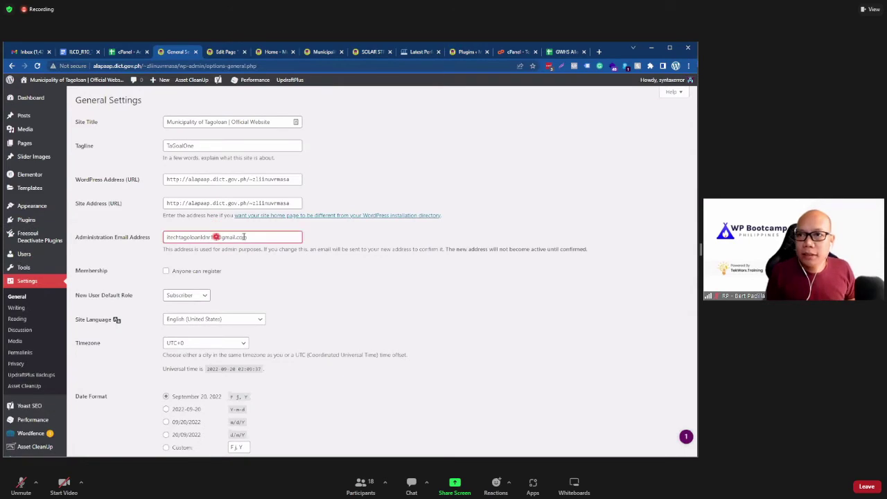
triple_click(236, 237)
right_click(207, 240)
left_click(235, 272)
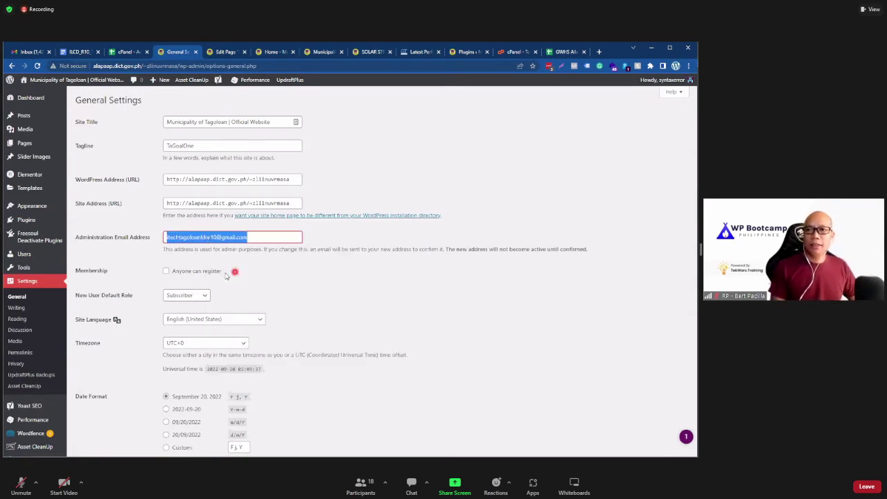
Step: Paste the admin email as the alert address, decline the mailing list, and skip the premium key
left_click(470, 52)
left_click(428, 52)
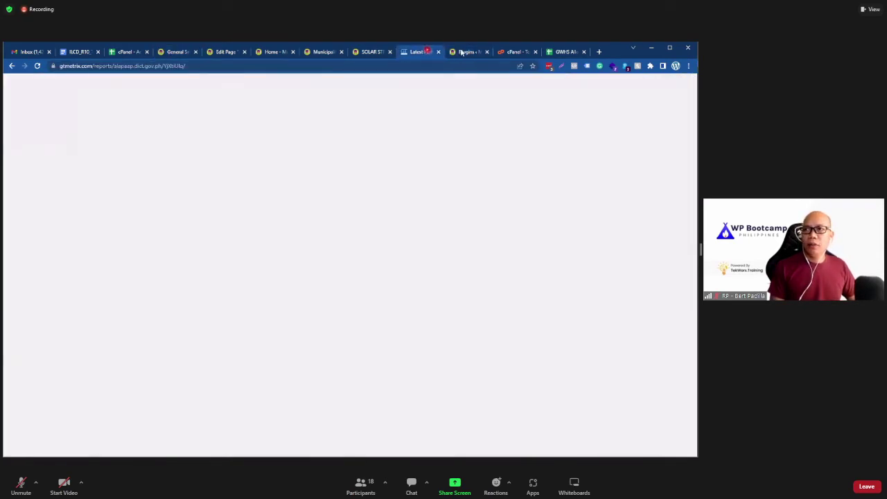
left_click(462, 52)
left_click(332, 201)
key("ctrl+v")
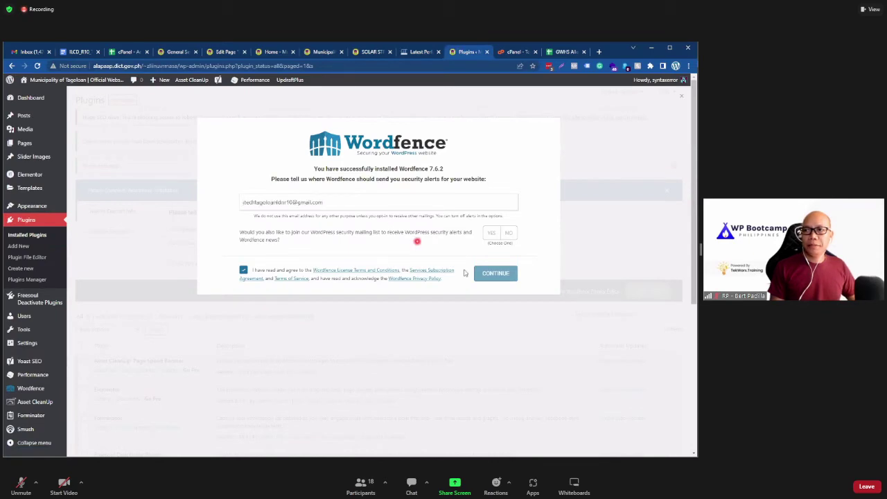
left_click(508, 233)
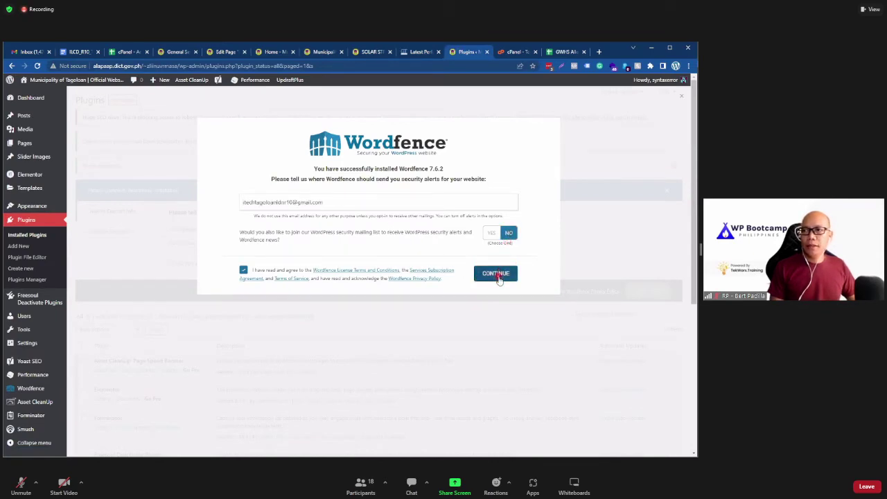
left_click(497, 275)
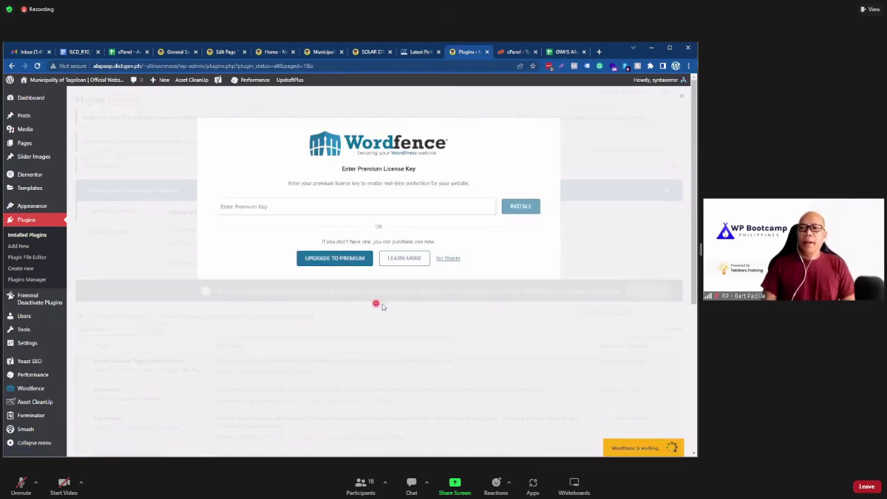
left_click(452, 258)
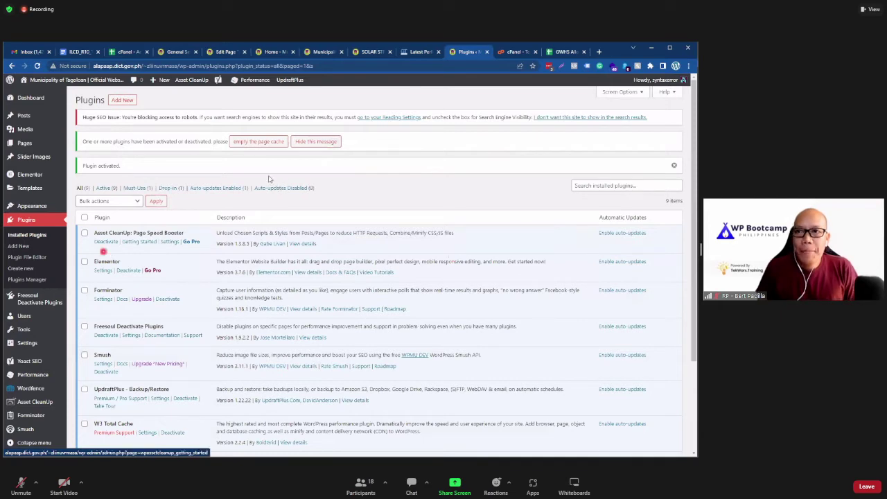
Step: Empty the page cache, then open Wordfence's All Options settings page
left_click(252, 141)
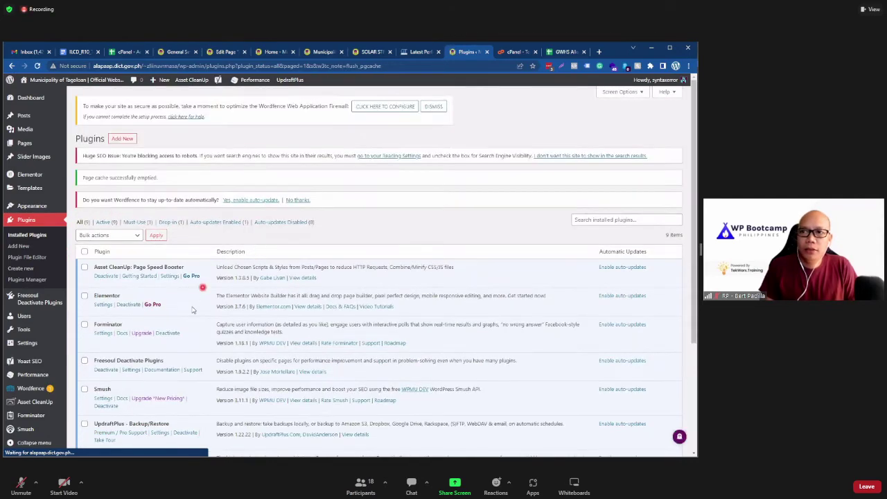
scroll(184, 310, "down", 5)
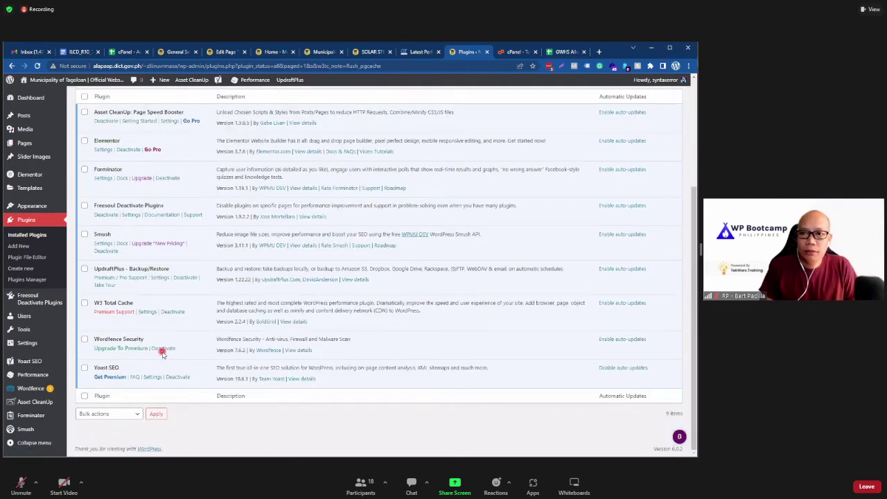
mouse_move(40, 390)
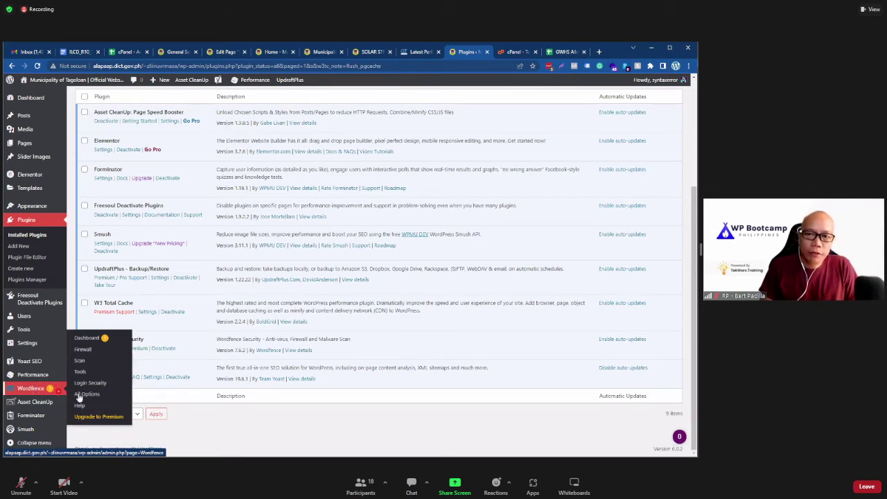
left_click(96, 400)
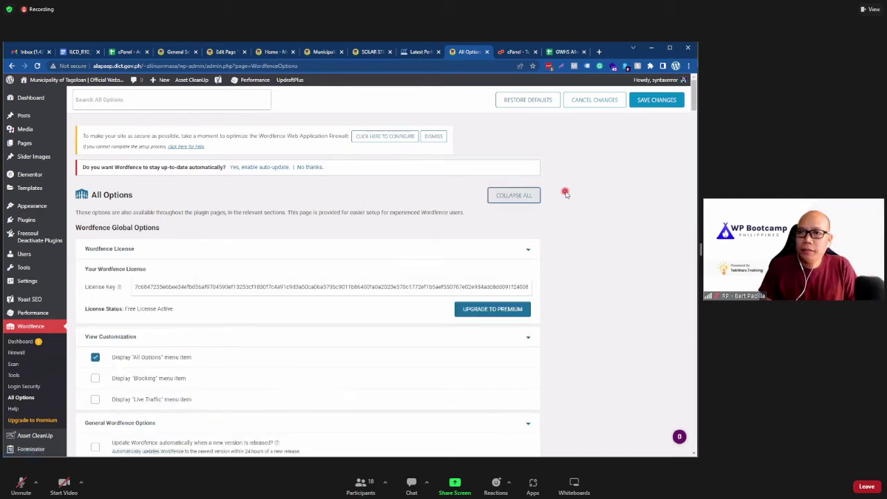
Step: Tick Display 'Blocking' menu item under View Customization, then scroll down to General options
scroll(565, 194, "down", 2)
scroll(167, 239, "down", 1)
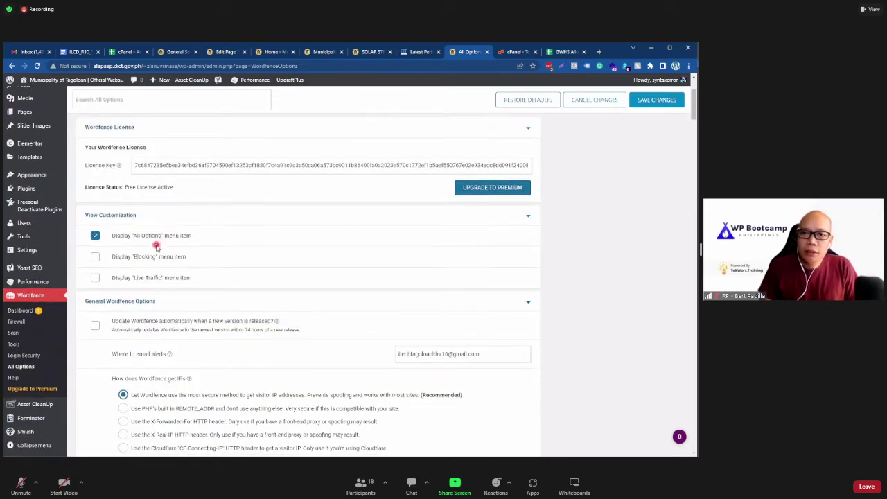
scroll(131, 240, "up", 2)
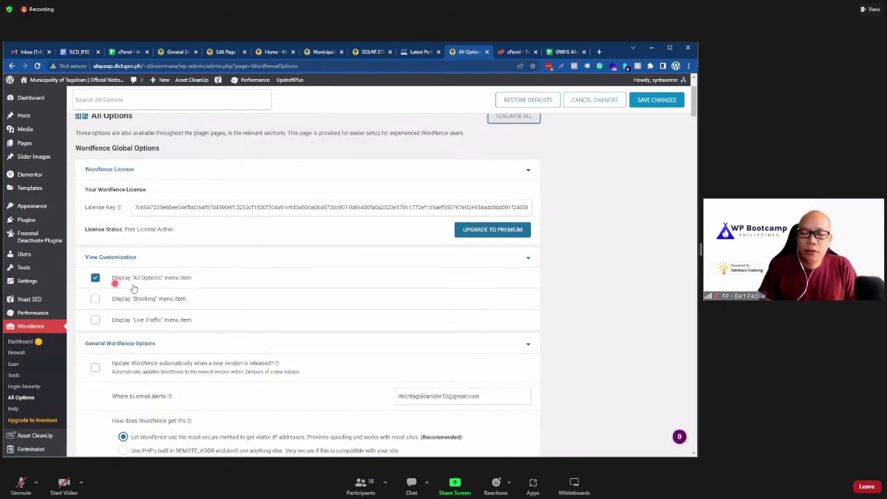
scroll(146, 291, "down", 1)
scroll(145, 291, "down", 1)
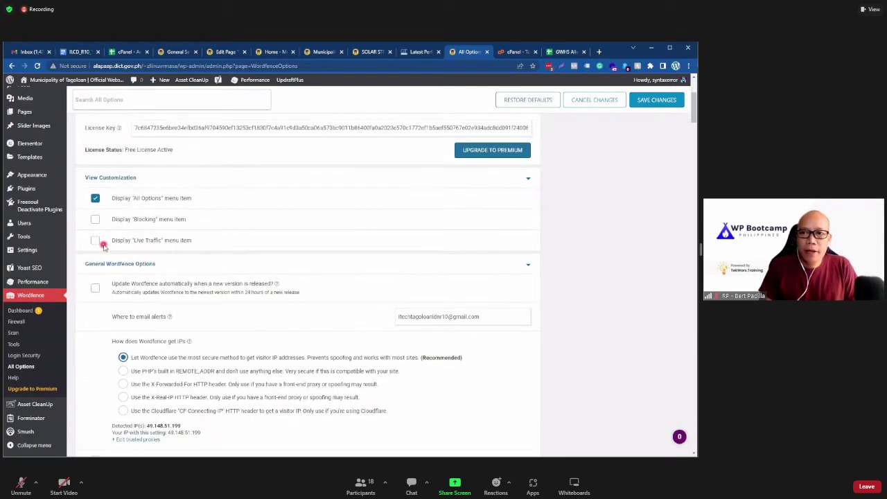
left_click(95, 221)
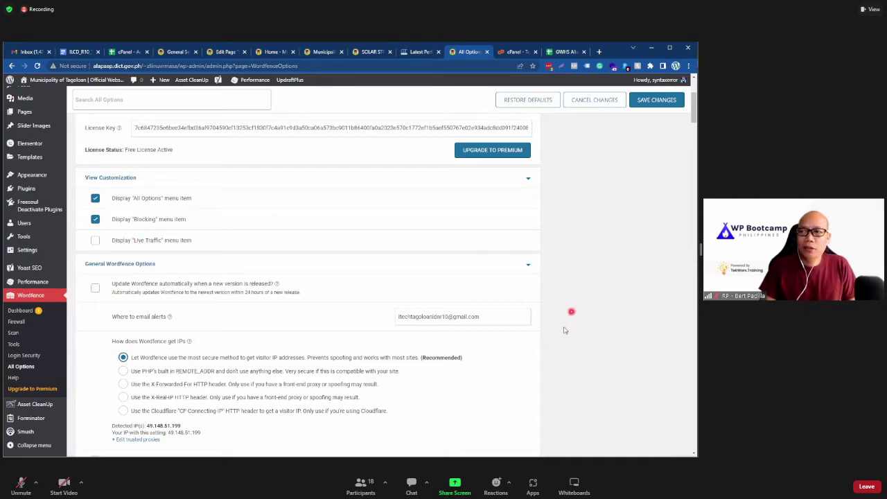
scroll(556, 330, "down", 2)
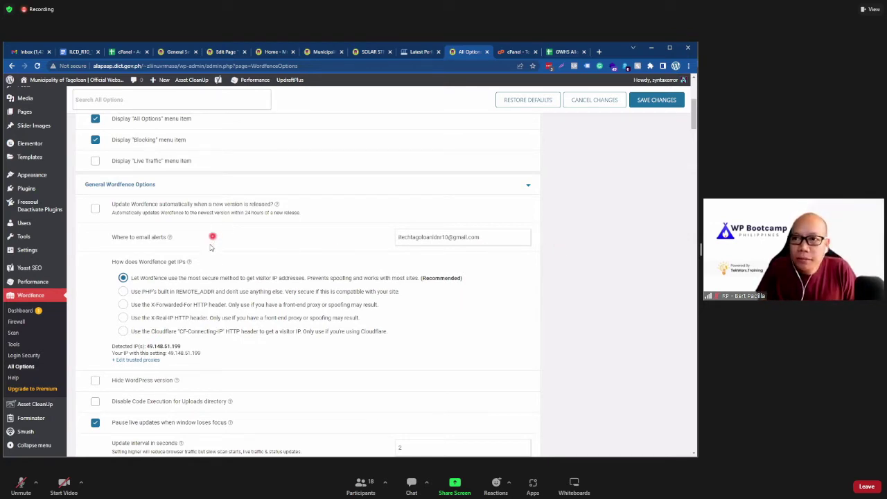
scroll(208, 247, "down", 1)
scroll(208, 246, "down", 2)
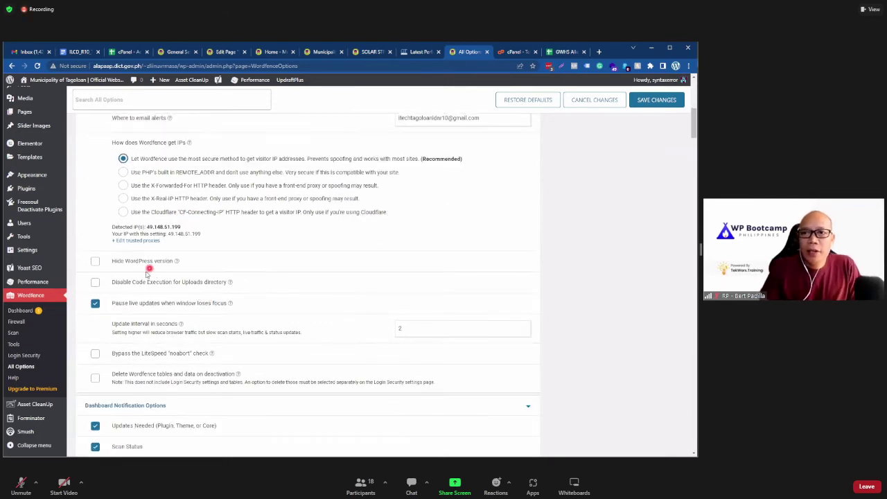
scroll(144, 270, "down", 1)
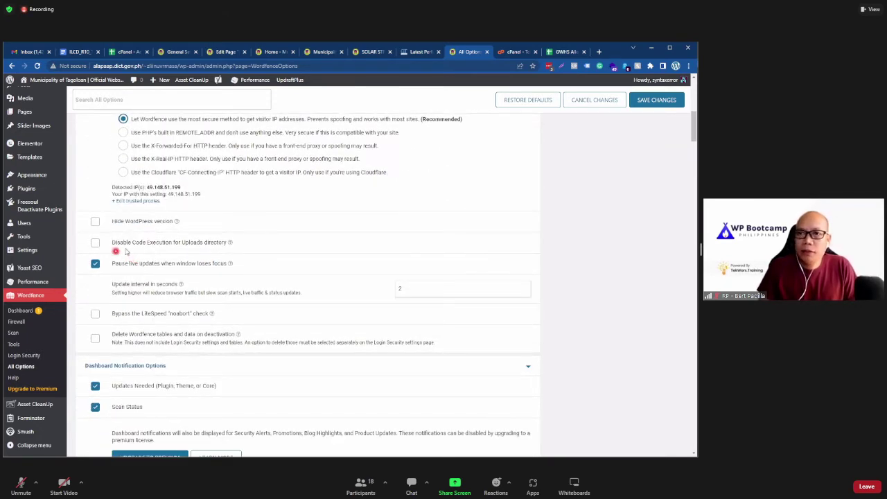
Step: Tick Hide WordPress version and Disable Code Execution for Uploads directory
left_click(96, 221)
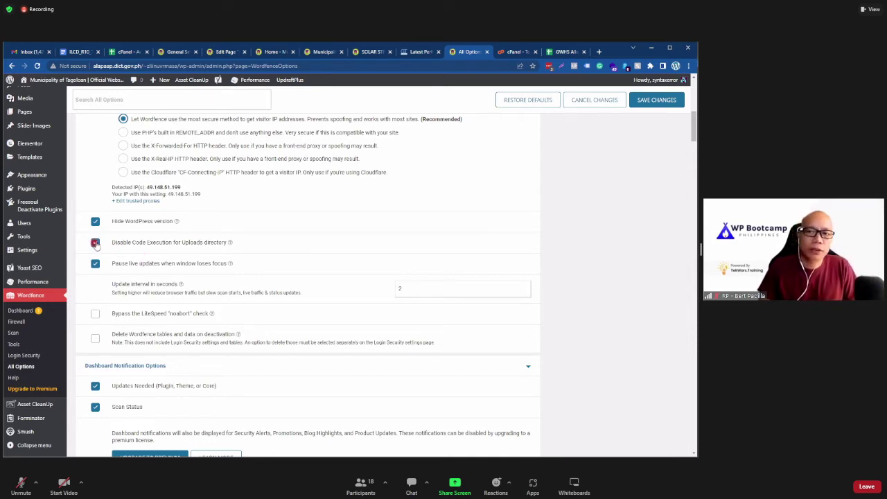
left_click(95, 242)
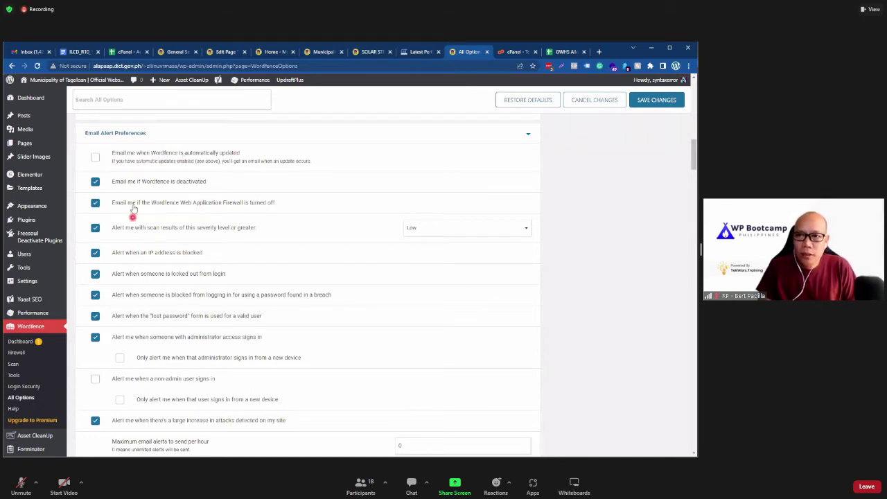
Step: Limit administrator sign-in alerts to new devices only, then review the summary and firewall options
scroll(135, 311, "down", 1)
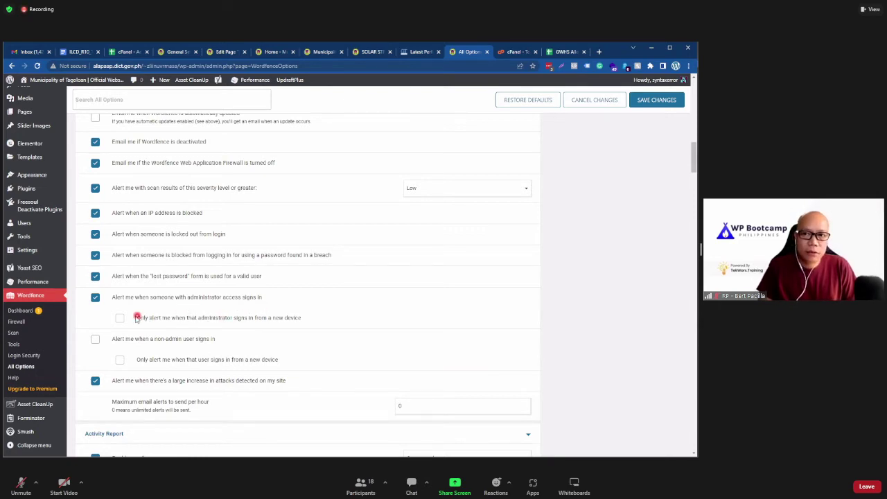
scroll(149, 303, "down", 1)
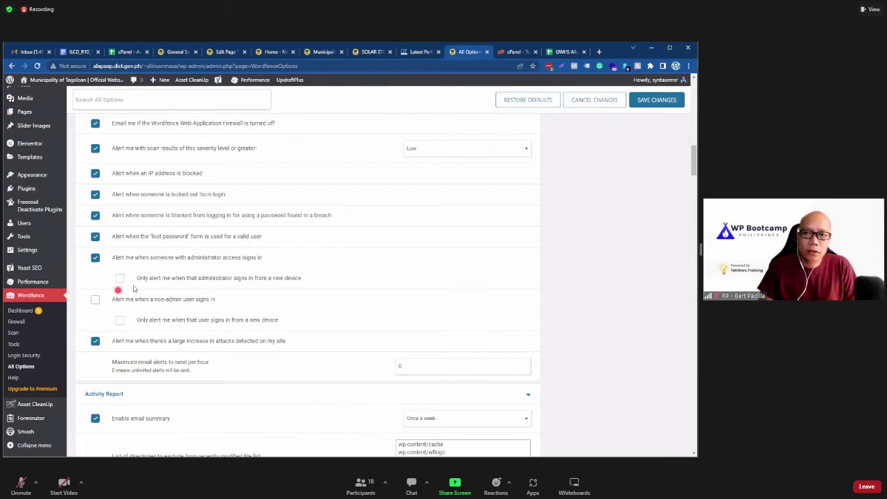
left_click(120, 279)
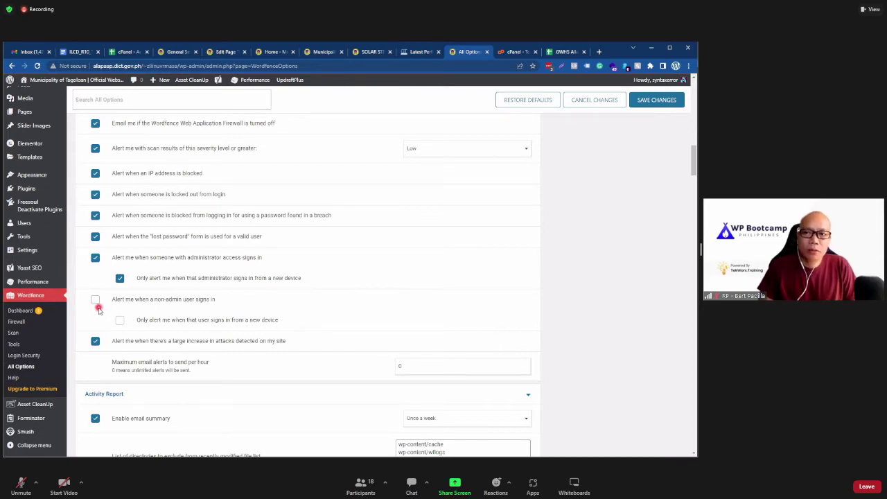
scroll(580, 300, "down", 3)
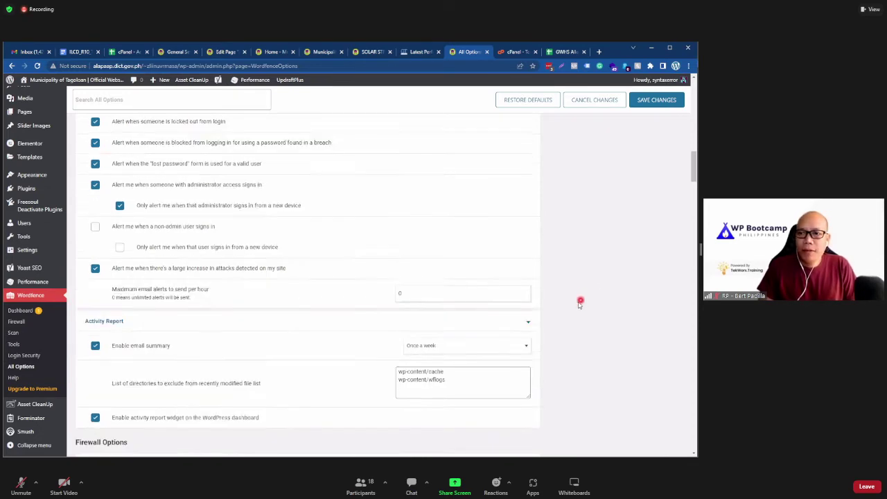
scroll(133, 305, "up", 2)
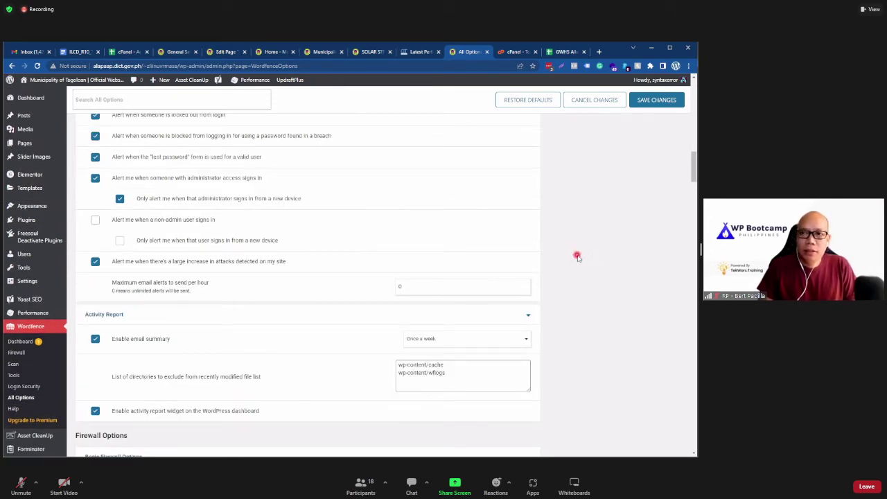
scroll(527, 282, "up", 15)
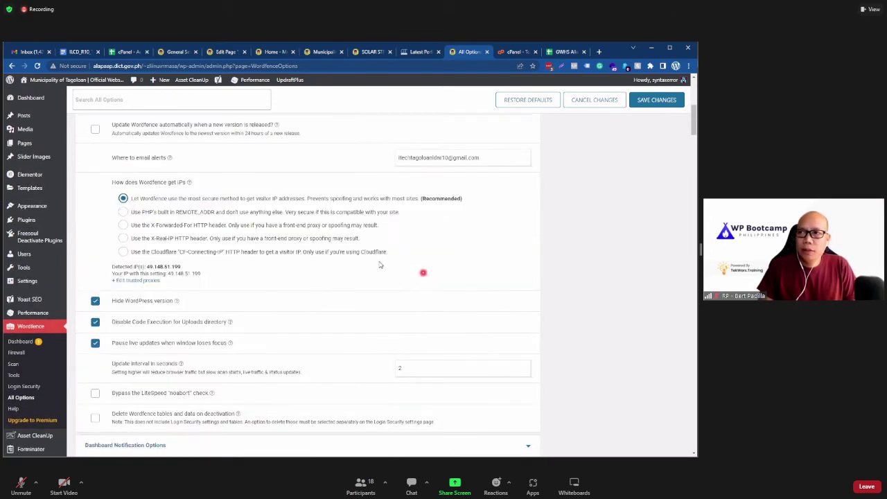
scroll(478, 264, "down", 3)
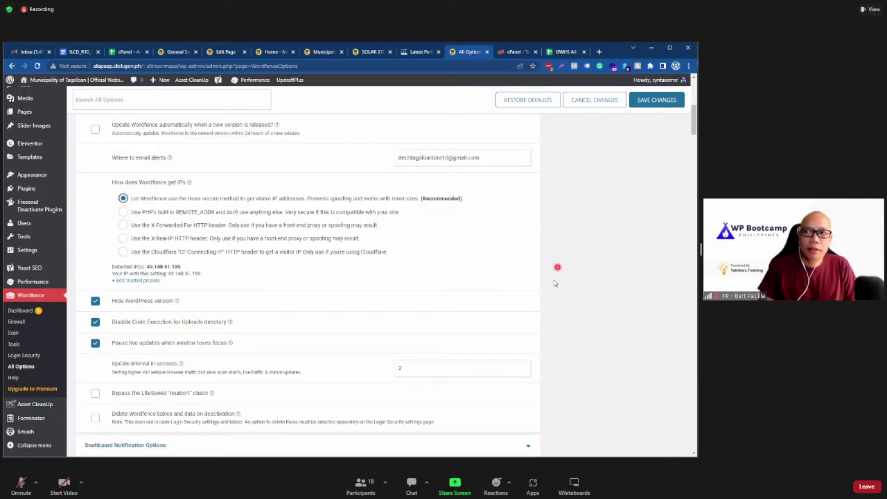
scroll(551, 284, "down", 5)
scroll(543, 294, "down", 7)
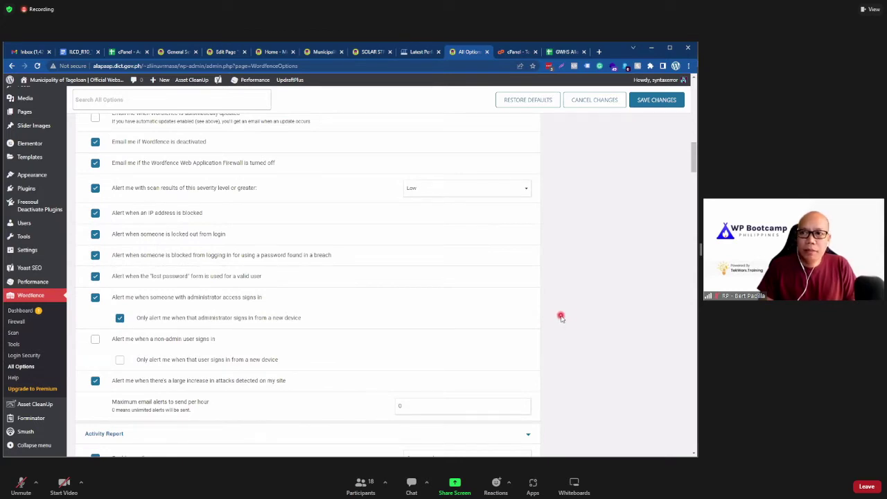
scroll(562, 316, "down", 2)
scroll(565, 314, "up", 2)
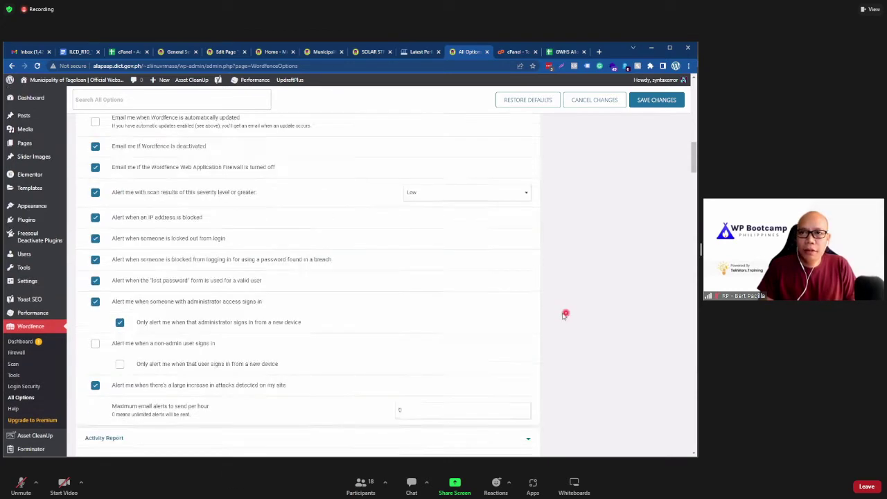
scroll(565, 314, "up", 1)
scroll(144, 260, "down", 1)
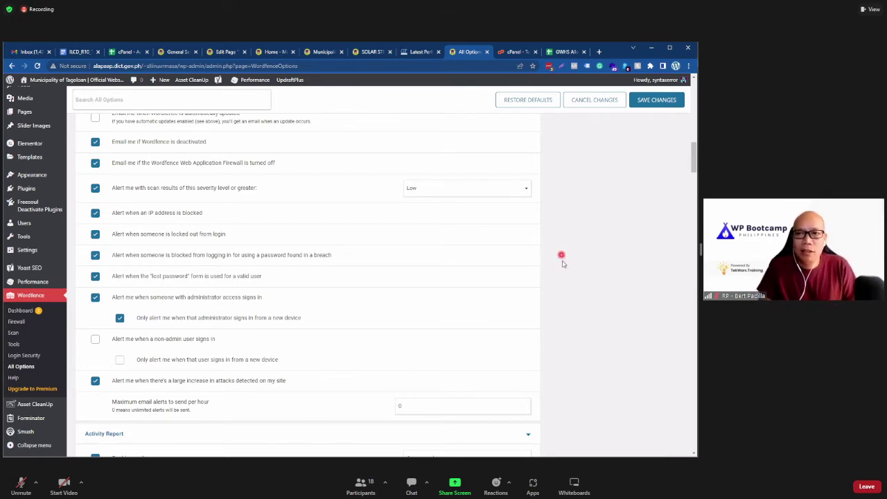
scroll(551, 263, "down", 2)
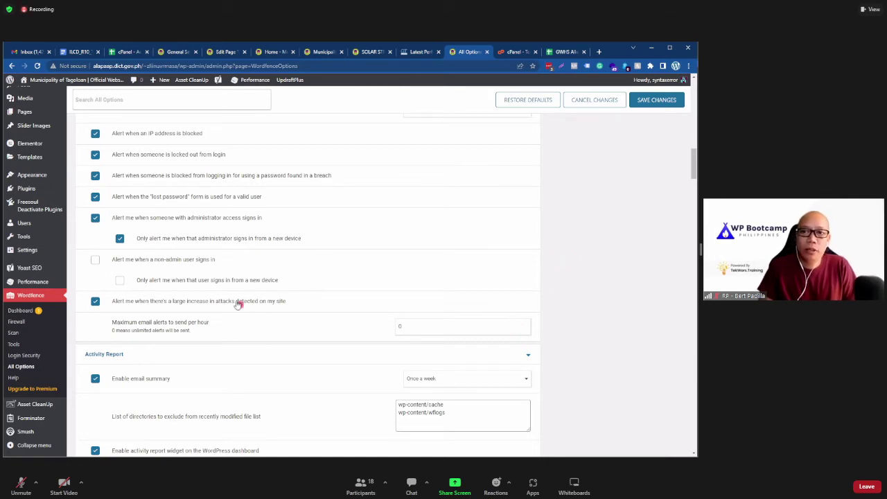
scroll(239, 302, "down", 1)
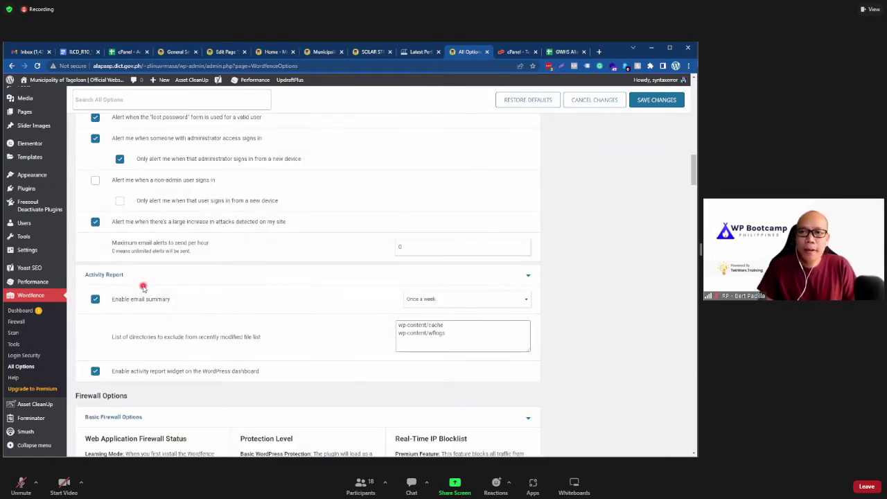
scroll(144, 287, "down", 1)
scroll(128, 272, "down", 2)
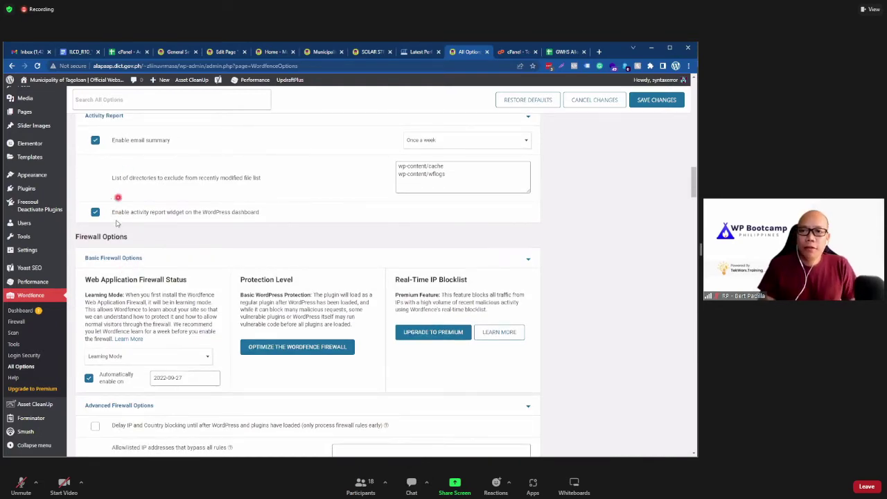
Step: Scroll past the firewall Rules table to the Brute Force Protection lockout settings
scroll(141, 269, "down", 6)
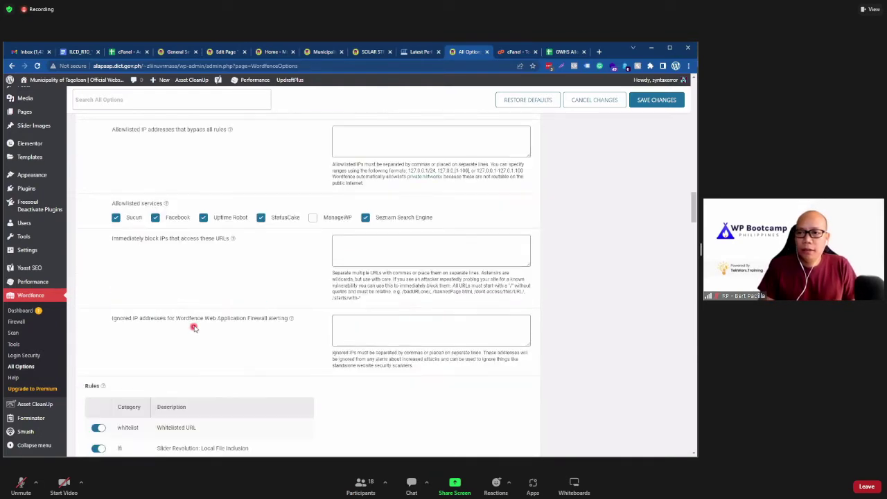
scroll(141, 228, "up", 2)
scroll(174, 246, "down", 4)
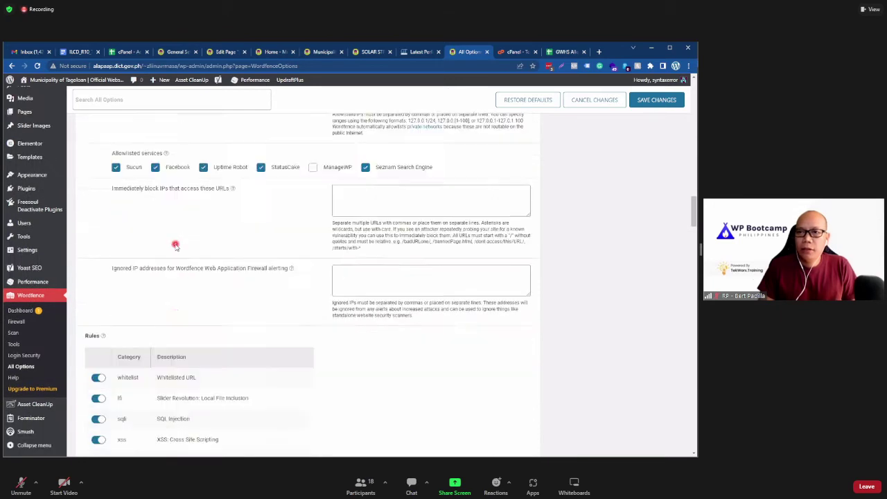
scroll(175, 246, "down", 2)
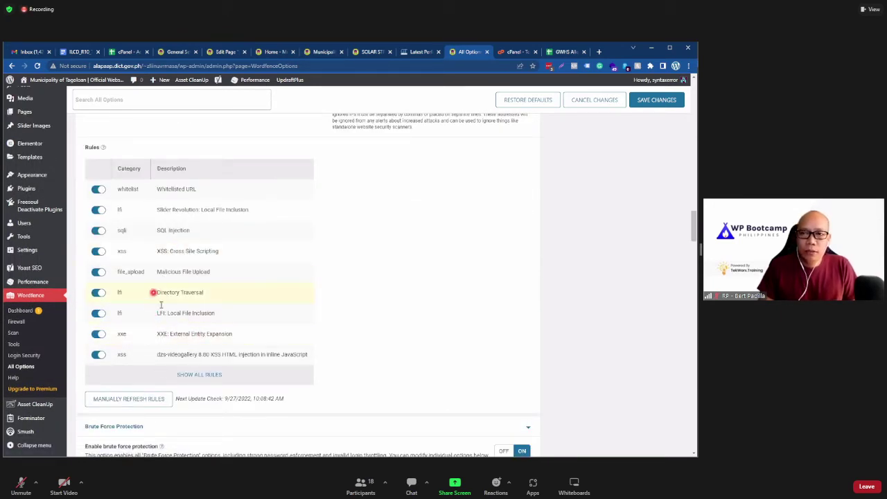
scroll(153, 304, "down", 1)
scroll(149, 317, "down", 4)
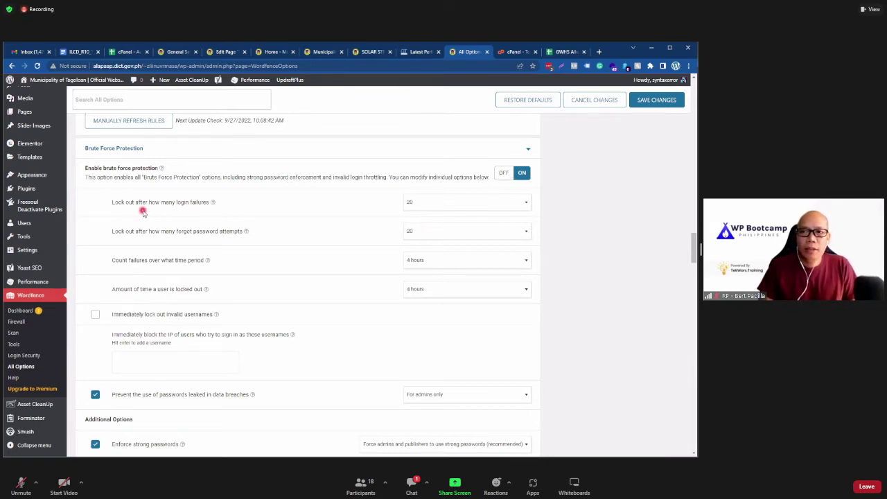
Step: Lower the login-failure and forgot-password lockout limits from 20 to 3
left_click(422, 206)
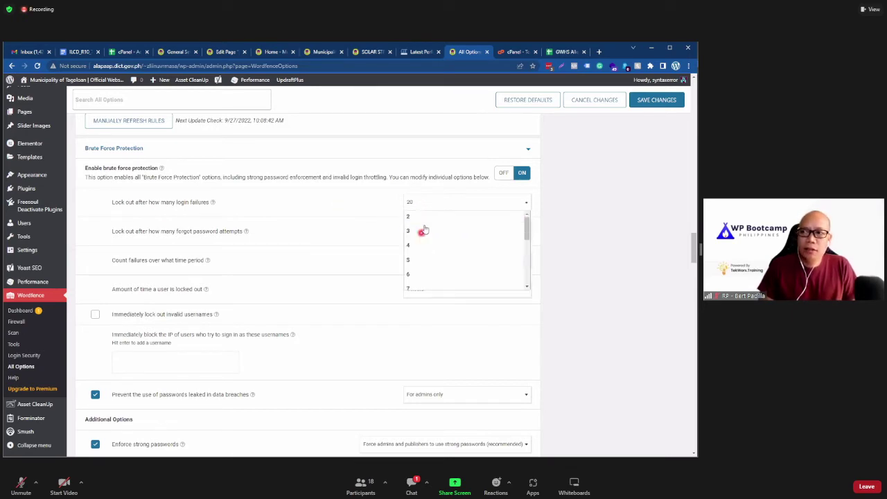
left_click(424, 231)
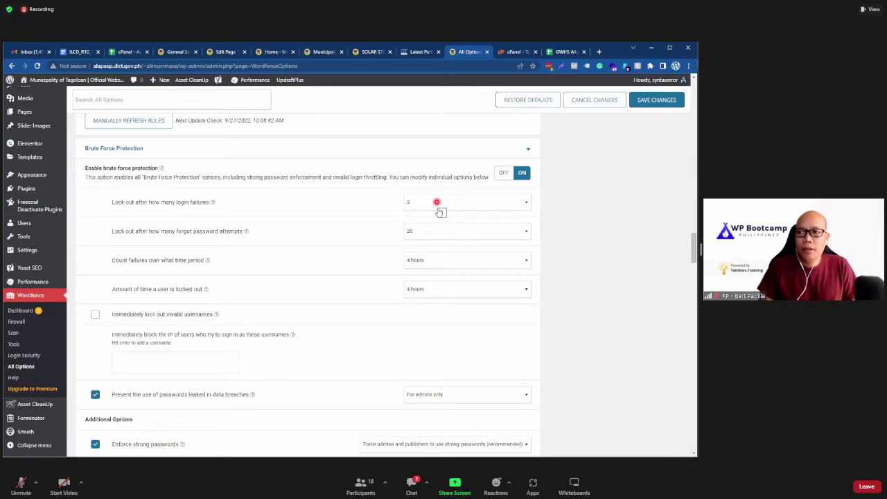
left_click(437, 204)
left_click(443, 259)
left_click(436, 206)
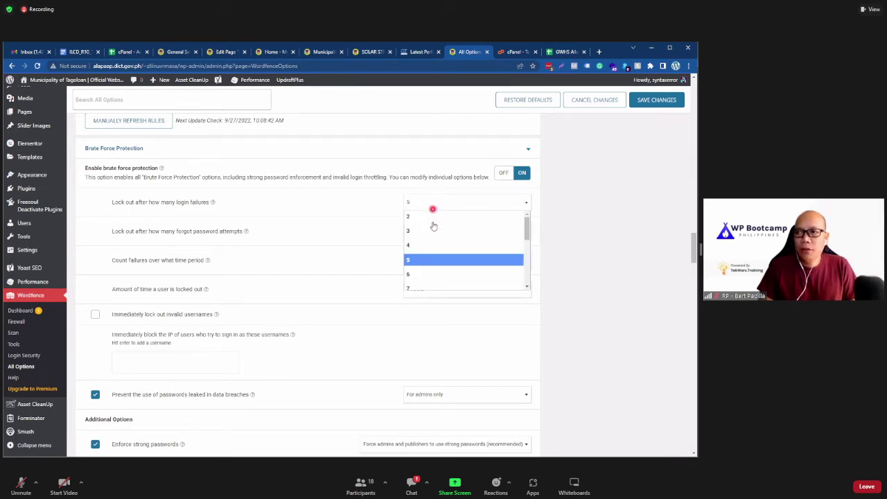
left_click(451, 231)
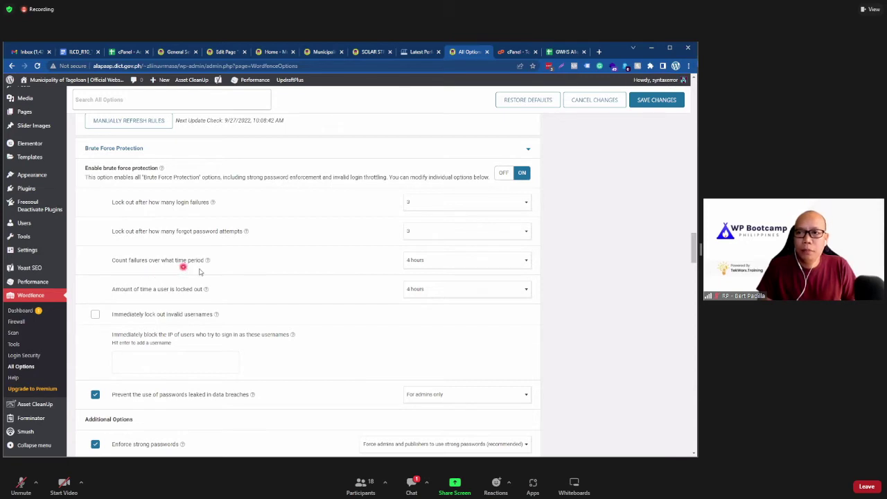
Step: Change the 'Count failures over what time period' setting from 4 hours to 5 minutes
left_click(420, 261)
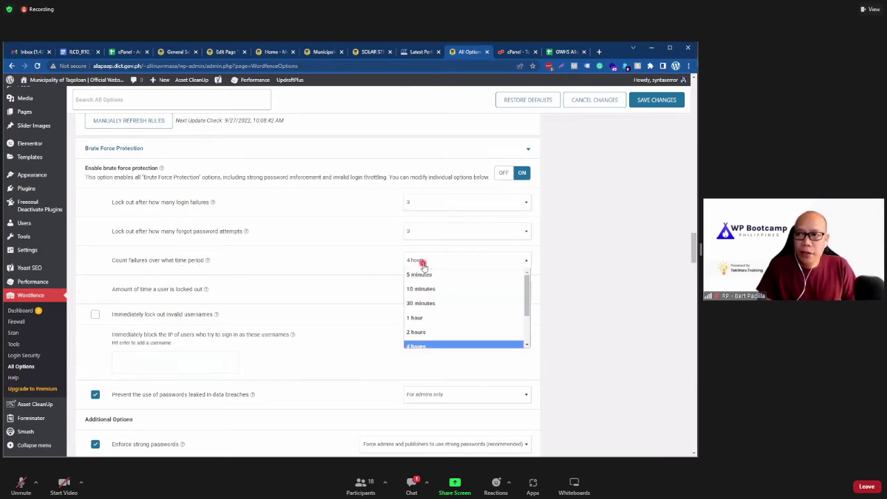
scroll(503, 305, "up", 1)
scroll(589, 305, "down", 1)
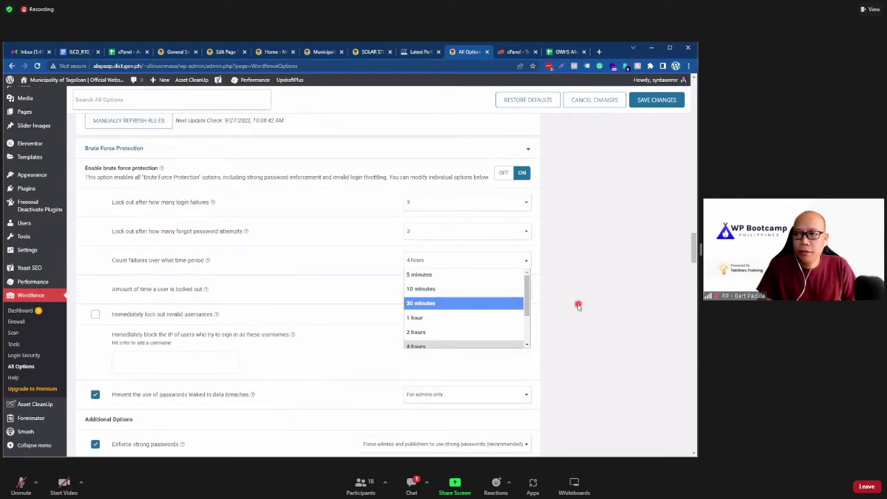
left_click(463, 275)
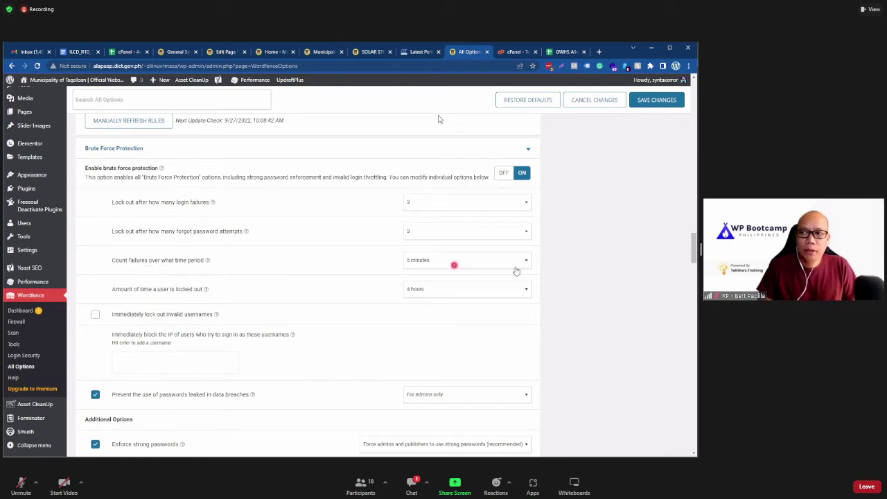
left_click(442, 264)
scroll(439, 311, "down", 3)
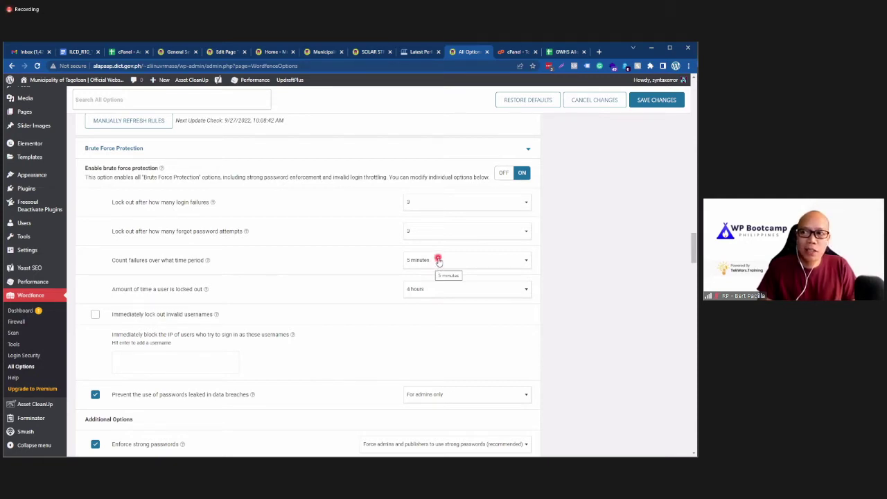
left_click(438, 260)
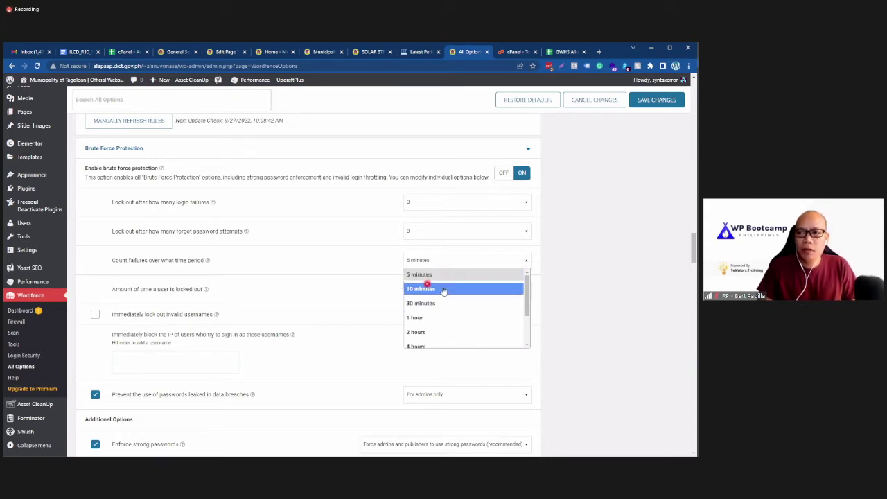
left_click(448, 275)
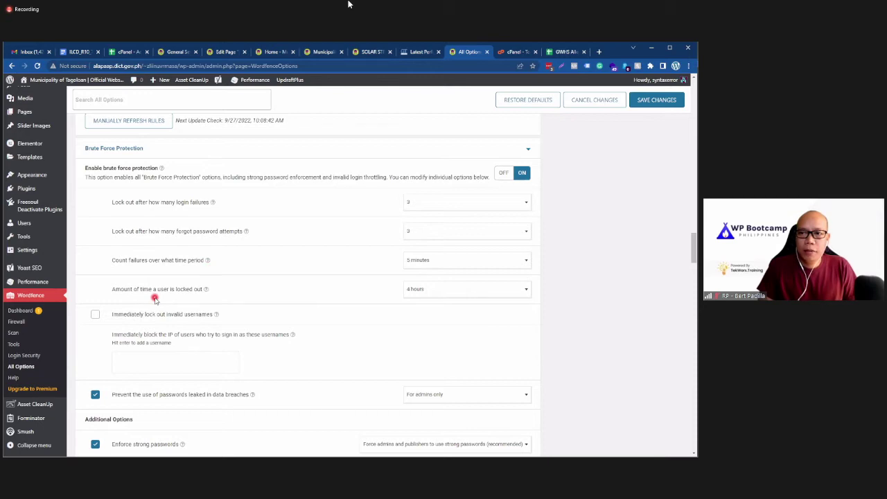
left_click(420, 289)
Step: Choose 12 hours from the lockout duration list for offending users
scroll(427, 325, "down", 3)
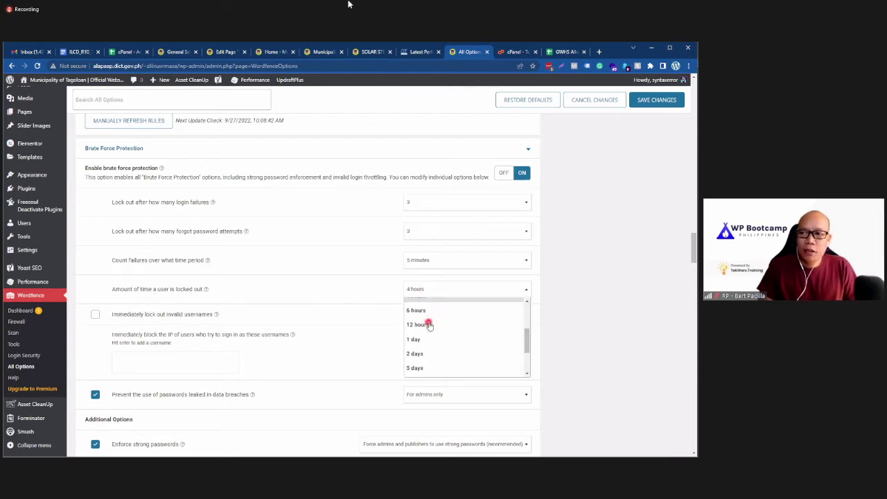
scroll(439, 331, "down", 1)
scroll(446, 353, "up", 2)
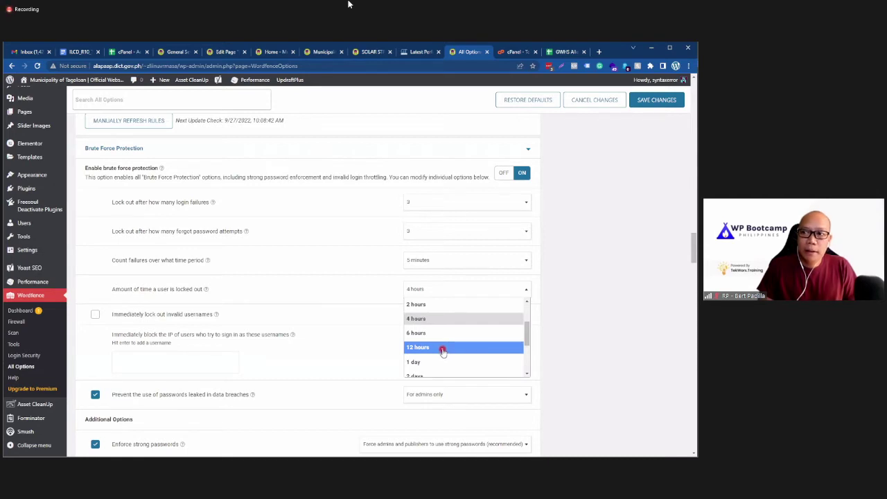
scroll(442, 351, "down", 3)
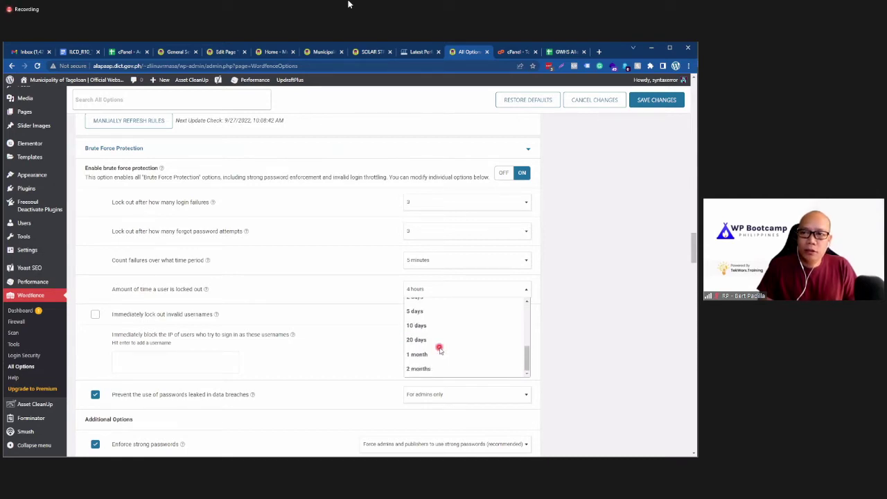
scroll(438, 348, "up", 3)
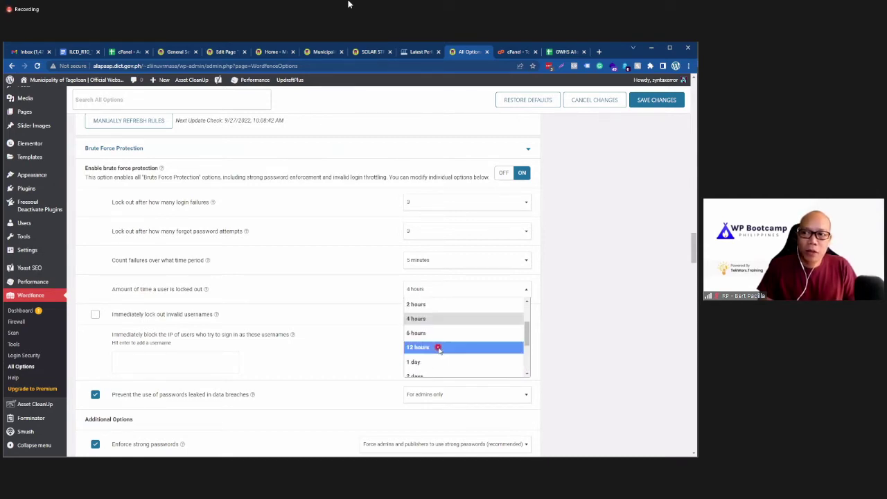
scroll(438, 348, "down", 1)
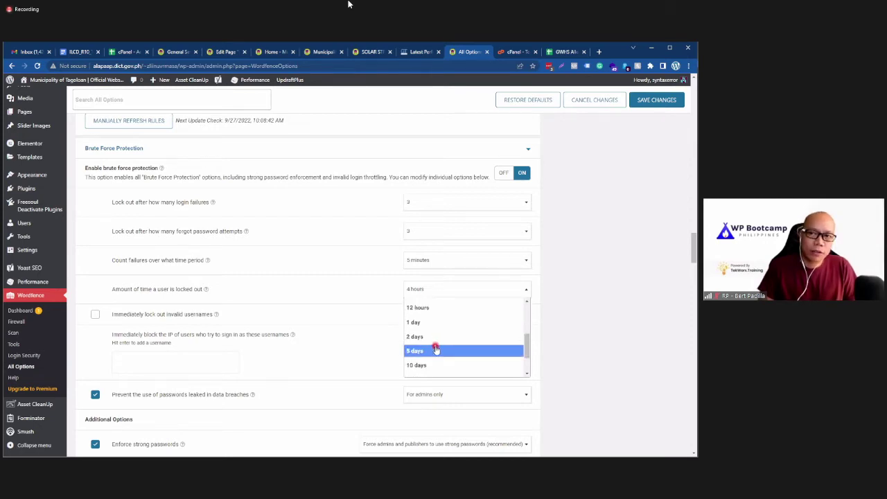
scroll(435, 349, "up", 1)
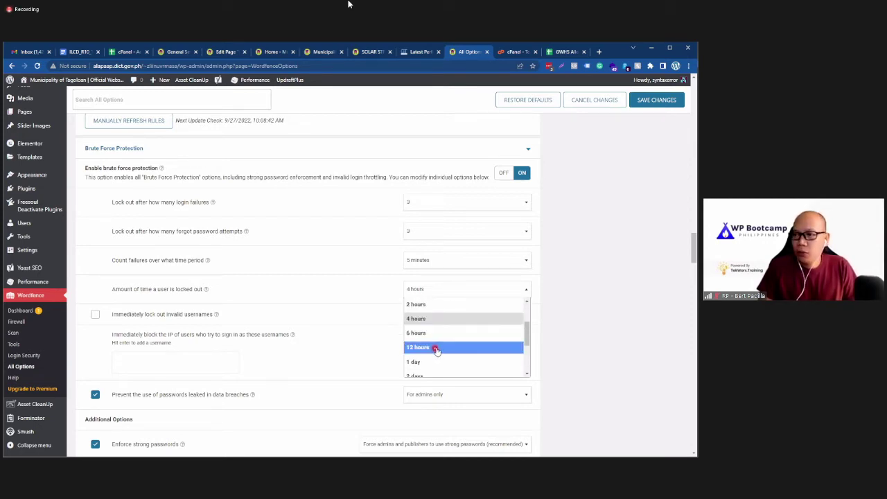
left_click(435, 350)
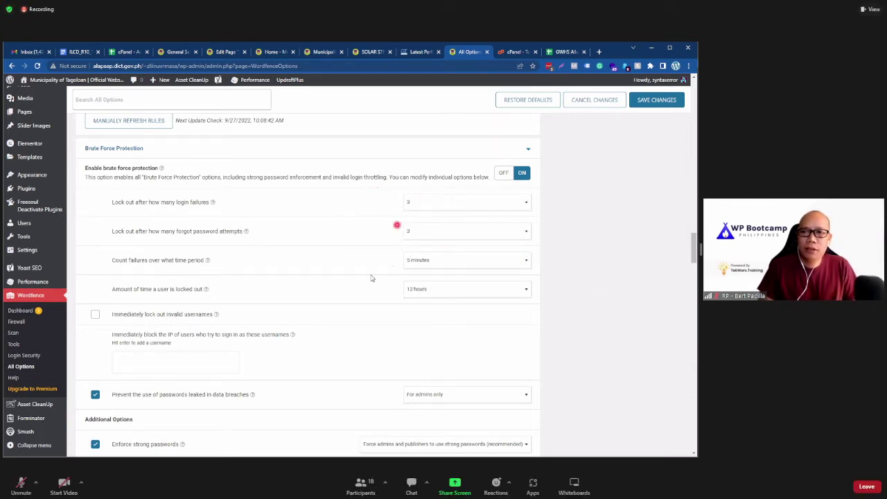
scroll(363, 284, "down", 2)
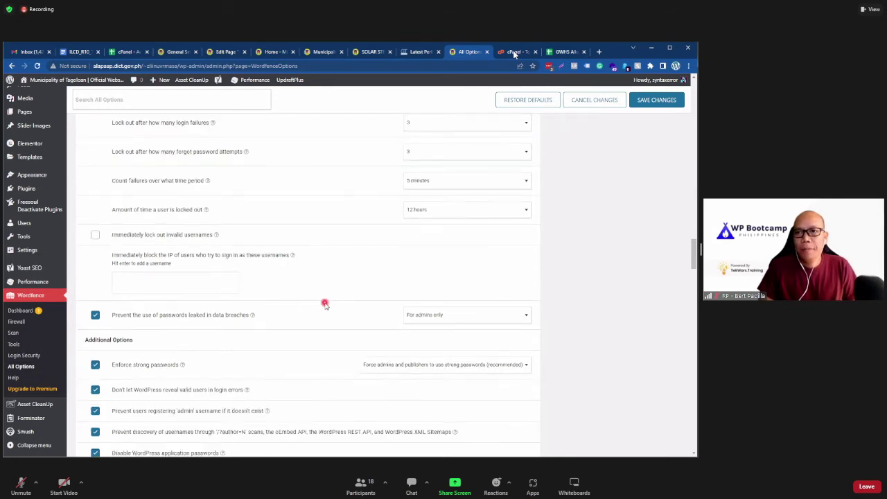
scroll(323, 303, "up", 1)
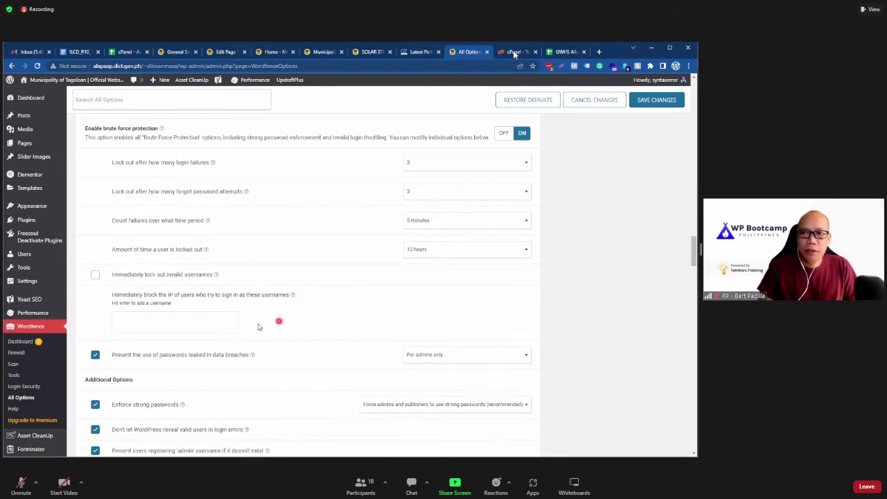
scroll(90, 287, "down", 1)
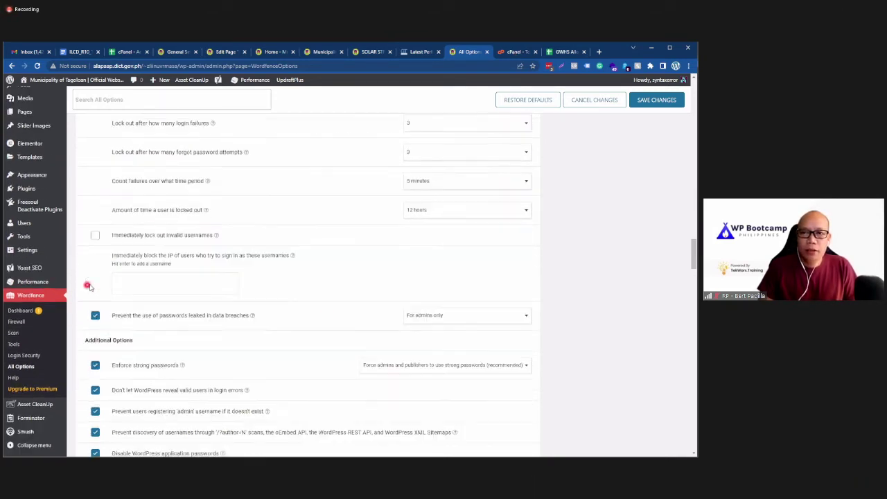
Step: Enable 'Immediately lock out invalid usernames', then switch to the cPanel - Accounts spreadsheet
left_click(95, 235)
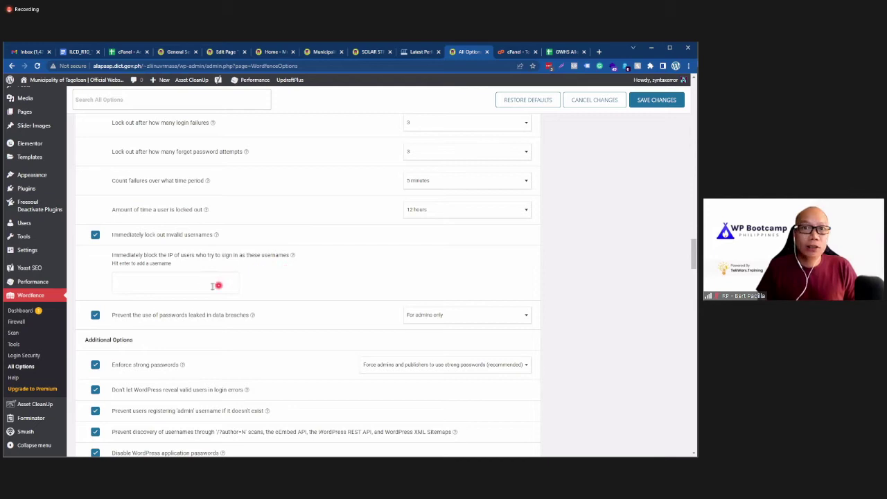
left_click(160, 284)
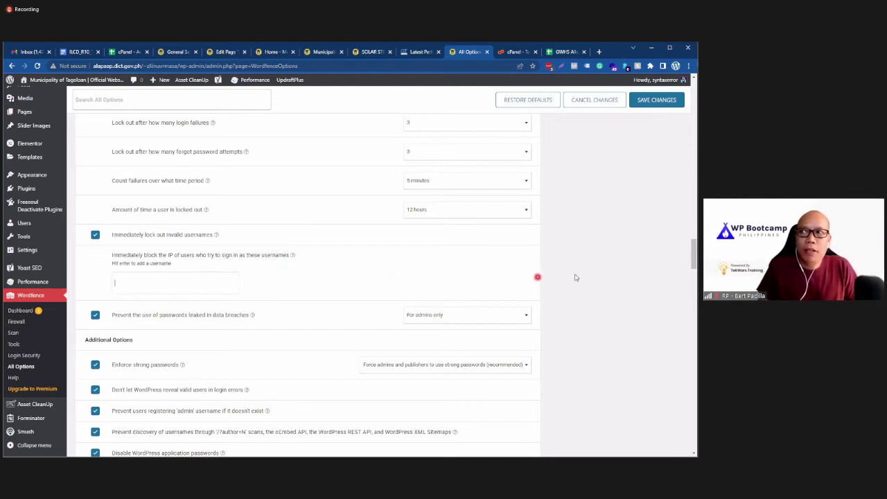
left_click(126, 53)
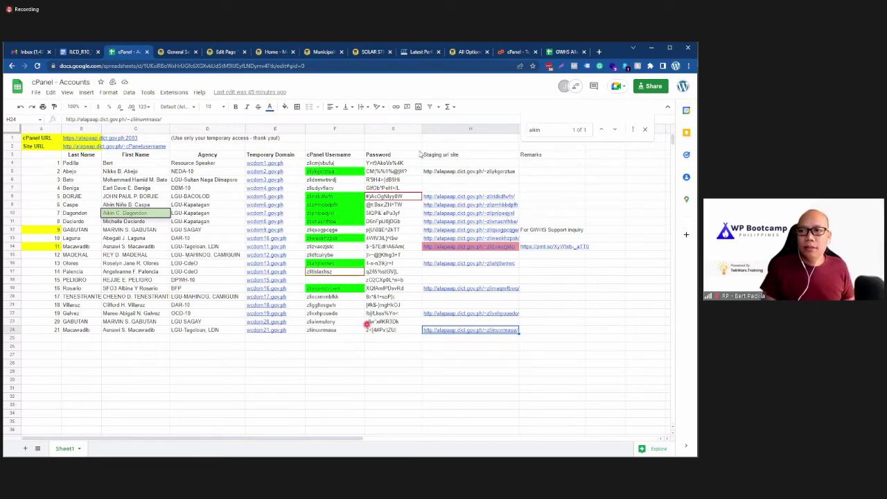
left_click(320, 52)
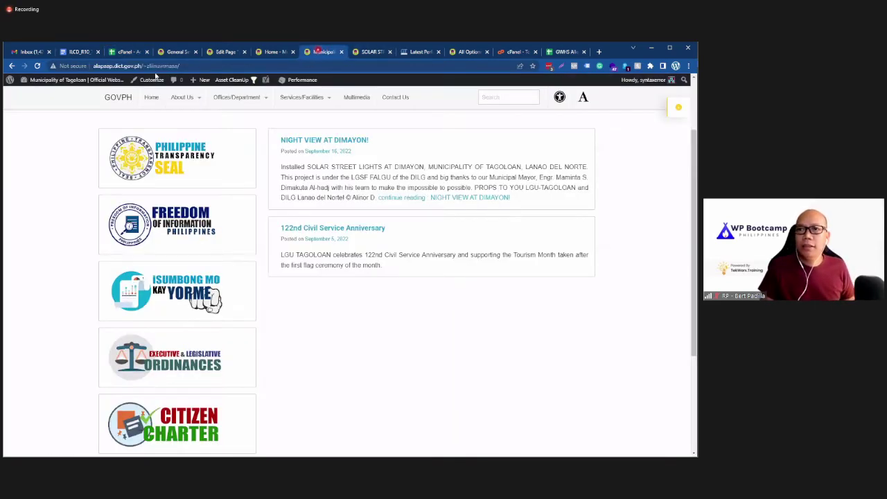
left_click(179, 52)
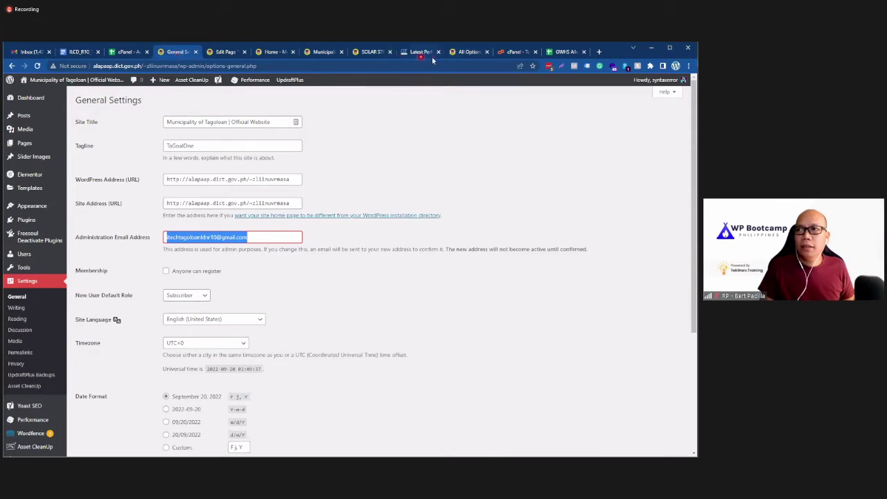
left_click(463, 52)
double_click(161, 66)
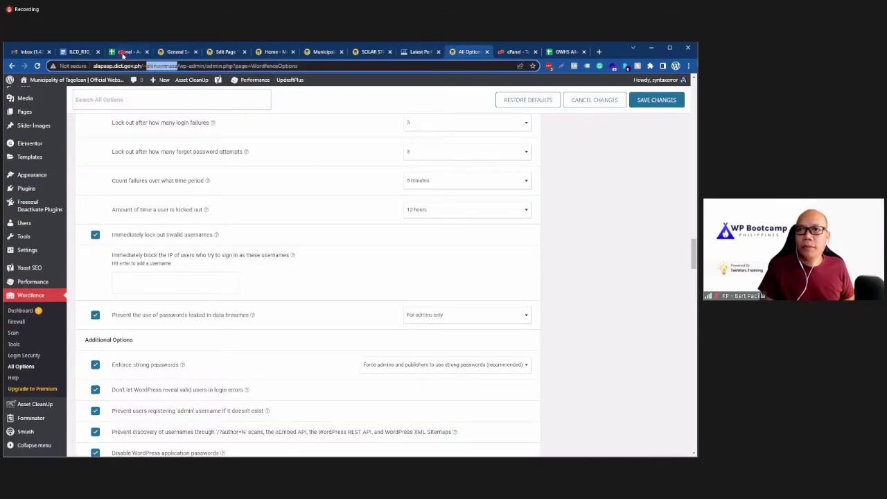
left_click(123, 52)
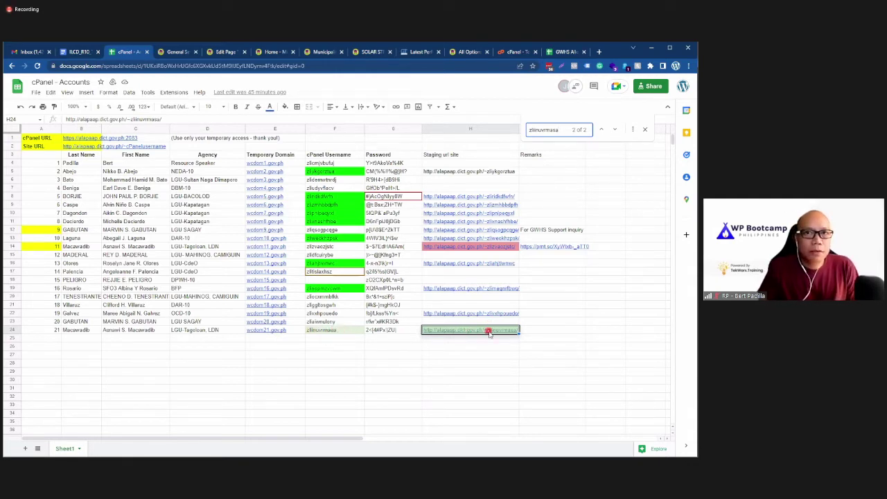
mouse_move(487, 331)
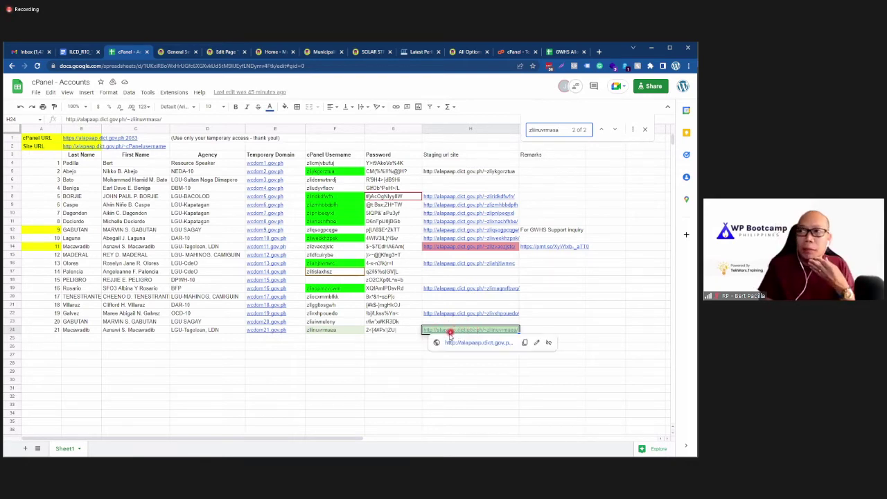
left_click(462, 52)
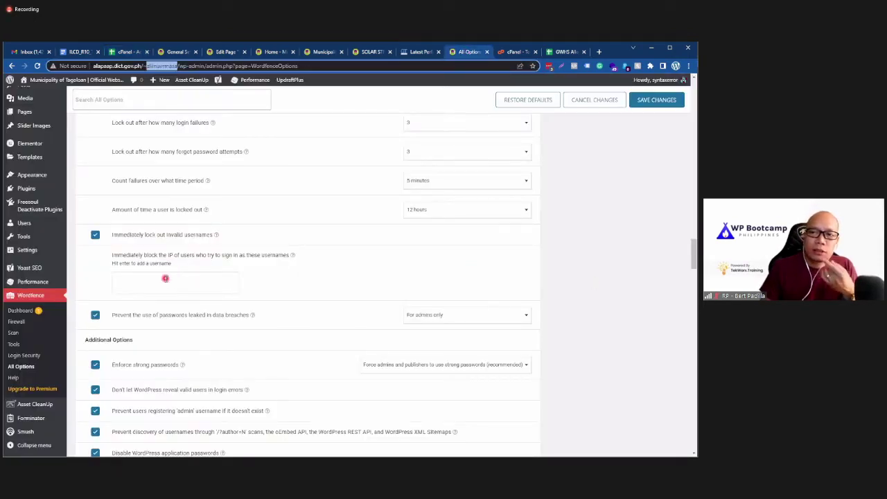
Step: Add admin, user, administrator and username to the immediate IP-block usernames list
left_click(164, 283)
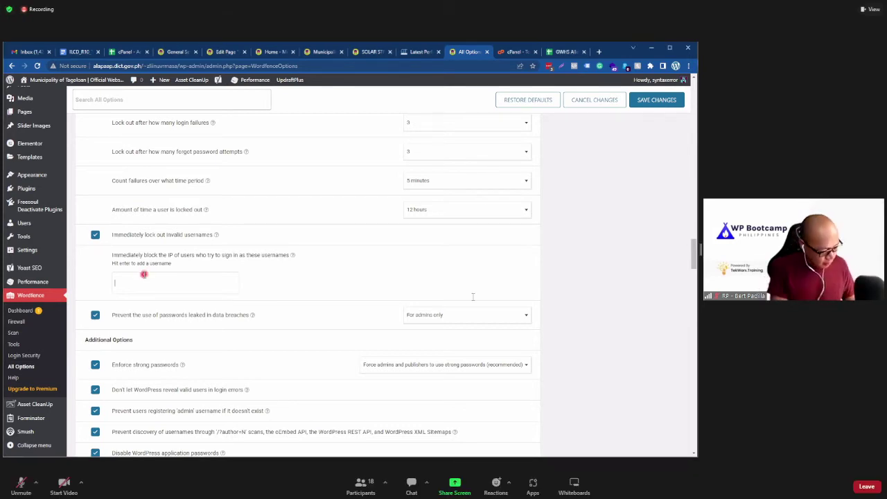
type("admin")
key("Return")
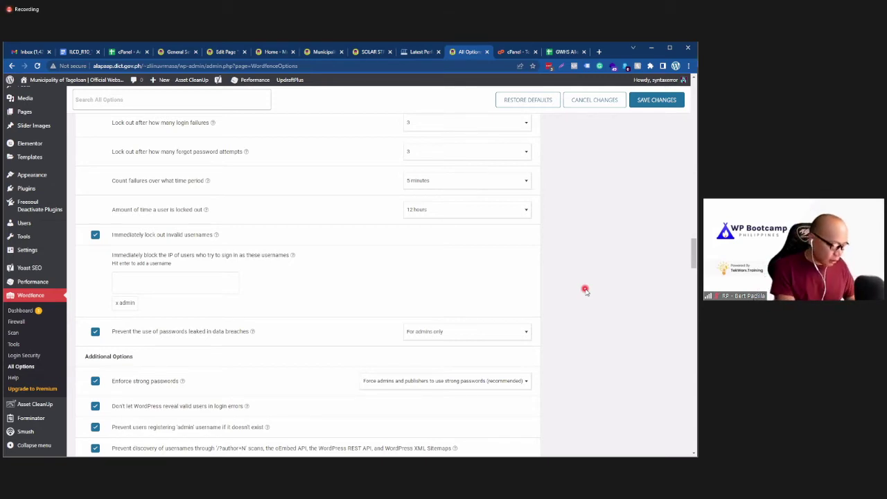
type("user")
key("Return")
type("admin")
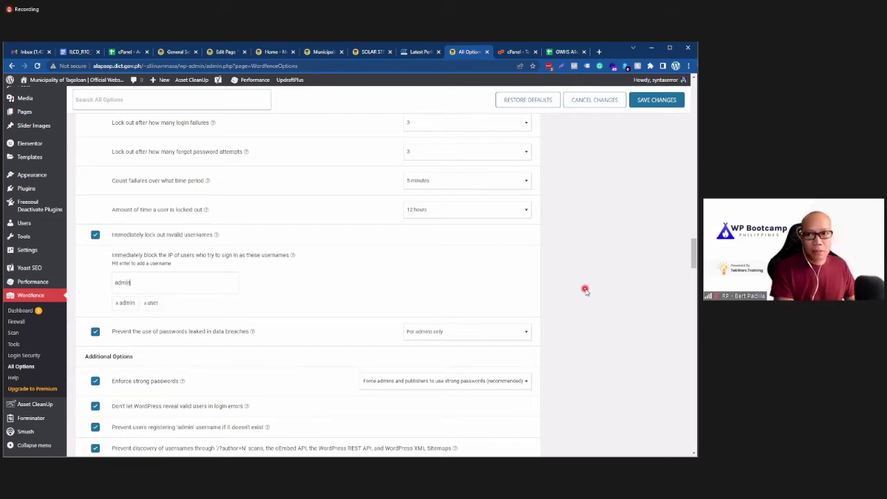
type("ist")
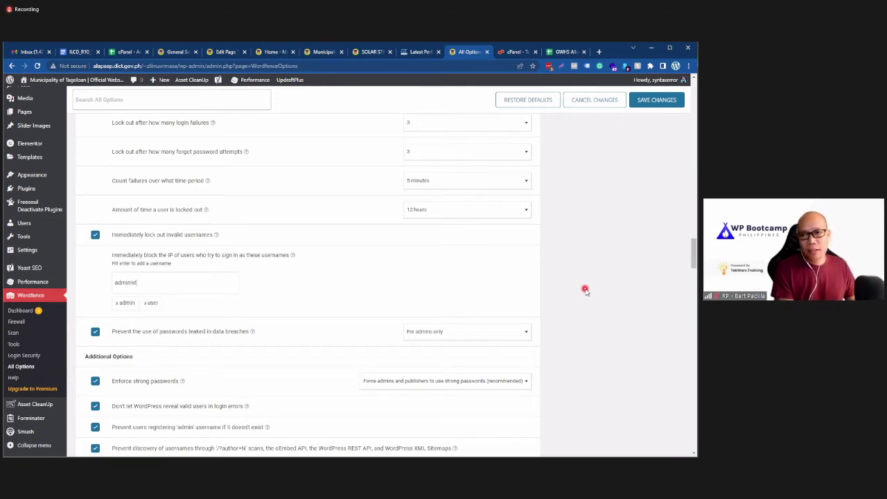
type("rator")
key("Return")
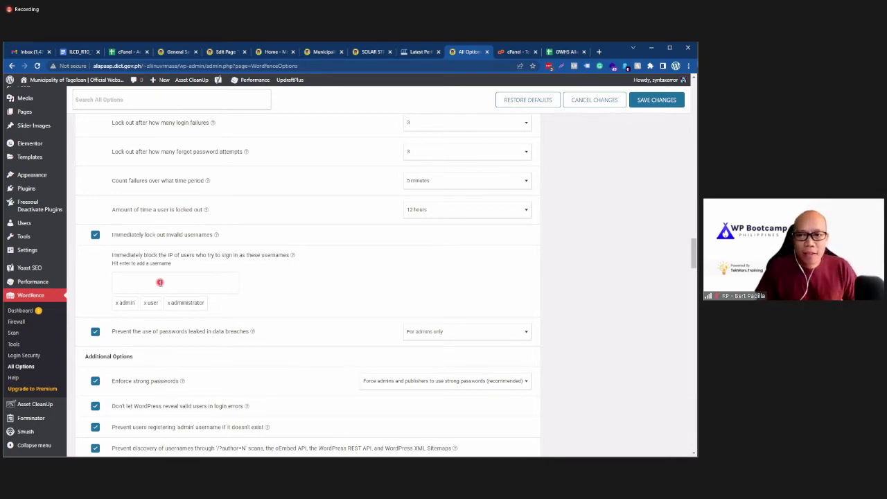
type("serbane")
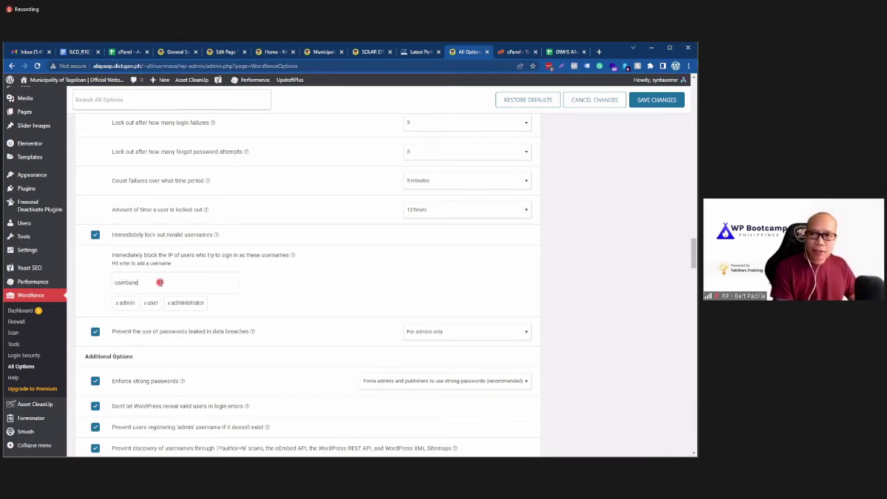
key("BackSpace")
key("BackSpace")
key("BackSpace")
key("BackSpace")
type("name")
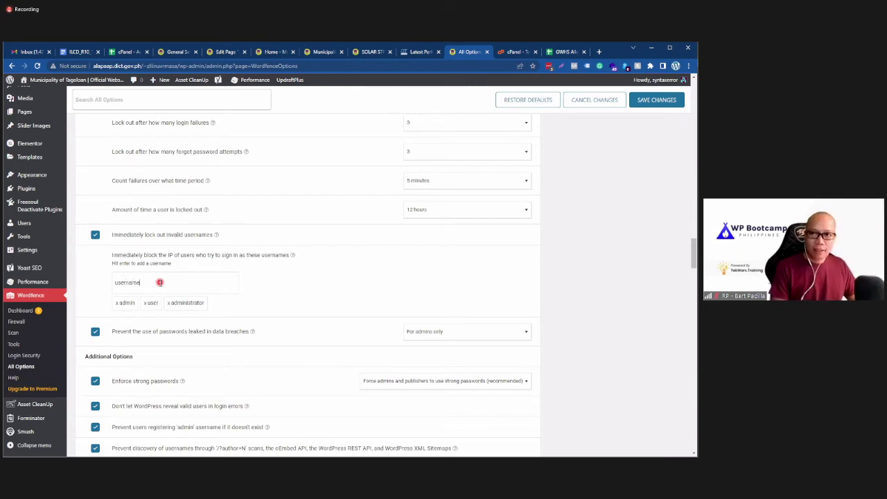
key("Return")
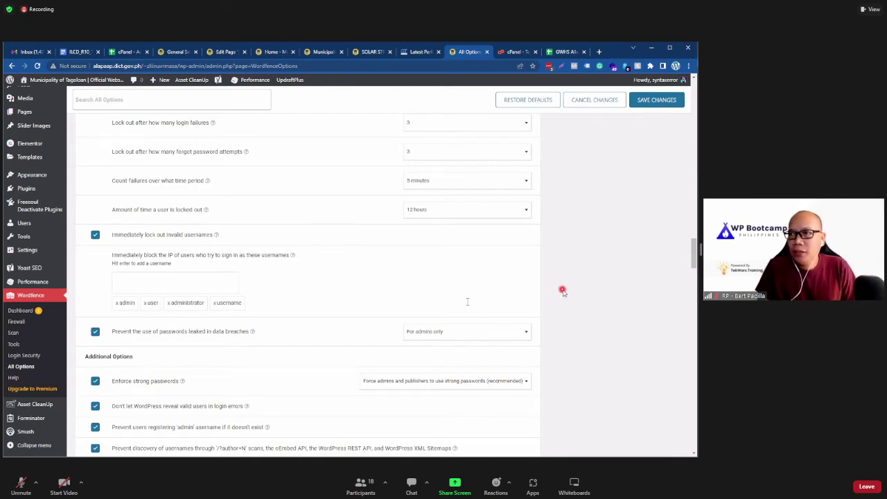
scroll(562, 291, "up", 1)
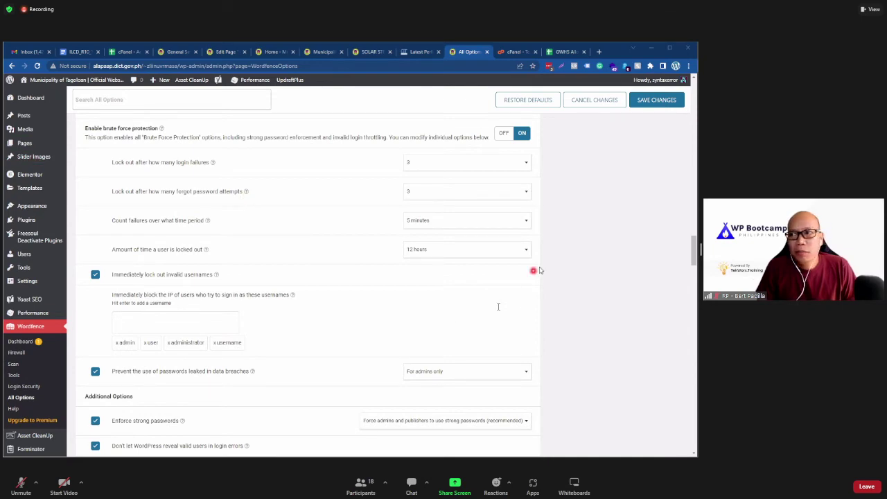
Step: Copy the site's account name from the General Settings page address
double_click(164, 66)
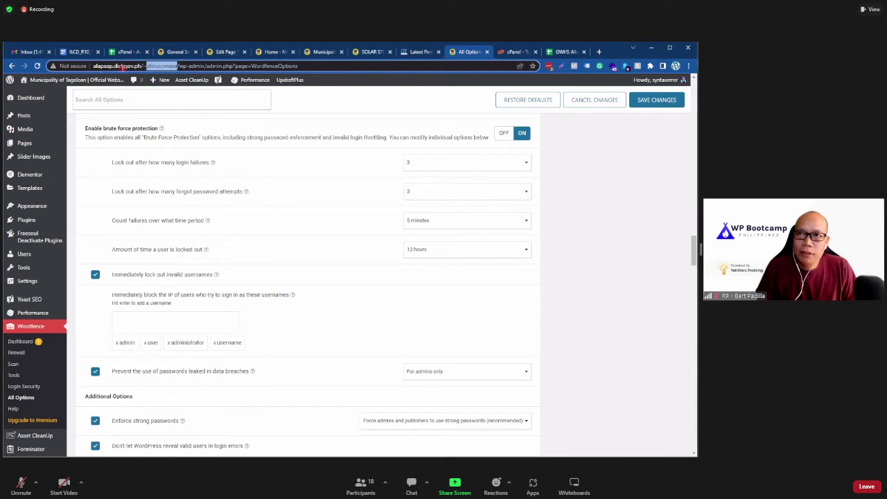
left_click(627, 309)
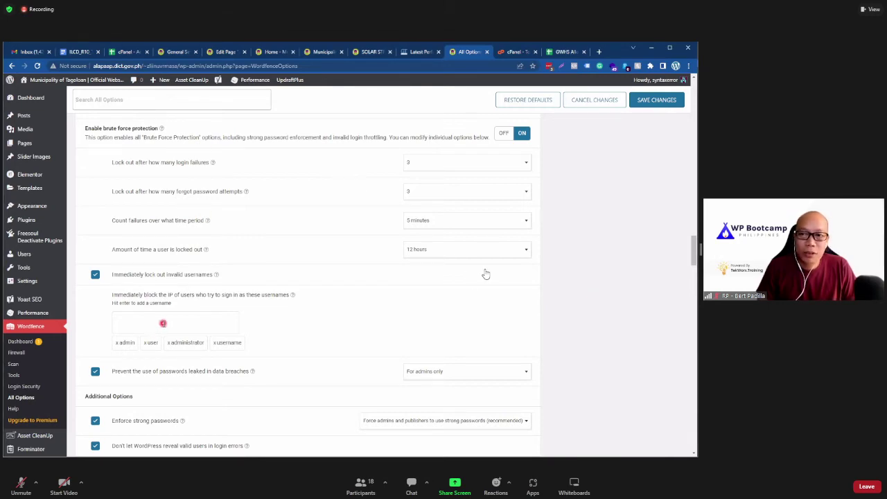
left_click(173, 52)
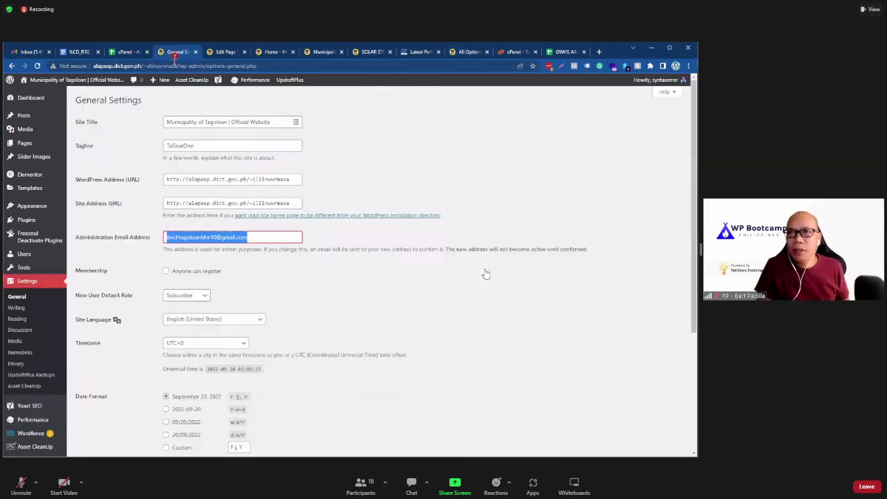
left_click(172, 66)
double_click(173, 66)
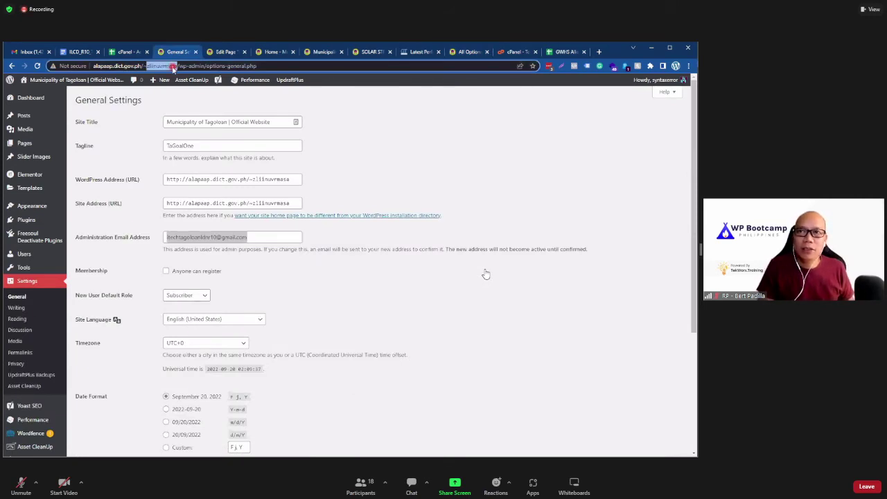
right_click(173, 66)
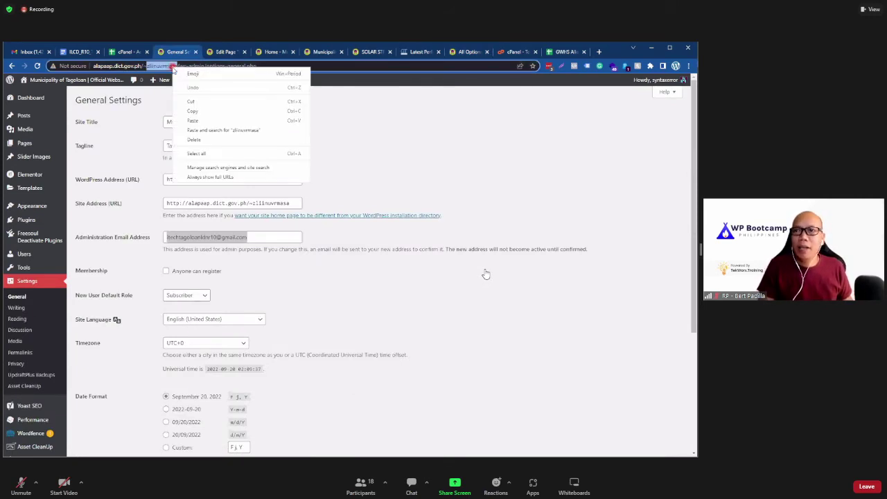
left_click(193, 112)
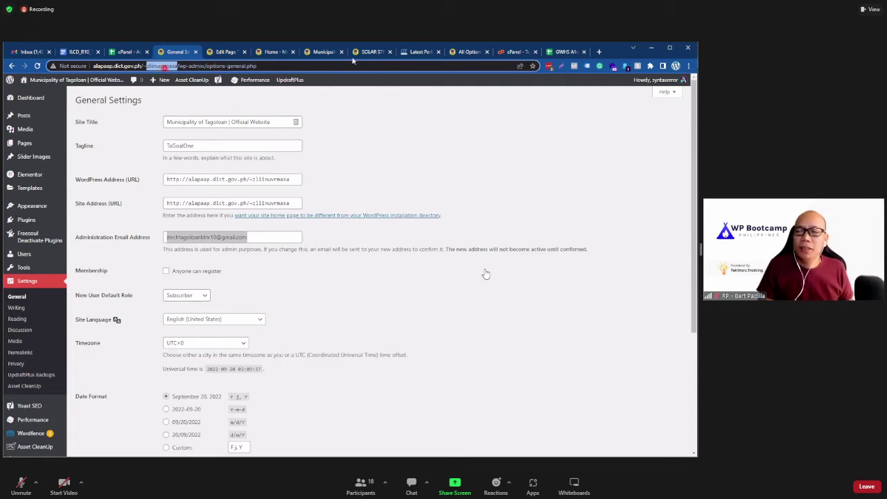
Step: Paste the copied account name into Wordfence's blocked usernames box and add it
left_click(414, 54)
left_click(461, 53)
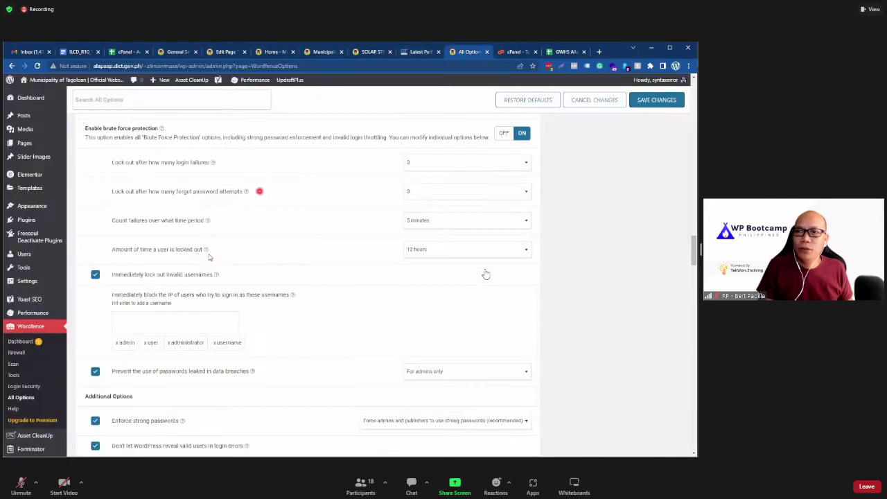
left_click(144, 326)
key("ctrl+v")
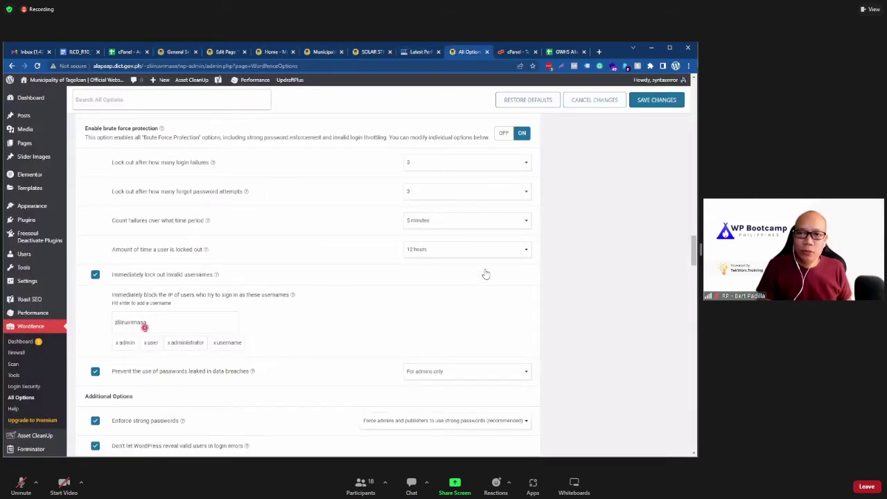
key("Return")
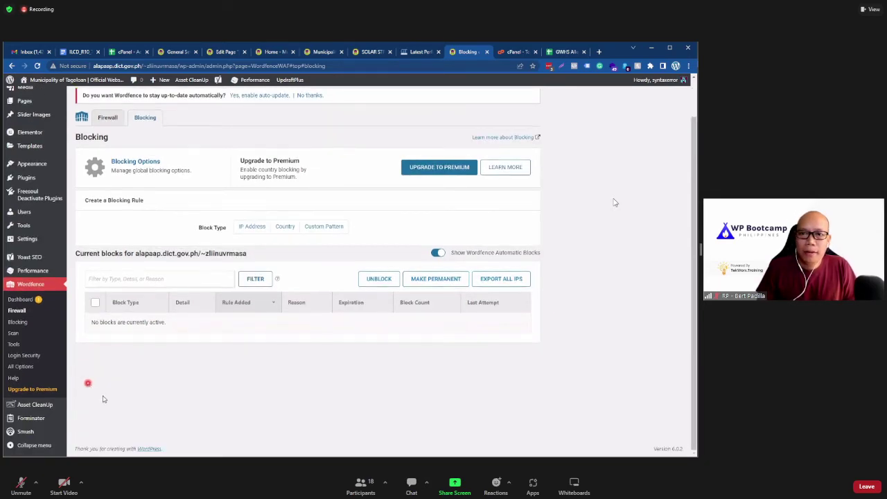
Step: Open Wordfence Login Security and close the 'Introducing the New Wordfence 2FA' popup
left_click(43, 355)
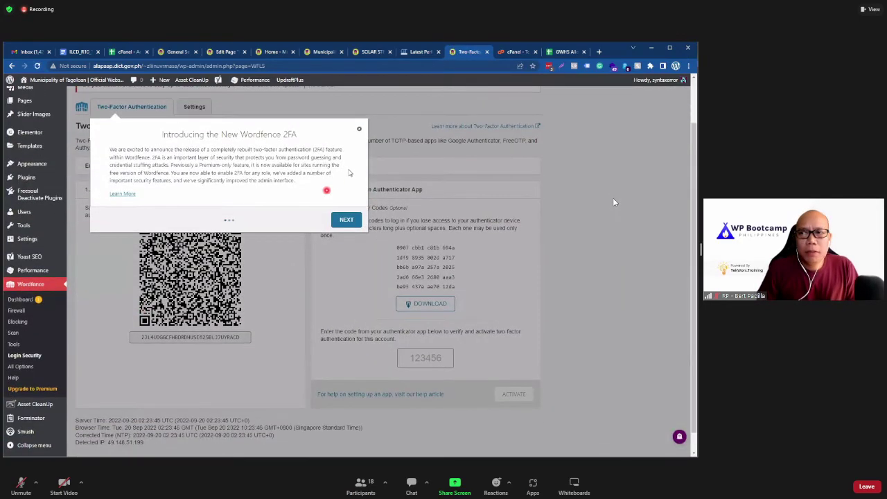
left_click(359, 129)
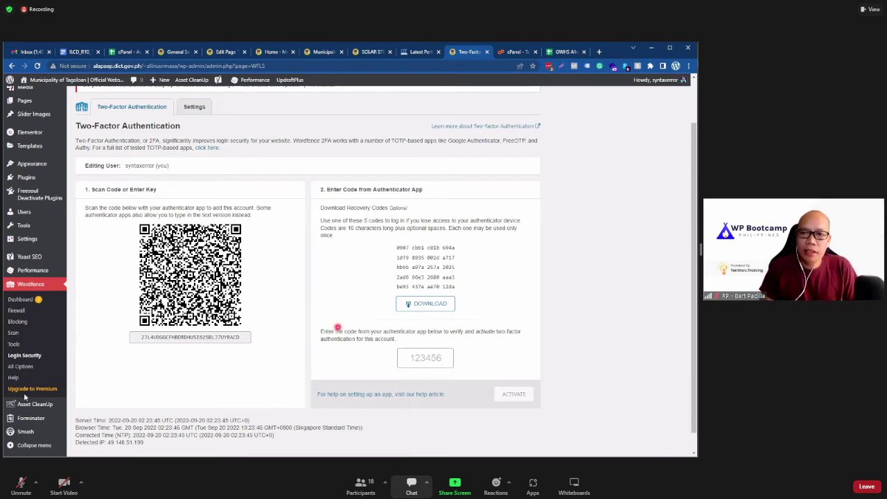
left_click(40, 361)
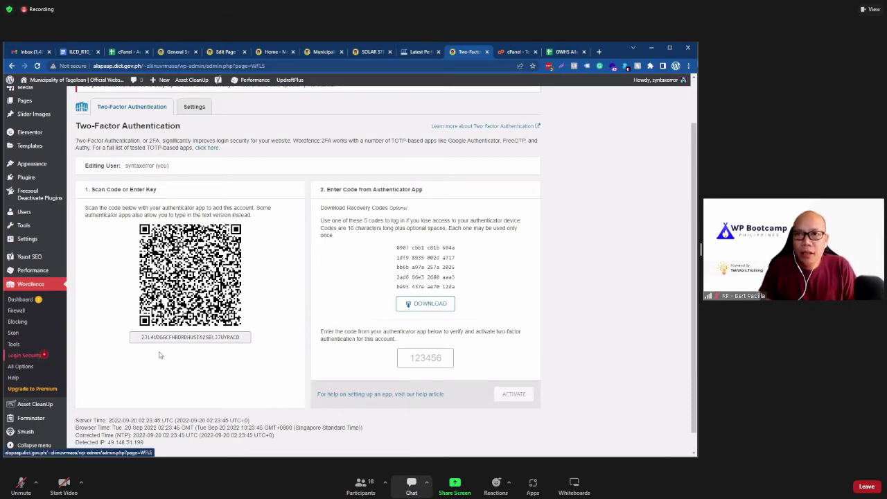
scroll(133, 339, "down", 2)
scroll(134, 339, "up", 1)
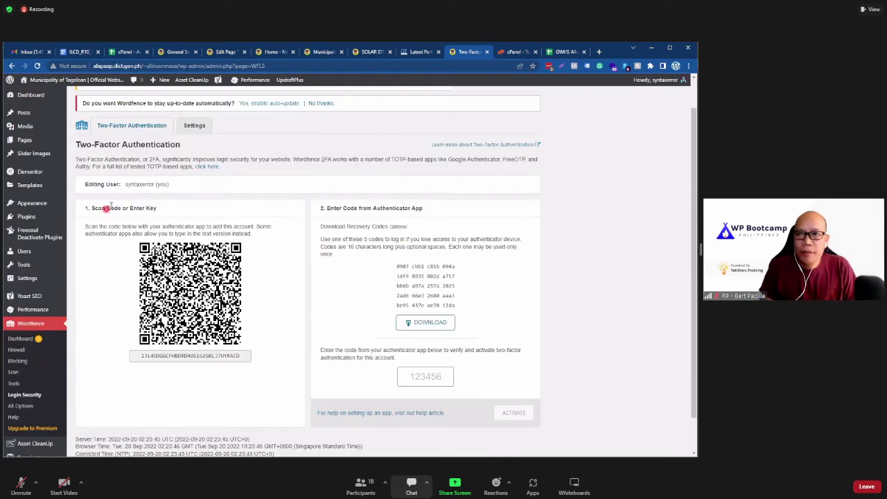
scroll(213, 388, "down", 1)
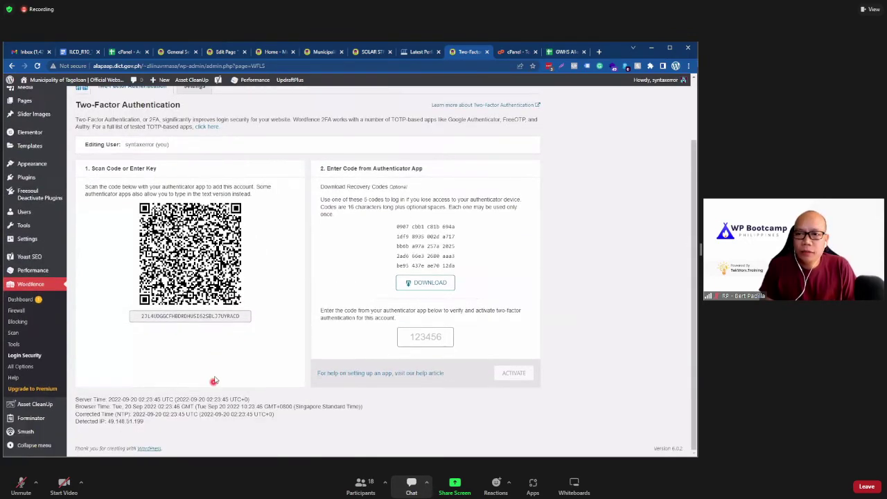
scroll(213, 377, "up", 1)
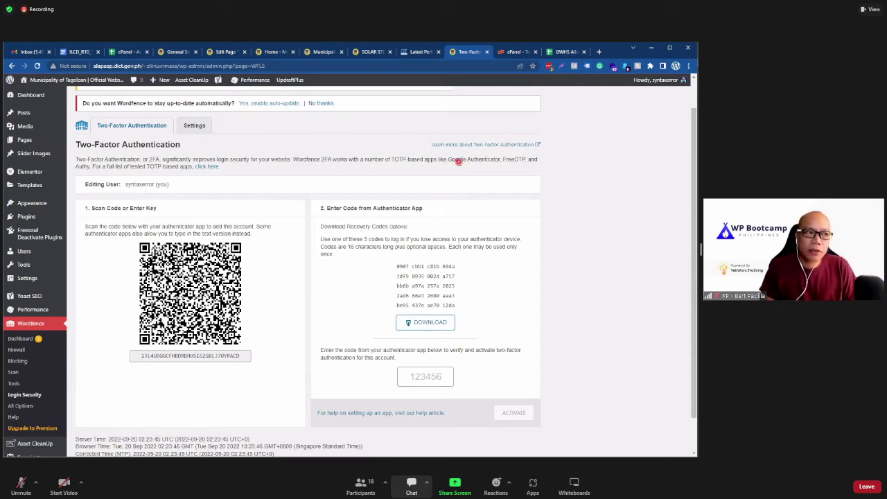
left_click_drag(447, 160, 502, 161)
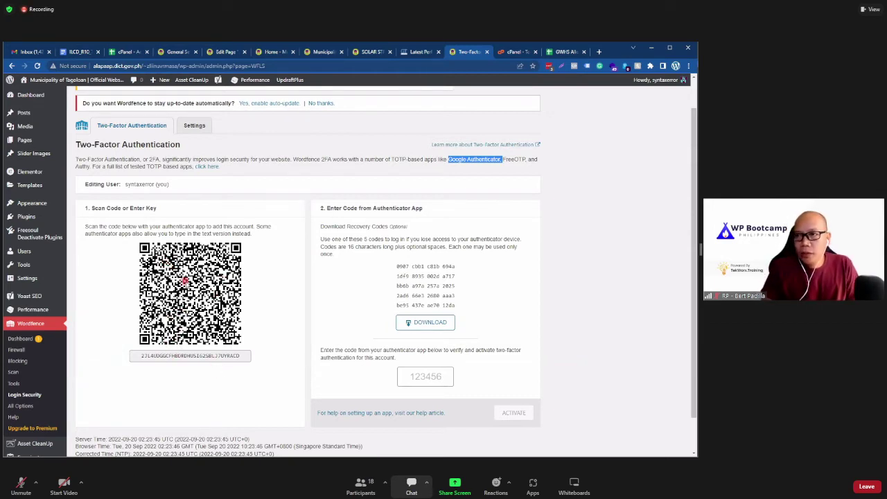
left_click(422, 378)
left_click(516, 412)
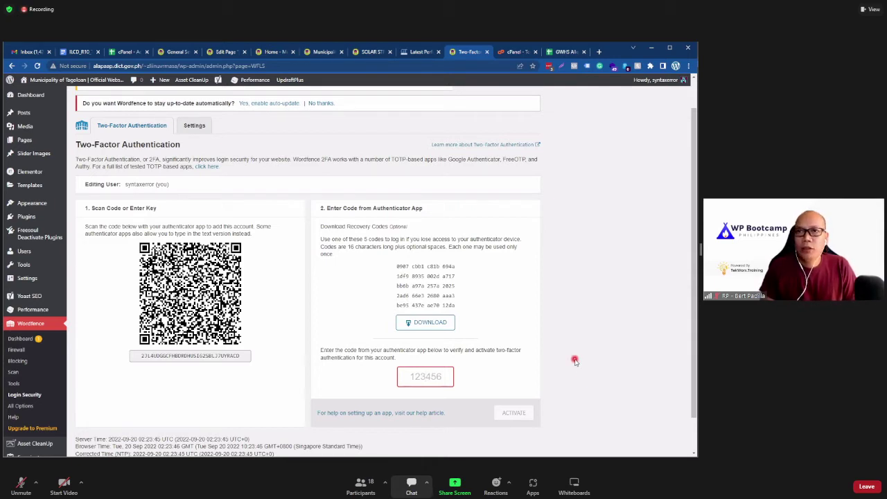
scroll(574, 360, "up", 1)
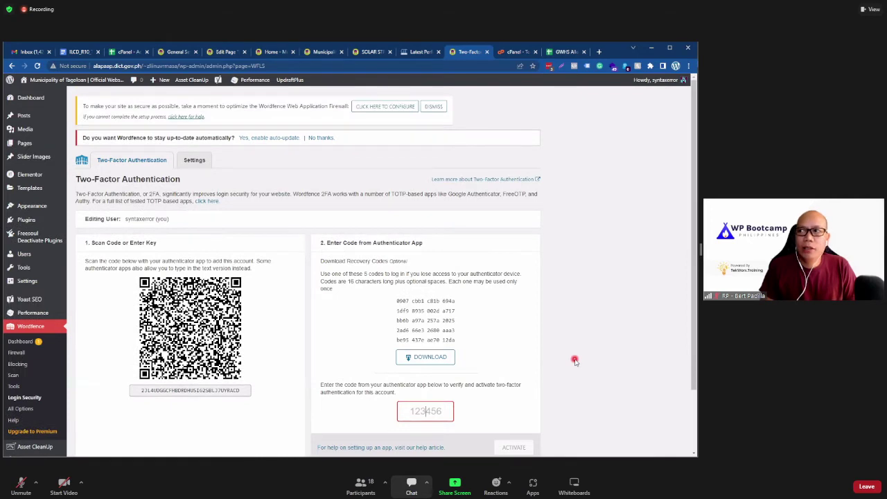
scroll(574, 360, "down", 2)
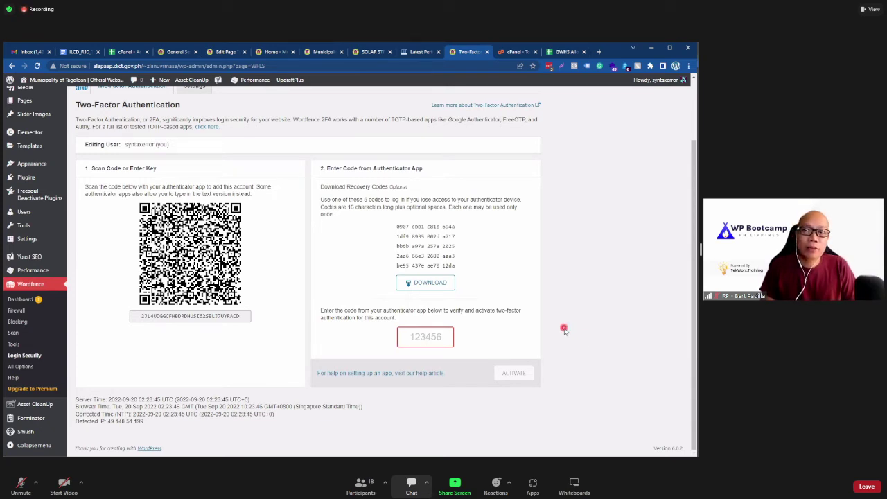
left_click(573, 314)
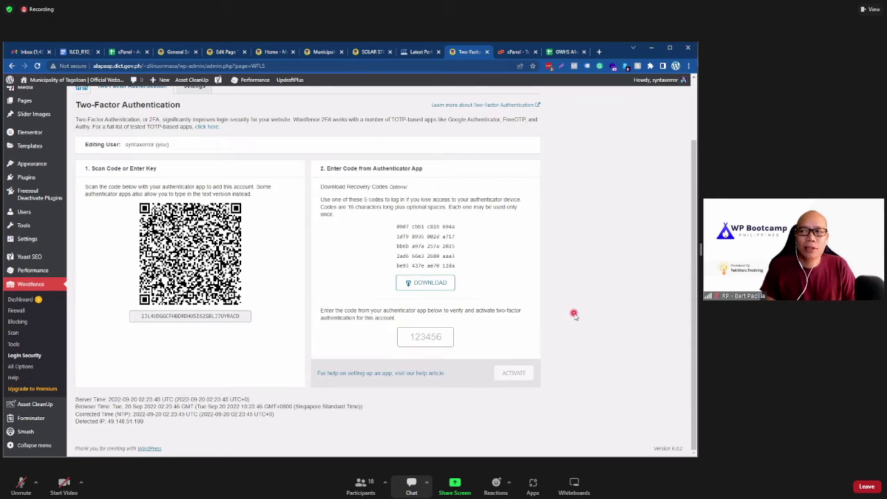
scroll(573, 314, "up", 1)
scroll(574, 313, "up", 2)
scroll(574, 314, "down", 1)
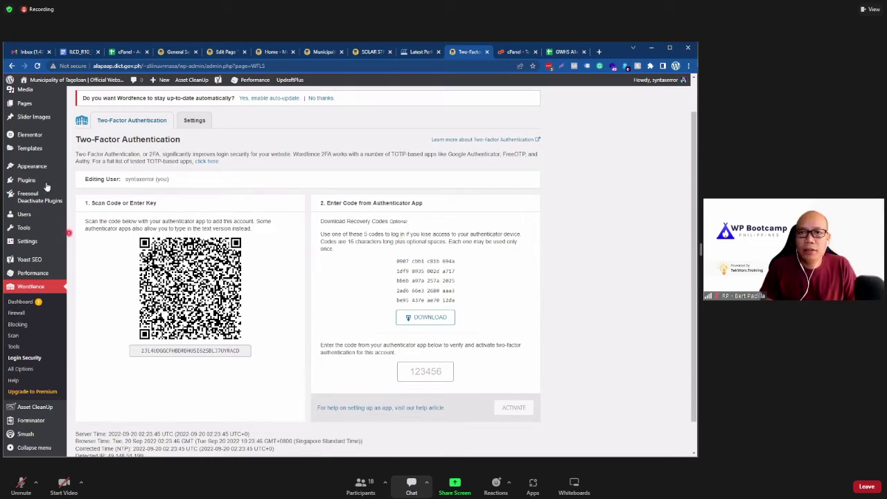
Step: Search the Add New plugins page for 'word', then return to Wordfence Login Security
left_click(96, 184)
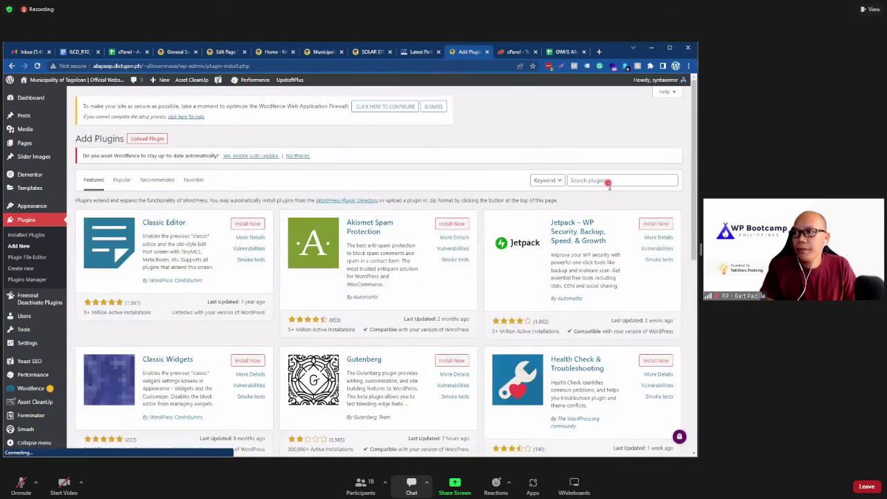
left_click(608, 181)
type("wordfence")
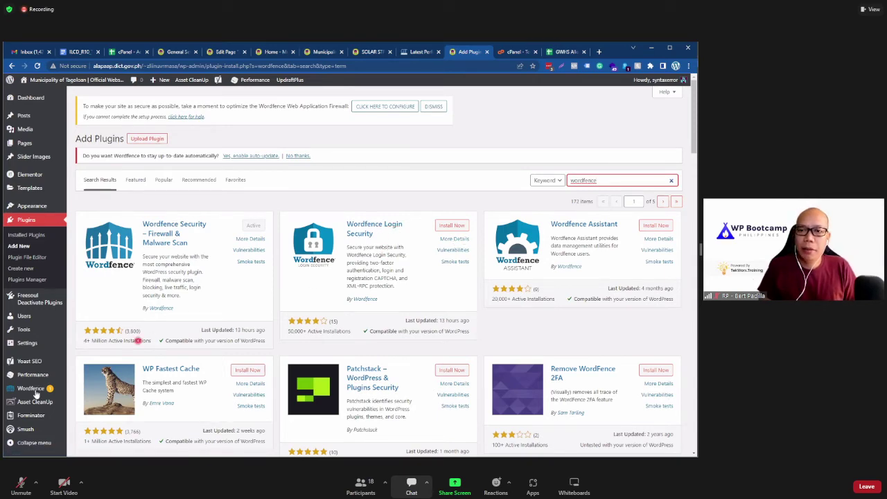
scroll(36, 394, "down", 2)
mouse_move(36, 393)
left_click(96, 402)
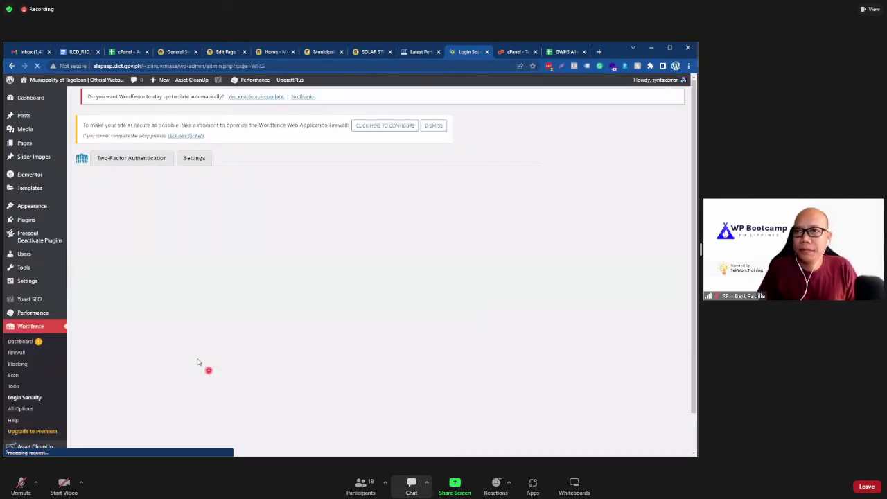
Step: Open the Wordfence Dashboard from the sidebar
scroll(115, 352, "down", 2)
scroll(114, 352, "up", 2)
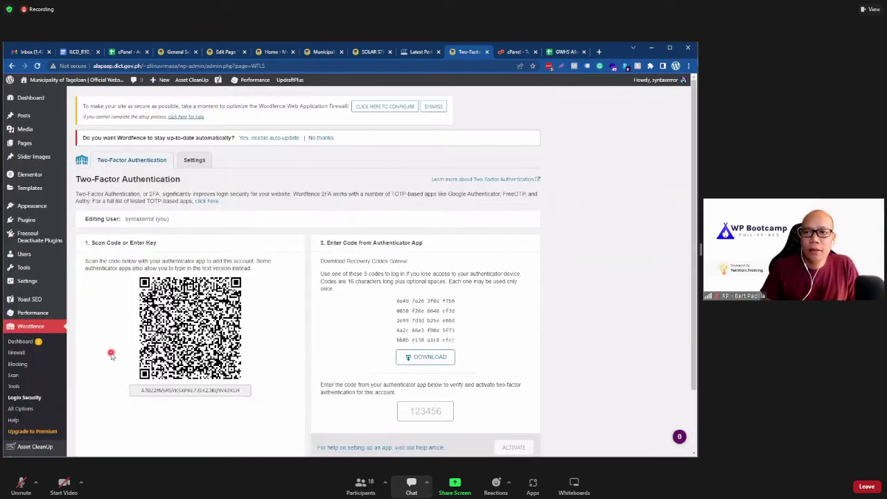
left_click(21, 342)
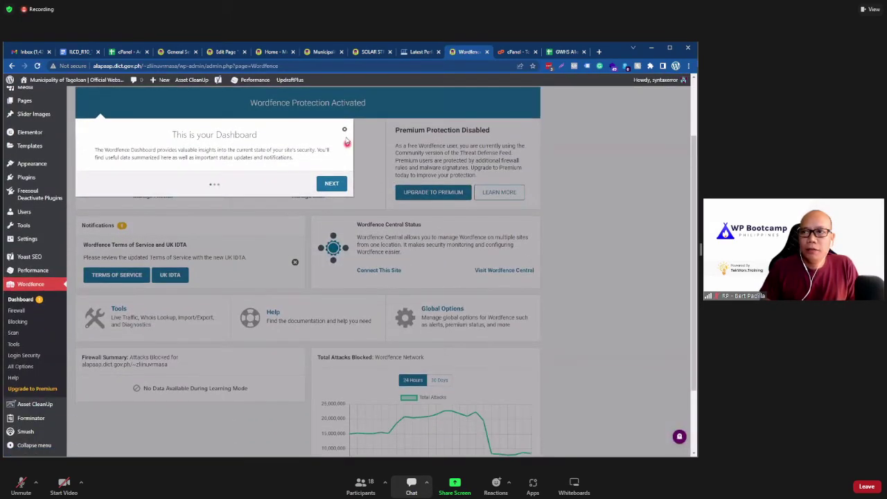
Step: Close the dashboard introduction tour and dismiss the Terms of Service notification
left_click(346, 126)
scroll(573, 271, "up", 2)
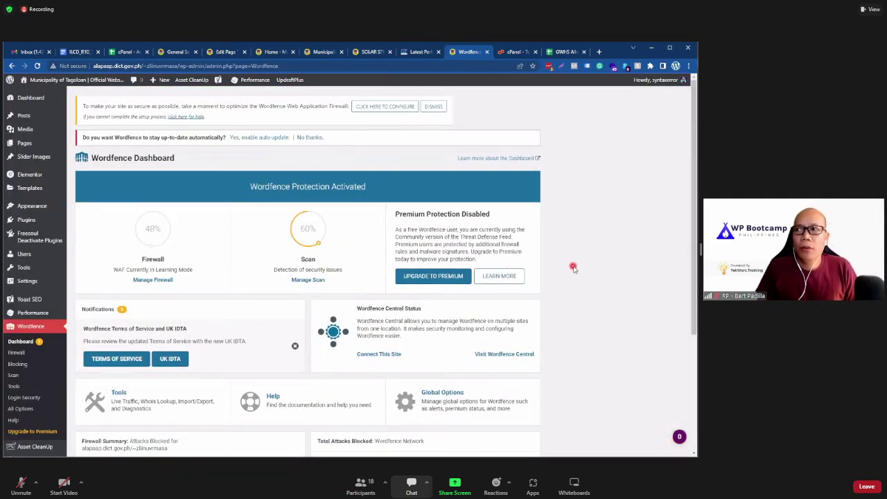
scroll(573, 268, "down", 3)
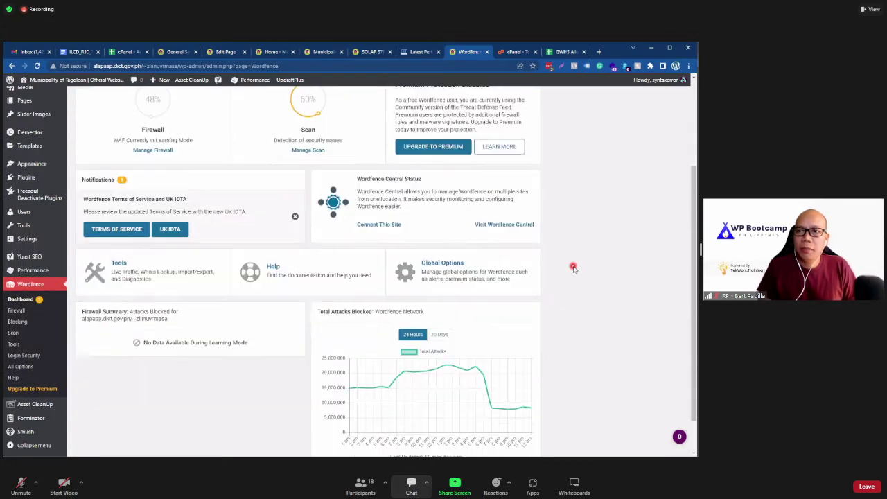
scroll(555, 270, "up", 2)
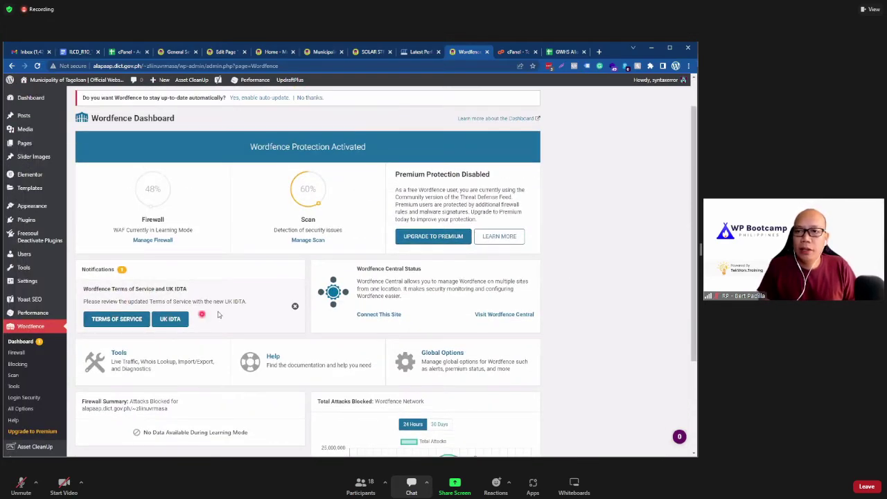
left_click(294, 306)
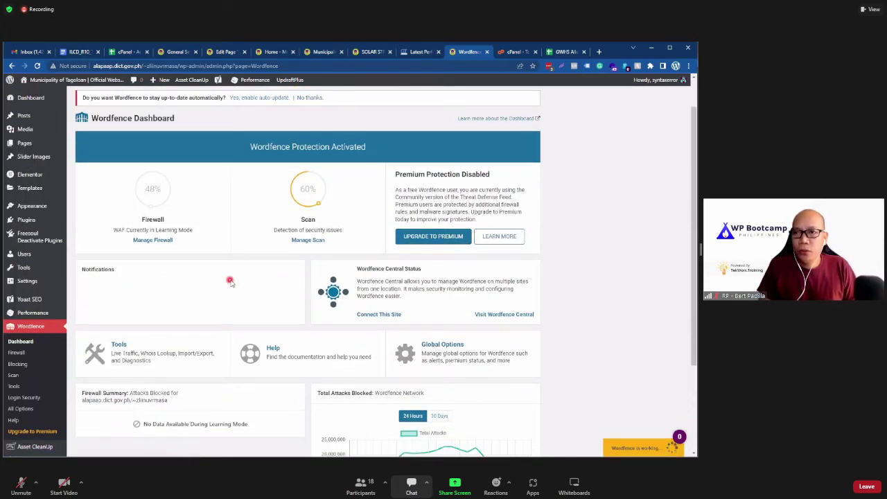
scroll(263, 253, "down", 2)
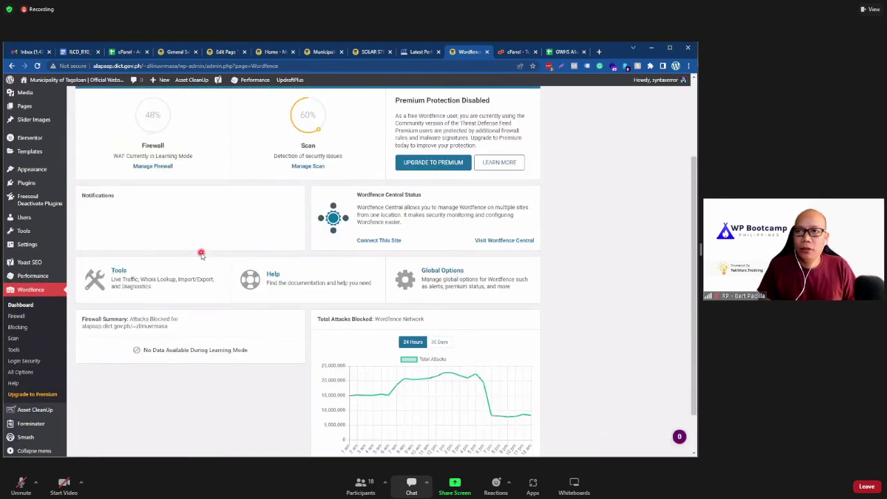
scroll(152, 291, "up", 2)
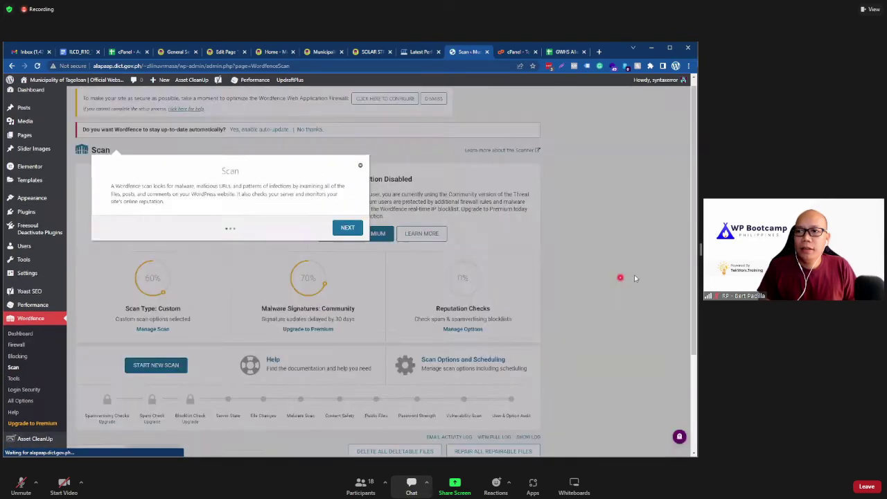
Step: Dismiss the Scan intro popup, start a new Wordfence scan, and check Results Found shows no new issues
scroll(634, 277, "down", 1)
left_click(262, 239)
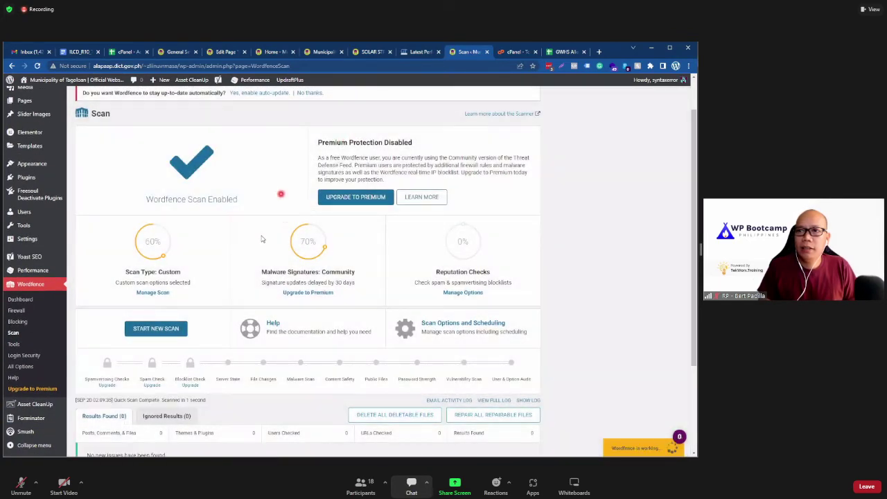
left_click(149, 330)
scroll(148, 332, "down", 3)
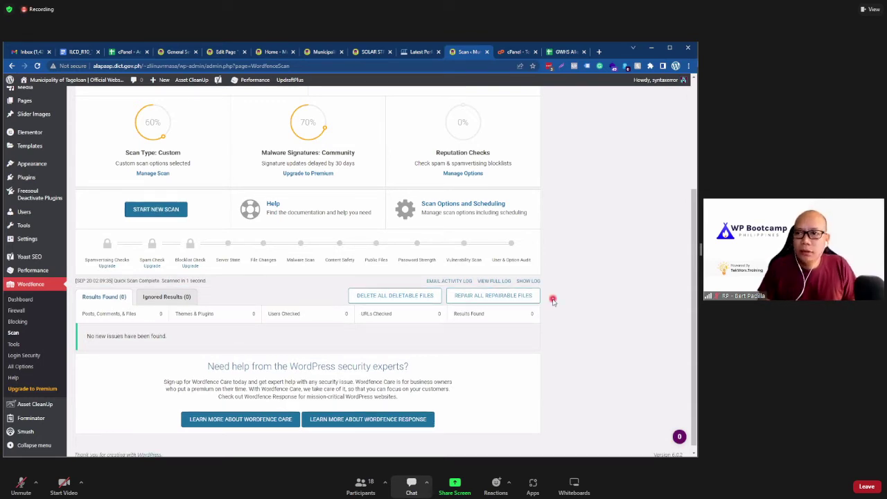
scroll(551, 304, "up", 4)
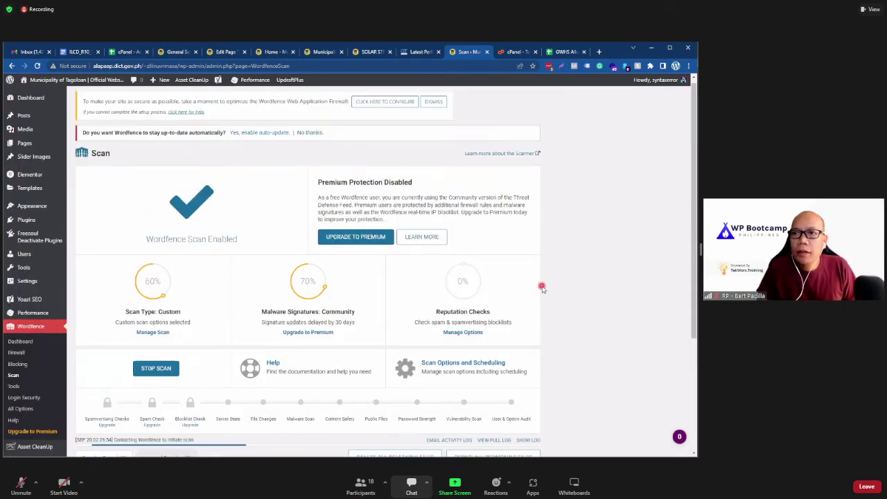
scroll(568, 274, "down", 2)
Step: Let the Wordfence scan keep running, then hide the meeting chat panel
scroll(583, 266, "down", 1)
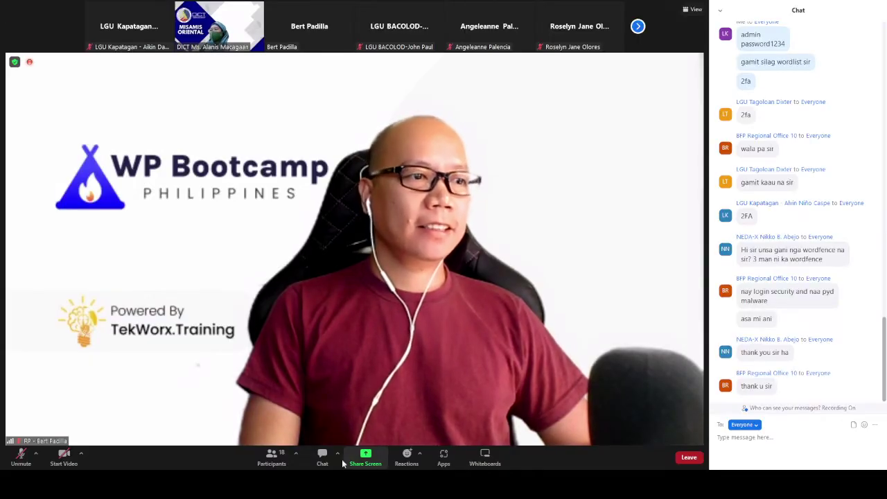
left_click(322, 457)
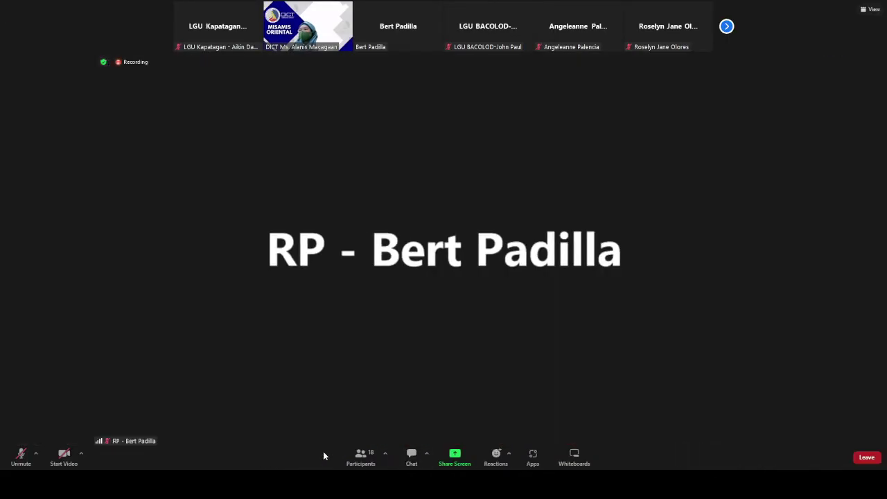
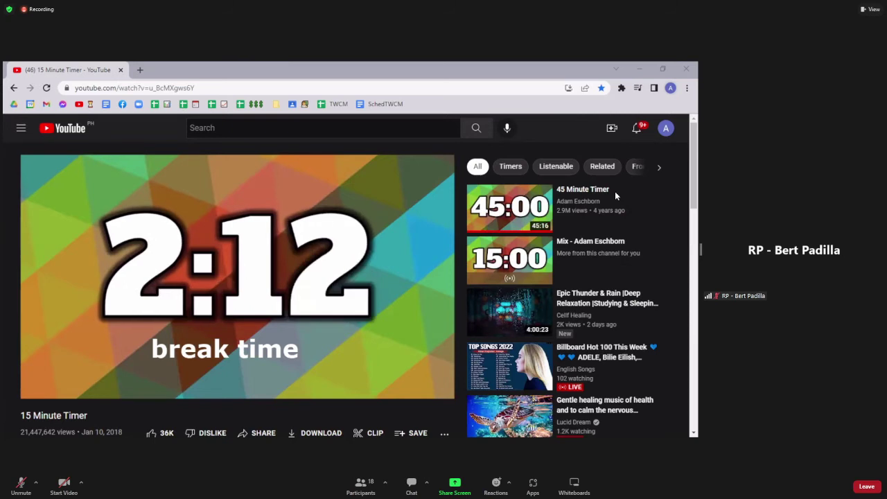
Step: Briefly open and close a new tab, then pause the 15 Minute Timer video at 15:01
left_click(140, 70)
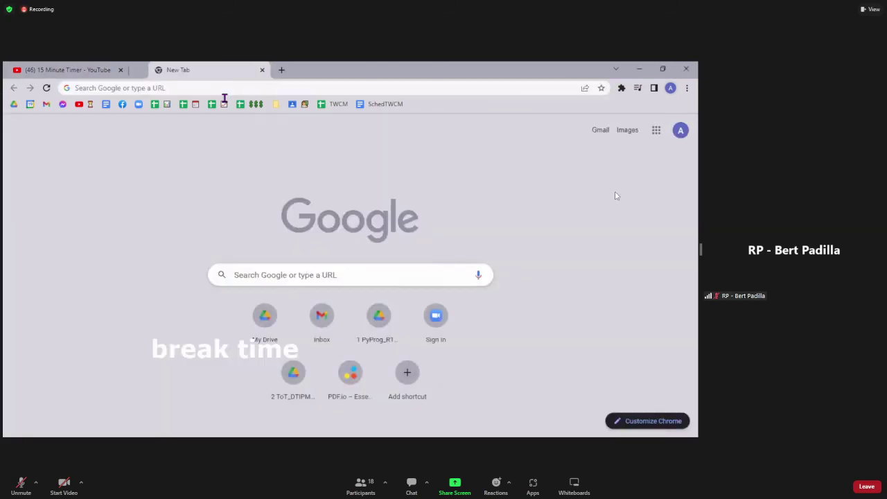
key("ctrl+w")
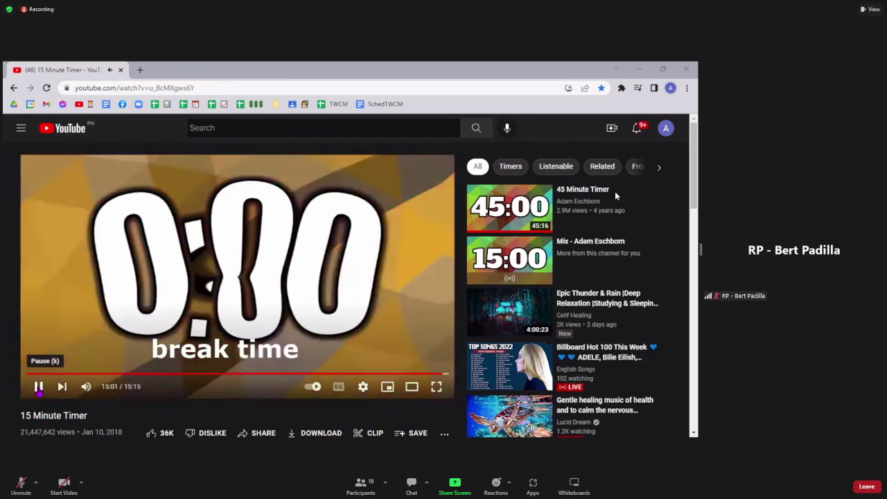
key("k")
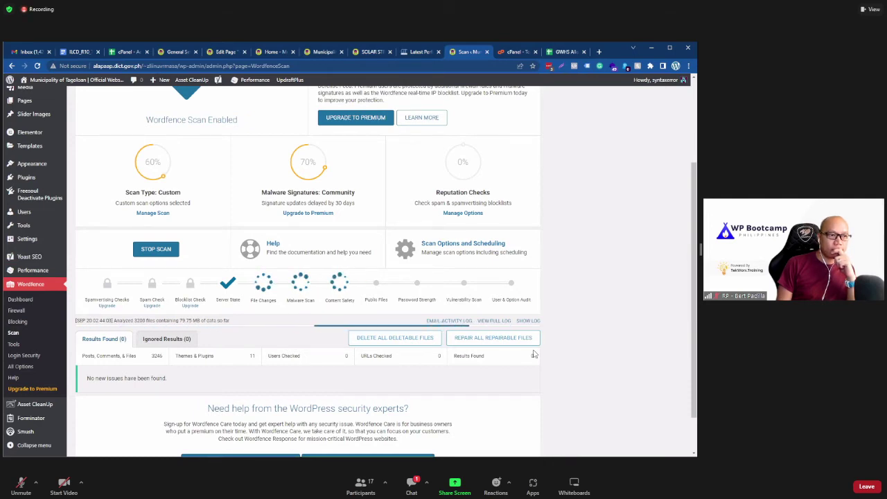
Step: Resume live status, then stop the Wordfence scan and close the Scan Stopping dialog
left_click(592, 279)
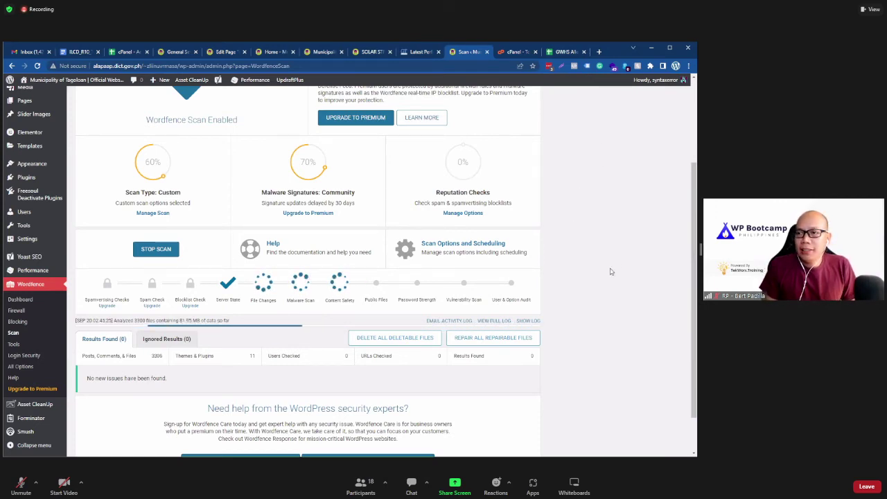
scroll(594, 270, "down", 2)
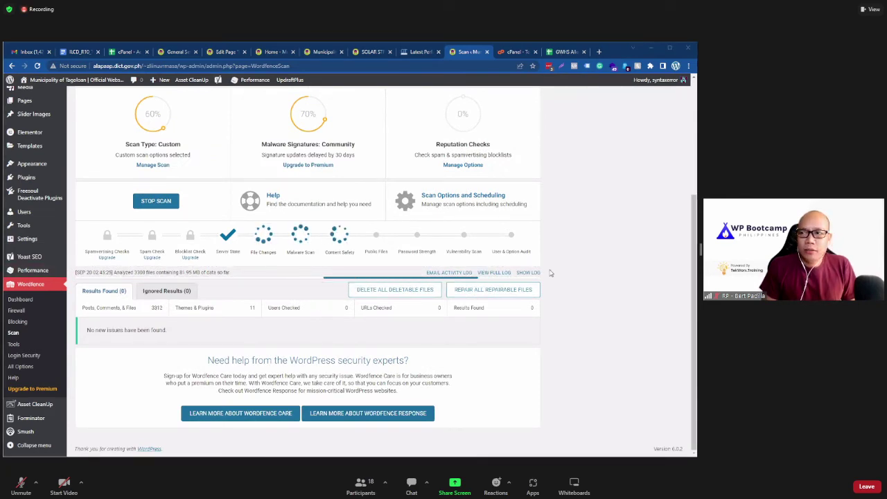
scroll(565, 315, "up", 2)
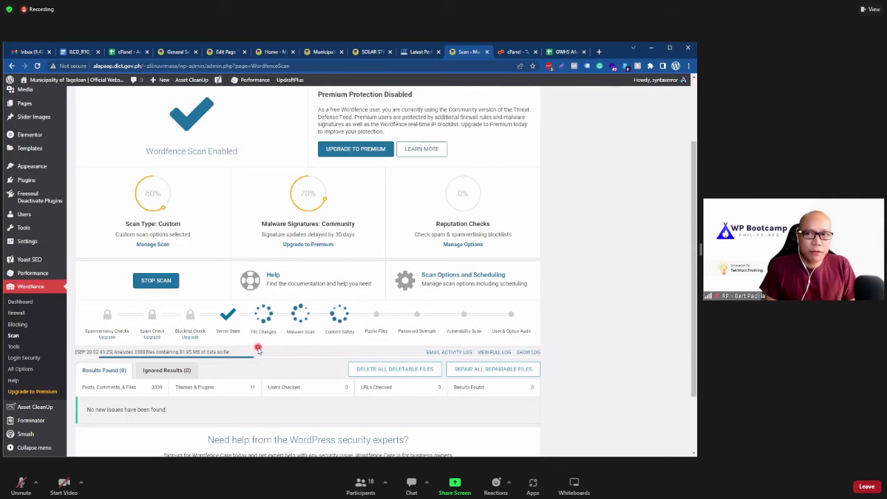
scroll(590, 300, "down", 2)
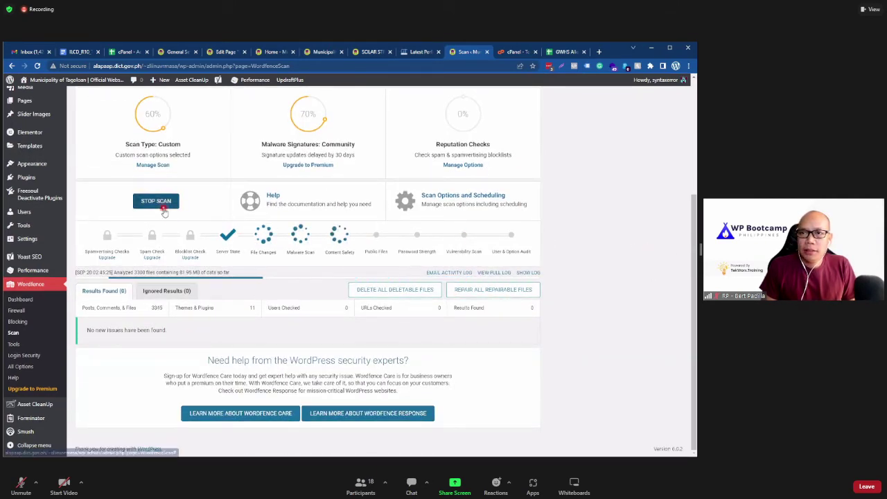
left_click(158, 201)
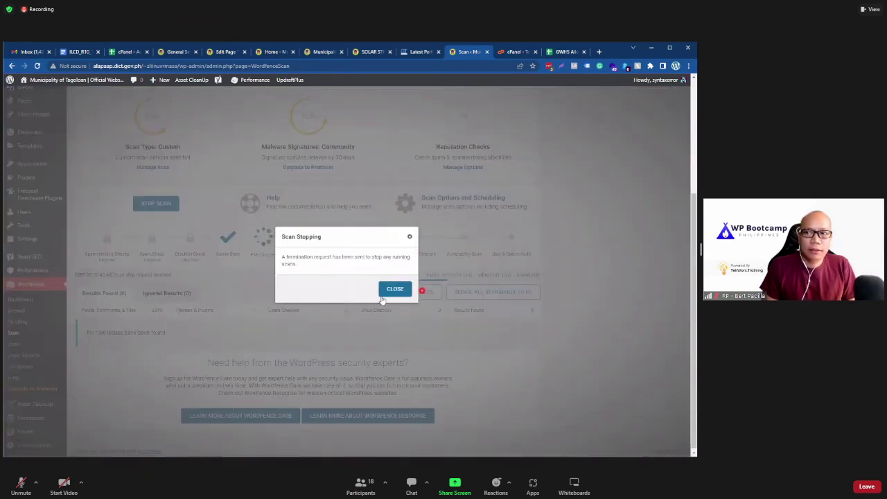
left_click(583, 248)
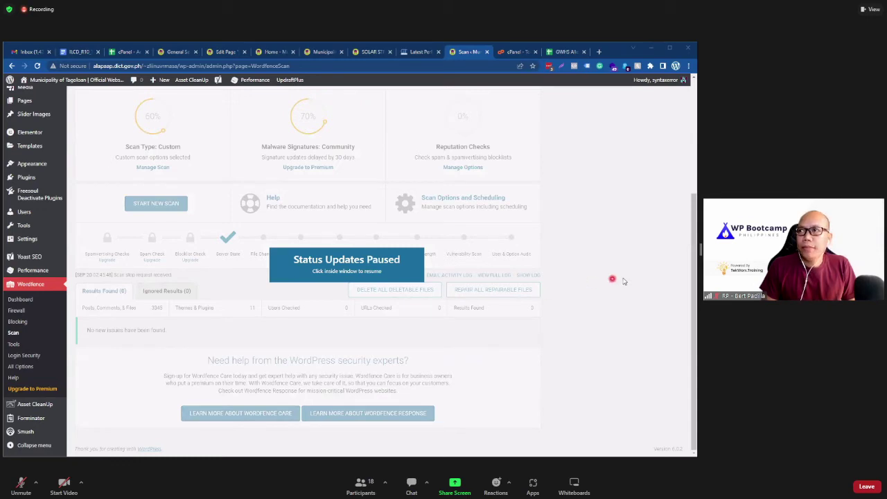
left_click(514, 54)
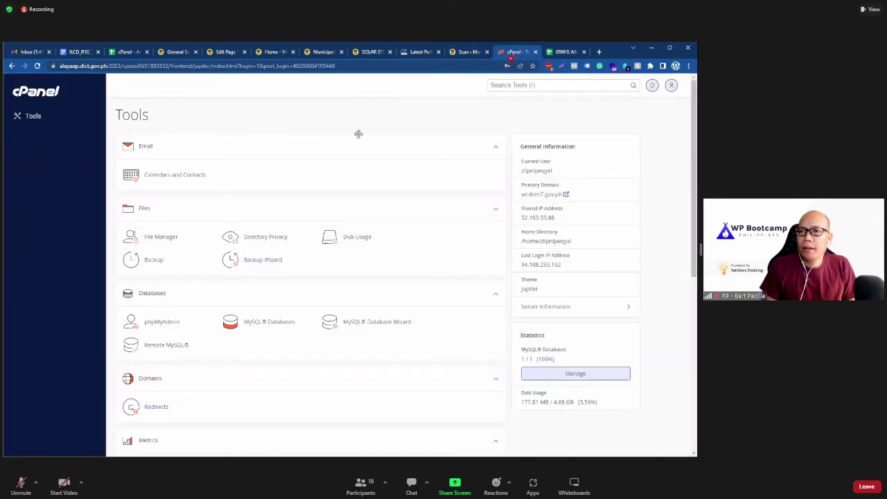
Step: Bring up the cPanel Tools tab scrolled to its Security section with Two-Factor Authentication
left_click(462, 54)
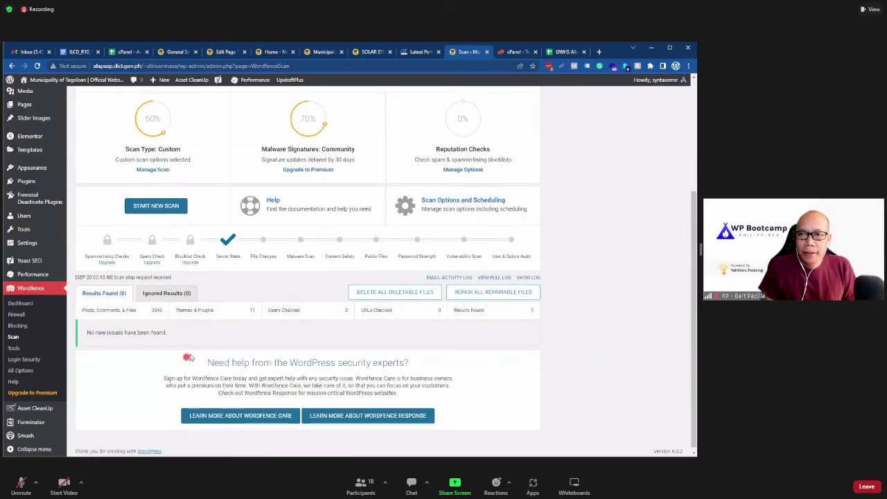
scroll(390, 138, "up", 1)
left_click(508, 53)
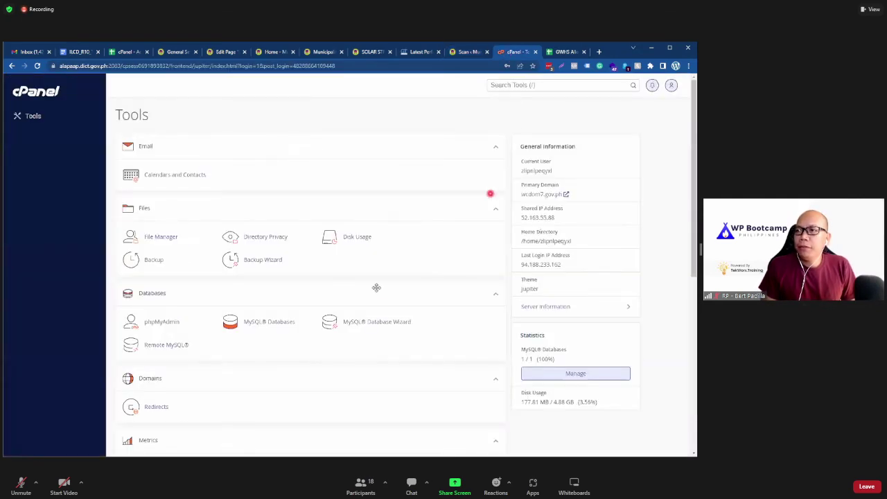
scroll(138, 291, "down", 4)
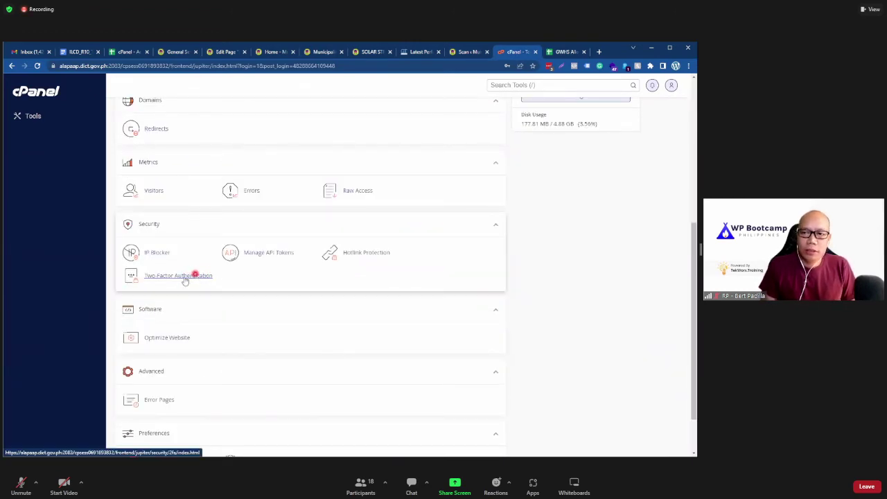
Step: Start Two-Factor Authentication setup, showing the QR code, manual key and Step 2 security-code field
left_click(199, 277)
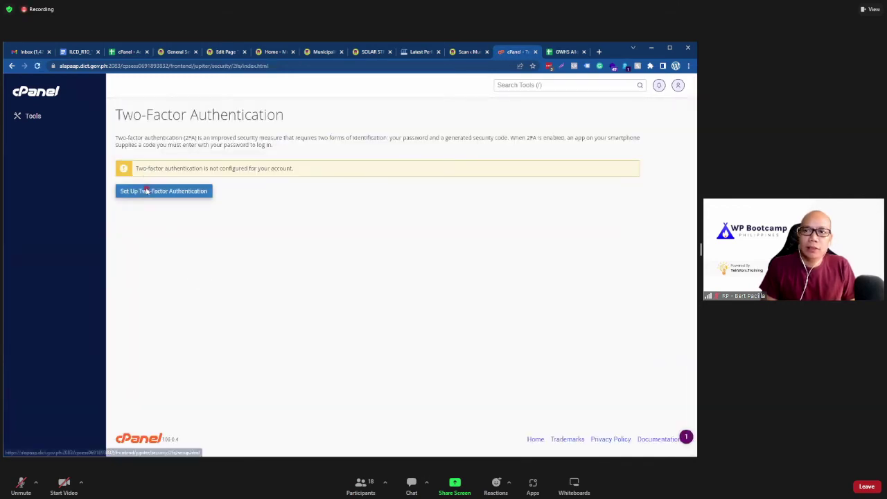
left_click(152, 192)
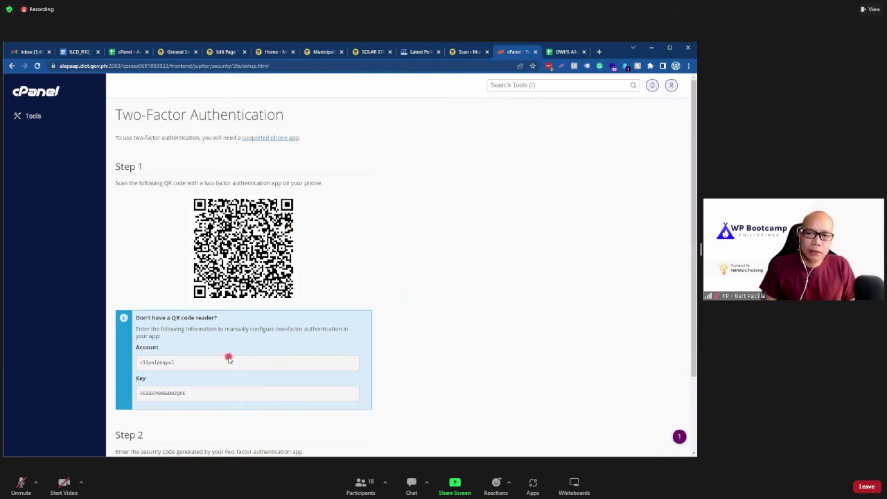
scroll(229, 359, "down", 2)
left_click(155, 389)
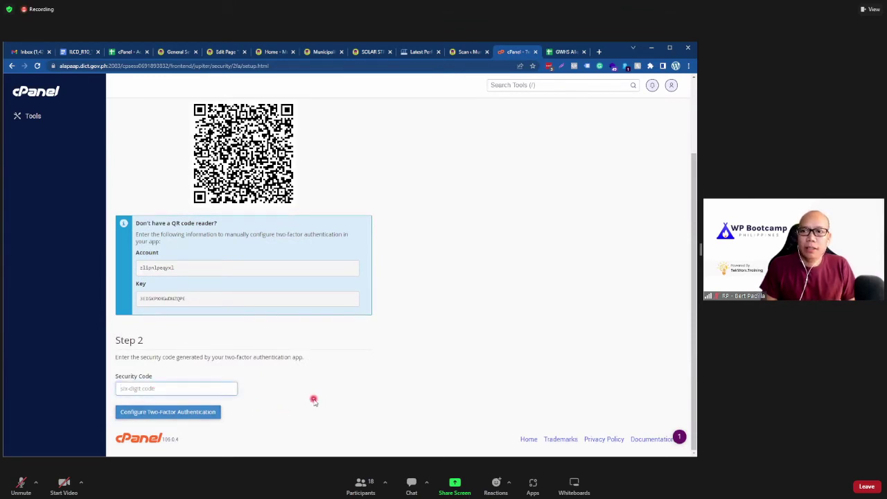
scroll(313, 399, "up", 3)
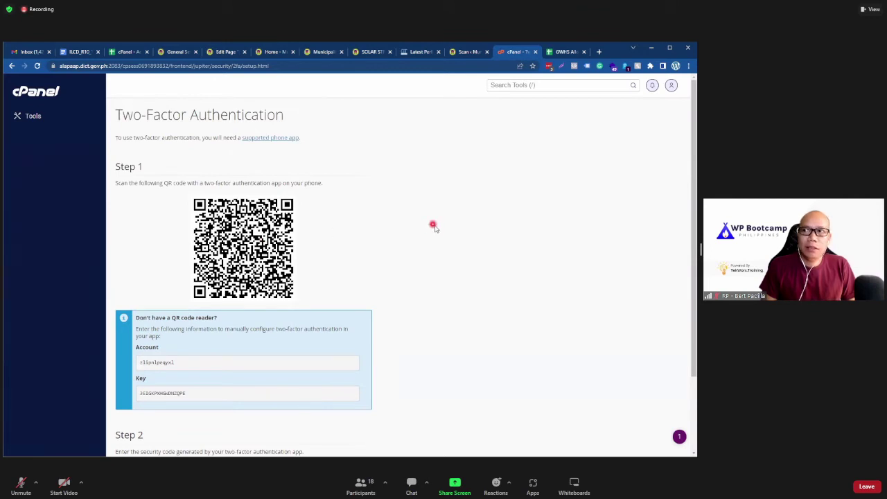
scroll(434, 226, "down", 3)
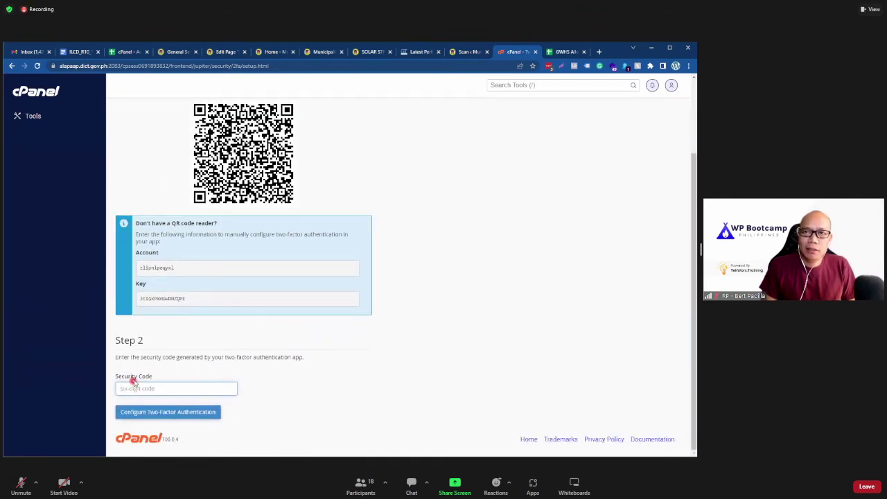
scroll(134, 377, "up", 3)
scroll(416, 303, "down", 3)
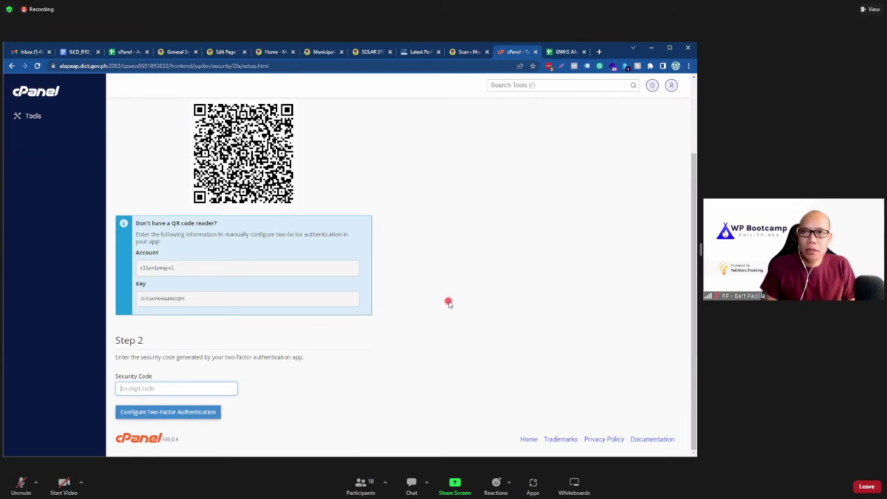
scroll(448, 303, "up", 3)
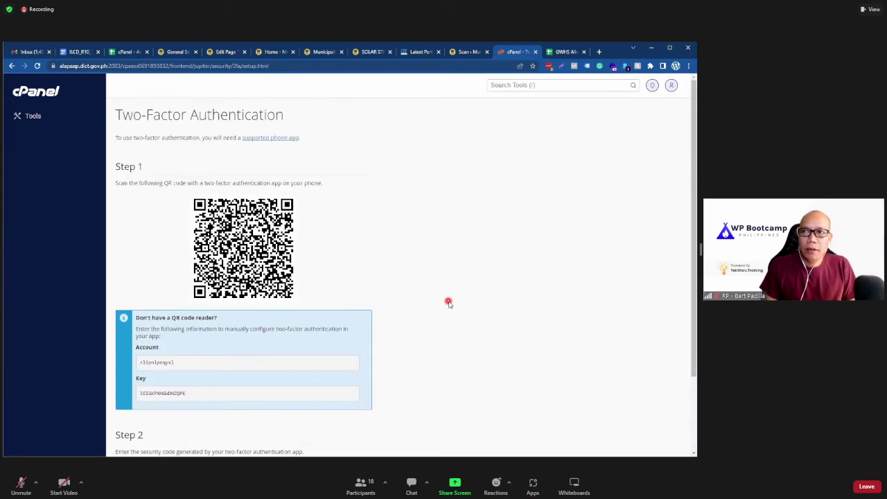
left_click(50, 99)
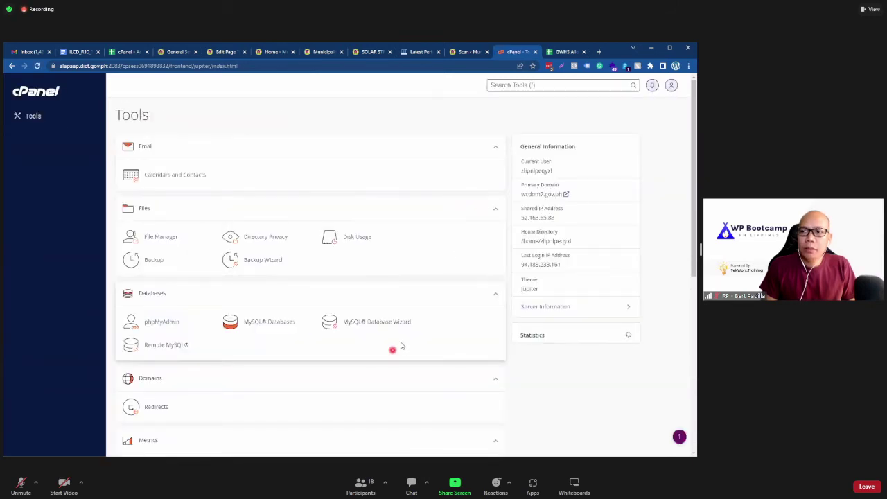
scroll(259, 319, "down", 3)
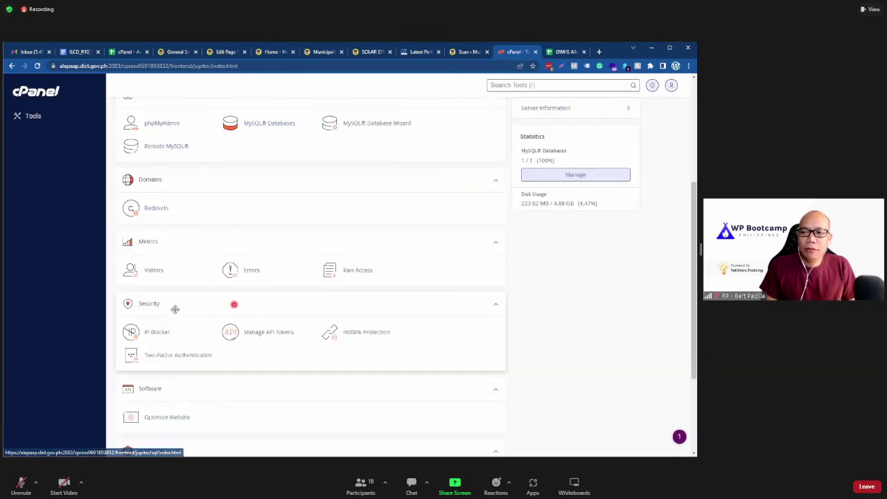
scroll(233, 303, "down", 2)
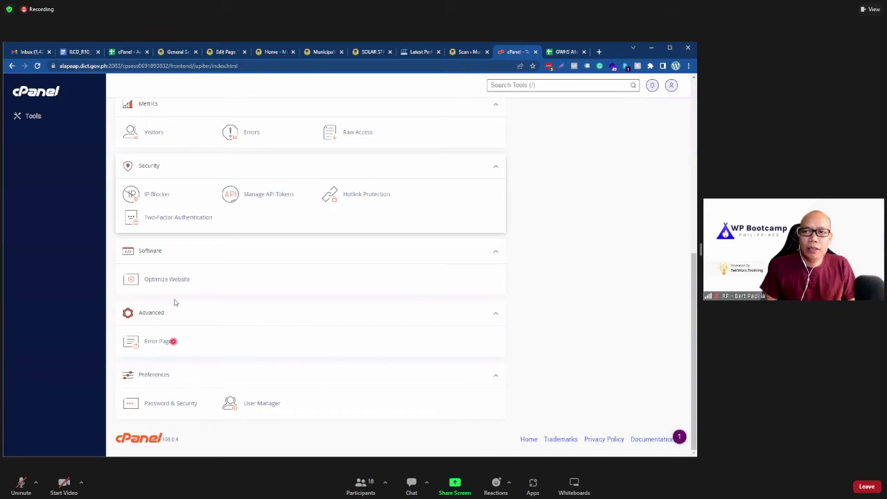
scroll(186, 309, "up", 1)
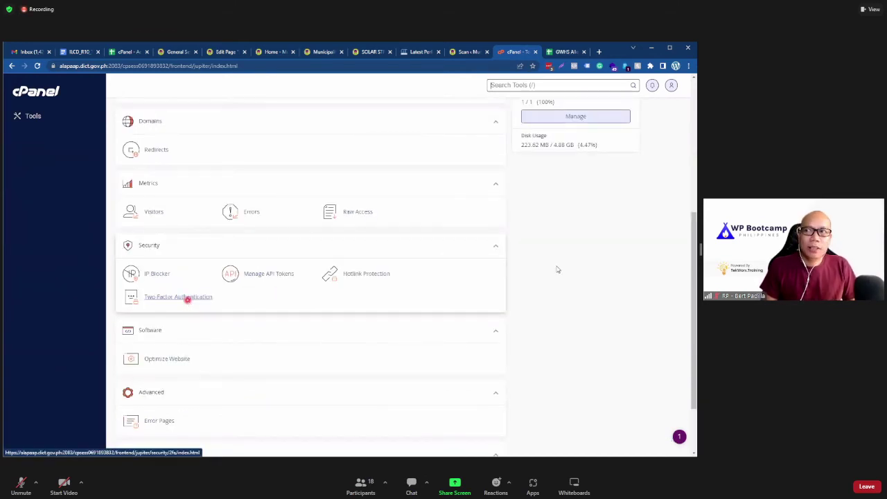
left_click(186, 297)
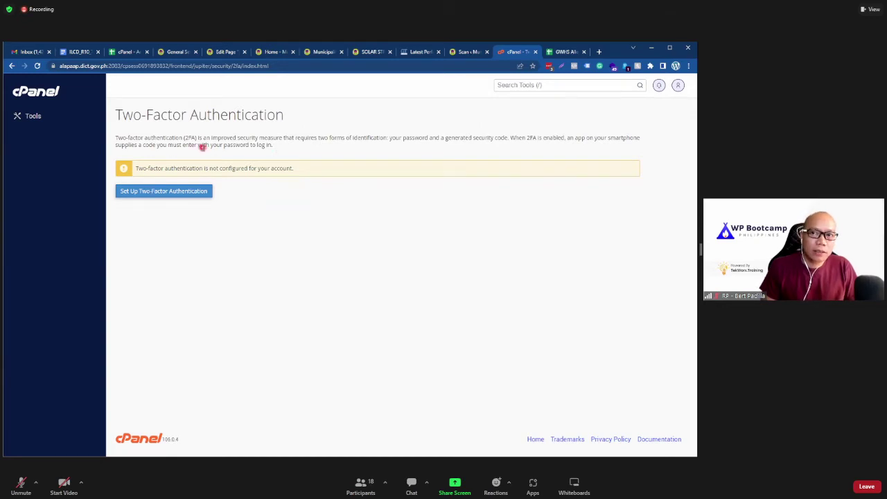
left_click(43, 95)
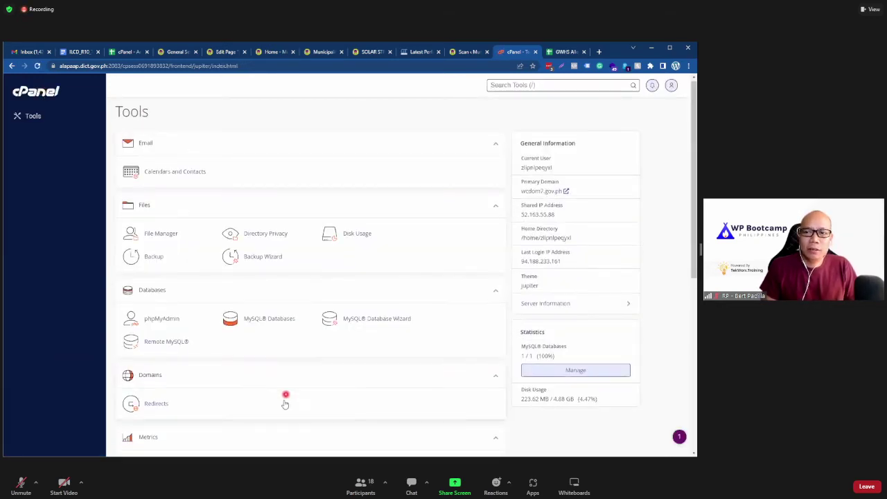
scroll(285, 404, "down", 4)
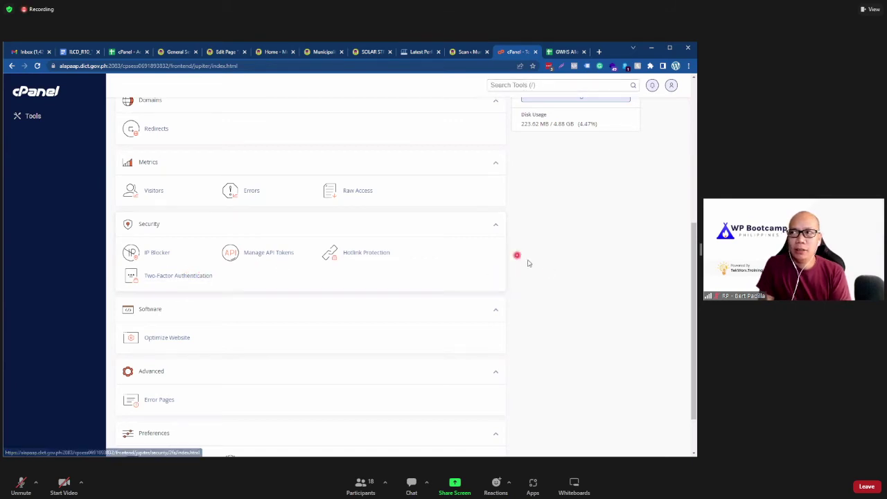
scroll(525, 260, "up", 2)
scroll(526, 259, "down", 1)
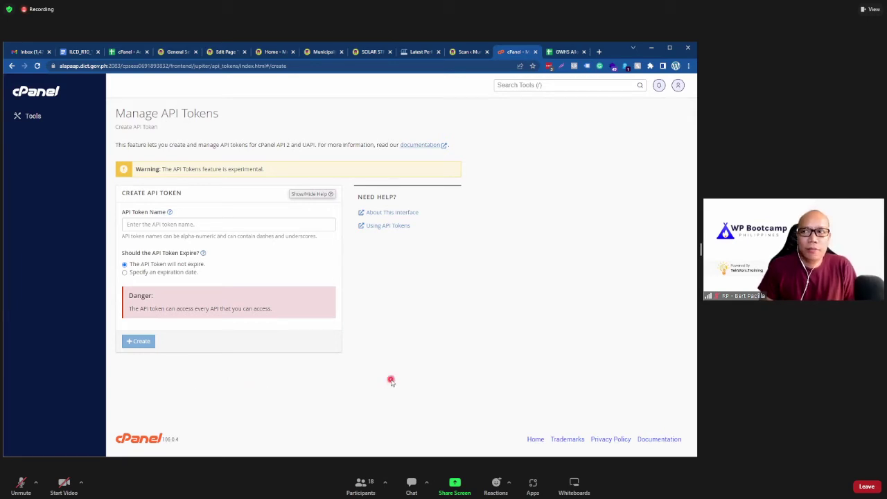
left_click(39, 115)
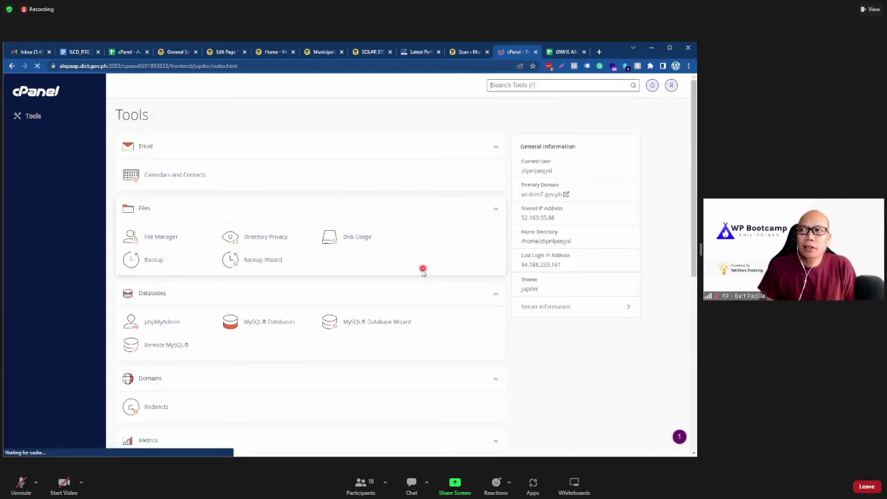
scroll(208, 343, "down", 5)
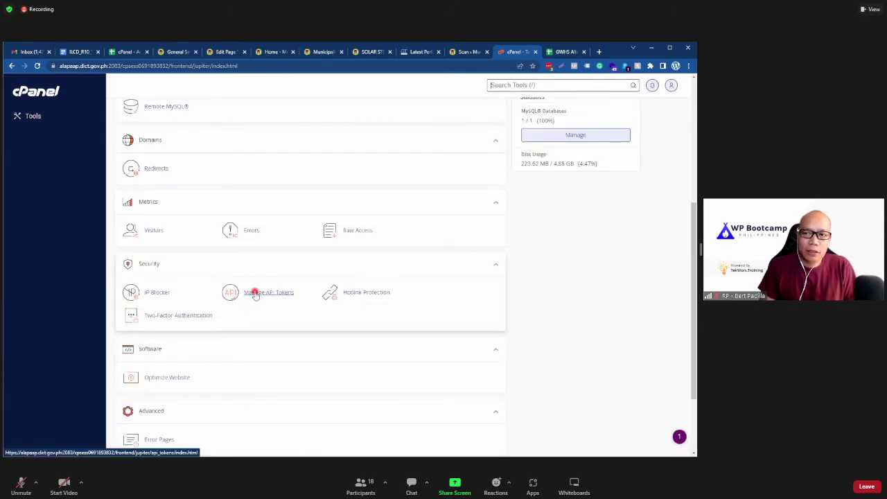
left_click(254, 293)
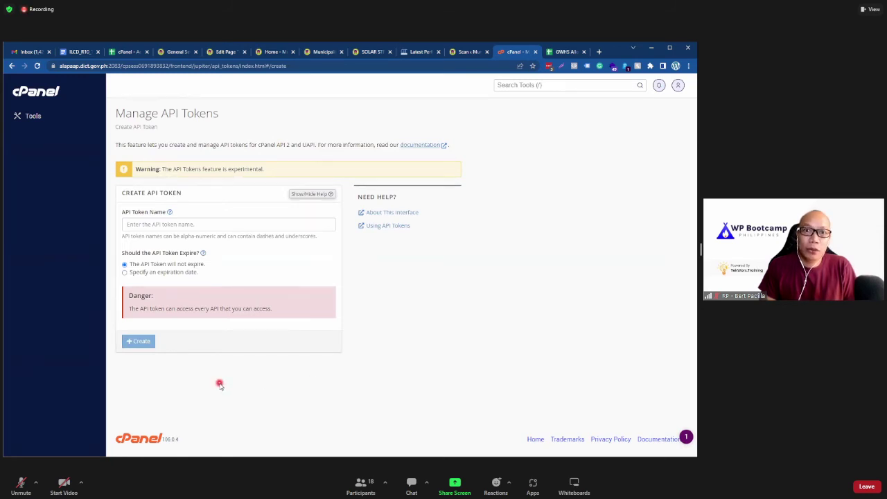
left_click(53, 97)
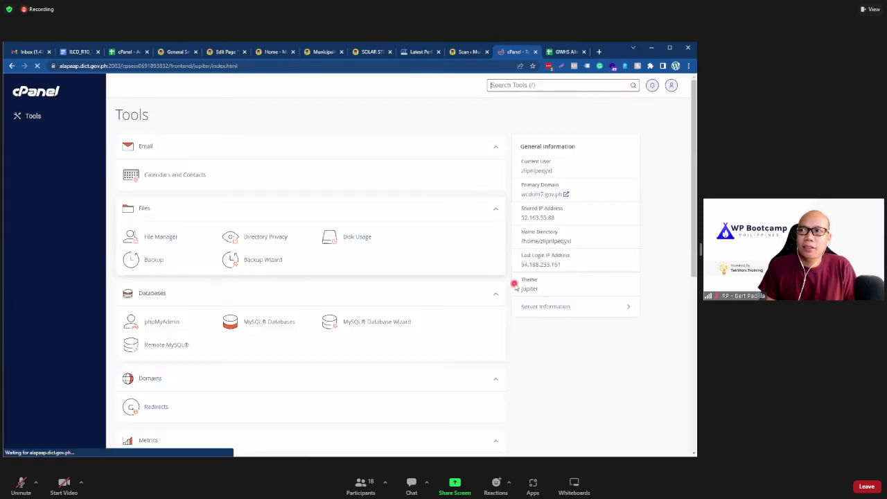
scroll(281, 345, "down", 3)
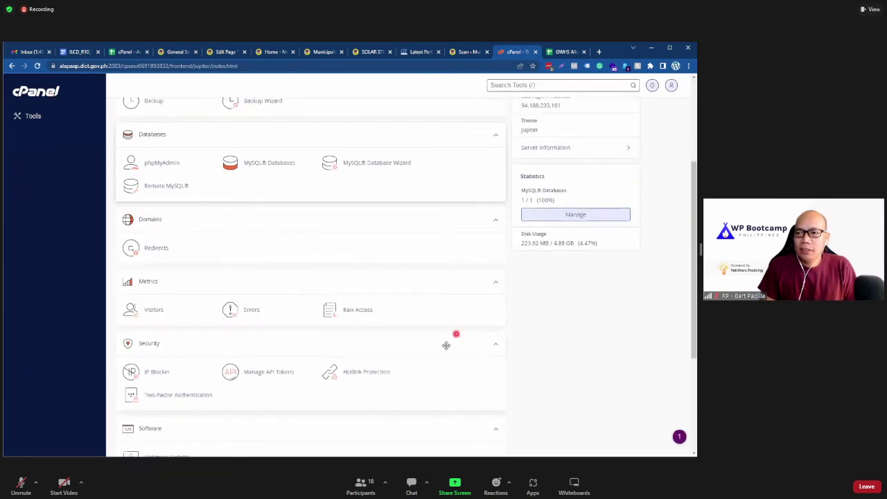
scroll(415, 343, "down", 3)
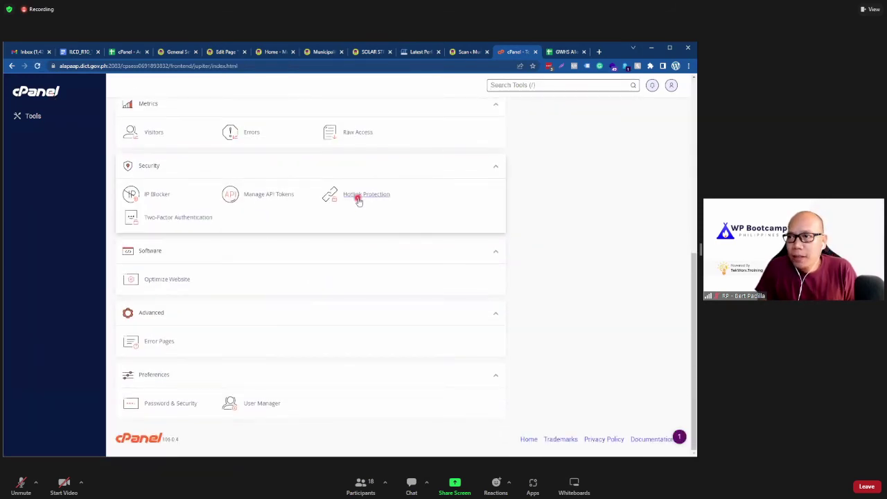
left_click(358, 198)
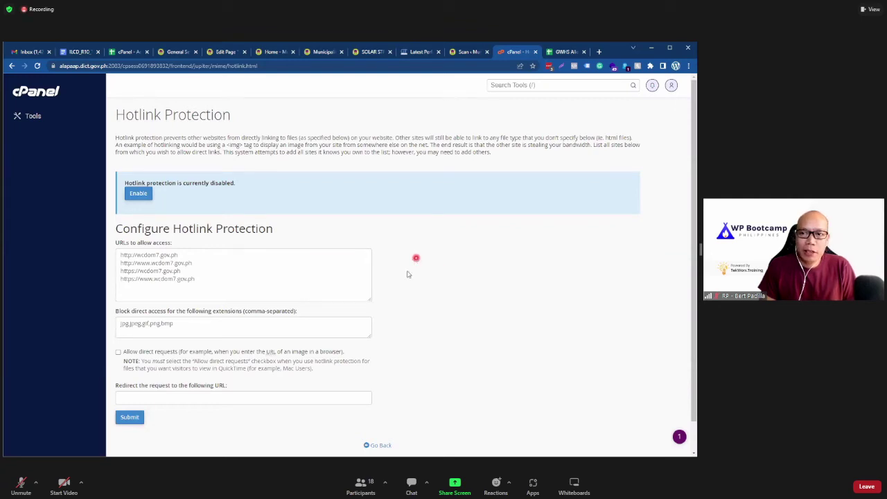
scroll(95, 253, "down", 1)
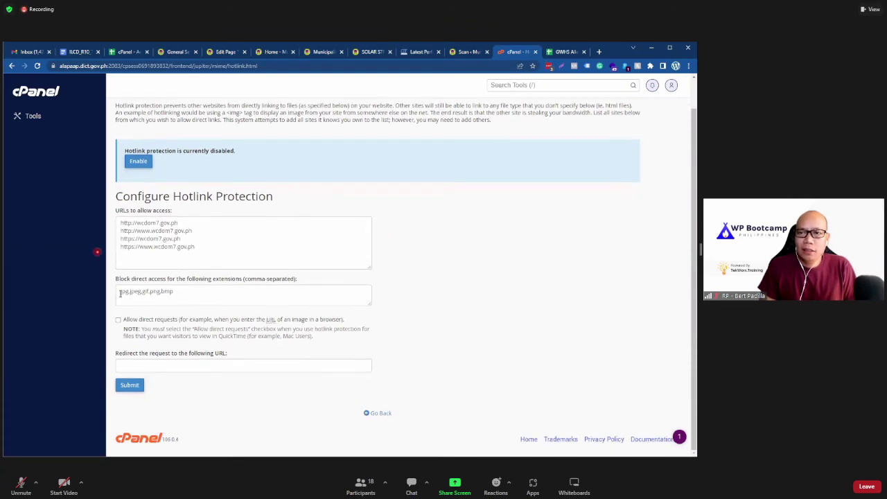
scroll(211, 390, "up", 1)
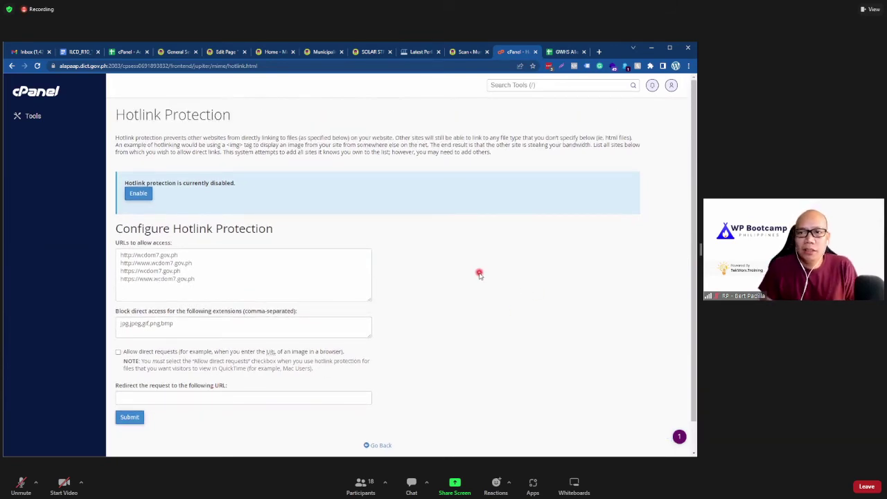
left_click(238, 275)
left_click(456, 257)
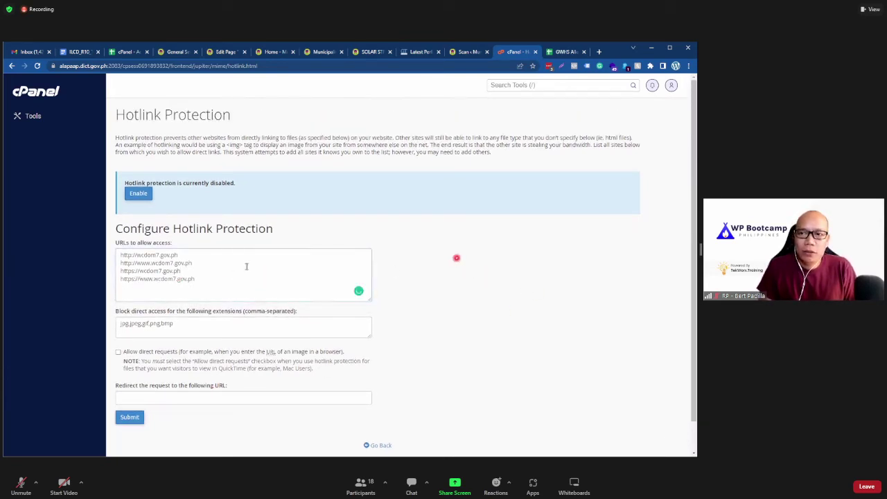
left_click(227, 255)
left_click(420, 248)
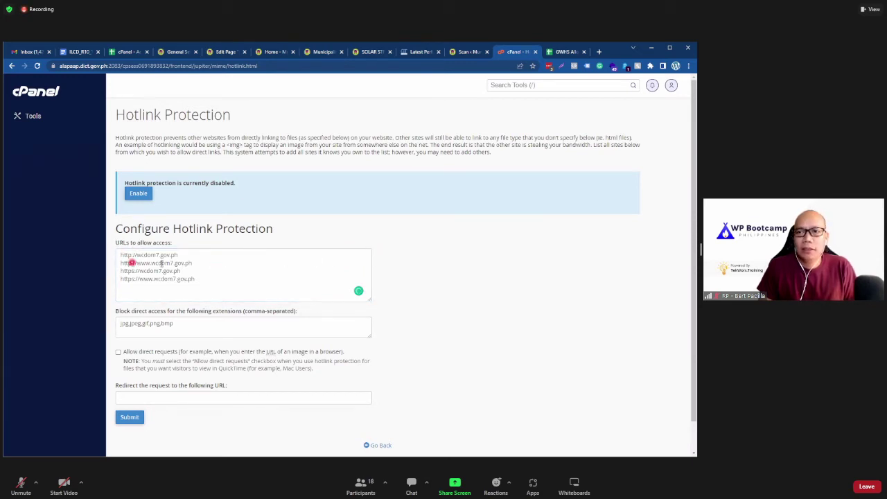
left_click(207, 281)
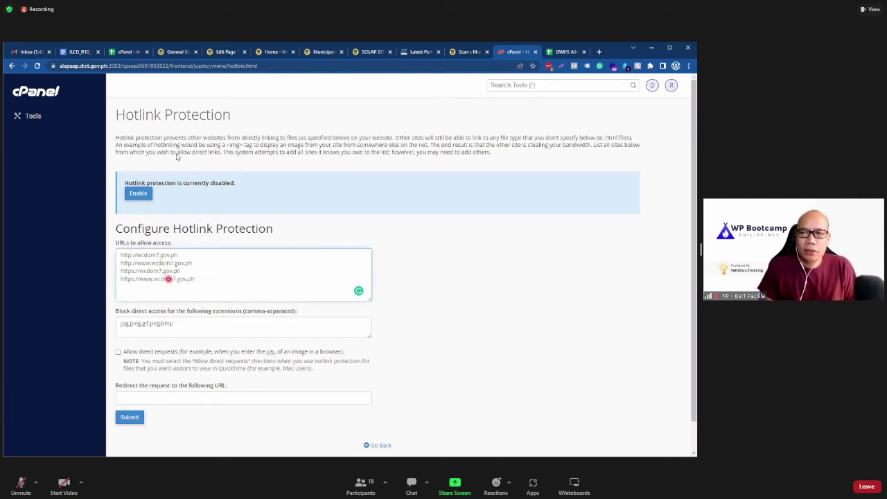
left_click(60, 109)
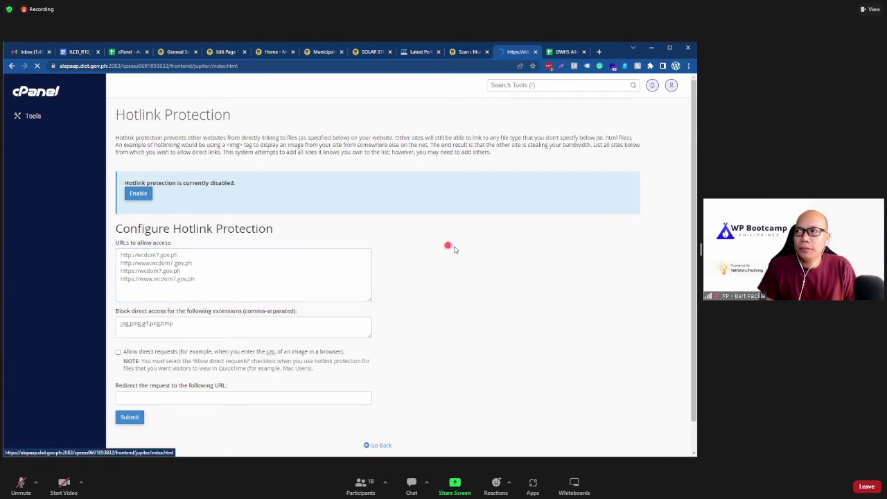
scroll(181, 273, "down", 4)
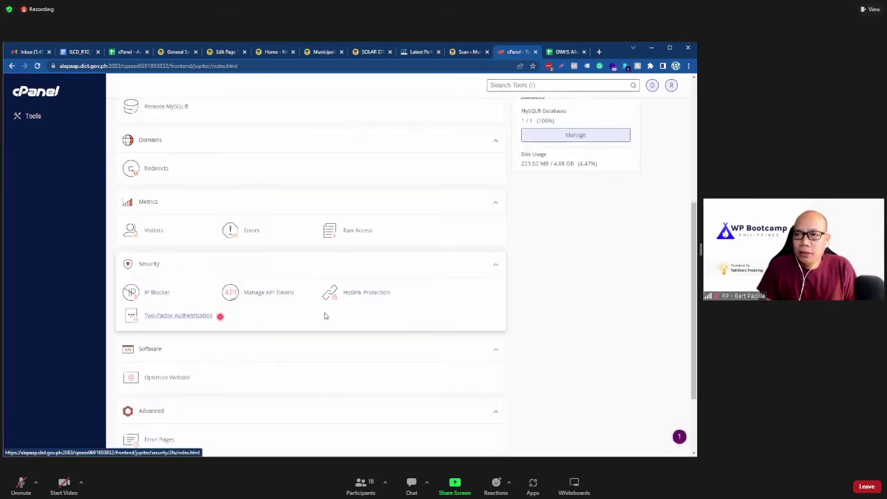
scroll(209, 342, "down", 2)
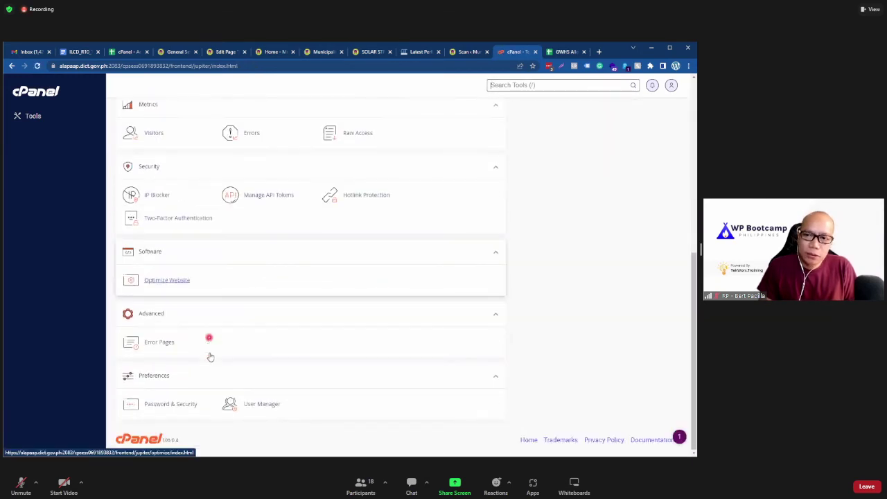
left_click(170, 403)
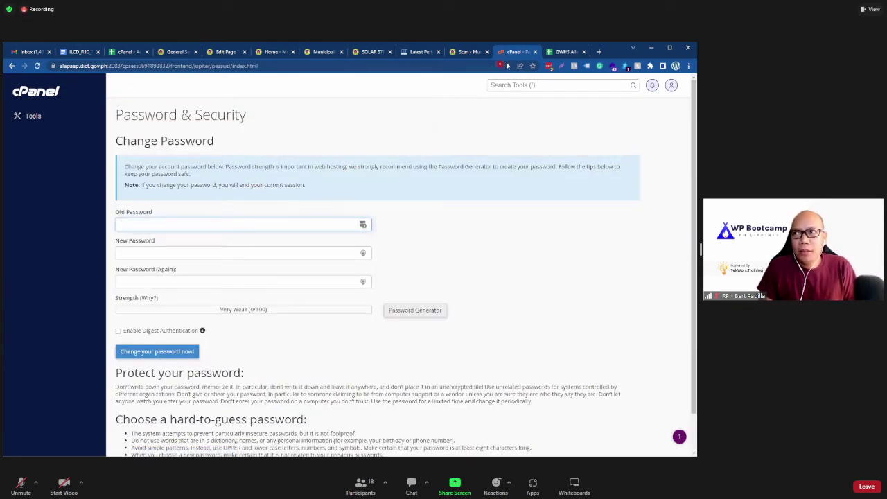
left_click(123, 52)
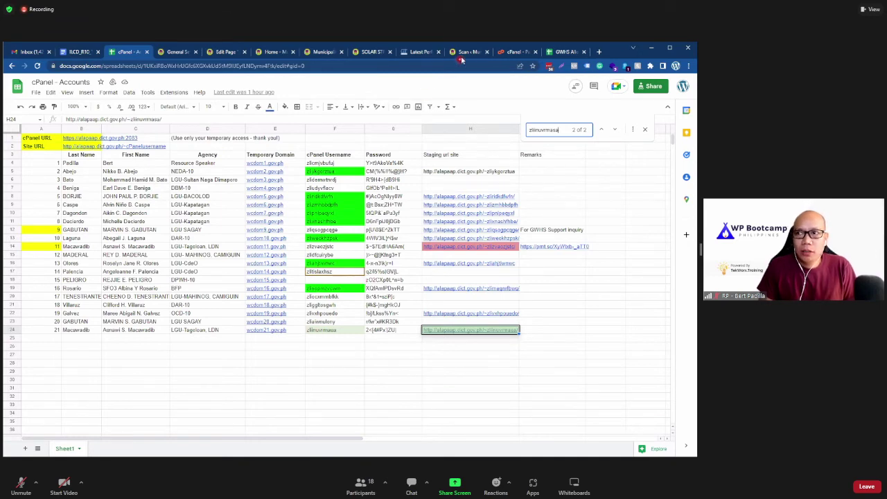
left_click(506, 55)
scroll(180, 280, "down", 1)
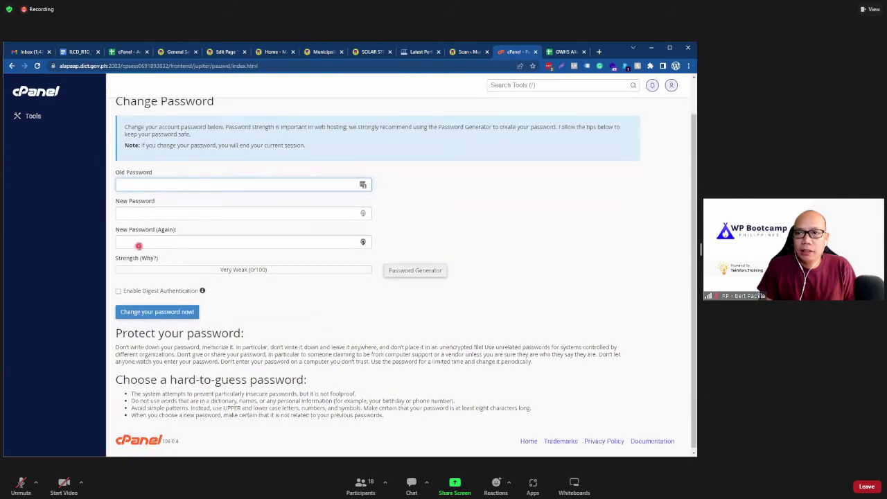
scroll(138, 245, "up", 1)
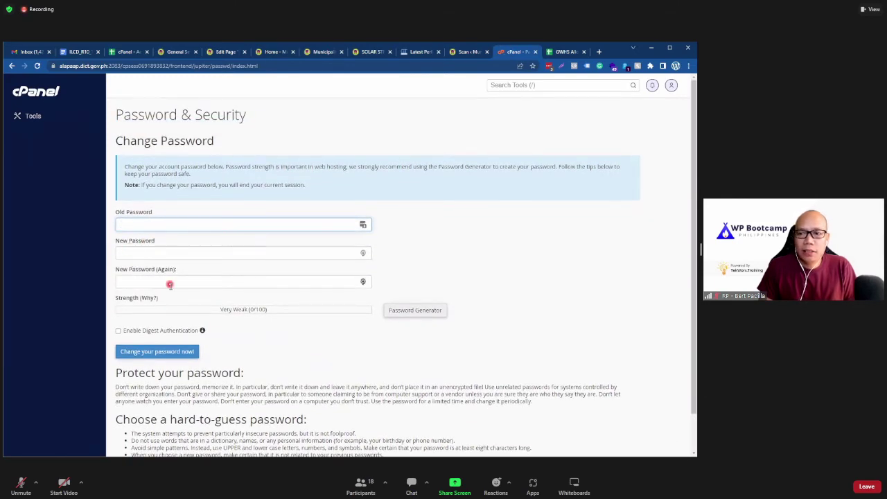
scroll(169, 284, "down", 1)
scroll(169, 284, "up", 1)
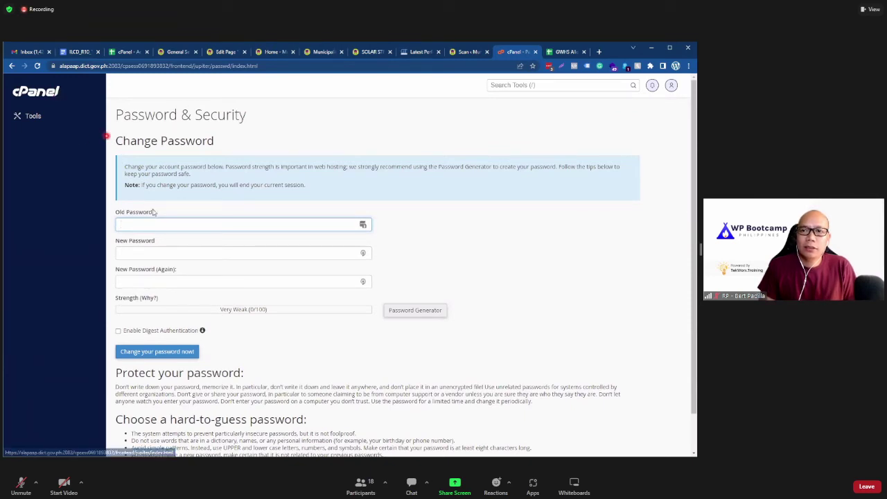
left_click(130, 54)
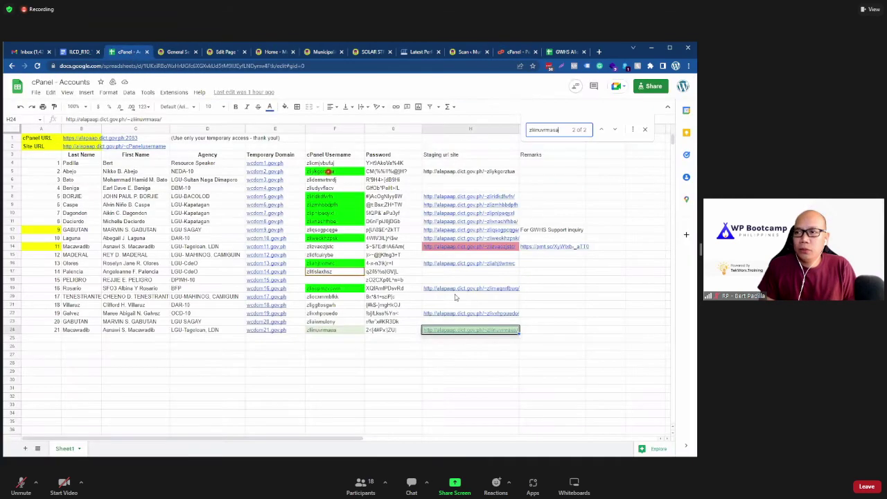
left_click(504, 52)
left_click(145, 255)
left_click(140, 282)
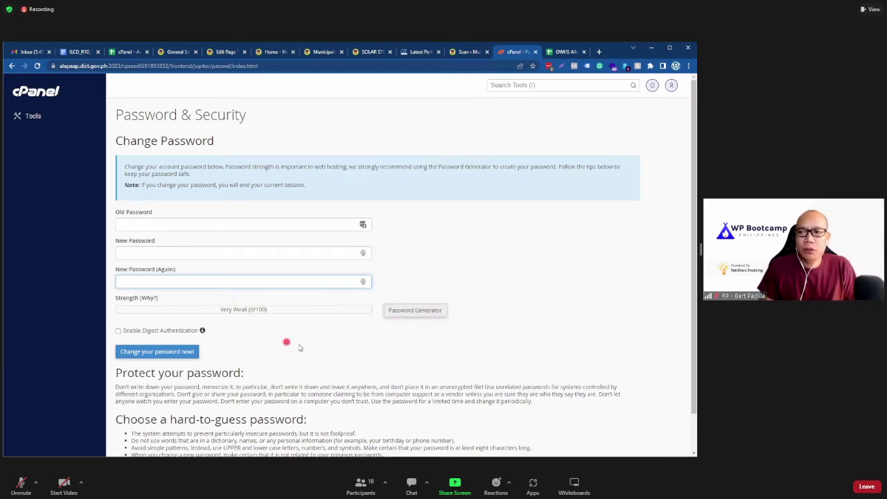
left_click(49, 92)
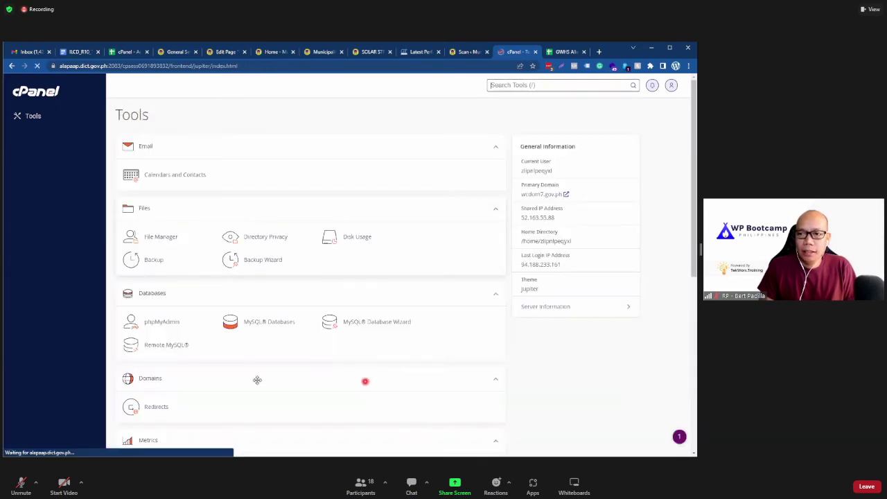
Step: Open User Manager, then start and cancel adding a new subaccount
scroll(260, 388, "down", 5)
left_click(263, 404)
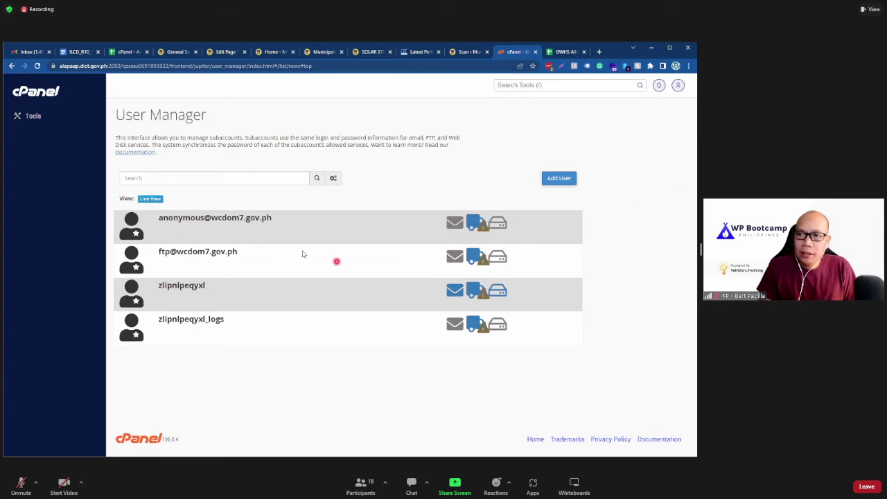
left_click(555, 183)
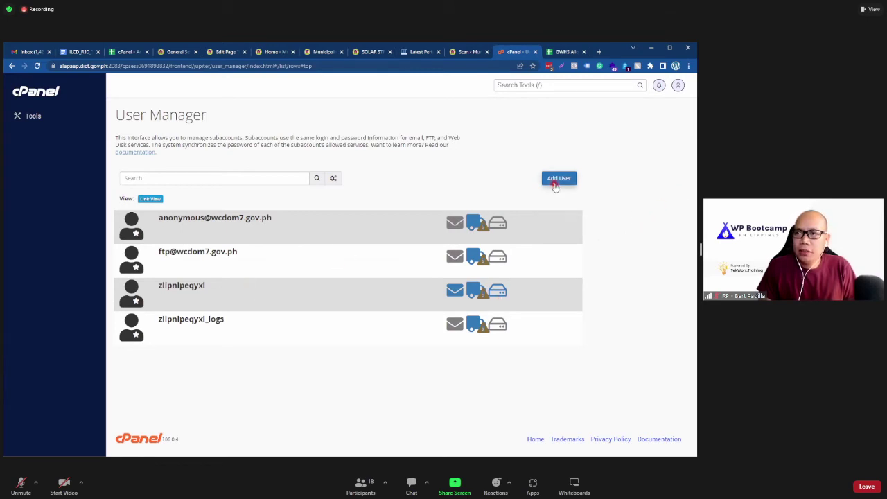
scroll(392, 297, "down", 2)
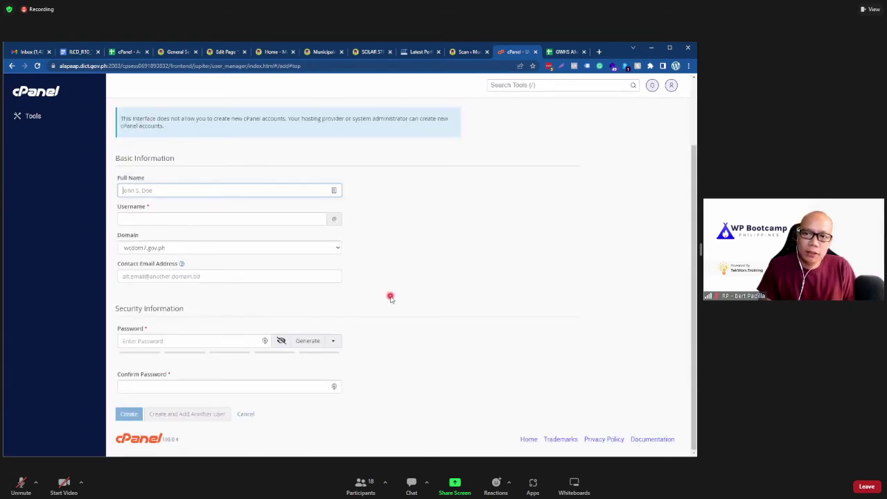
left_click(248, 414)
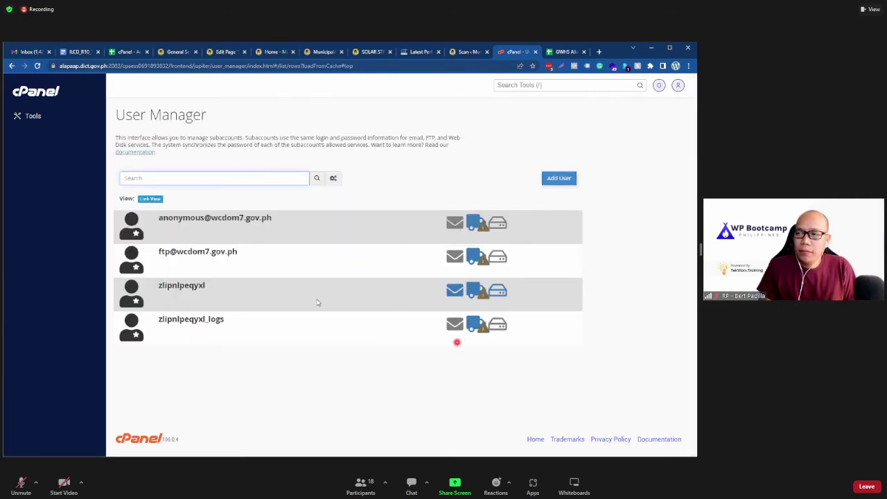
left_click(277, 234)
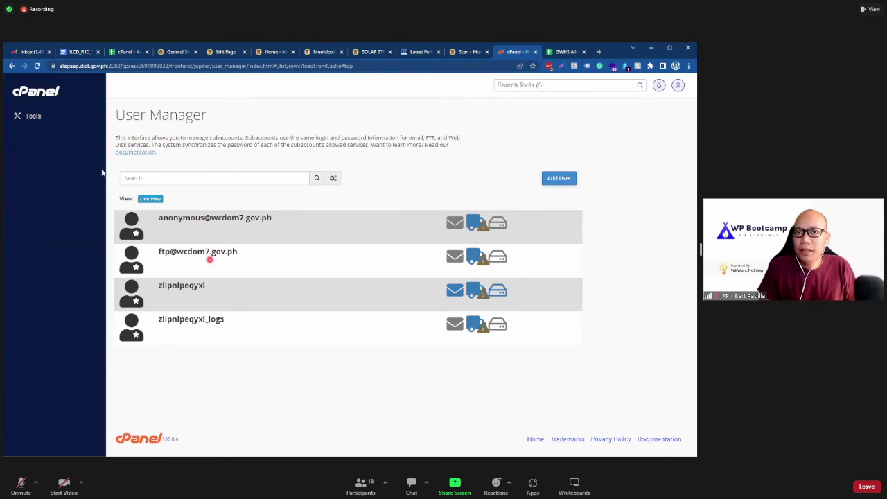
Step: Go back to cPanel home and reopen the User Manager's four-subaccount list
left_click(32, 91)
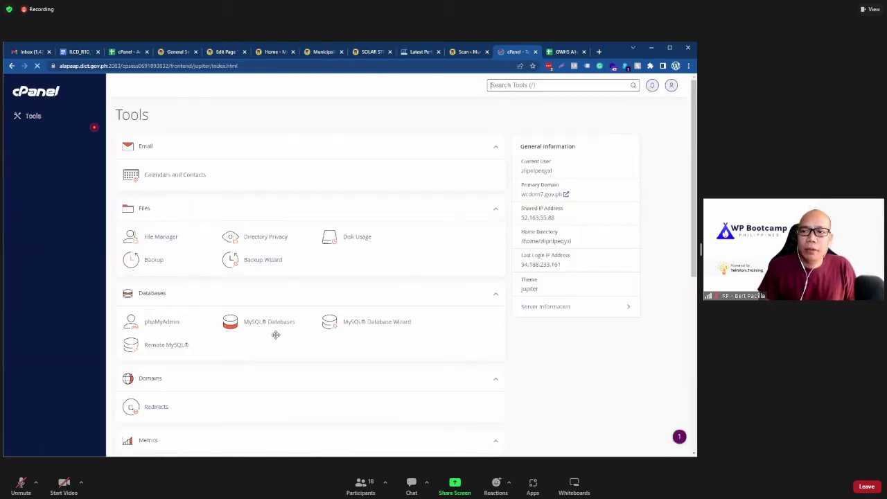
scroll(319, 343, "down", 5)
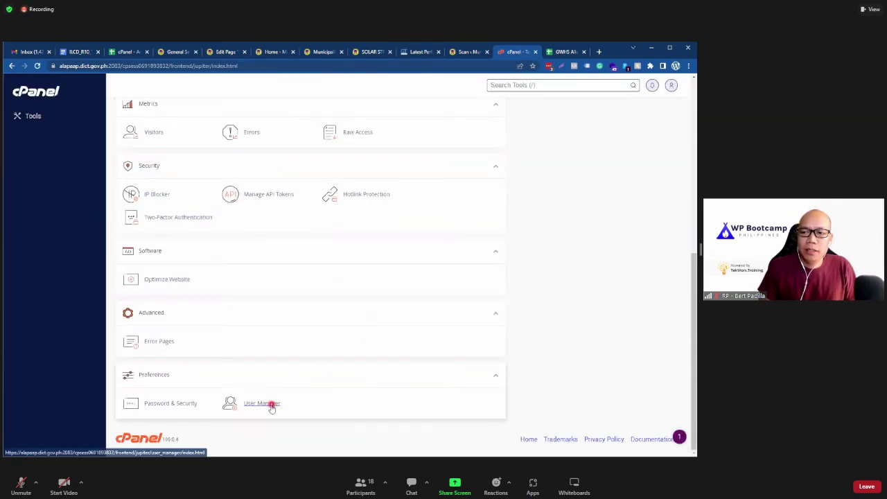
left_click(262, 403)
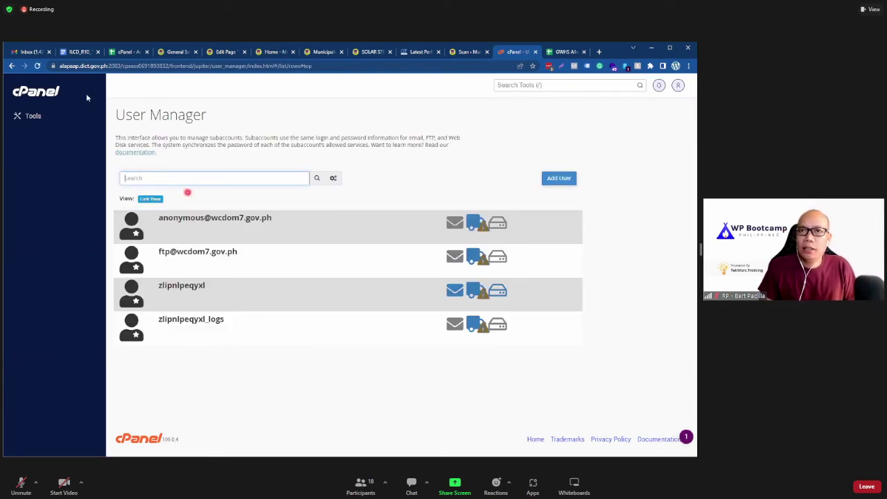
Step: Return to cPanel Tools home and browse the Metrics, Security, Software, Advanced and Preferences groups
left_click(51, 91)
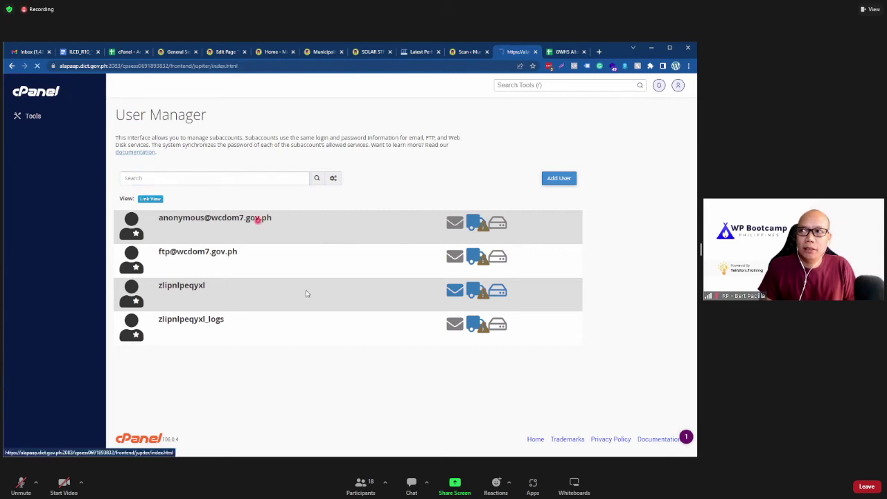
scroll(307, 294, "down", 10)
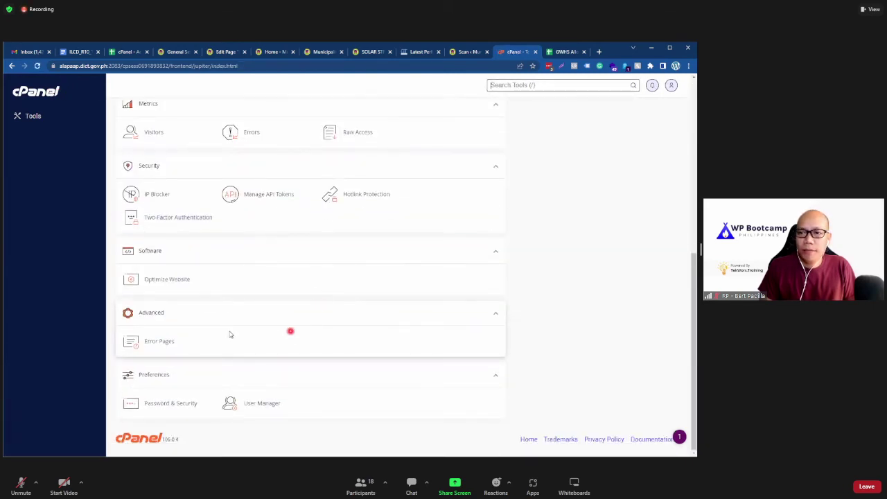
scroll(168, 305, "up", 5)
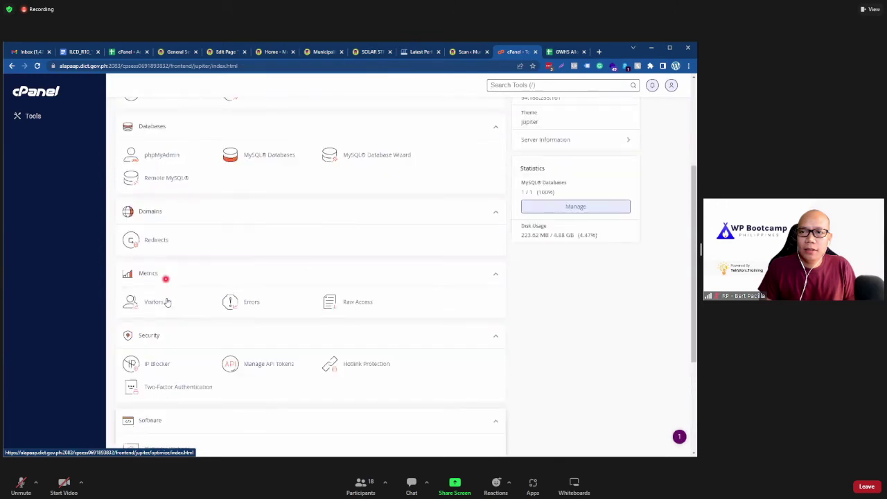
scroll(202, 281, "up", 2)
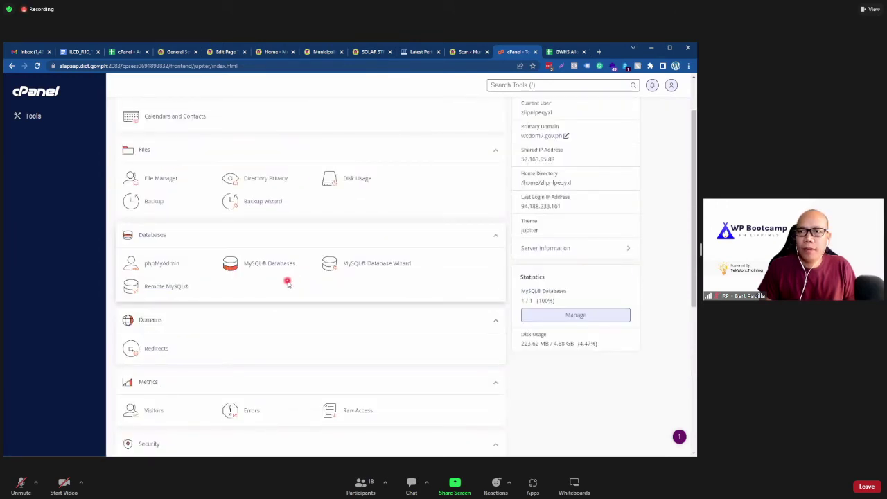
scroll(288, 283, "up", 2)
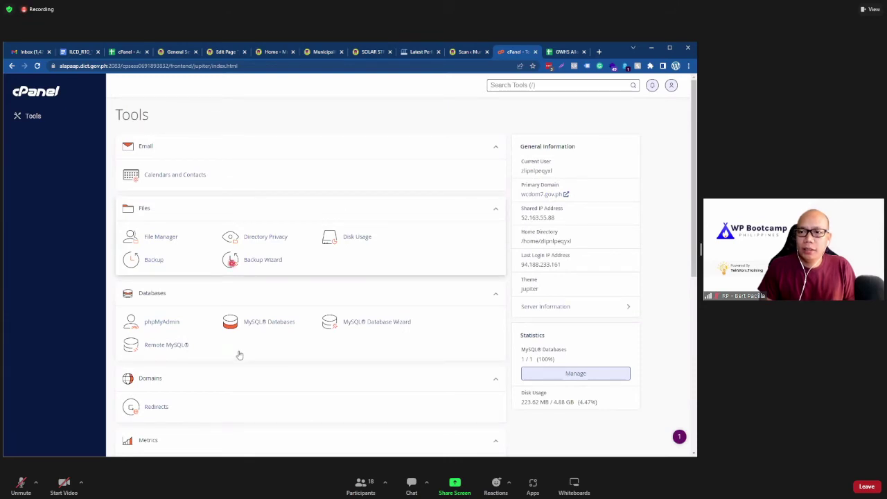
scroll(239, 355, "down", 3)
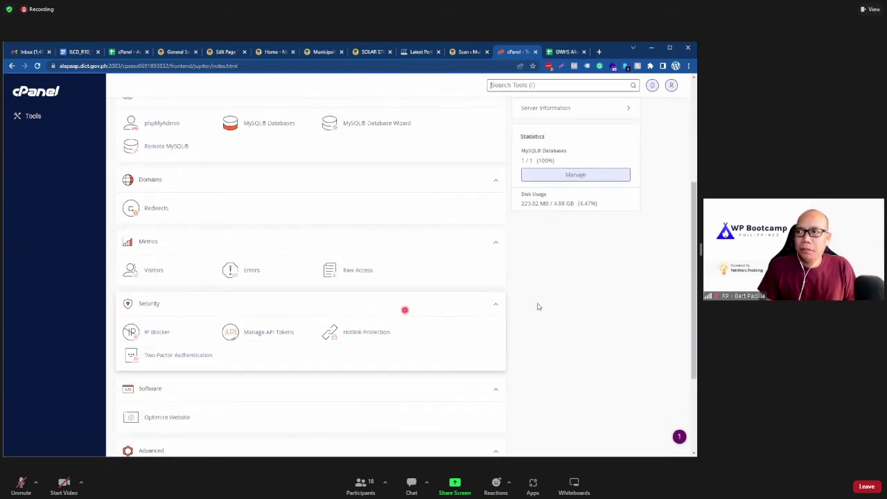
scroll(537, 306, "down", 3)
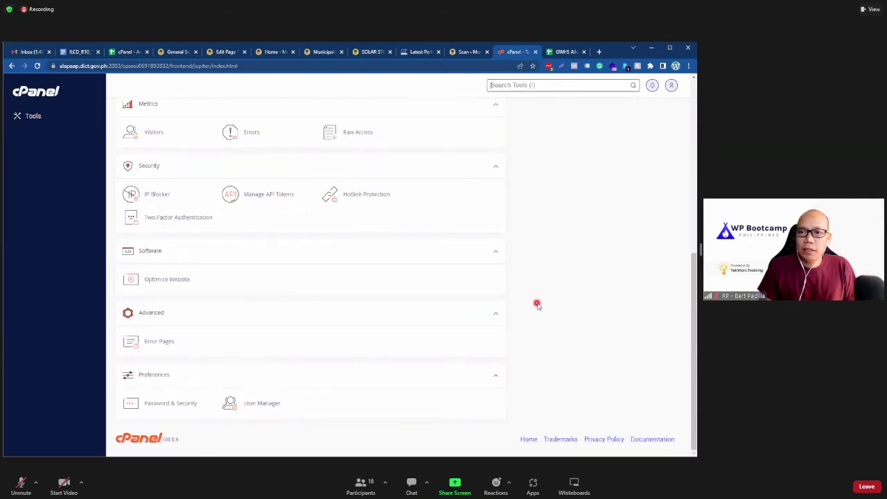
scroll(535, 305, "up", 6)
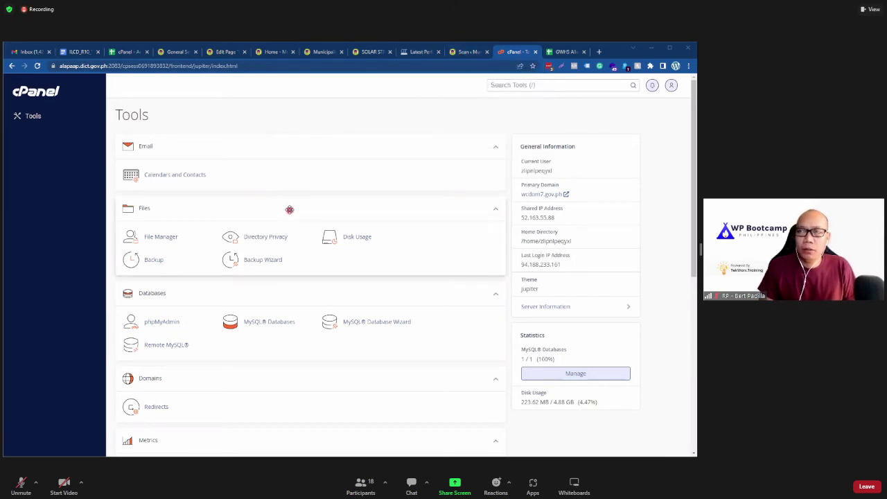
scroll(279, 217, "down", 4)
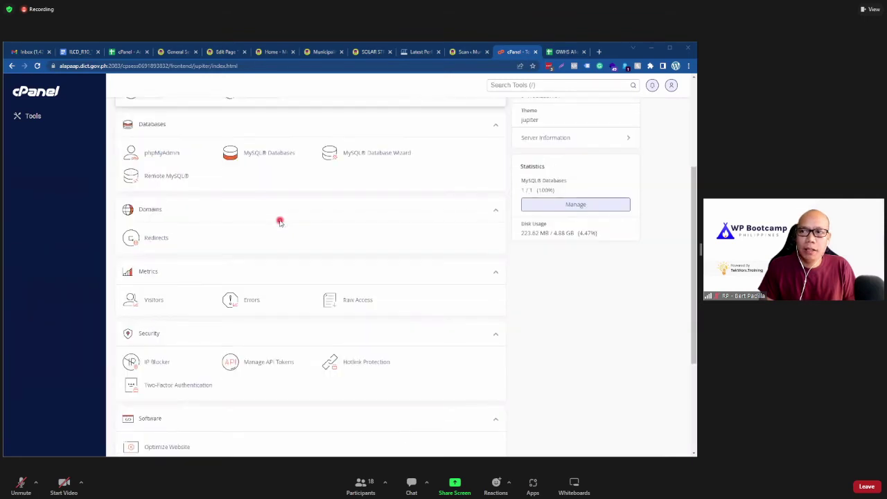
Step: Switch to the WordPress tab and go to the admin Dashboard
left_click(466, 52)
scroll(574, 210, "up", 2)
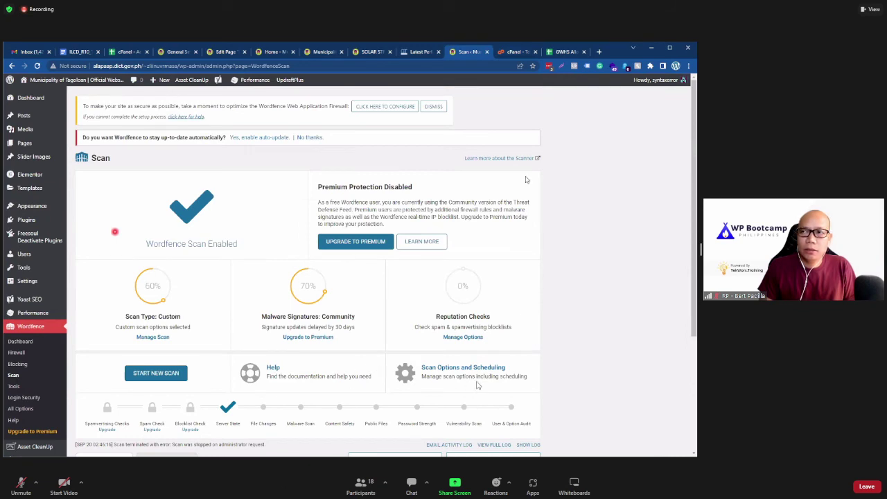
left_click(30, 98)
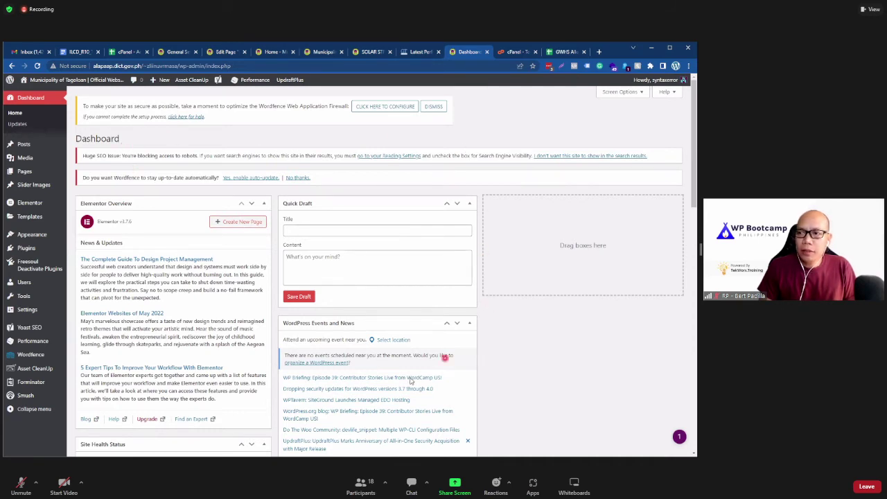
Step: Look over the Dashboard panels, then go to Dashboard > Updates
scroll(411, 380, "down", 1)
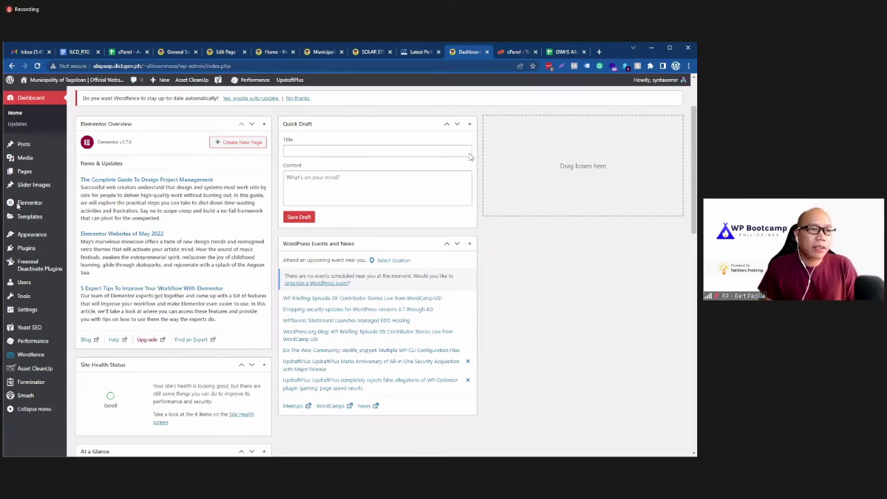
scroll(82, 199, "up", 2)
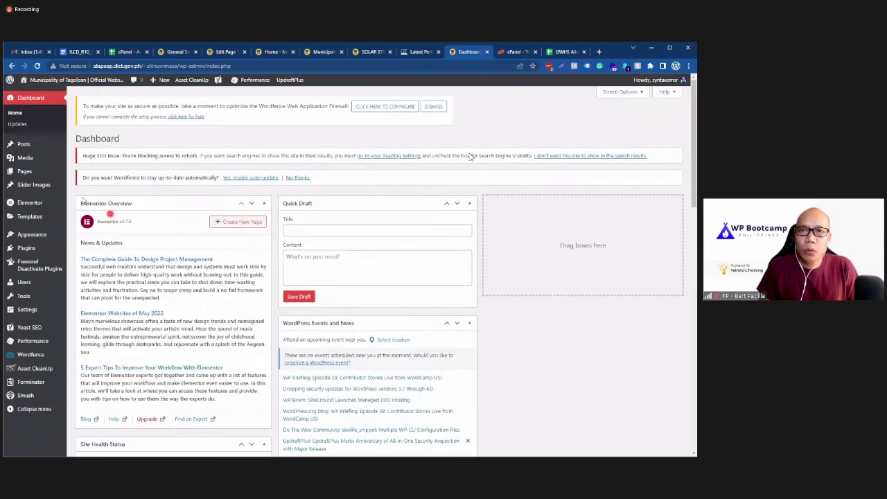
left_click(42, 127)
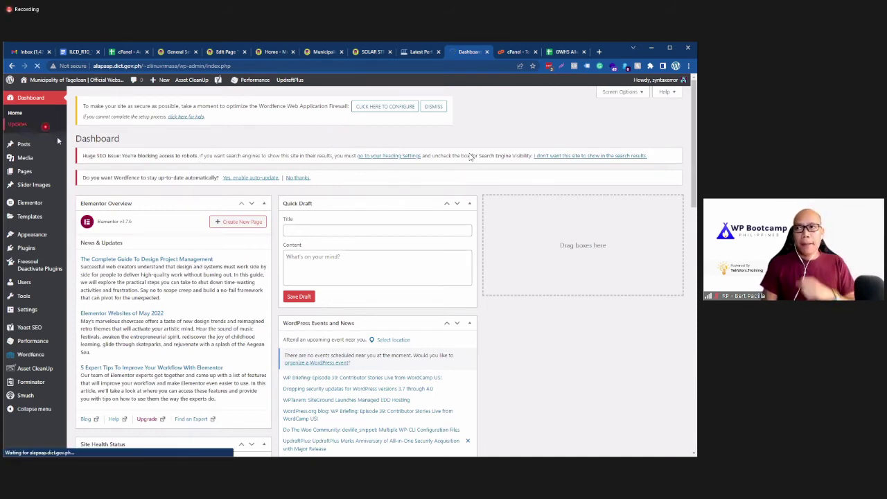
Step: Confirm WordPress 6.0.2 and all plugins and themes are current, then dismiss the UpdraftPlus notice
left_click(288, 188)
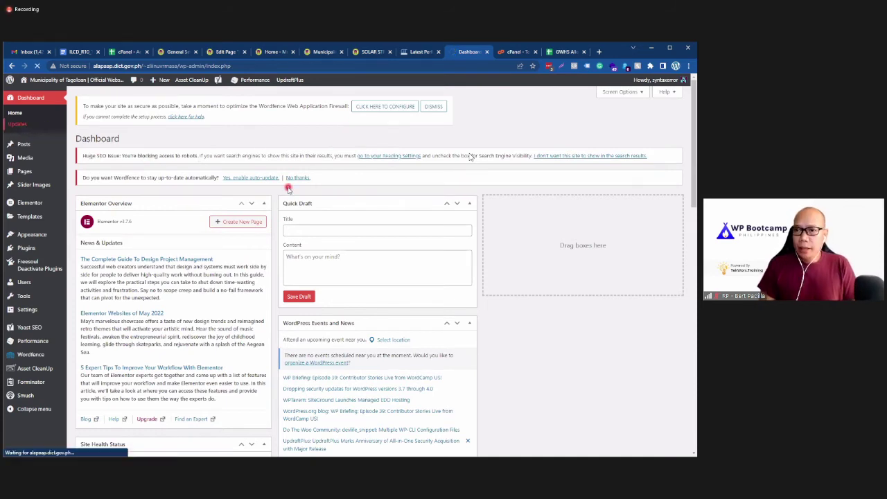
left_click(262, 267)
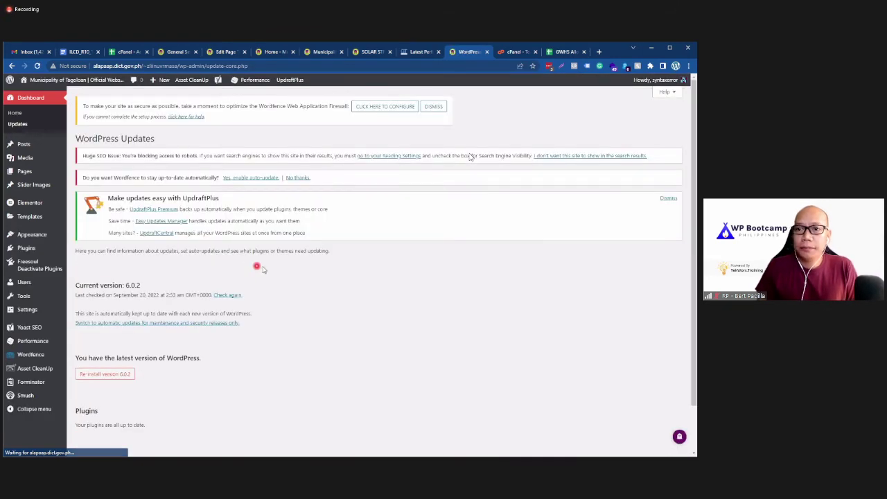
scroll(263, 269, "down", 2)
scroll(226, 310, "up", 1)
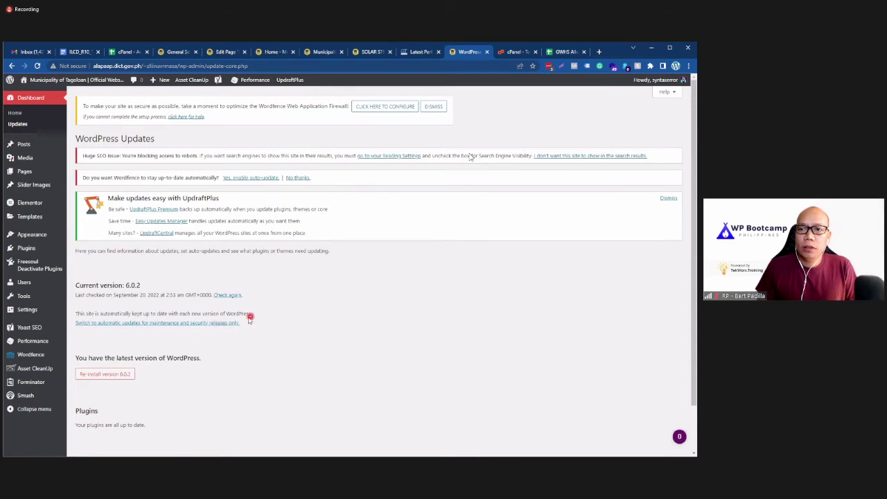
scroll(249, 317, "down", 1)
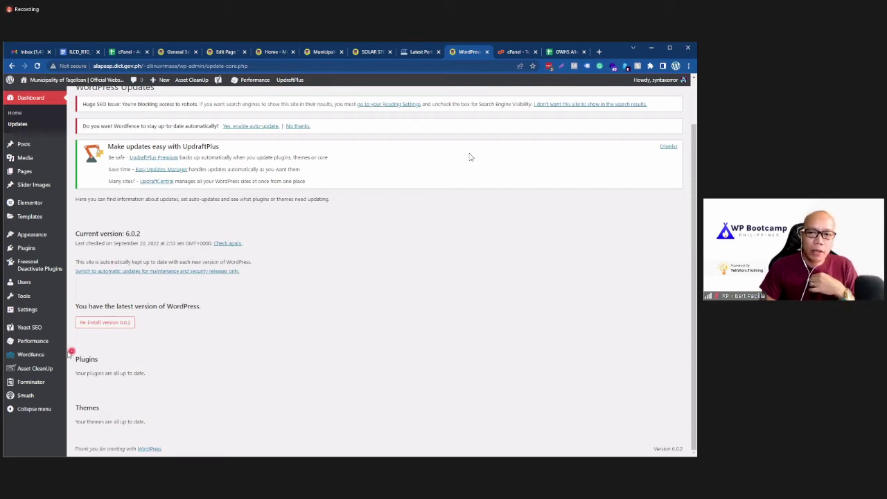
mouse_move(43, 344)
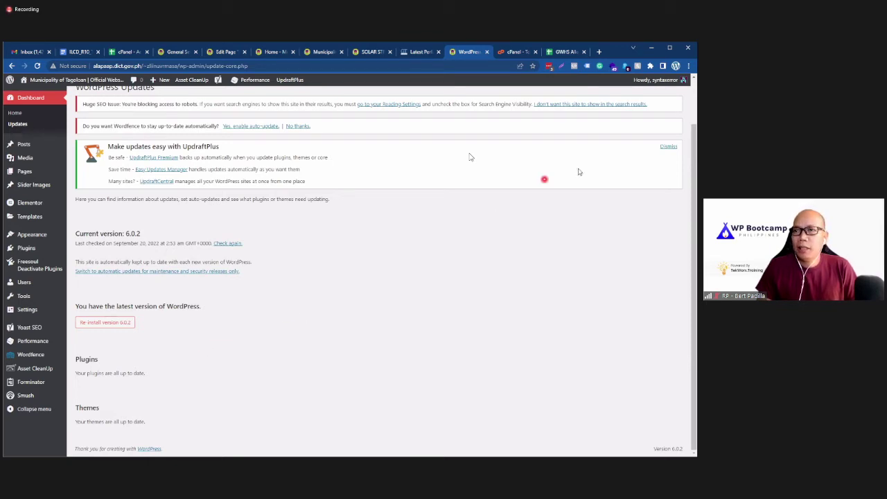
left_click(668, 146)
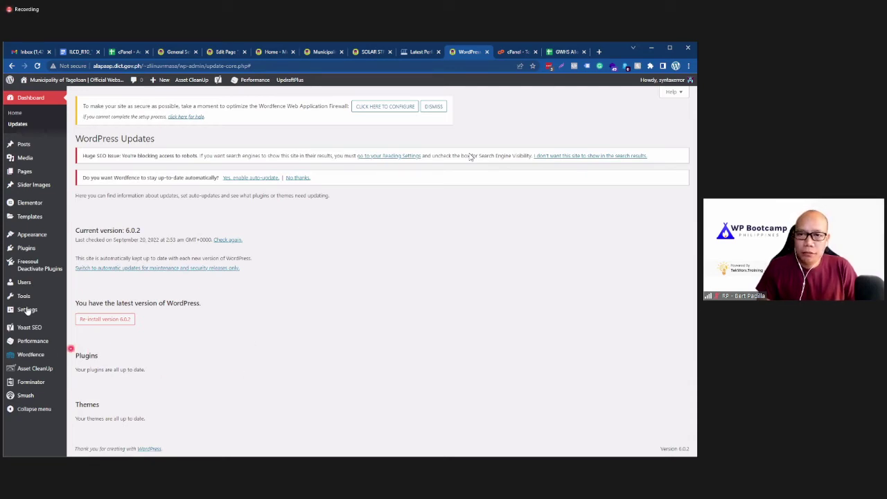
Step: View installed themes, decline the Wordfence auto-update suggestion, and go to Installed Plugins
mouse_move(50, 239)
left_click(89, 235)
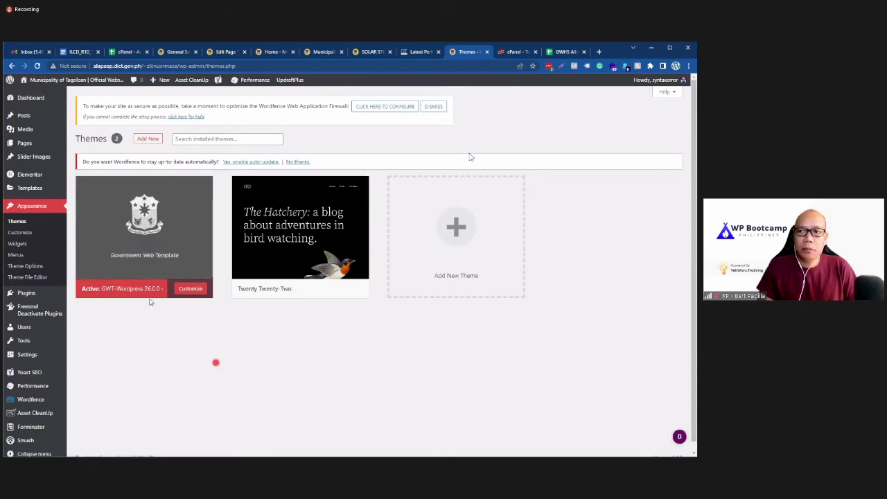
mouse_move(122, 234)
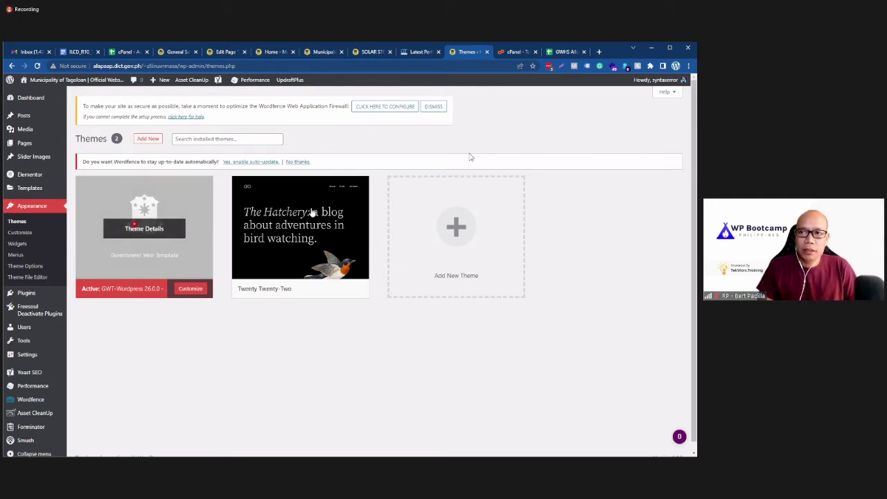
mouse_move(329, 206)
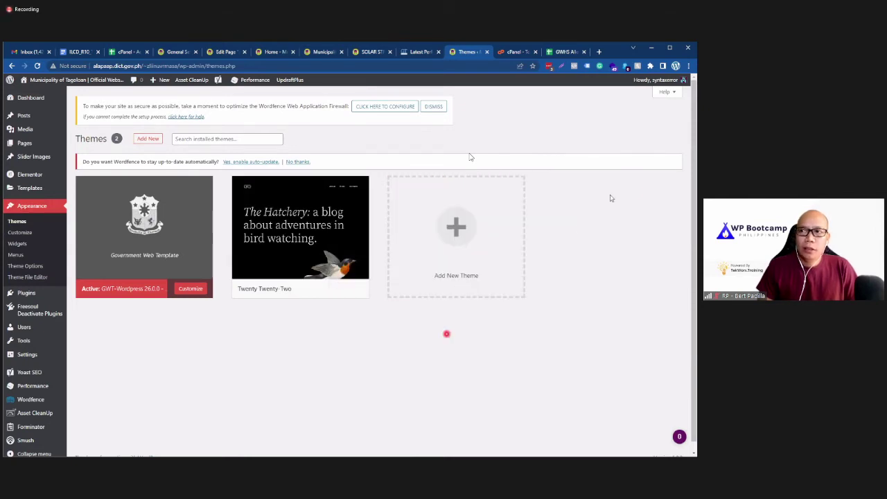
left_click(298, 162)
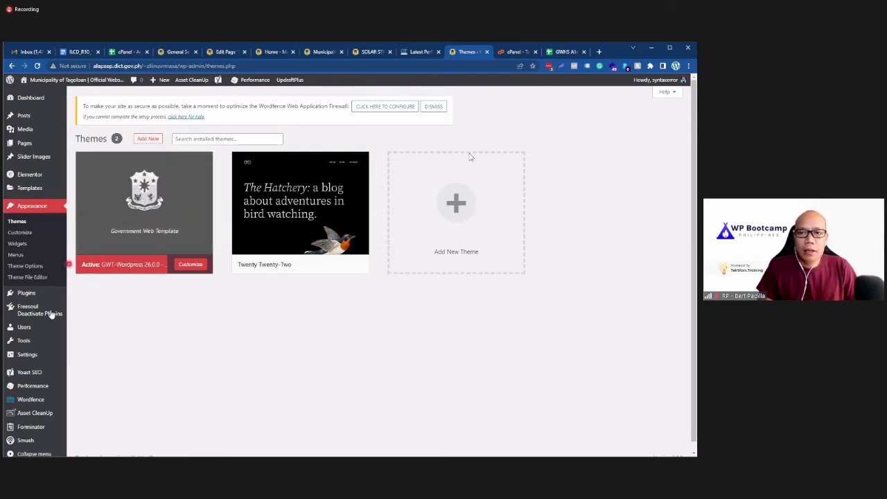
left_click(89, 300)
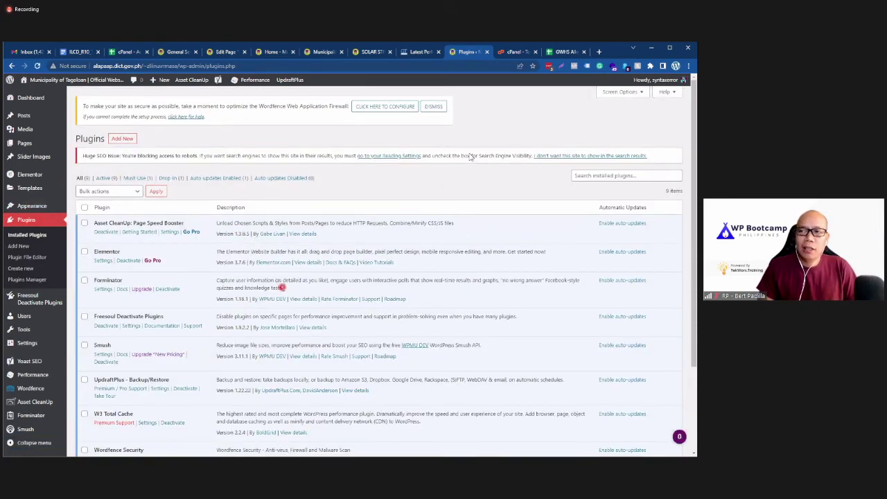
Step: Review the nine plugins on Installed Plugins, then return to the admin Dashboard
scroll(282, 287, "down", 3)
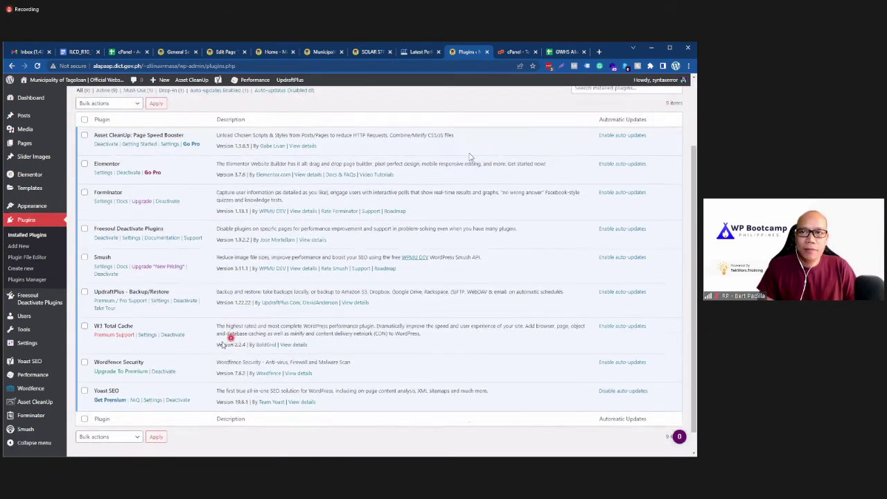
scroll(228, 337, "up", 3)
scroll(208, 333, "down", 2)
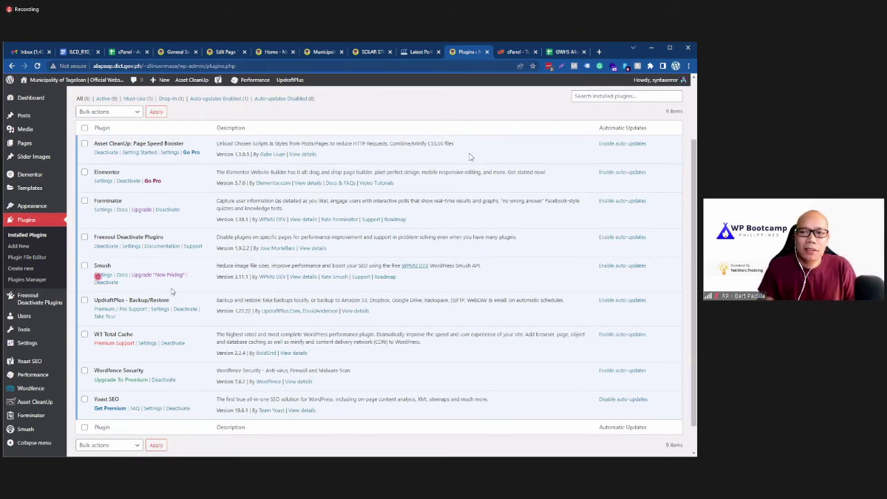
scroll(154, 305, "up", 1)
scroll(154, 306, "down", 1)
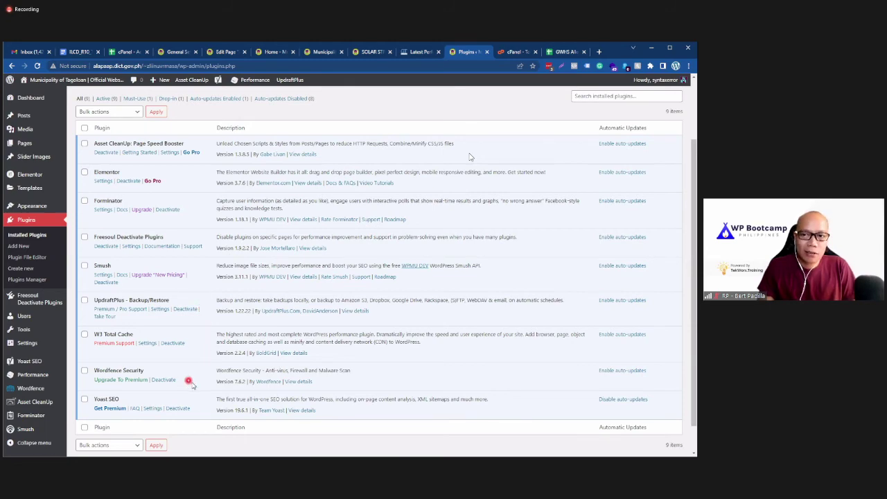
scroll(191, 383, "up", 3)
scroll(191, 383, "down", 3)
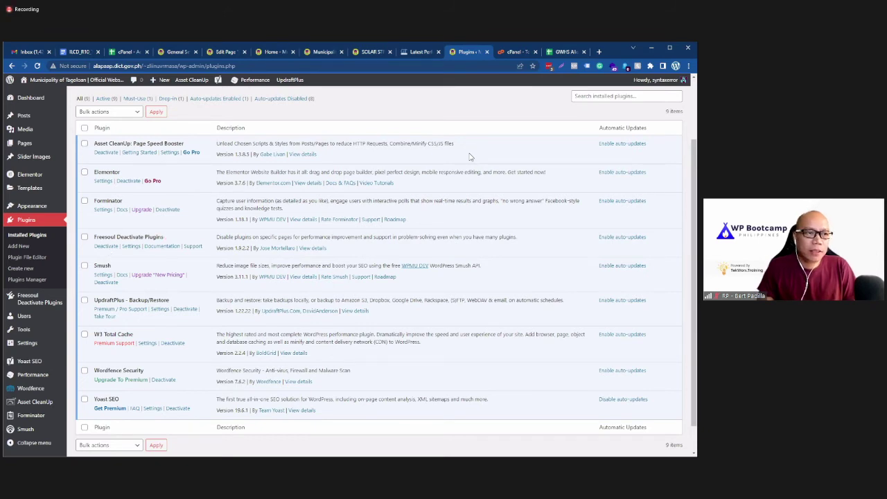
scroll(469, 157, "up", 2)
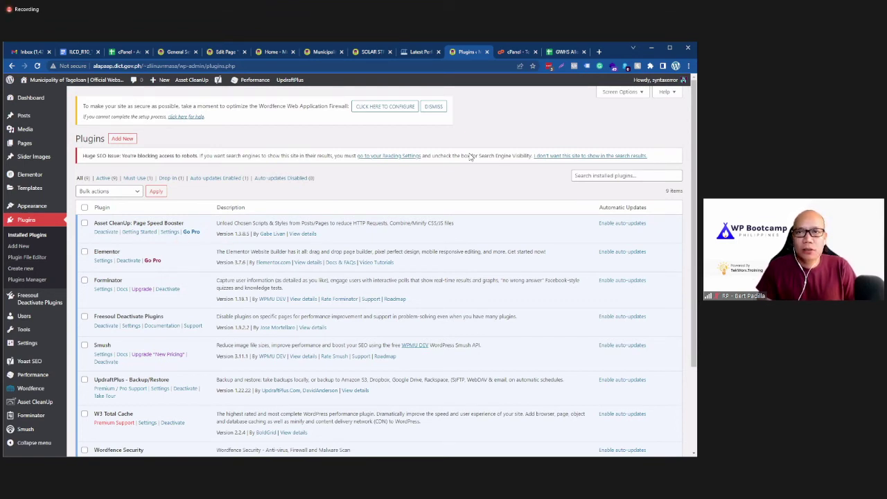
mouse_move(47, 208)
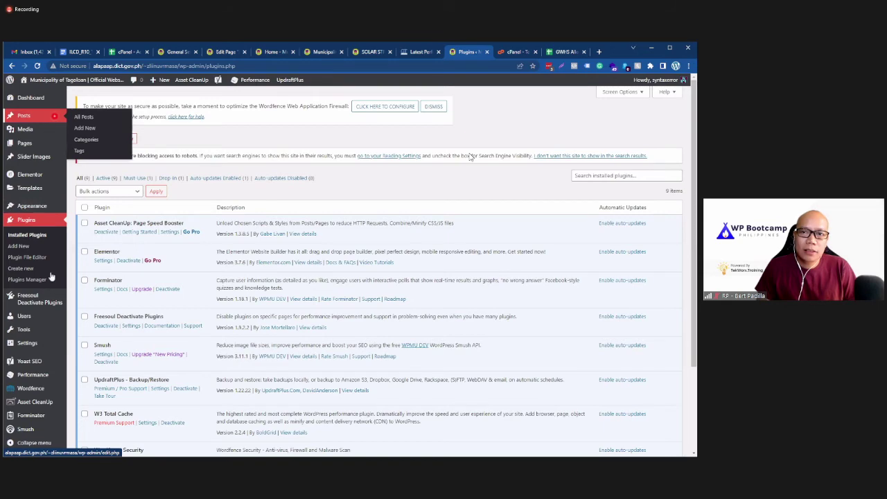
scroll(25, 360, "down", 2)
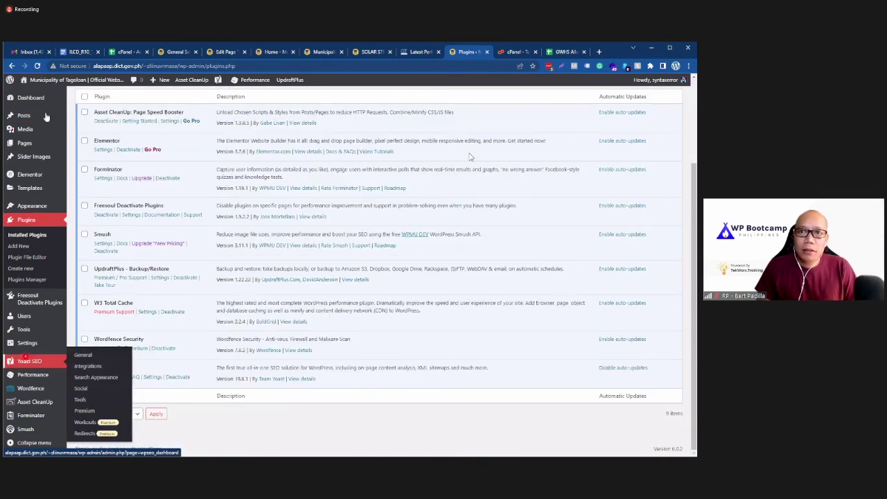
scroll(47, 111, "up", 2)
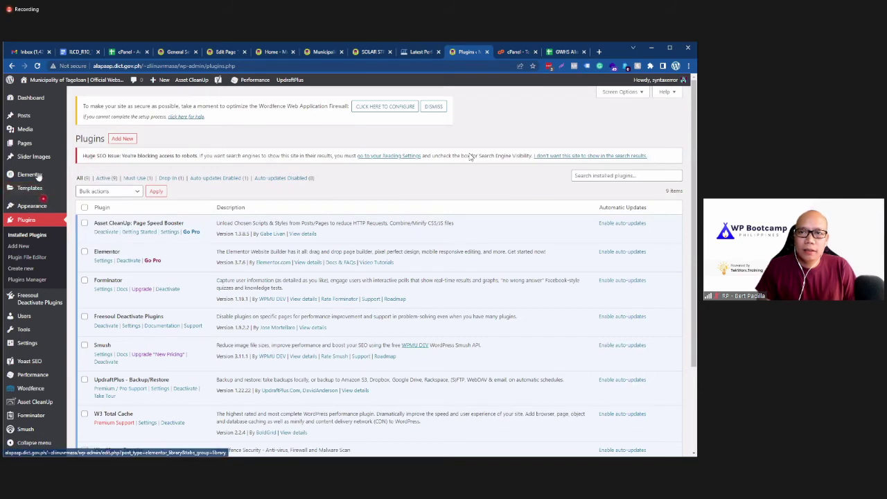
left_click(33, 99)
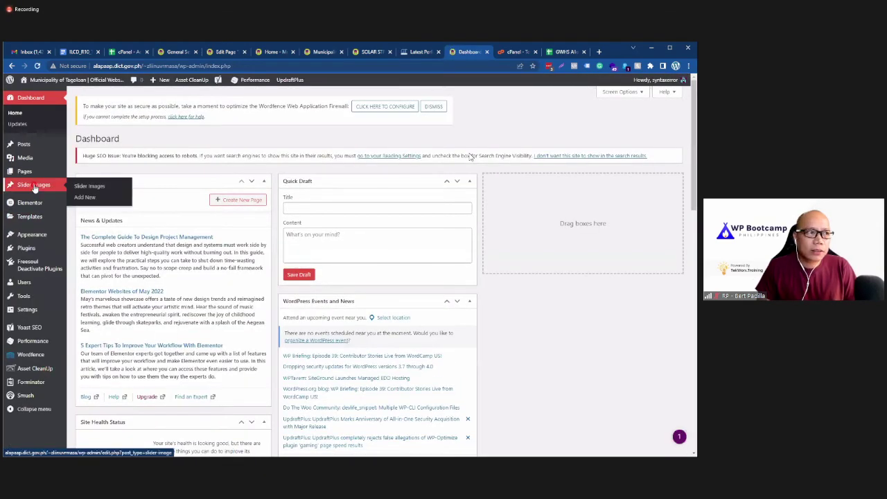
Step: Check the site in the cPanel accounts sheet, then return to the WordPress Dashboard toward Settings > Discussion
mouse_move(41, 393)
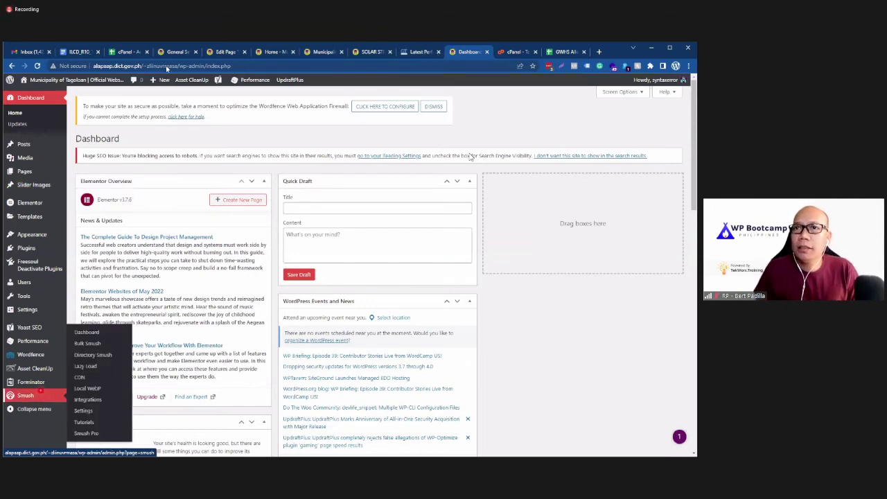
left_click(126, 52)
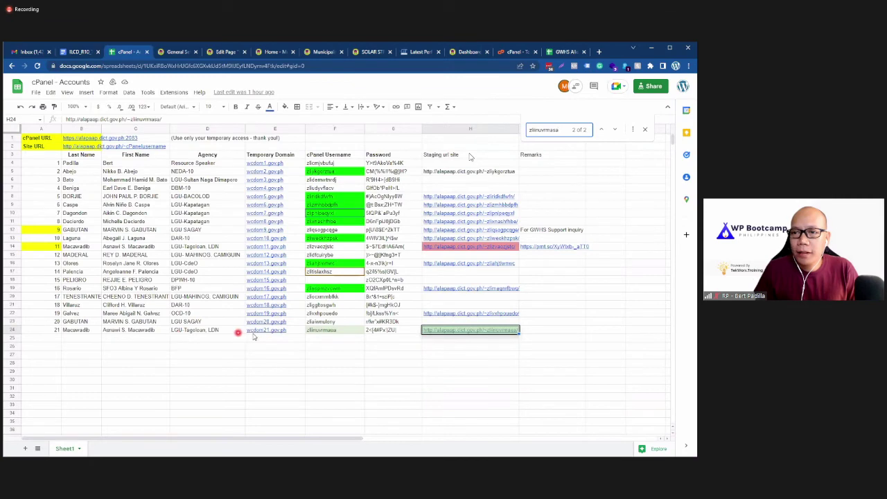
left_click(456, 53)
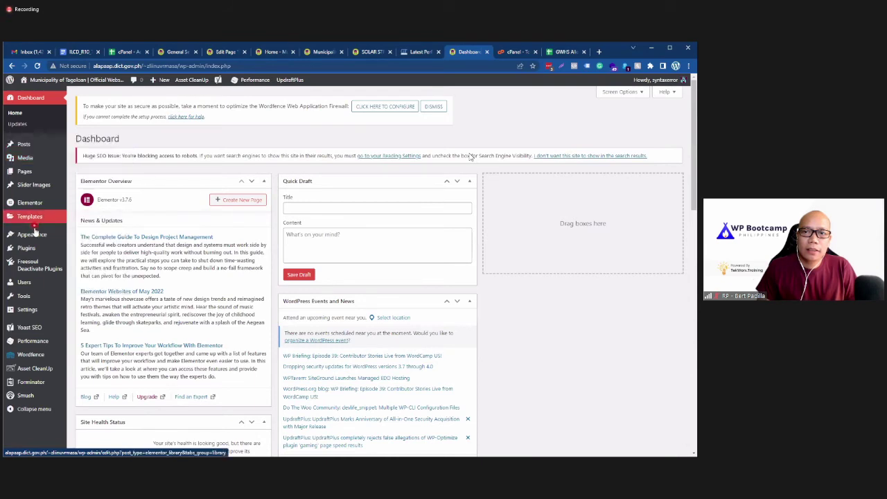
mouse_move(38, 235)
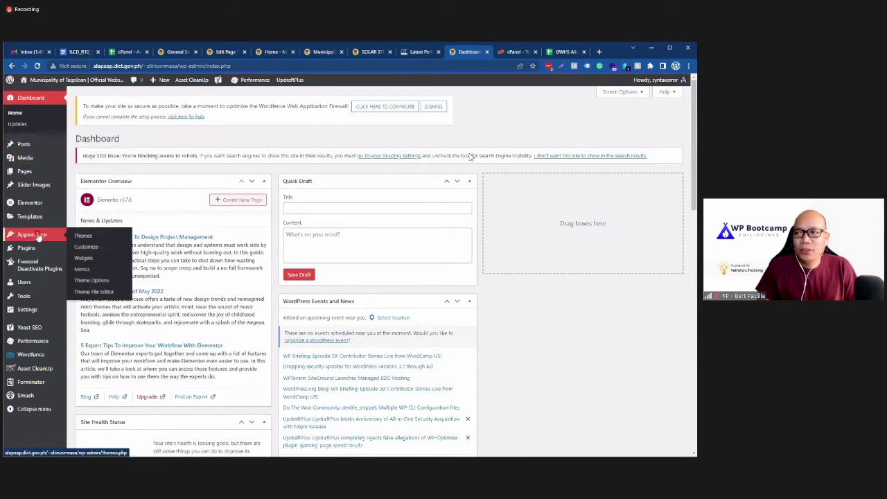
scroll(38, 237, "down", 1)
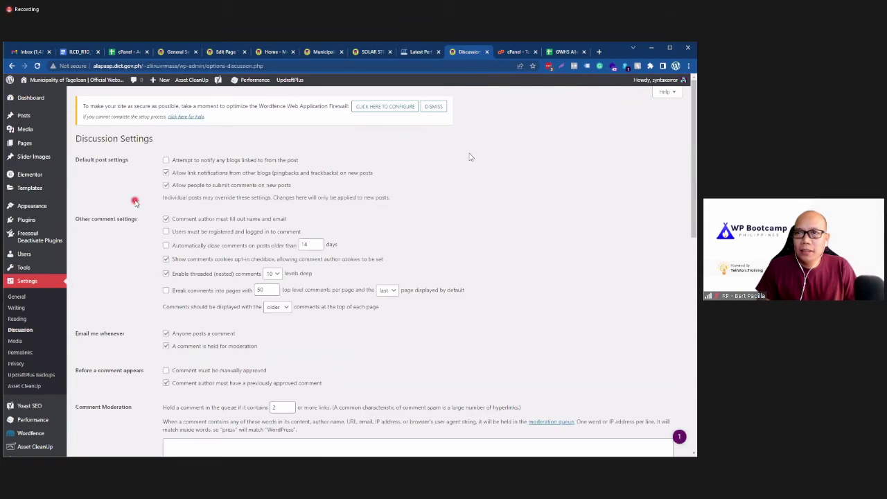
Step: Look over the comment options on the Discussion Settings page
scroll(135, 201, "down", 5)
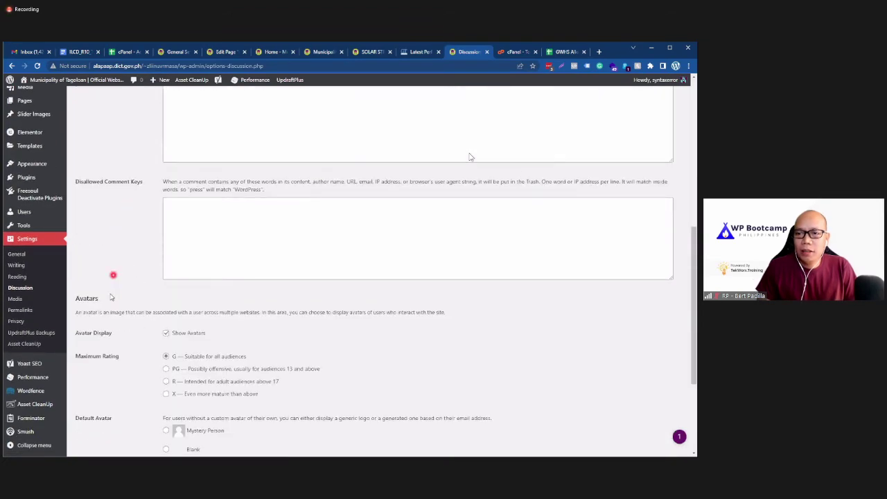
scroll(113, 291, "down", 3)
scroll(113, 291, "up", 4)
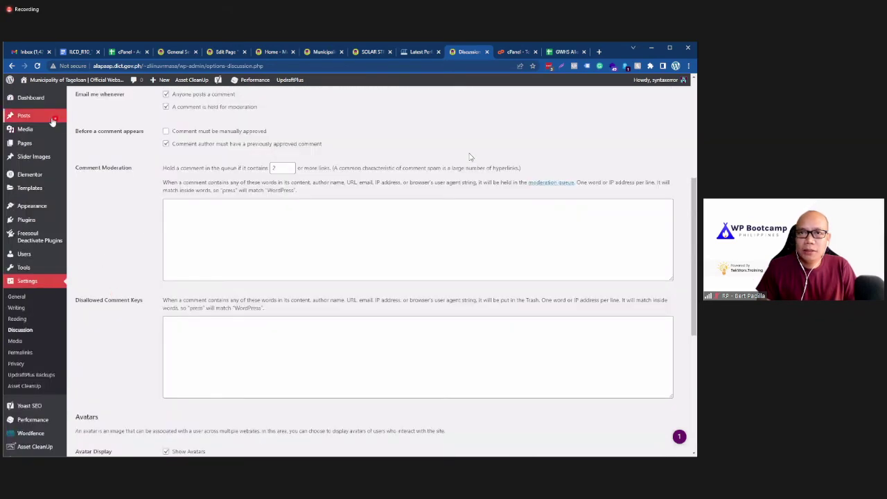
mouse_move(45, 125)
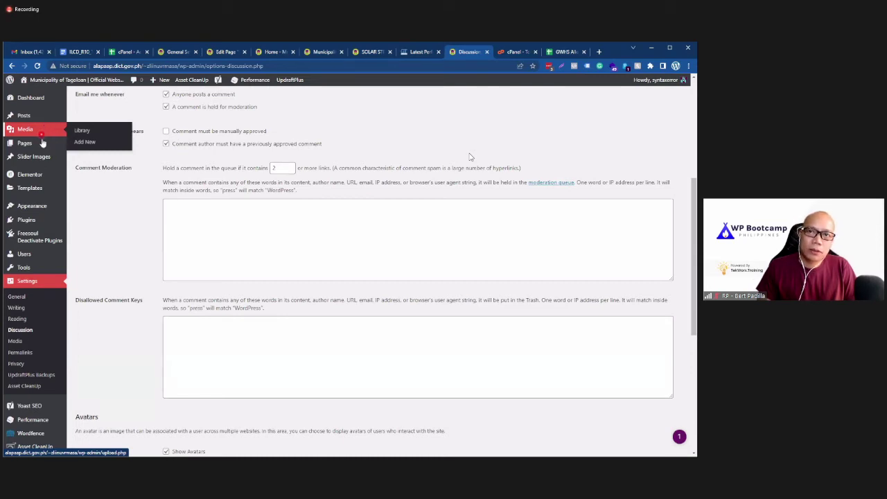
mouse_move(42, 158)
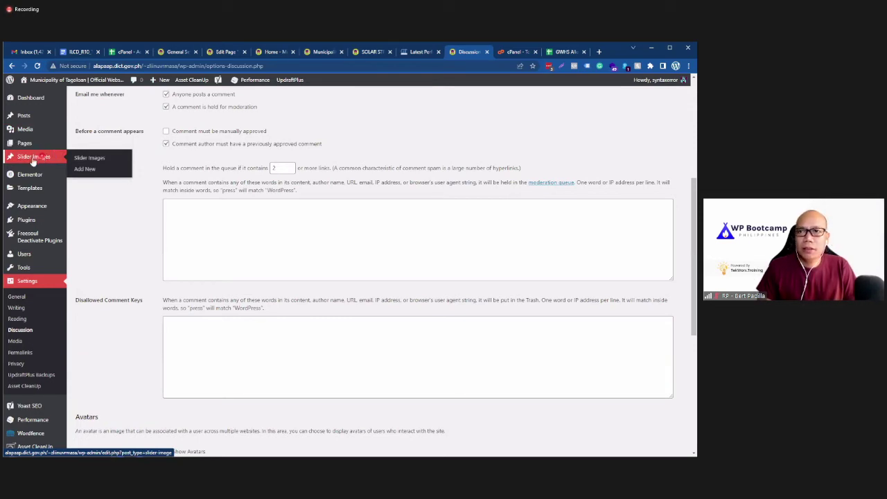
mouse_move(34, 189)
scroll(36, 190, "up", 4)
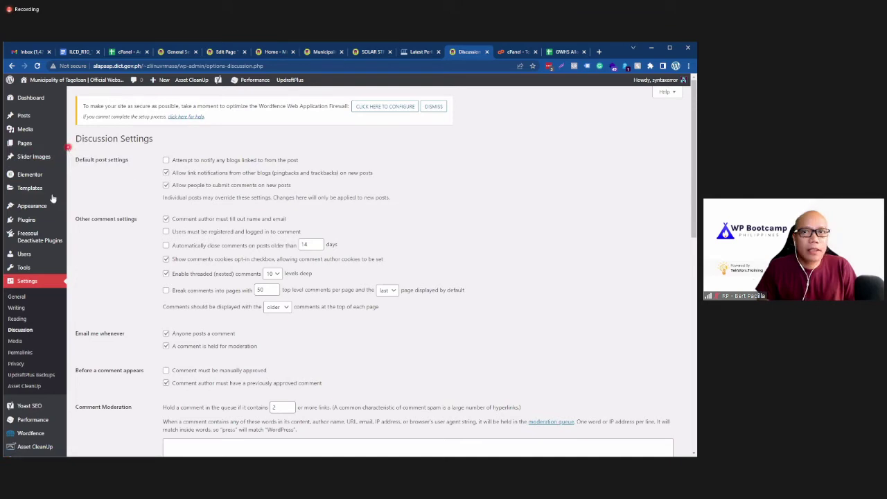
Step: Dismiss the Wordfence firewall notice and switch to the cPanel tools tab
scroll(117, 178, "down", 2)
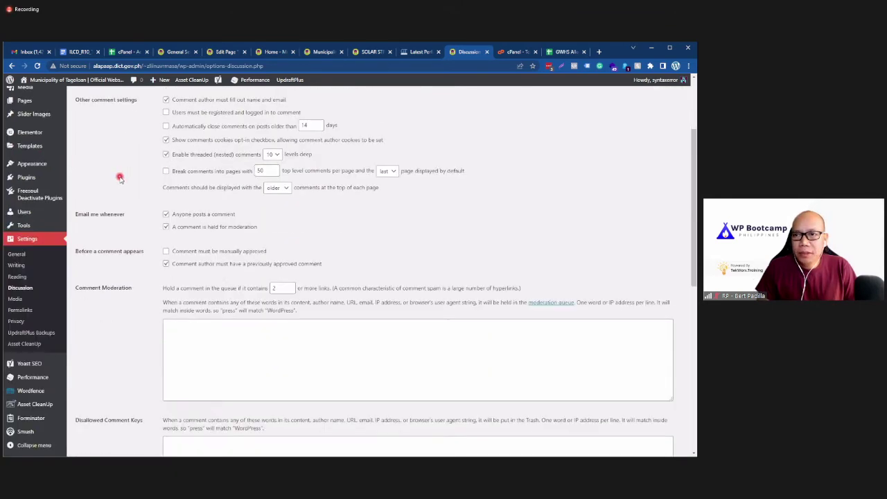
scroll(119, 177, "down", 4)
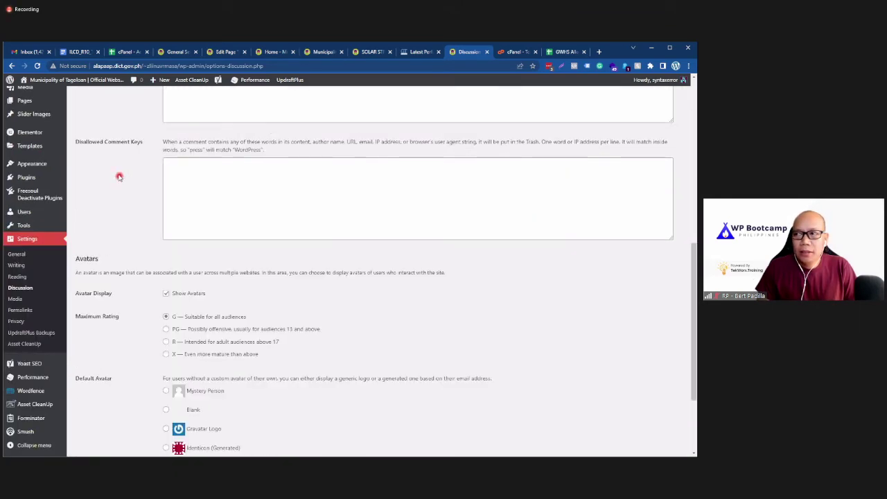
scroll(119, 177, "down", 2)
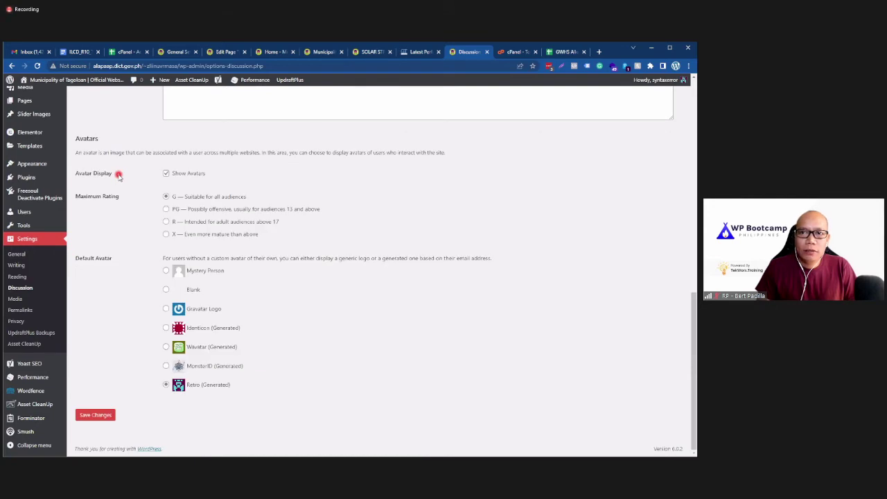
scroll(120, 177, "up", 10)
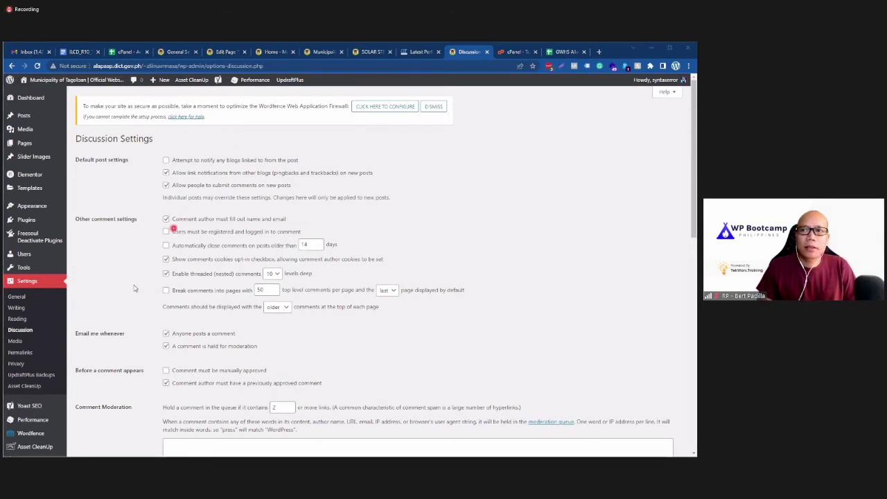
left_click(434, 106)
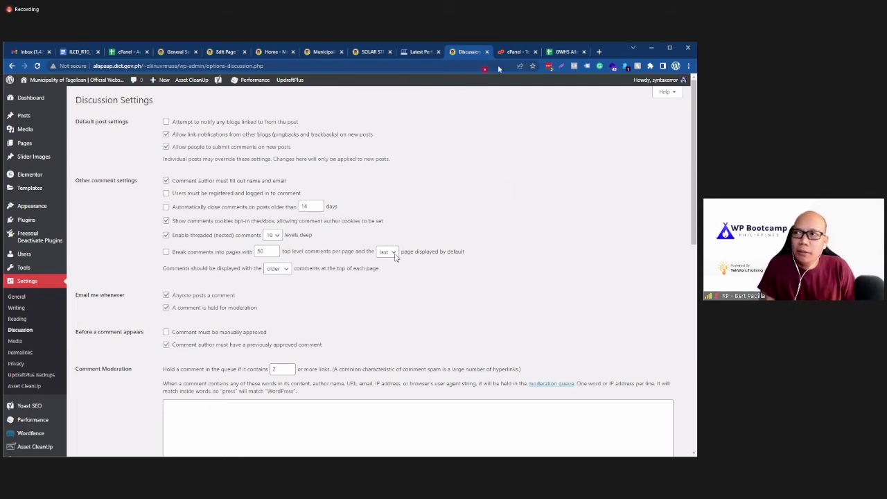
key("ctrl+Tab")
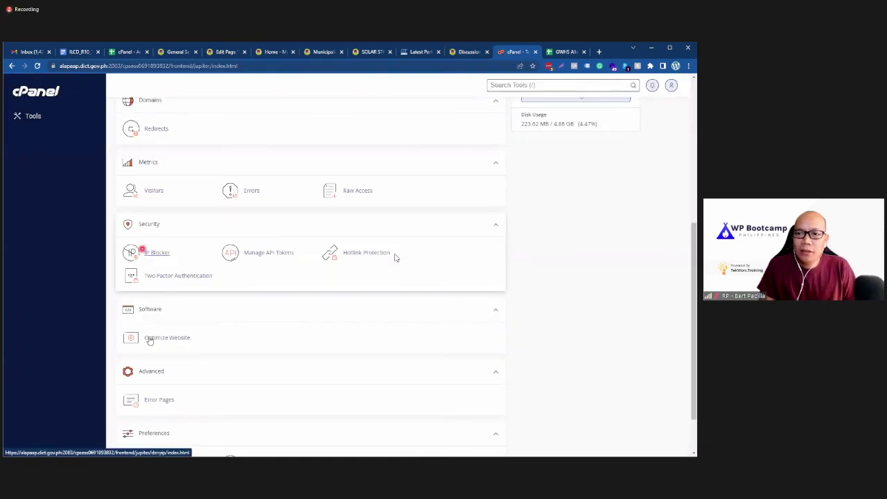
Step: Open phpMyAdmin for the site's WordPress database and browse the wp_comments table
scroll(163, 336, "up", 1)
scroll(163, 336, "up", 5)
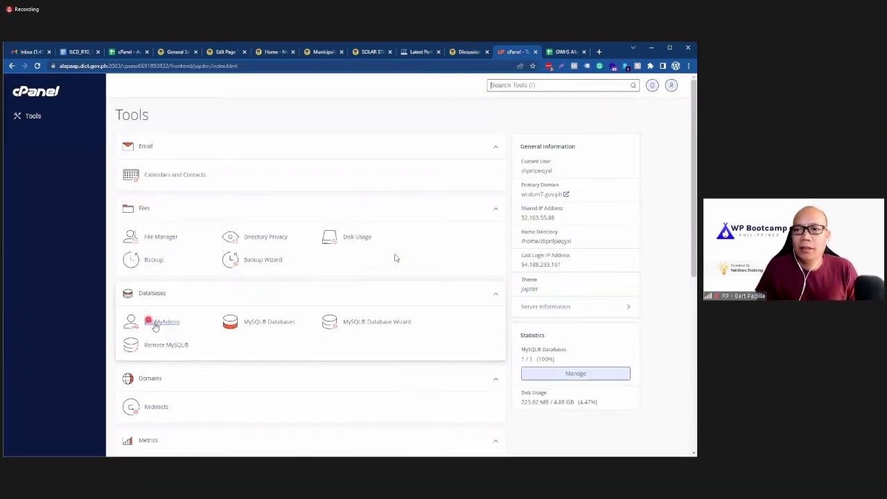
left_click(157, 322)
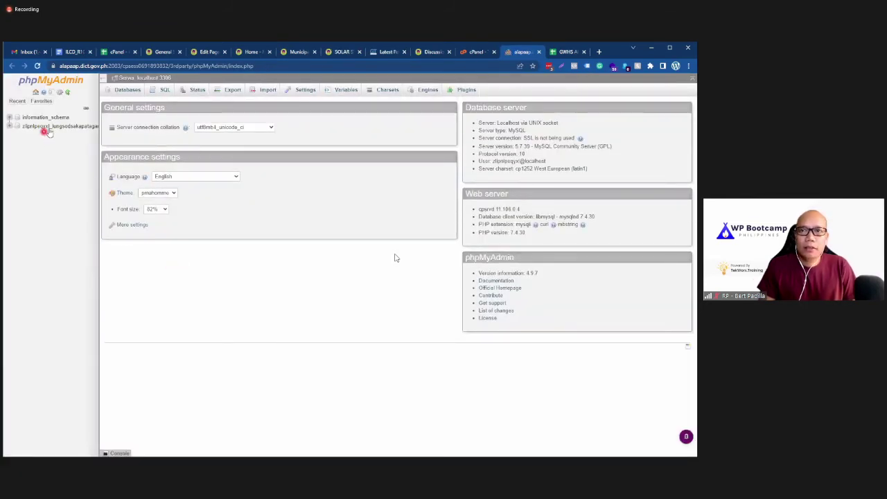
left_click(48, 127)
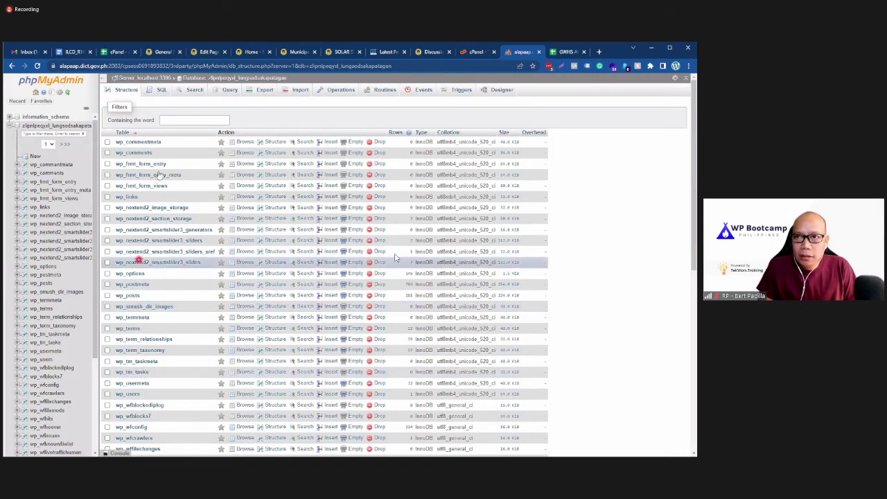
left_click(142, 152)
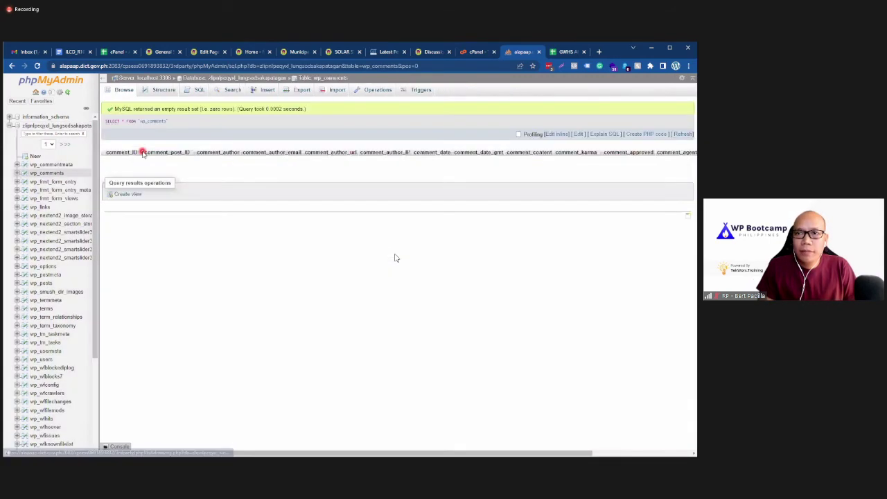
left_click(12, 66)
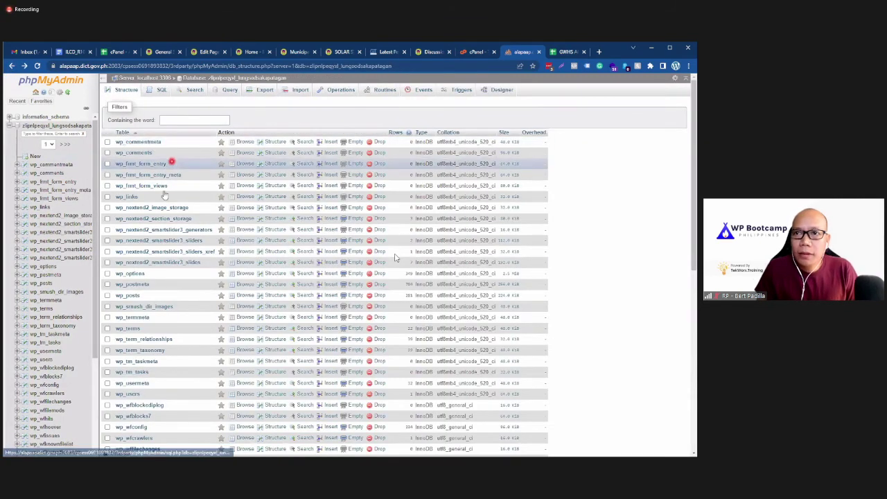
Step: Filter tables by 'comment', inspect wp_comments rows and operations, then return to WordPress
left_click(200, 121)
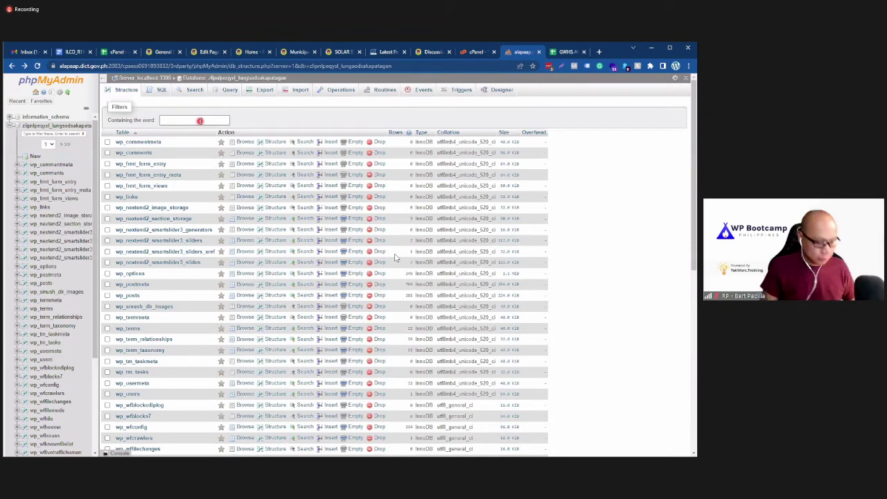
type("comment")
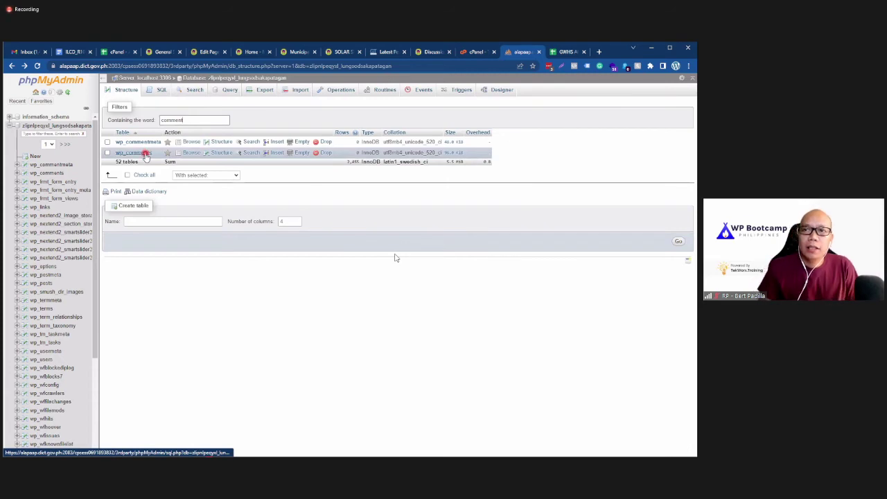
left_click(145, 154)
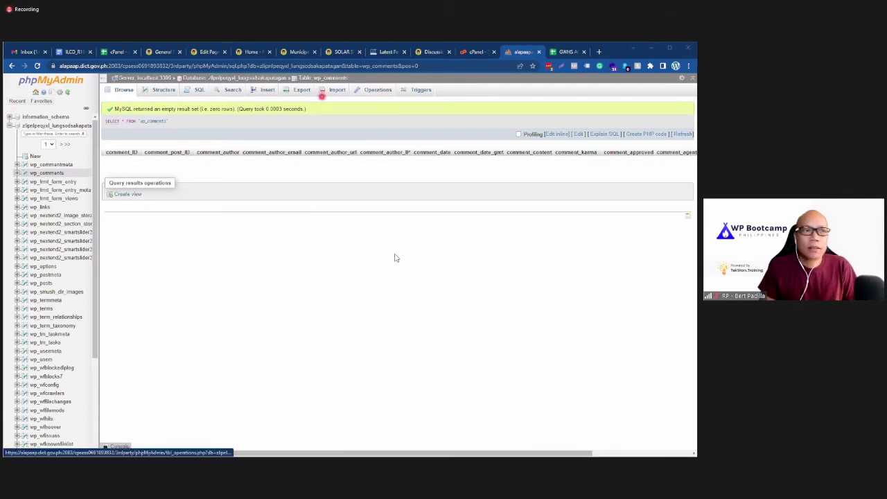
left_click(377, 91)
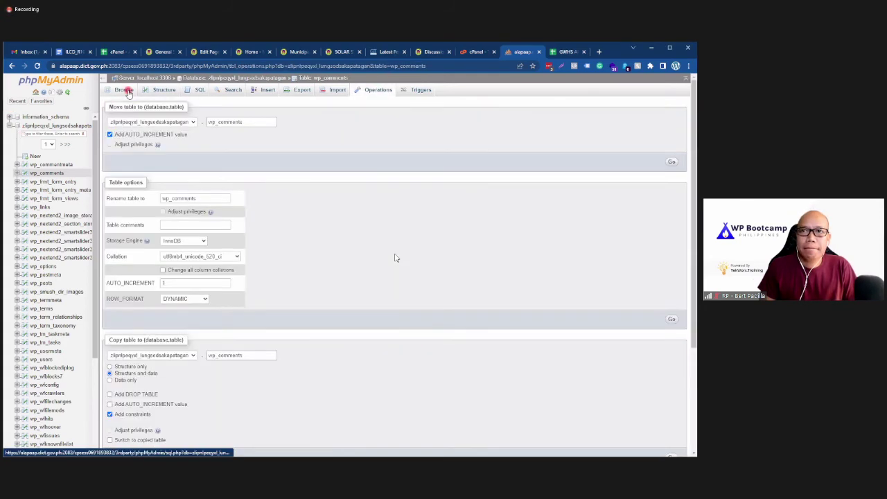
left_click(125, 91)
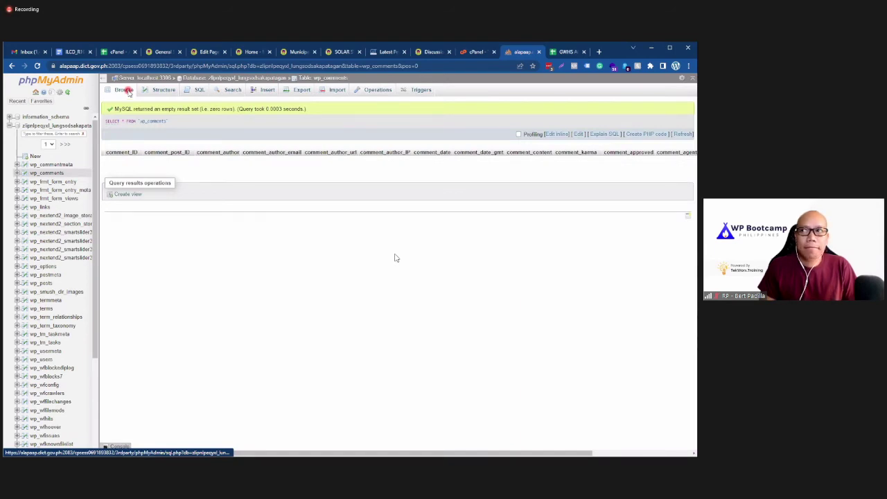
left_click(263, 280)
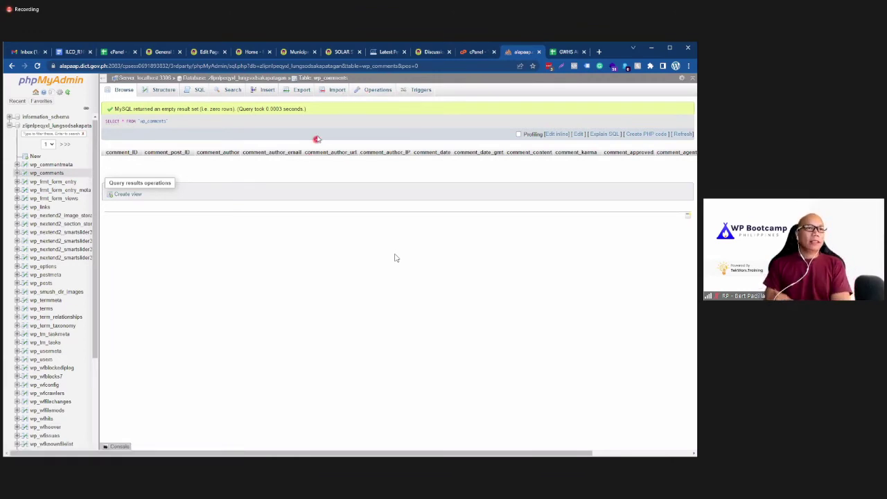
left_click(429, 52)
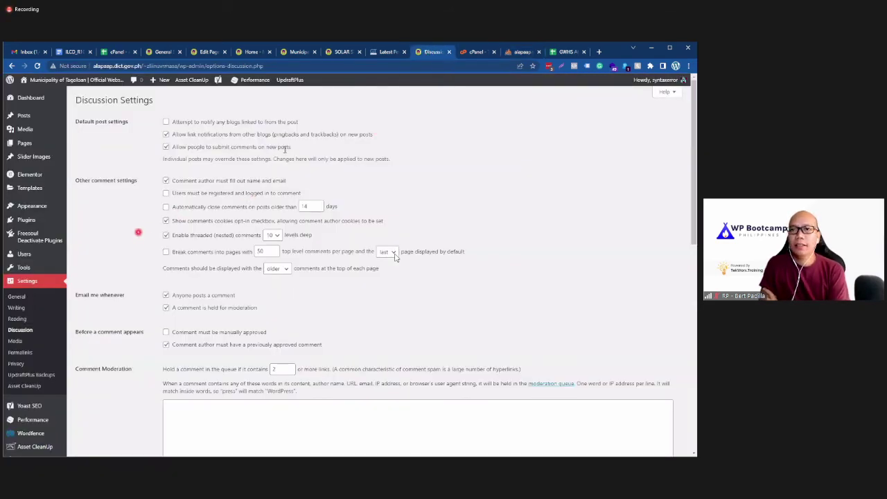
left_click(514, 53)
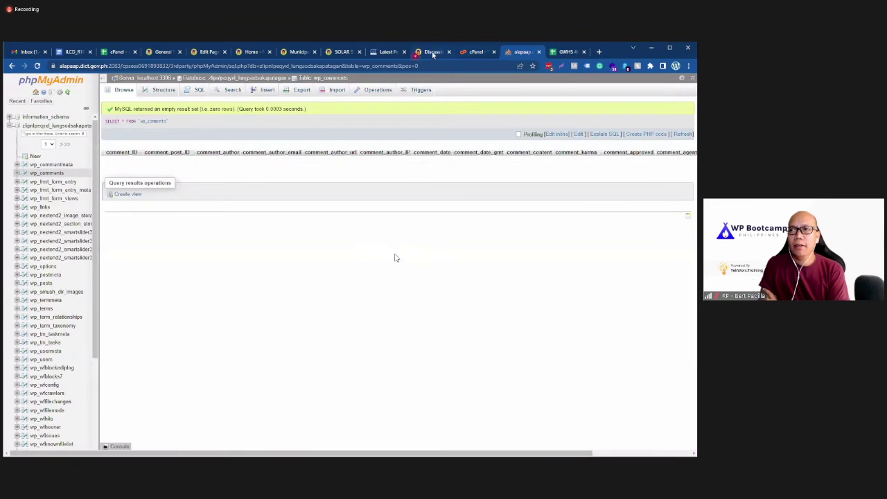
left_click(426, 53)
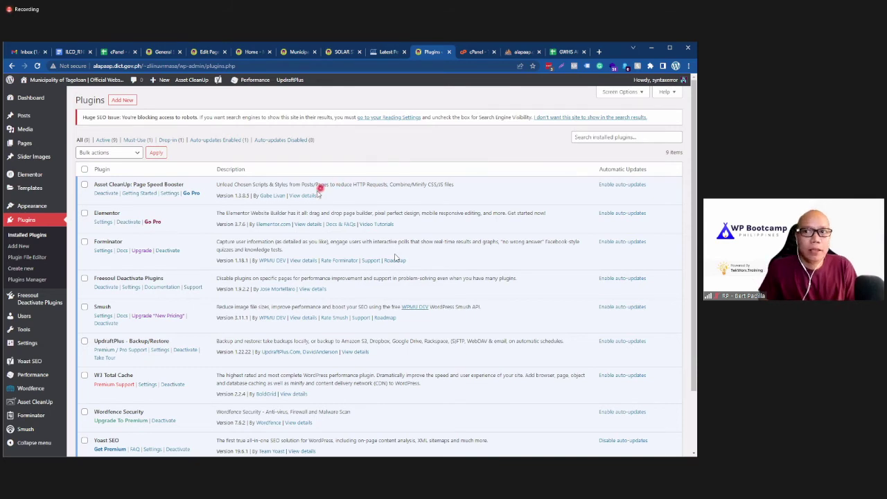
Step: View the Asset CleanUp plugin details and enable auto-updates for UpdraftPlus
left_click(310, 197)
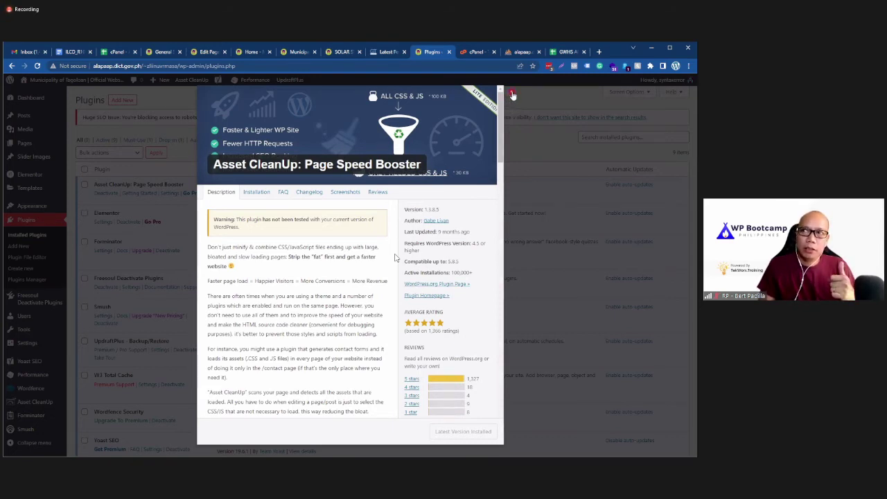
left_click(511, 93)
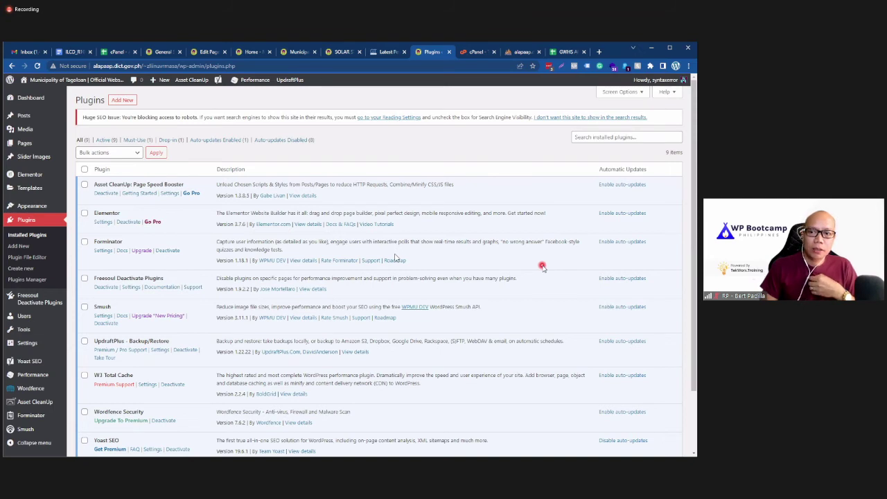
scroll(543, 268, "down", 2)
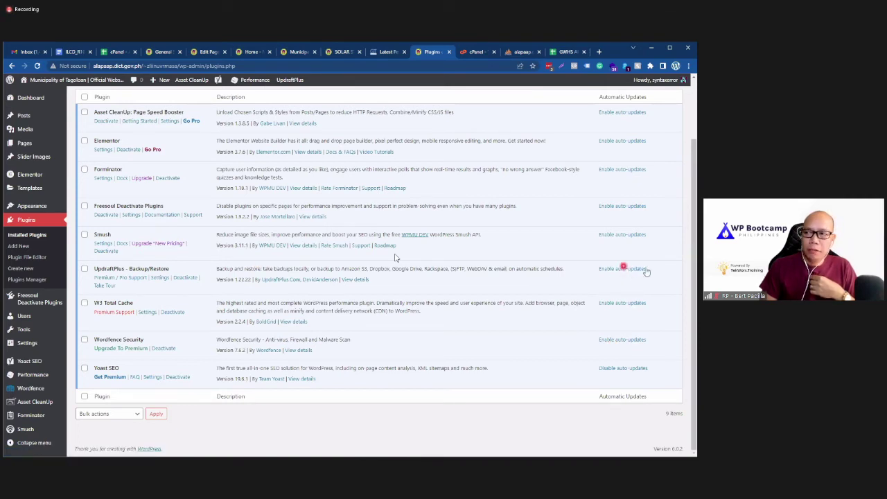
left_click(622, 269)
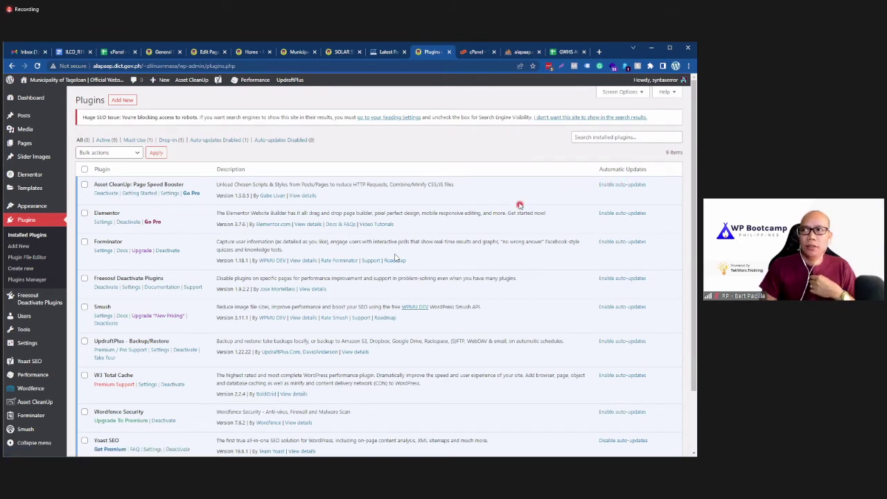
left_click(516, 52)
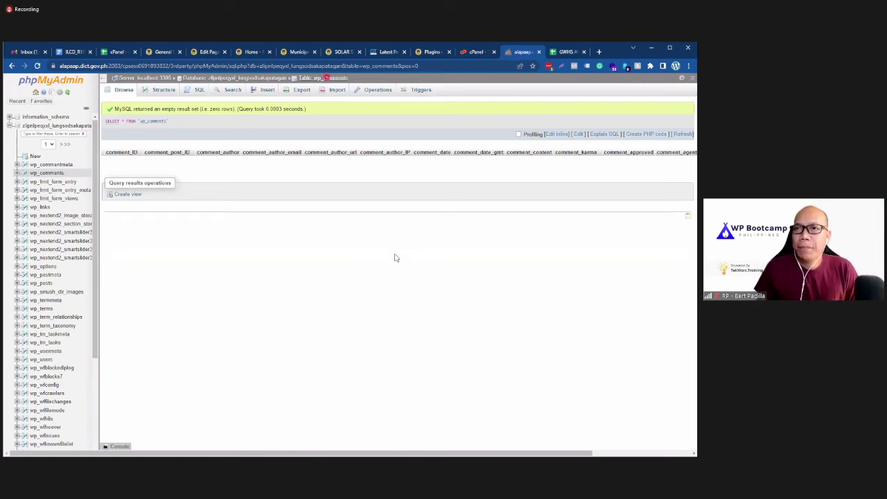
Step: Close the phpMyAdmin tab and go back to the WordPress list of nine installed plugins
left_click(536, 52)
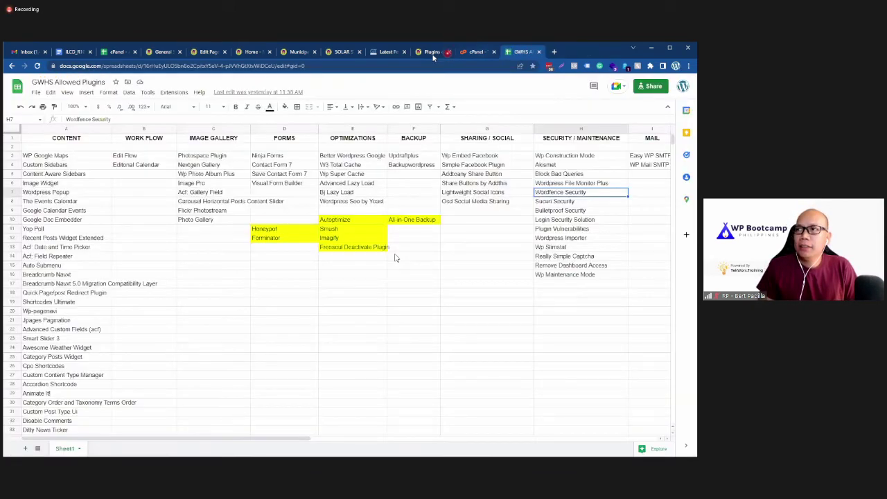
left_click(432, 51)
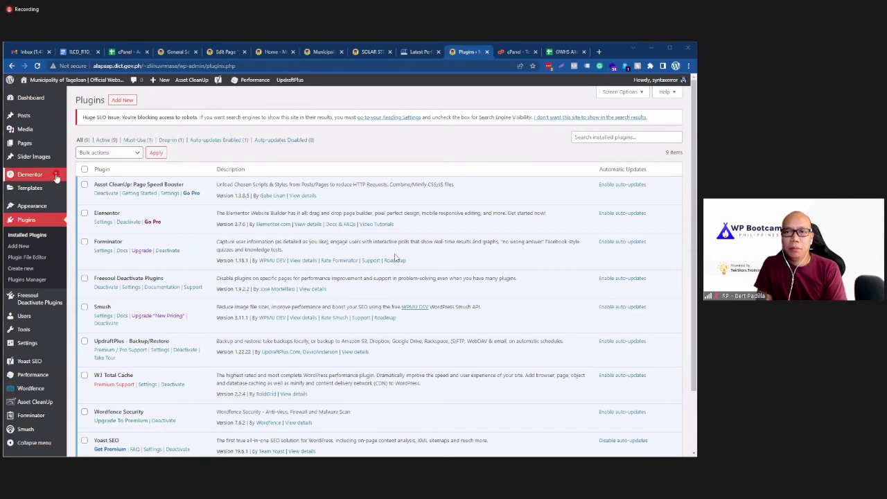
scroll(194, 326, "down", 2)
scroll(191, 338, "up", 2)
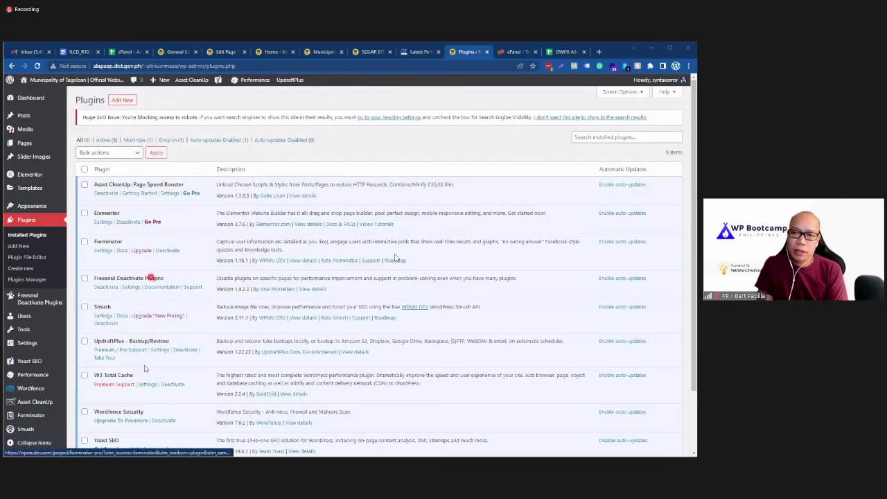
Step: Search the plugin directory for 'akisme', then install and activate Akismet Spam Protection
left_click(128, 99)
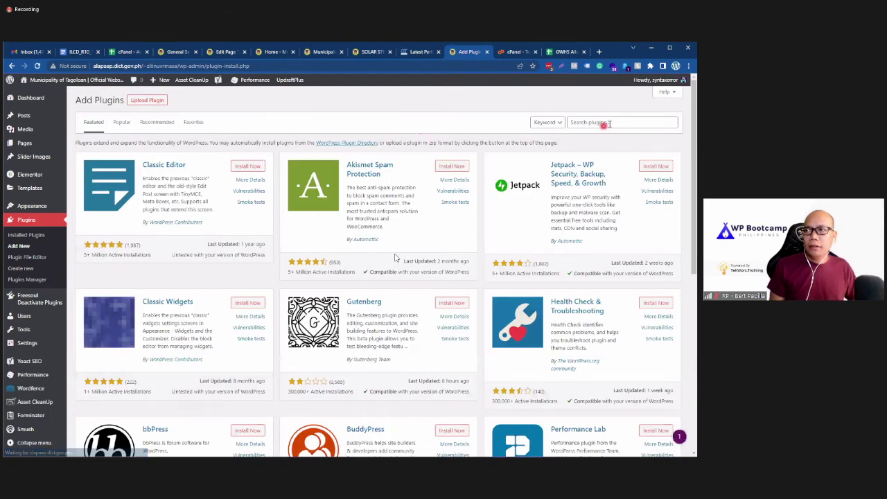
left_click(608, 123)
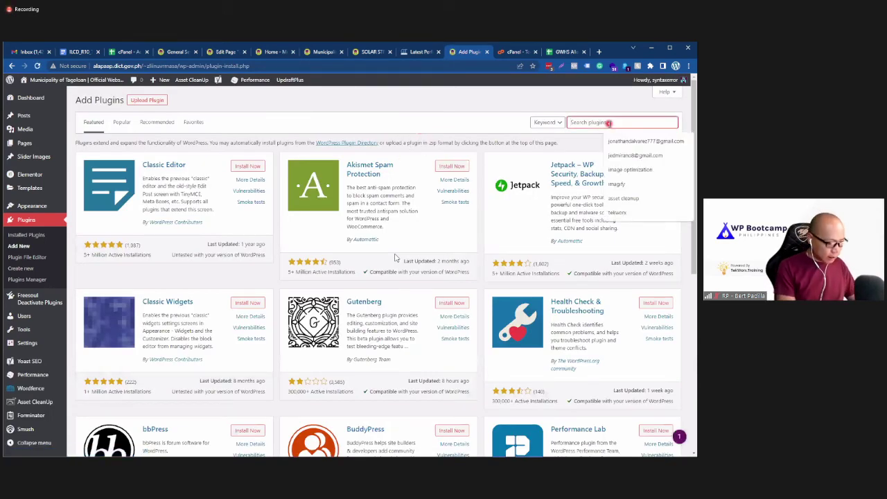
type("akismet")
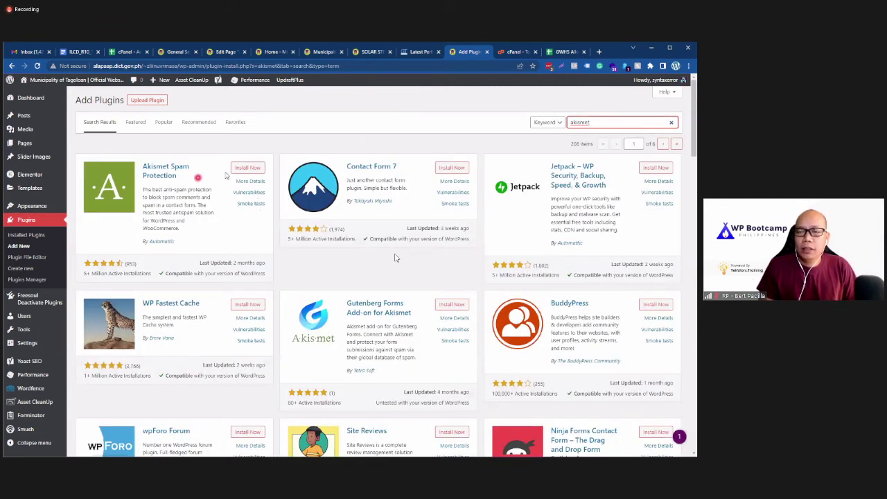
left_click(237, 169)
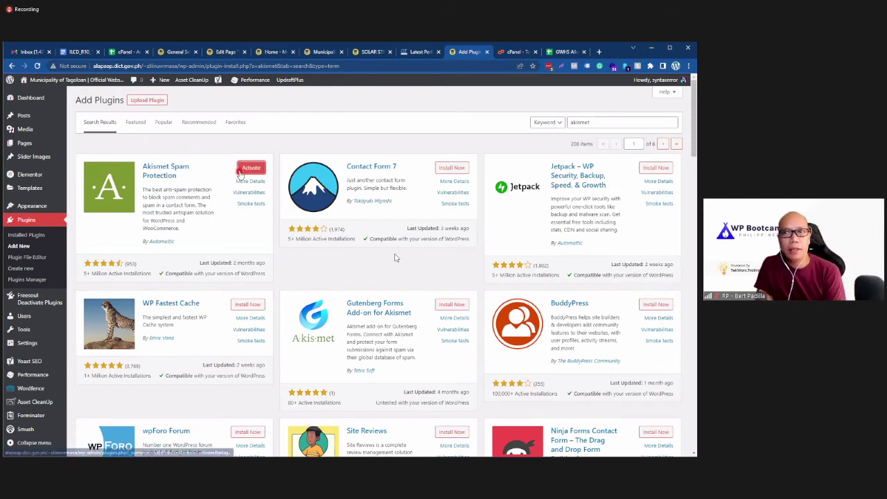
left_click(246, 171)
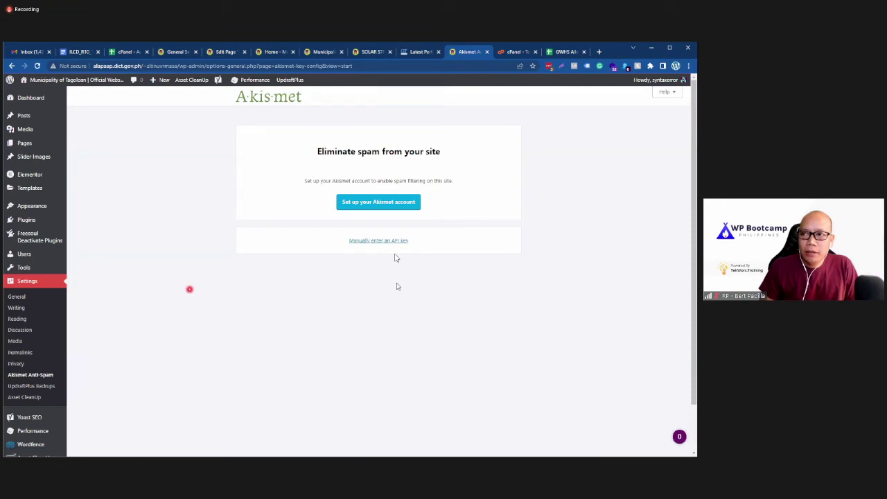
Step: Choose the Akismet Personal plan with the price set to $0/year
left_click(358, 203)
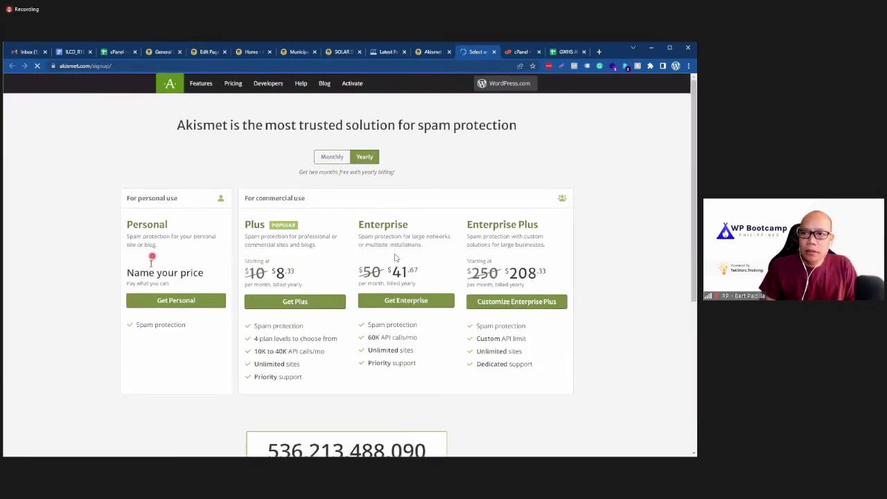
left_click(152, 300)
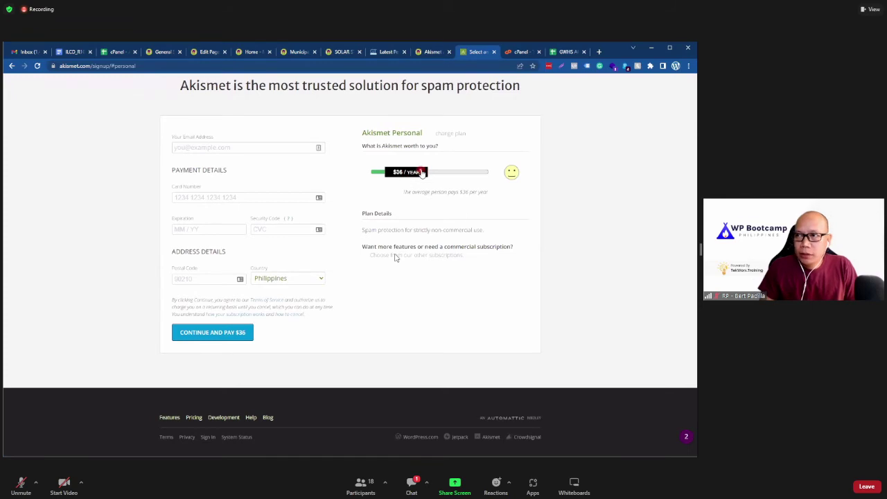
left_click_drag(420, 173, 350, 178)
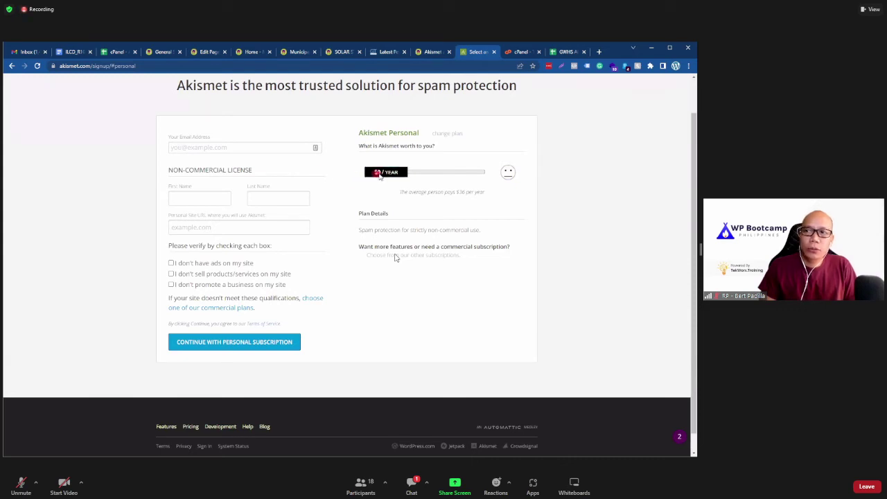
left_click_drag(376, 172, 326, 174)
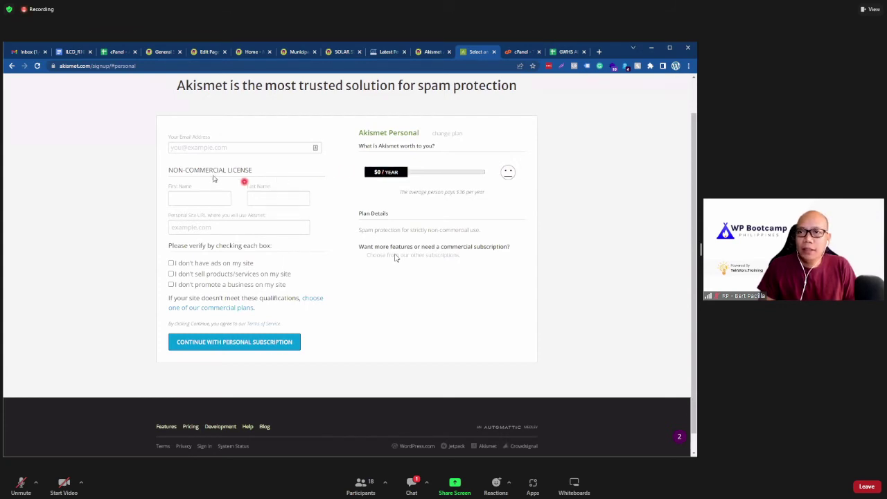
left_click(198, 148)
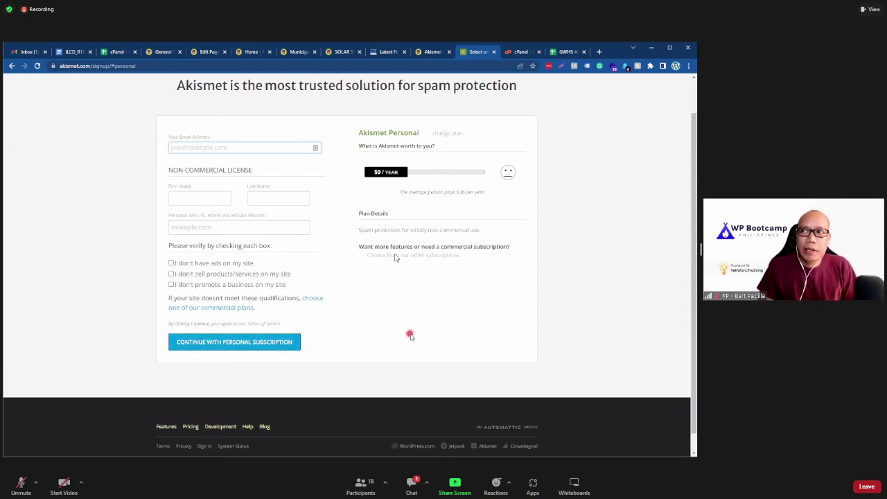
left_click(433, 55)
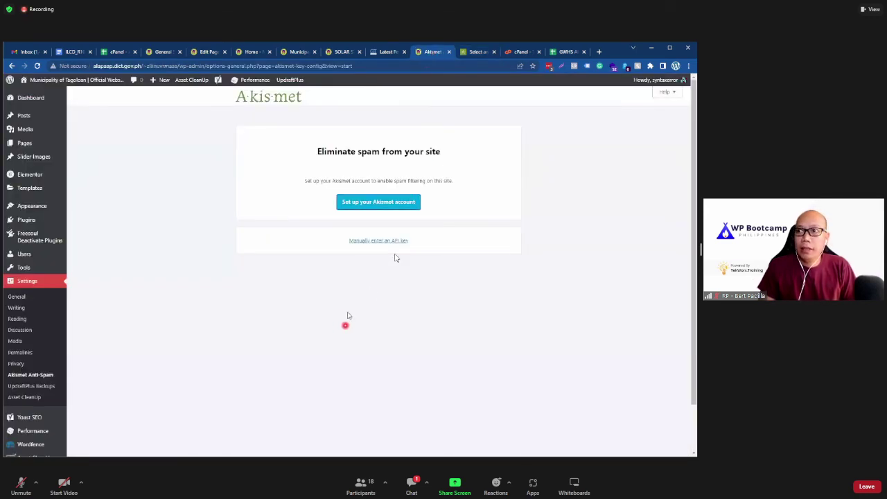
Step: Reveal the manual API key field, then confirm Akismet Anti-Spam 5.0 is listed and open its Settings
left_click(365, 241)
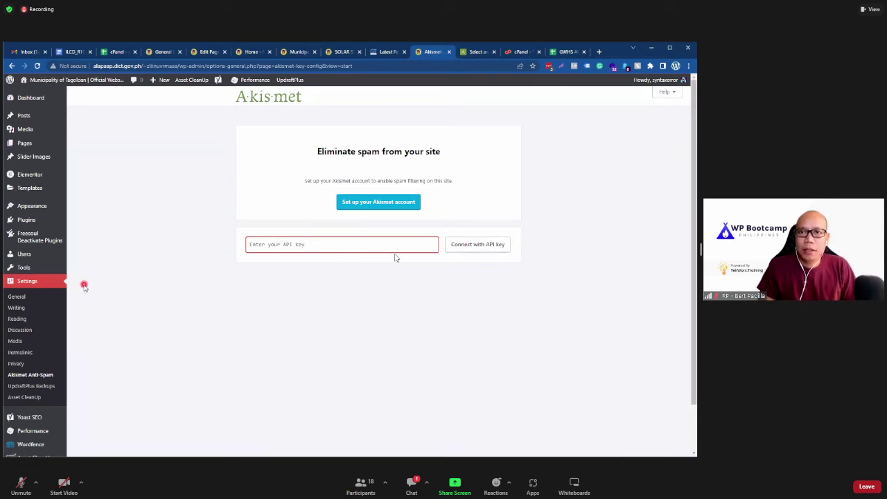
mouse_move(104, 221)
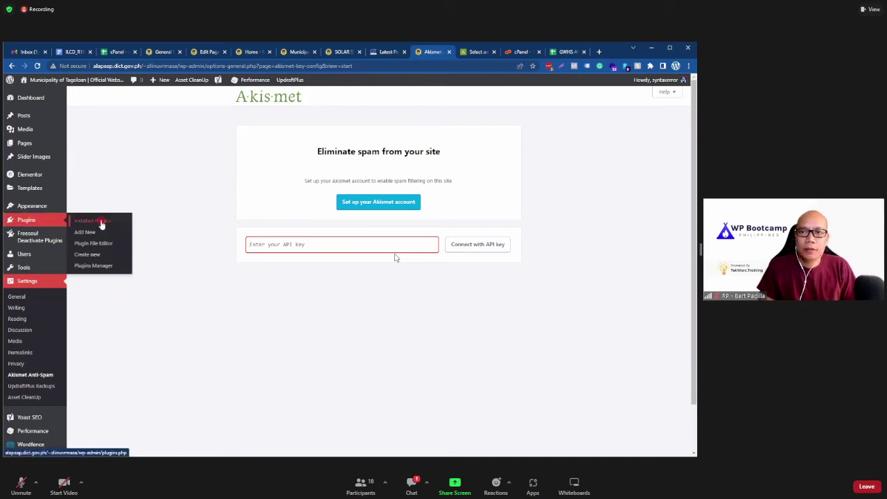
left_click(97, 221)
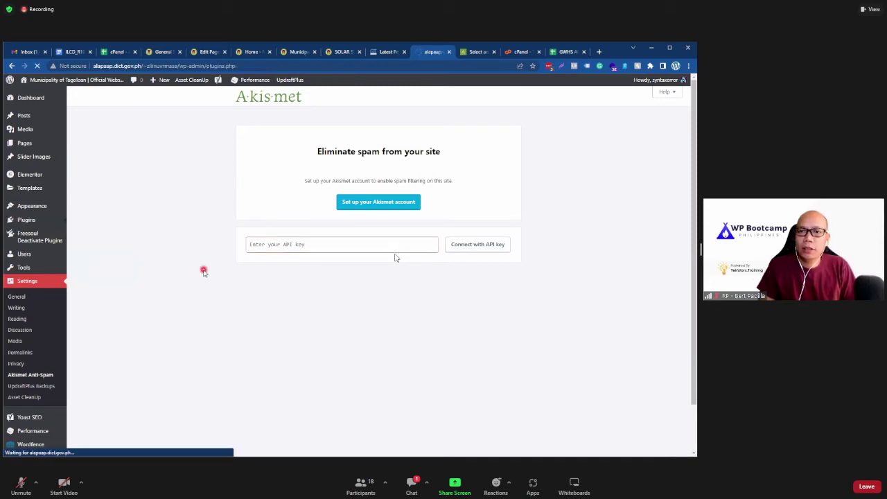
scroll(170, 271, "down", 5)
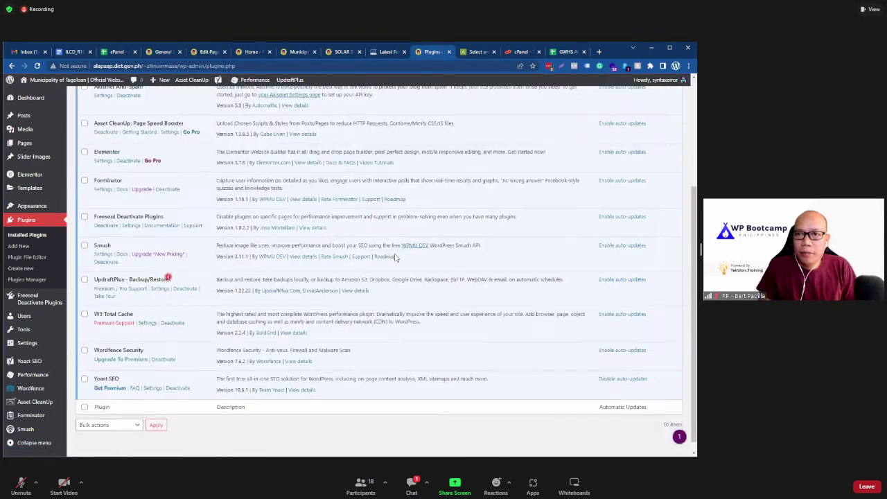
scroll(168, 277, "up", 5)
left_click(103, 215)
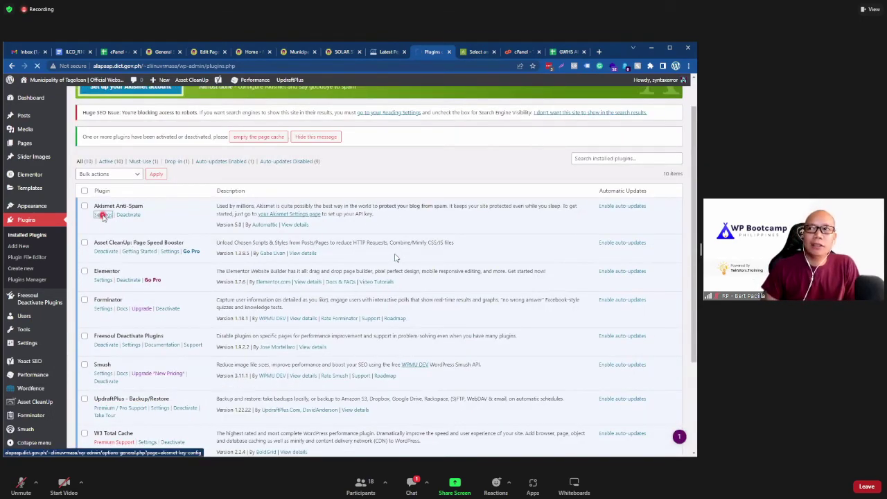
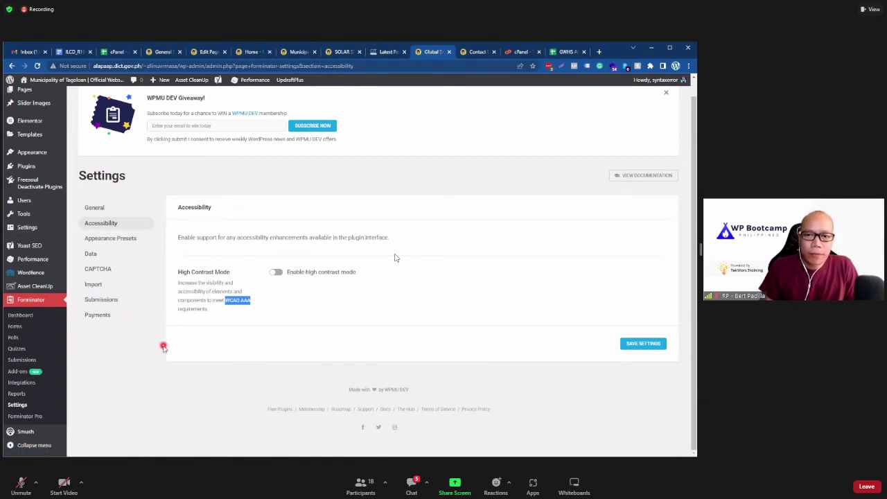
Step: Open the Forminator Dashboard, then move to Settings in the admin sidebar
left_click(33, 316)
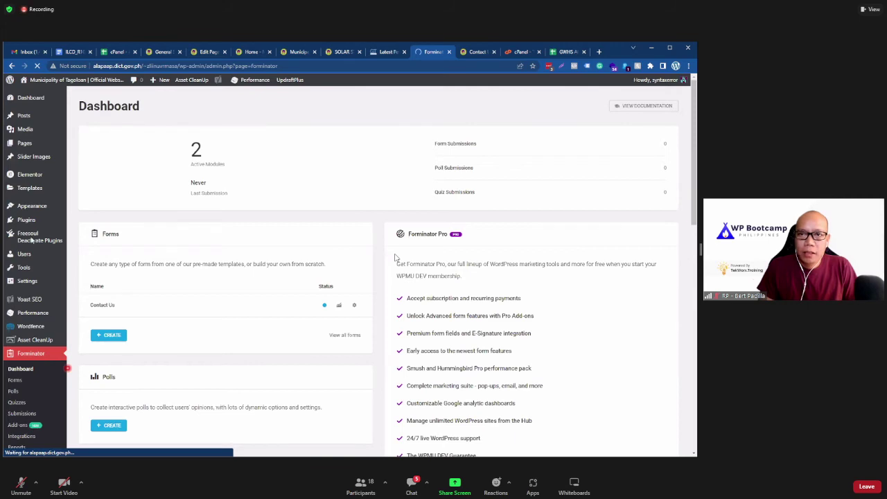
scroll(31, 239, "down", 1)
mouse_move(40, 234)
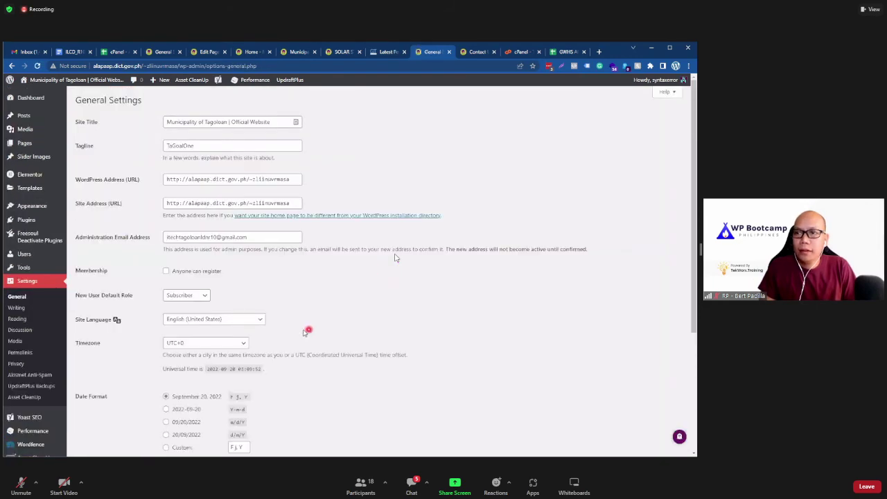
Step: Review the Administration Email Address in General Settings, then switch to the GWHS Allowed Plugins sheet
scroll(395, 258, "down", 3)
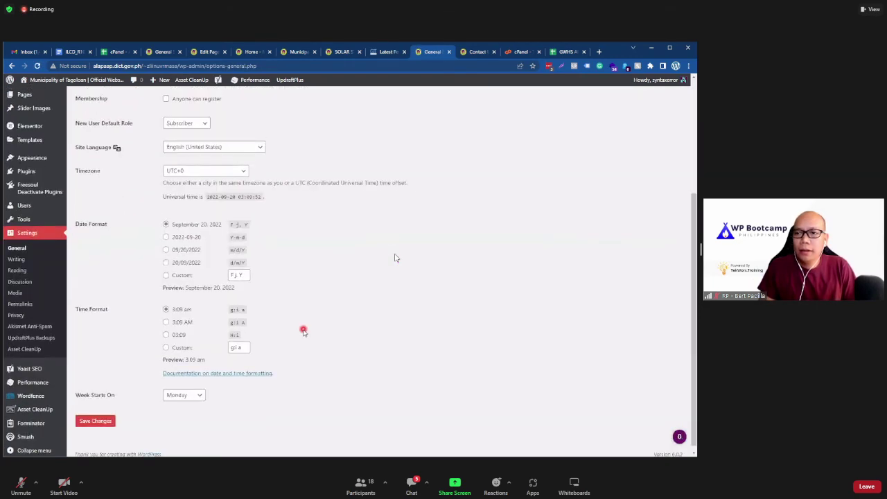
scroll(395, 258, "up", 3)
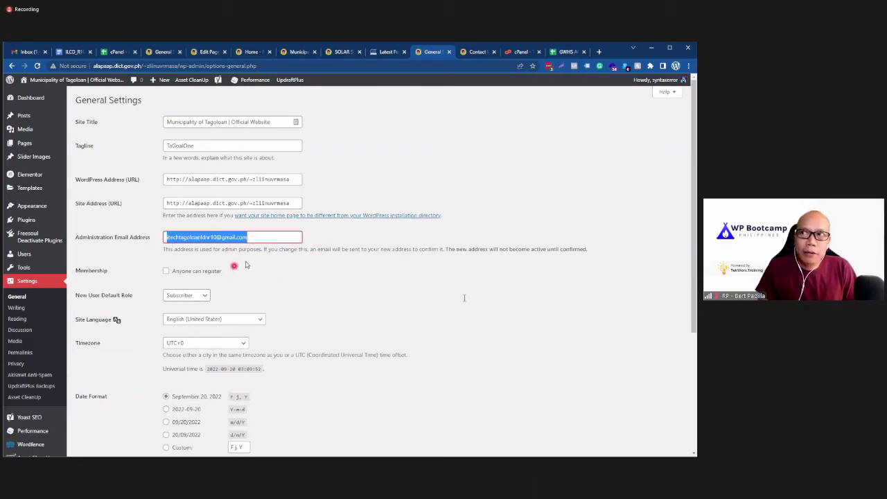
left_click(260, 240)
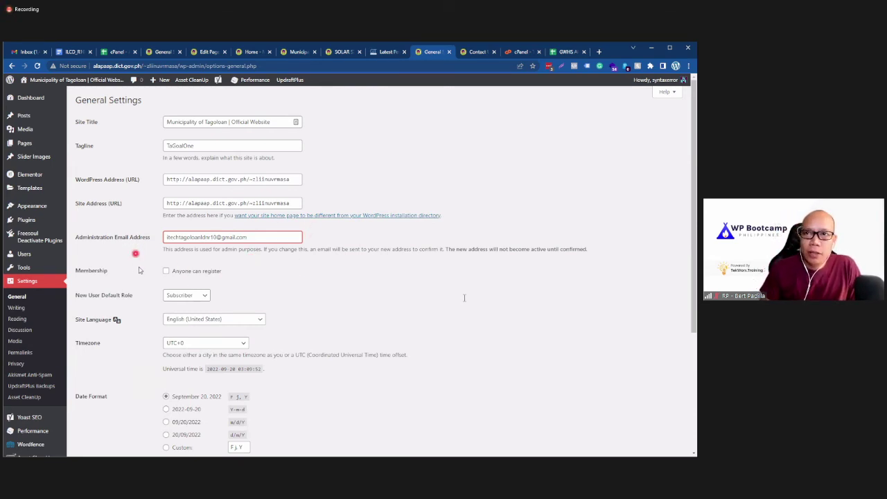
scroll(138, 268, "down", 3)
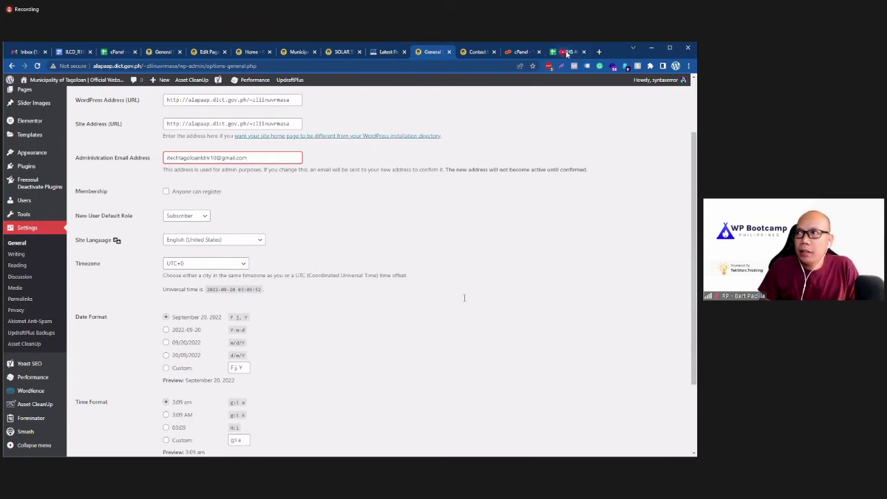
key("ctrl+9")
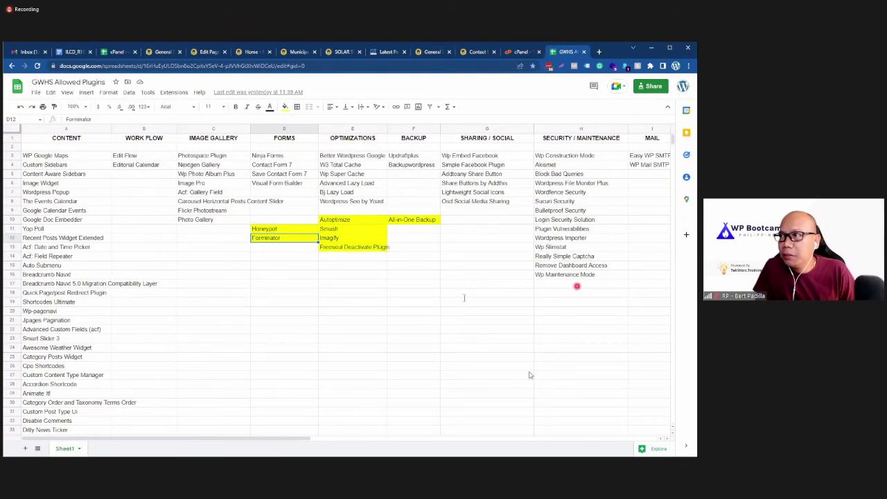
Step: Find WP Mail SMTP (cell I4) in the sheet's MAIL column and go back to WordPress General Settings
left_click_drag(274, 438, 378, 438)
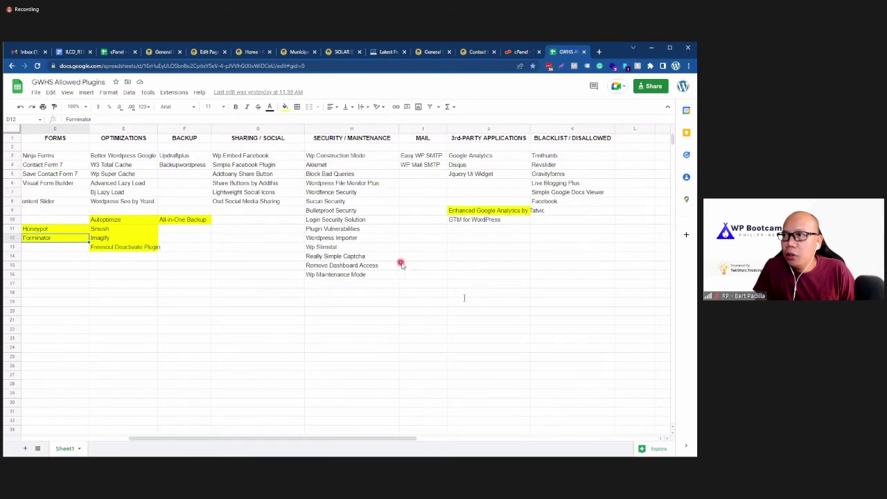
left_click(424, 166)
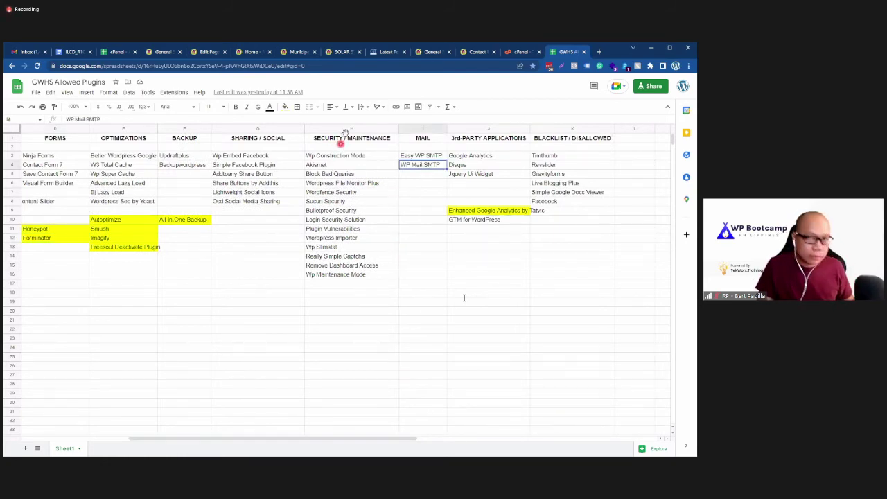
left_click(432, 52)
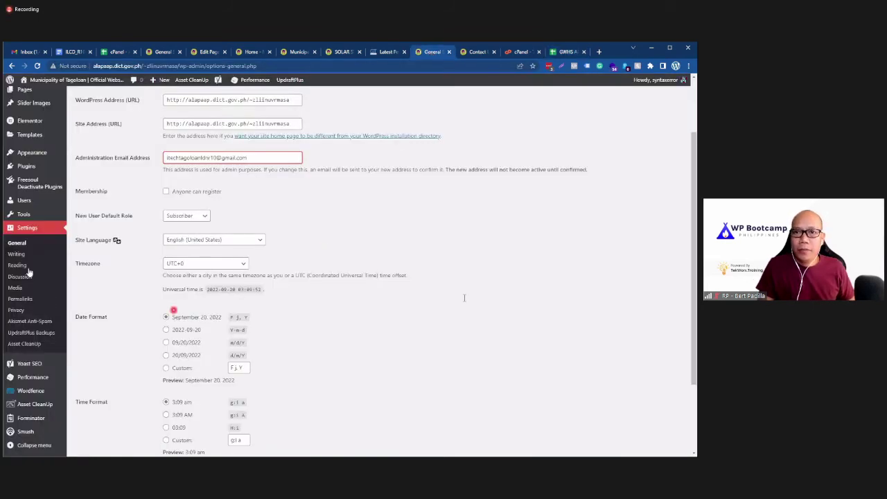
Step: Search the plugin directory for 'WP Mail SMTP', then install and activate it
key("F5")
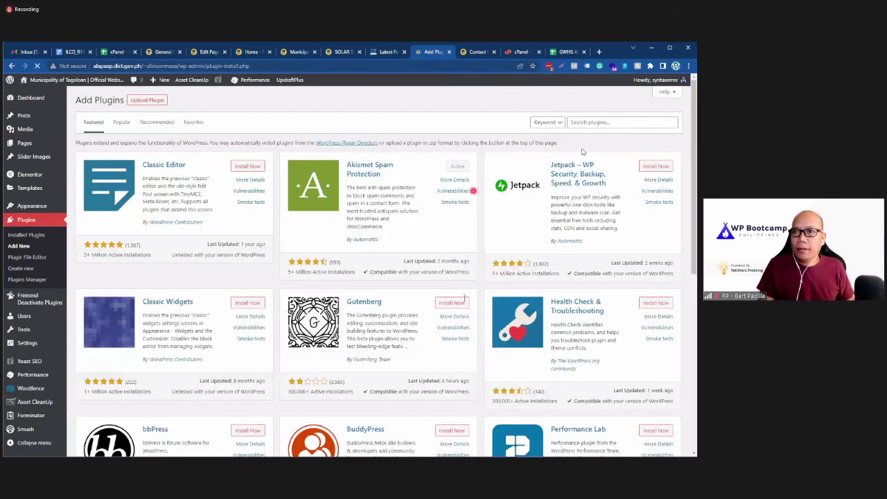
left_click(606, 122)
type("WP Mail SMTP")
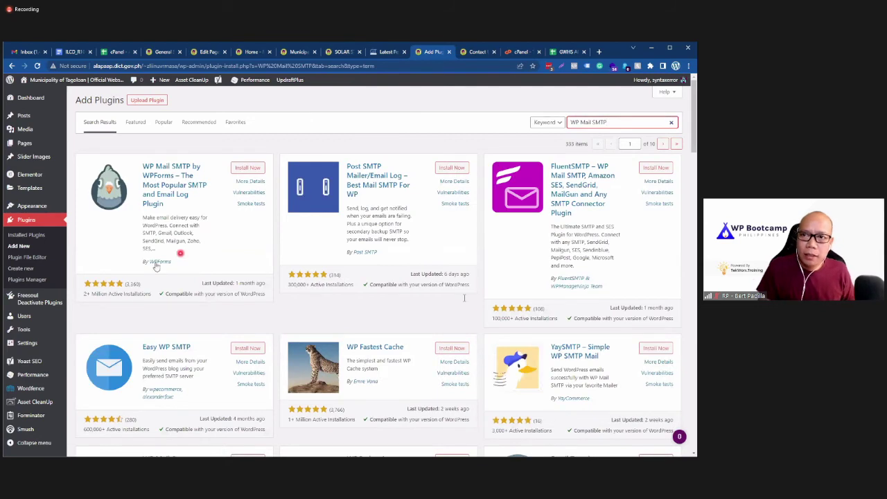
left_click(237, 170)
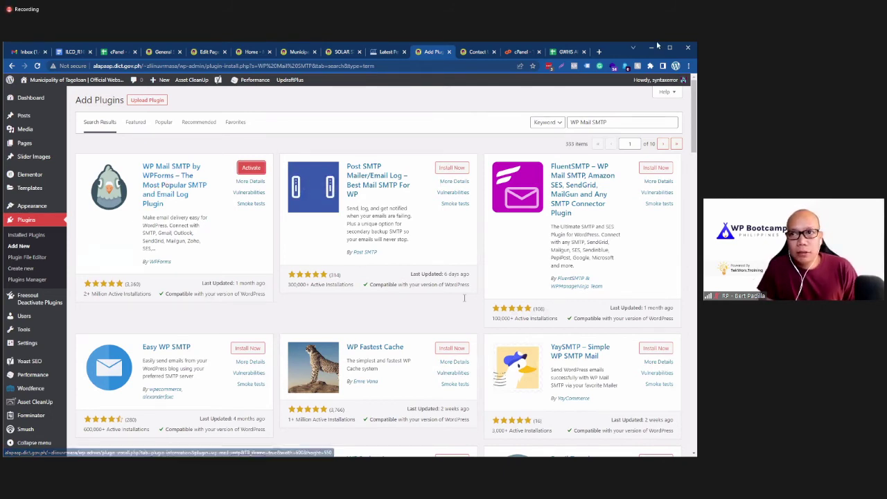
left_click(248, 168)
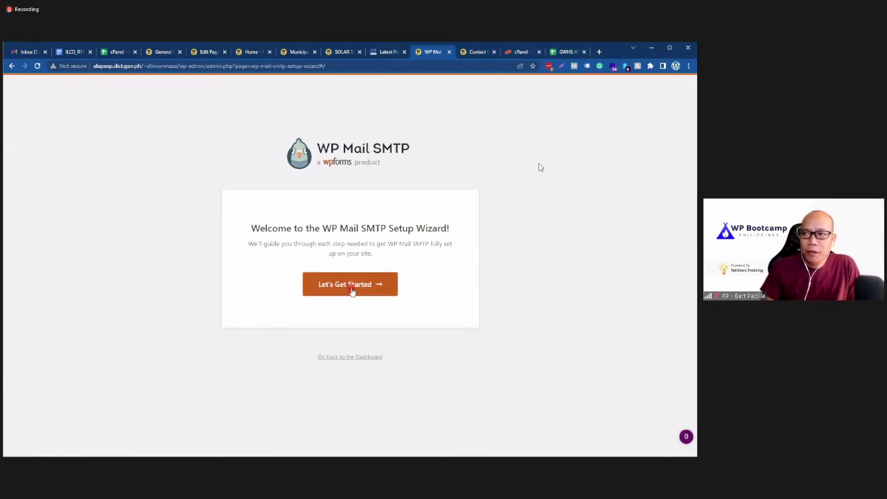
Step: Start the WP Mail SMTP wizard, choose Google / Gmail as the mailer, and accept its limitations notice
left_click(352, 290)
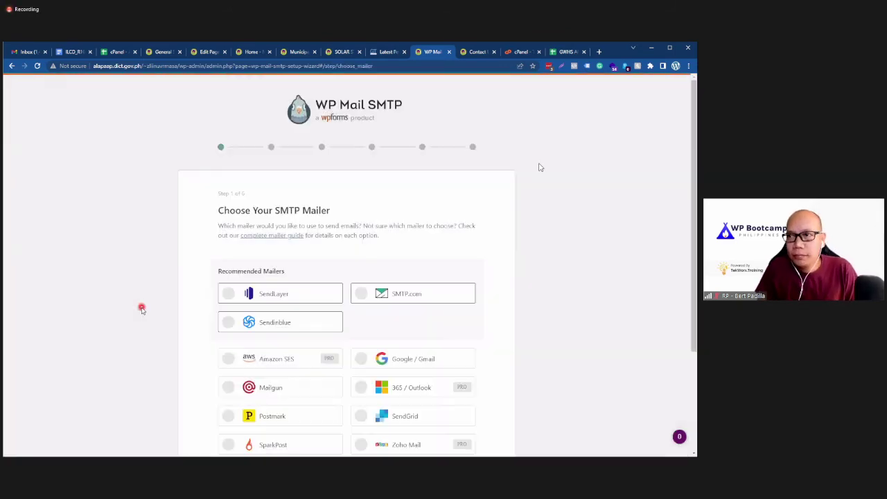
scroll(143, 310, "down", 3)
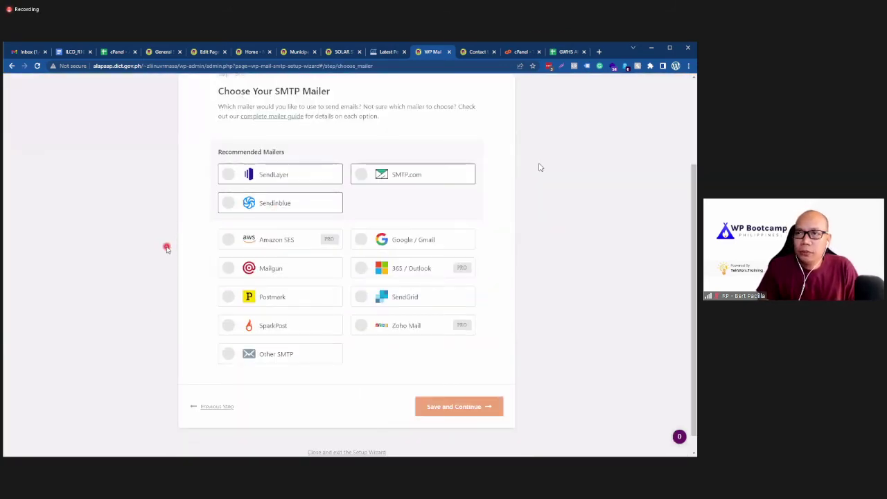
scroll(117, 258, "up", 1)
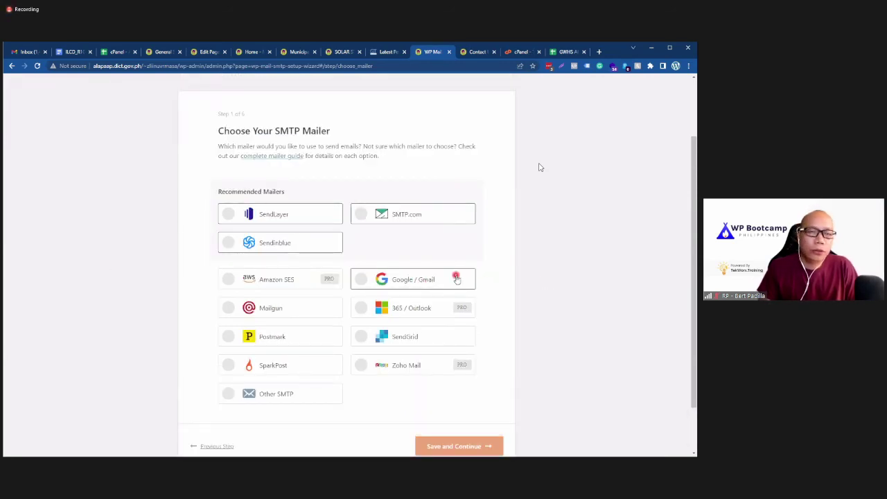
left_click(402, 280)
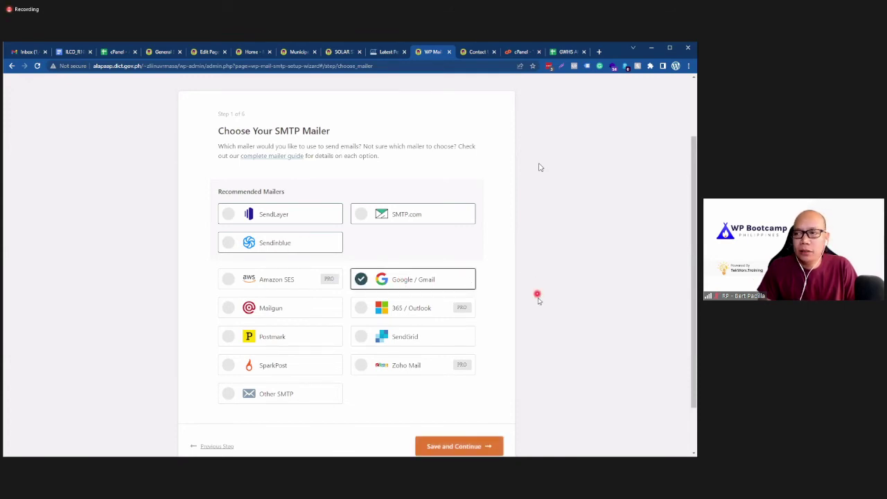
left_click(436, 447)
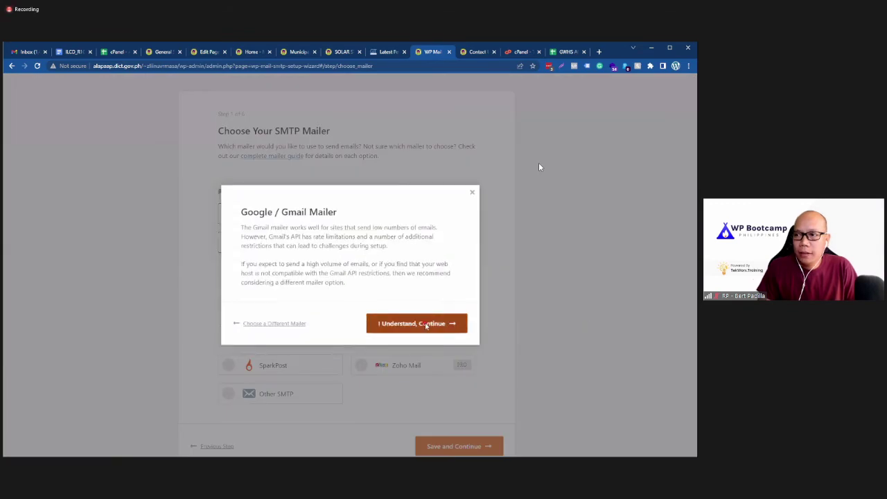
left_click(426, 323)
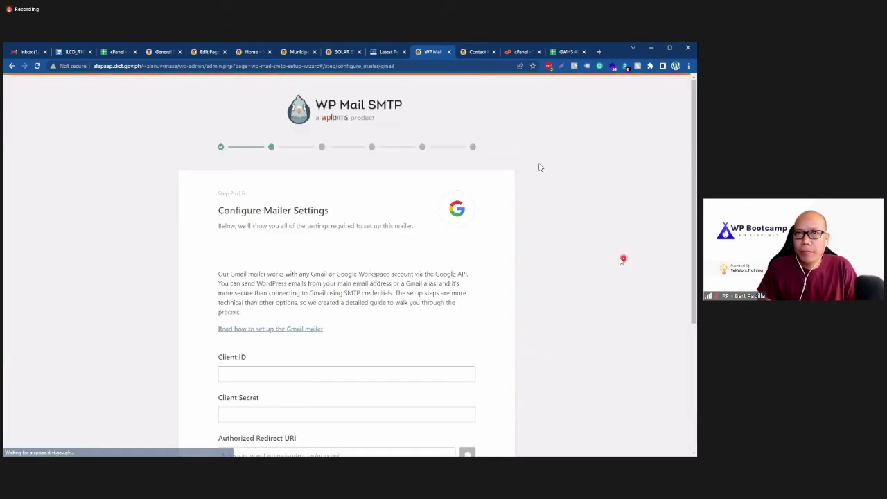
Step: Inspect the Client ID and Client Secret fields on the Gmail mailer form
scroll(609, 261, "down", 3)
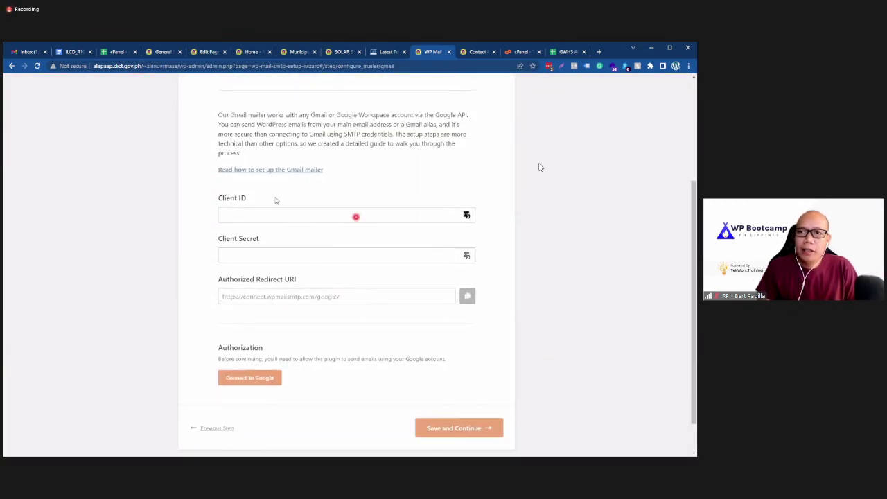
left_click(239, 212)
left_click(243, 257)
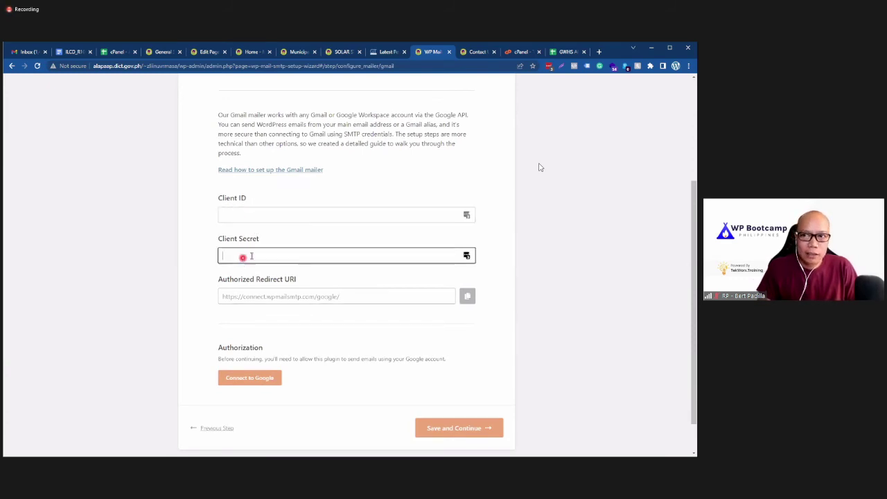
left_click(159, 236)
left_click(238, 212)
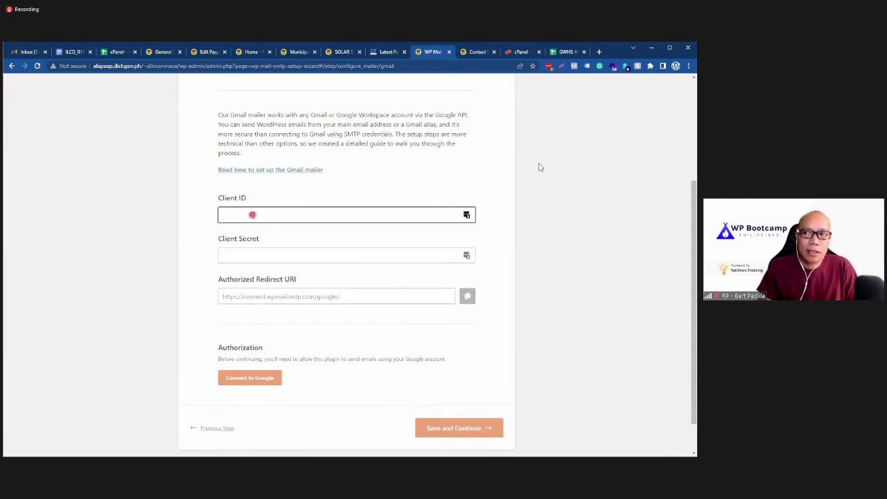
Step: Open the 'Read how to set up the Gmail mailer' guide in a new tab and switch to it
right_click(252, 175)
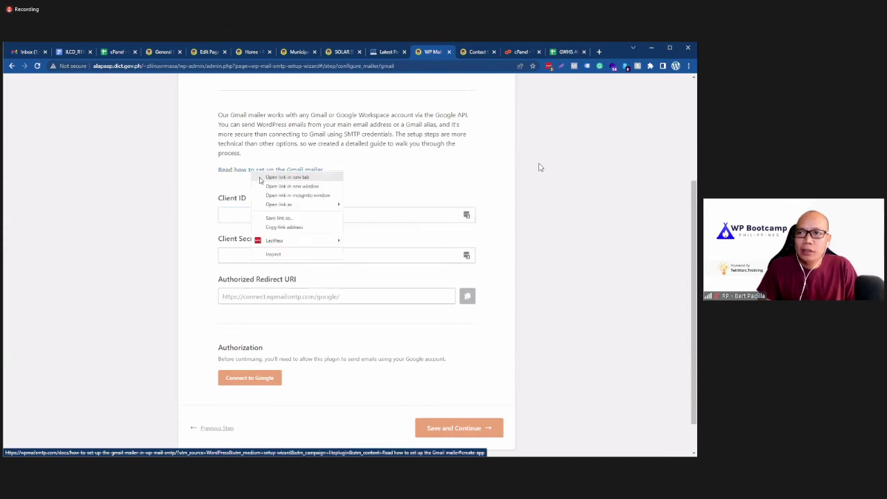
left_click(277, 179)
left_click(444, 55)
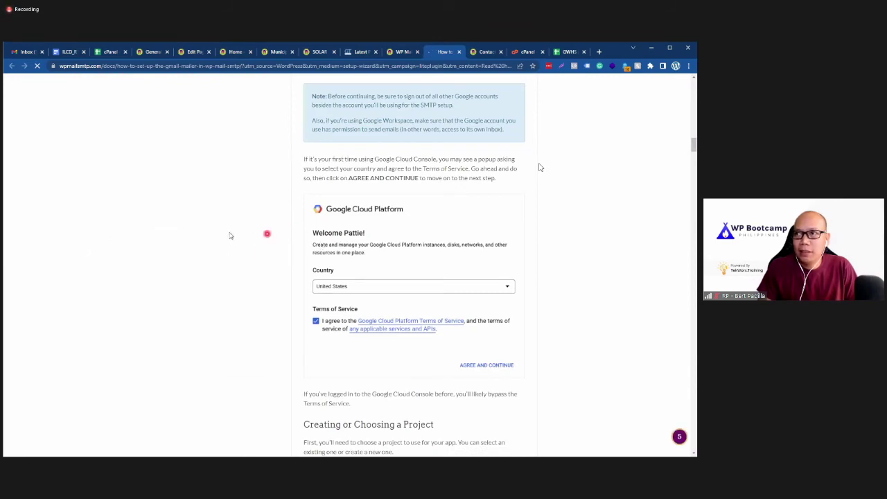
Step: Skim the top of the Gmail mailer setup guide, then glance back at the wizard
scroll(257, 233, "down", 5)
scroll(256, 232, "down", 6)
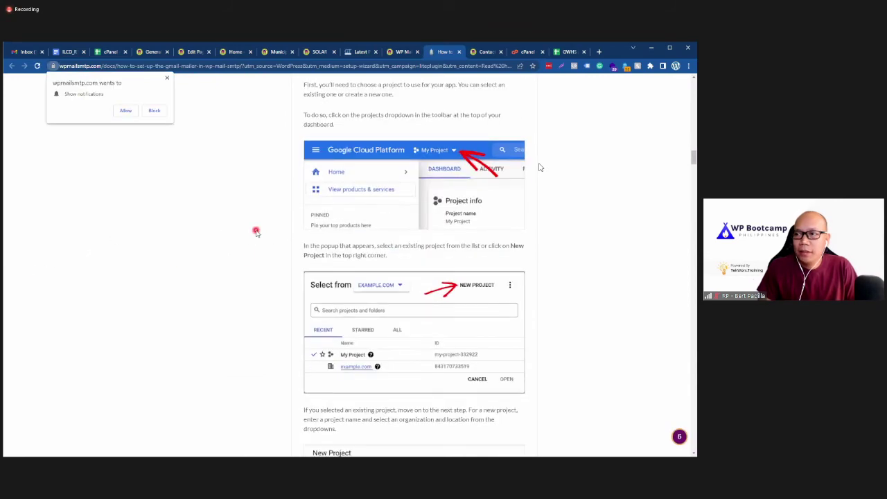
scroll(255, 232, "down", 2)
scroll(256, 232, "up", 7)
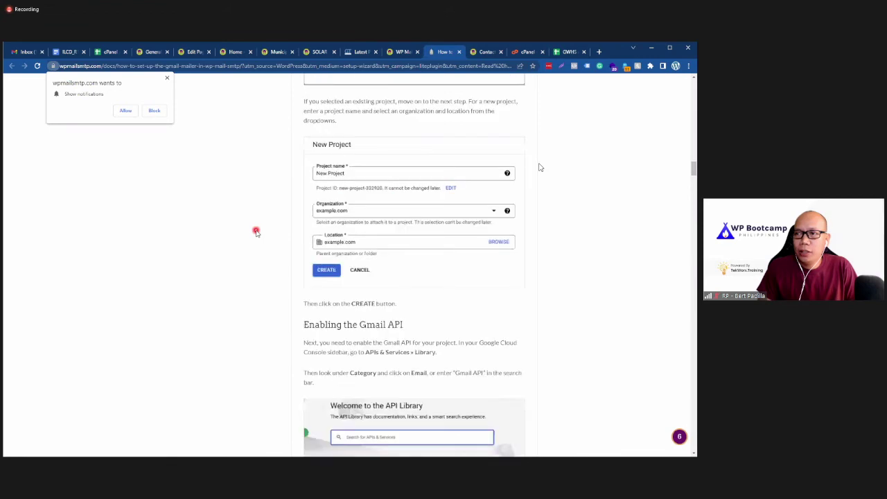
scroll(255, 232, "up", 3)
scroll(256, 233, "down", 4)
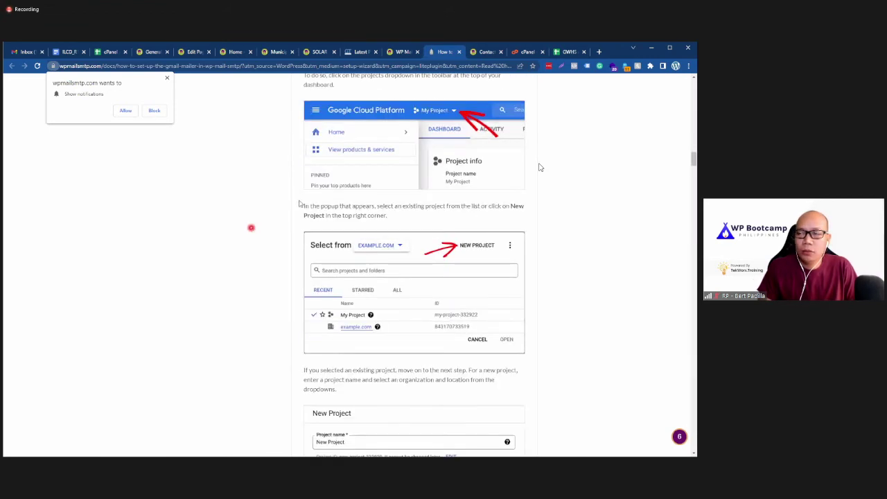
scroll(223, 261, "up", 2)
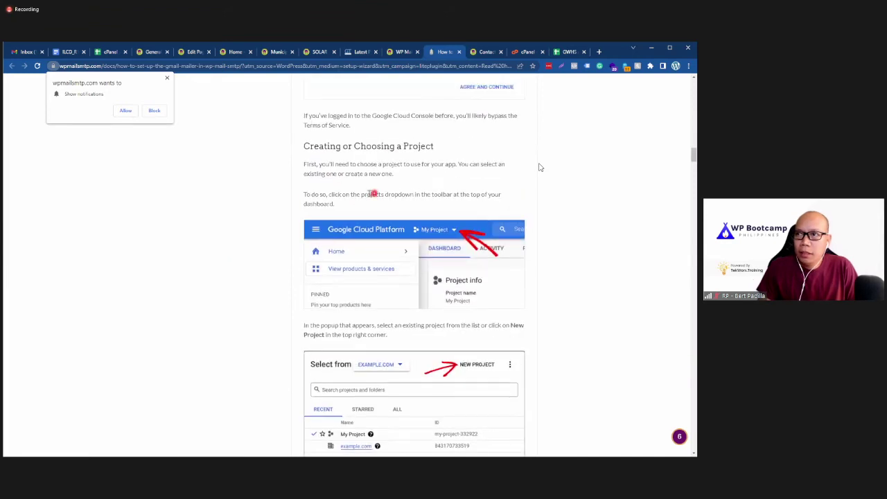
left_click(405, 53)
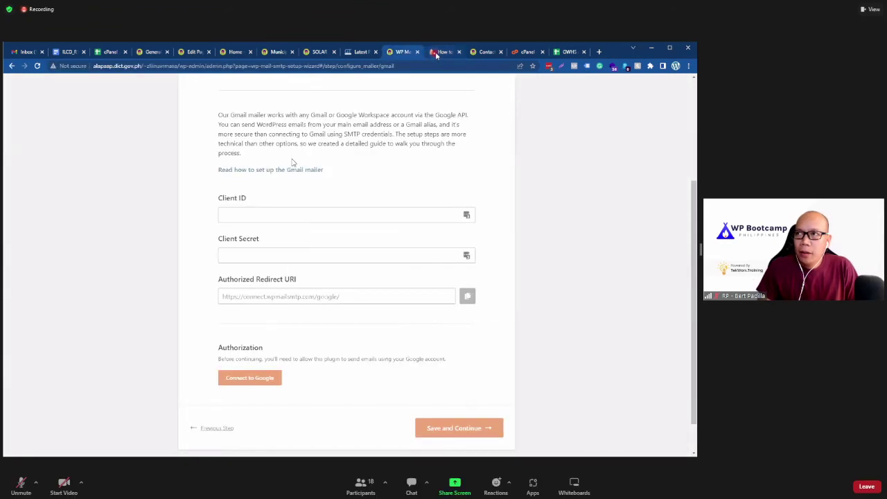
Step: Read the guide down to its Your Credentials and publishing-status sections, then return to the Gmail form
key("ctrl+Tab")
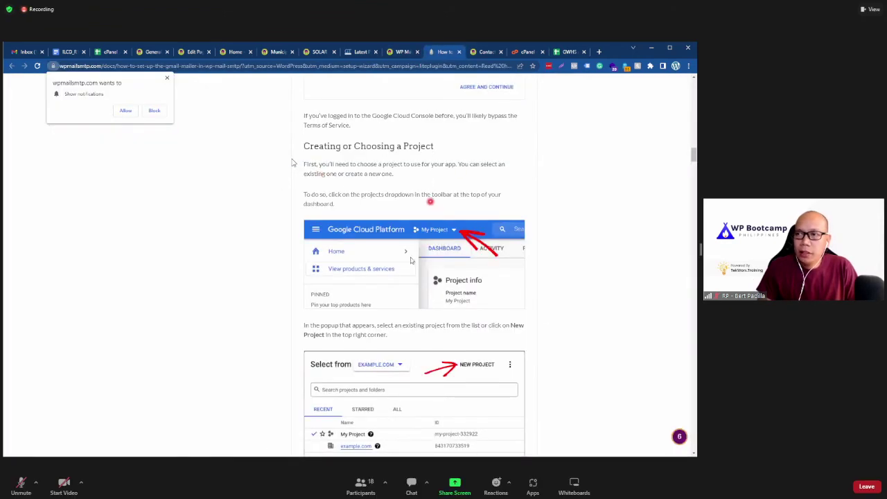
scroll(374, 284, "down", 1)
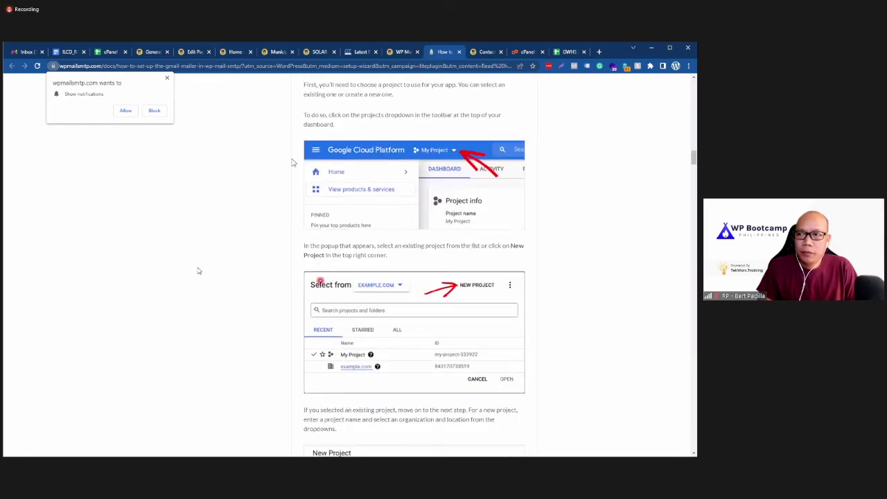
scroll(198, 267, "down", 4)
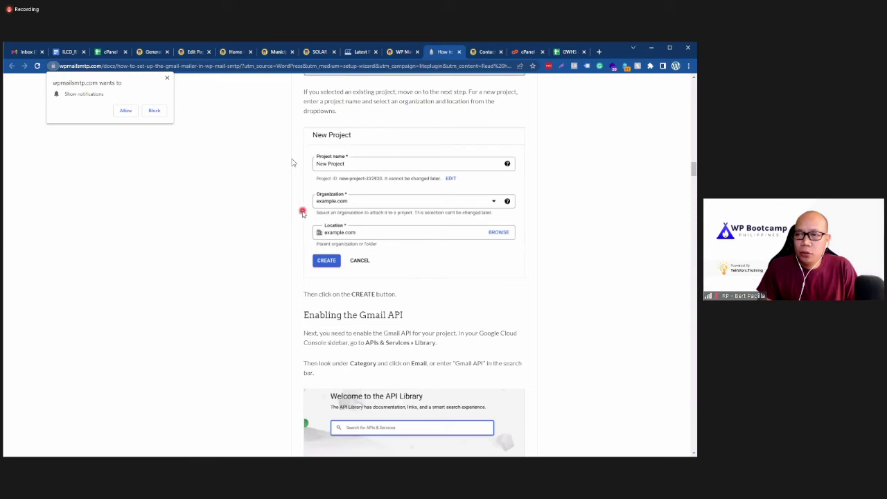
scroll(360, 247, "down", 5)
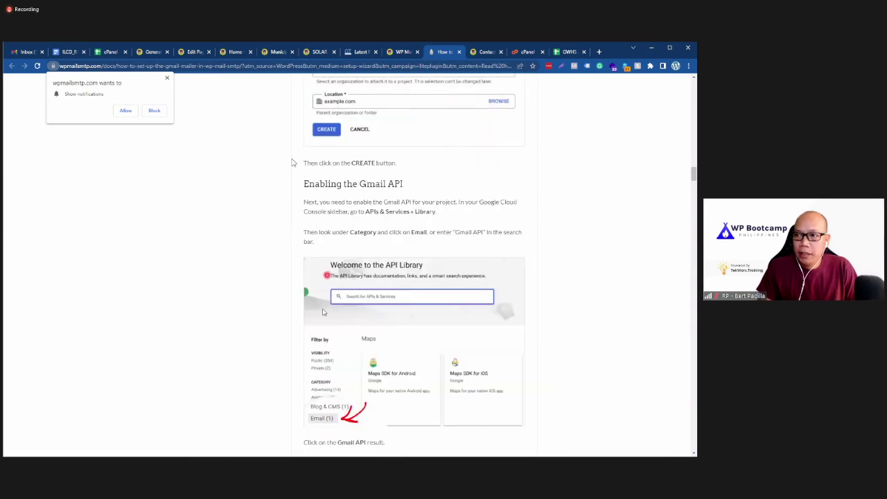
scroll(305, 309, "down", 4)
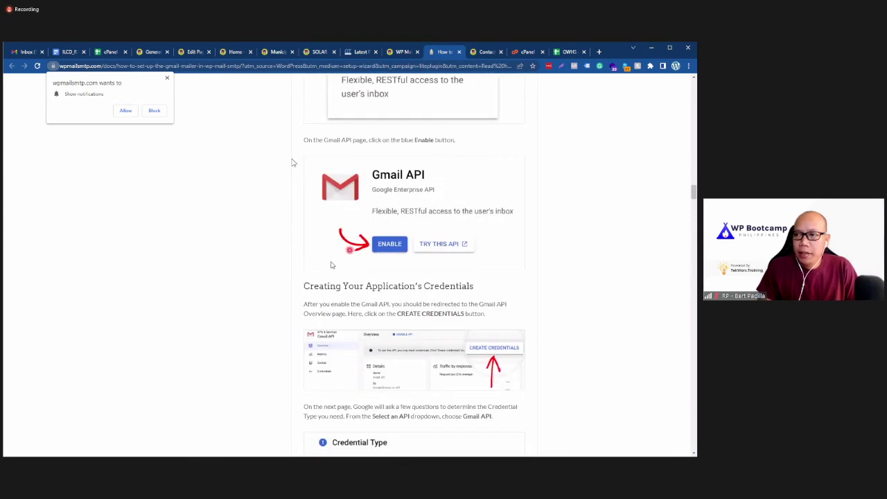
scroll(277, 274, "down", 2)
scroll(291, 162, "down", 8)
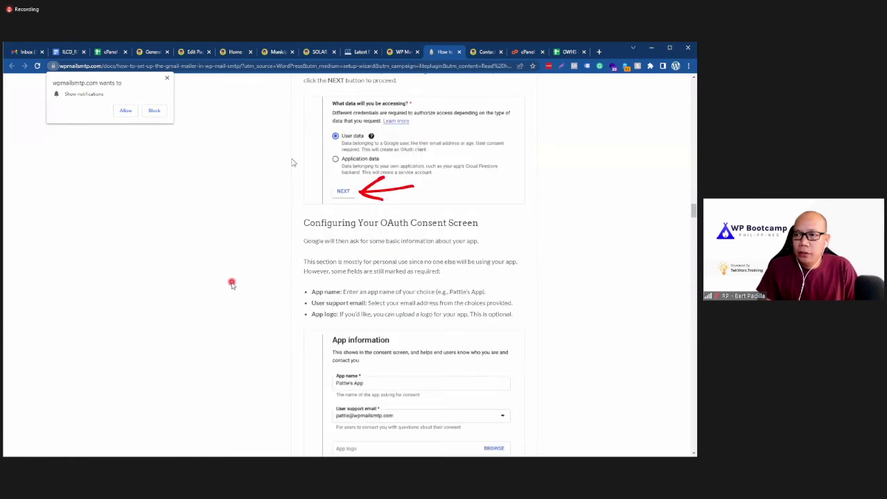
scroll(292, 162, "down", 10)
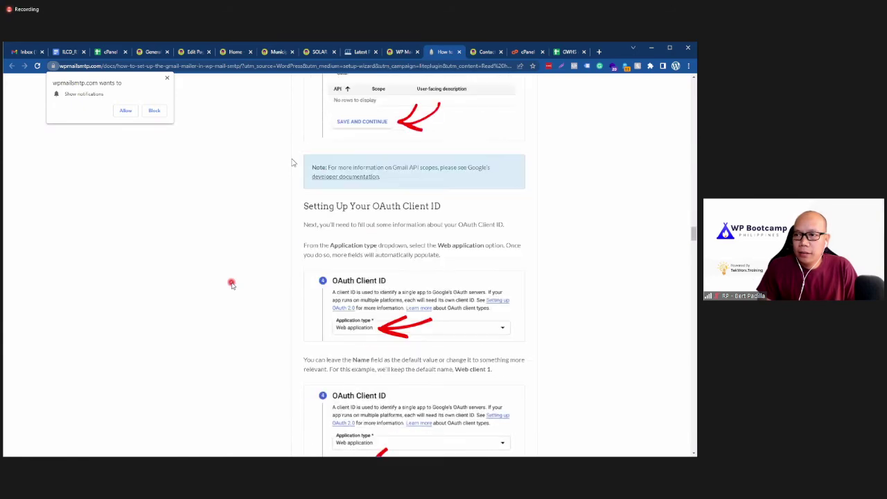
scroll(292, 162, "down", 5)
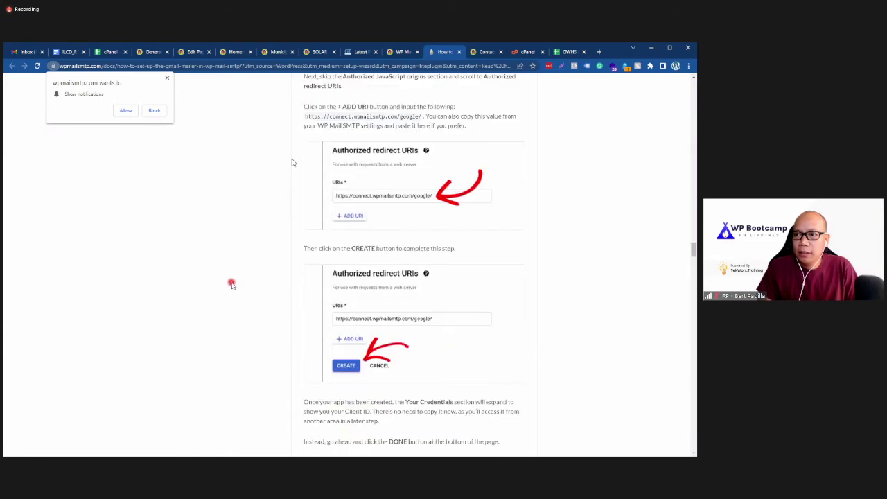
scroll(292, 162, "down", 4)
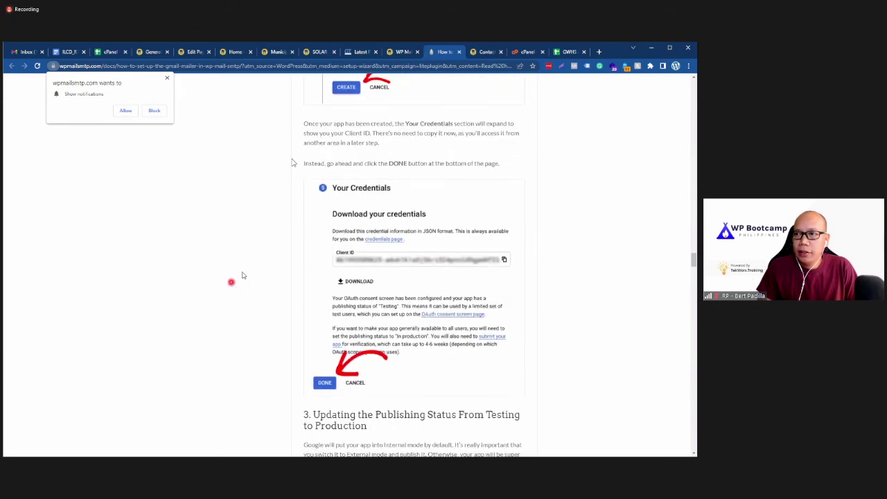
left_click(406, 55)
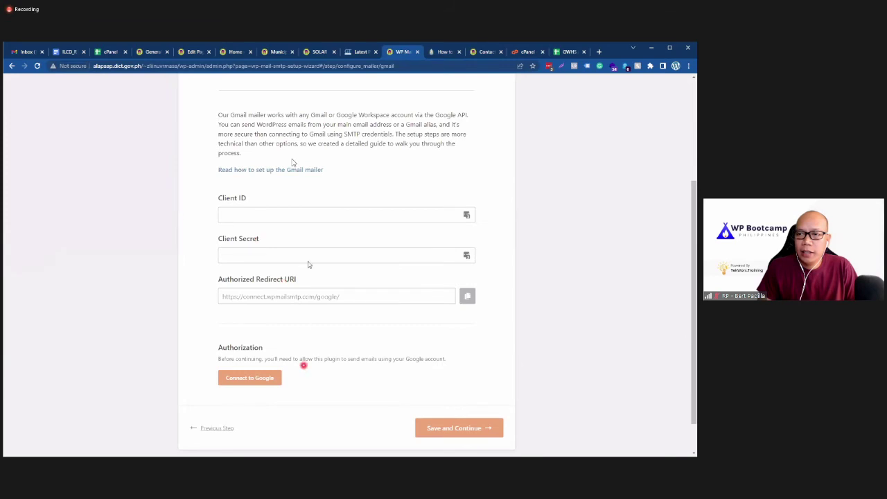
Step: Put the cursor in the Client ID and Client Secret fields, then open a new Chrome tab
left_click(272, 213)
left_click(274, 256)
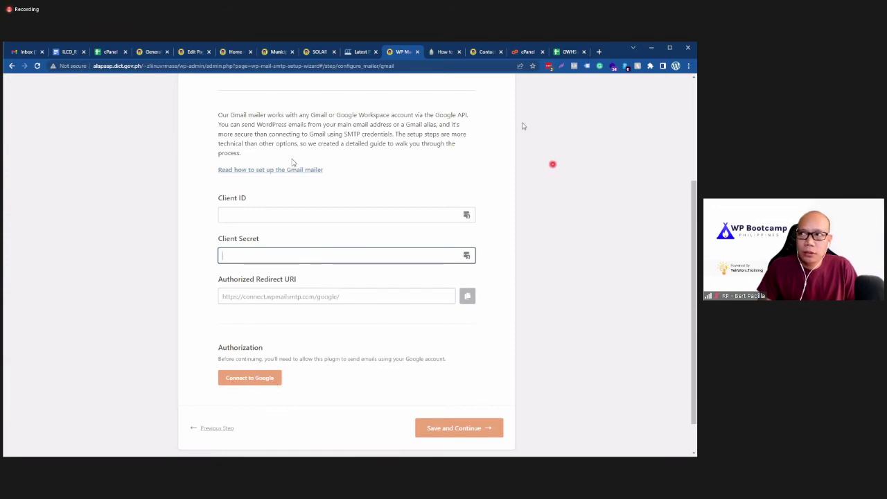
left_click(599, 51)
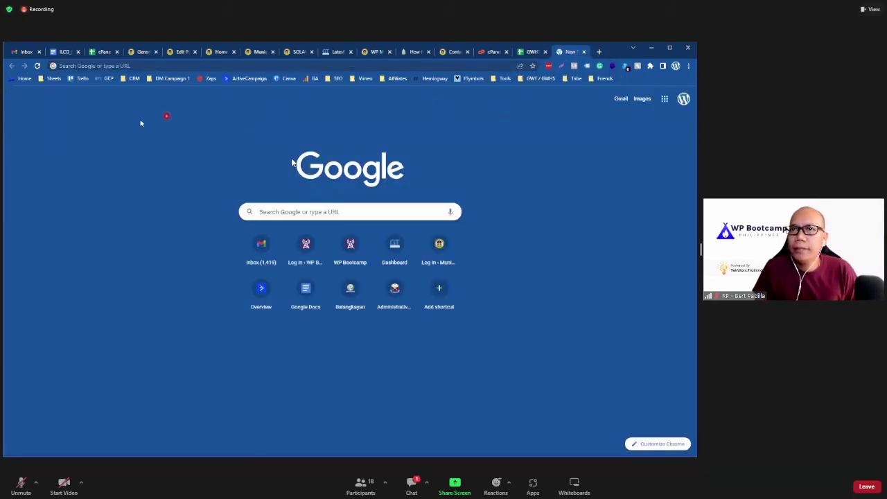
Step: Open the Google Cloud credentials console from the GCP bookmark
left_click(109, 78)
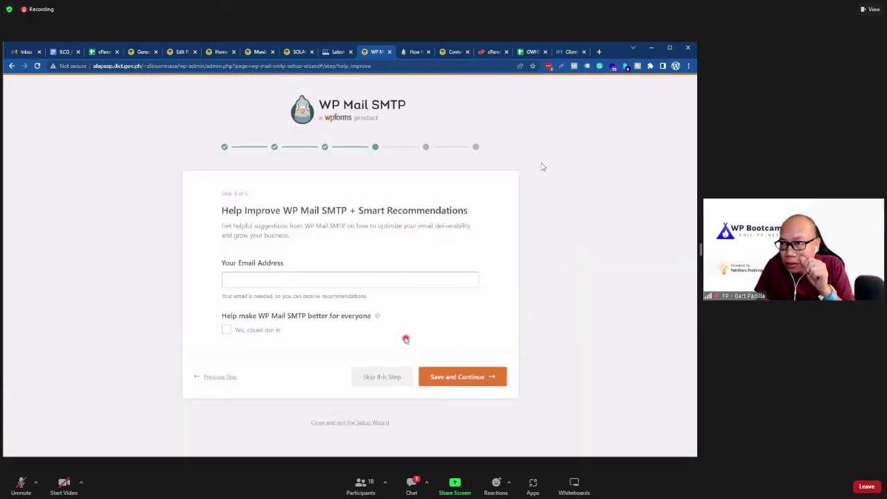
Step: Skip the Smart Recommendations and license key steps, then finish the WP Mail SMTP setup
left_click(379, 376)
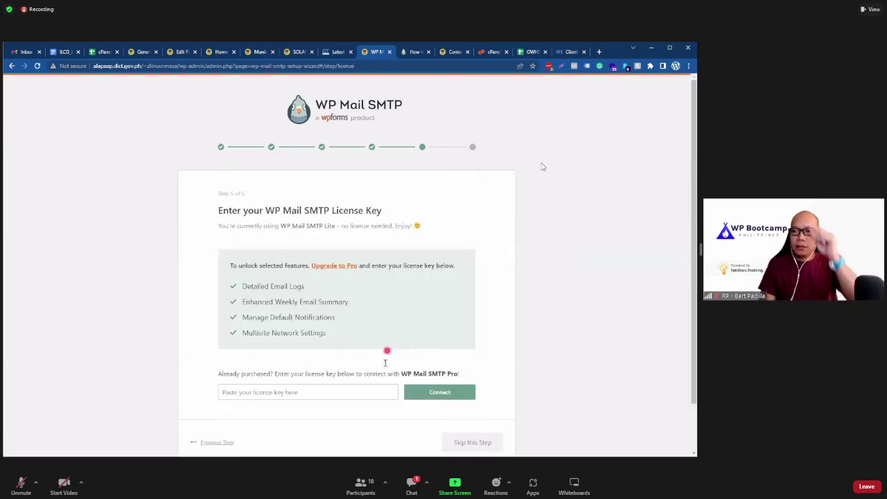
scroll(402, 360, "down", 1)
left_click(442, 389)
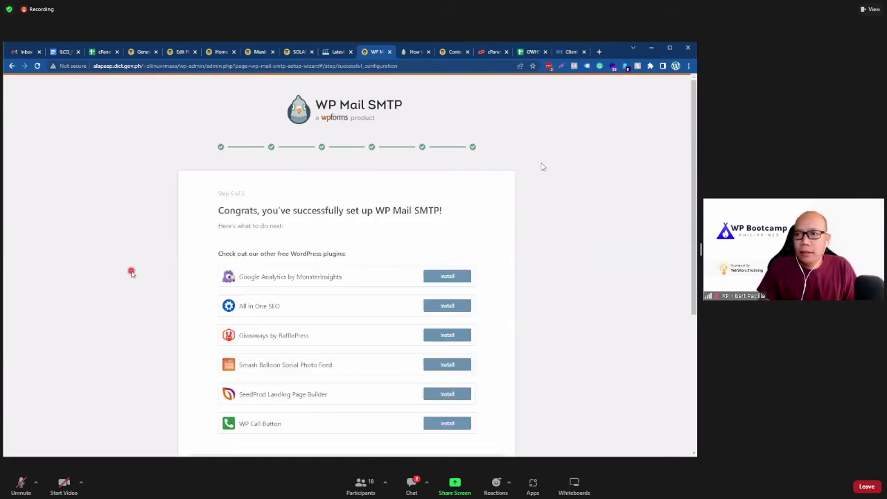
scroll(131, 272, "down", 3)
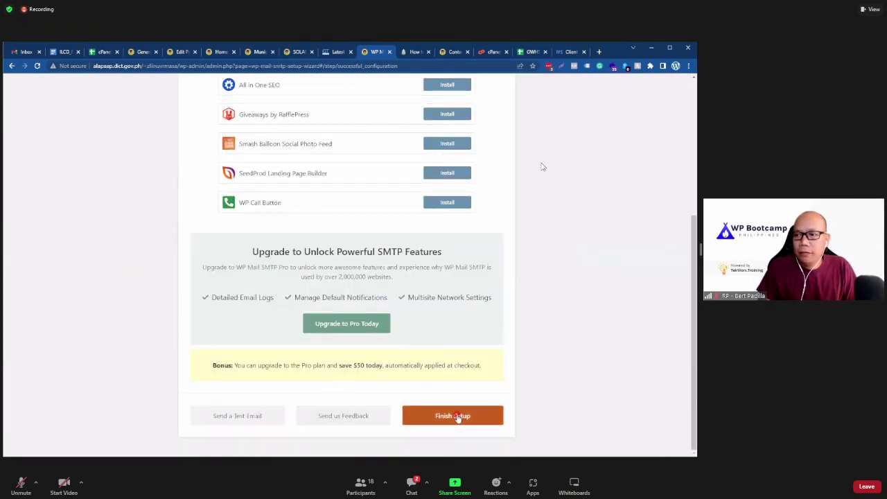
left_click(458, 415)
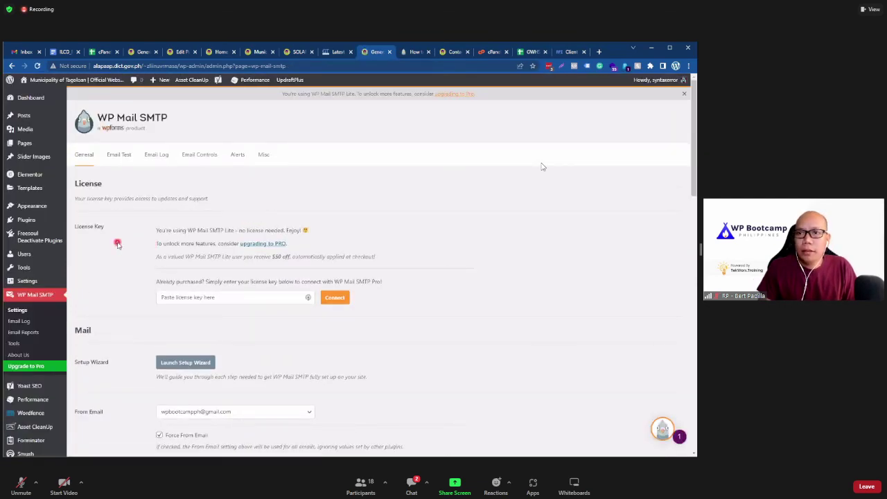
Step: Check the connected Gmail mailer settings in WP Mail SMTP, then go to Email Test
scroll(113, 263, "down", 1)
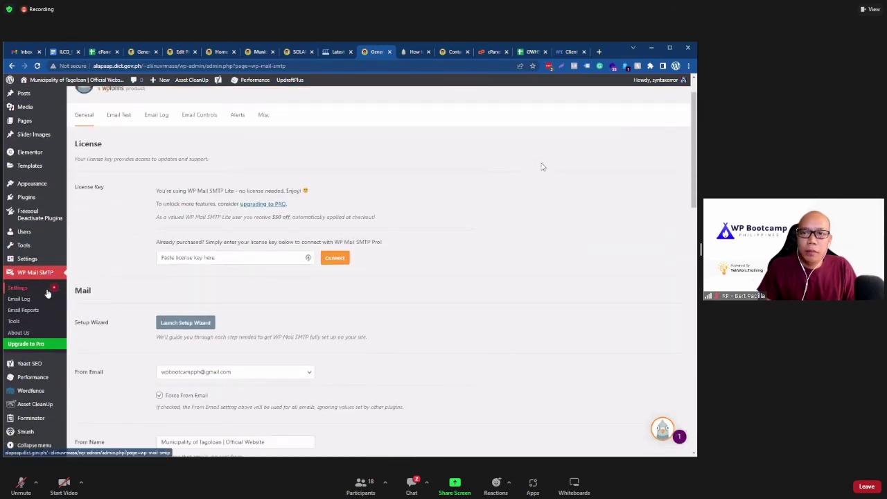
scroll(167, 279, "down", 3)
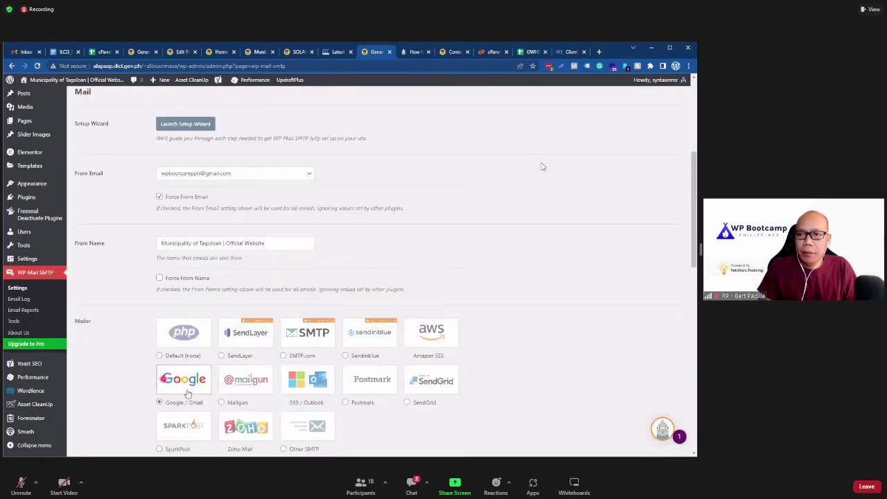
scroll(184, 388, "down", 1)
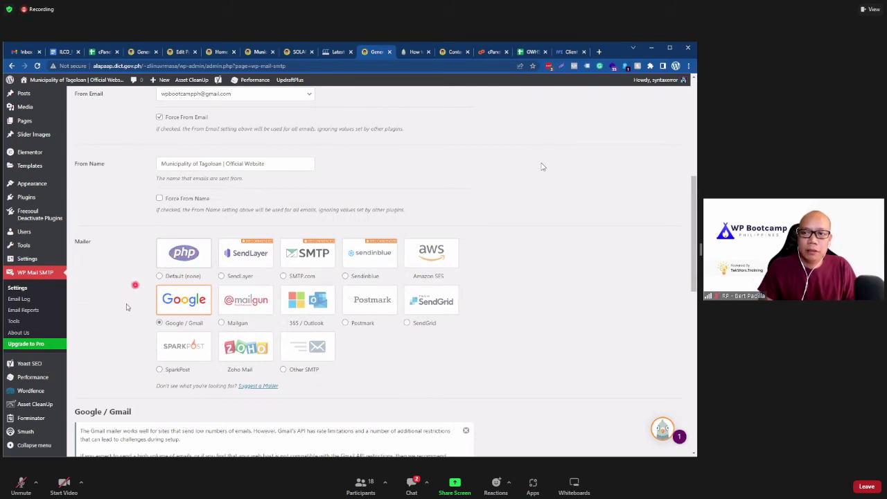
scroll(113, 342, "down", 5)
scroll(116, 350, "down", 1)
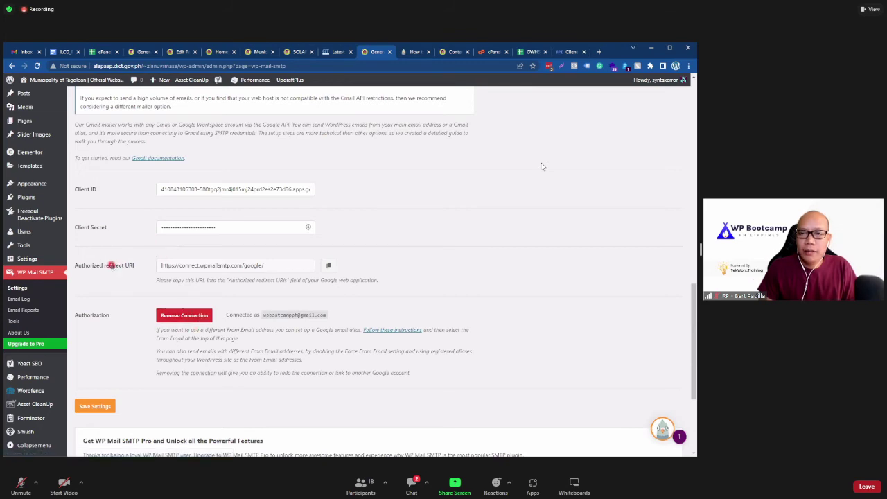
scroll(111, 266, "up", 10)
scroll(110, 265, "up", 1)
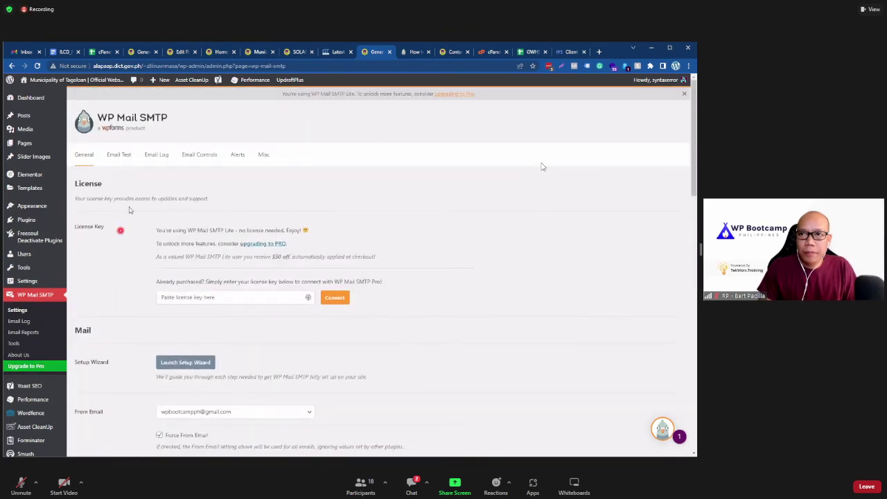
left_click(119, 154)
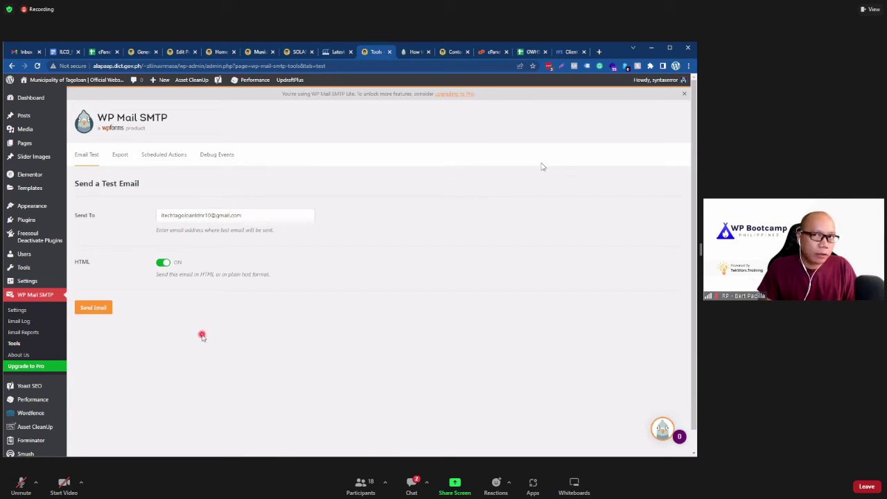
Step: Send the HTML test email, then return to WP Mail SMTP settings after viewing the Google Cloud client ID
left_click(98, 313)
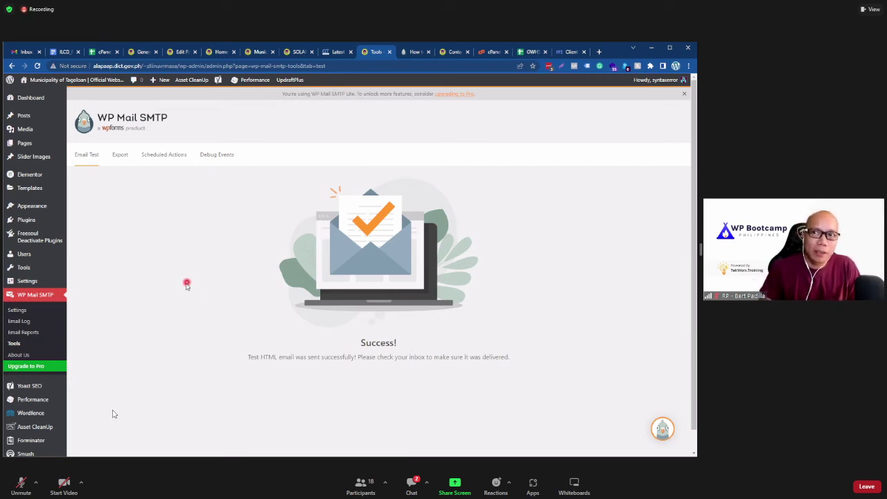
scroll(173, 312, "down", 1)
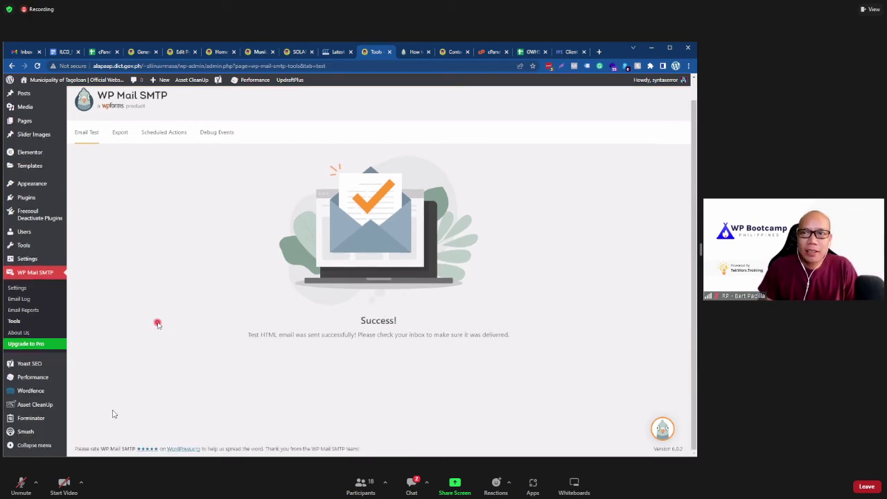
left_click(23, 297)
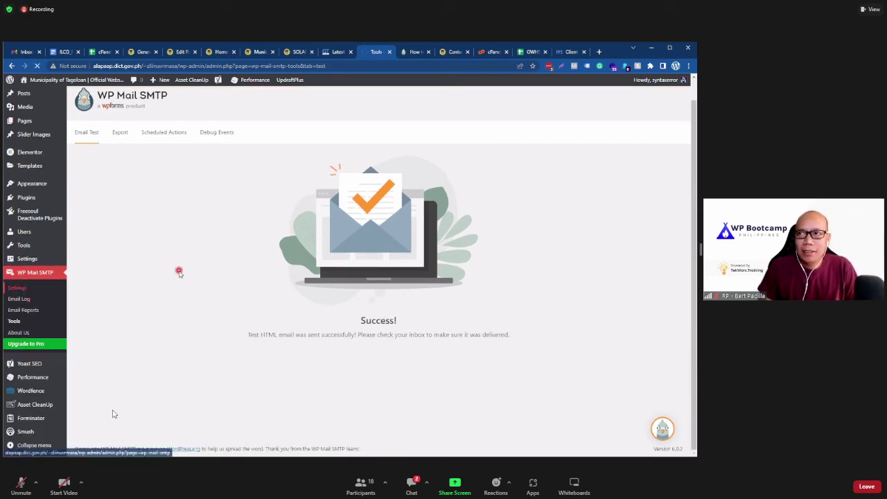
left_click(554, 52)
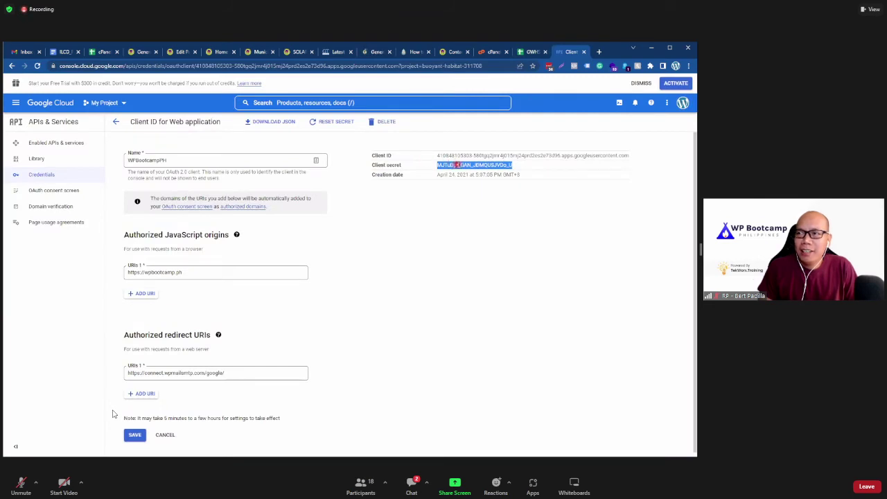
left_click(372, 54)
scroll(160, 303, "down", 3)
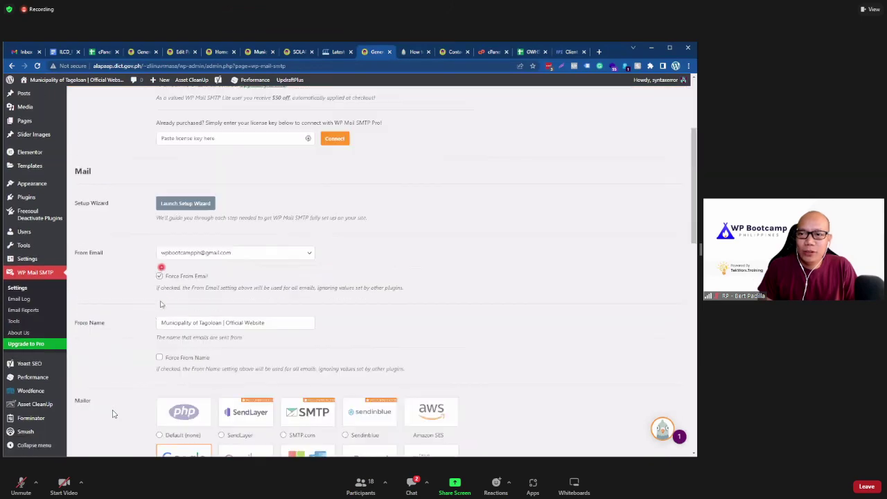
scroll(139, 298, "down", 5)
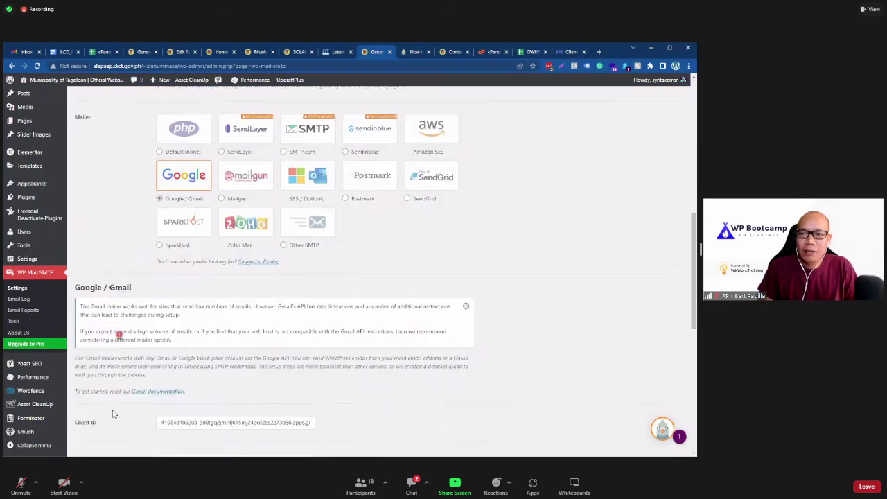
scroll(114, 414, "down", 5)
scroll(114, 414, "down", 1)
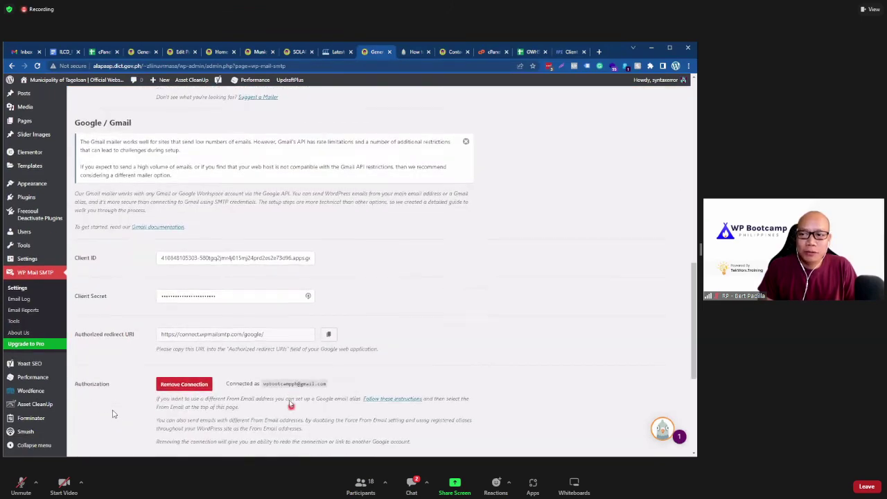
scroll(114, 413, "down", 1)
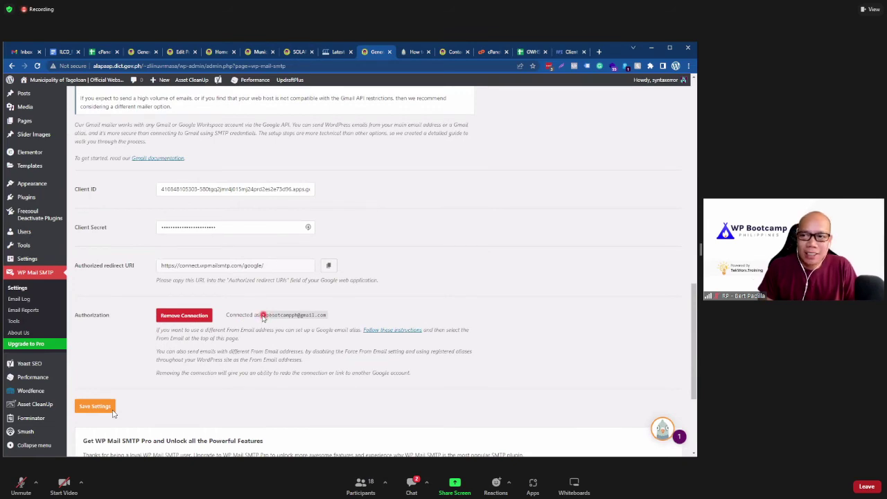
left_click_drag(262, 316, 331, 318)
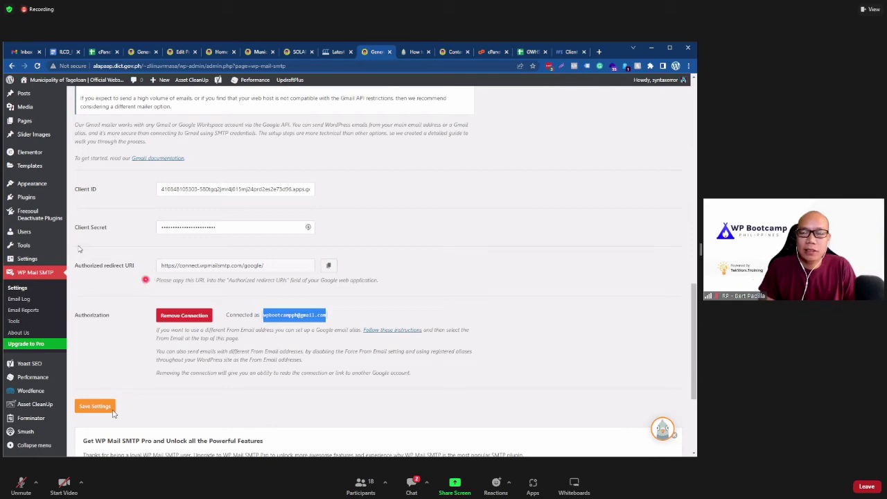
scroll(408, 194, "up", 5)
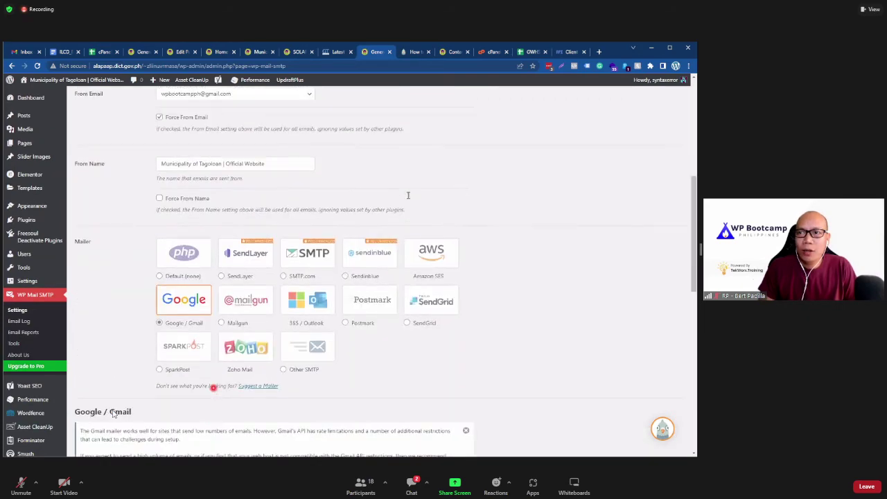
scroll(181, 158, "down", 5)
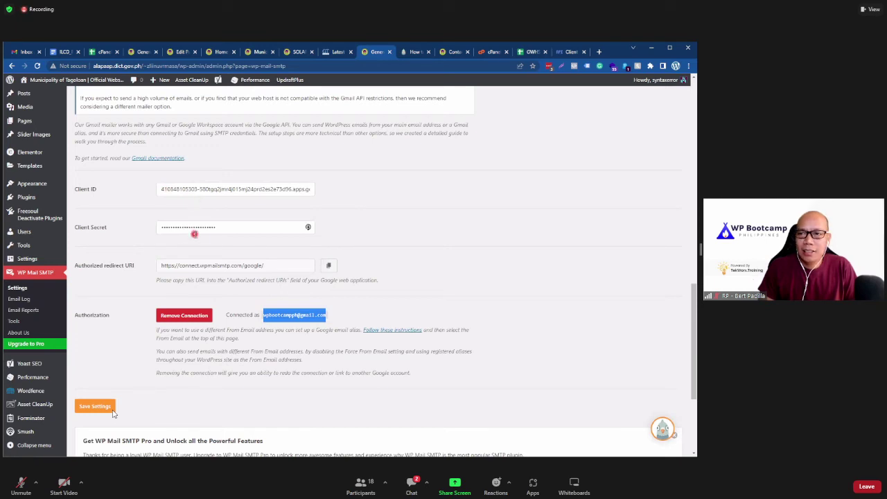
left_click(415, 53)
scroll(229, 291, "up", 10)
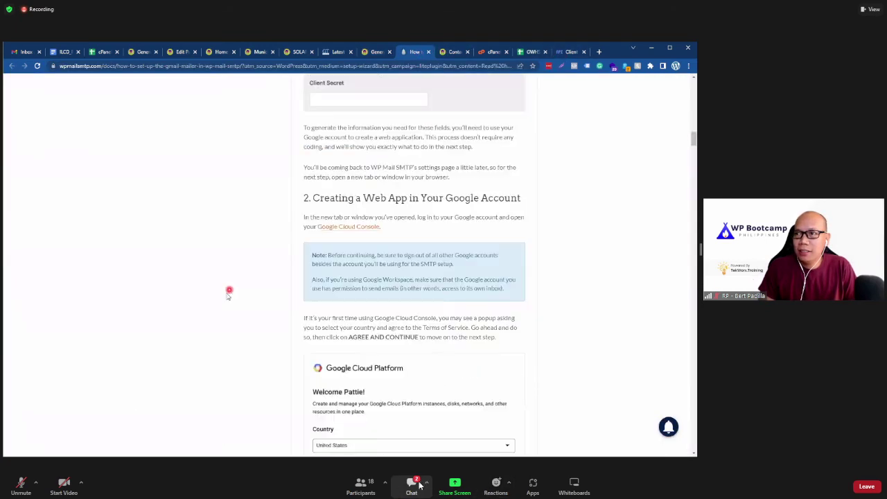
scroll(229, 291, "up", 10)
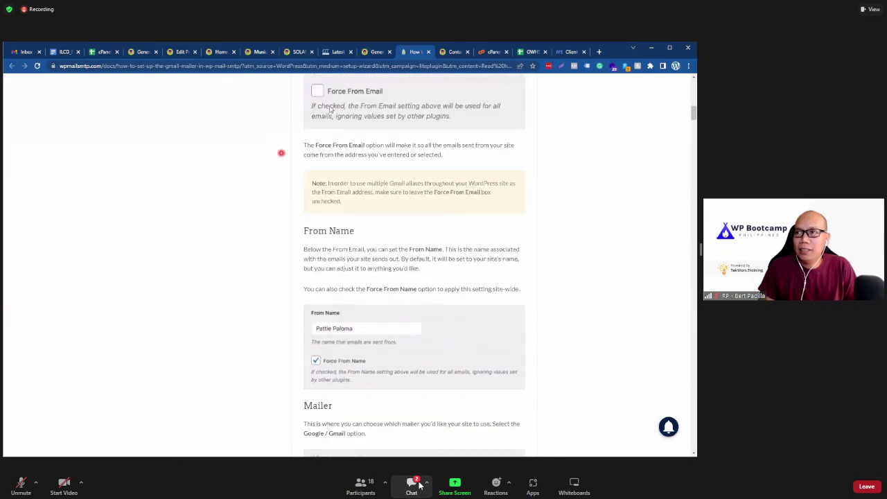
left_click(374, 52)
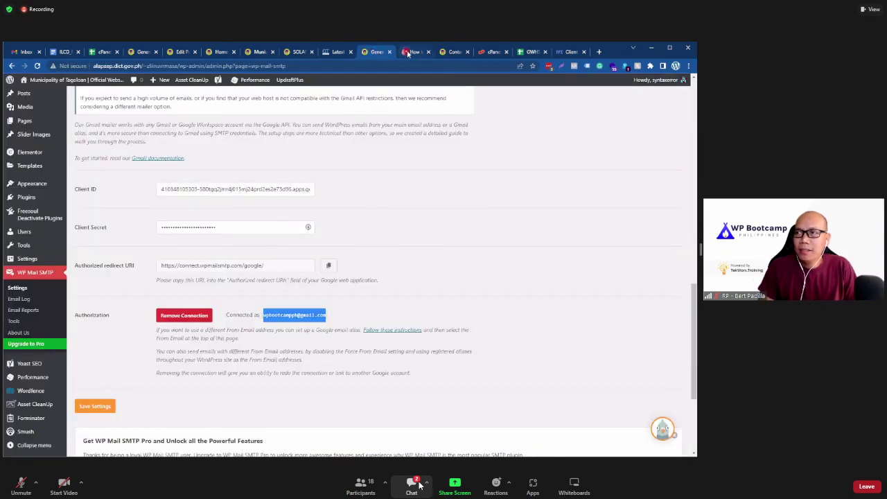
left_click(407, 54)
left_click(372, 54)
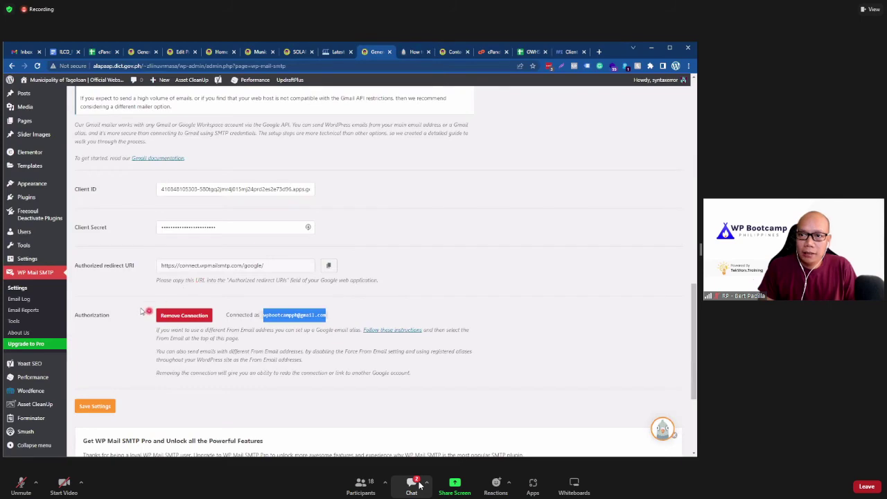
scroll(142, 310, "up", 5)
scroll(140, 309, "down", 10)
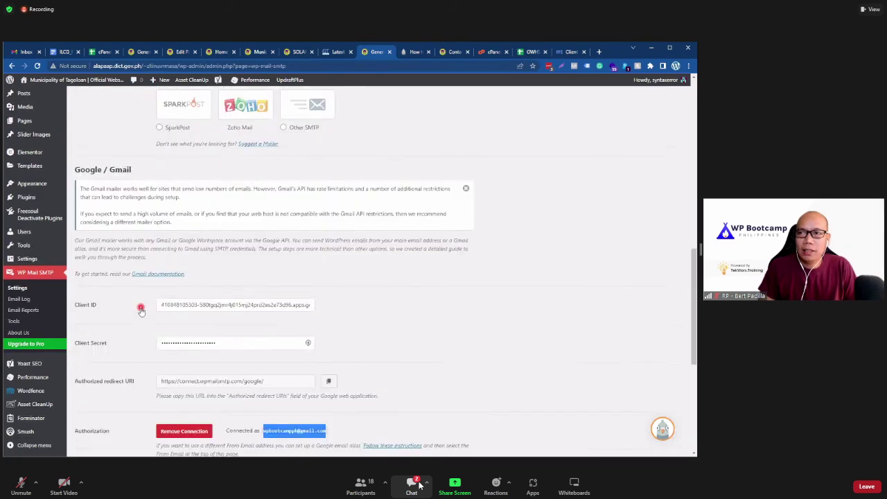
Step: Remove the Gmail authorization connection from WP Mail SMTP and confirm the mailer reset
left_click(179, 279)
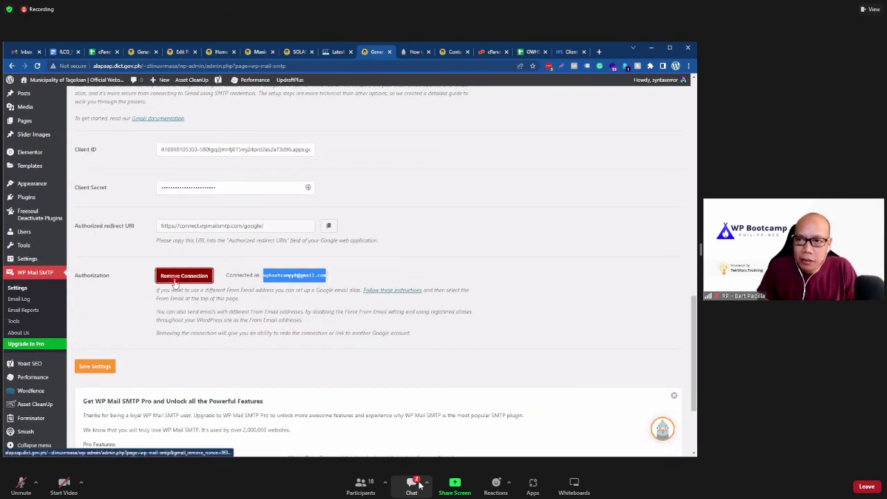
left_click(385, 129)
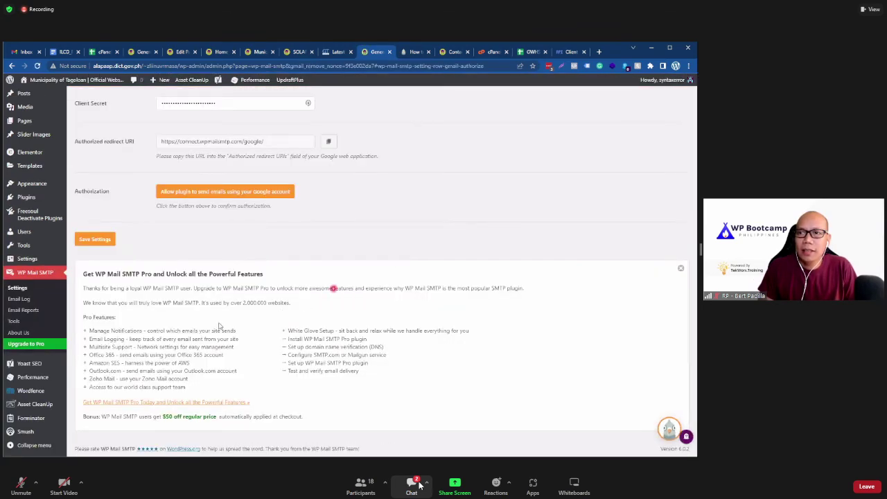
scroll(218, 326, "up", 3)
scroll(165, 315, "up", 2)
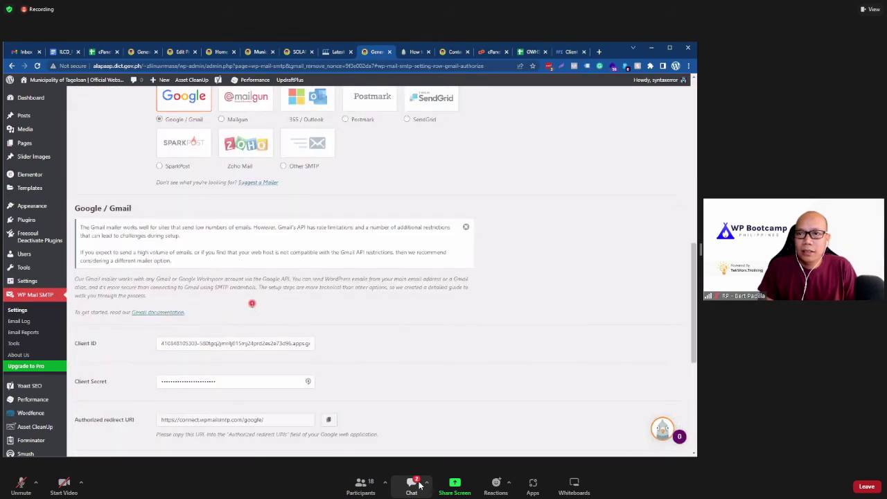
scroll(252, 302, "down", 3)
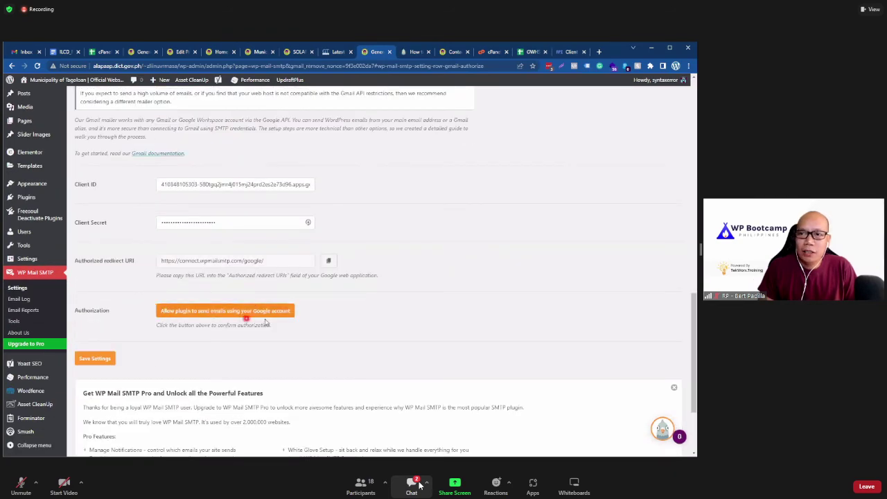
scroll(267, 317, "up", 5)
scroll(208, 317, "down", 5)
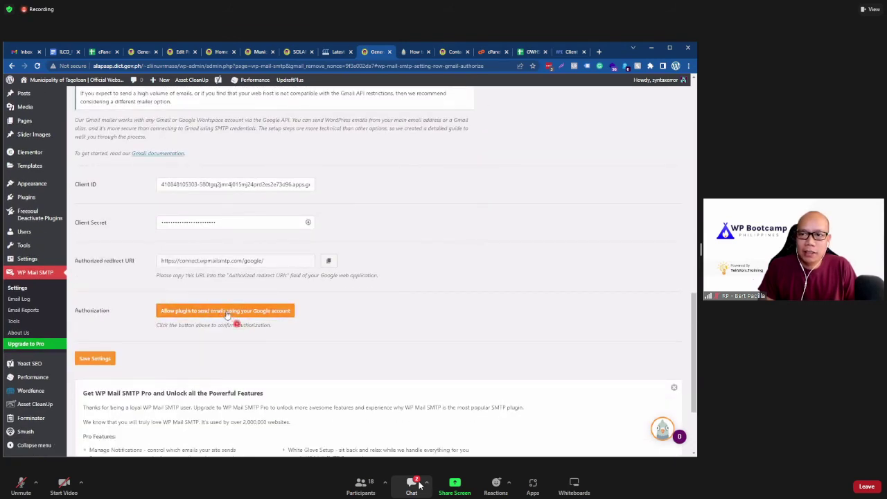
scroll(171, 324, "up", 2)
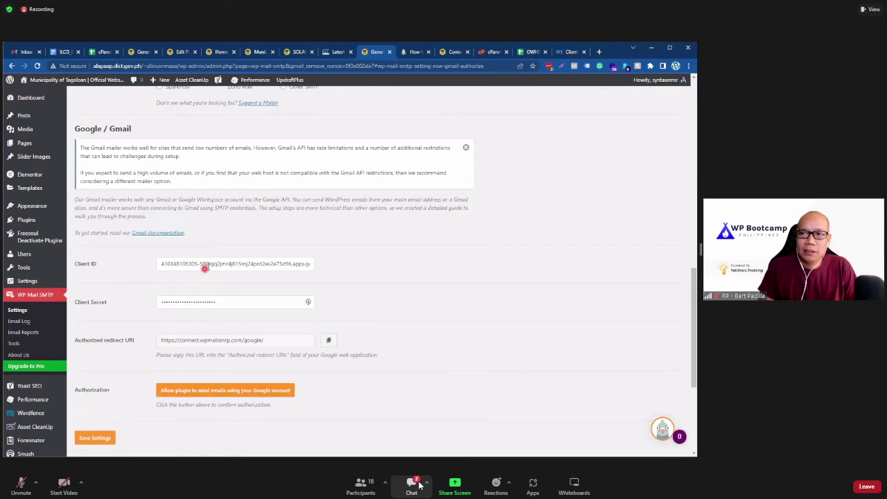
left_click(204, 266)
Step: Relaunch the setup wizard, keep Google / Gmail as mailer and accept the Gmail limits warning
scroll(185, 306, "up", 8)
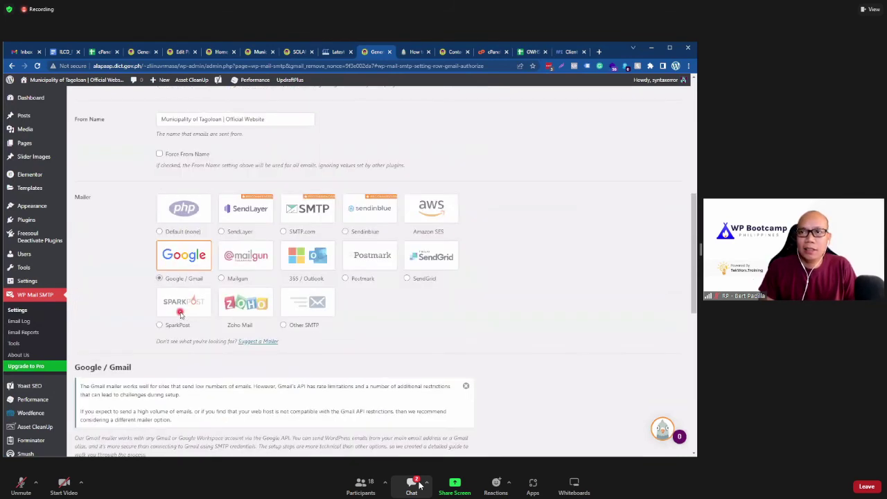
scroll(97, 328, "up", 2)
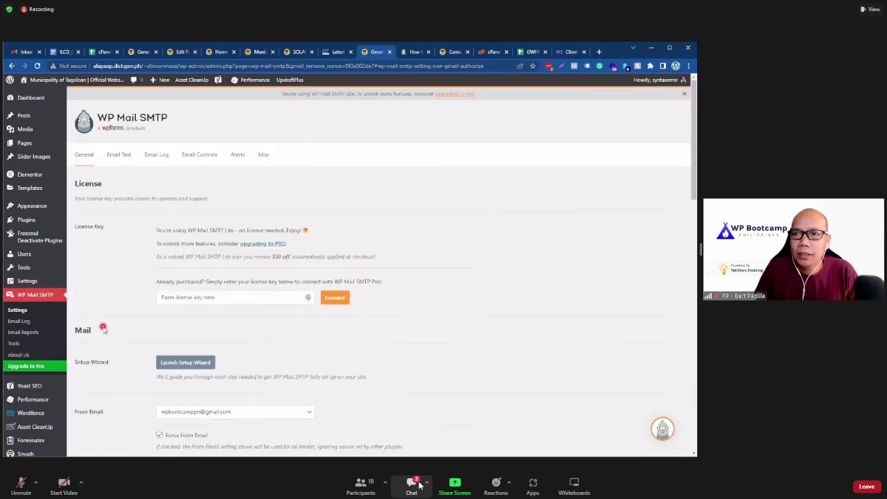
scroll(102, 329, "down", 1)
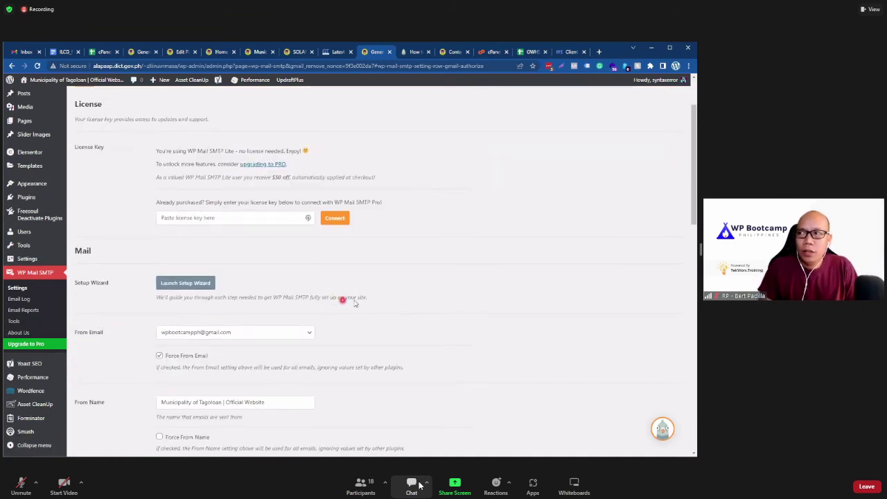
left_click(182, 284)
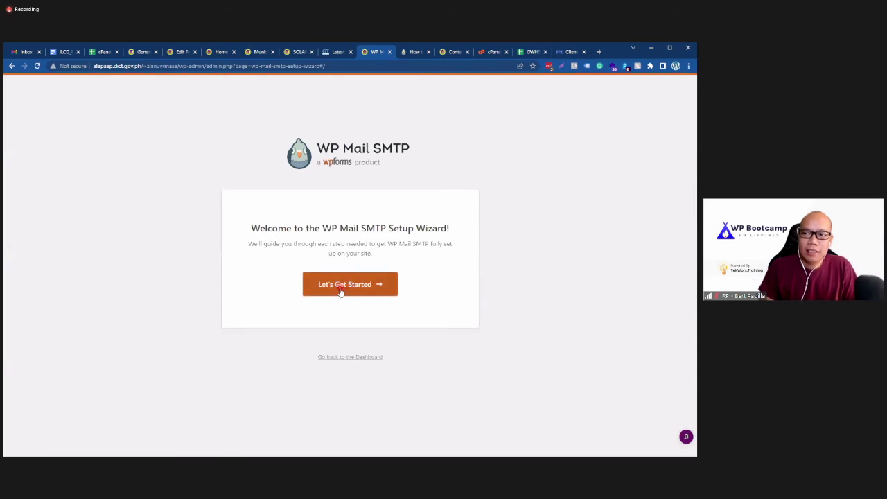
left_click(340, 289)
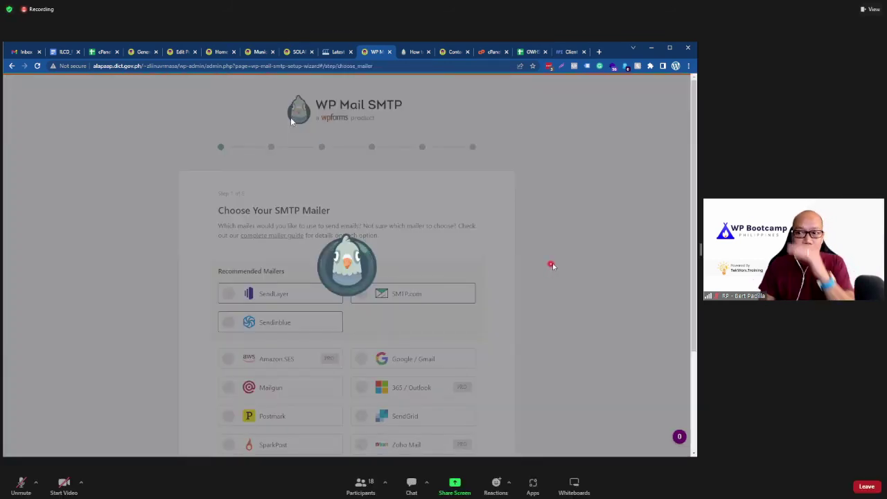
scroll(363, 224, "down", 1)
scroll(363, 224, "down", 1)
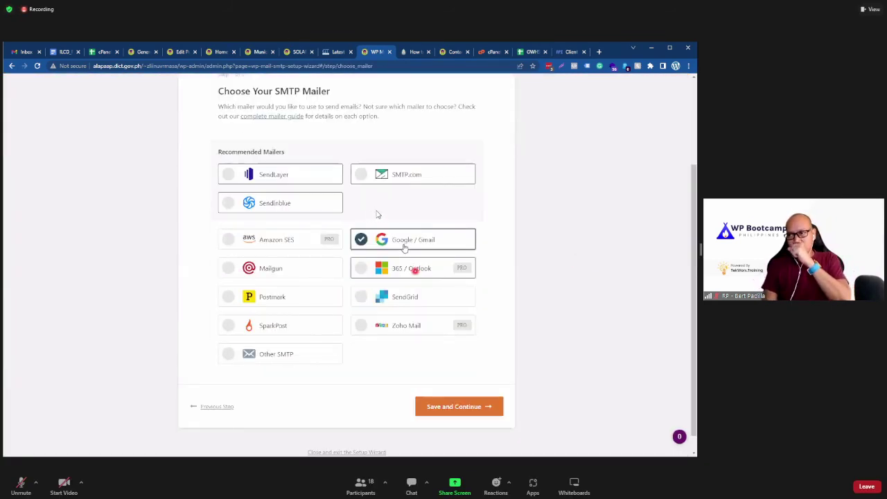
left_click(454, 406)
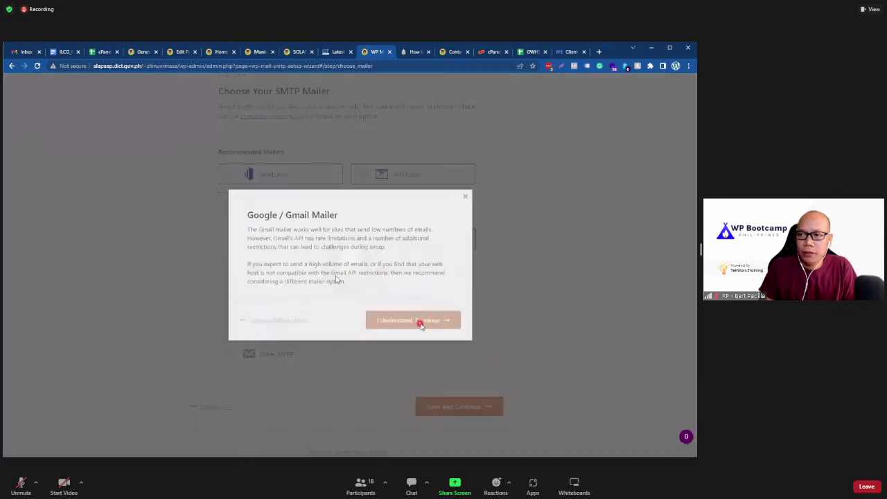
left_click(419, 324)
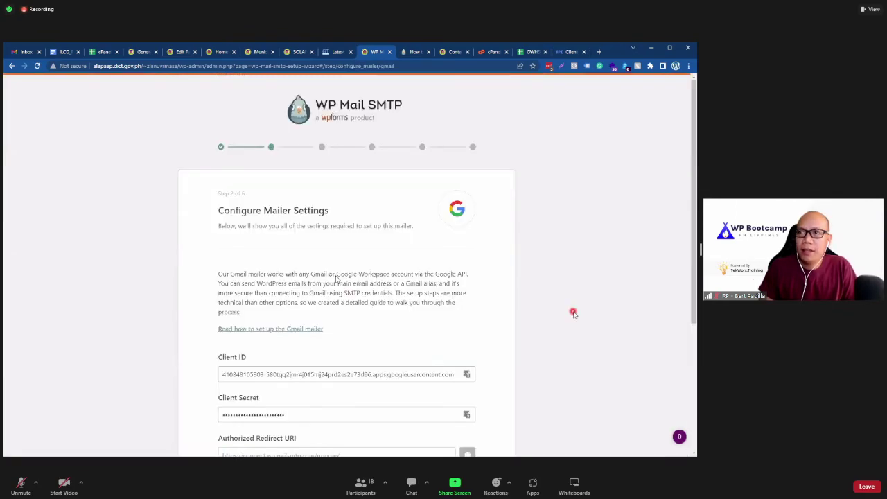
Step: Select the prefilled Client ID and Client Secret, then open the Gmail mailer setup guide
scroll(336, 280, "down", 3)
scroll(336, 279, "down", 1)
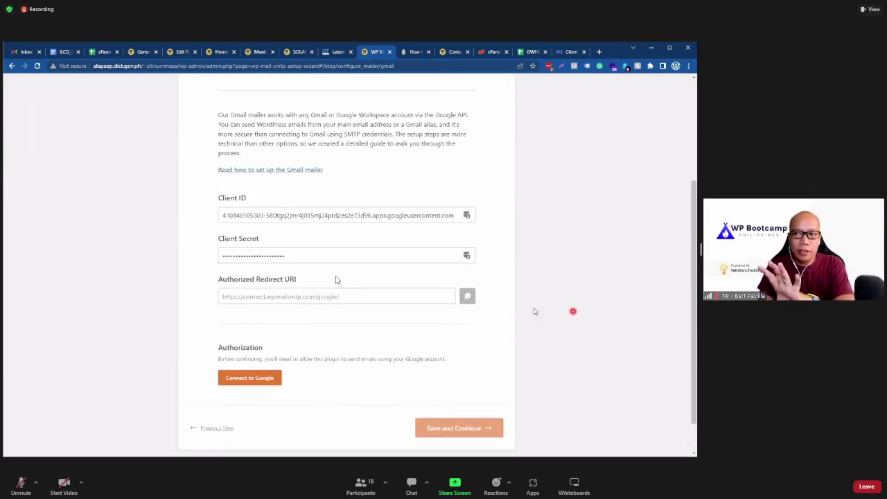
double_click(267, 216)
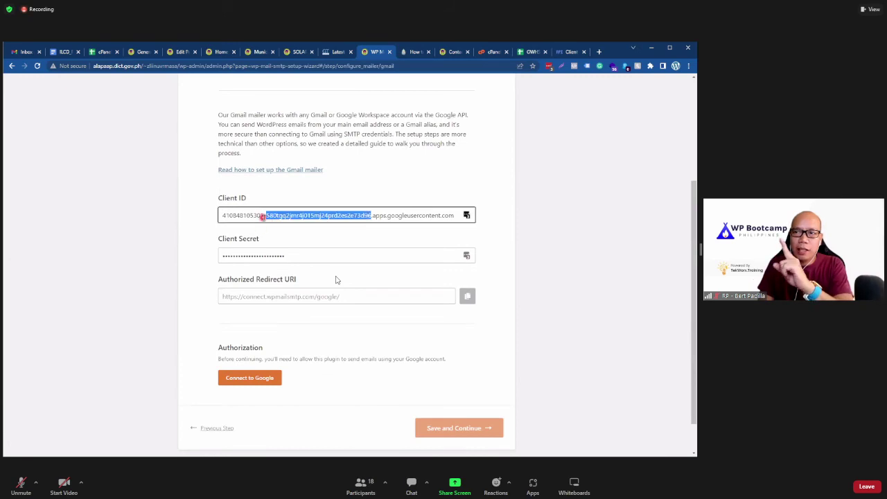
double_click(253, 255)
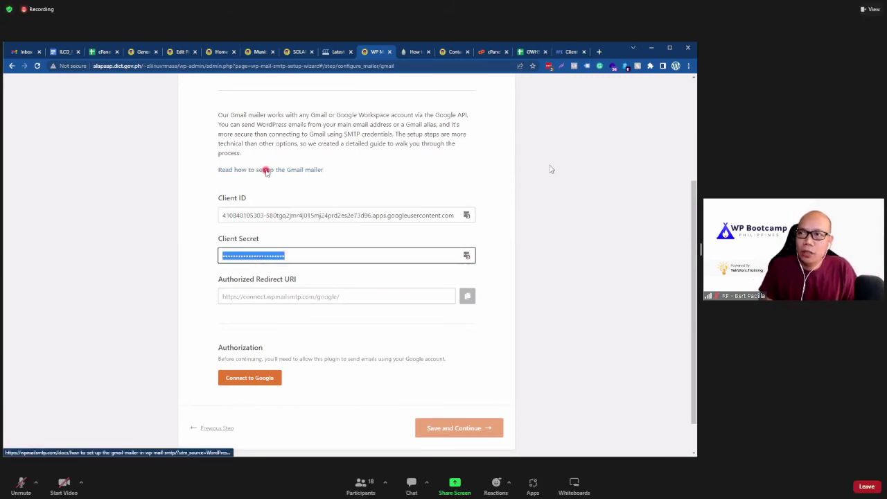
left_click(266, 169)
Step: Read the Gmail guide through step 2 on creating a web app, then return to Google Cloud's client ID page
scroll(203, 298, "up", 6)
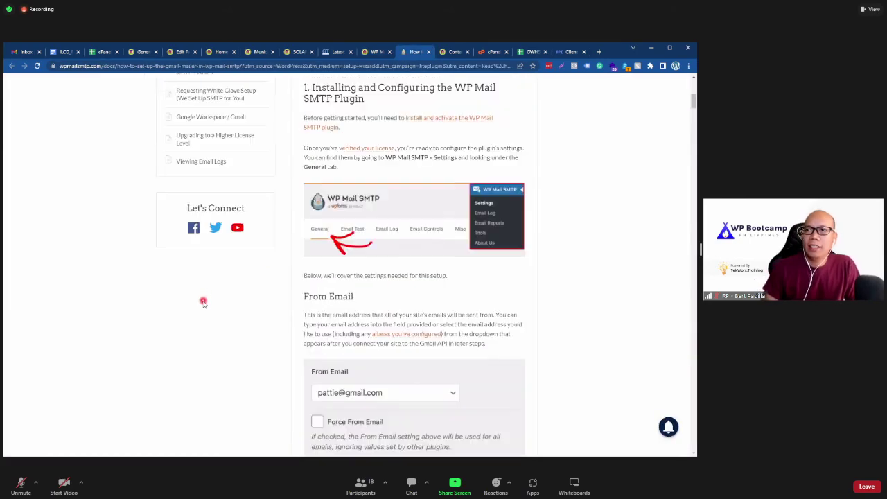
scroll(92, 318, "down", 20)
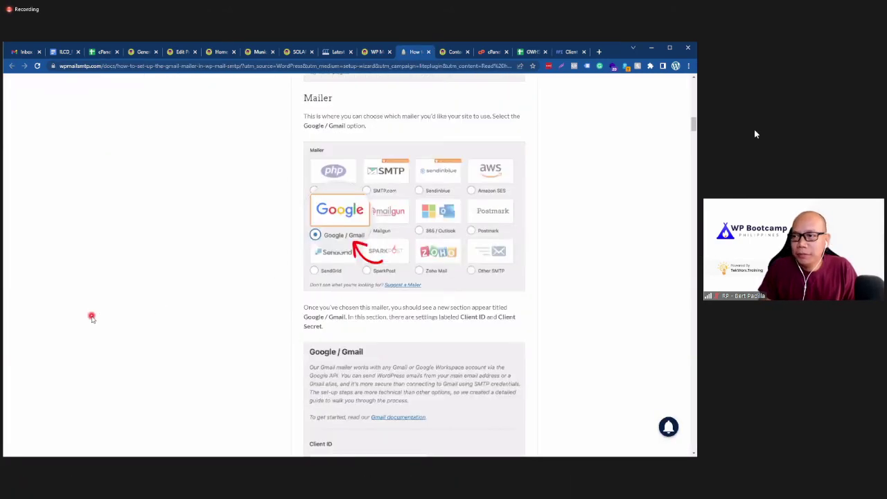
scroll(91, 317, "down", 10)
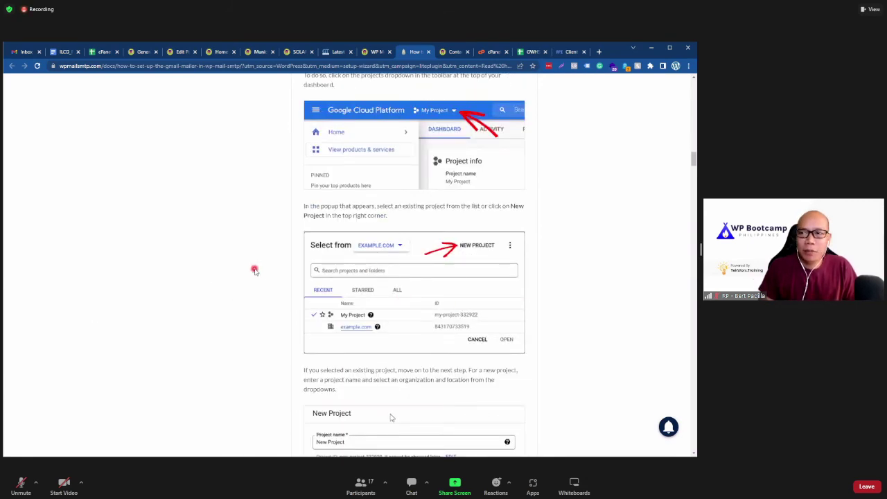
scroll(392, 416, "down", 2)
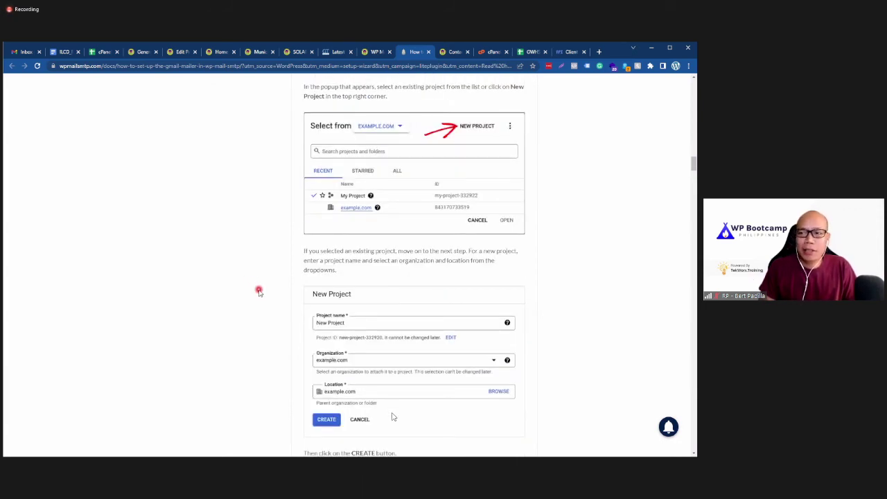
scroll(392, 416, "up", 15)
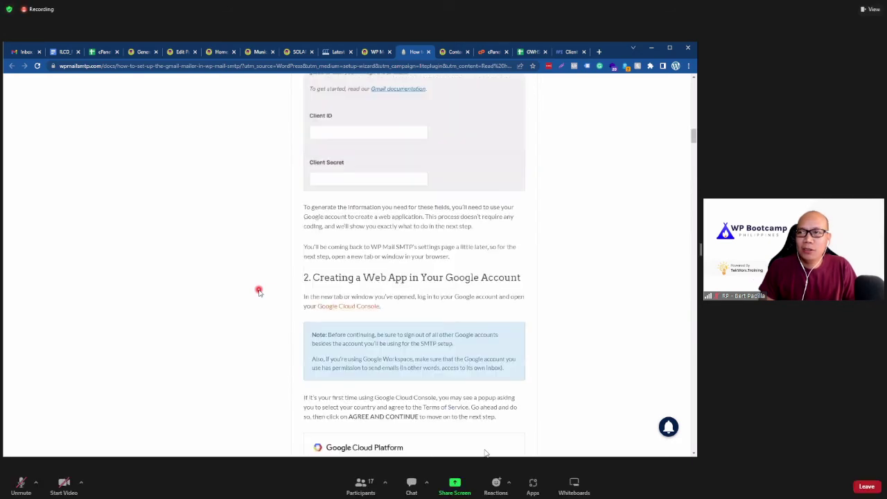
scroll(259, 292, "up", 3)
scroll(259, 292, "up", 3)
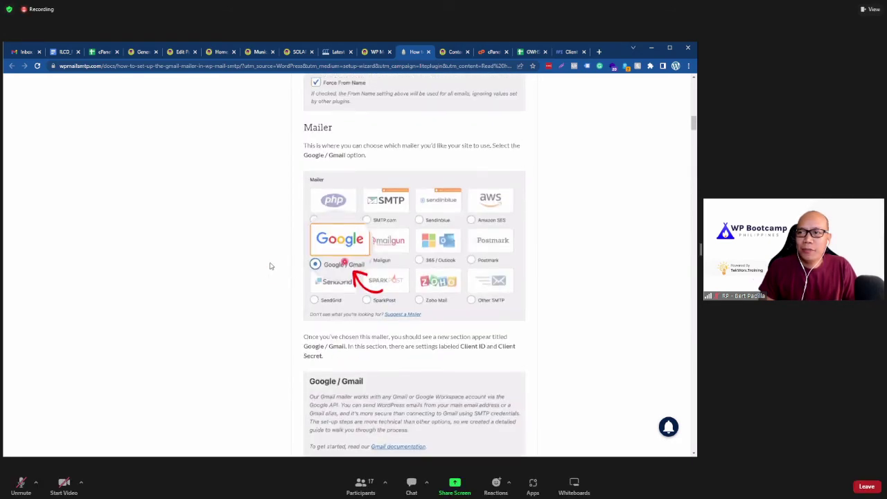
scroll(271, 261, "up", 2)
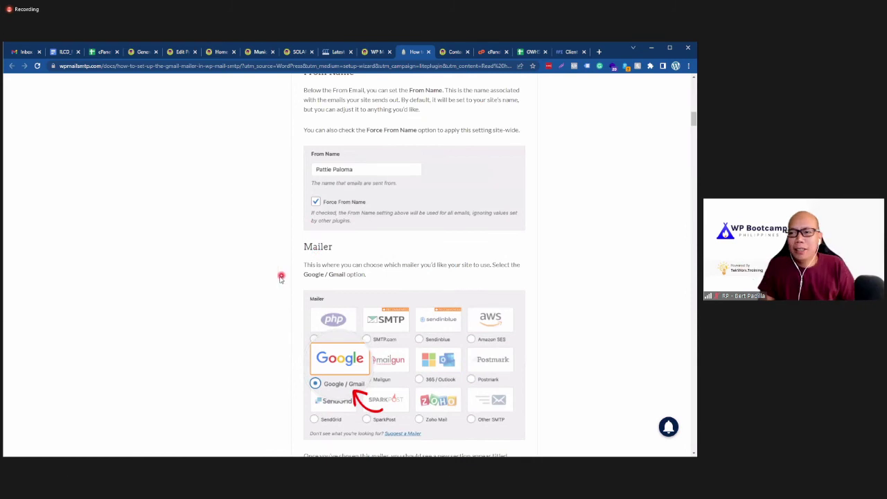
scroll(281, 277, "up", 2)
scroll(260, 294, "up", 5)
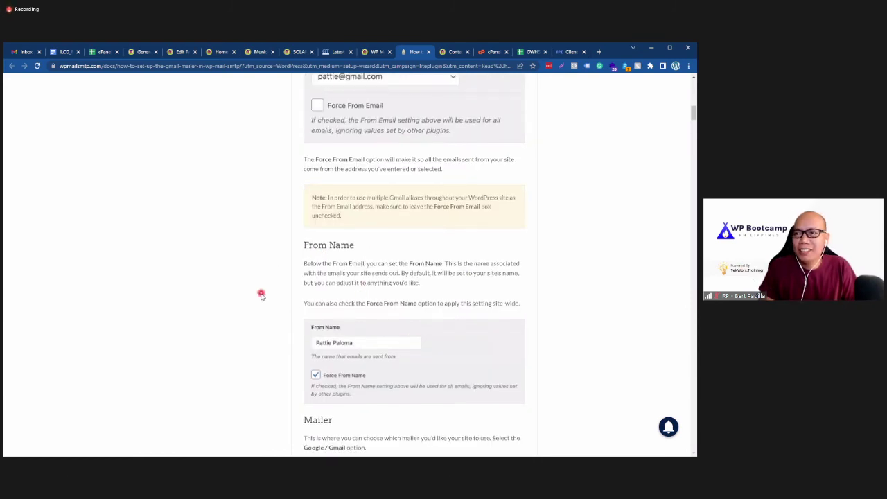
scroll(353, 300, "up", 4)
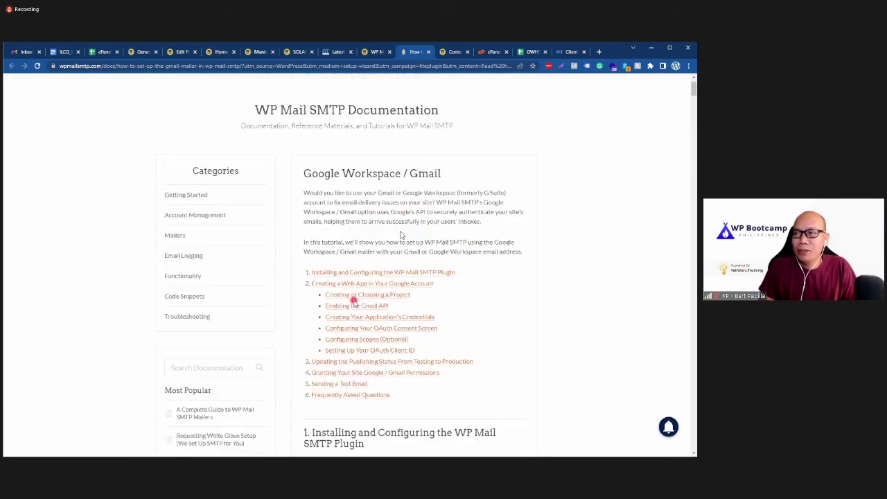
scroll(354, 300, "down", 5)
scroll(356, 296, "down", 8)
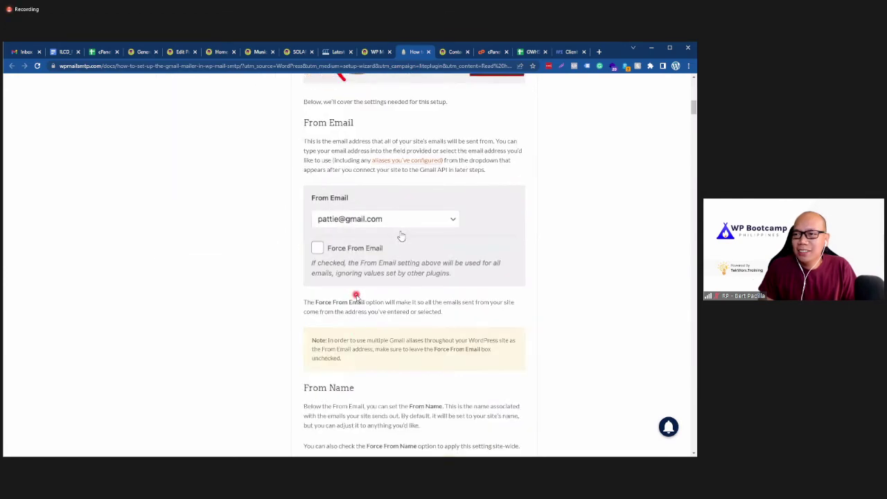
scroll(356, 296, "down", 3)
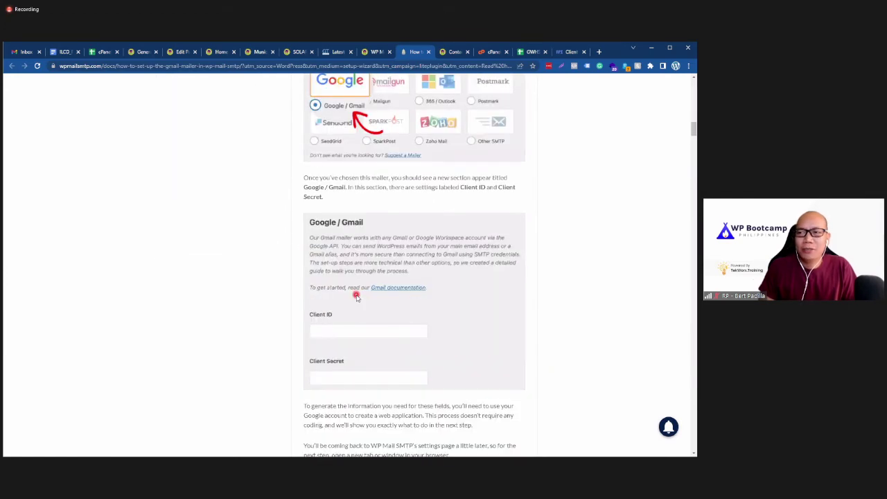
scroll(335, 216, "down", 3)
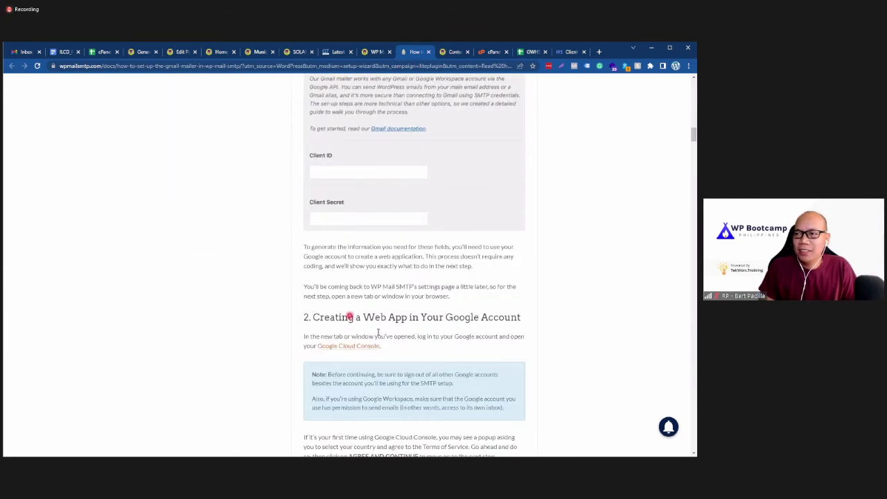
scroll(388, 321, "down", 3)
scroll(266, 211, "down", 1)
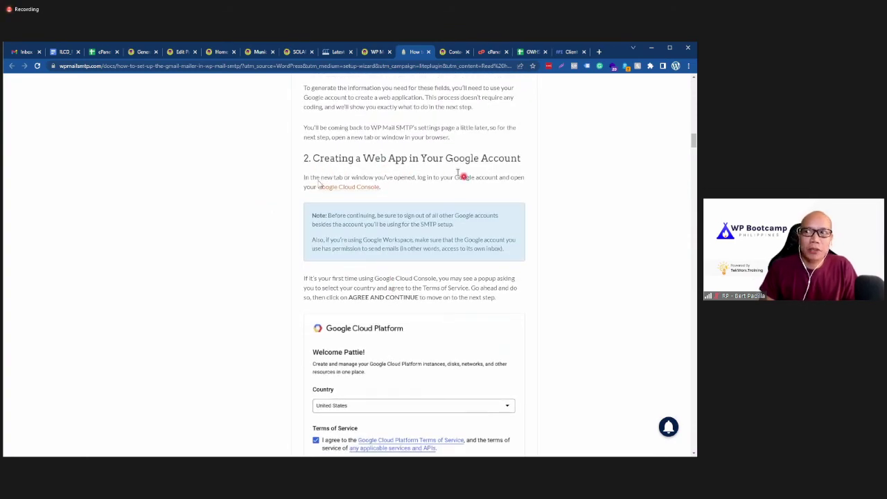
scroll(319, 184, "down", 1)
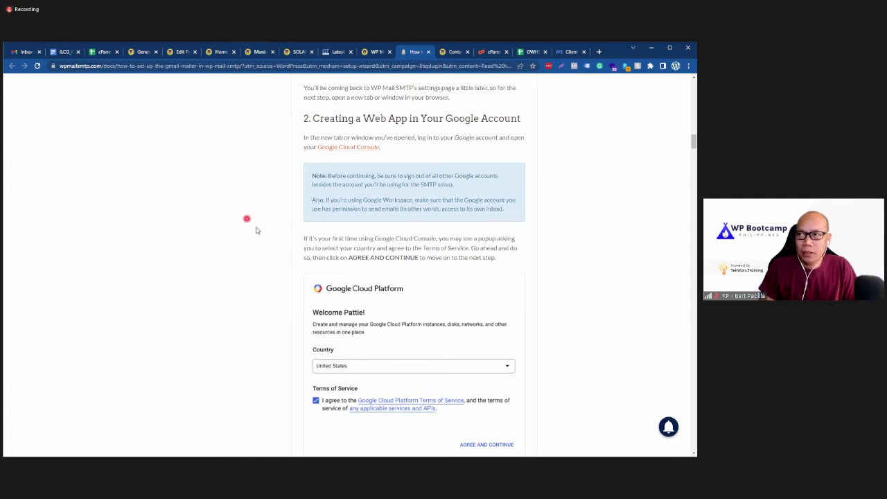
left_click(564, 51)
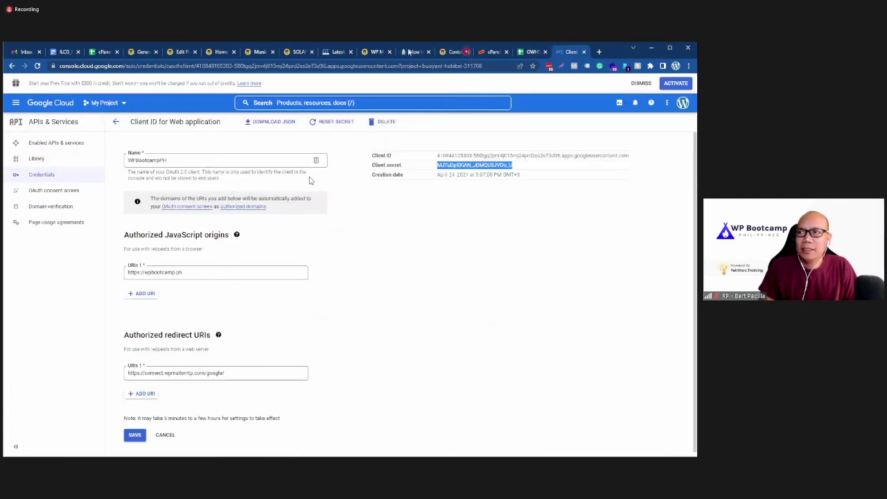
Step: Trim the setup wizard's address back to wp-admin/ to load the WordPress dashboard
left_click(376, 52)
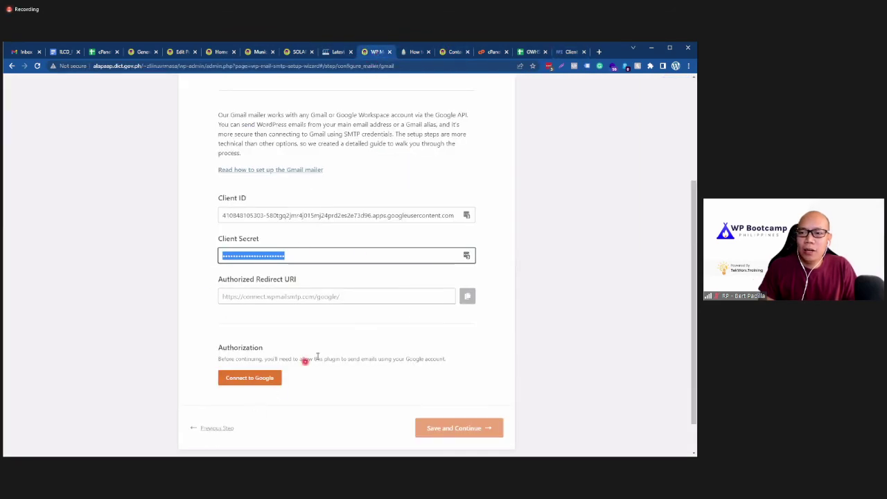
scroll(317, 357, "up", 3)
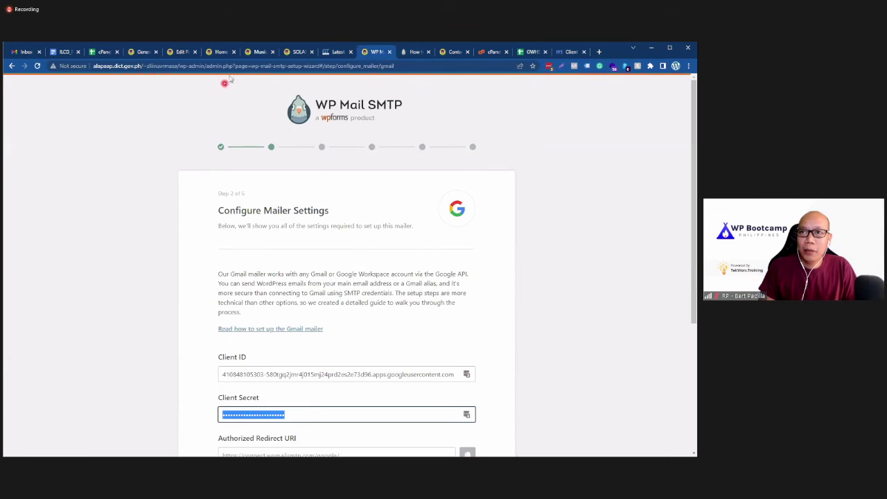
left_click_drag(209, 66, 392, 66)
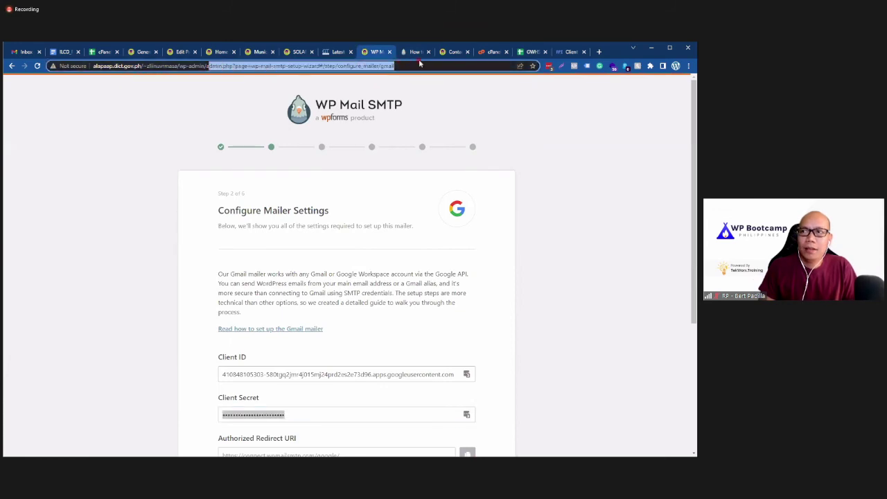
key("BackSpace")
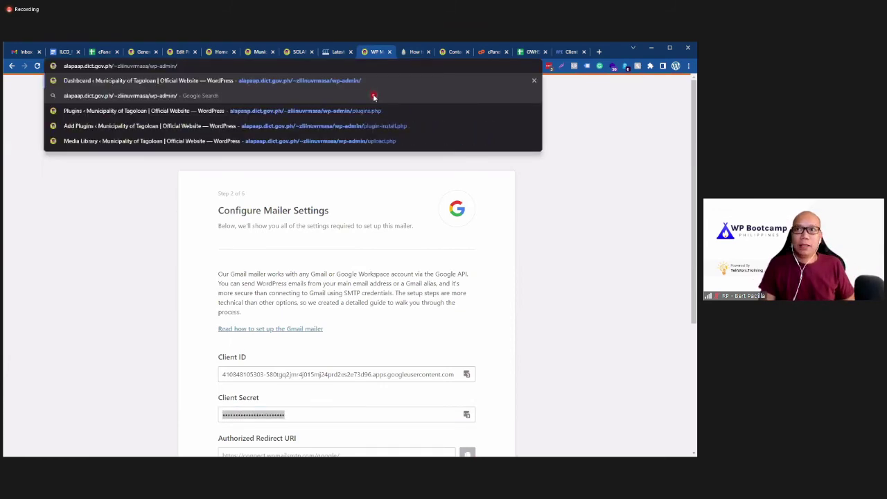
key("Return")
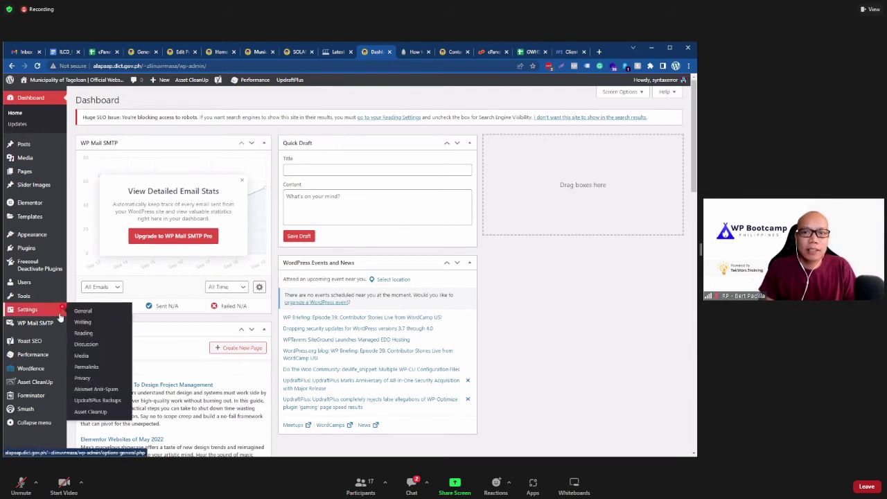
Step: Choose Google / Gmail as the WP Mail SMTP mailer, then go to Installed Plugins
mouse_move(103, 327)
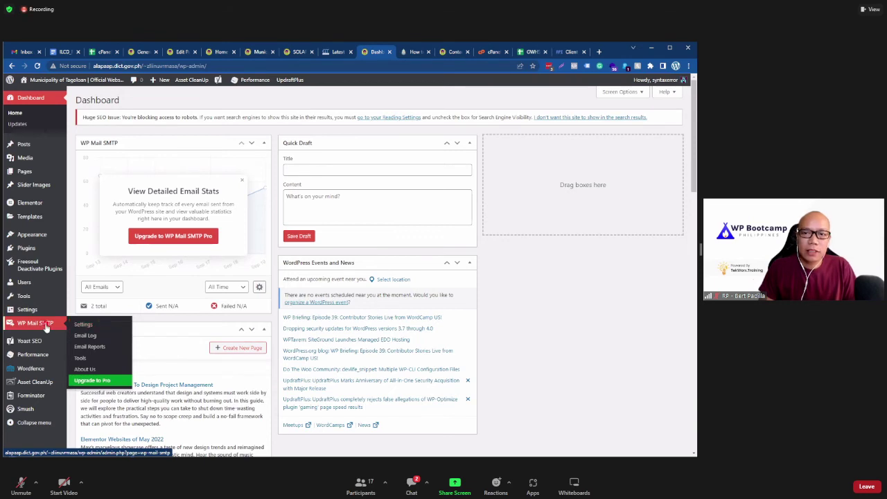
left_click(98, 325)
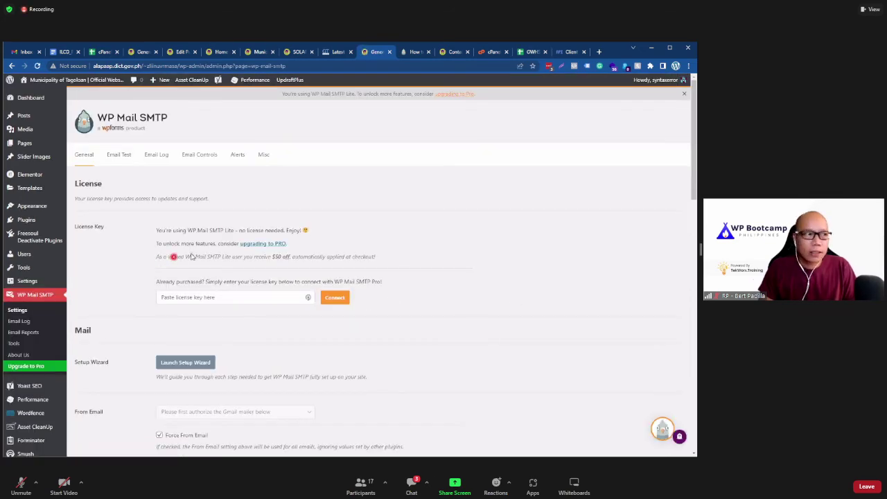
scroll(192, 256, "down", 5)
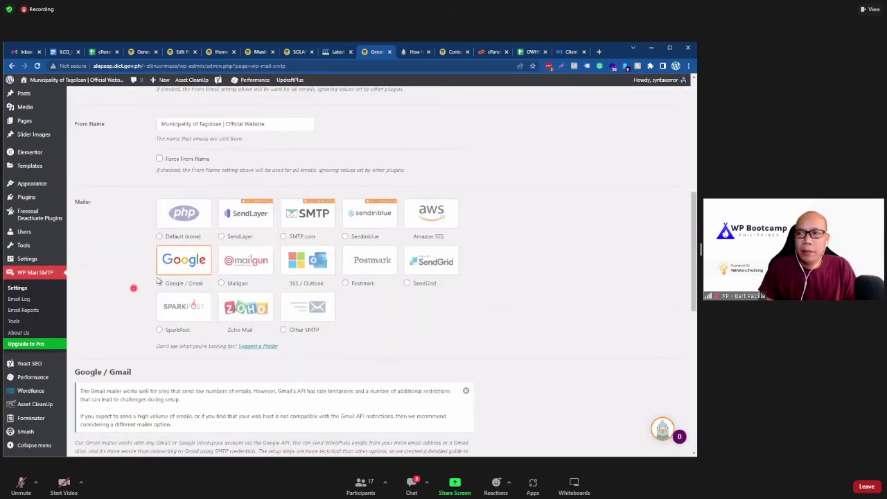
left_click(179, 274)
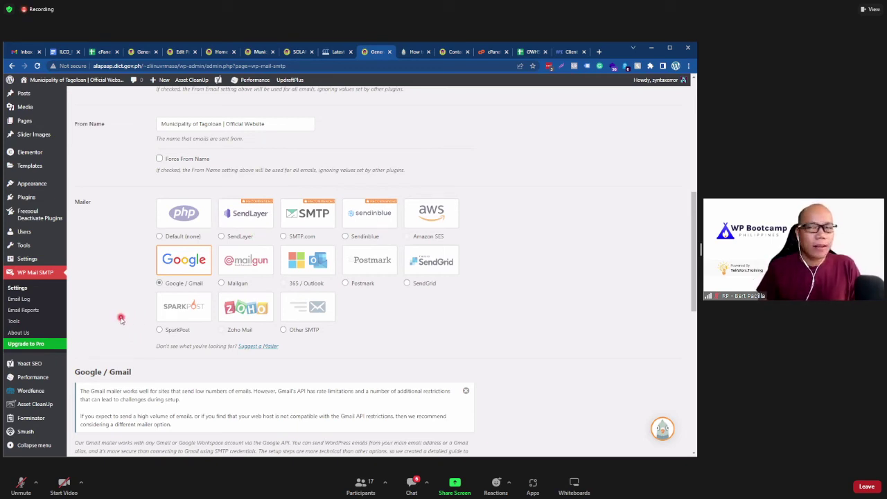
left_click(102, 199)
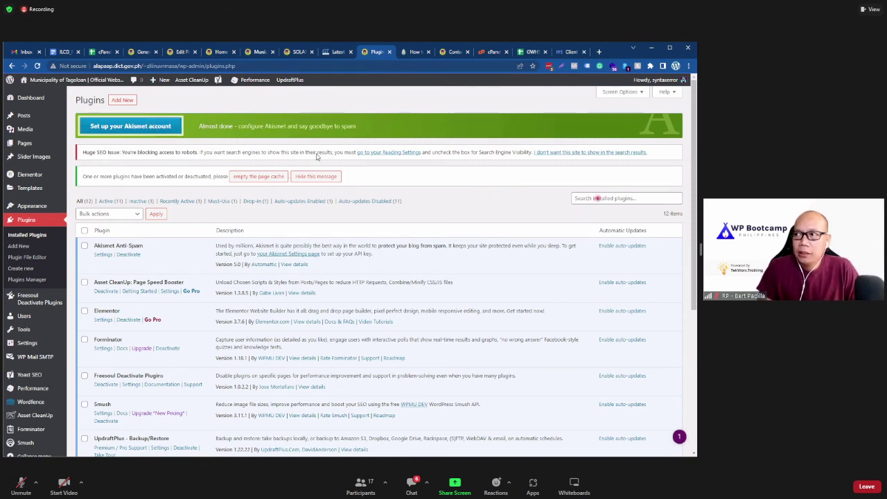
Step: Search the plugin directory for 'wp sweep' under Plugins > Add New
left_click(600, 198)
left_click(122, 100)
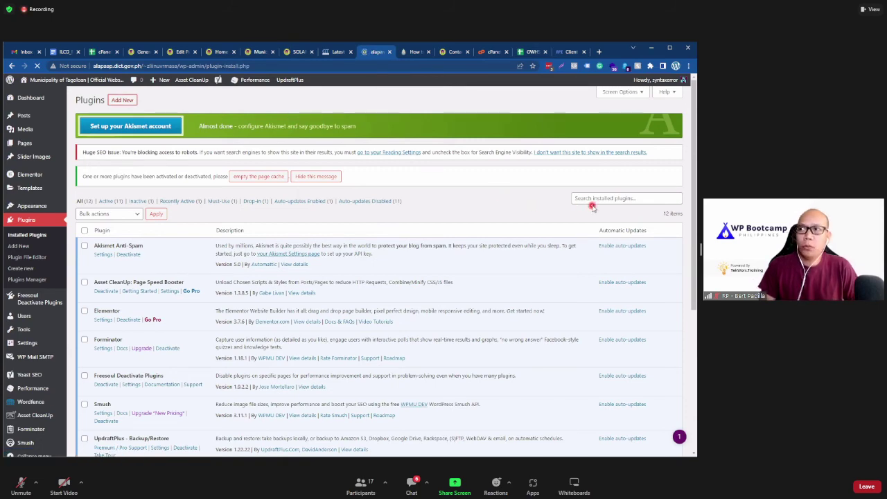
left_click(584, 123)
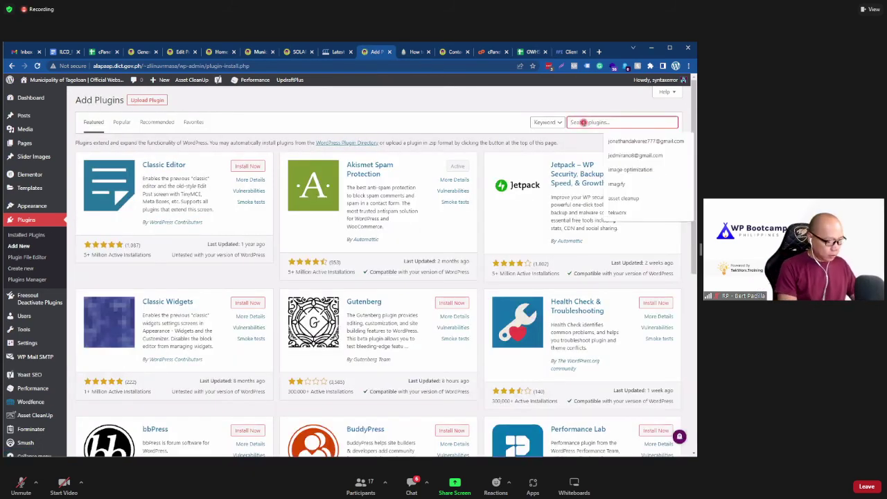
type("wp sweep")
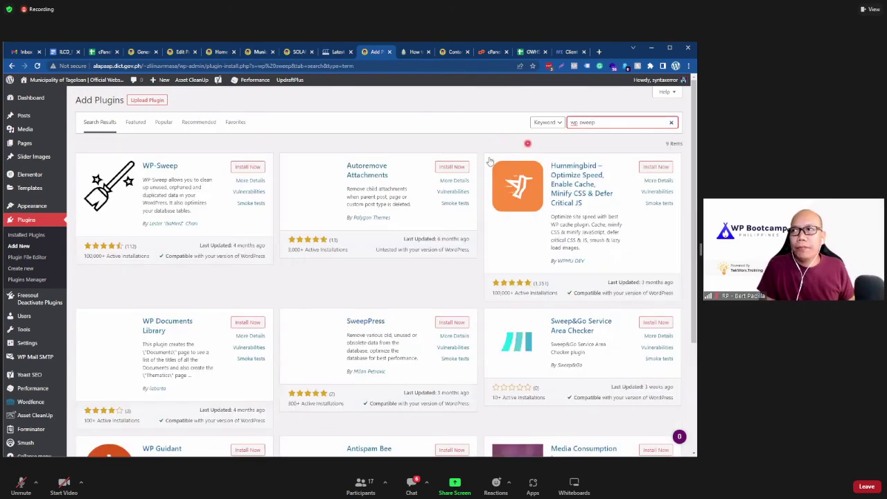
Step: Check the GWHS Allowed Plugins sheet, then select the WP-Sweep plugin name in the results
left_click(530, 51)
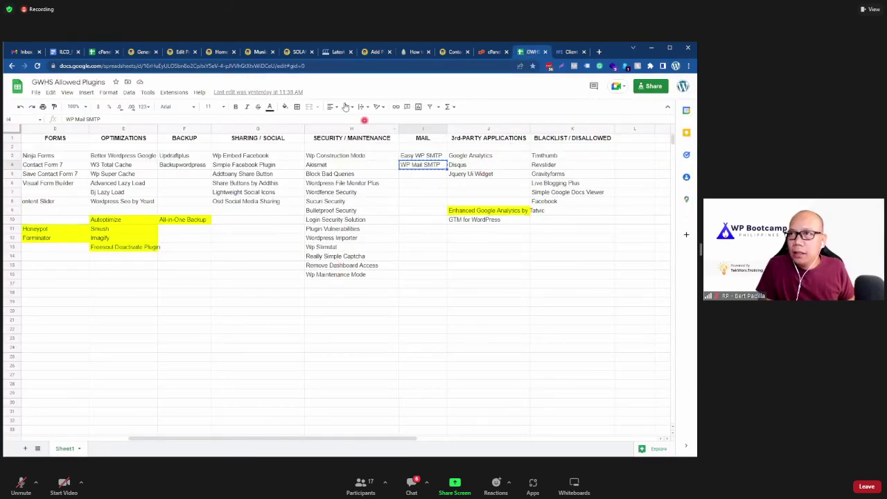
left_click(450, 54)
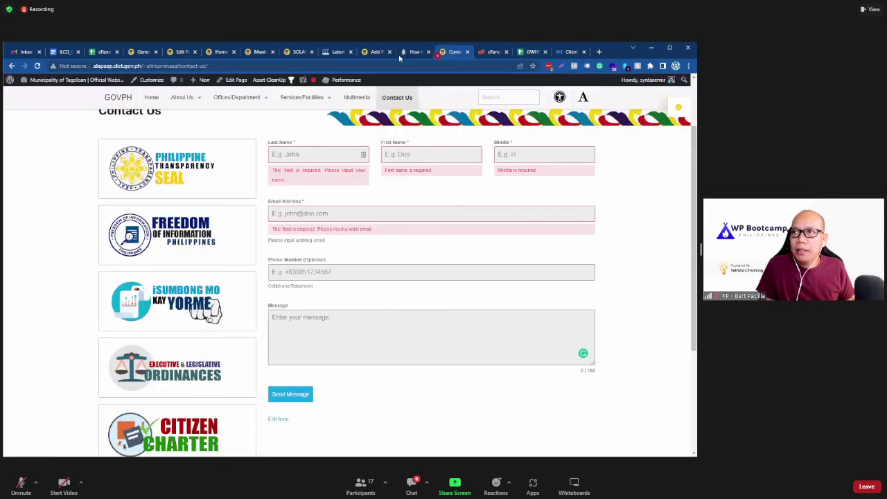
left_click(374, 52)
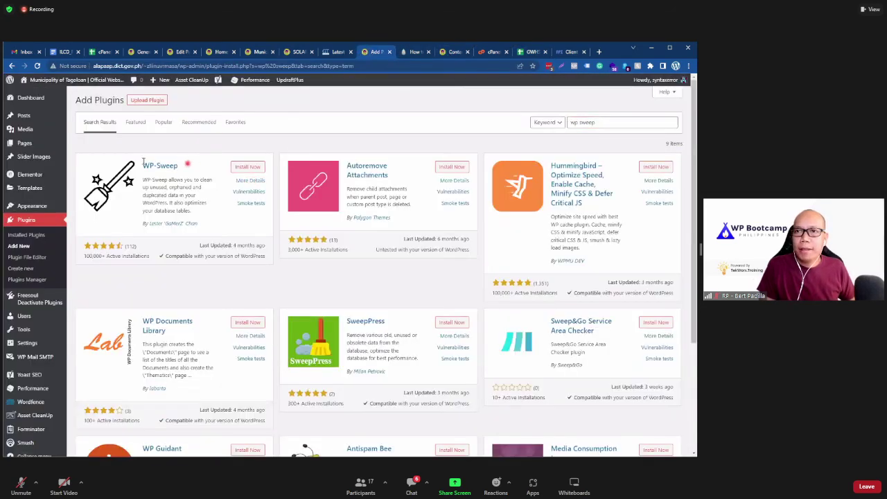
left_click_drag(186, 166, 137, 165)
key("ctrl+c")
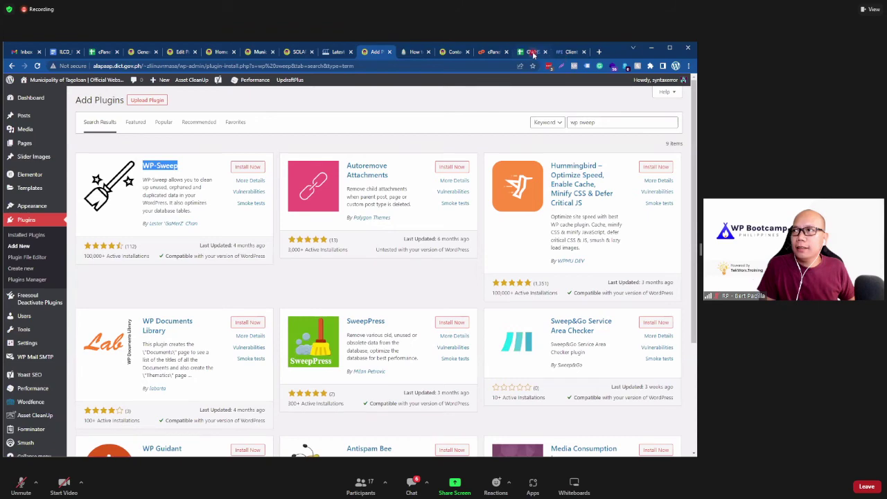
left_click(530, 52)
Step: Paste WP-Sweep into cell H18 of the allowed plugins sheet and fill it yellow
left_click(341, 294)
key("ctrl+v")
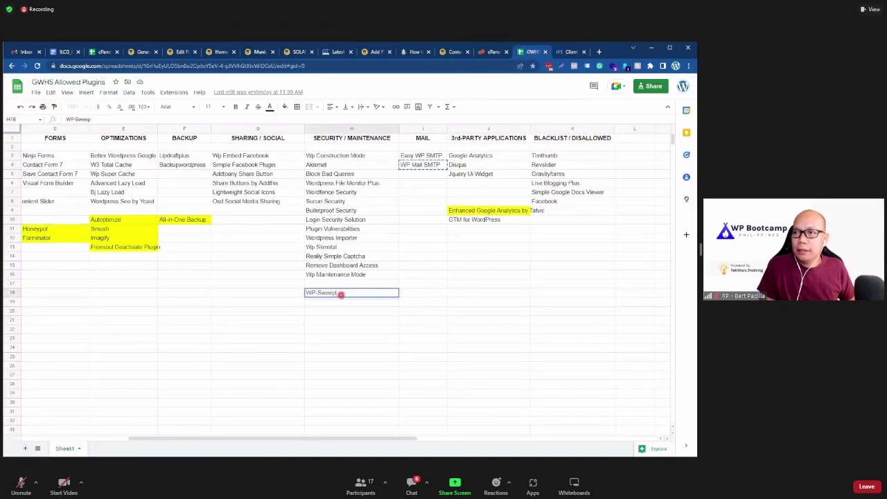
left_click(284, 106)
left_click(316, 182)
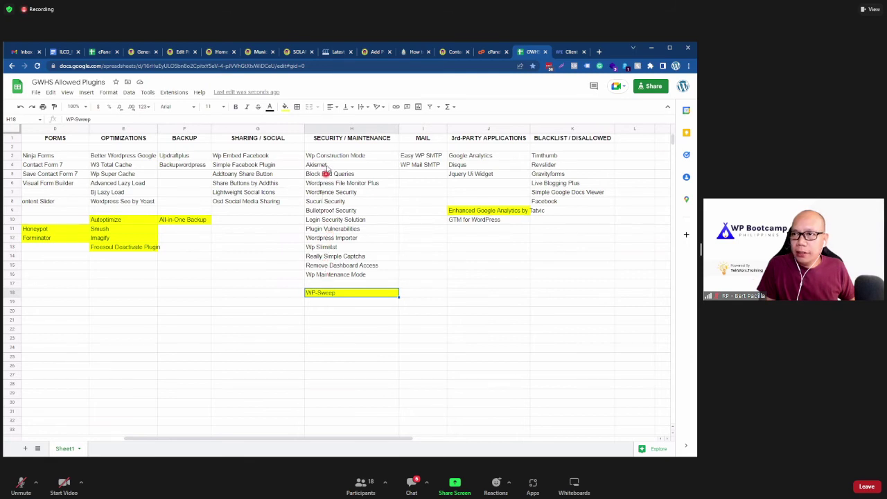
left_click(373, 52)
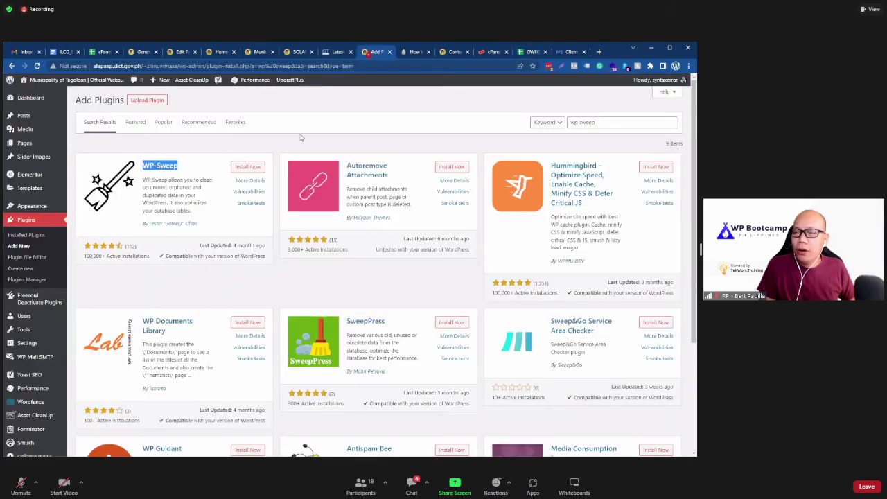
Step: Install the WP-Sweep plugin from the search results and activate it
left_click(337, 119)
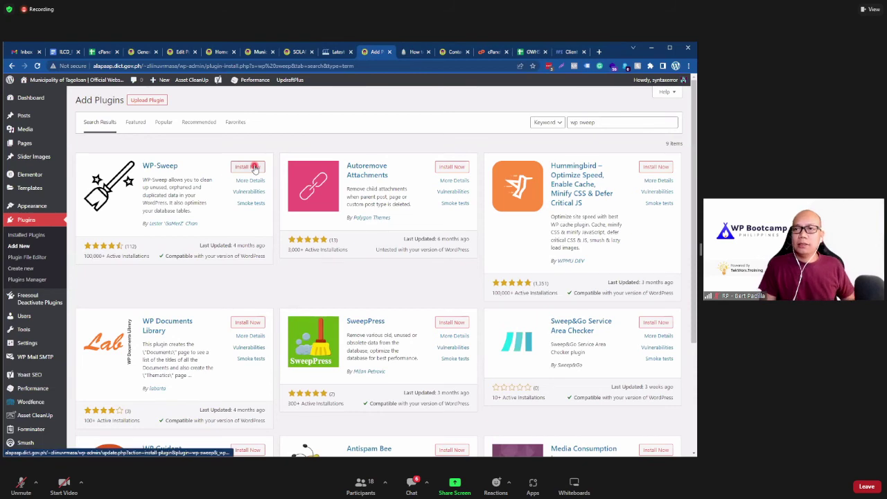
left_click(255, 168)
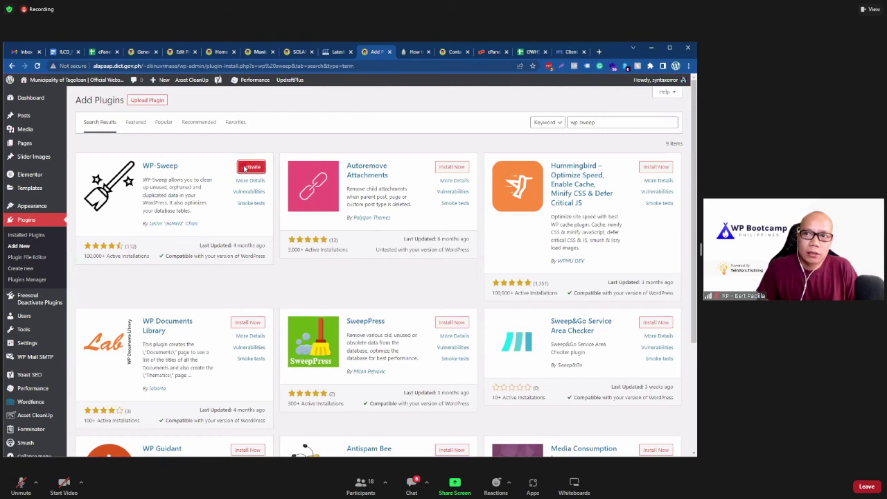
left_click(251, 168)
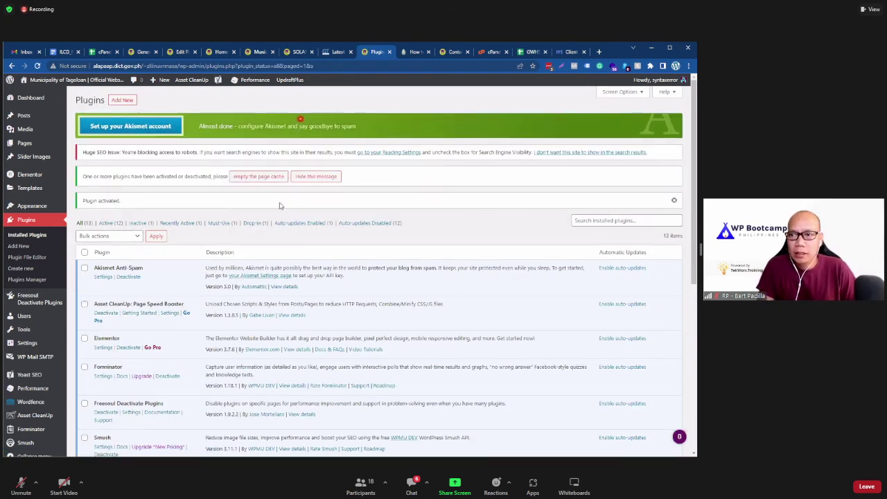
Step: Delete the inactive WPForms Lite plugin and its data, leaving 12 installed plugins
scroll(246, 237, "down", 1)
scroll(246, 237, "down", 1)
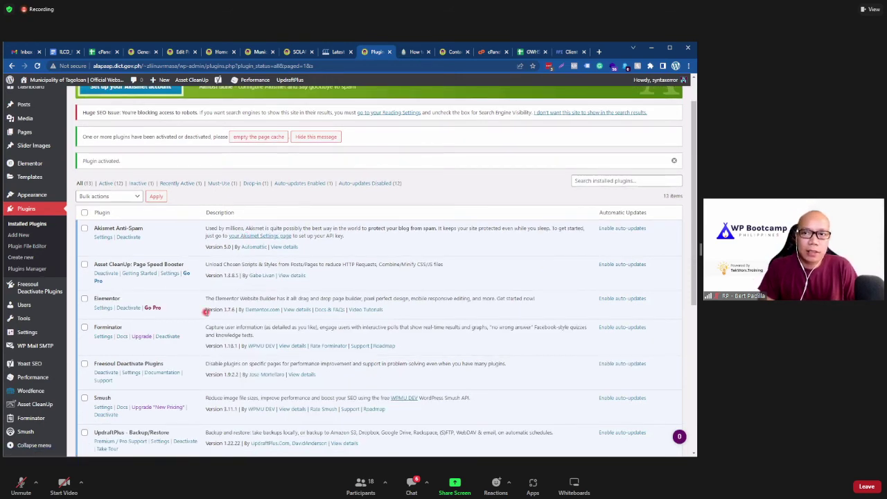
scroll(204, 312, "down", 4)
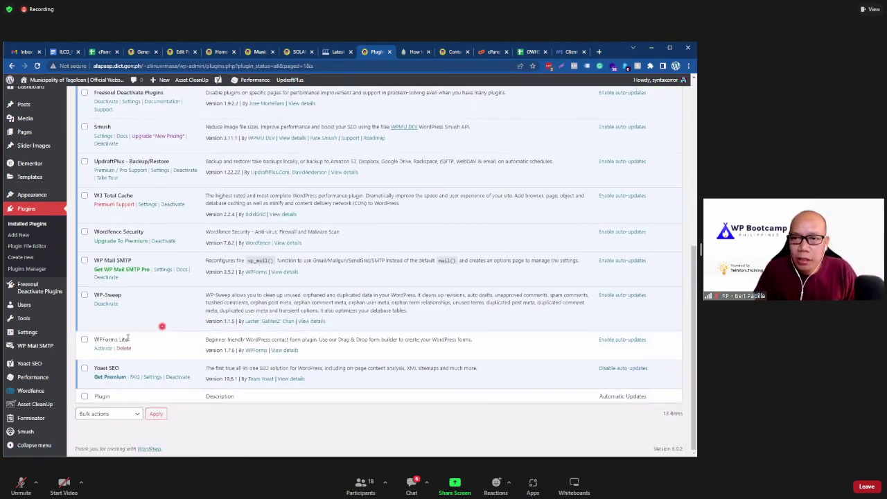
scroll(138, 339, "up", 1)
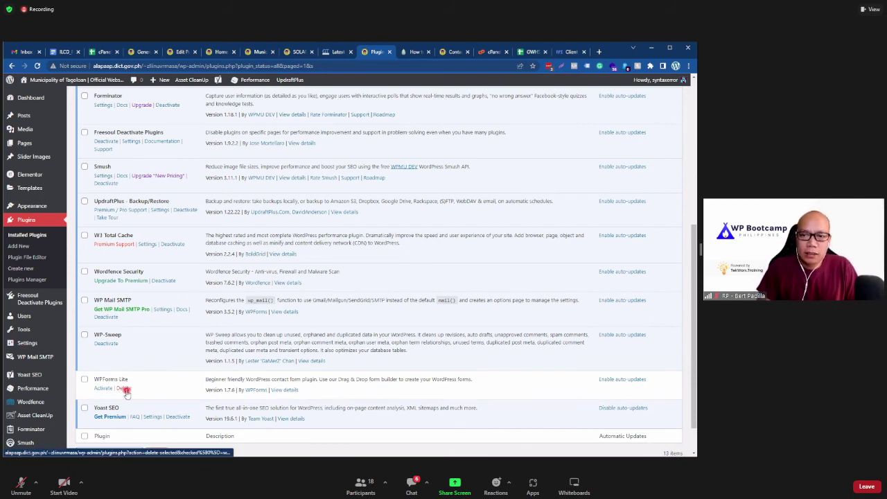
left_click(123, 388)
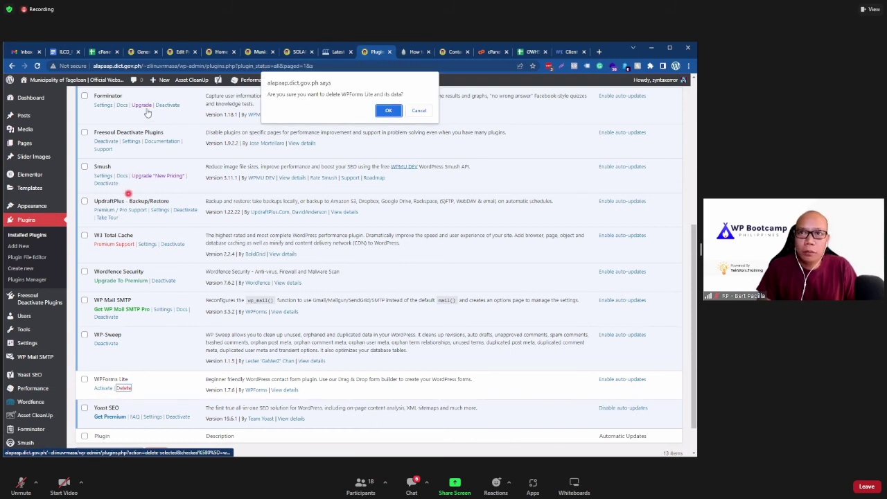
left_click(387, 112)
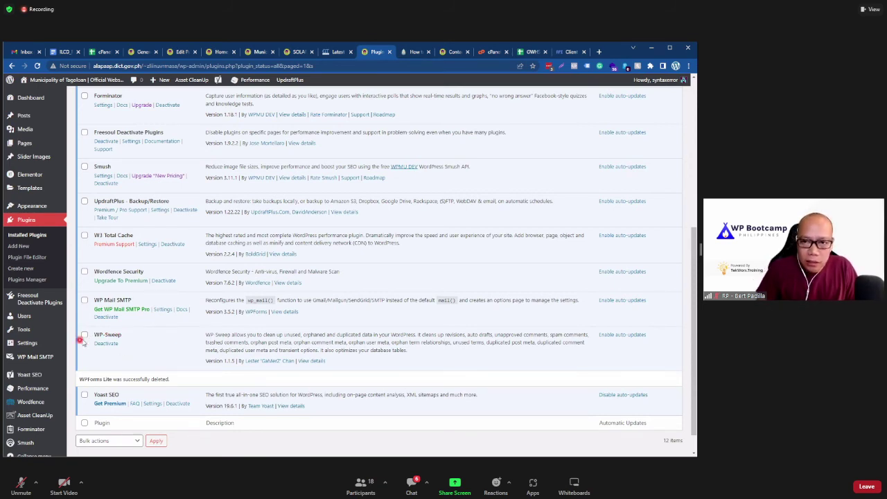
Step: Open Tools > Sweep and review its counts, such as 62 revisions, 20 deleted posts and 50 tables
mouse_move(61, 335)
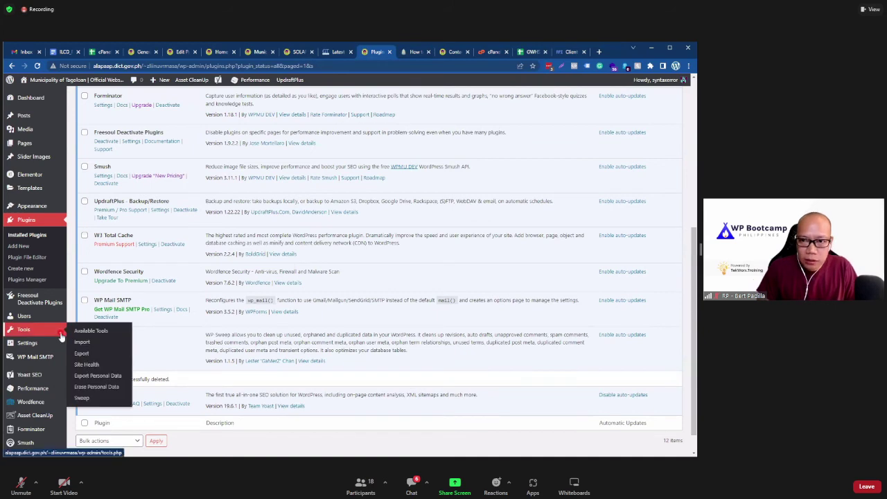
left_click(99, 400)
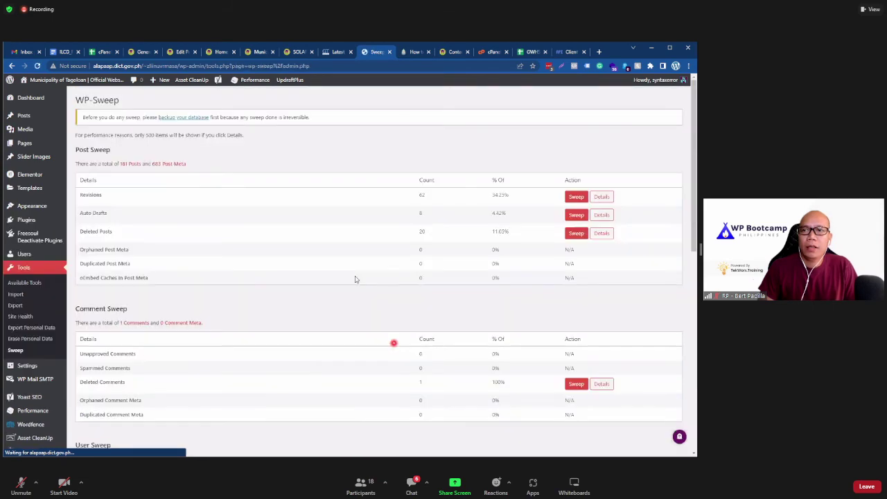
scroll(314, 271, "down", 8)
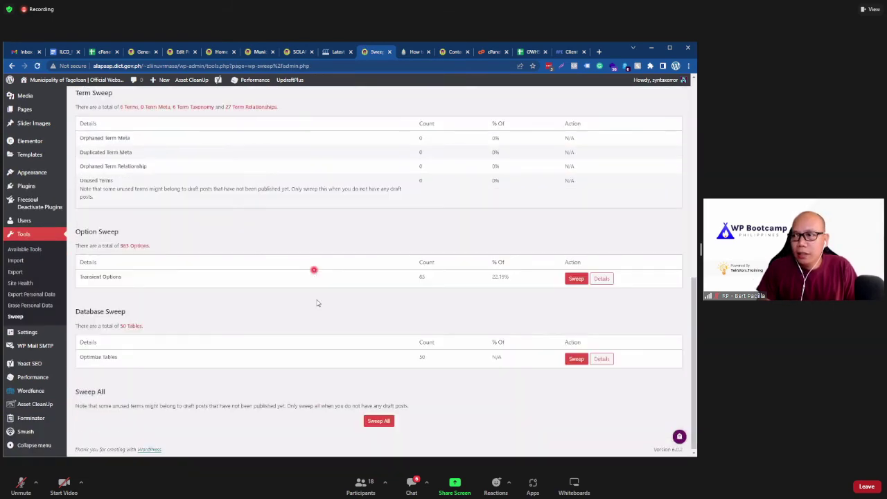
scroll(319, 305, "up", 8)
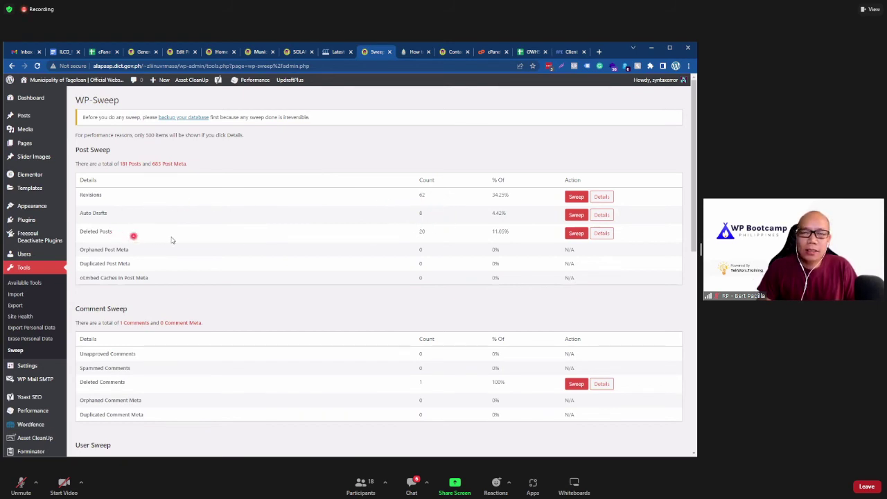
scroll(302, 276, "down", 2)
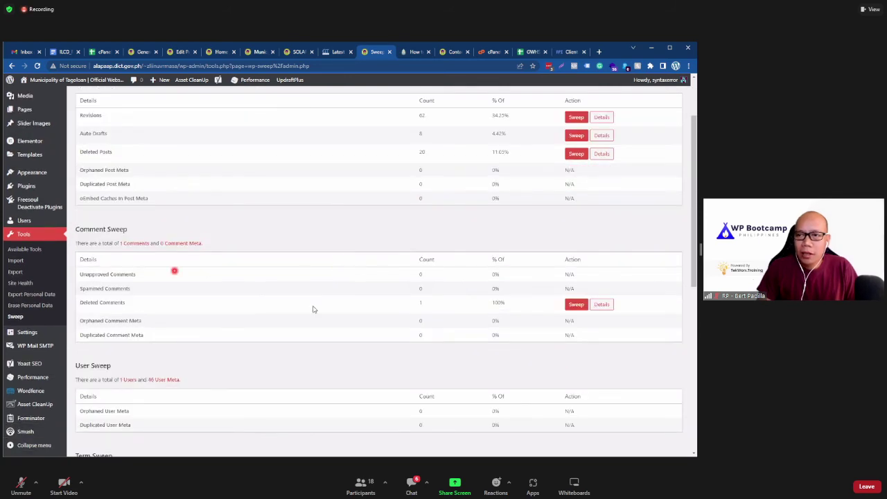
scroll(365, 279, "down", 3)
scroll(374, 279, "down", 3)
scroll(374, 280, "down", 3)
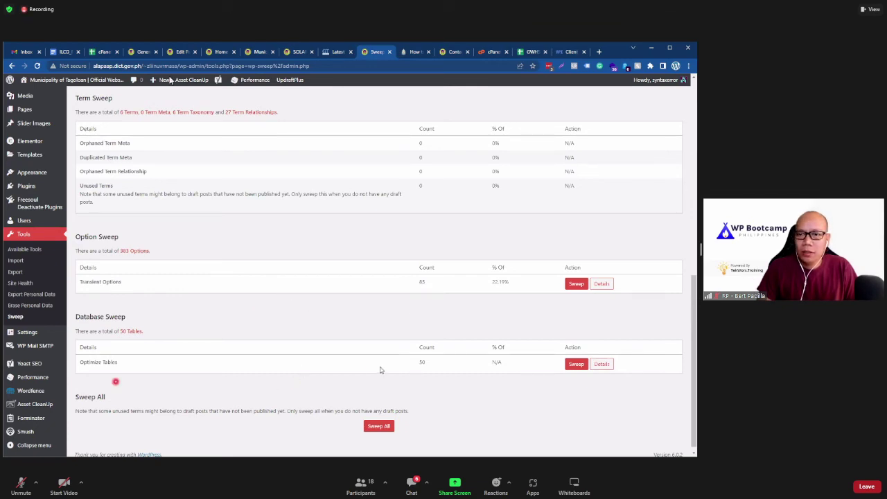
scroll(407, 383, "down", 1)
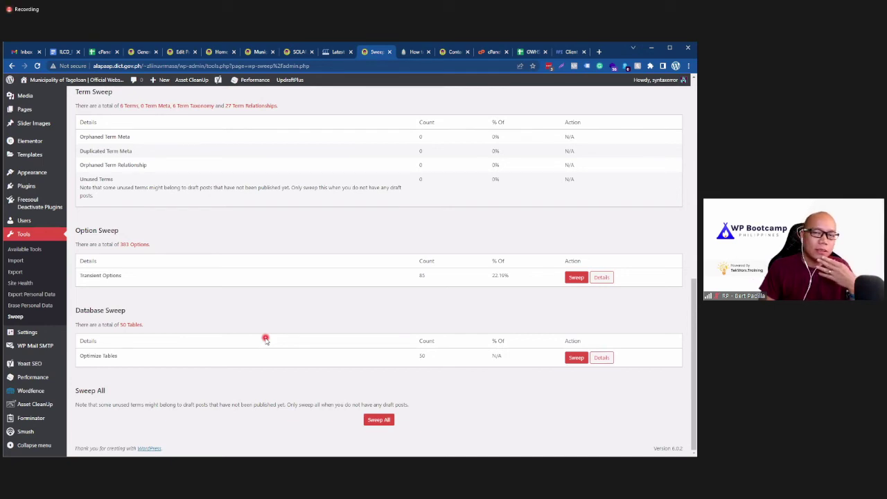
scroll(266, 338, "up", 15)
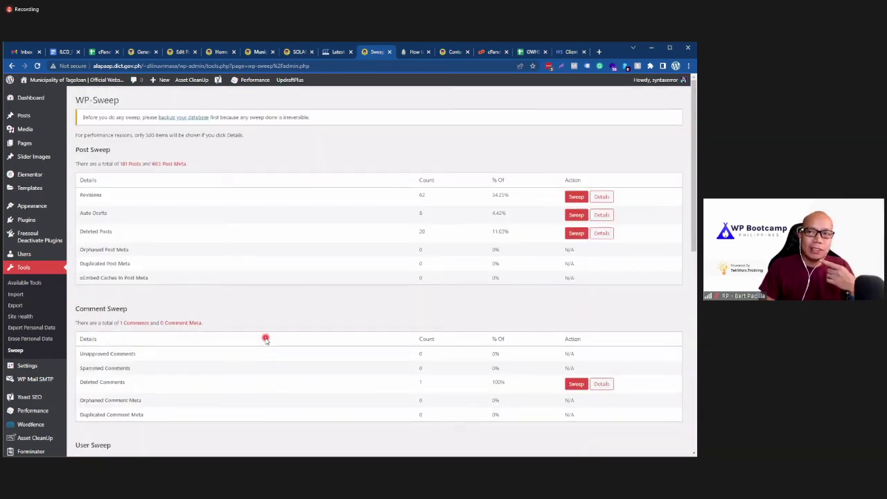
left_click(488, 53)
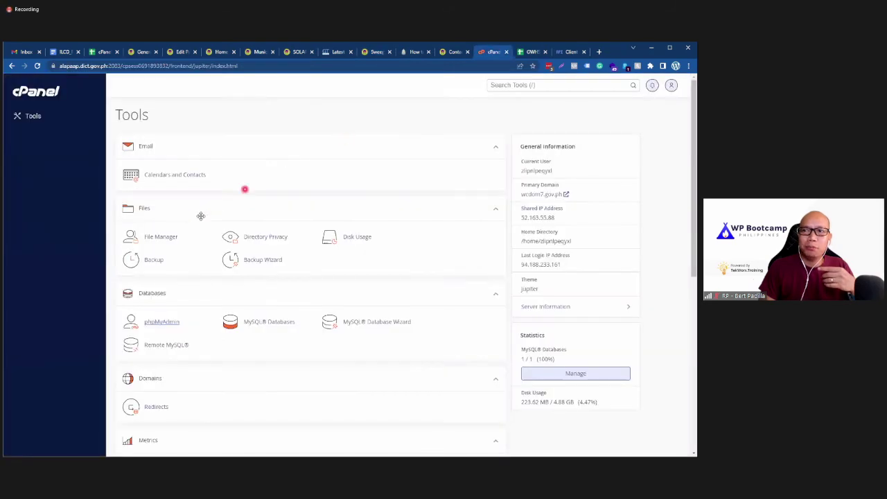
left_click(374, 52)
left_click(302, 337)
scroll(303, 337, "down", 10)
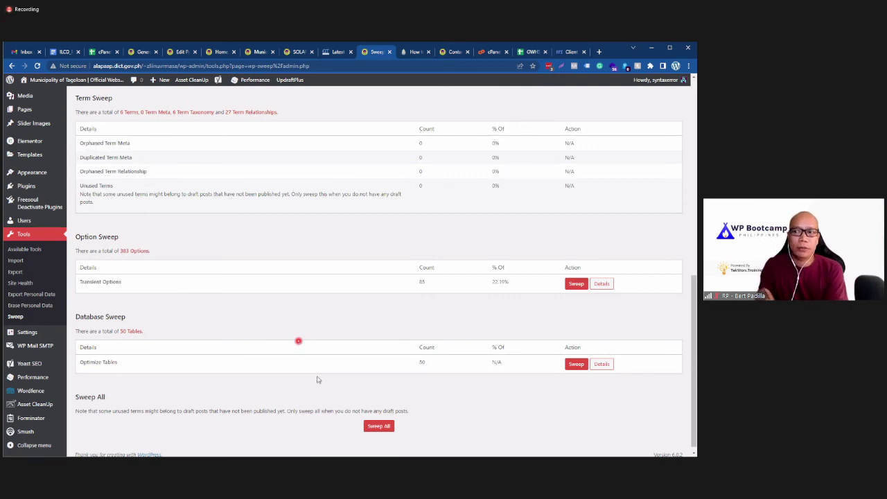
scroll(254, 389, "up", 6)
scroll(254, 389, "down", 6)
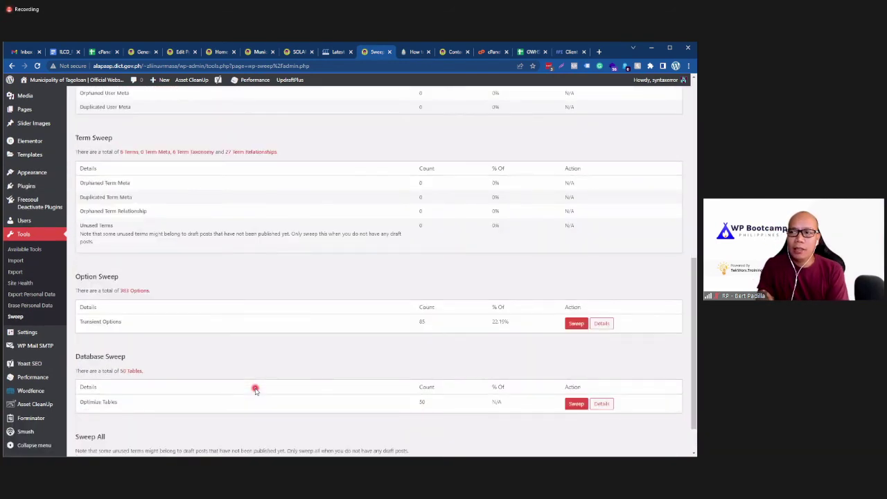
scroll(255, 389, "down", 1)
scroll(249, 395, "up", 5)
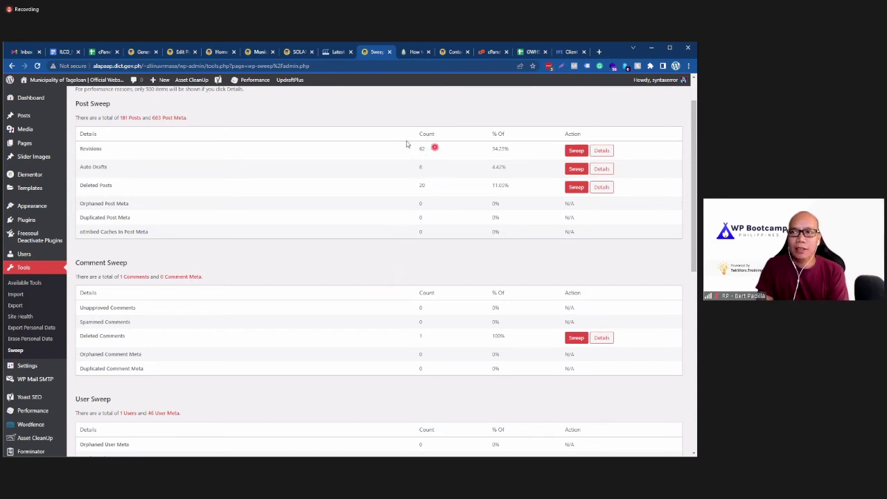
scroll(386, 291, "down", 10)
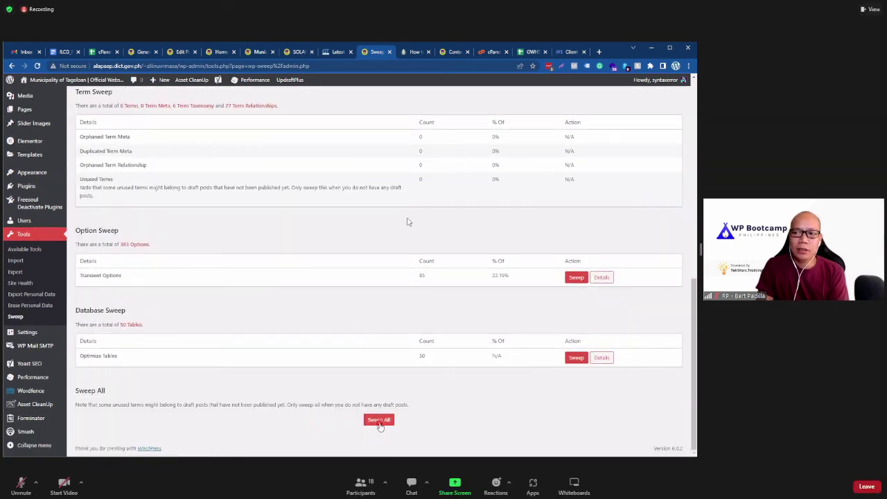
scroll(237, 374, "up", 10)
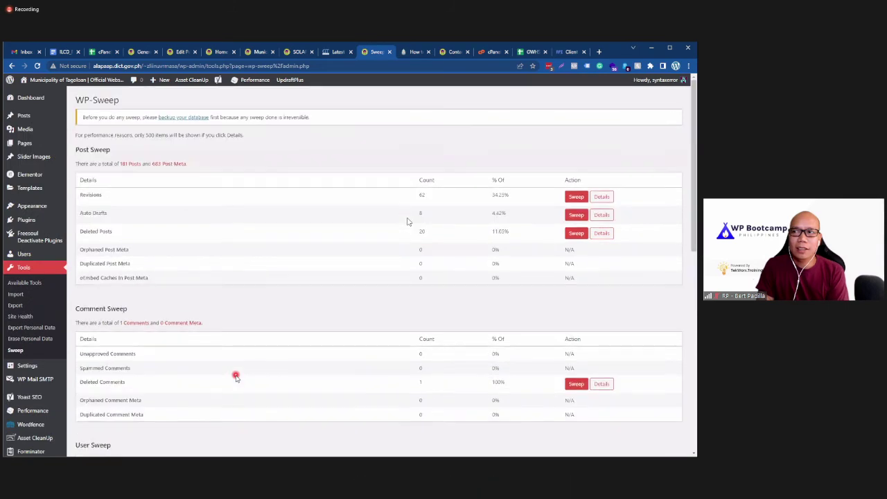
scroll(237, 372, "down", 10)
scroll(263, 312, "up", 10)
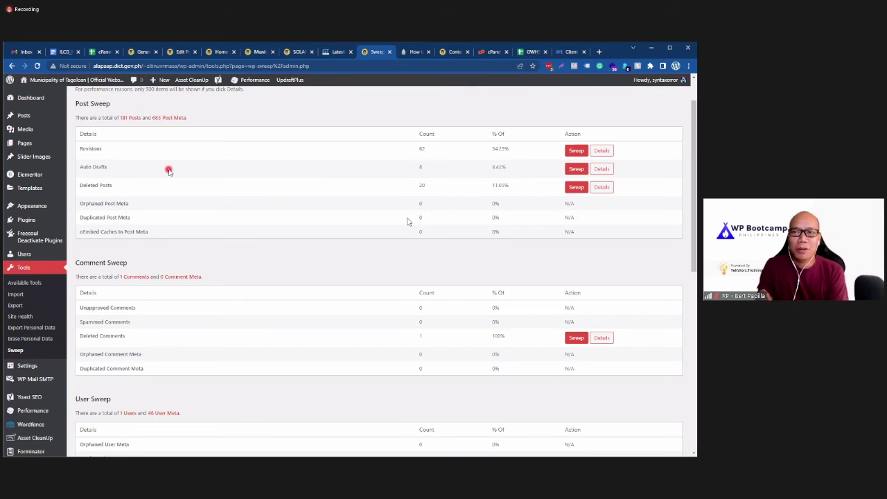
scroll(243, 229, "down", 10)
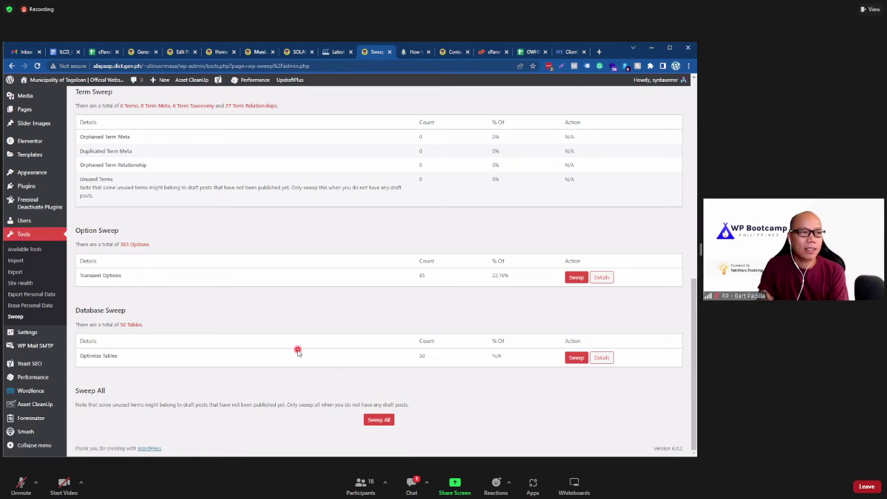
scroll(298, 351, "up", 15)
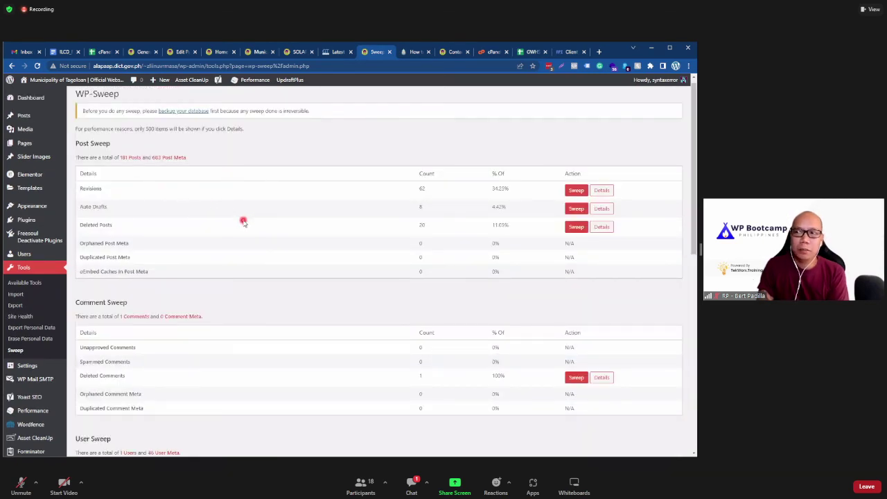
scroll(370, 364, "down", 15)
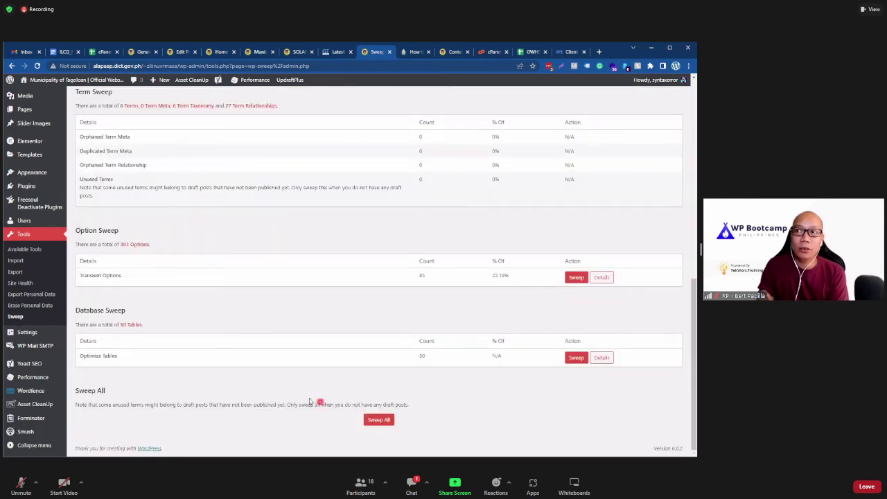
scroll(314, 399, "up", 15)
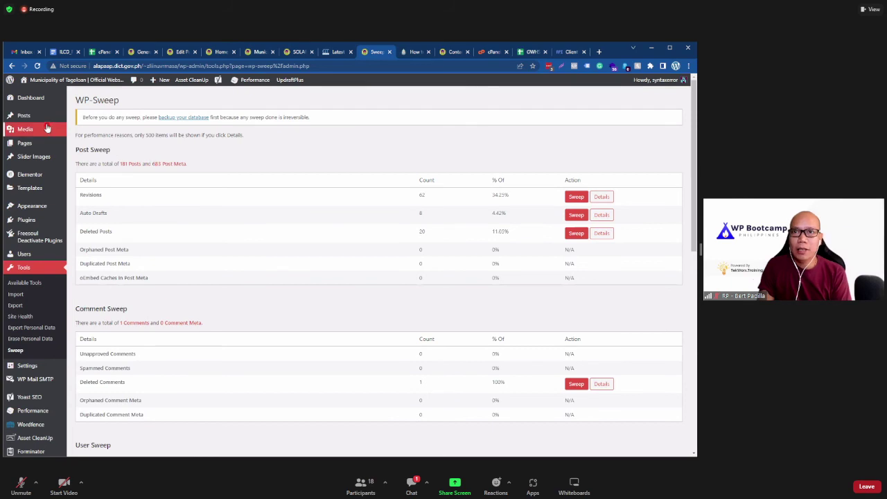
Step: Open Posts > All Posts in a new browser tab and switch to it
mouse_move(28, 116)
right_click(101, 118)
left_click(109, 122)
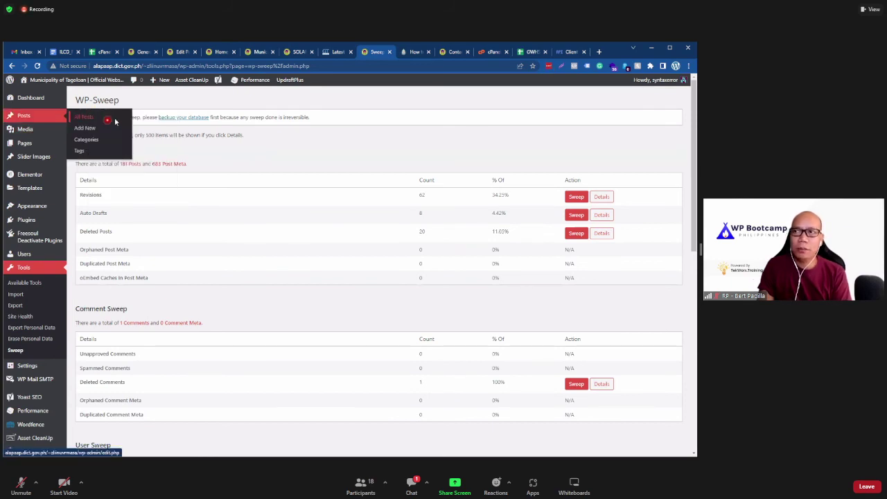
left_click(386, 53)
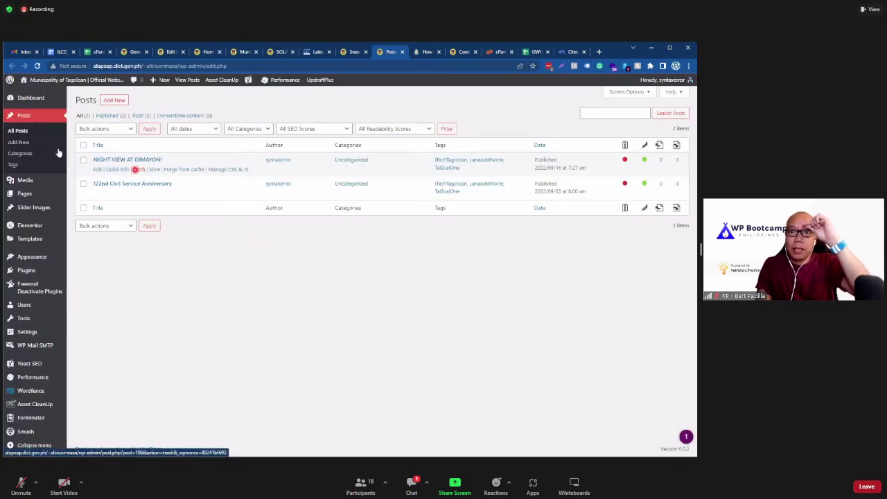
Step: Look over the Pages list with its 18 published pages, then return to the posts list
left_click(212, 267)
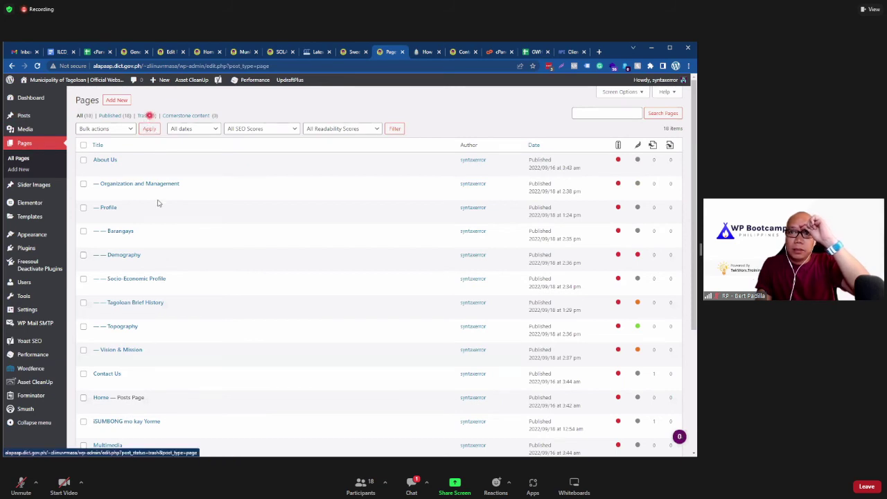
left_click(253, 212)
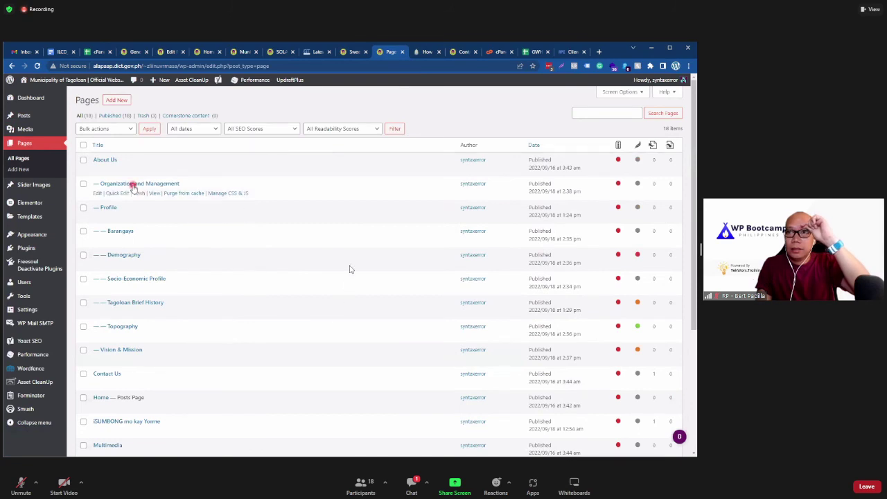
scroll(350, 268, "down", 3)
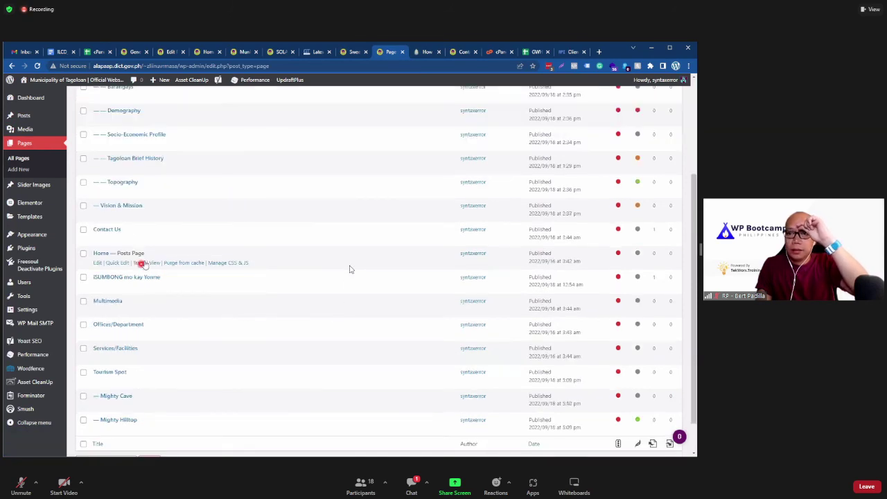
scroll(350, 268, "up", 3)
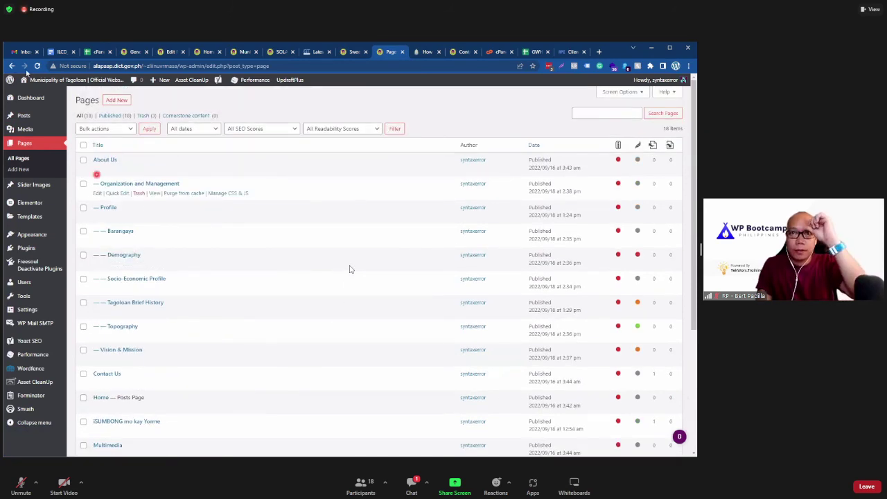
left_click(25, 66)
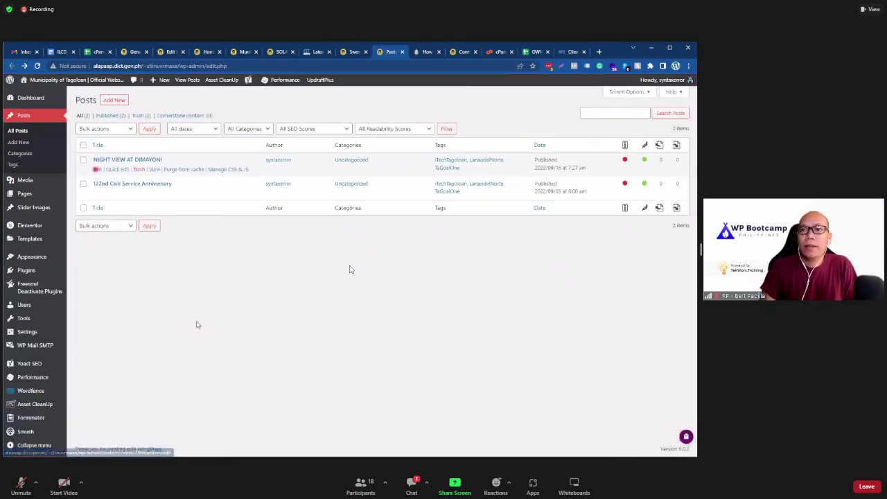
Step: Edit the NIGHT VIEW AT DIMAYON! post and view its 2 saved revisions
left_click(97, 169)
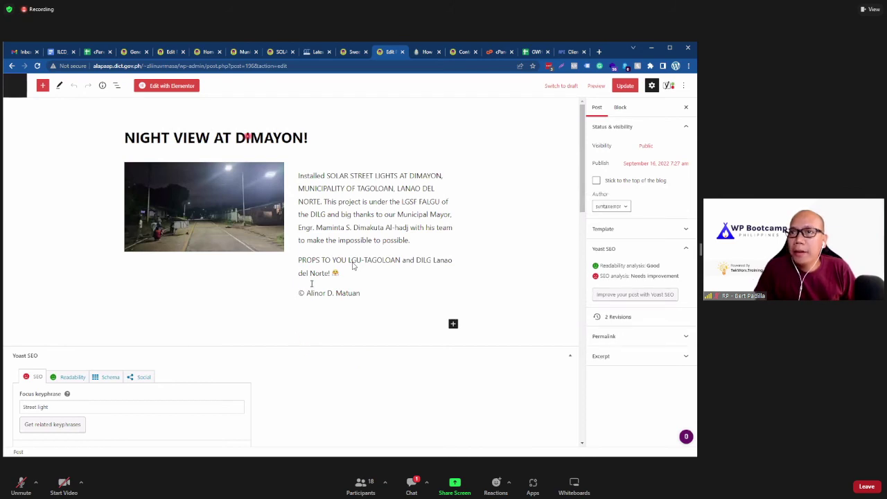
scroll(309, 298, "down", 15)
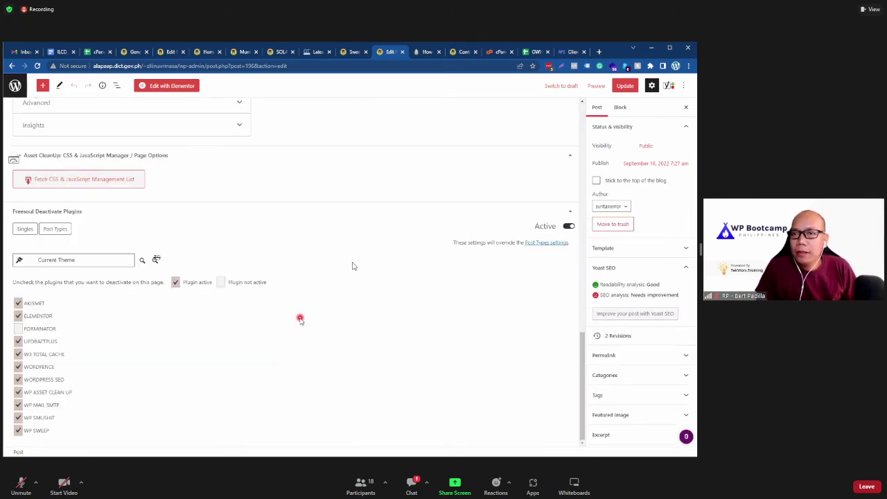
scroll(301, 318, "up", 15)
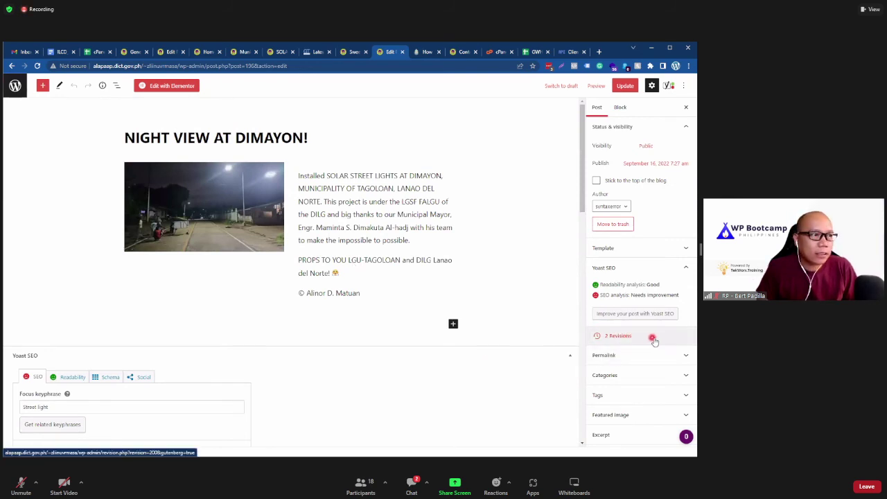
left_click(653, 339)
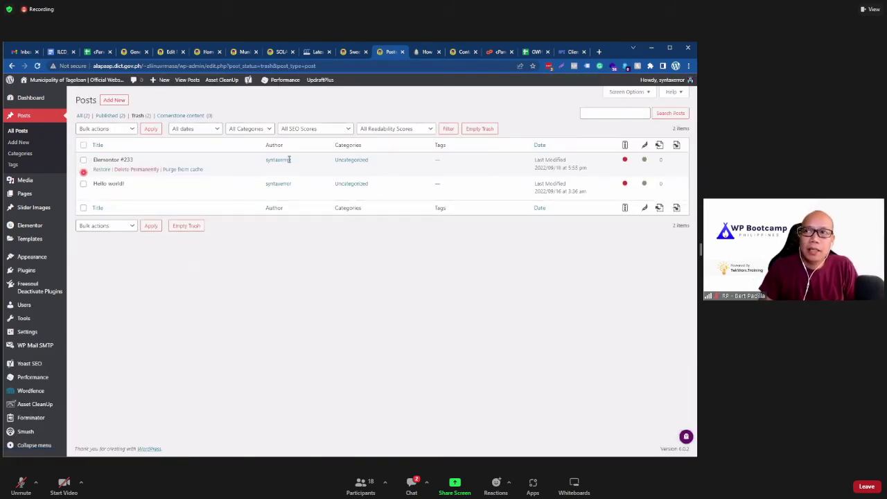
Step: Return to the WP-Sweep page and scroll down to Sweep All and back
left_click(353, 51)
scroll(318, 349, "down", 5)
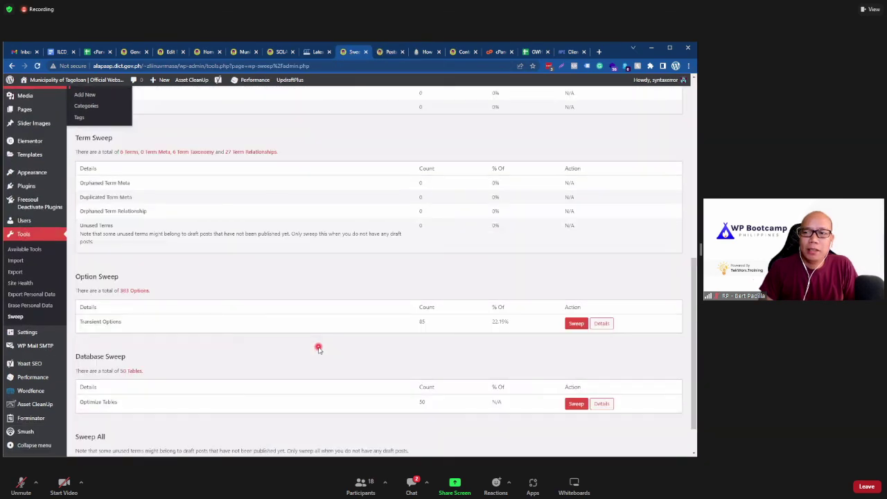
scroll(318, 348, "down", 1)
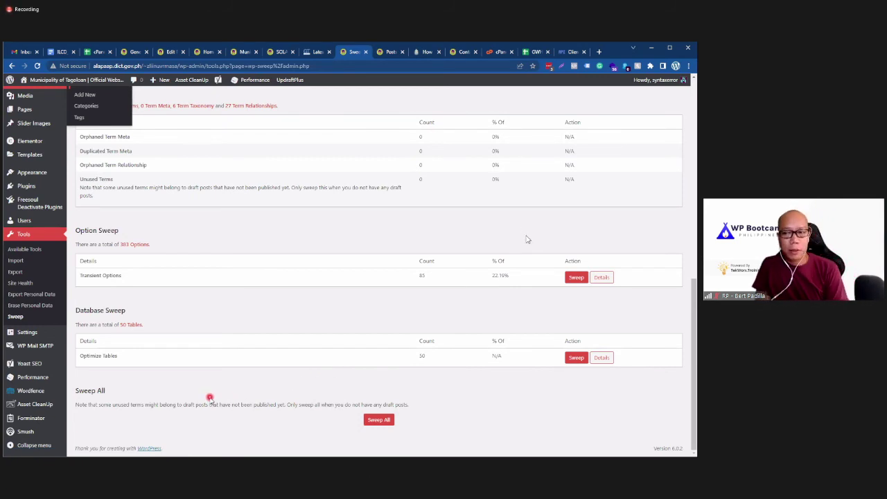
scroll(212, 395, "up", 15)
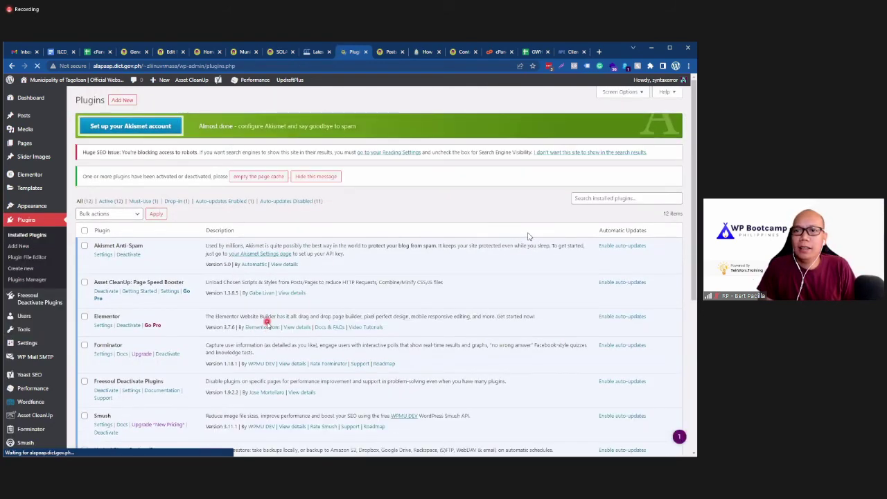
Step: Deactivate WP-Sweep, then delete it and its data, leaving 11 plugins
scroll(528, 236, "down", 4)
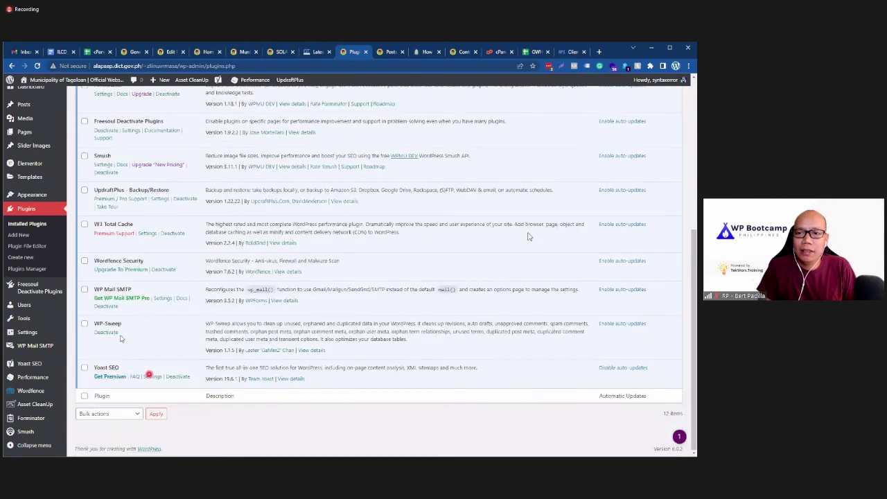
left_click(107, 332)
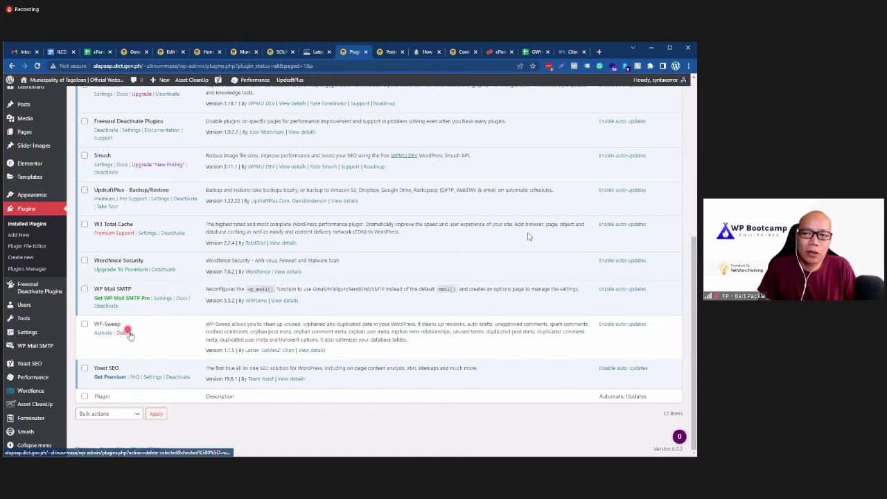
left_click(125, 332)
left_click(392, 111)
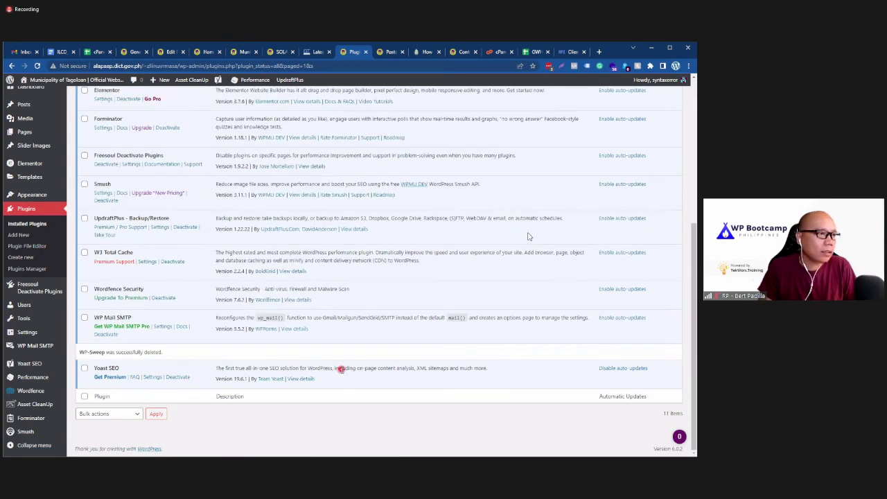
scroll(150, 346, "up", 5)
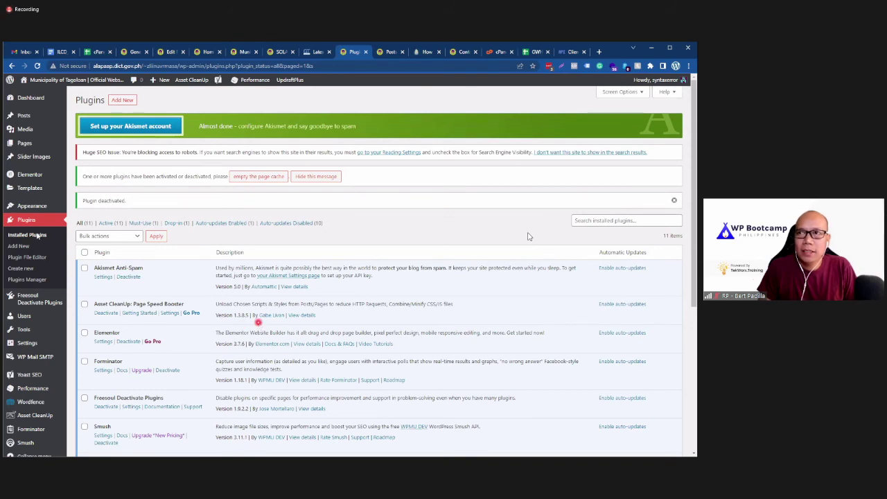
Step: Reload the Installed Plugins list and scroll through all 11 plugins
left_click(27, 235)
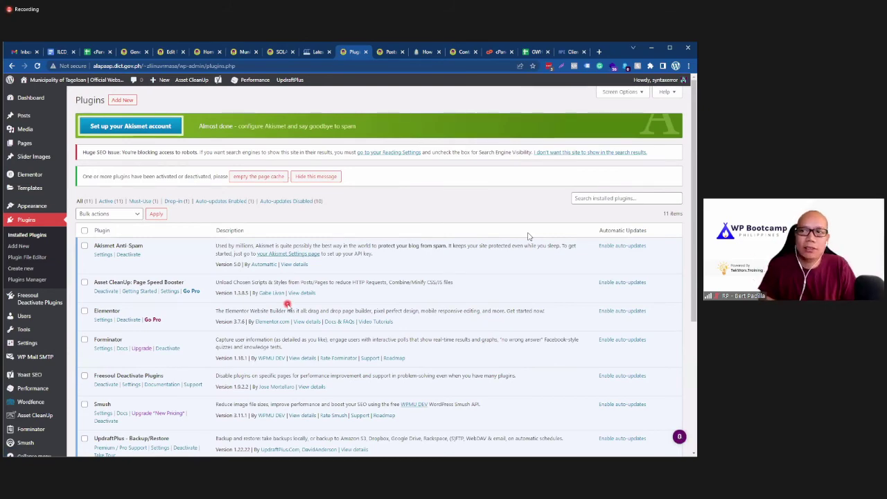
scroll(528, 236, "down", 3)
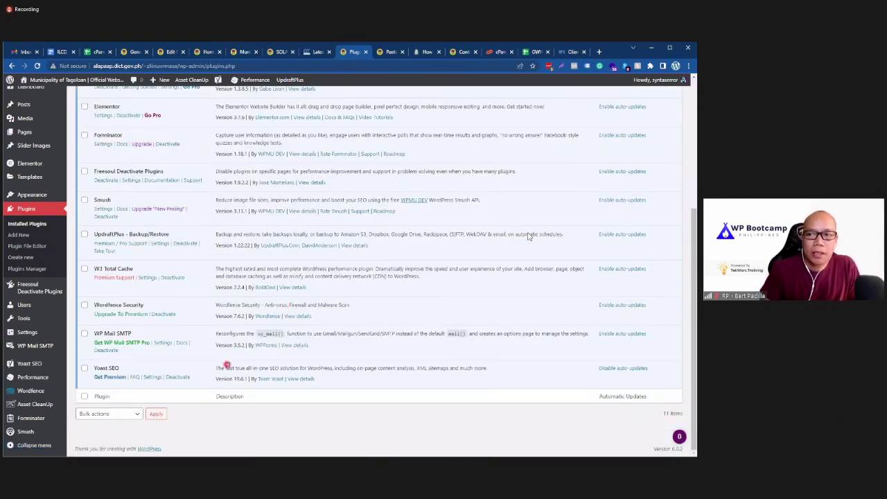
scroll(528, 236, "up", 2)
scroll(528, 236, "up", 3)
scroll(527, 236, "down", 3)
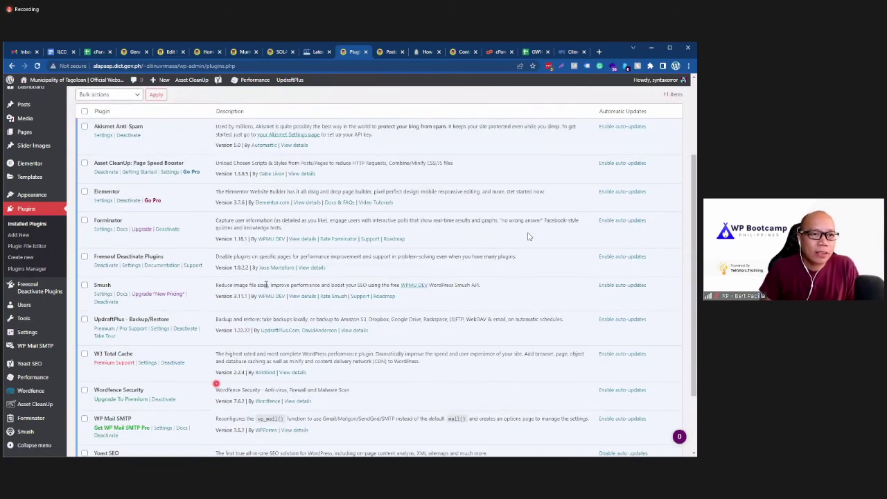
scroll(528, 236, "up", 3)
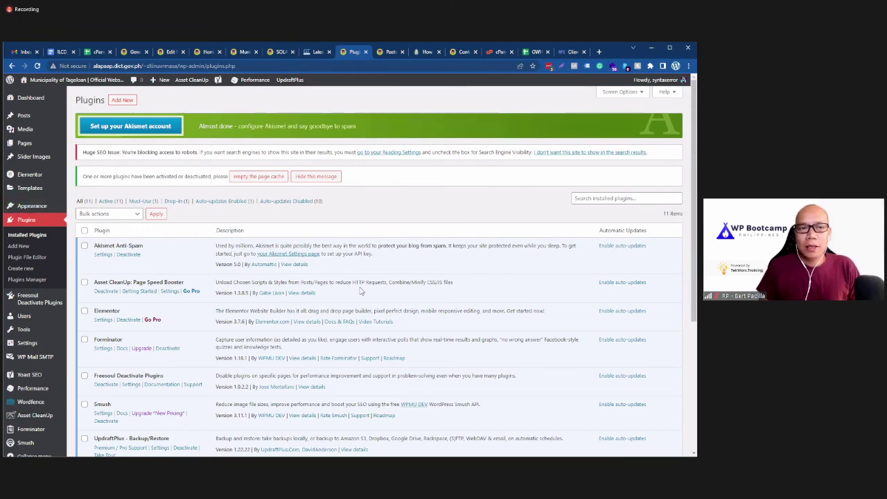
scroll(361, 291, "down", 2)
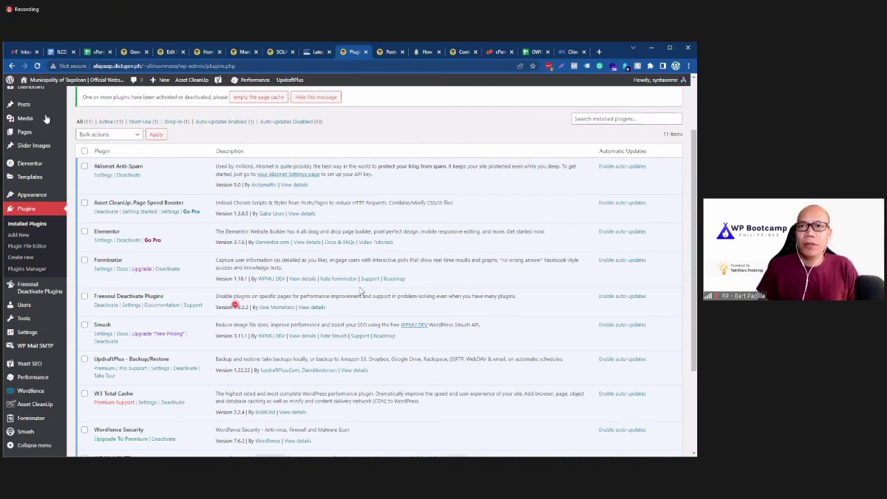
scroll(47, 119, "up", 2)
Step: Go to Plugins > Add New to browse featured plugins
mouse_move(46, 117)
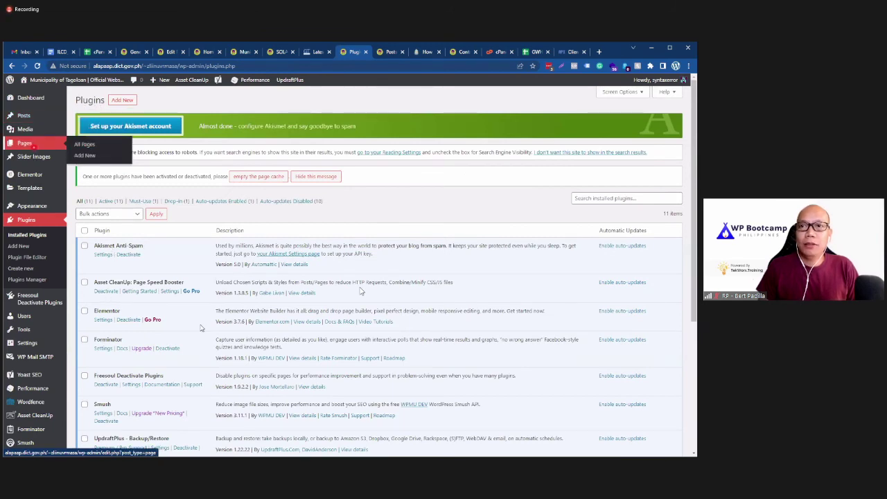
left_click(141, 351)
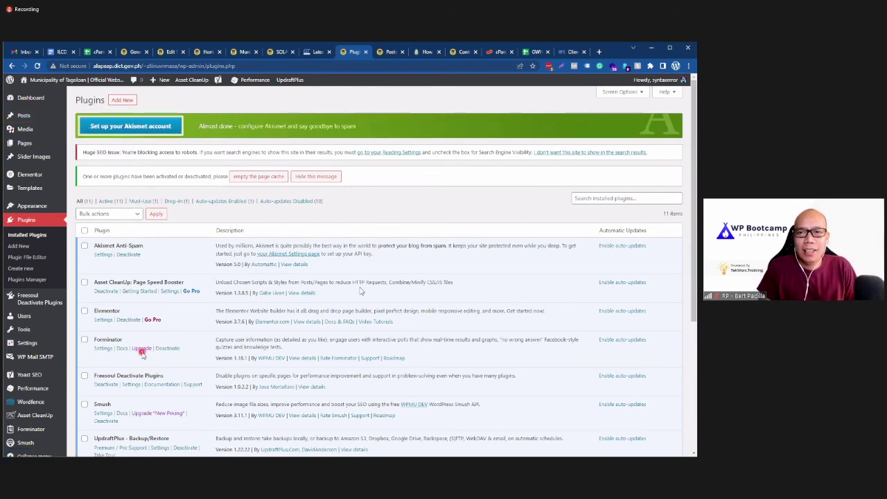
mouse_move(65, 336)
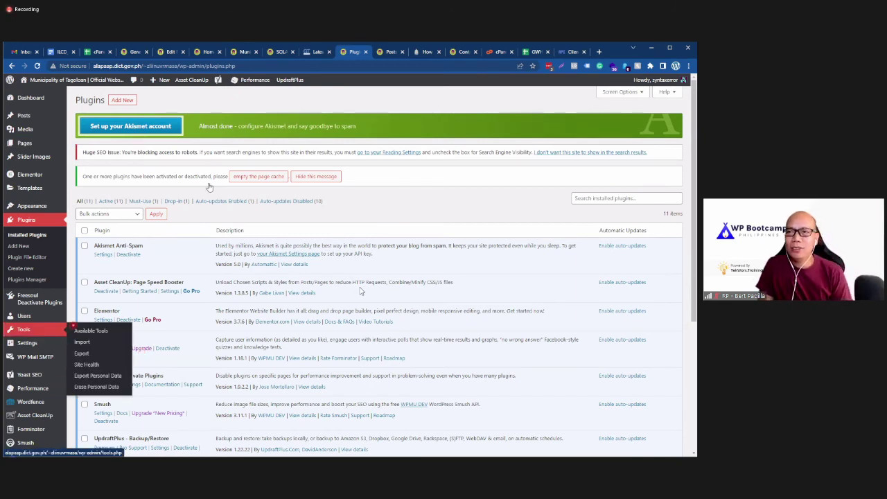
left_click(373, 151)
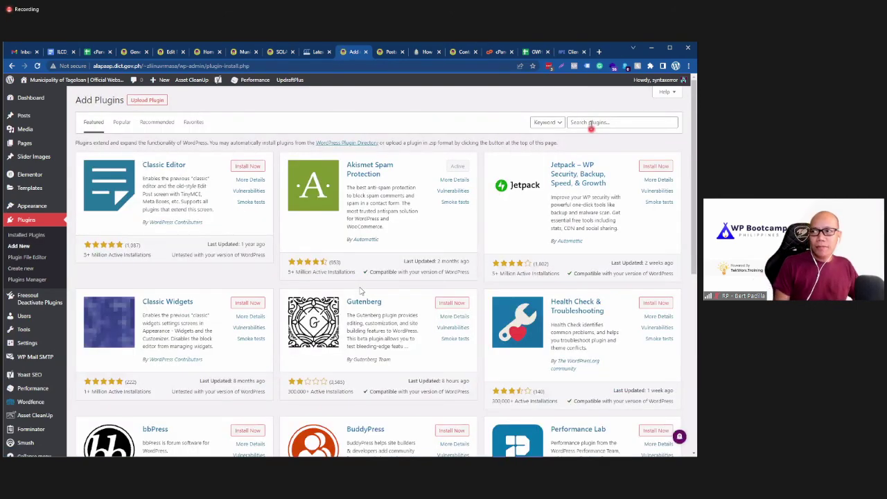
Step: Search plugins for 'broken link checker' and install Broken Link Checker by WPMU DEV
left_click(590, 123)
type("bro")
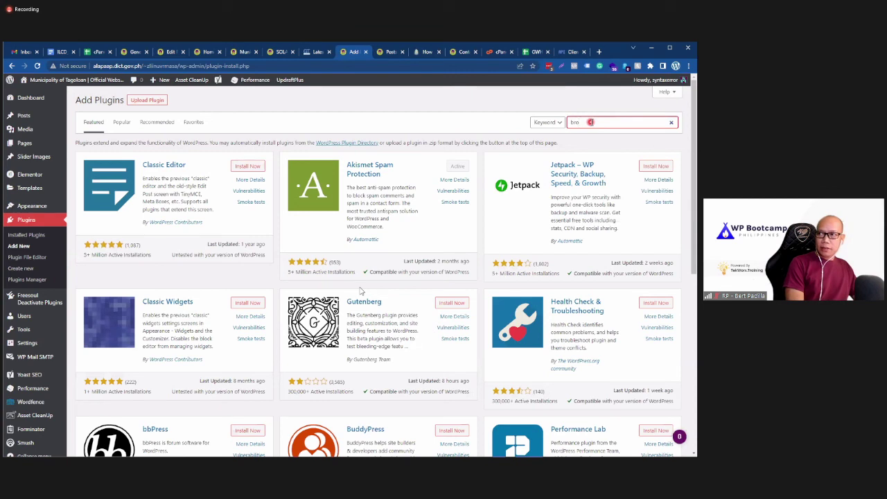
type("ken link check")
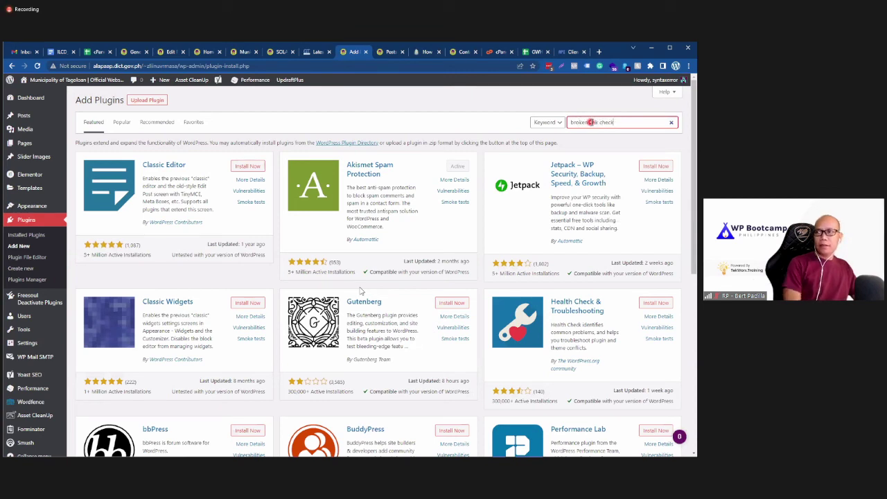
type("er")
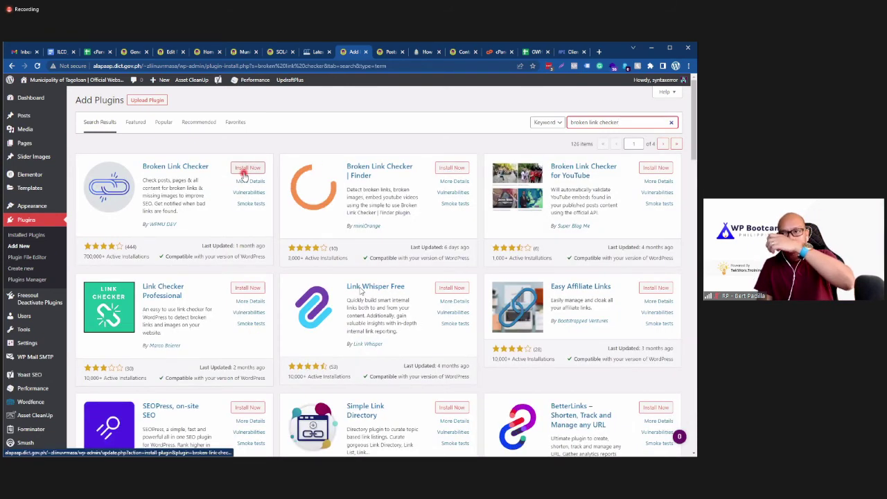
left_click(242, 169)
left_click(242, 169)
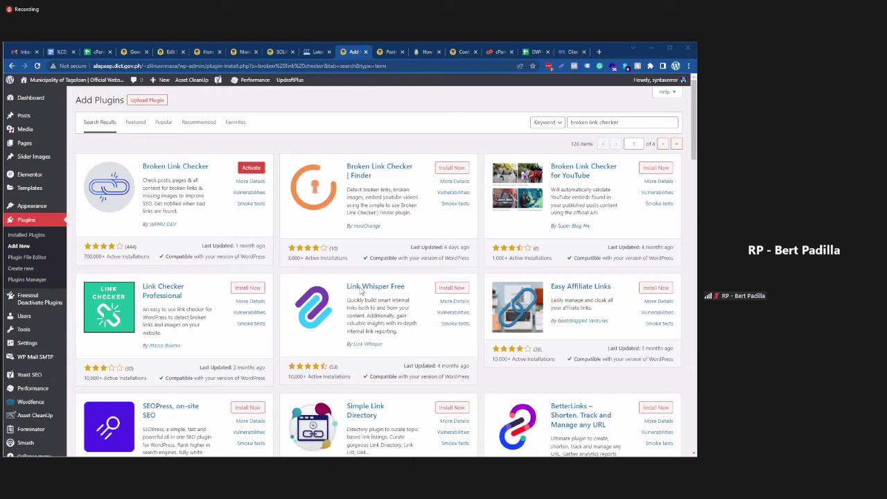
mouse_move(700, 249)
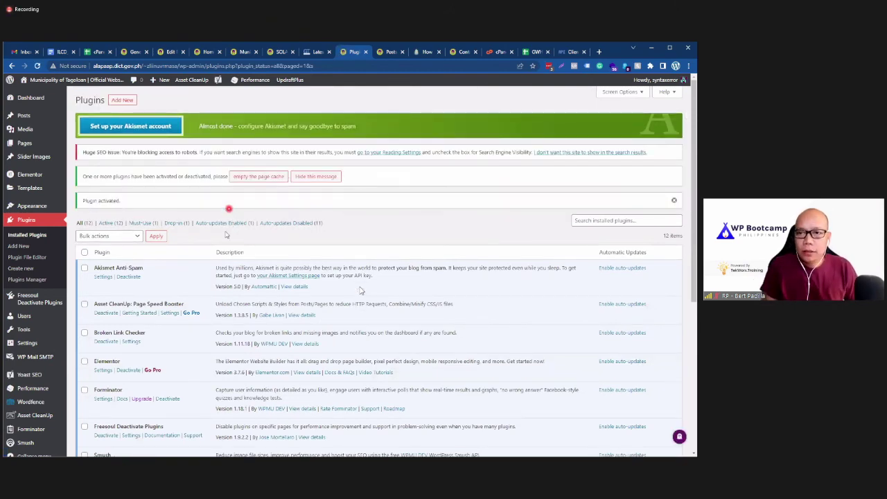
Step: In Broken Link Checker settings, choose the 72-hour check interval and inspect the notification e-mail field
left_click(131, 341)
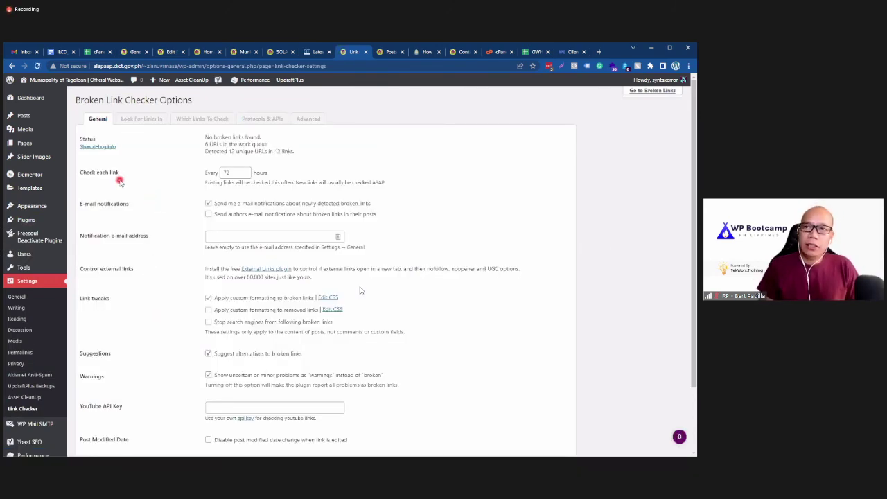
left_click(238, 173)
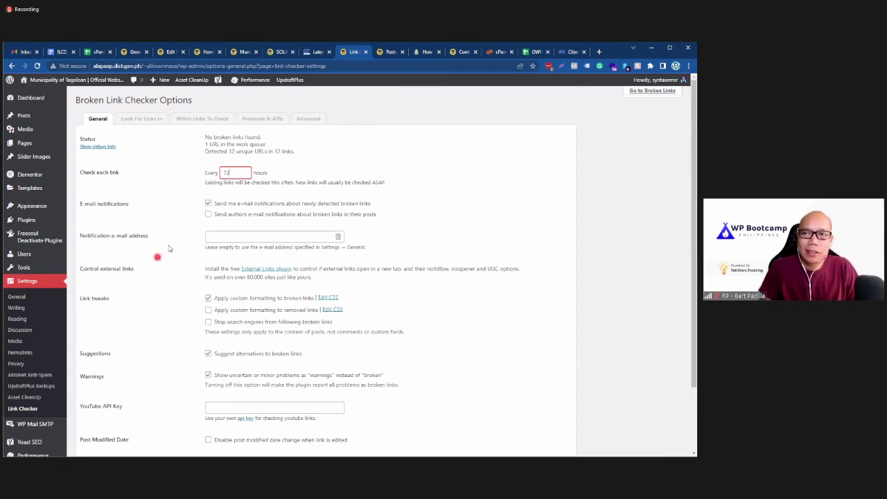
left_click(235, 236)
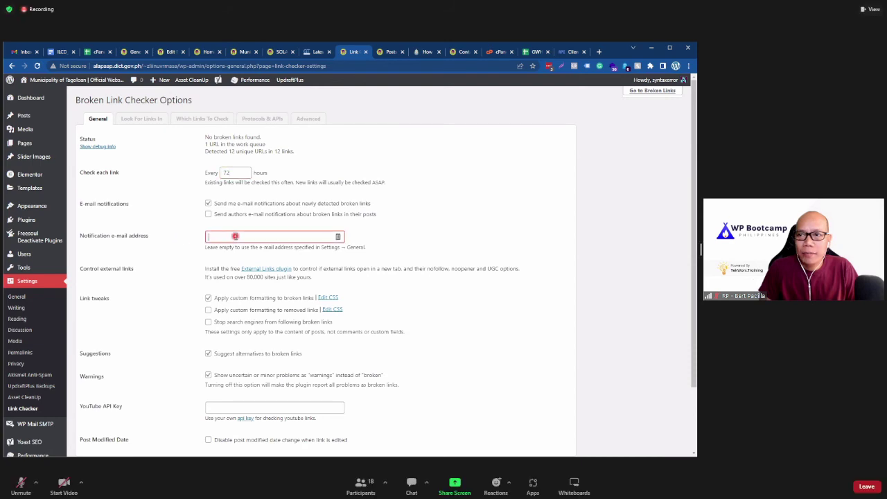
left_click(180, 238)
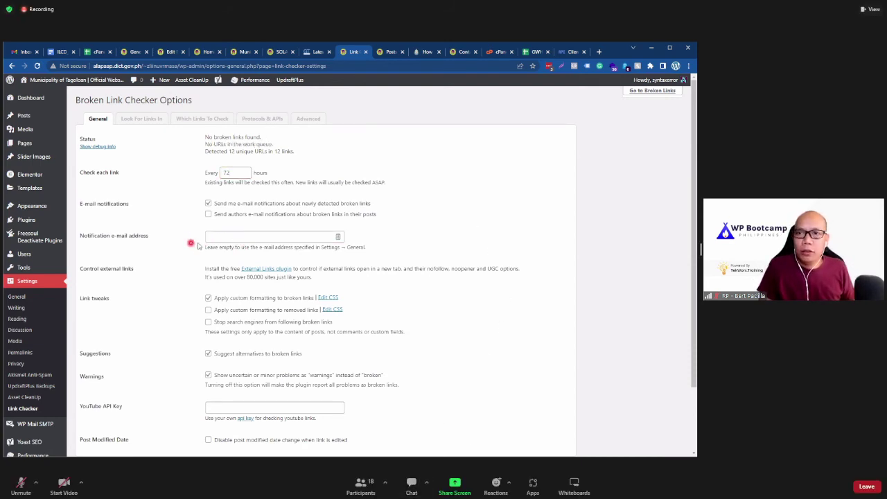
left_click(230, 238)
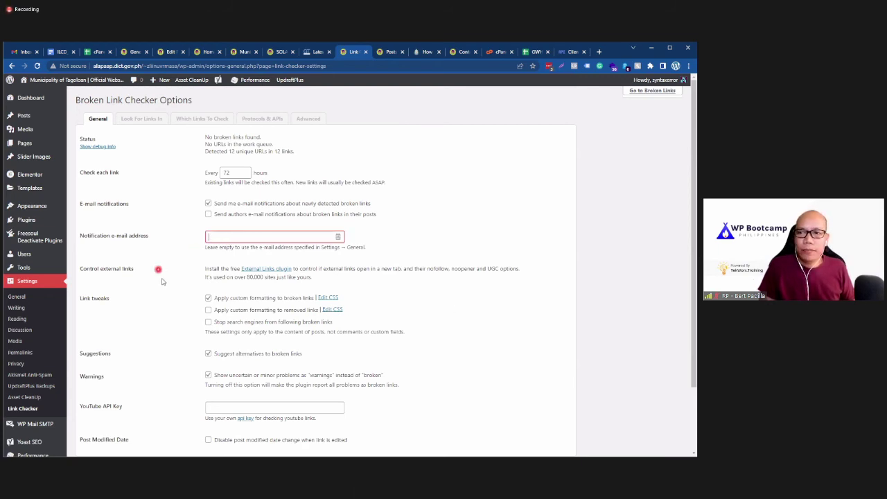
scroll(164, 275, "down", 1)
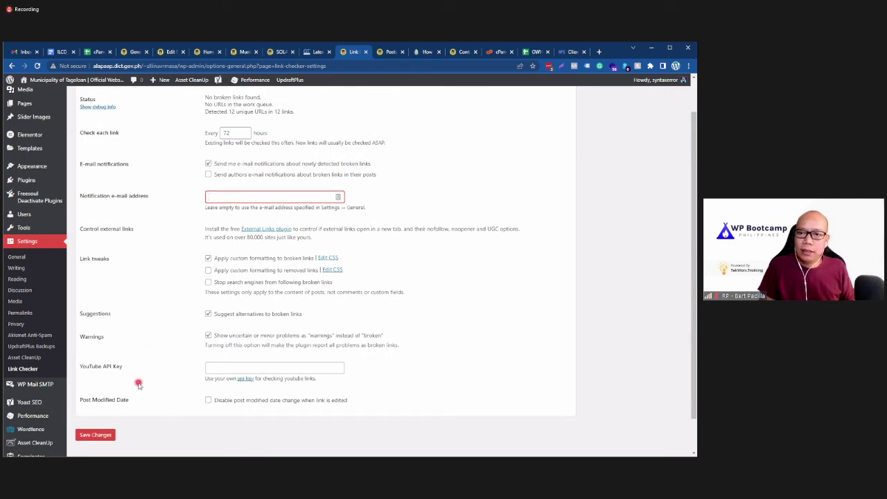
scroll(138, 384, "up", 1)
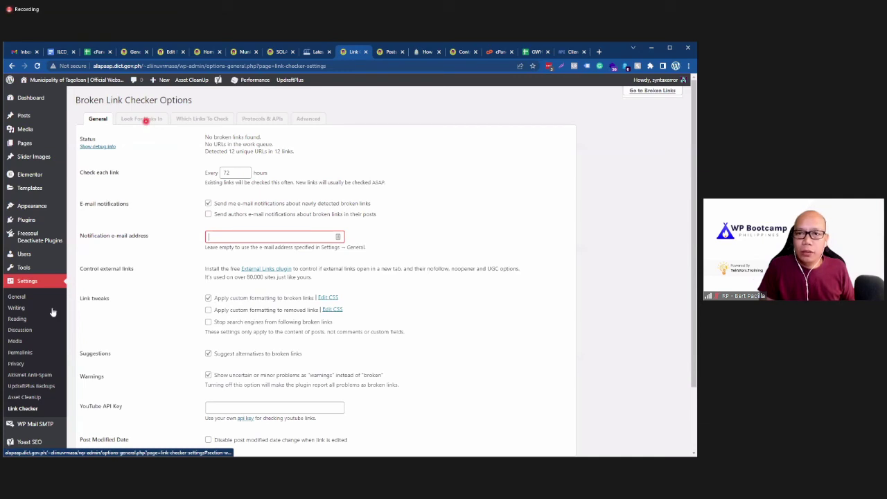
scroll(46, 192, "down", 2)
mouse_move(45, 190)
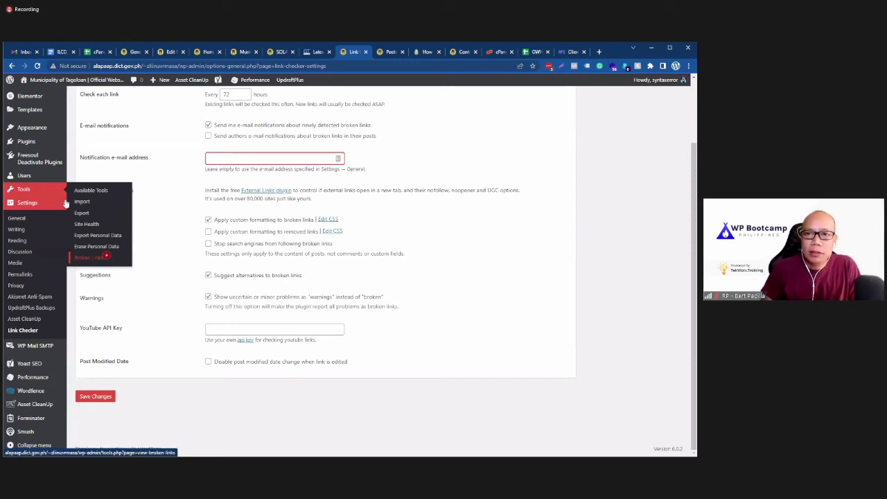
Step: Open Tools > Broken Links and filter to Broken, confirming none among 12 links
left_click(102, 260)
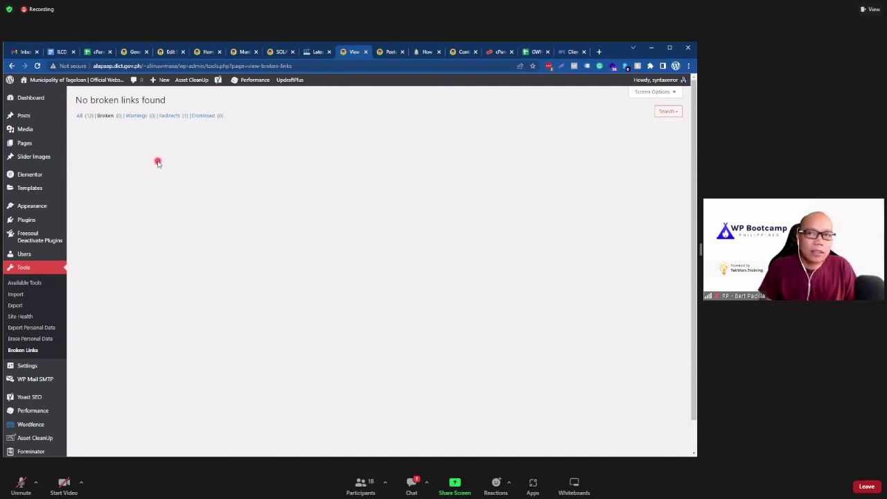
left_click(173, 117)
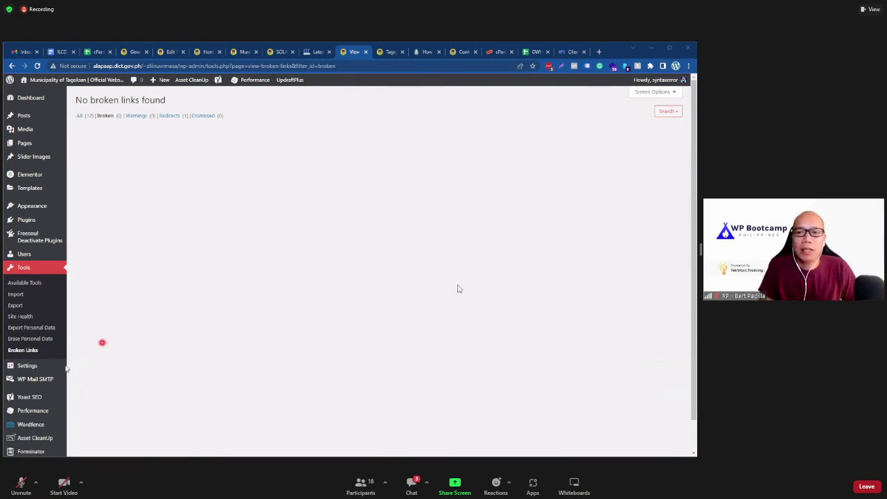
mouse_move(61, 365)
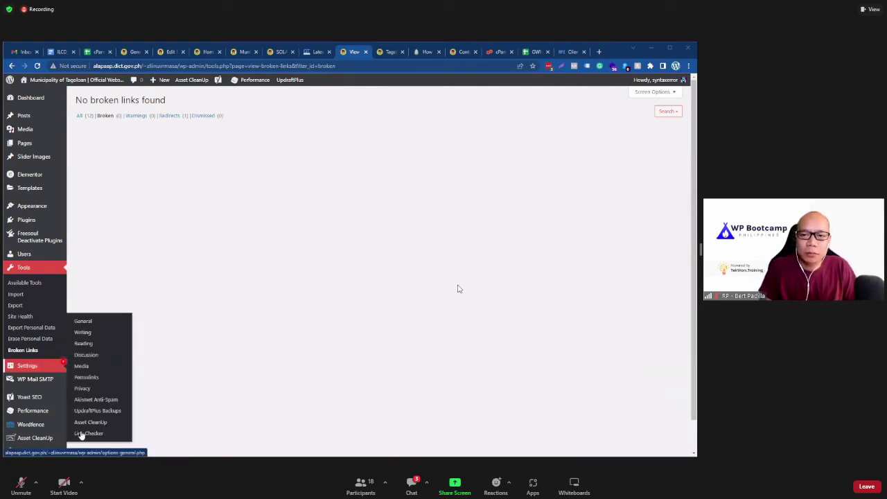
left_click(63, 362)
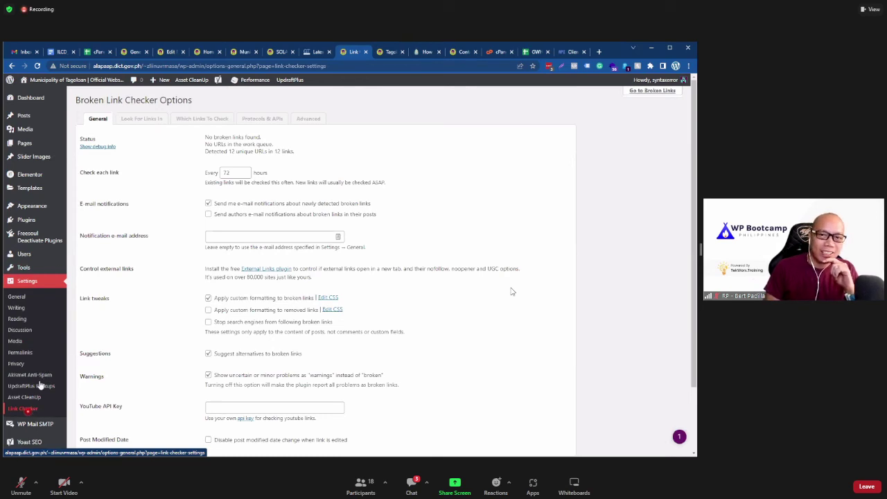
scroll(212, 407, "down", 3)
left_click(213, 406)
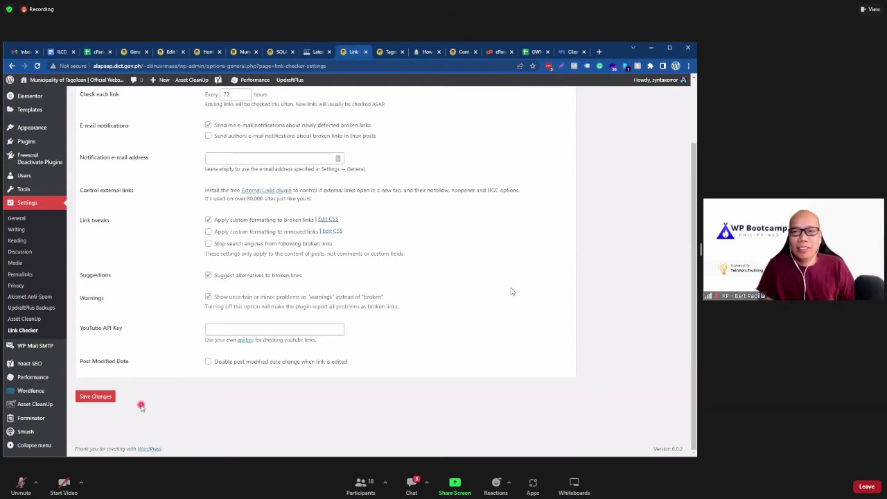
scroll(136, 418, "up", 2)
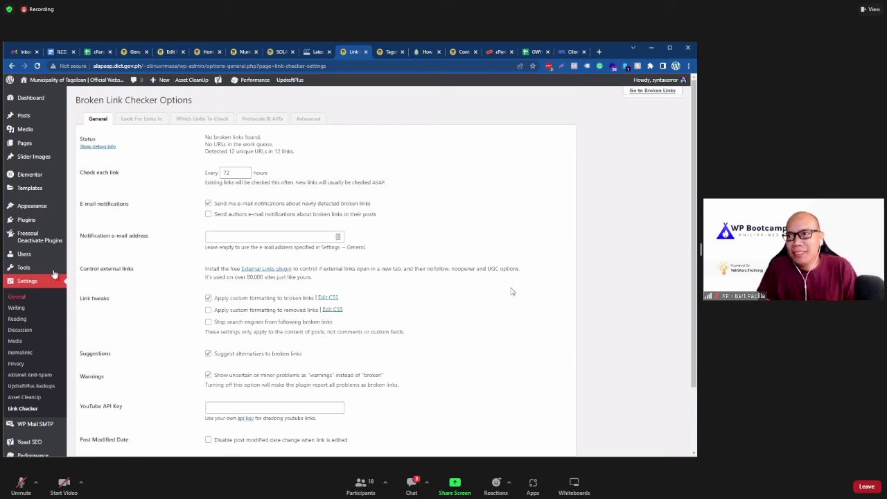
mouse_move(54, 273)
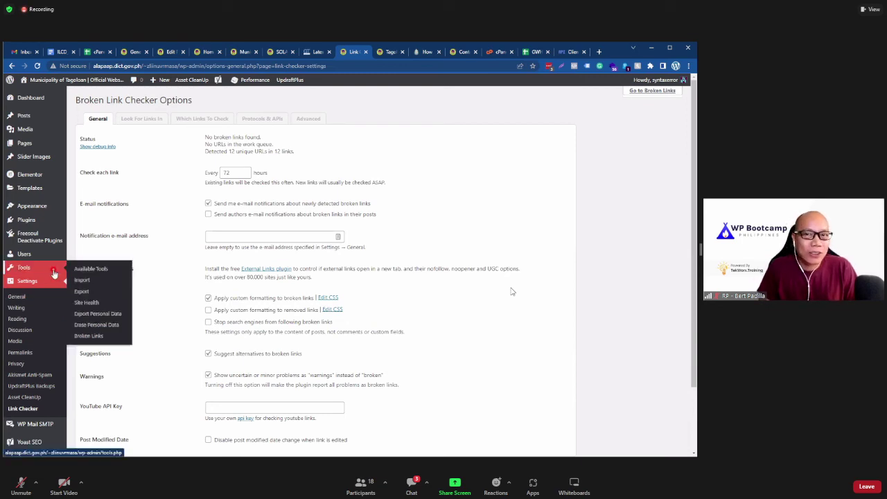
mouse_move(59, 254)
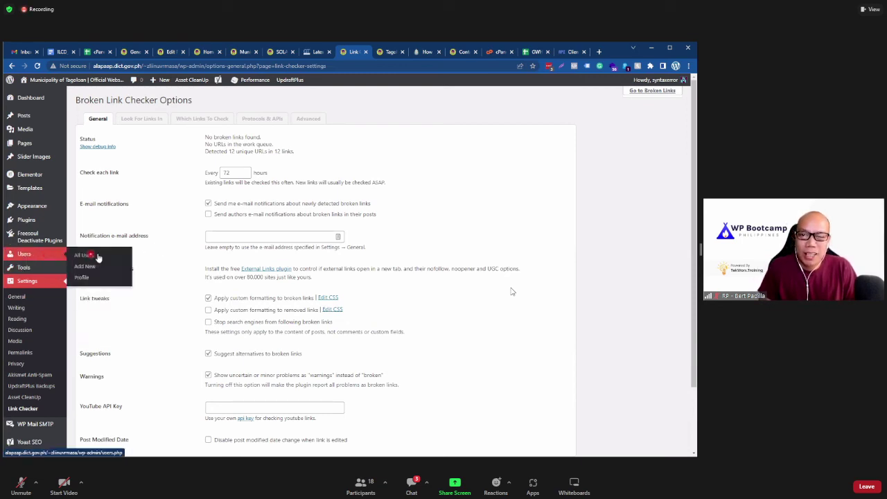
Step: View the Users list with its single administrator account, then bring up the Posts list
left_click(84, 255)
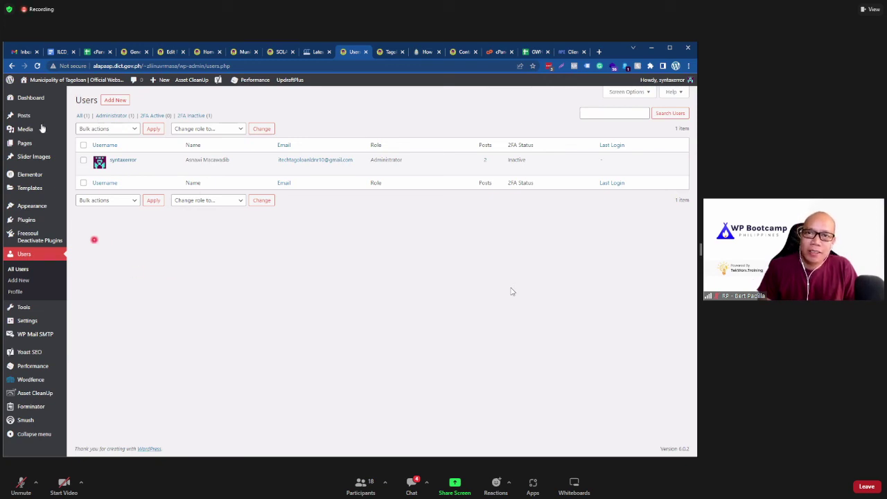
left_click(24, 116)
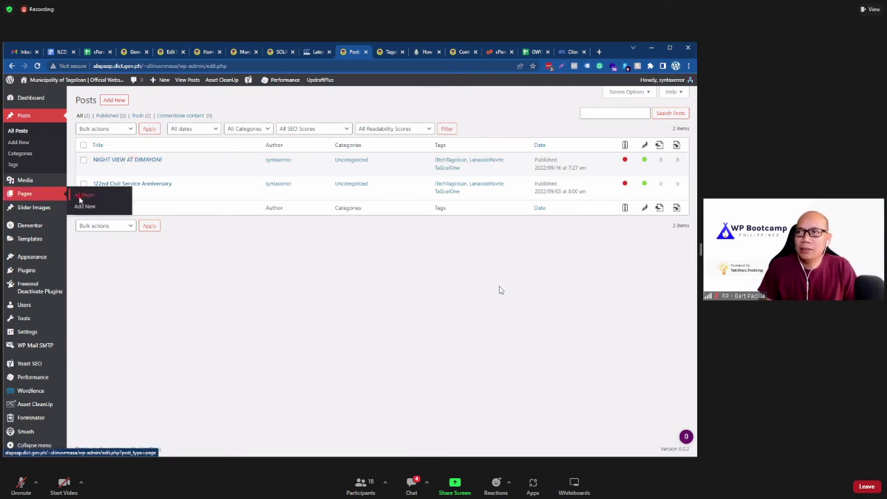
Step: Go to All Pages and scroll through the 18 pages checking their Yoast SEO and readability markers
left_click(84, 196)
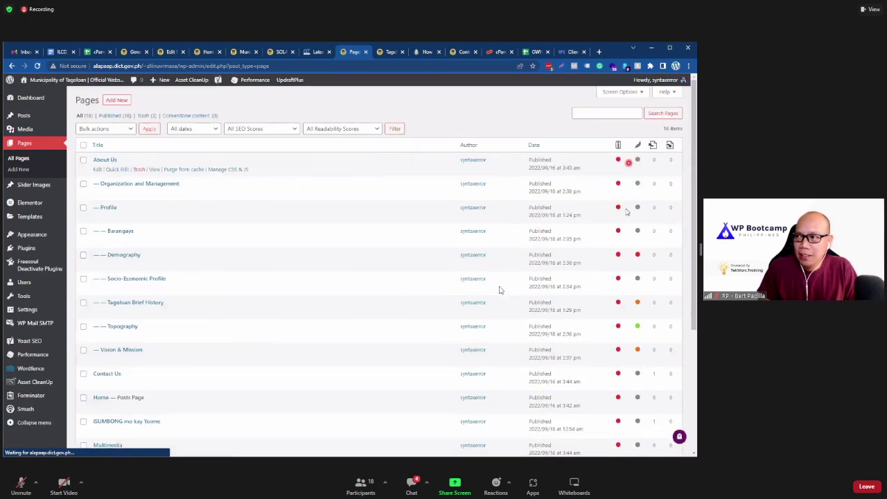
scroll(612, 210, "down", 5)
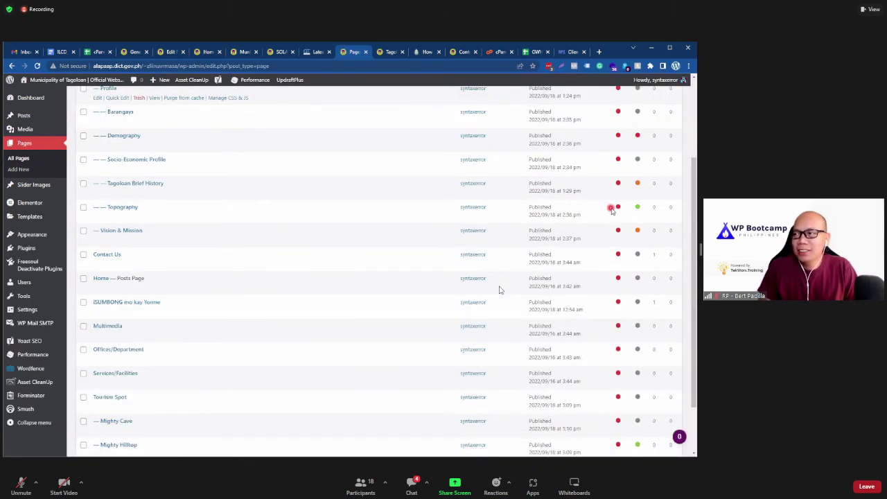
scroll(607, 360, "up", 5)
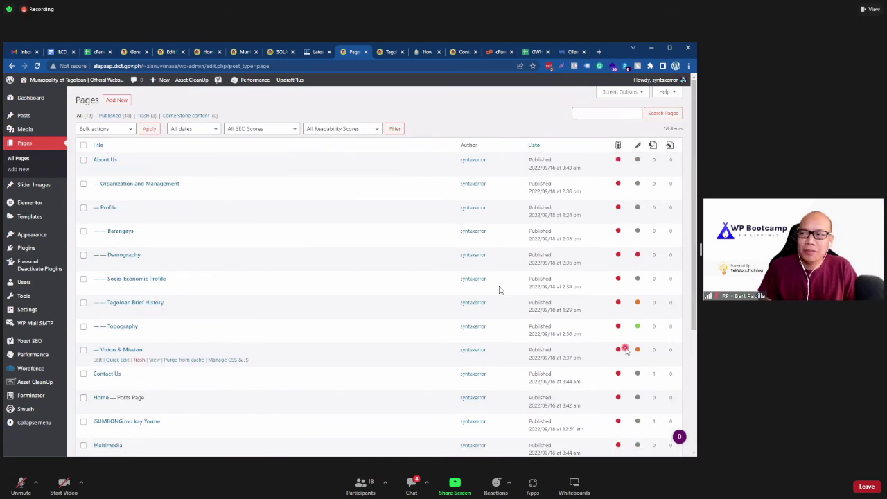
scroll(618, 345, "down", 5)
scroll(623, 358, "up", 4)
scroll(623, 358, "up", 1)
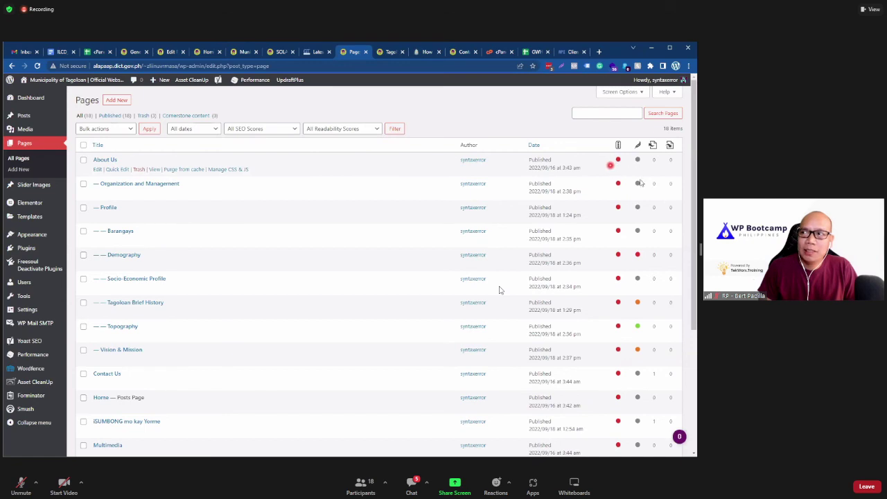
scroll(610, 324, "down", 3)
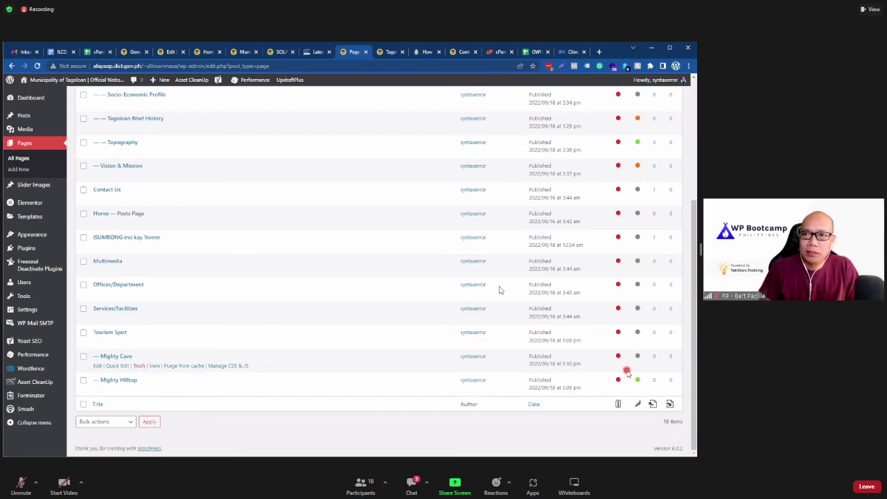
scroll(627, 371, "up", 5)
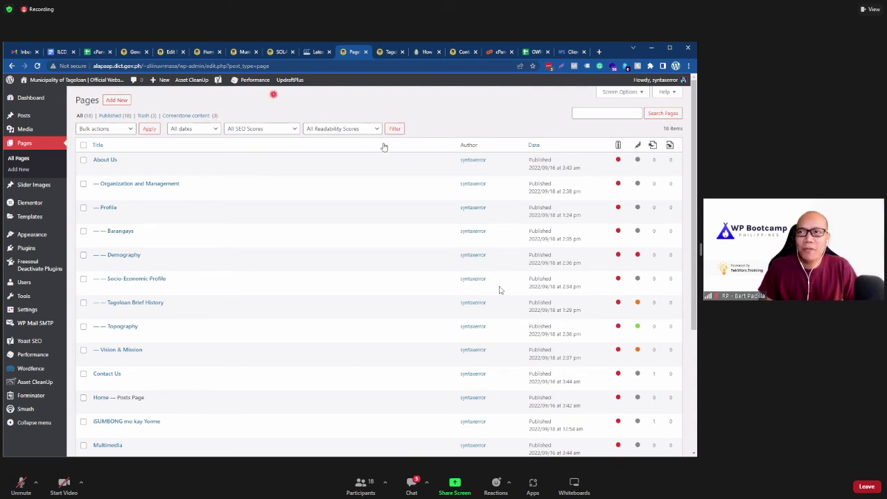
mouse_move(421, 157)
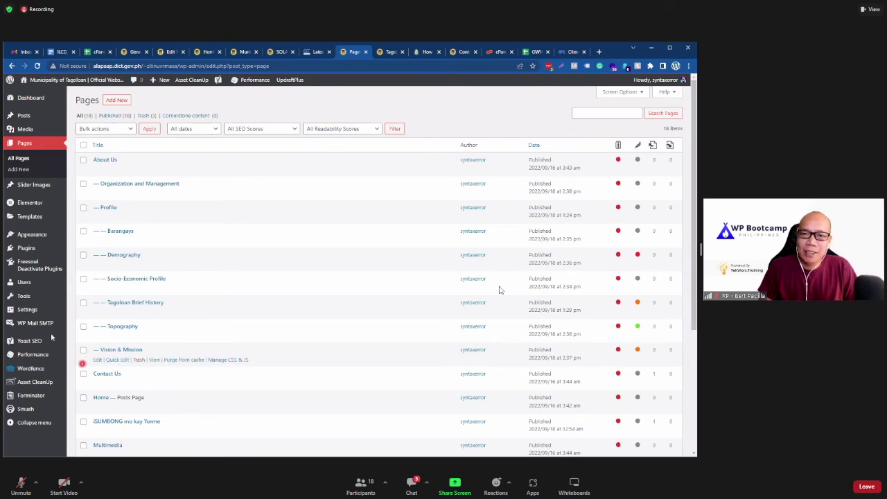
Step: On the Yoast SEO dashboard, expand the hidden robots-blocking problem, then switch to the General Settings tab
mouse_move(69, 342)
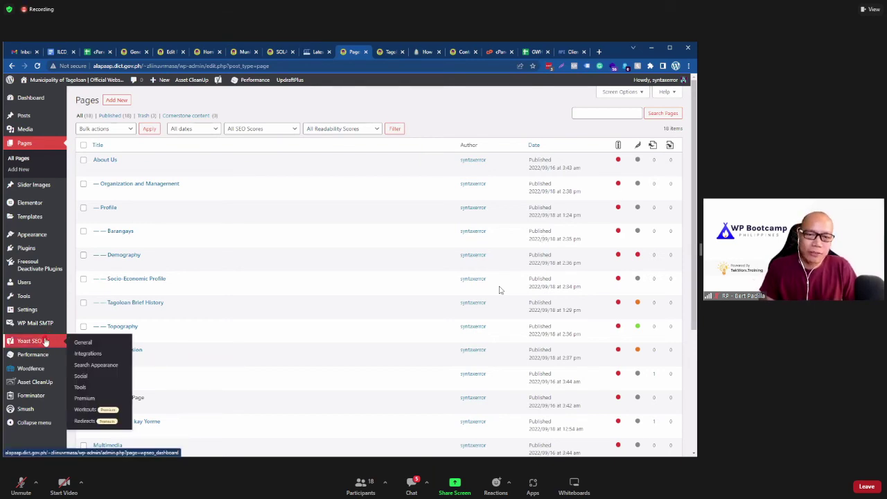
left_click(45, 342)
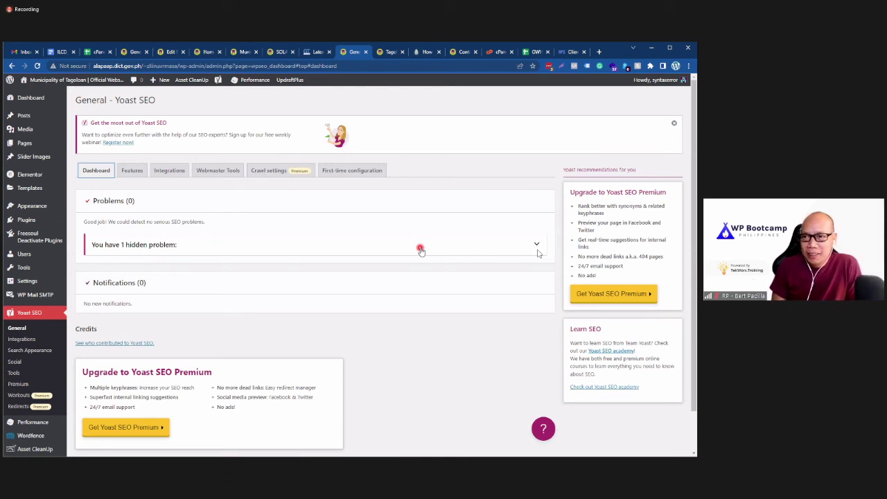
left_click(537, 250)
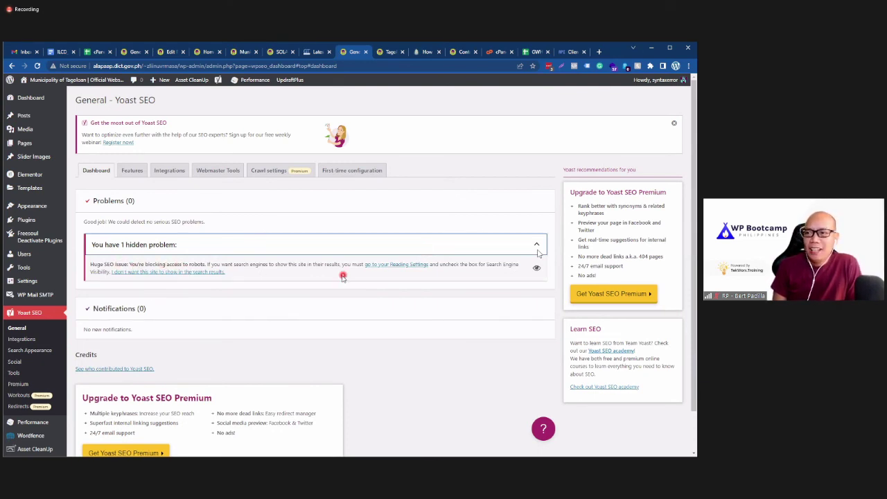
key("ctrl+4")
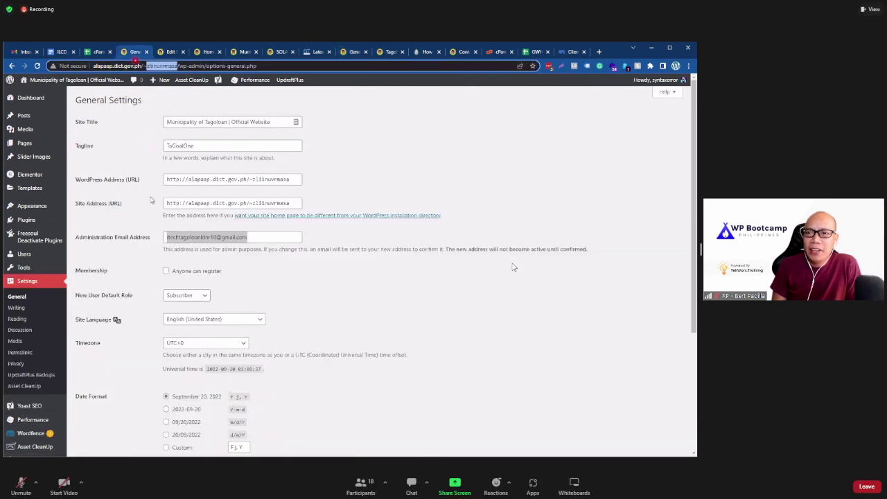
Step: Go to Settings > Reading and review the 'Discourage search engines from indexing this site' option
scroll(111, 338, "down", 5)
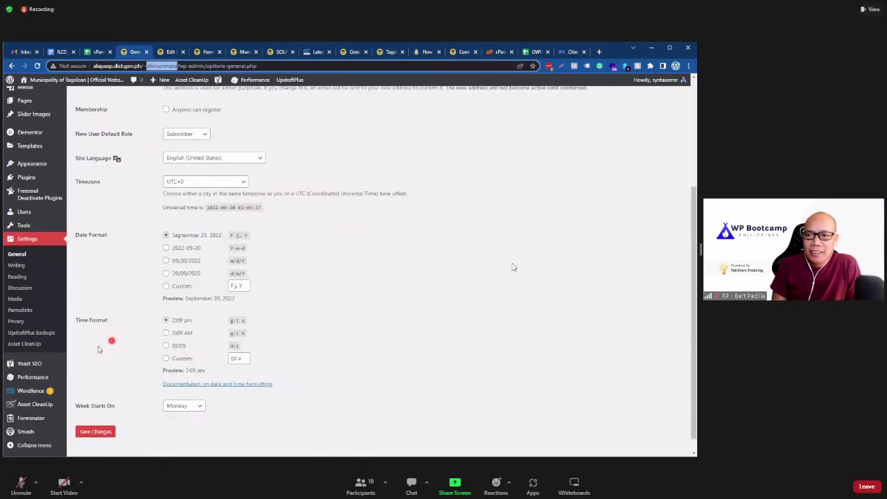
left_click(50, 275)
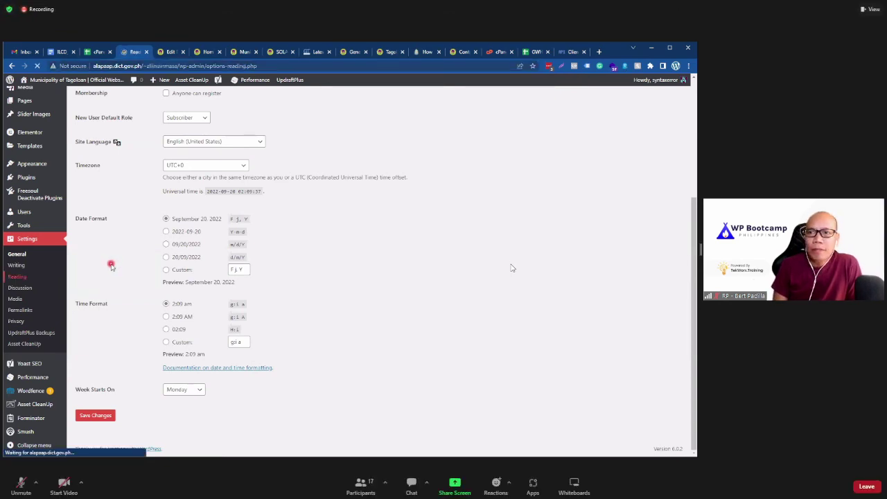
scroll(111, 264, "down", 1)
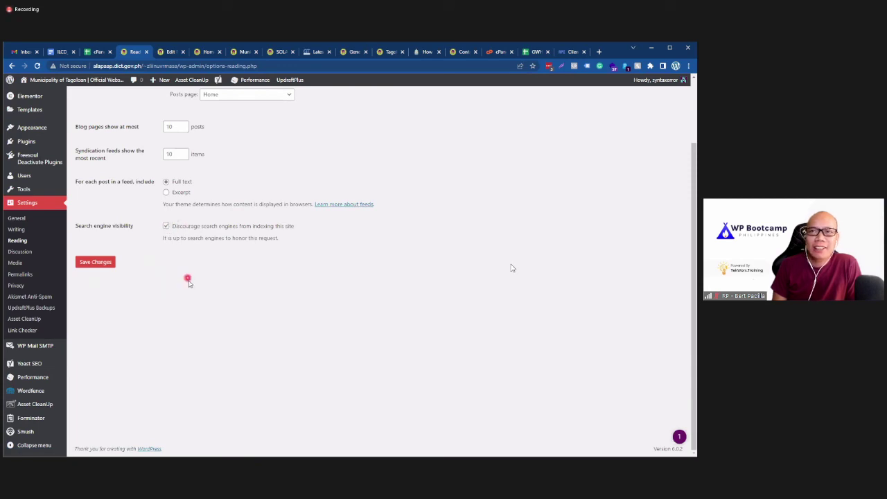
scroll(188, 280, "up", 2)
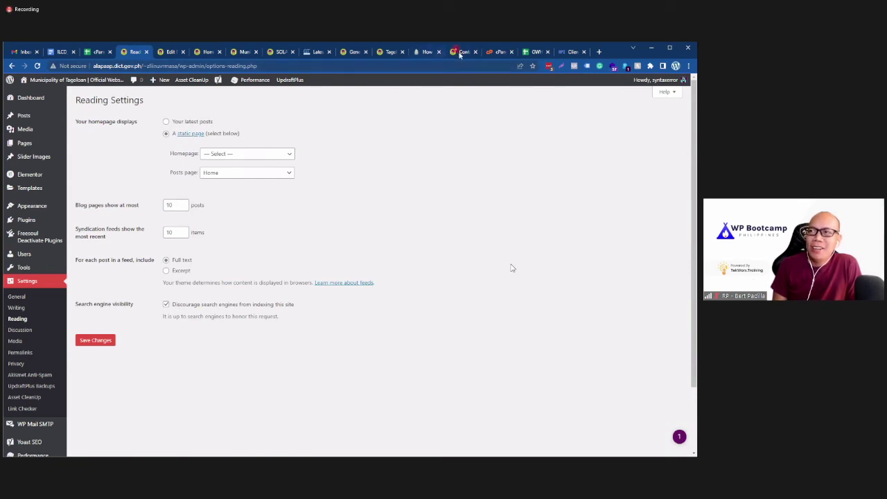
Step: Close the Contact Us tab, flip through the other site tabs, and return to Reading Settings
left_click(461, 52)
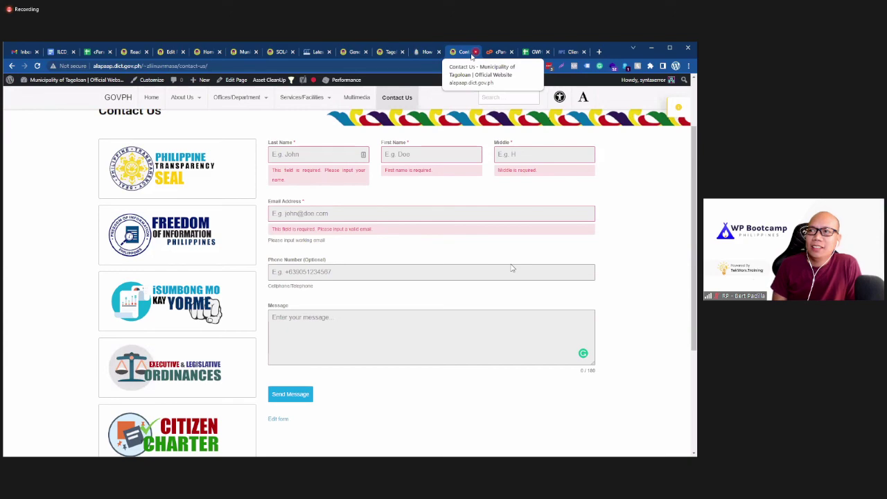
left_click(476, 52)
left_click(388, 52)
left_click(354, 53)
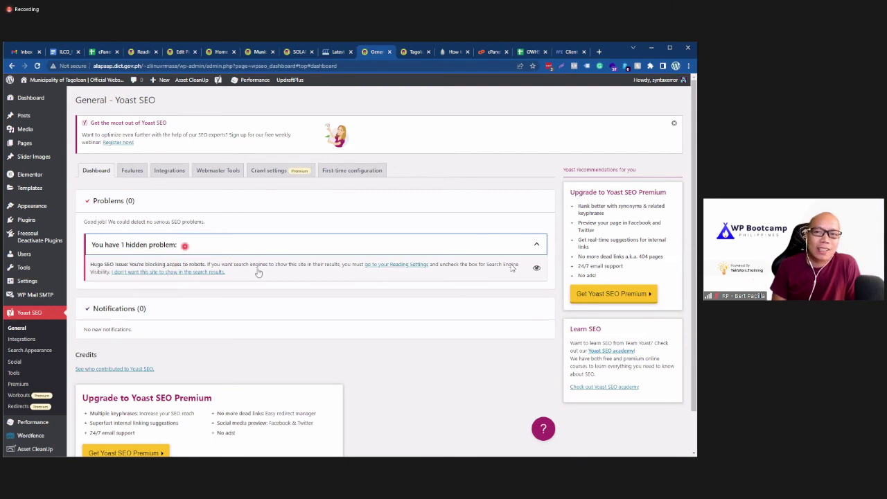
left_click(138, 53)
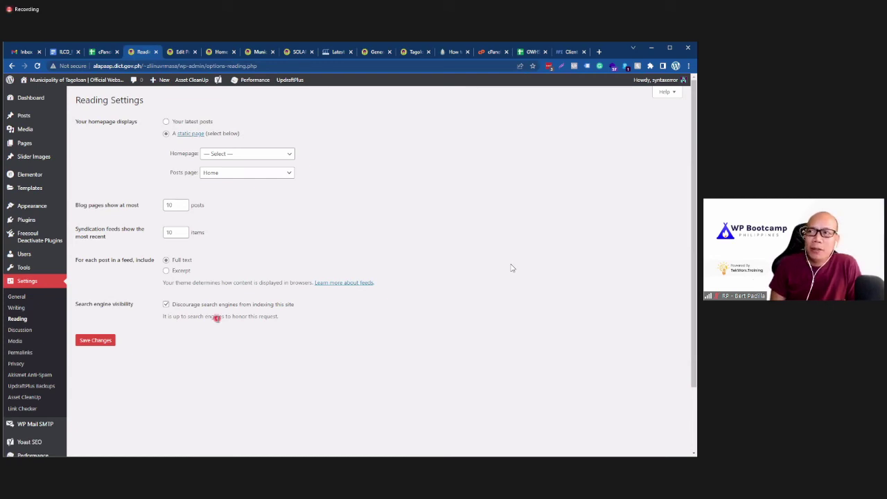
left_click(294, 51)
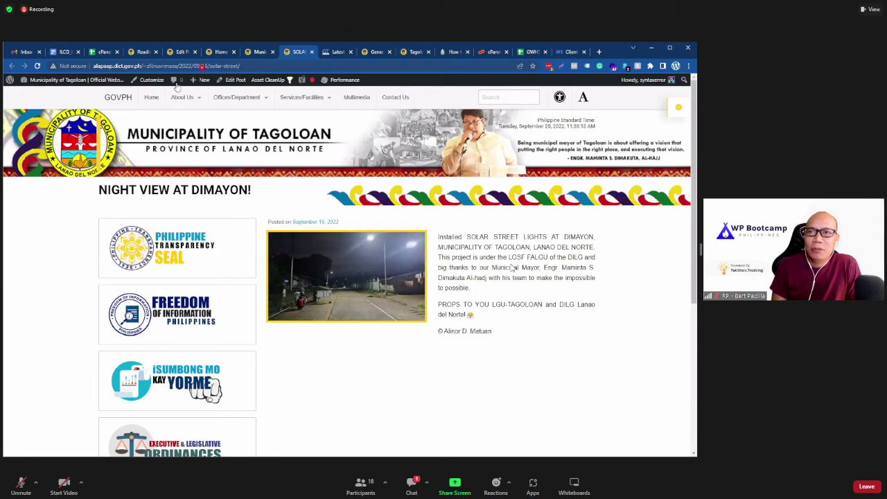
left_click(257, 54)
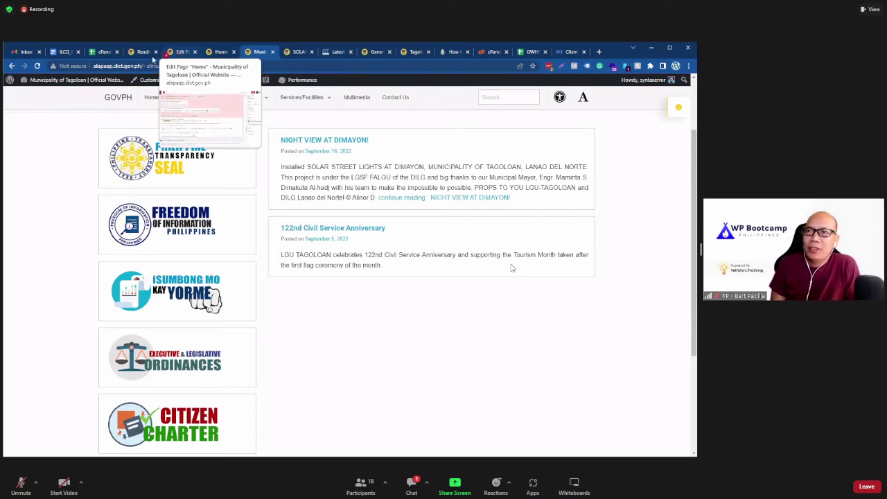
key("ctrl+4")
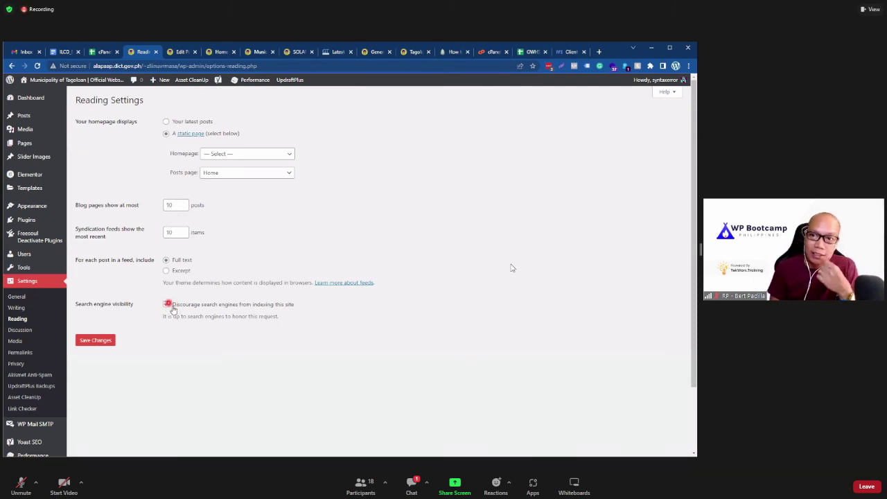
Step: Click the Discourage search engines checkbox, then go through the site tabs back to the Yoast SEO dashboard
left_click(142, 345)
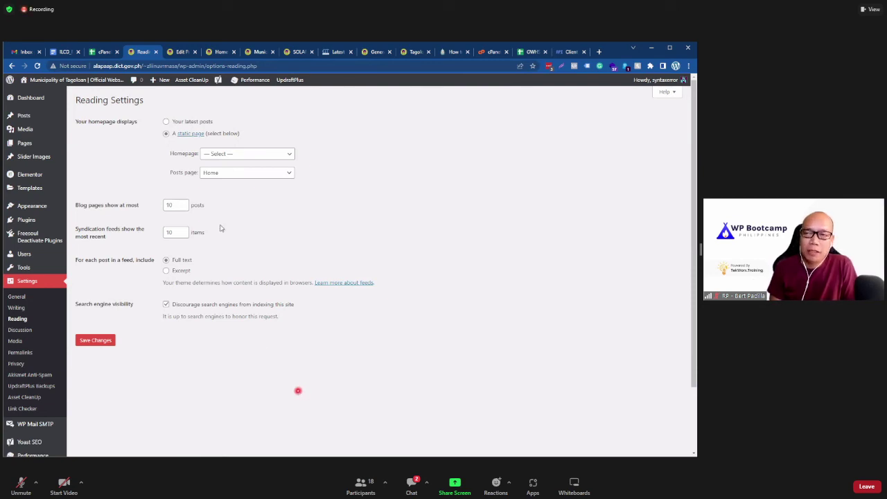
left_click(181, 54)
left_click(255, 52)
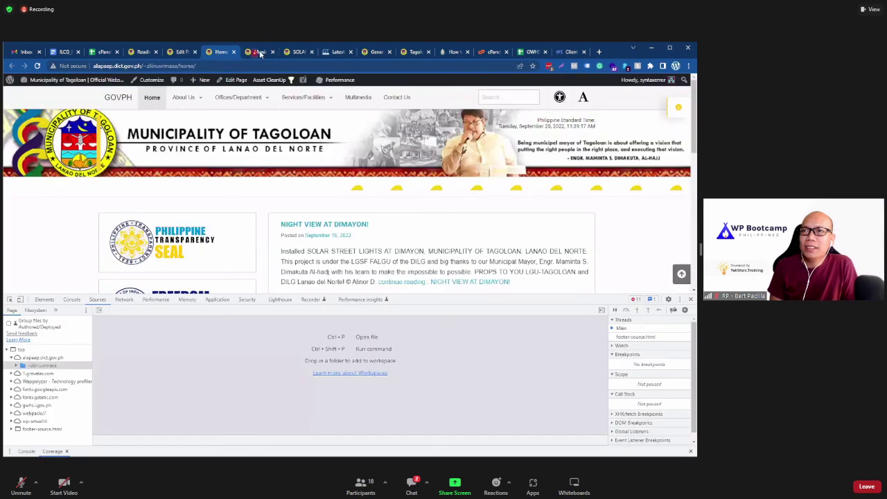
left_click(299, 52)
left_click(374, 52)
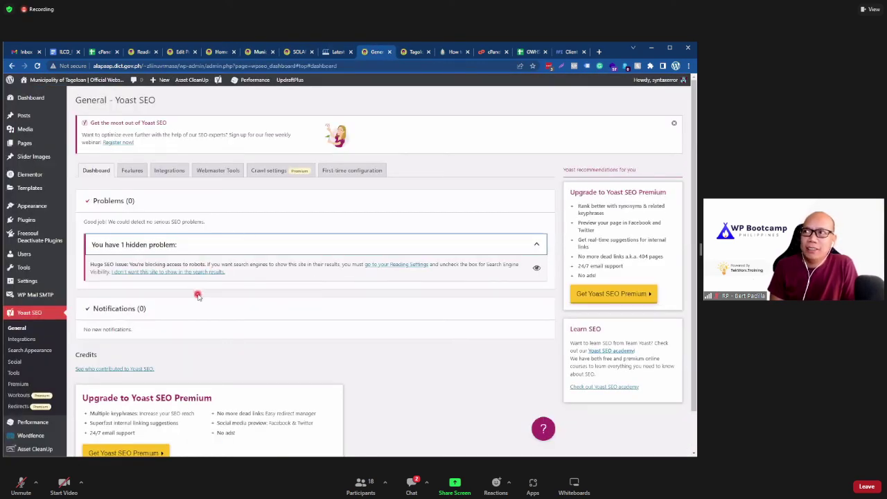
scroll(151, 372, "down", 1)
scroll(151, 372, "up", 1)
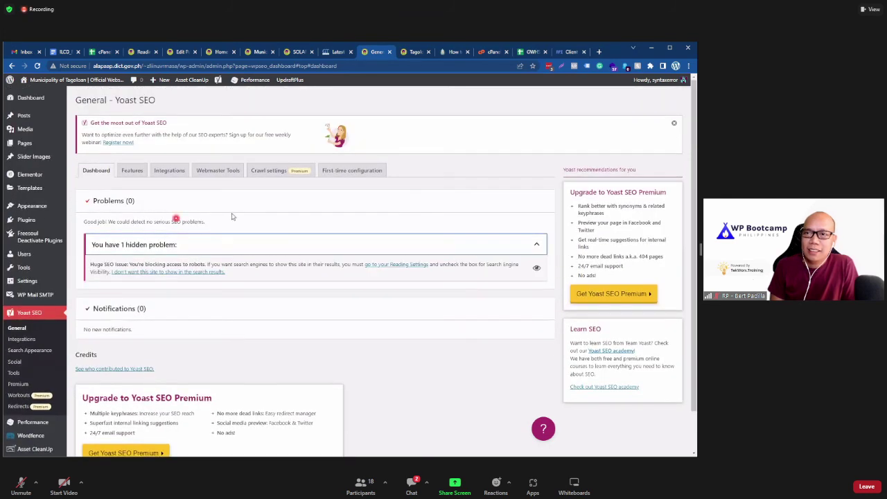
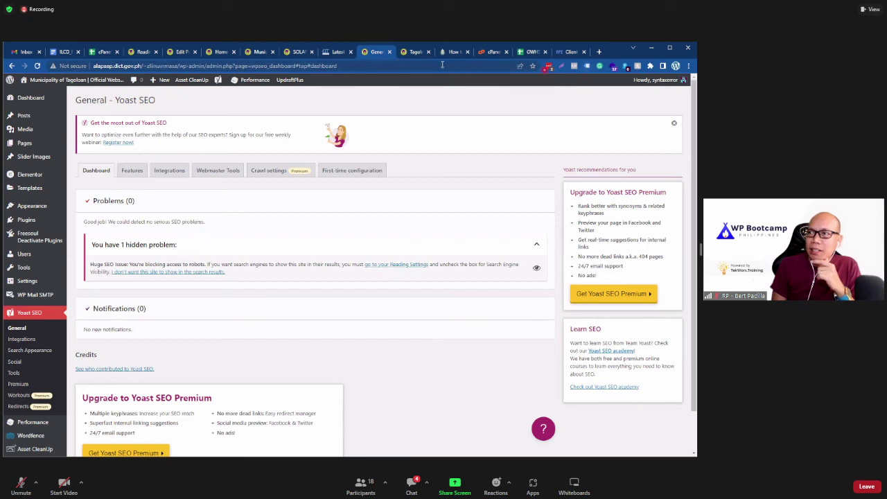
Step: Switch to the Tagoloan browser tab showing the Municipality of Tagoloan Brief History page
left_click(410, 52)
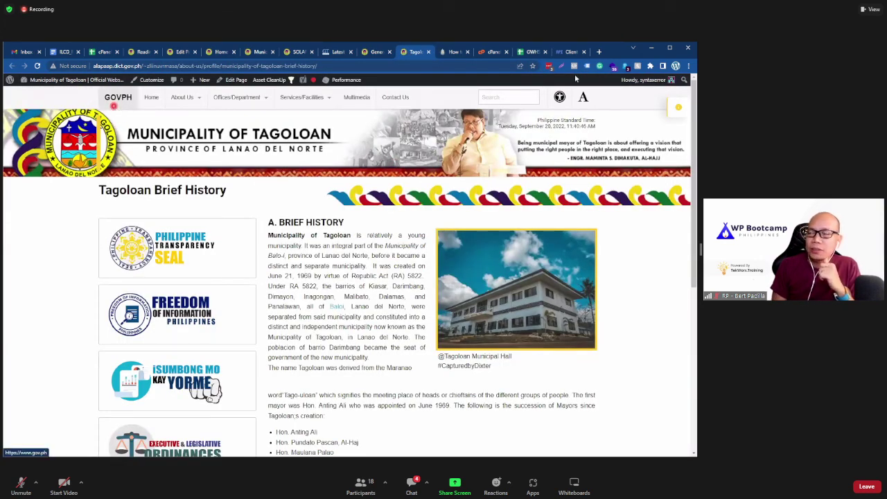
Step: Open dict.gov.ph in a new tab and enable Tag Assistant Legacy tag checking there
left_click(559, 94)
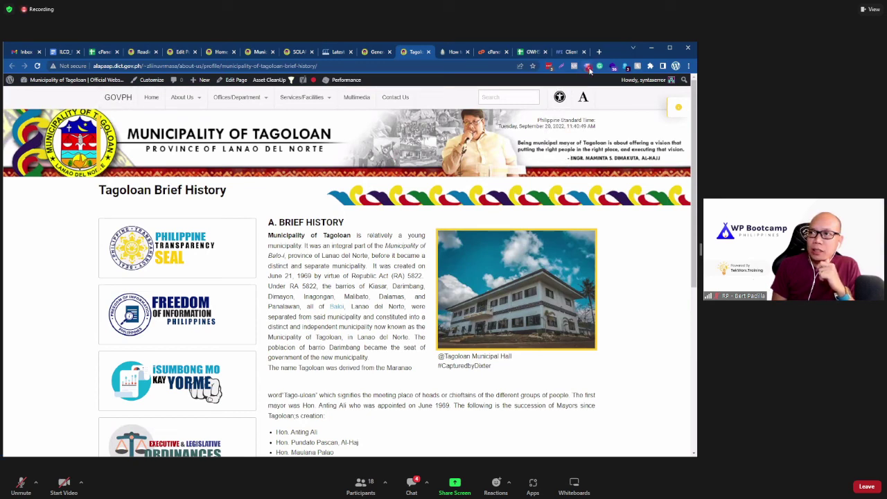
left_click(587, 67)
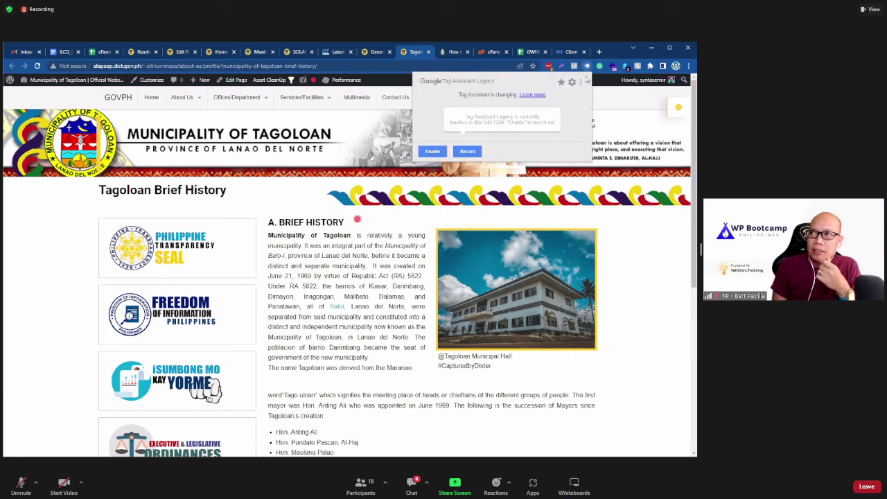
key("ctrl+t")
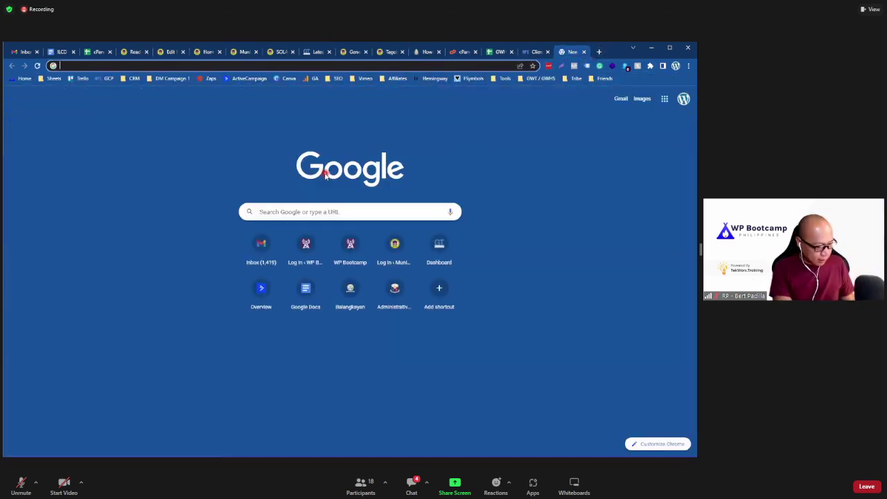
type("dic")
key("Return")
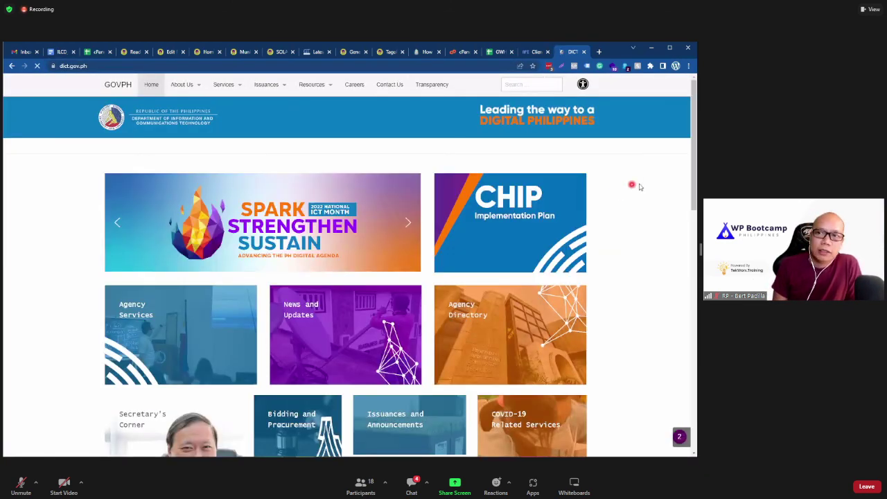
left_click(588, 66)
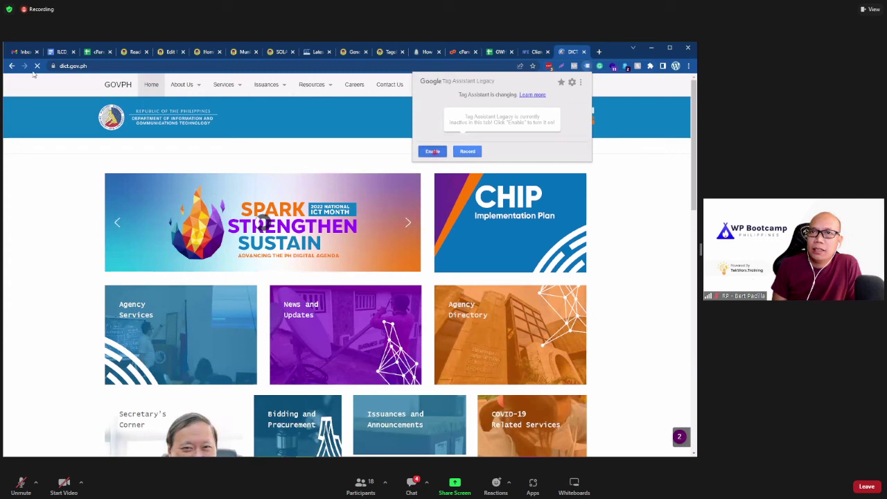
left_click(433, 151)
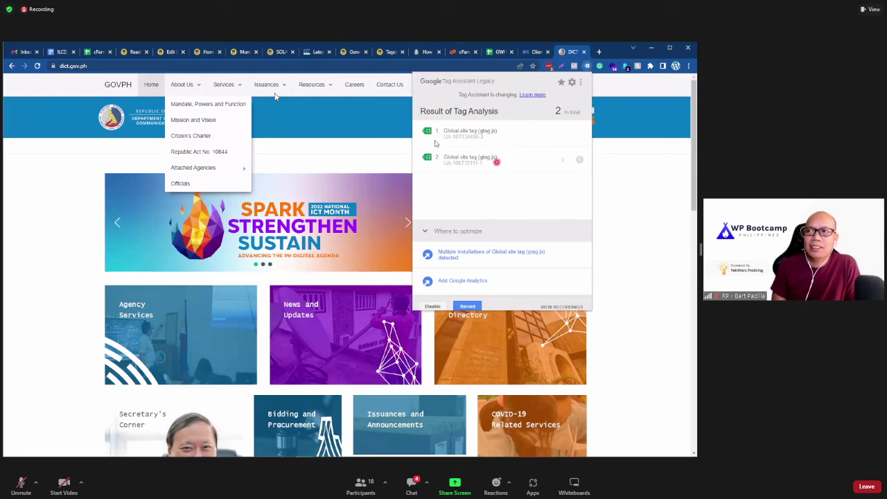
Step: Recheck the DICT tag results and review Chrome's installed extensions, then return to the Tagoloan tab
left_click(637, 196)
left_click(587, 66)
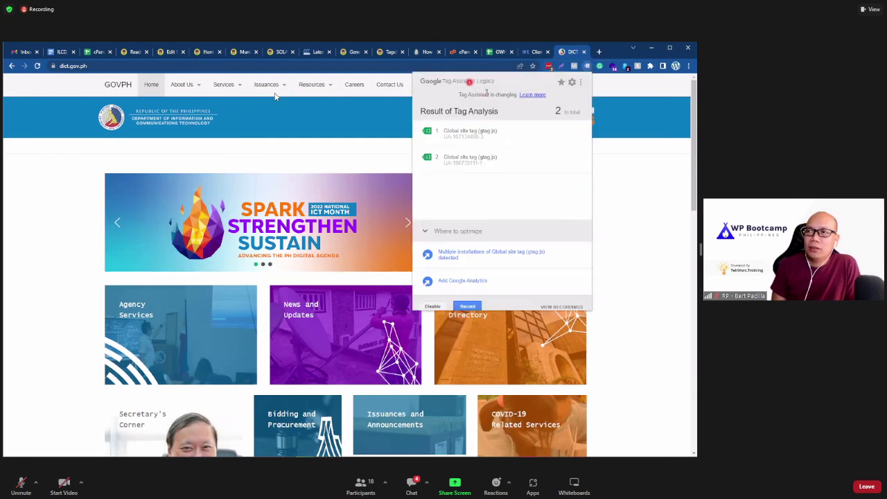
left_click(691, 69)
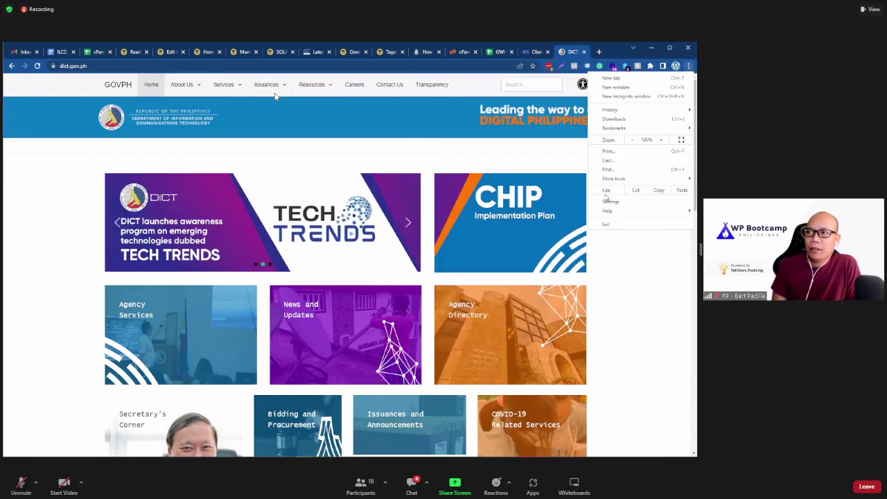
mouse_move(619, 182)
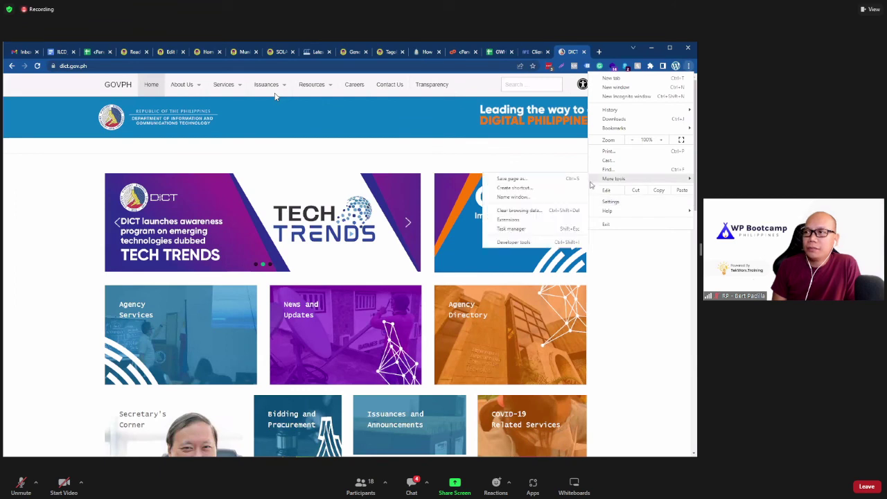
left_click(536, 219)
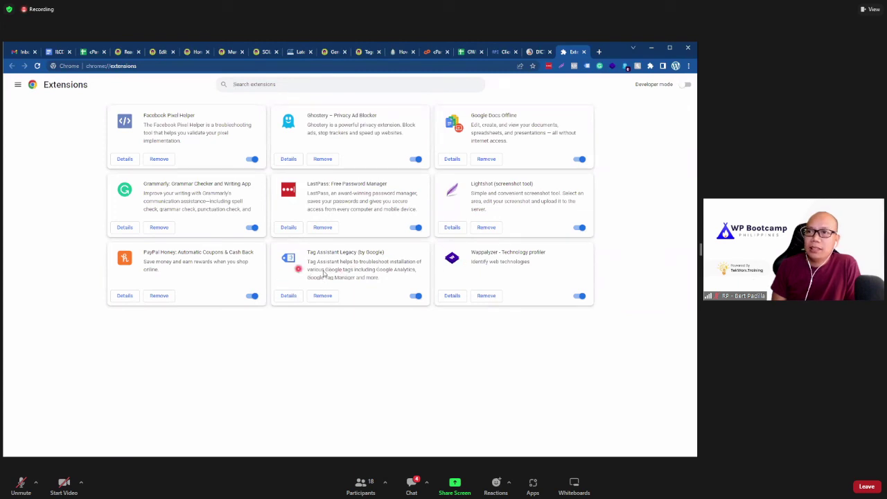
left_click(584, 52)
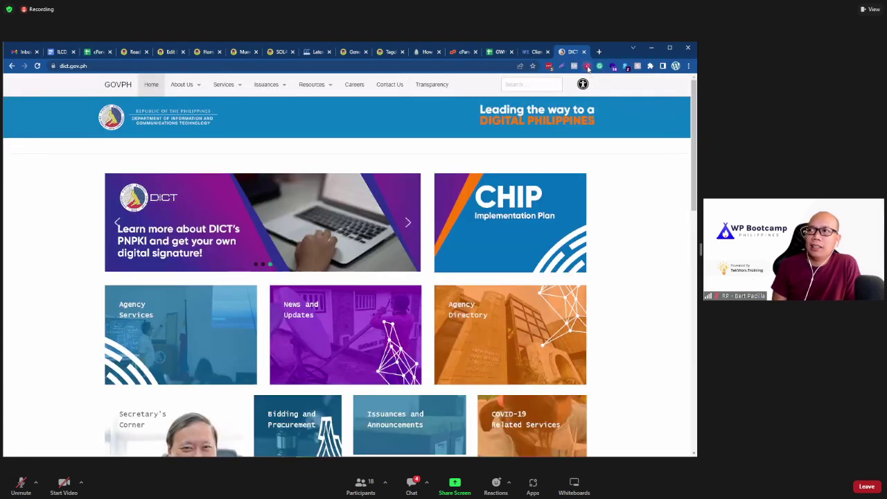
left_click(587, 67)
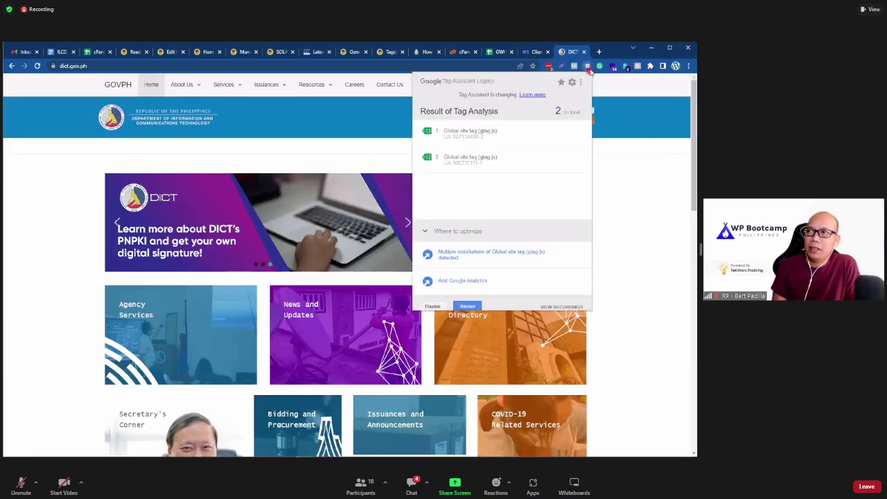
left_click(40, 227)
left_click(387, 52)
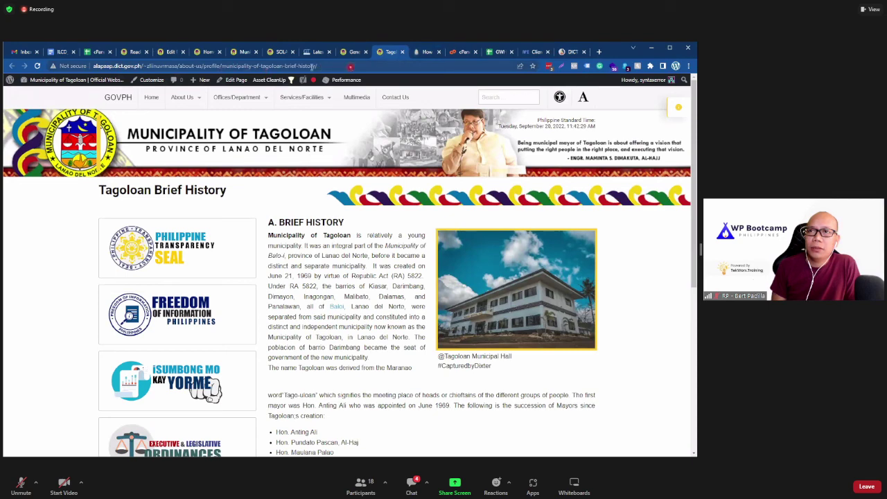
Step: Load and reload the Tagoloan homepage and view its tag analysis showing one Global site tag
left_click_drag(313, 65, 174, 66)
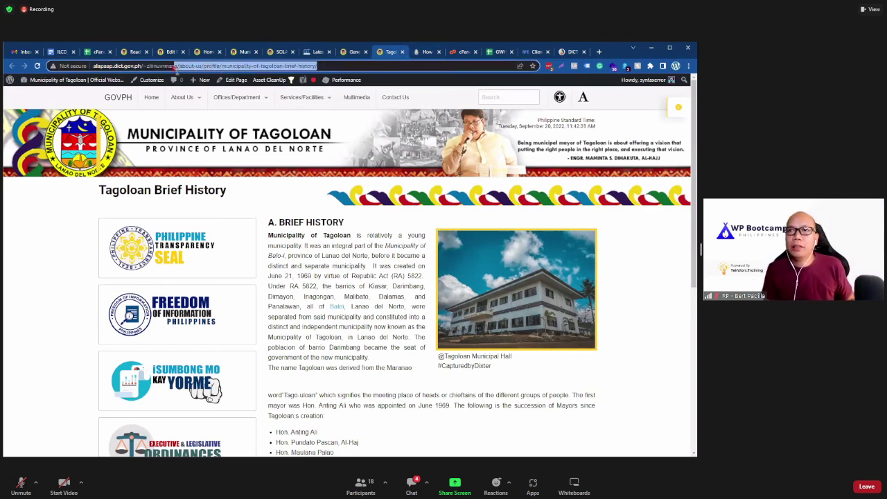
key("BackSpace")
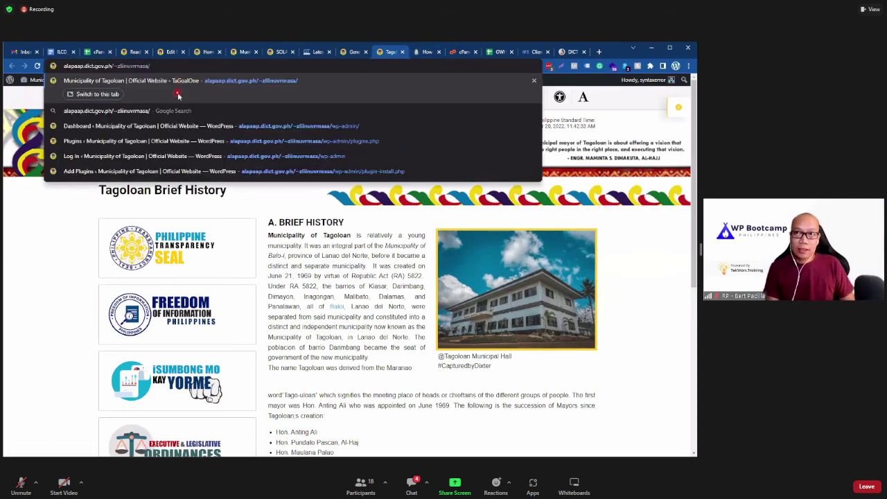
key("Return")
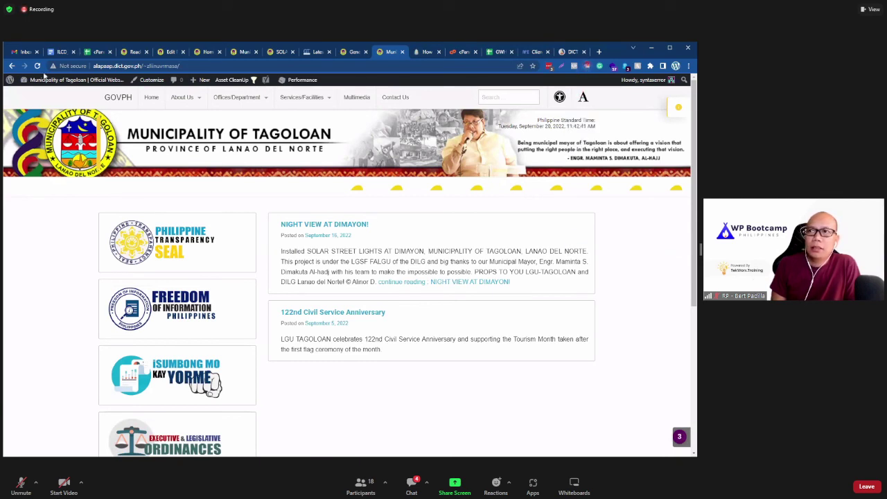
left_click(38, 66)
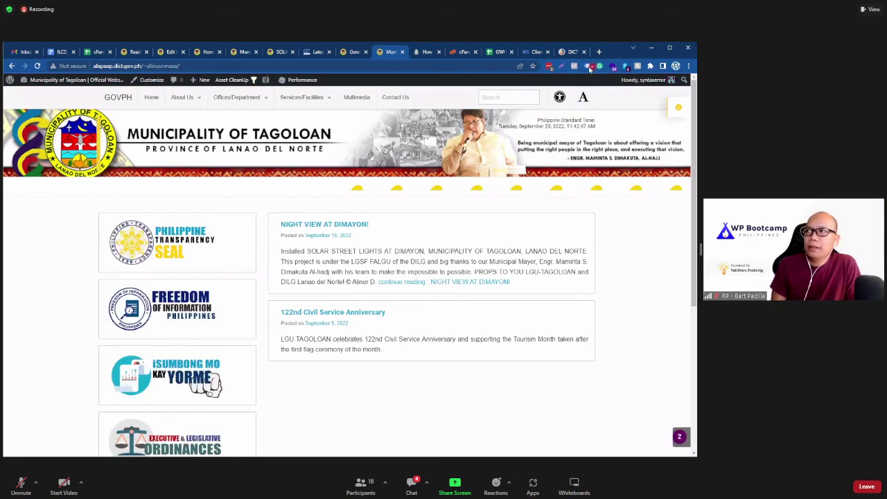
left_click(588, 66)
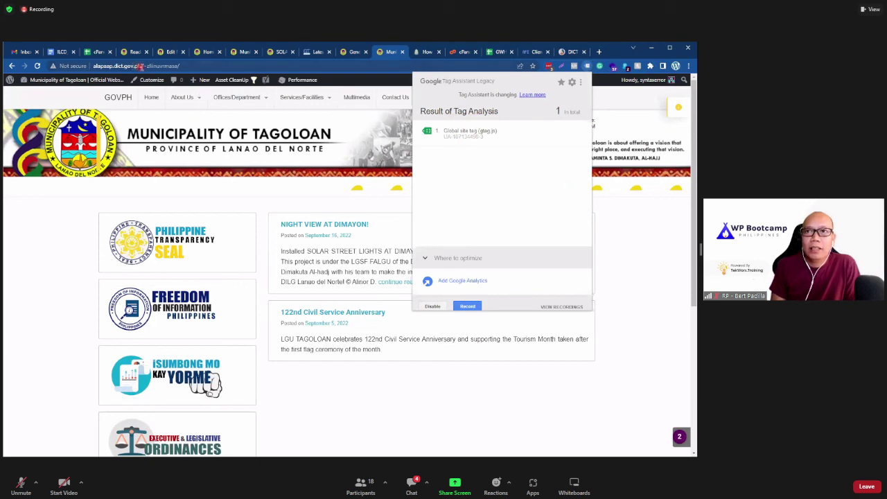
left_click_drag(139, 65, 112, 66)
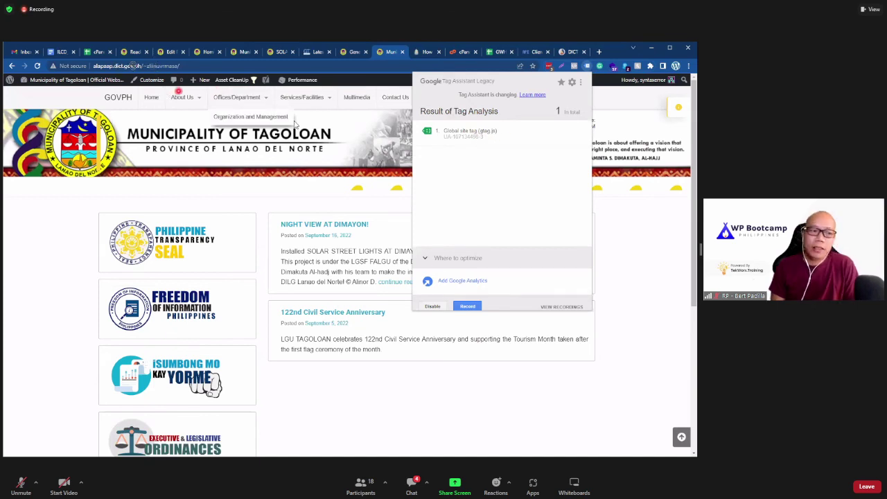
left_click(133, 67)
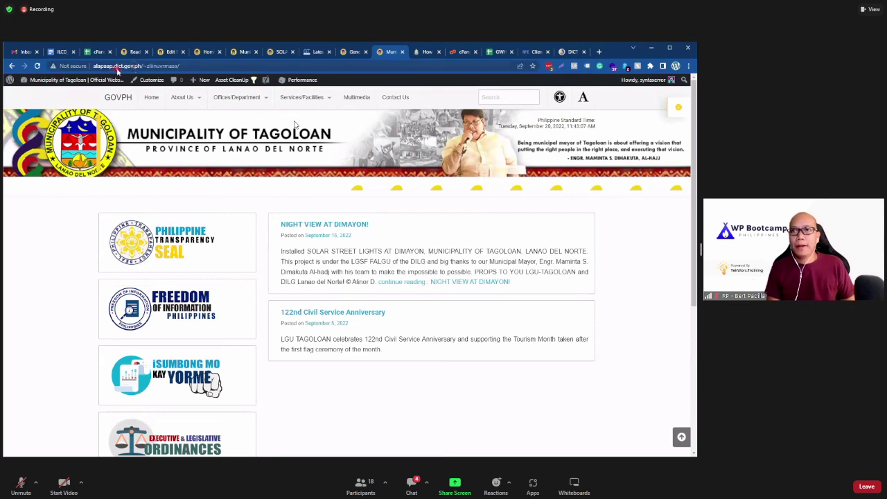
left_click_drag(114, 67, 143, 66)
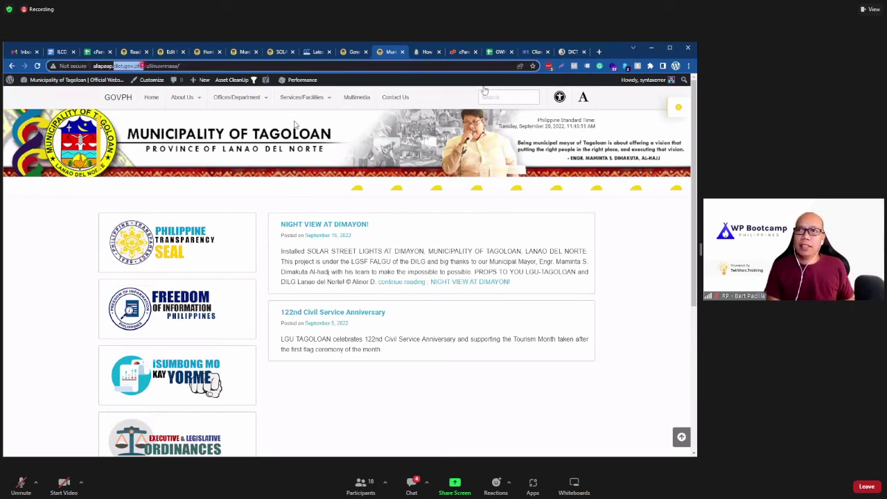
left_click(587, 66)
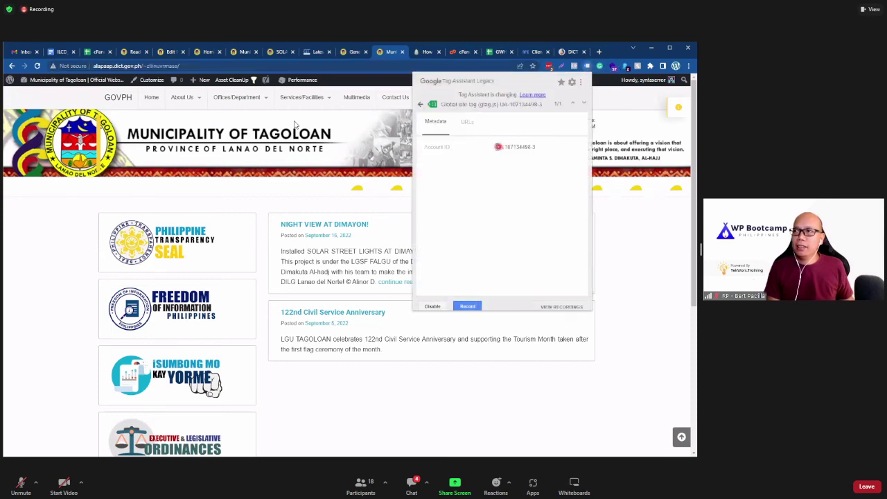
Step: Copy the Global site tag's Account ID and compare tag details between the Tagoloan and DICT sites
left_click_drag(497, 147, 539, 149)
right_click(528, 149)
left_click(534, 156)
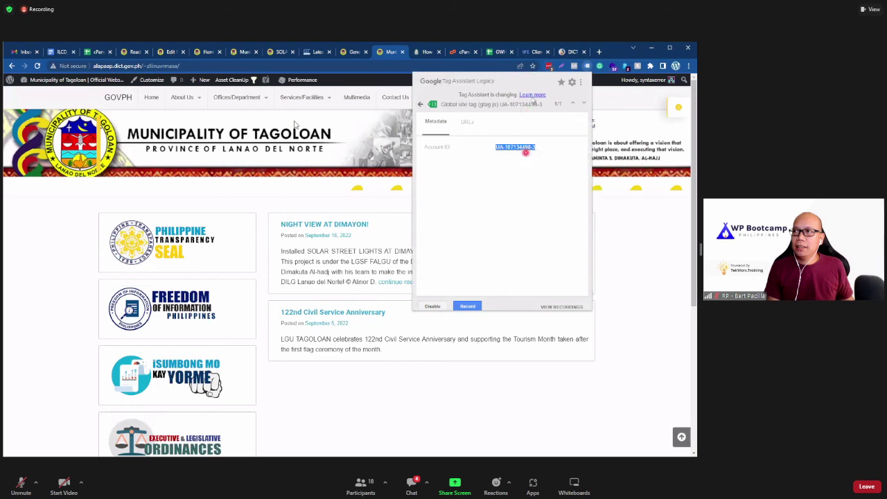
left_click(572, 51)
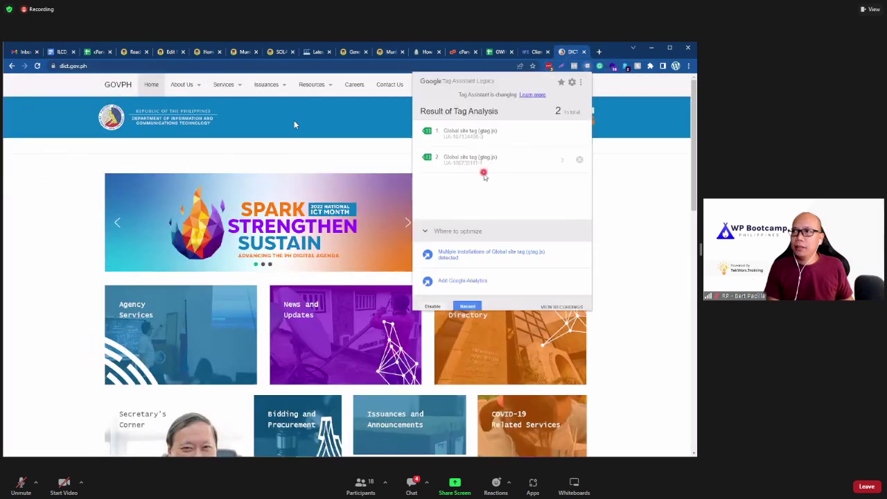
left_click(386, 52)
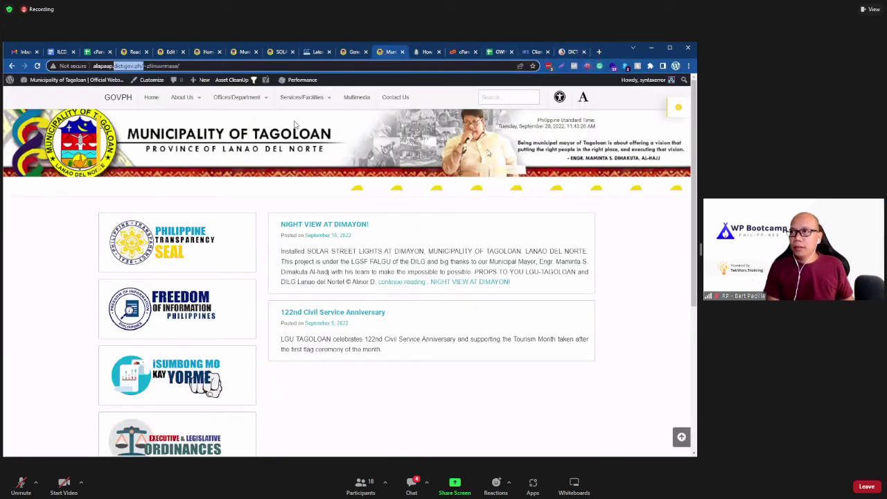
left_click(549, 66)
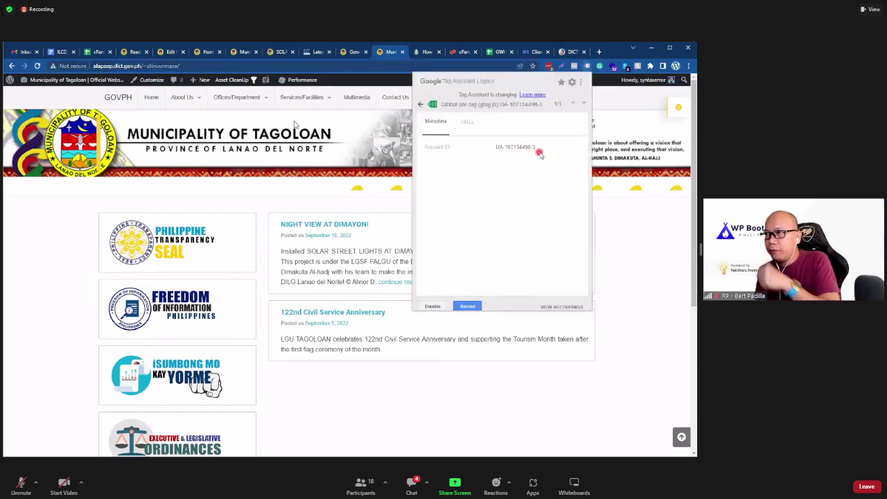
left_click(572, 52)
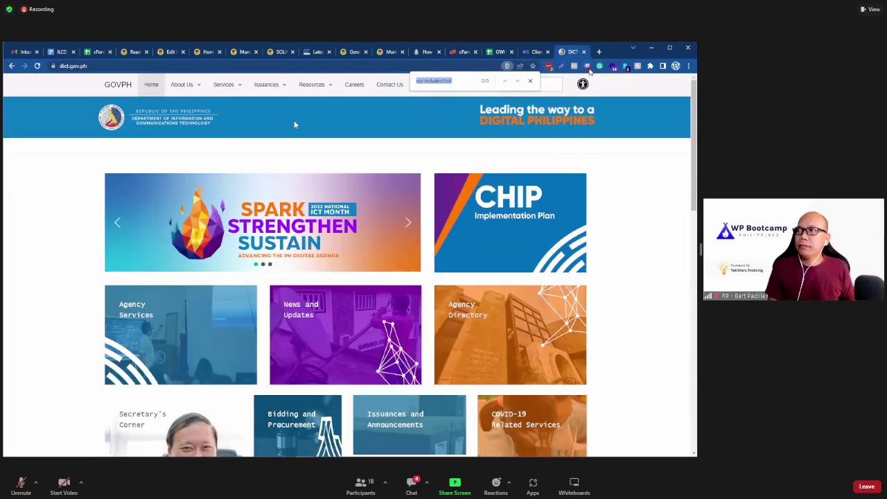
left_click(490, 145)
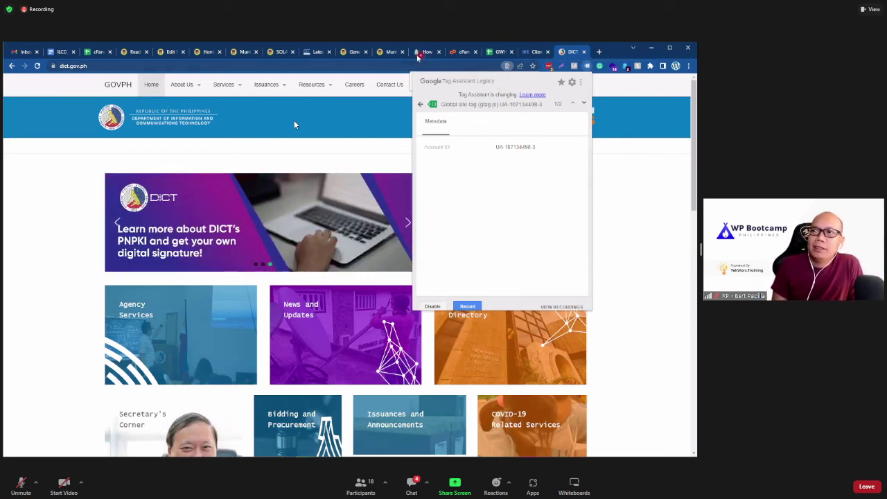
Step: Switch between the DICT and Tagoloan tabs and recheck the Tagoloan page's tag analysis
left_click(385, 51)
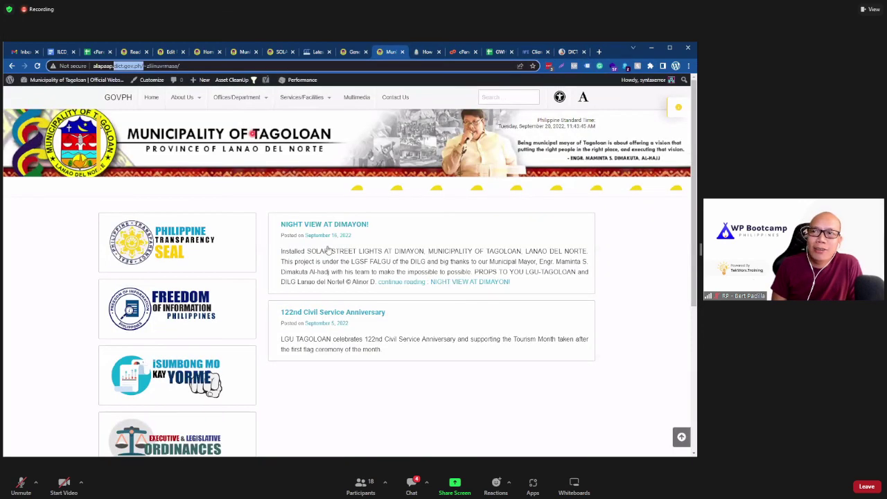
mouse_move(180, 102)
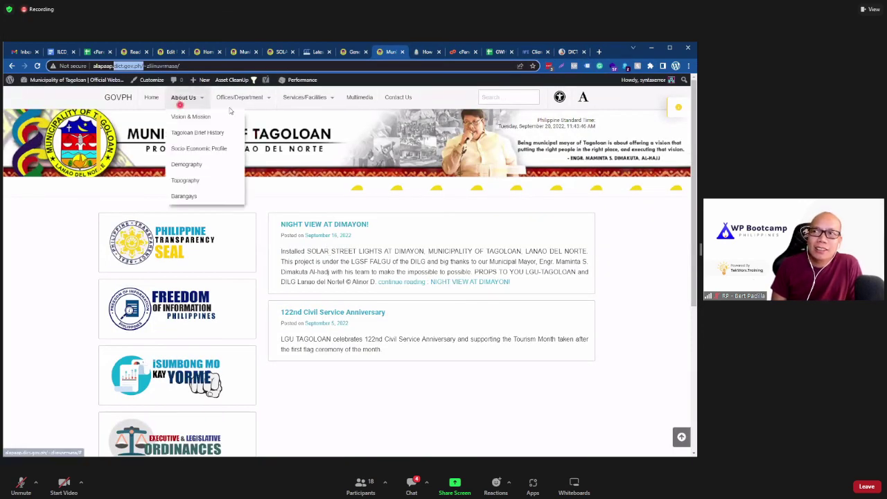
left_click(333, 409)
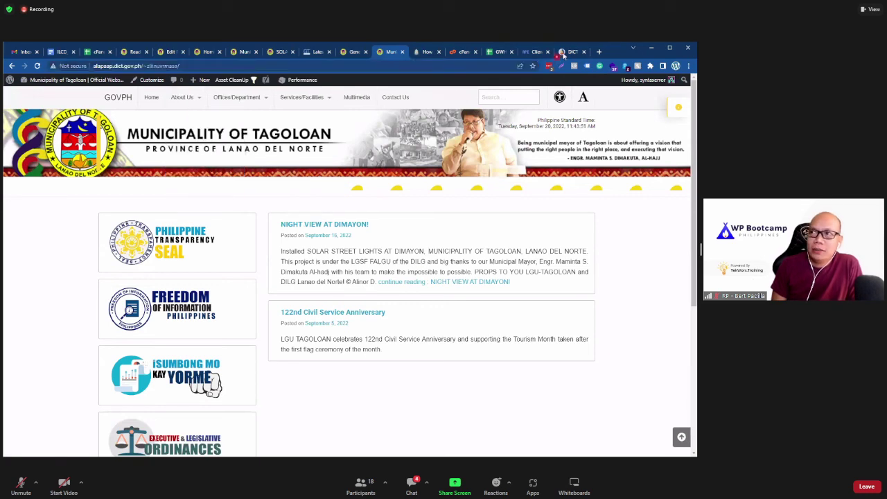
mouse_move(563, 55)
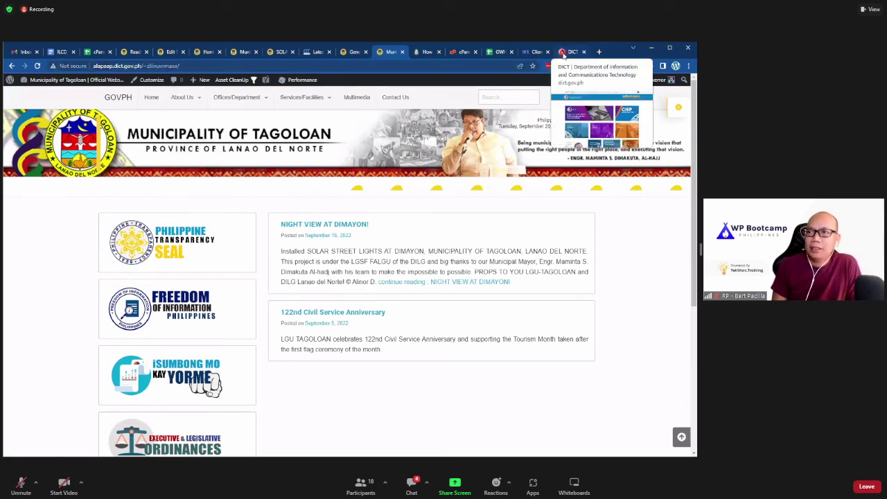
left_click(563, 54)
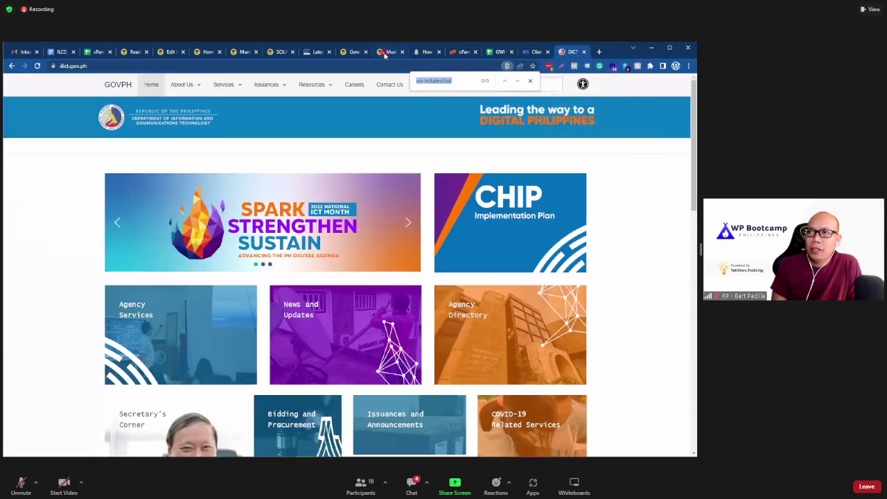
mouse_move(384, 55)
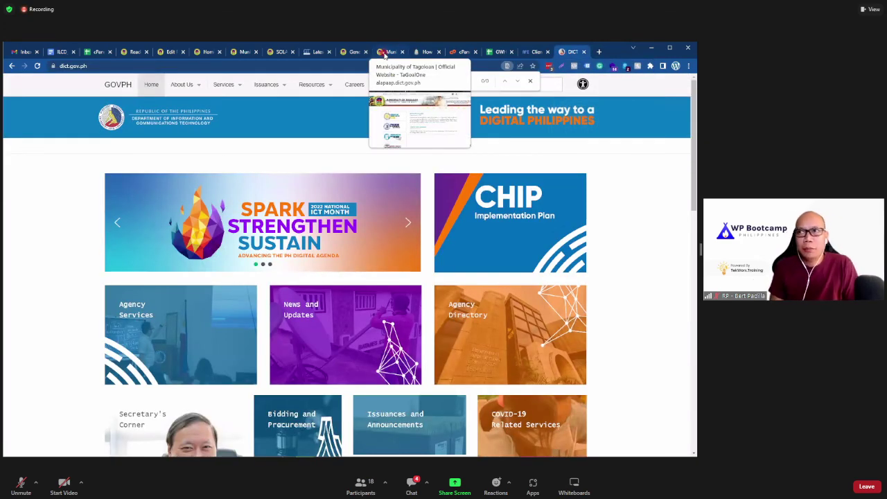
left_click(385, 54)
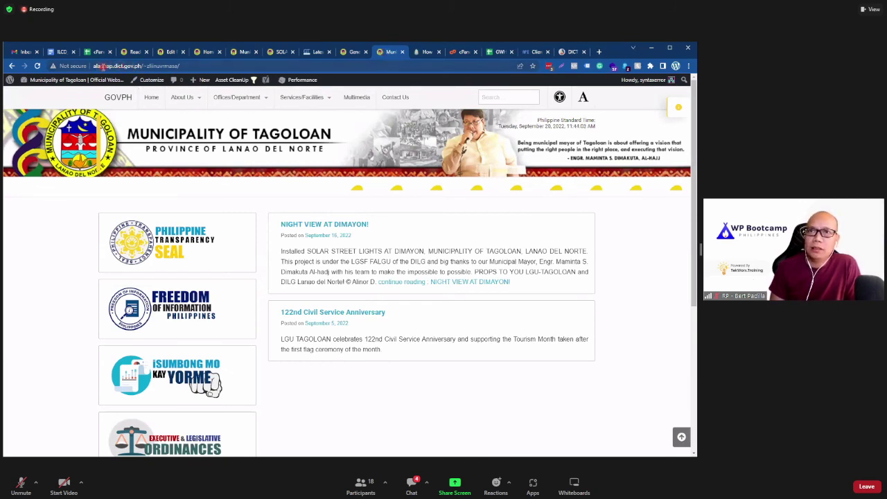
double_click(164, 66)
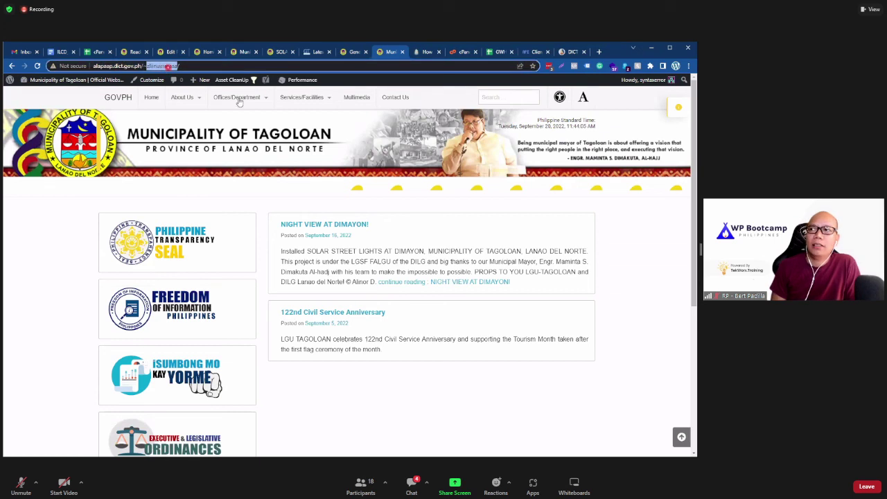
left_click(586, 66)
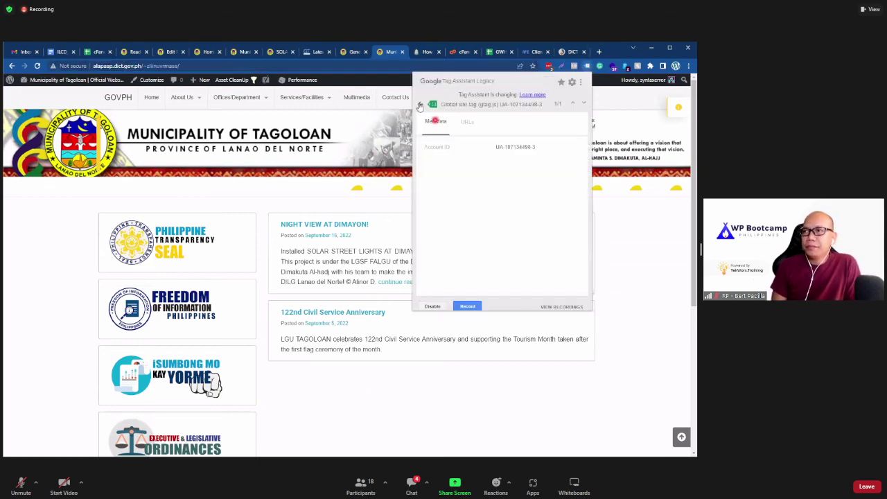
left_click(54, 279)
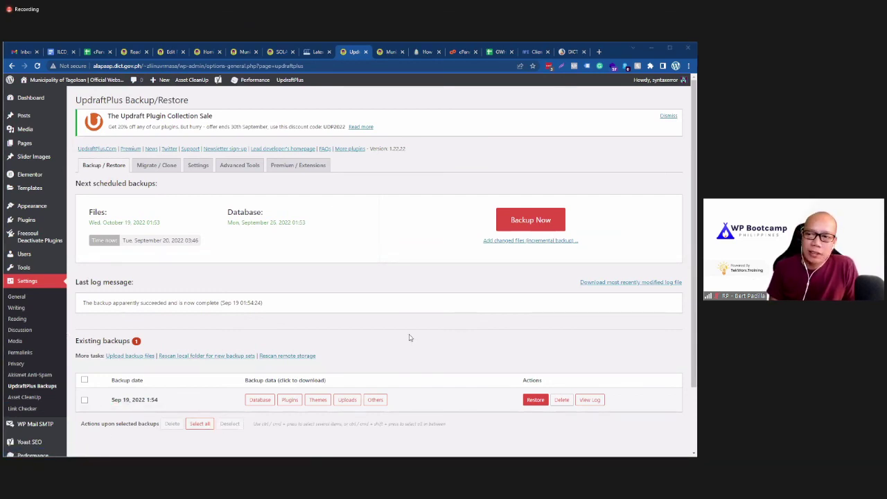
Step: Delete the Sep 19, 2022 backup set, dismiss the alert, and reload the UpdraftPlus Backups page
left_click(562, 401)
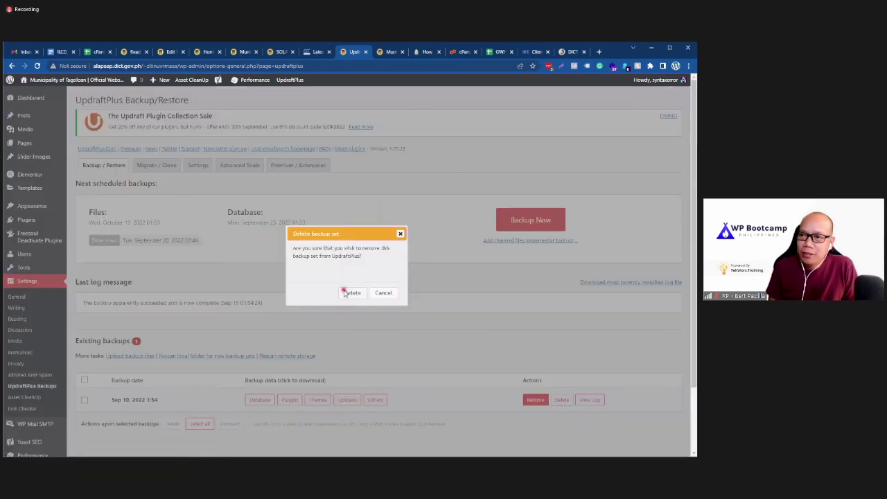
left_click(349, 291)
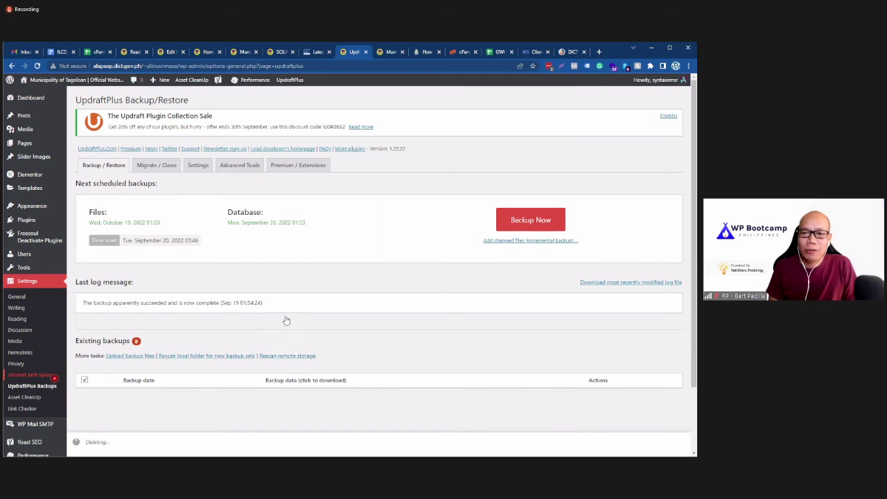
left_click(420, 152)
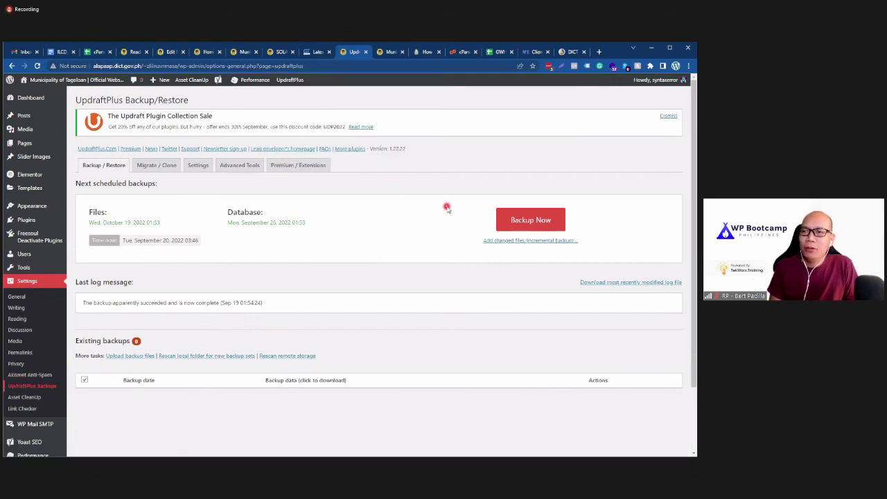
left_click(59, 389)
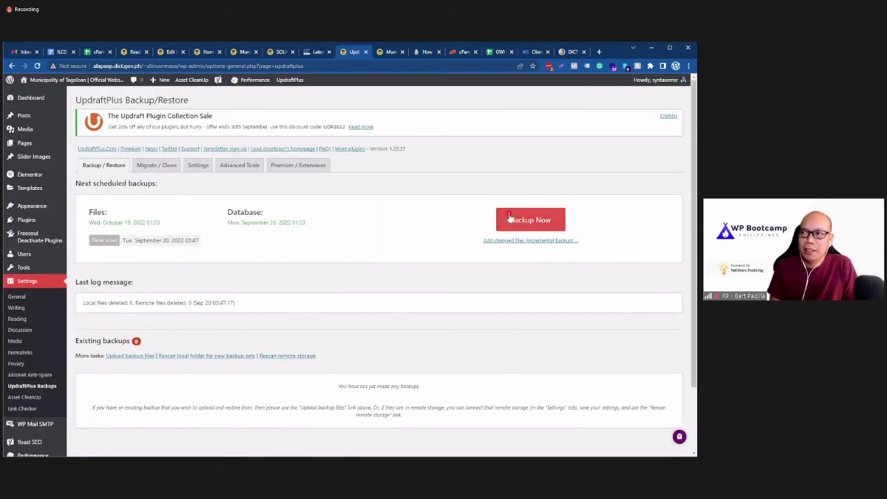
Step: Run a new backup set to be deletable only manually, and close the finished message
left_click(509, 219)
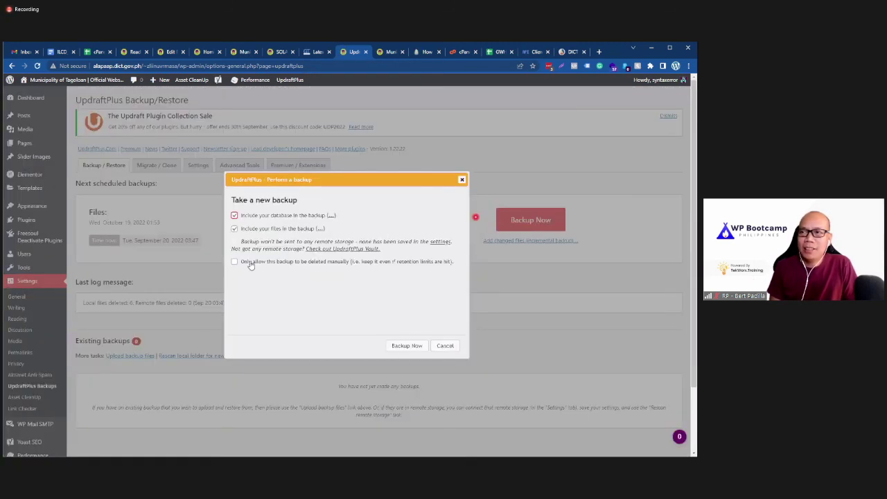
left_click(246, 261)
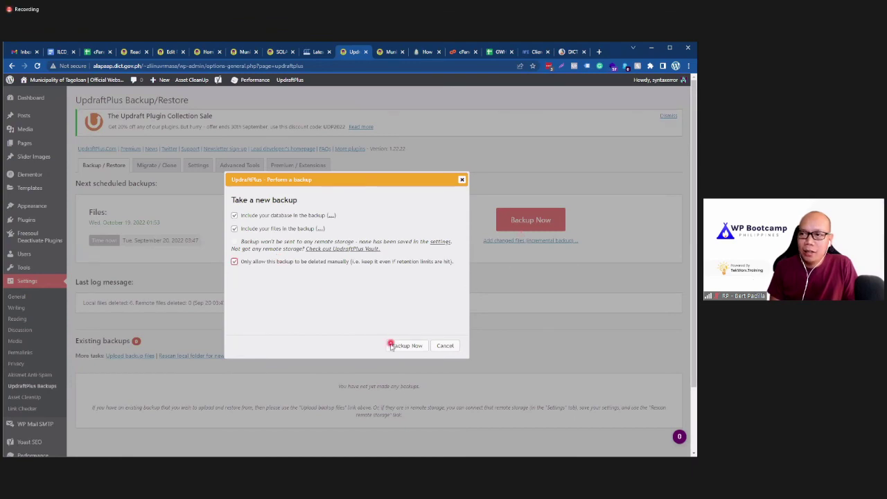
left_click(392, 345)
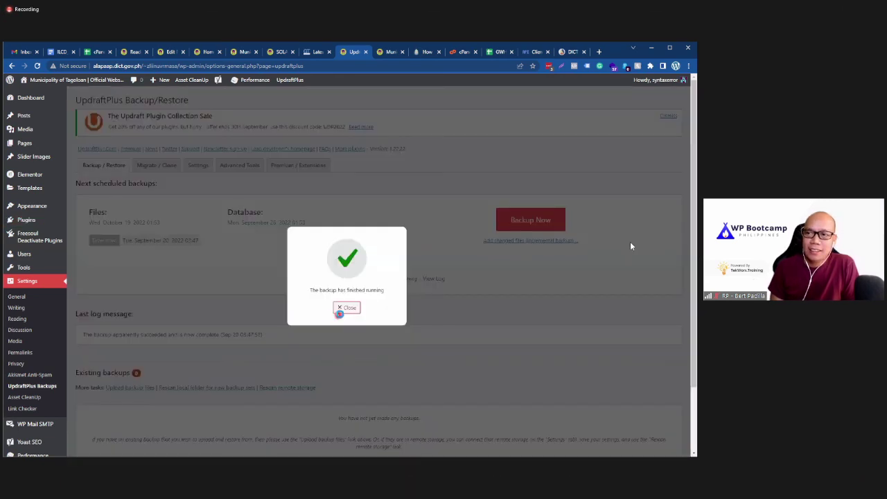
left_click(339, 312)
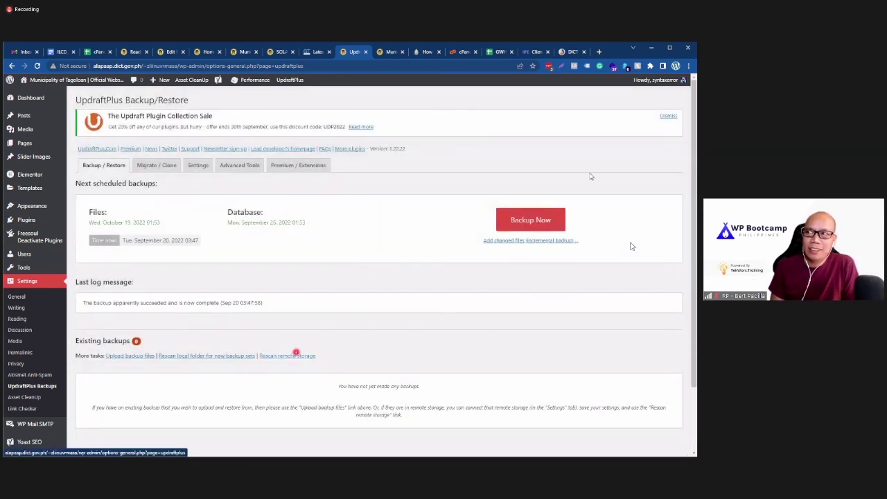
Step: Rescan storage to refresh the backup list, dismiss the sale notice, and go to the Dashboard
left_click(296, 353)
left_click(669, 115)
left_click(315, 278)
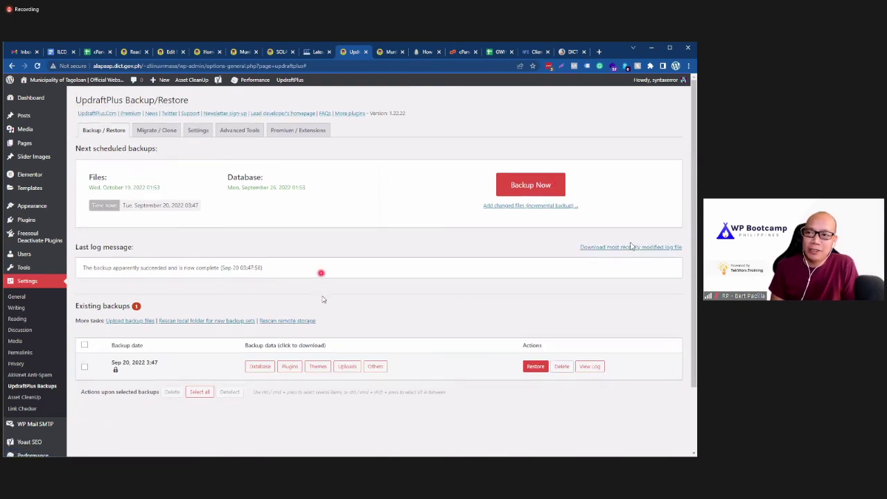
scroll(322, 305, "down", 2)
scroll(323, 361, "up", 2)
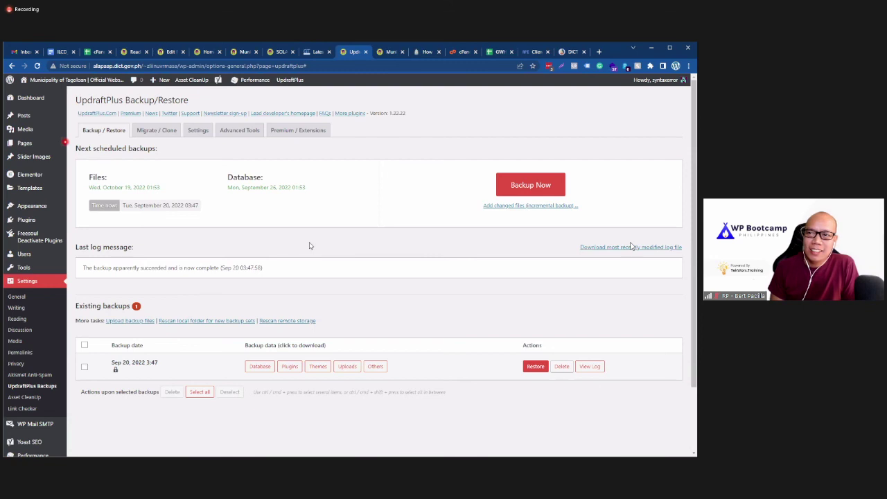
left_click(31, 98)
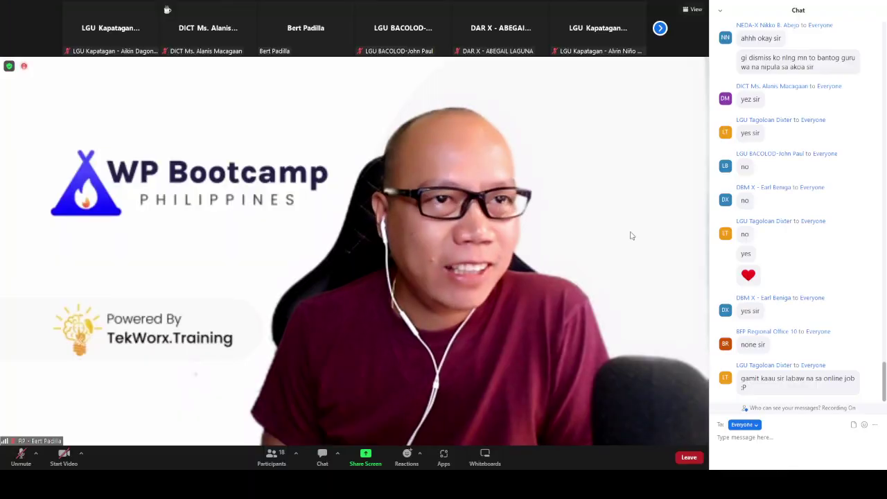
left_click(321, 456)
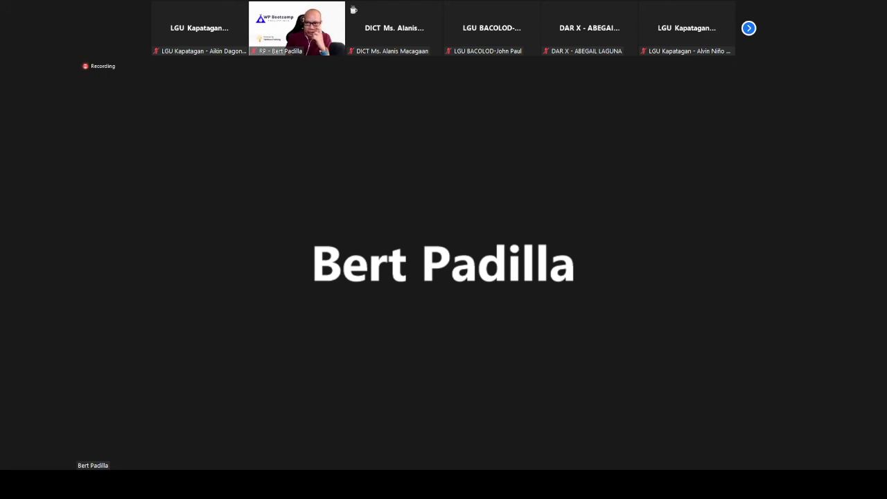
mouse_move(672, 315)
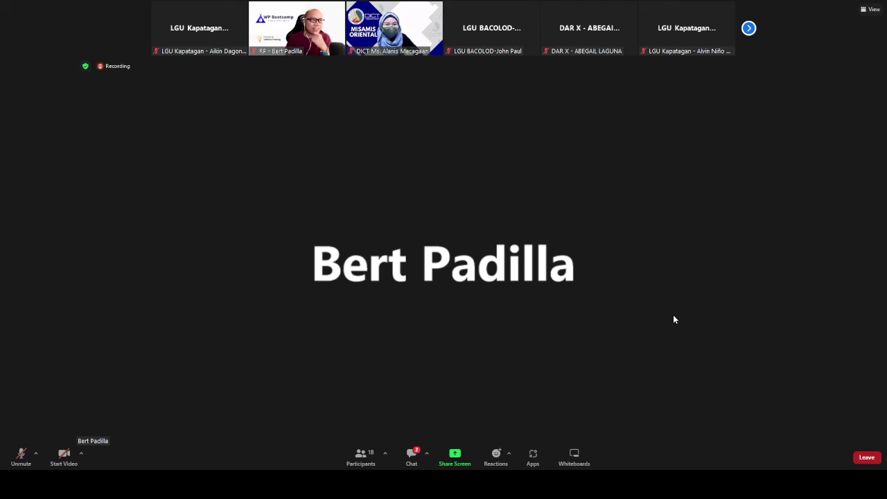
Step: Open the chat panel from the Zoom meeting controls
left_click(412, 454)
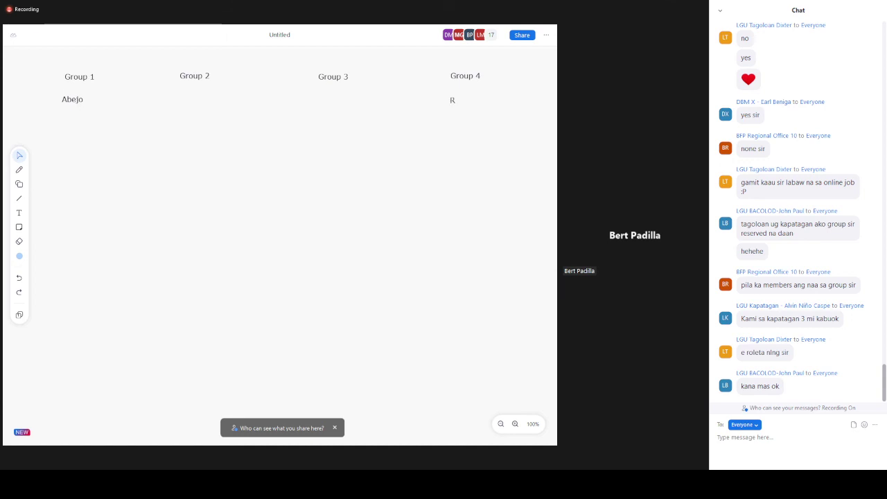
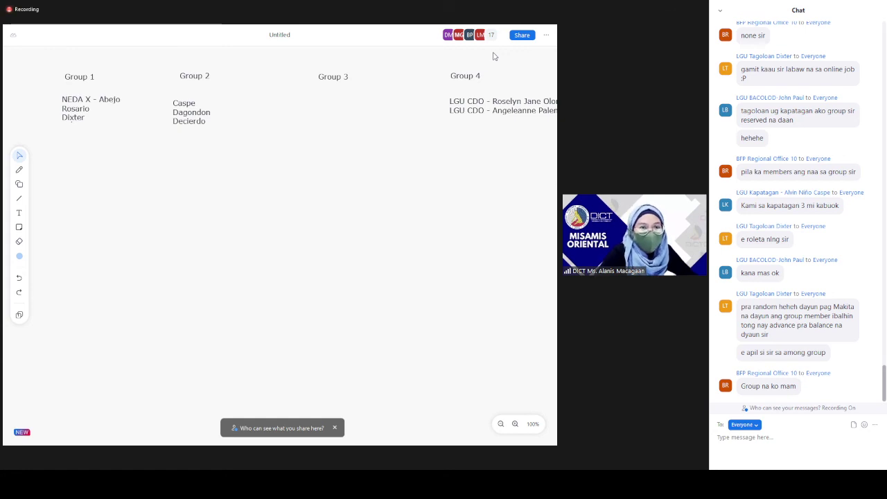
Step: Type 'iadapt namo ang wala hahahaha' in the chat box, fix a typo, and send to everyone
left_click(767, 444)
type("iad")
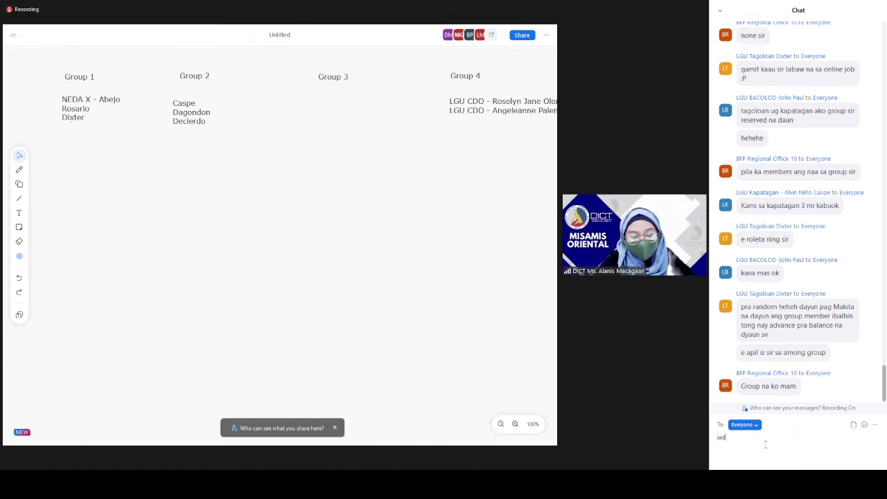
type("apt nam")
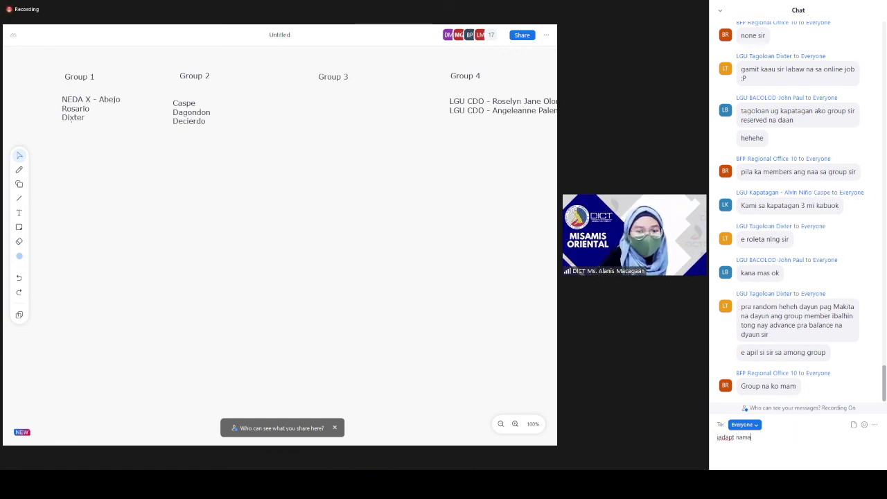
type("o ma")
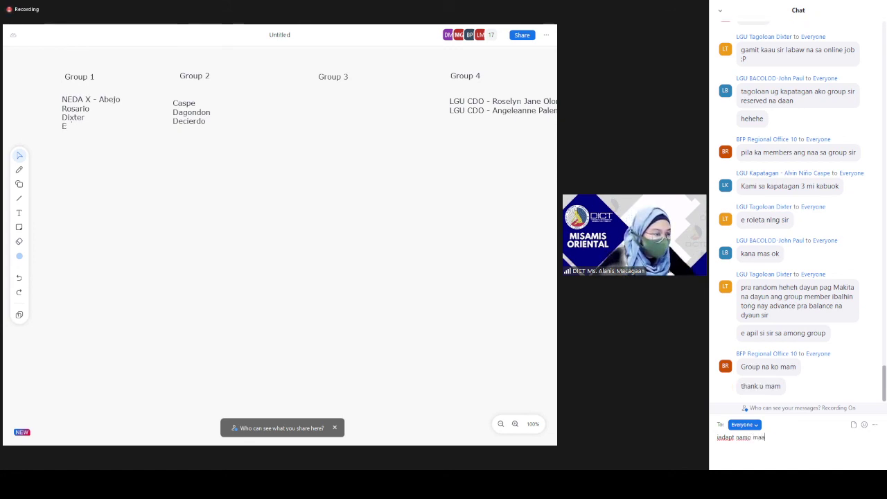
key("BackSpace")
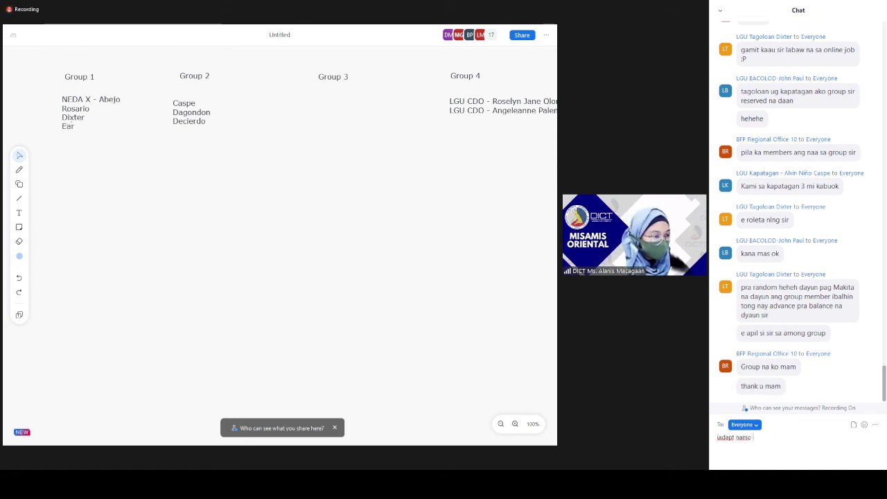
type("ang wala hahahaha")
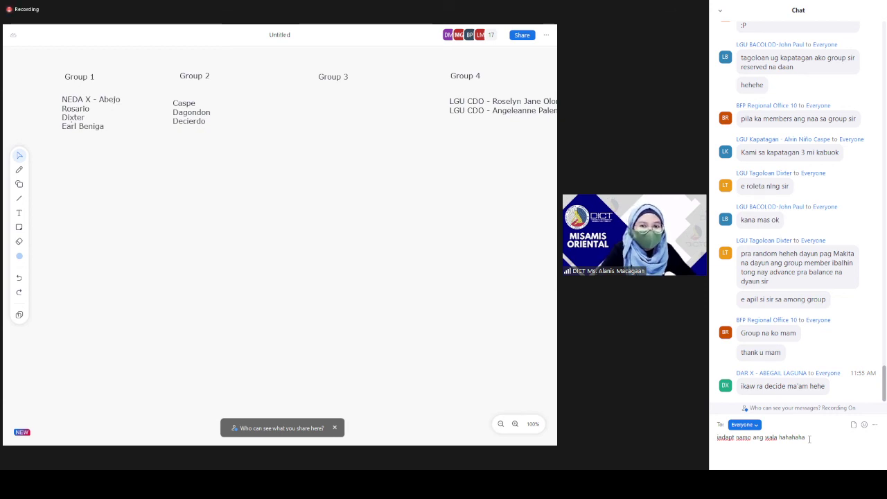
key("Return")
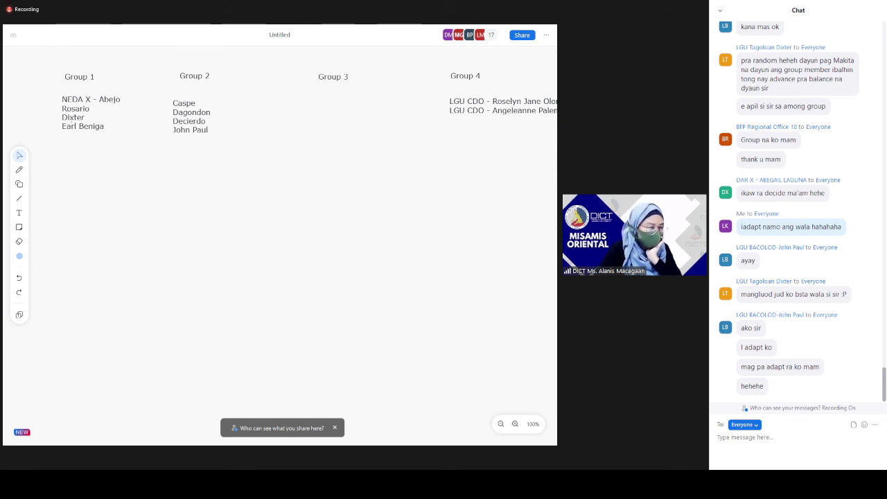
Step: Show the Participants panel listing all 17 meeting attendees beside the chat
mouse_move(637, 377)
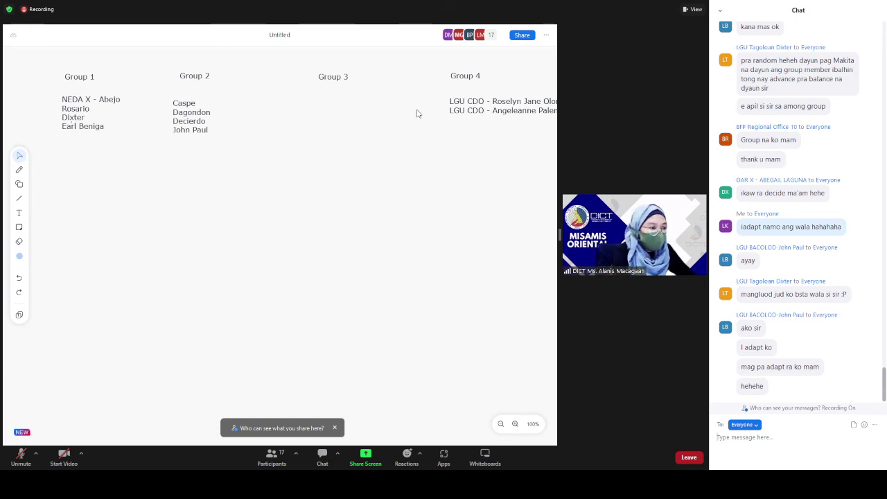
left_click(272, 457)
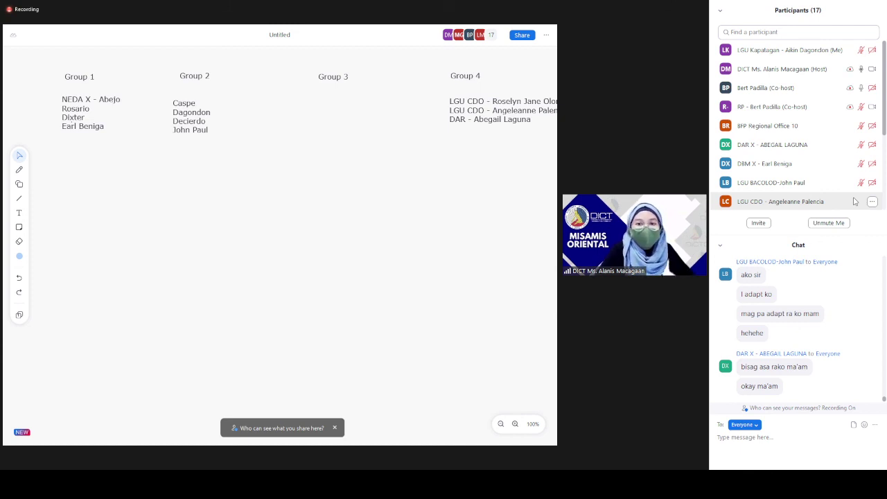
Step: Scroll down the Participants panel to view the remaining attendees
scroll(812, 152, "down", 5)
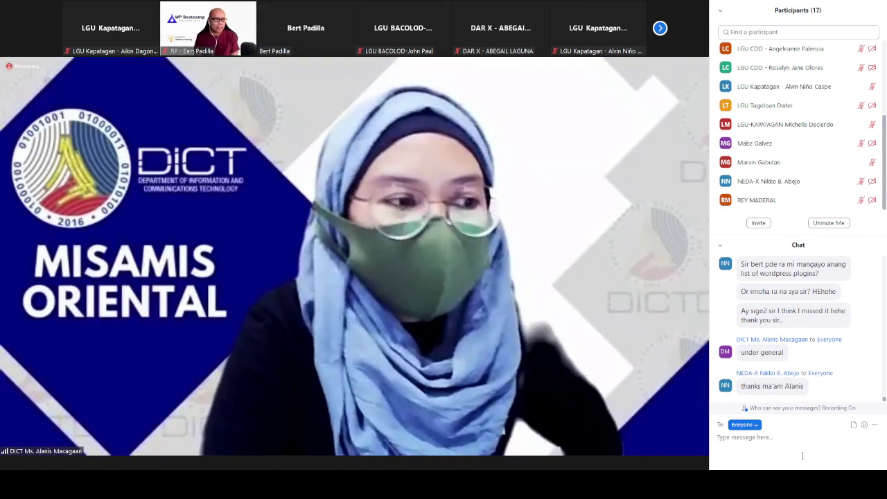
Step: Send "Thank you ma'am & sir" to everyone in the meeting chat
left_click(802, 456)
type("Thank")
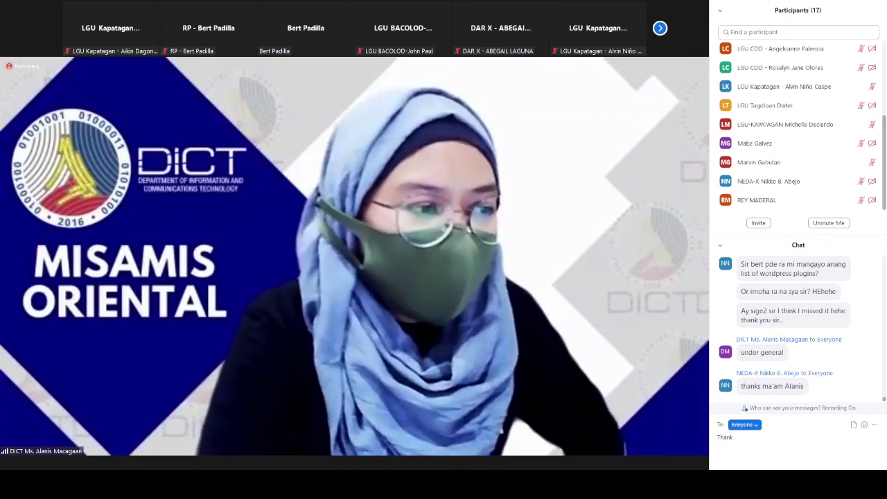
type(" you ma'a")
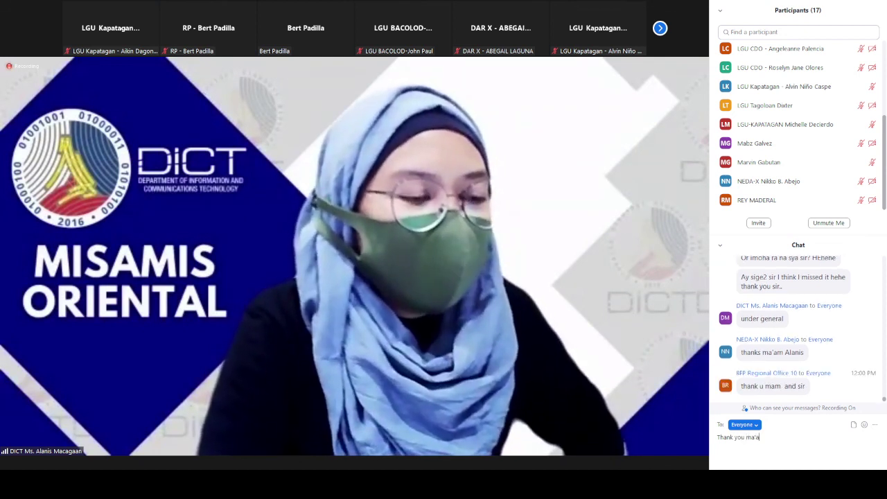
type("m")
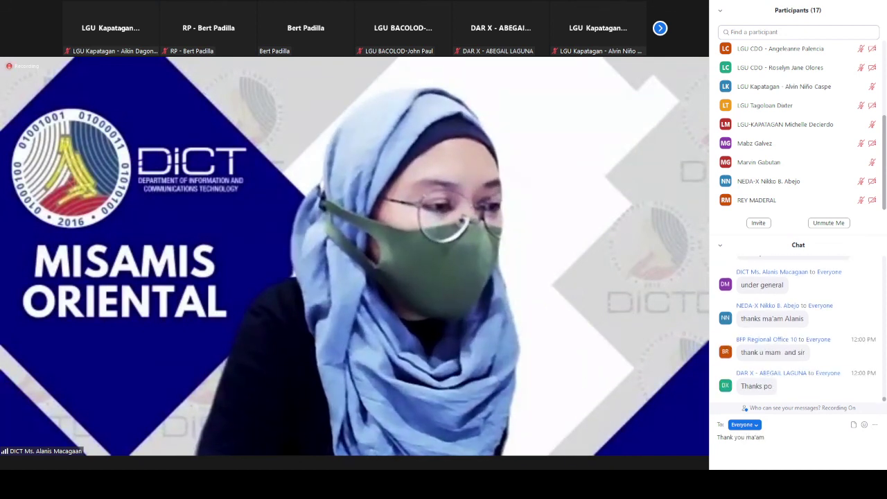
type(" & sir")
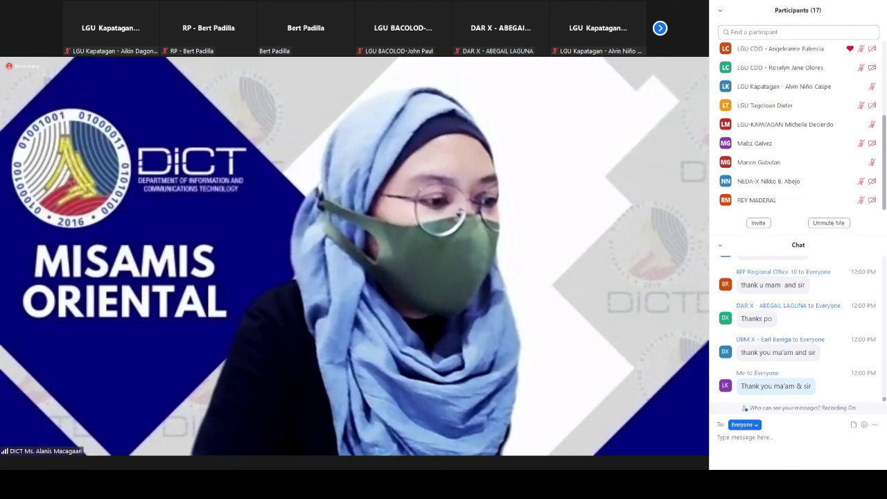